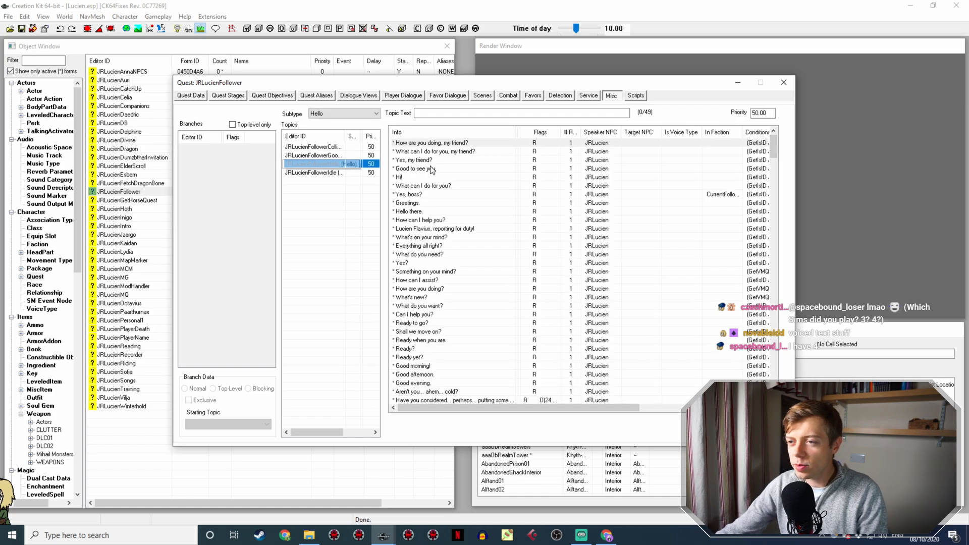
Examine the dialogue lines in the JRLucienFollower quest's Hello topic, from the general greetings to the name-specific ones.
scroll(451, 179, down, 8)
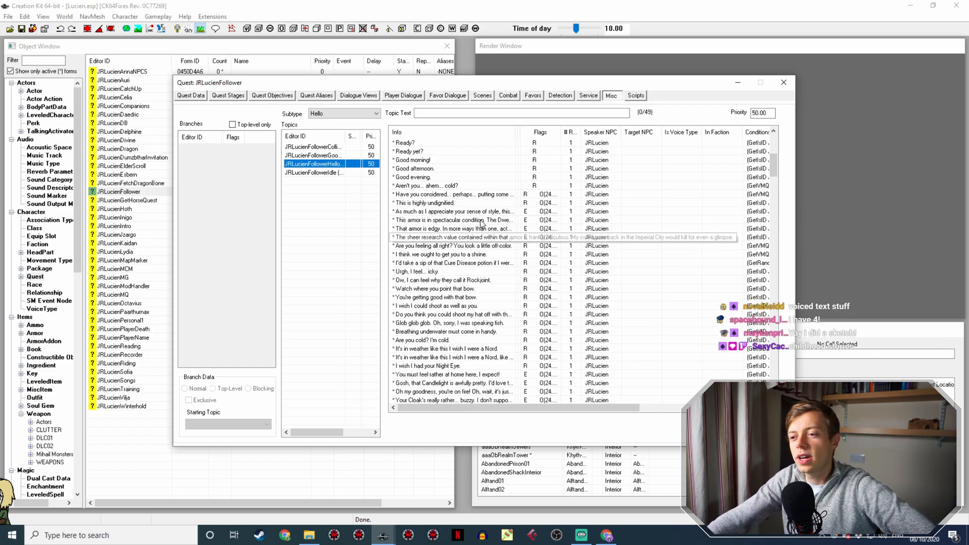
scroll(470, 224, down, 6)
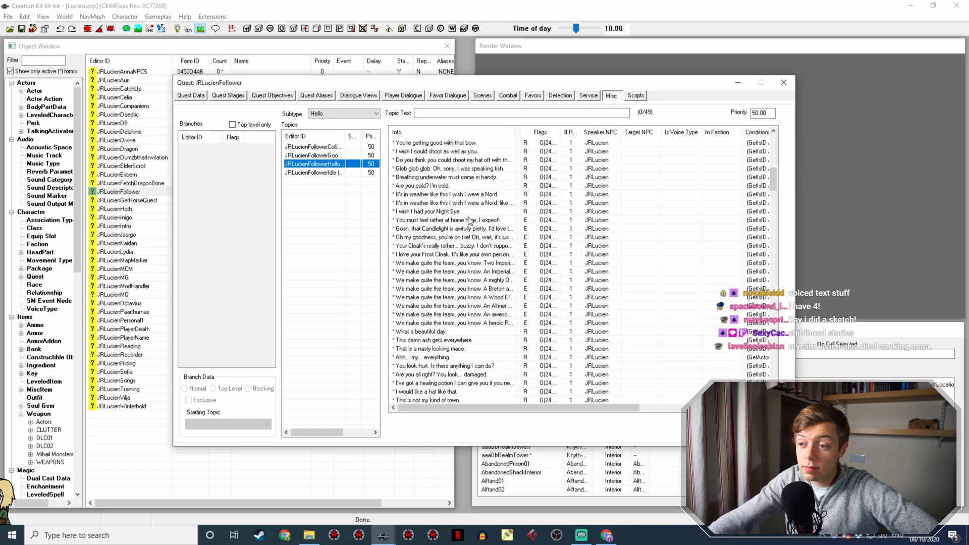
scroll(471, 221, down, 7)
scroll(468, 223, down, 1)
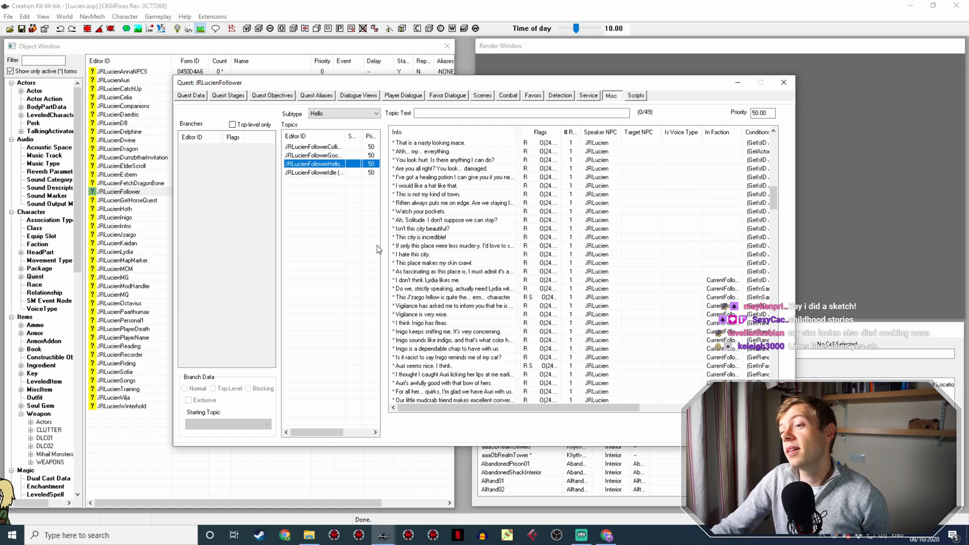
scroll(470, 311, down, 8)
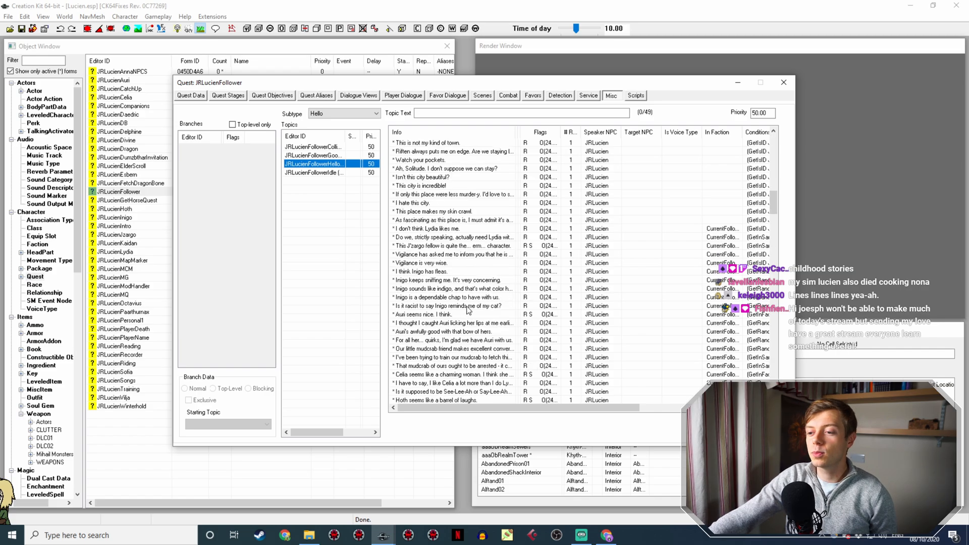
scroll(496, 309, down, 8)
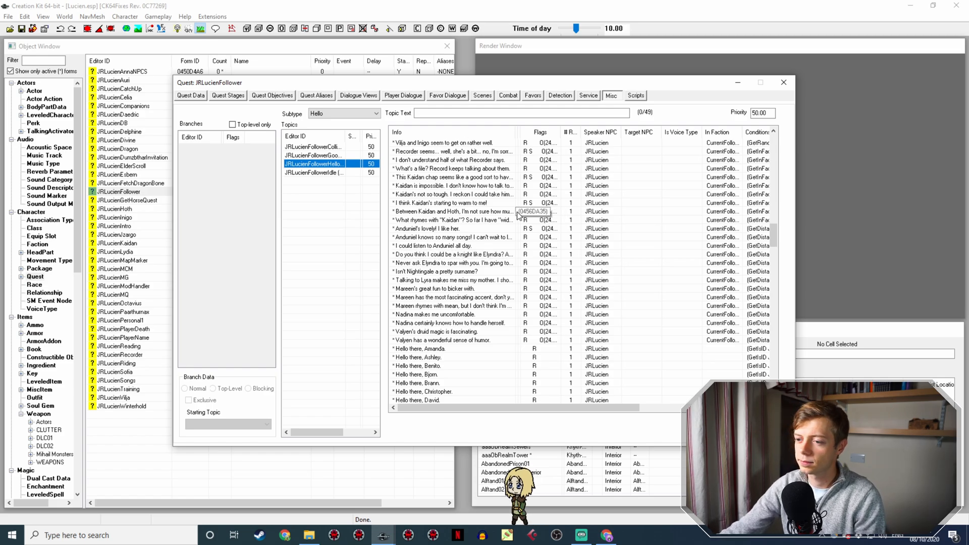
scroll(522, 214, down, 6)
scroll(519, 215, down, 15)
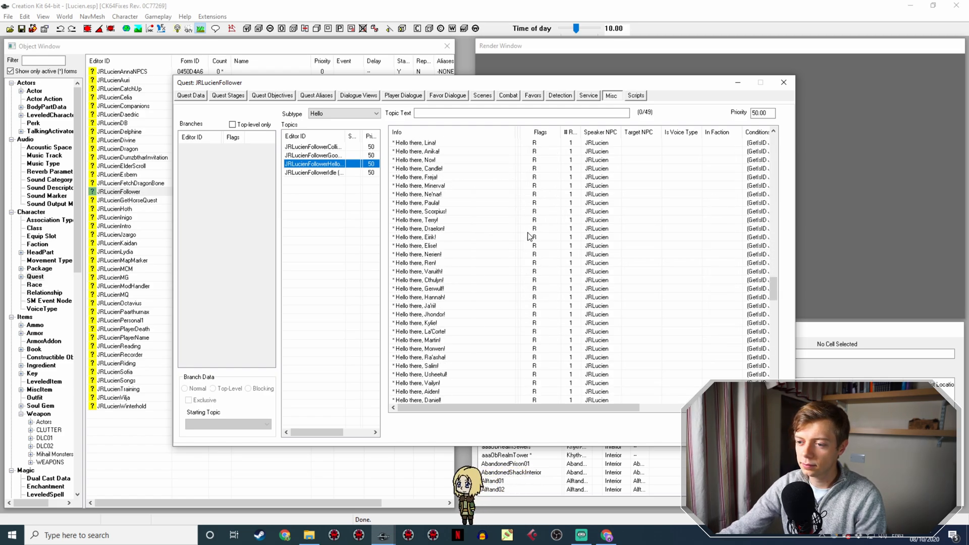
scroll(563, 279, down, 14)
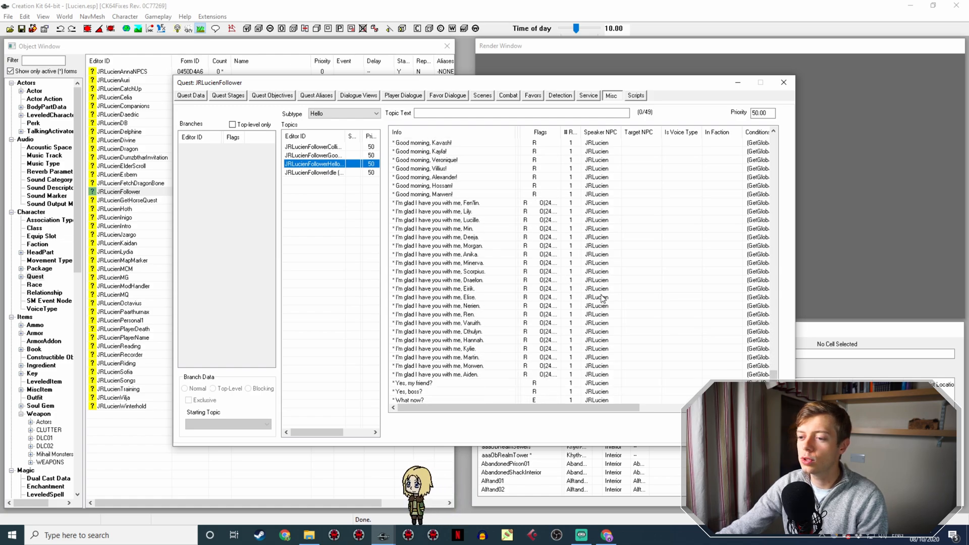
scroll(564, 279, up, 5)
drag(776, 381, 773, 144)
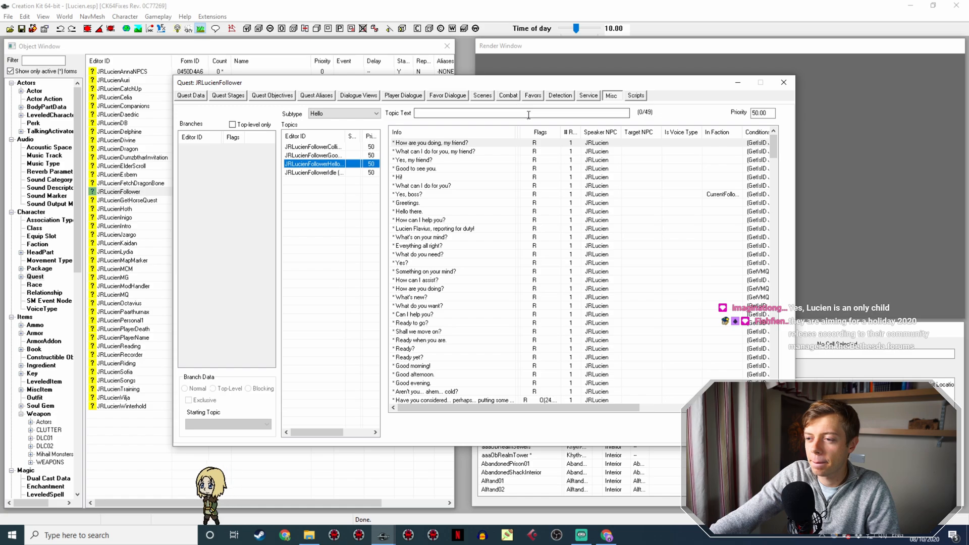
scroll(517, 168, down, 9)
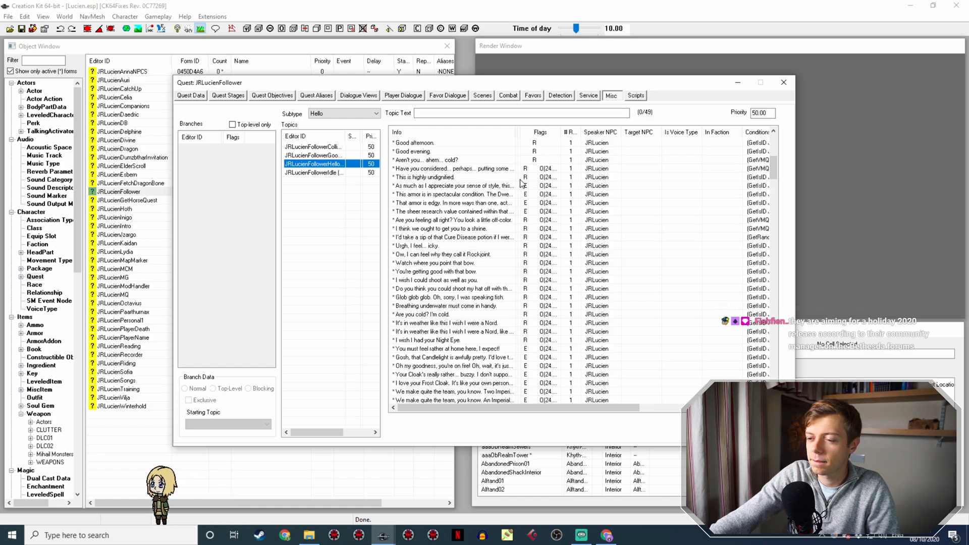
scroll(522, 184, down, 3)
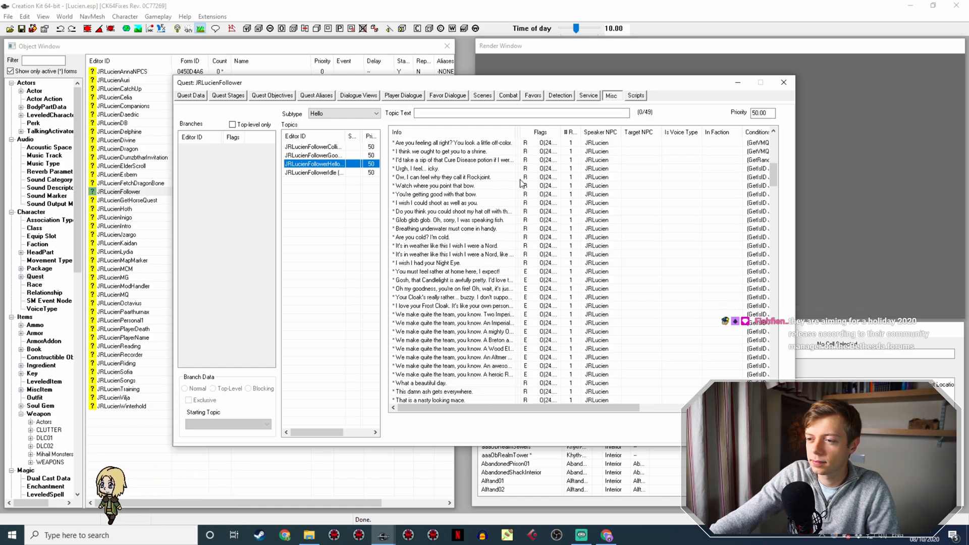
scroll(505, 191, down, 6)
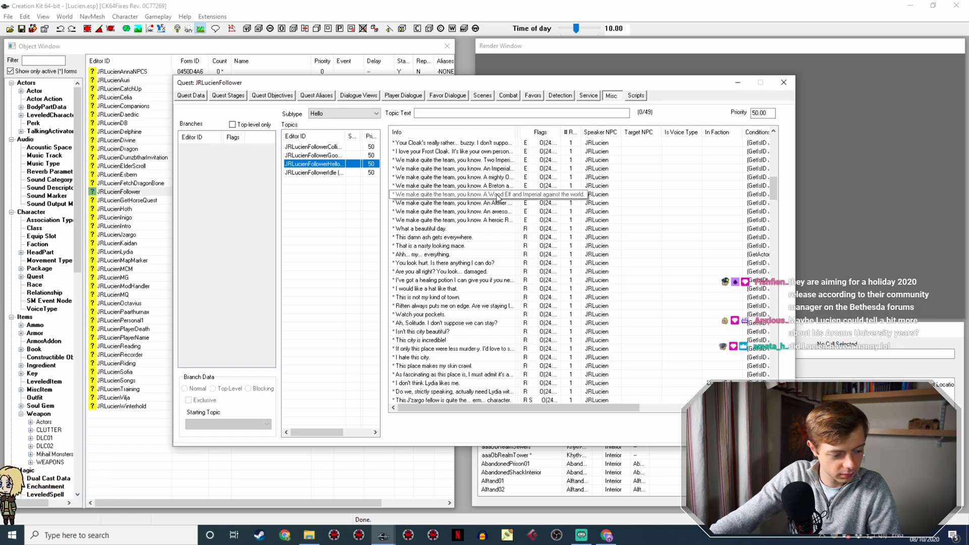
scroll(497, 197, down, 8)
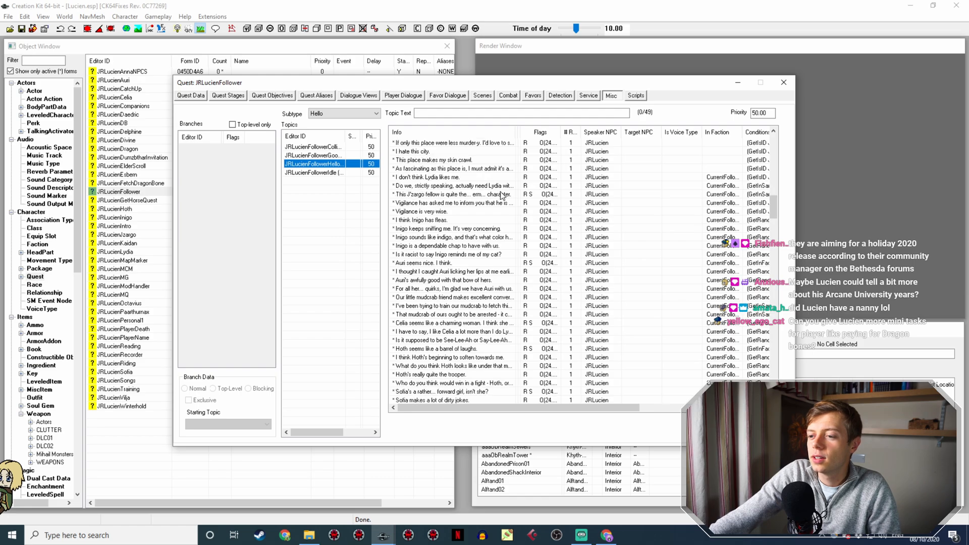
scroll(502, 196, up, 14)
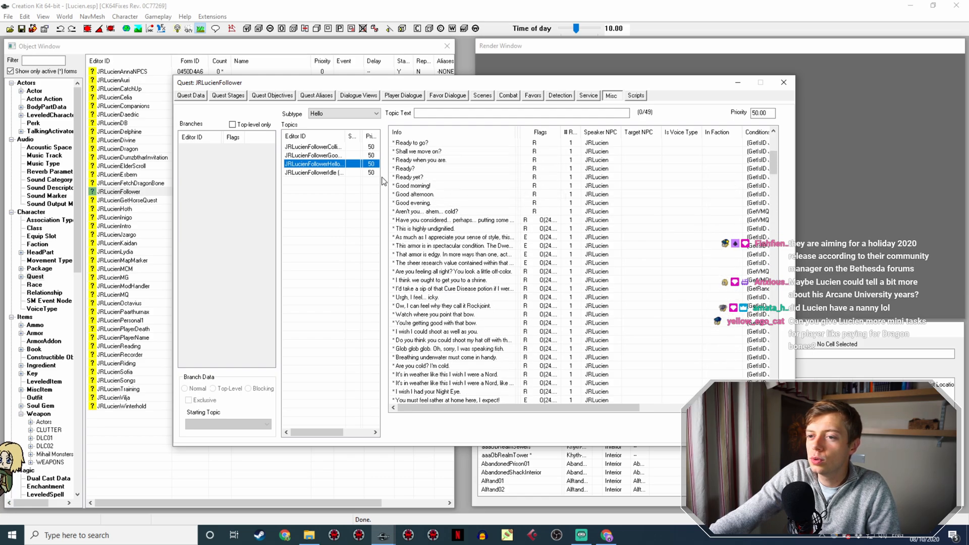
Show the lines of the quest's Idle topic and widen the Info column to read their full text.
click(339, 172)
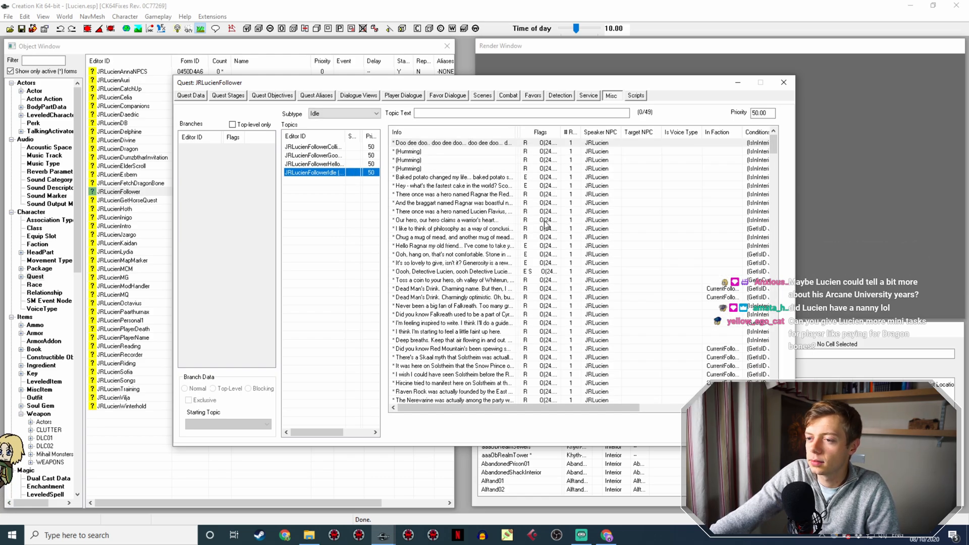
scroll(532, 228, down, 5)
scroll(489, 252, down, 15)
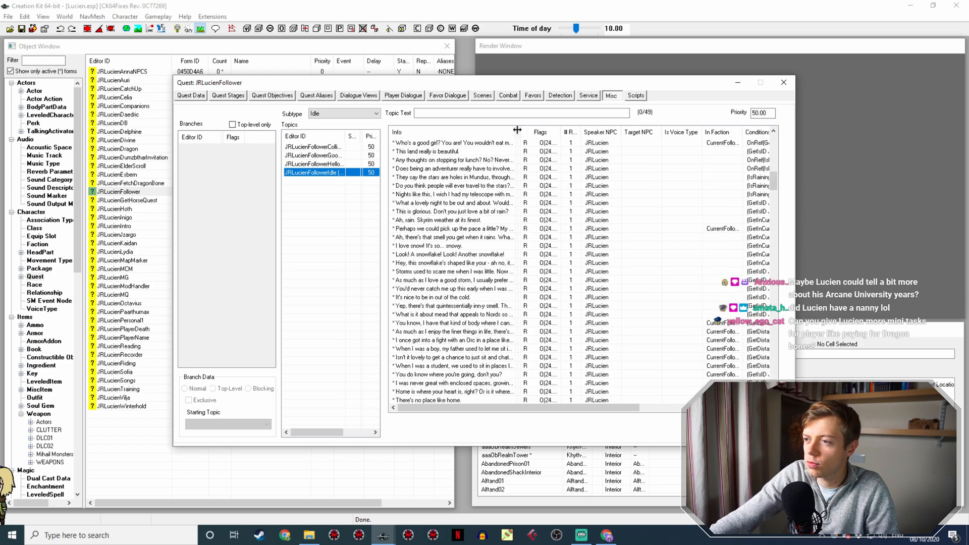
drag(514, 130, 642, 131)
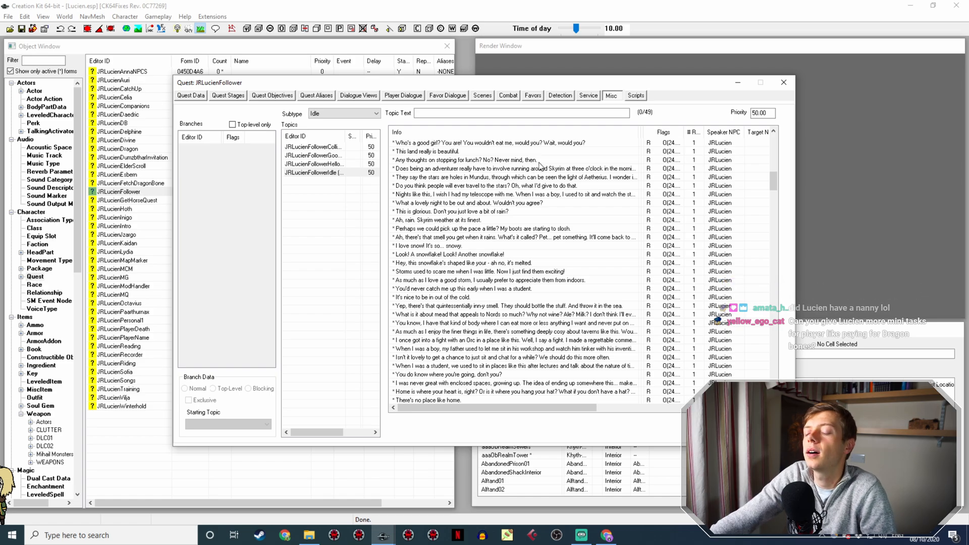
scroll(536, 193, down, 3)
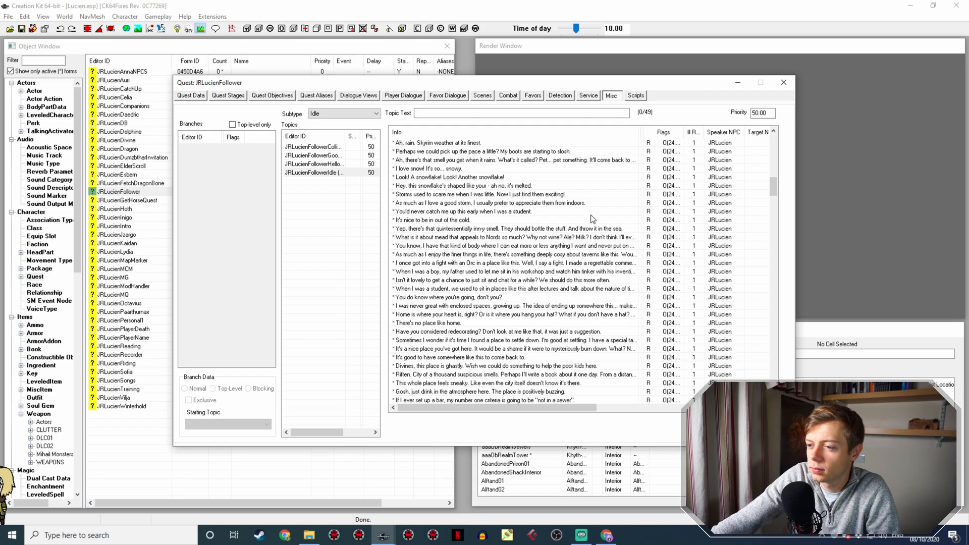
Inspect the conditions and full response text of the "When I was a student" idle line, leaving it unedited.
double_click(476, 289)
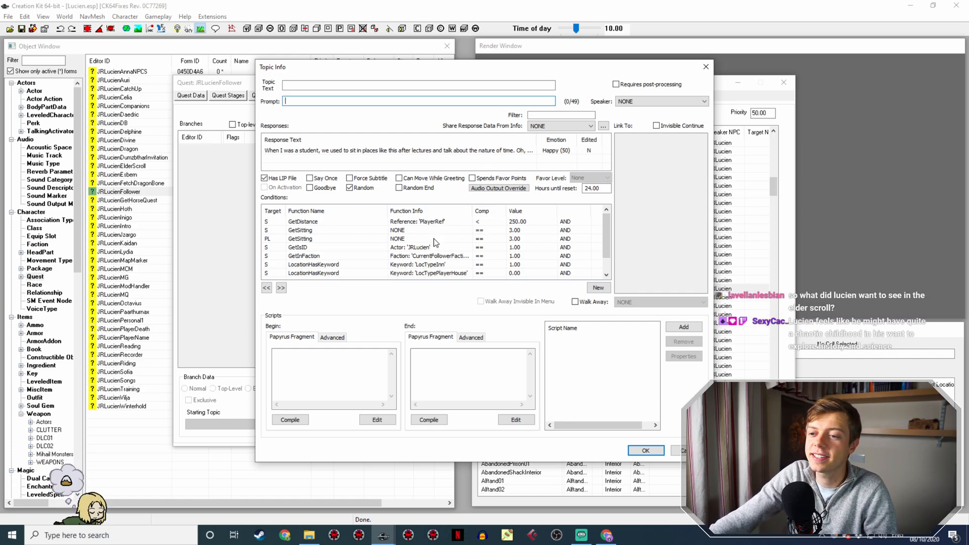
scroll(444, 234, down, 1)
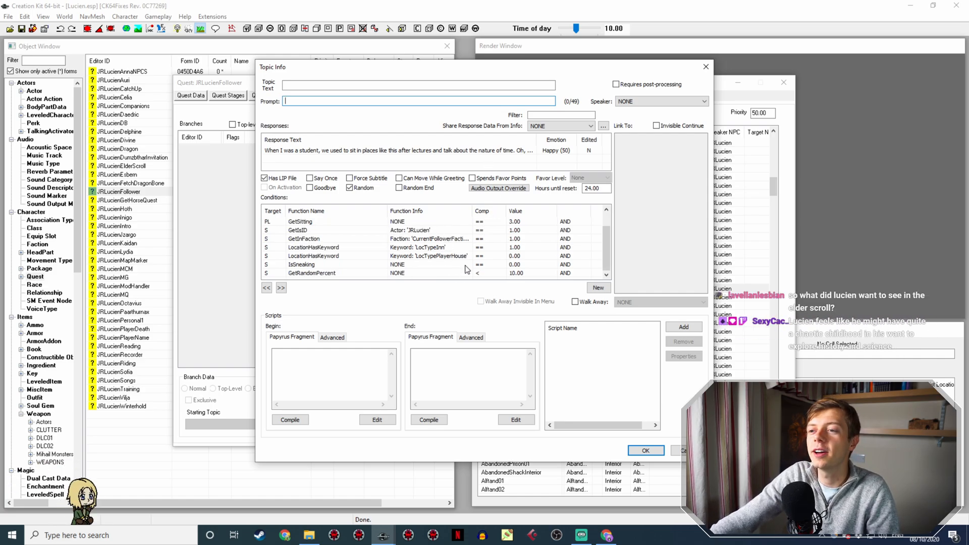
click(486, 152)
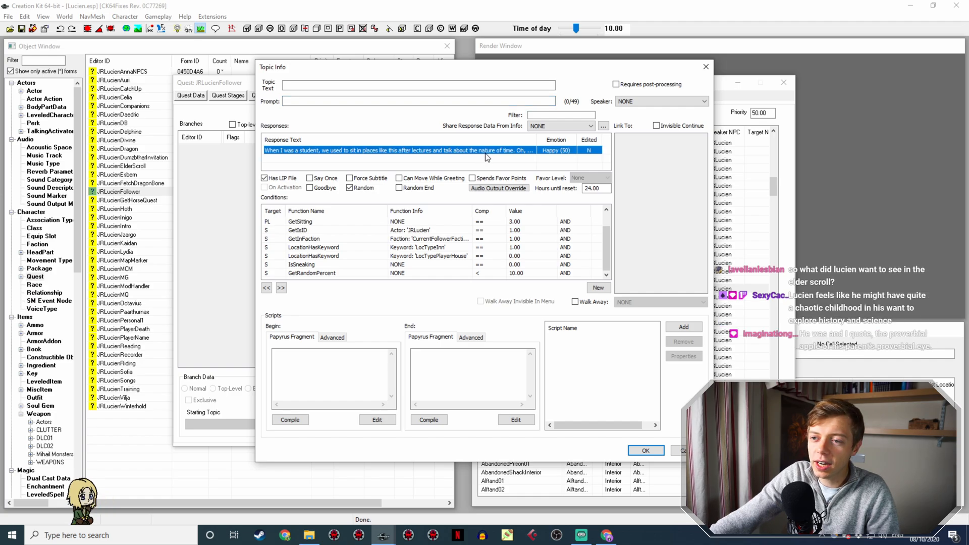
click(486, 151)
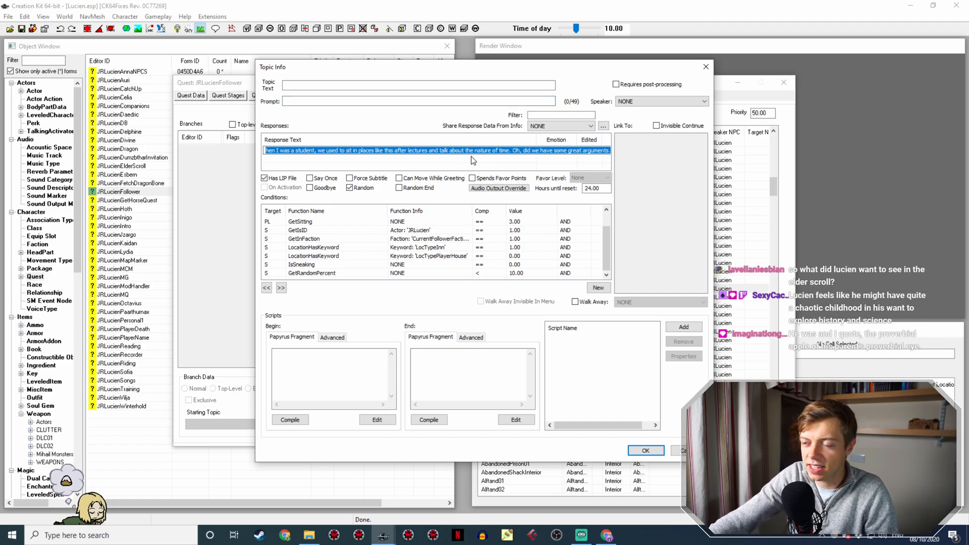
double_click(520, 152)
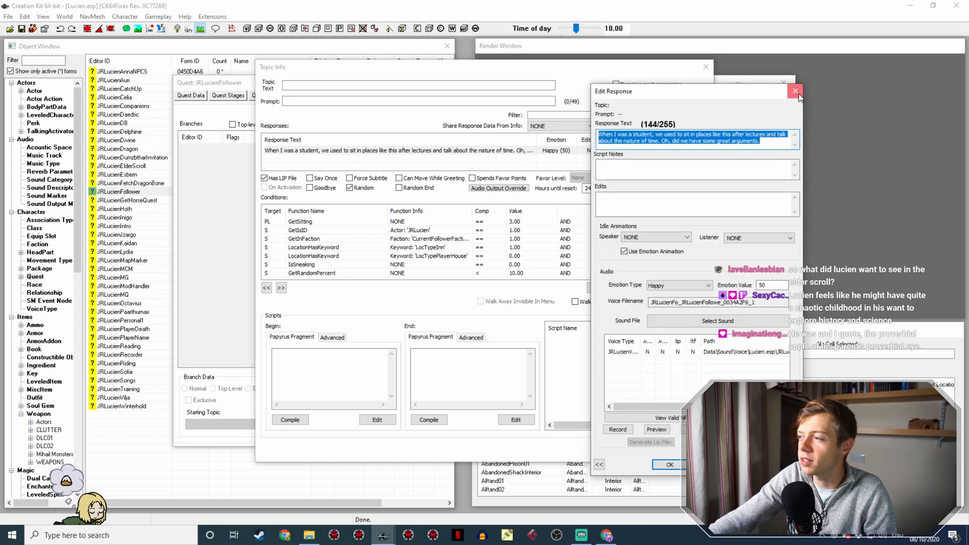
click(797, 93)
click(706, 66)
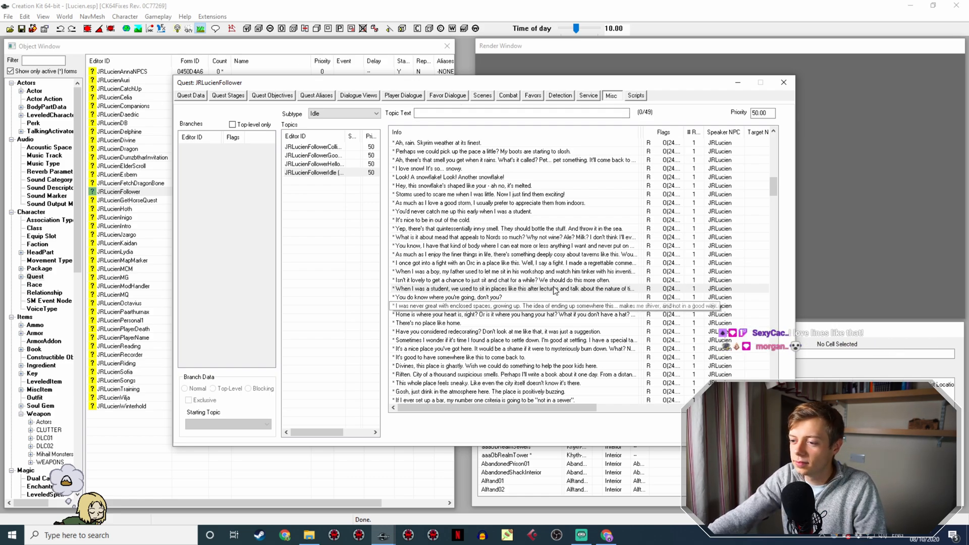
Duplicate the "This place has me homesick for the Arcane University" idle line and move one copy below "Think how much knowledge is sitting on these shelves".
scroll(586, 278, down, 3)
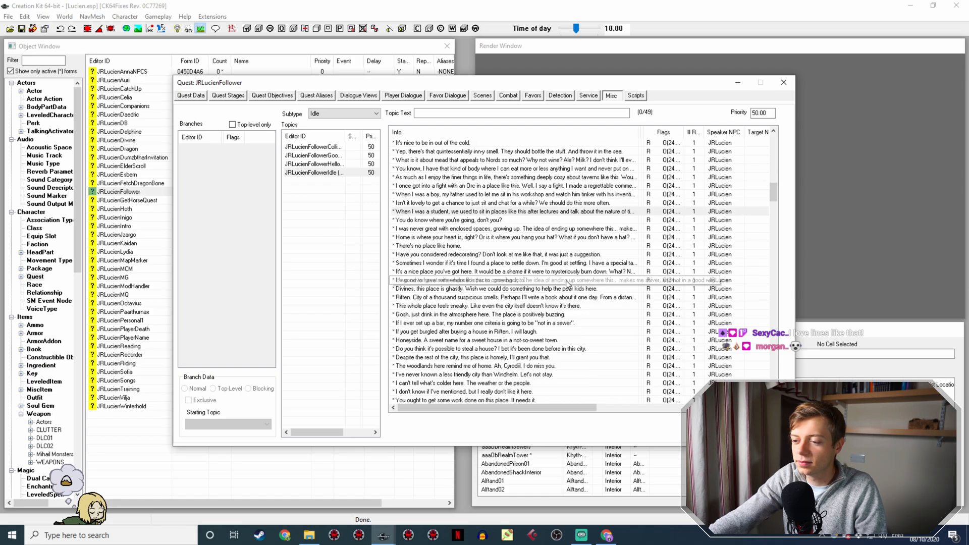
scroll(556, 261, down, 8)
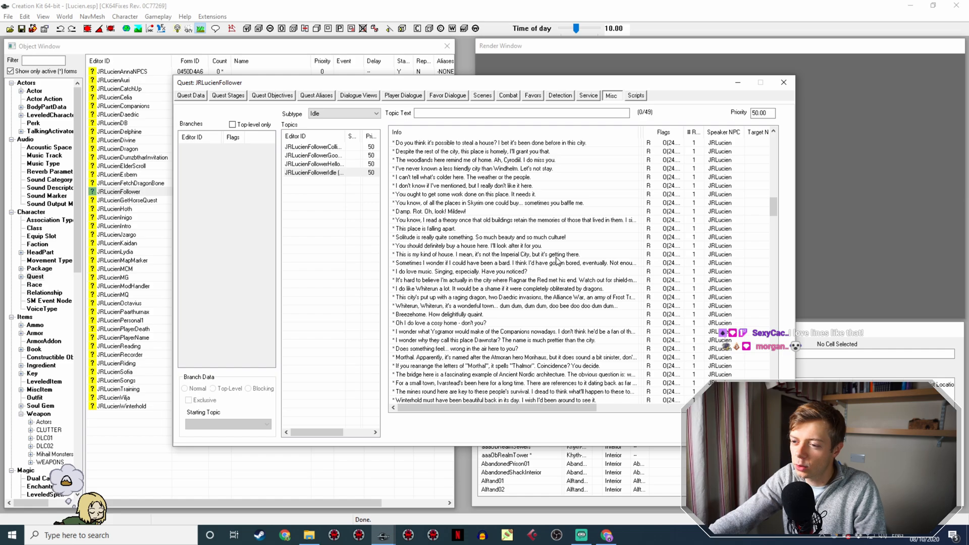
scroll(557, 260, down, 3)
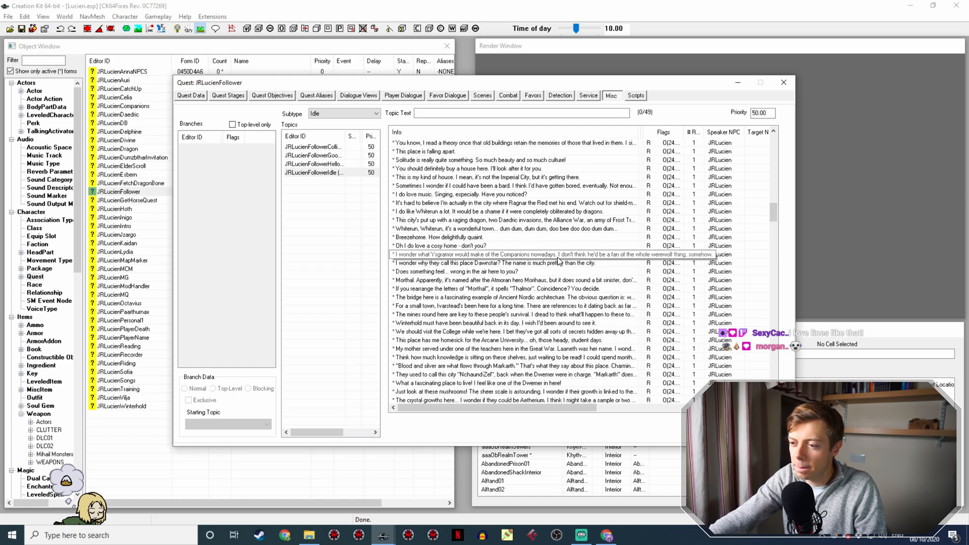
click(505, 340)
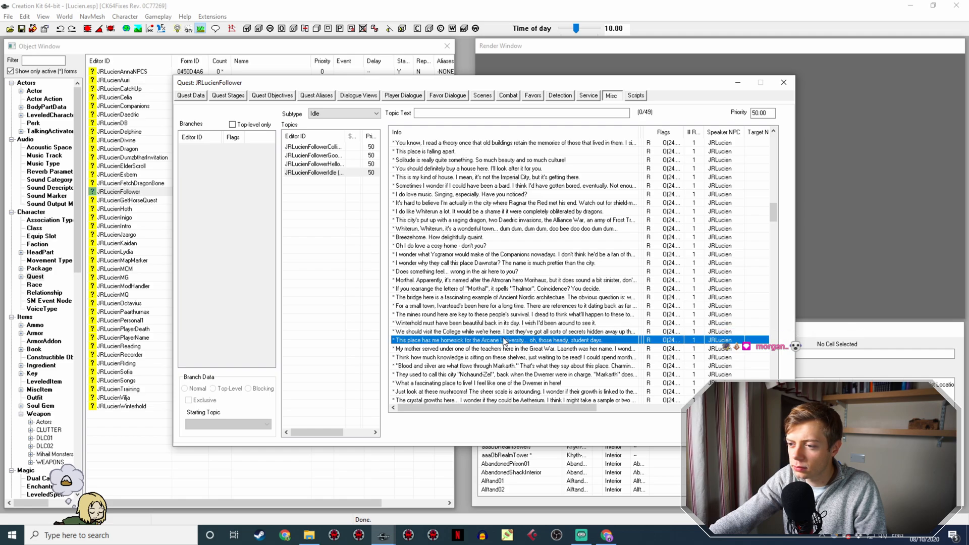
scroll(490, 323, down, 1)
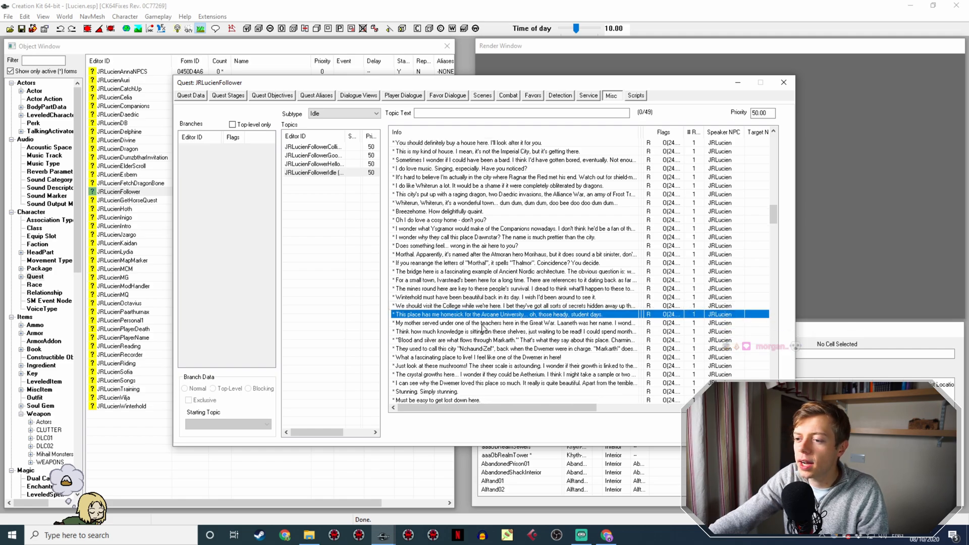
right_click(497, 315)
click(517, 333)
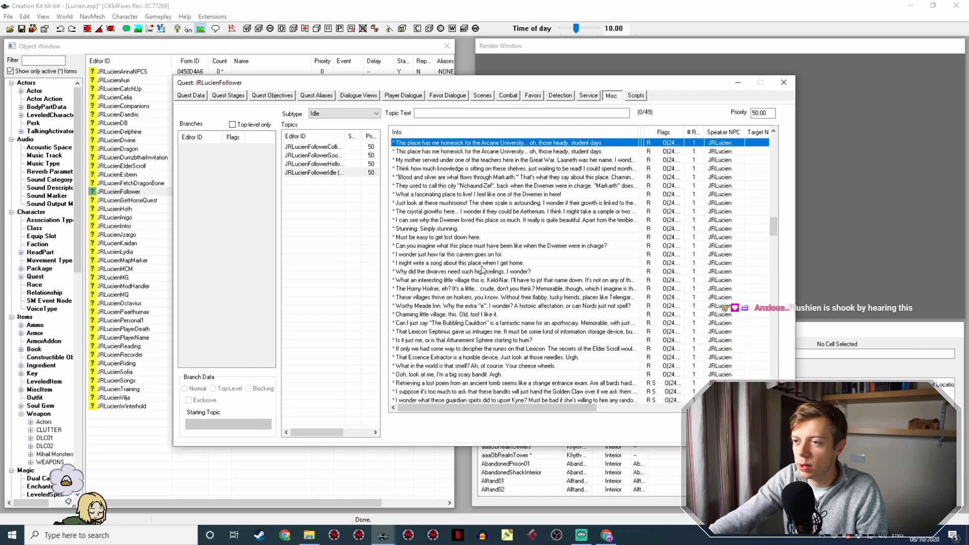
scroll(482, 269, up, 3)
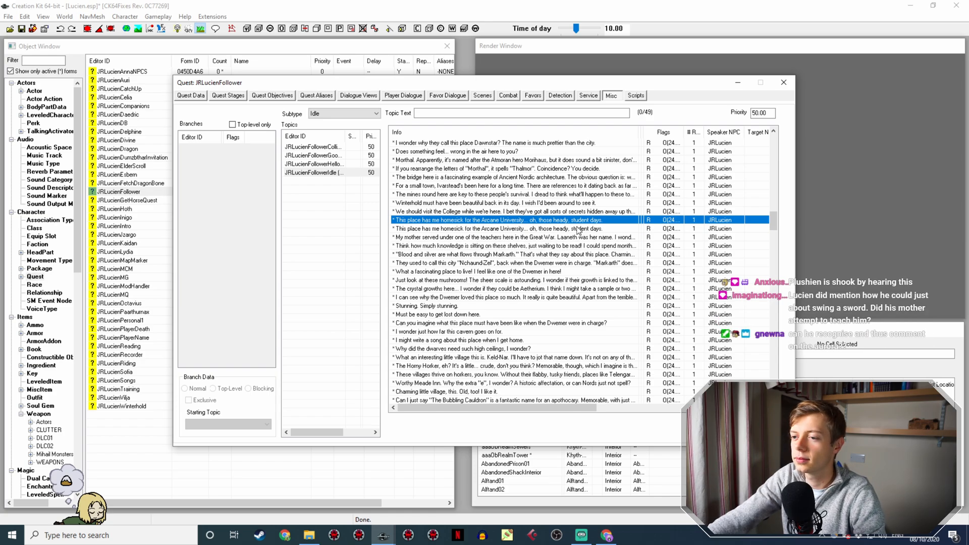
drag(581, 230, 568, 247)
Copy the conditions of the "Think how much knowledge is sitting on these shelves" idle line.
double_click(523, 237)
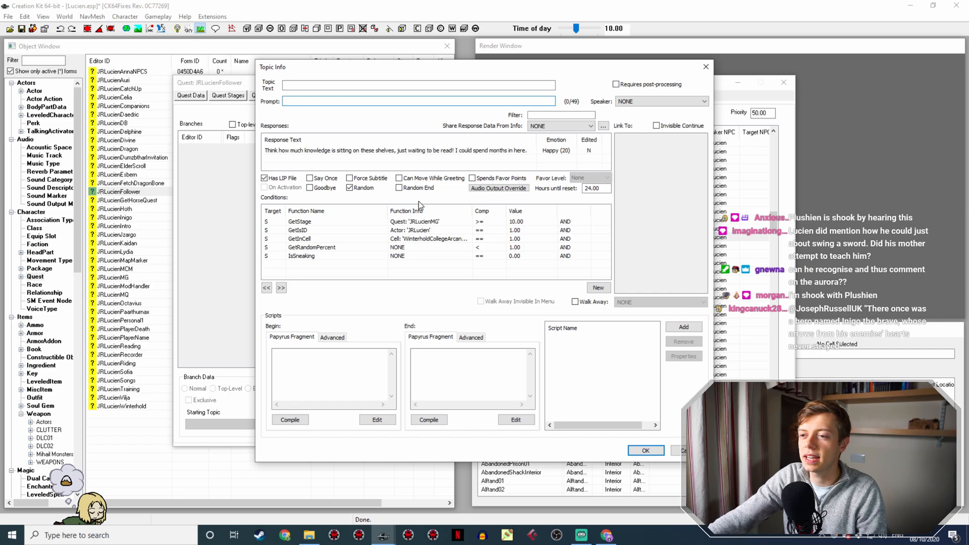
right_click(417, 222)
click(470, 276)
click(645, 450)
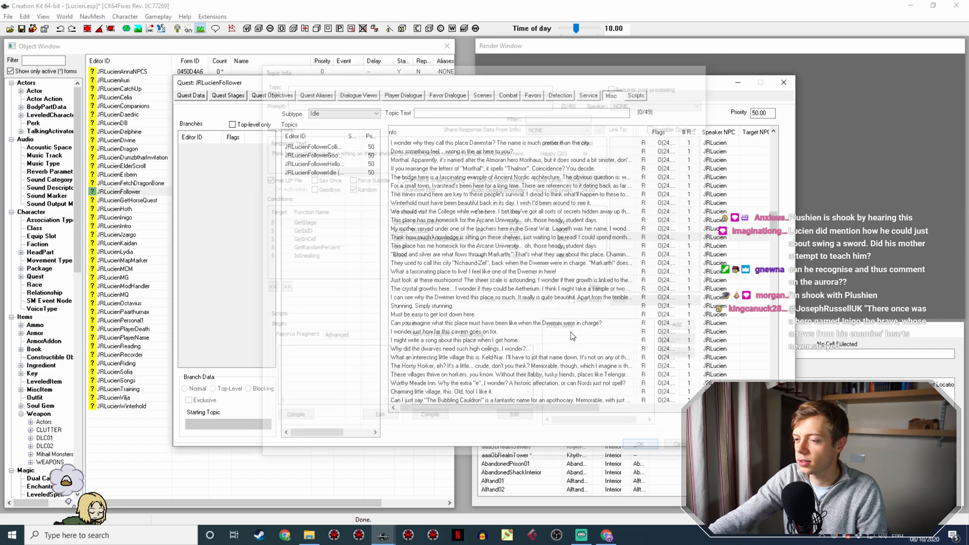
Delete all four conditions from the moved copy of the "This place has me homesick for the Arcane University" line.
click(433, 246)
double_click(433, 246)
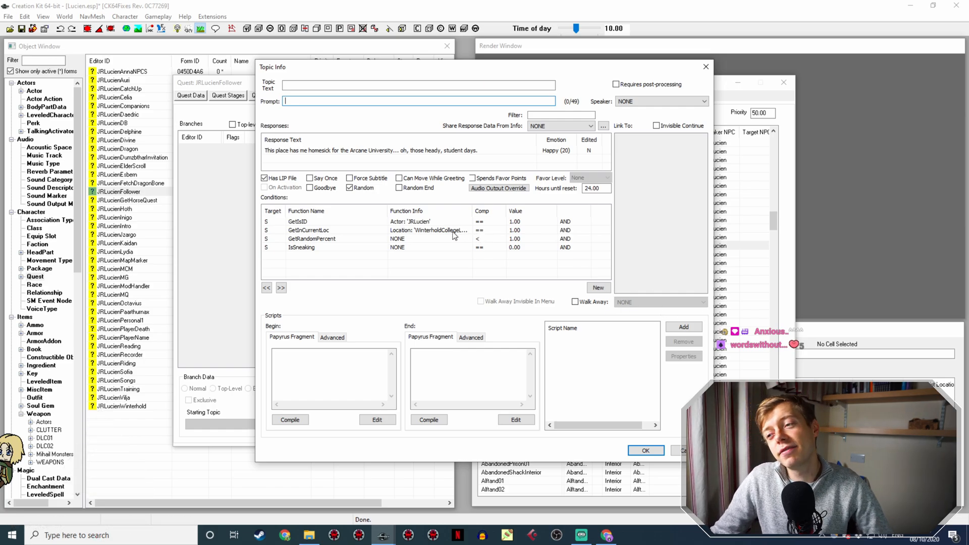
click(429, 222)
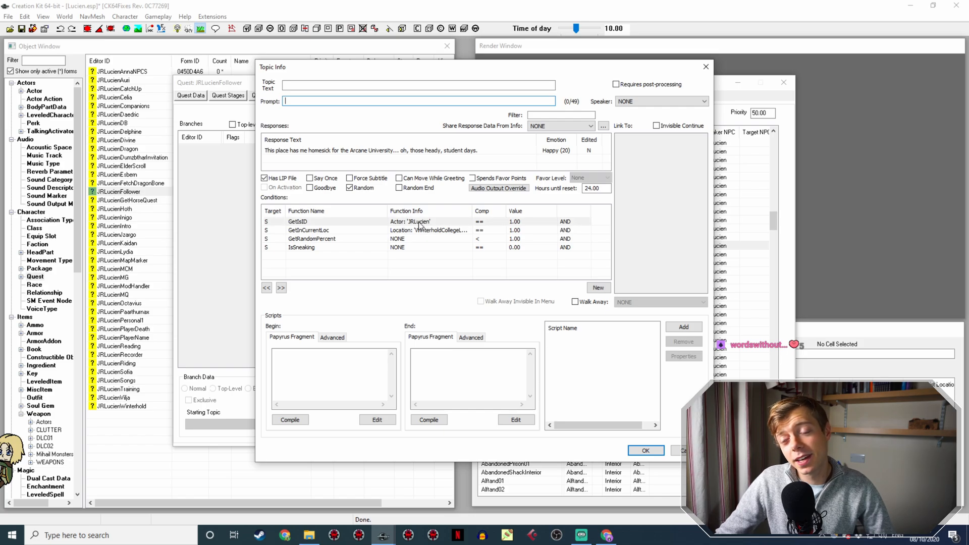
key(Delete)
key(Delete)
key(Delete)
key(Delete)
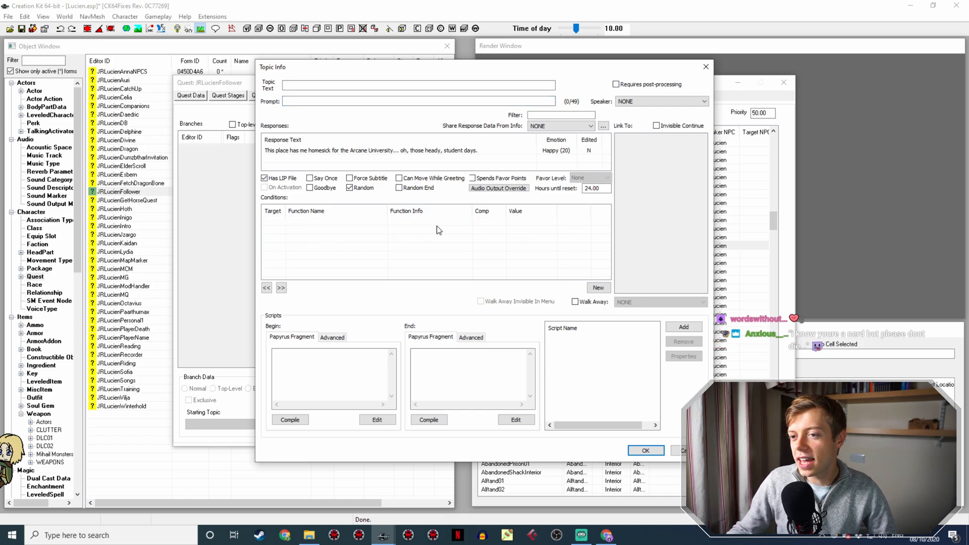
Paste the copied conditions into the moved Arcane University line and delete its GetStage condition for the JRLucienMG quest.
right_click(437, 226)
click(476, 292)
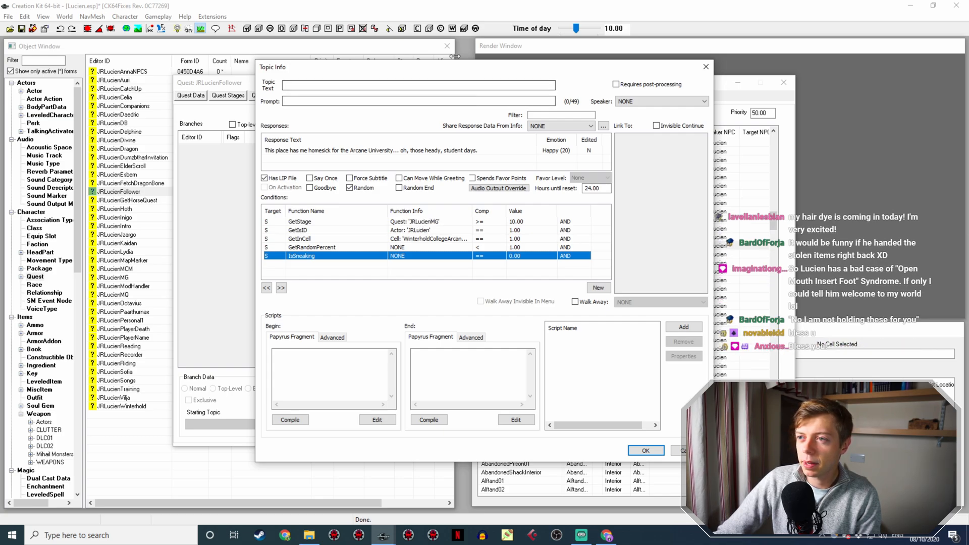
drag(458, 71, 210, 171)
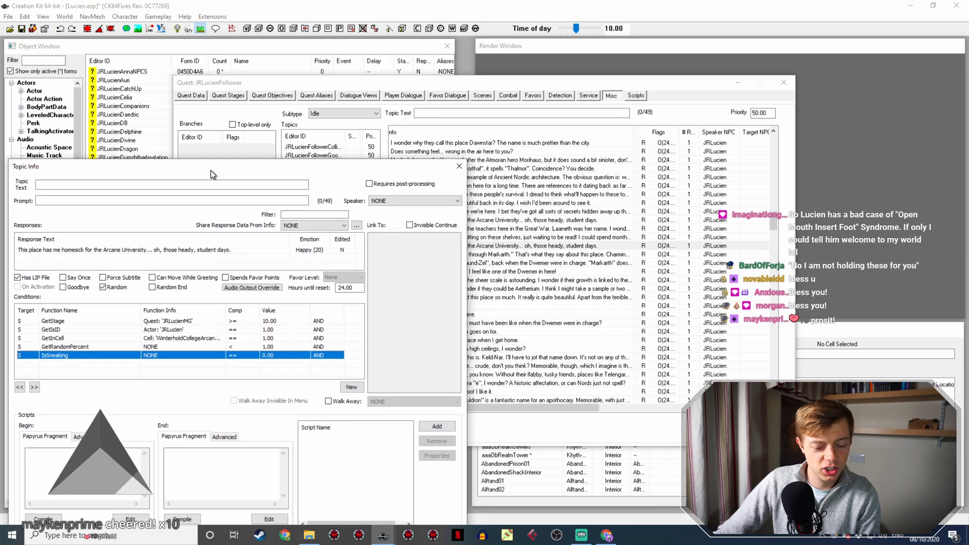
click(201, 321)
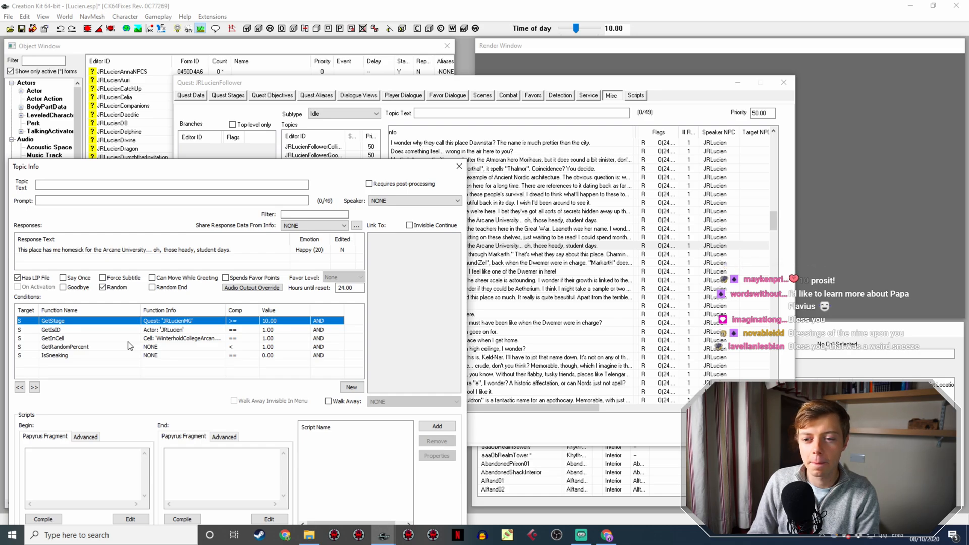
key(Delete)
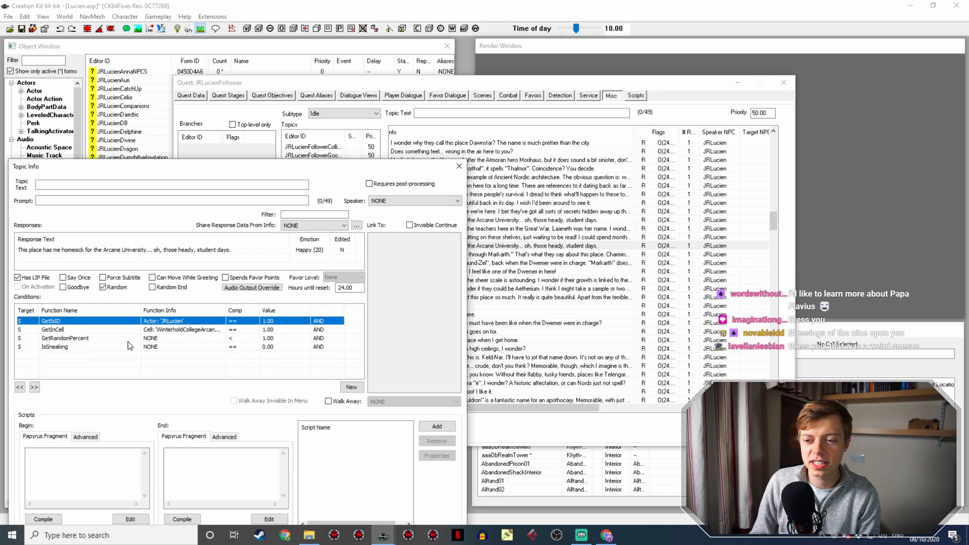
Move the GetRandomPercent condition below IsSneaking so it is last in the line's condition order.
drag(128, 341, 128, 343)
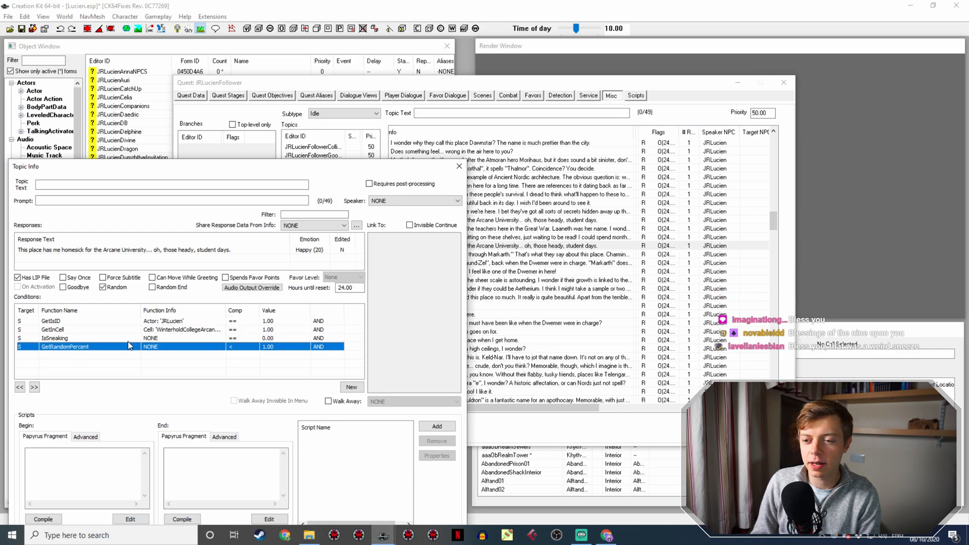
key(Up)
key(Up)
key(Up)
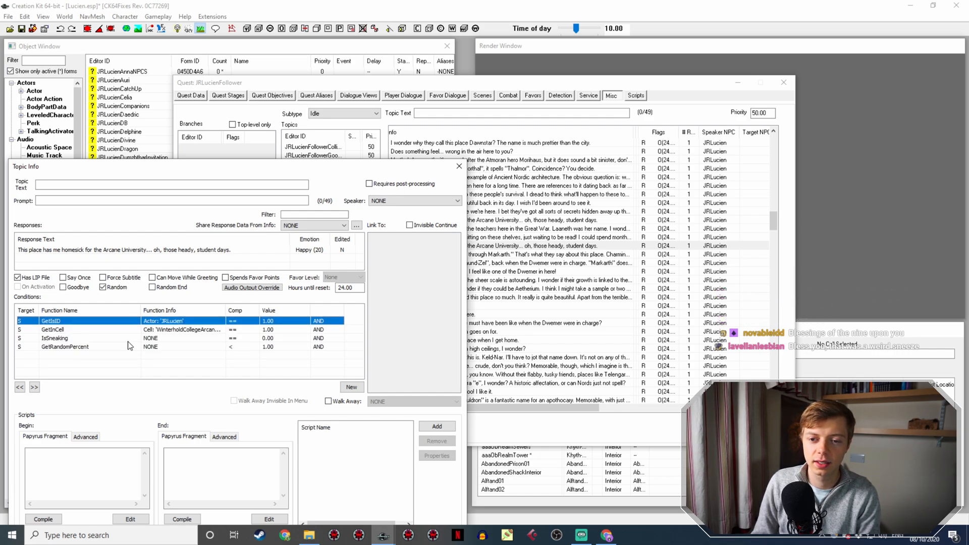
Enable Random End for the moved copy of the Arcane University line and save the line.
click(171, 287)
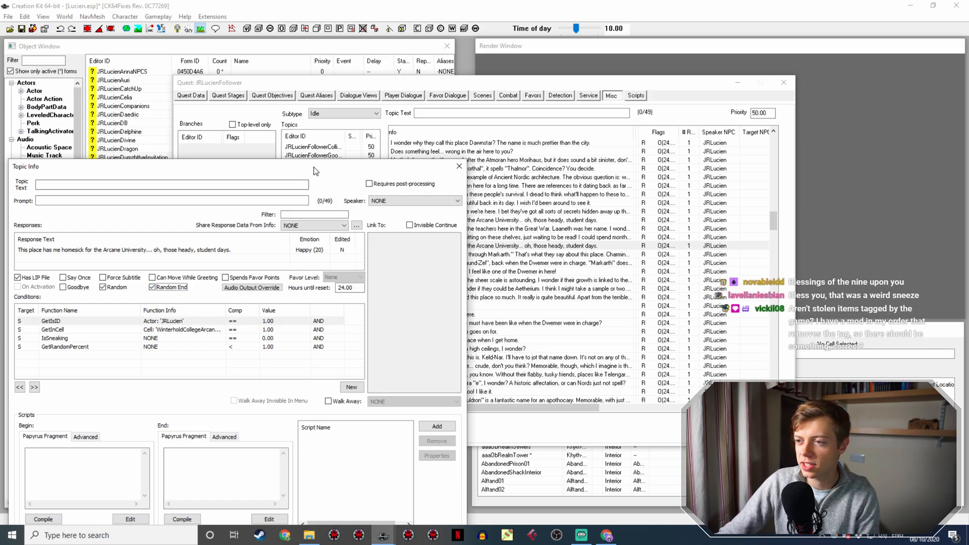
drag(313, 170, 701, 84)
click(787, 463)
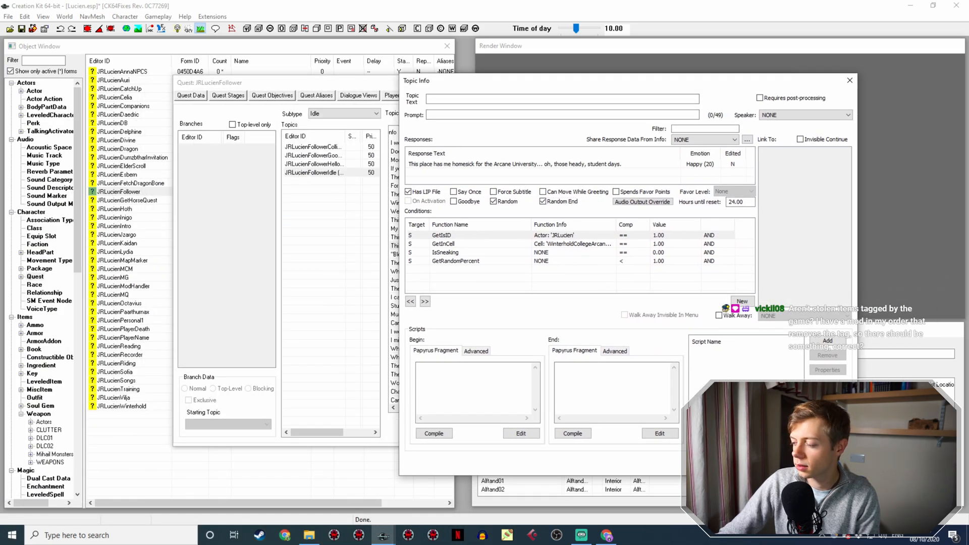
Replace the copied line's response text with "I used to come to libraries like this with my father when I was little.".
double_click(636, 246)
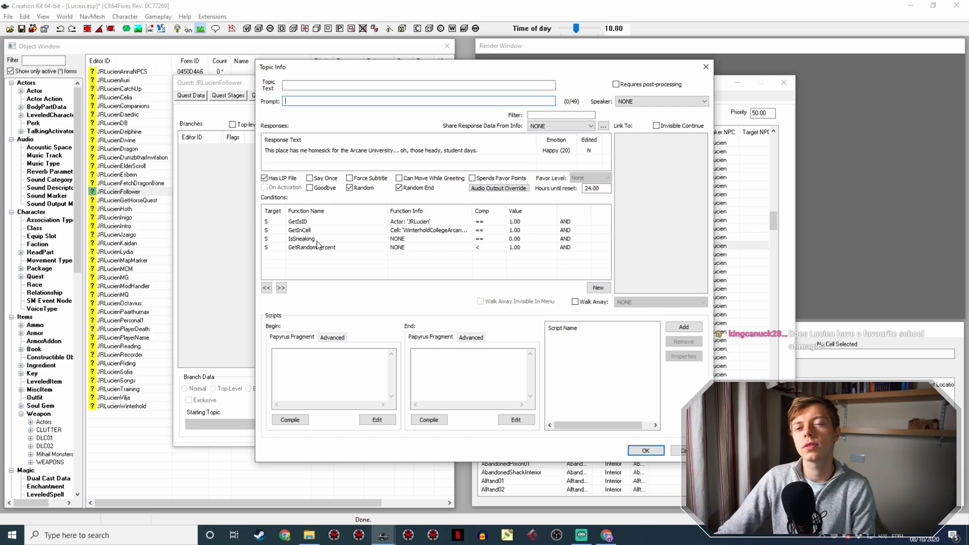
double_click(327, 151)
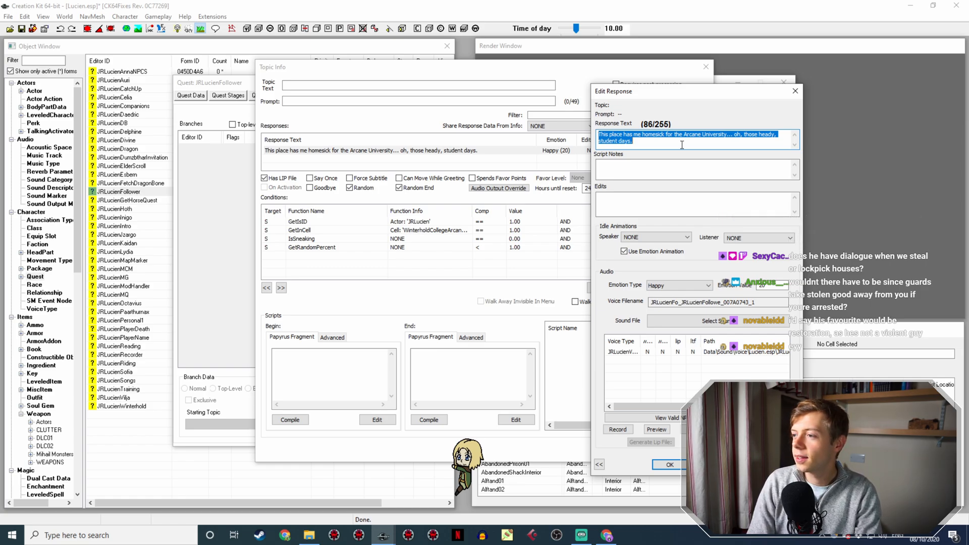
text(I)
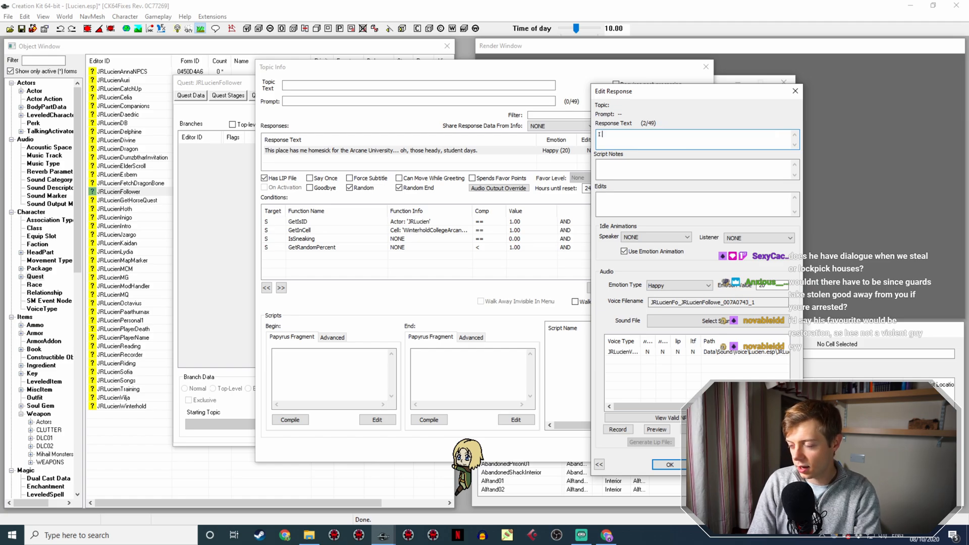
text( used to come to librarie)
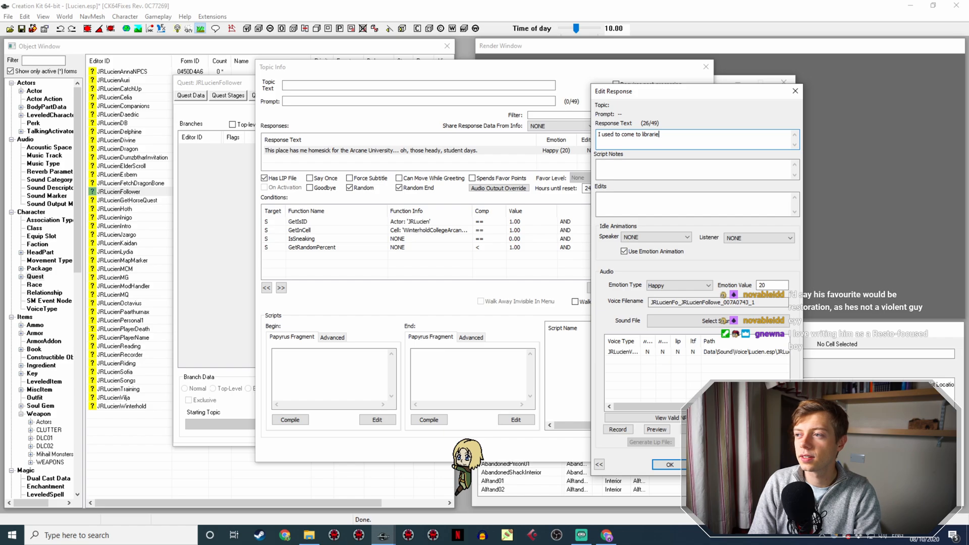
text(th)
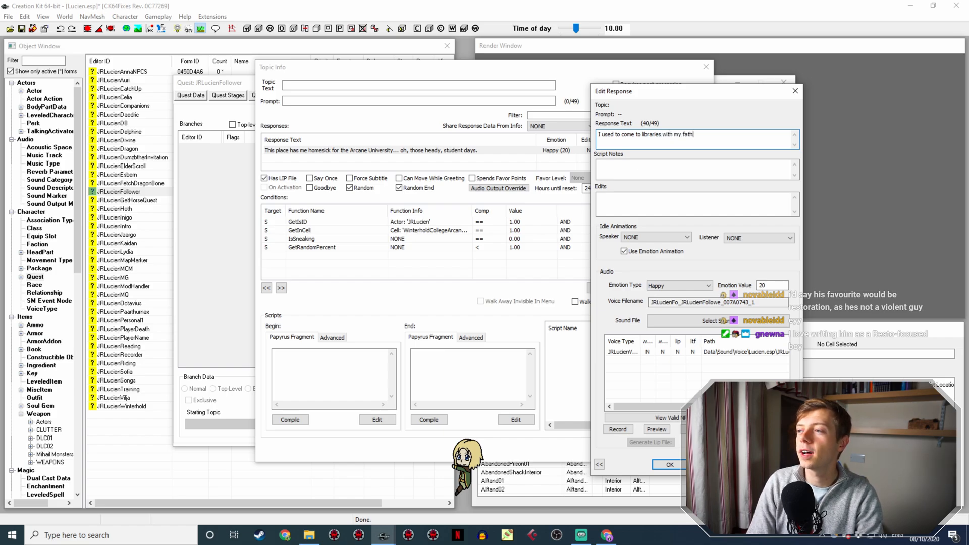
text(er when I was little.)
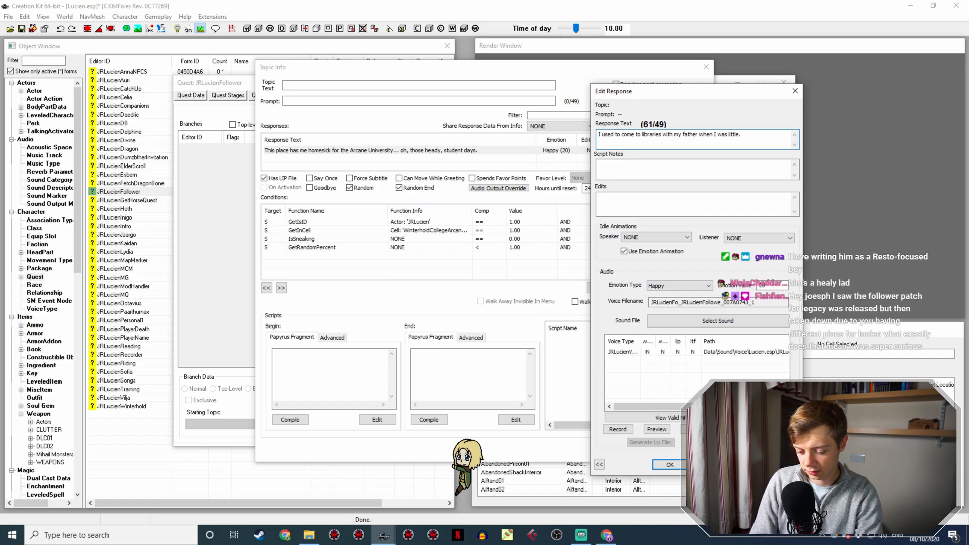
text(like this)
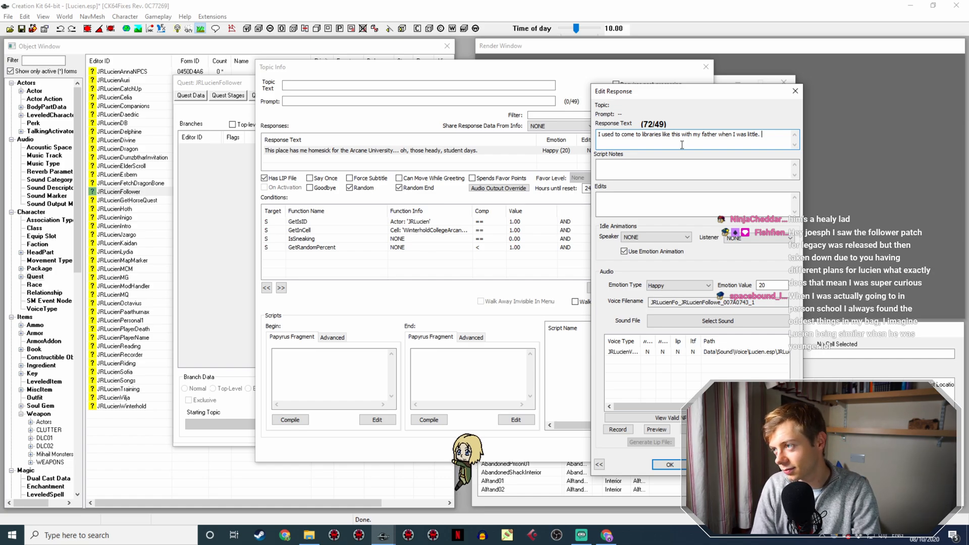
Append "Sometimes he'd perch me on a shelf to look down on all the books below. Happy times." to the response and save the line.
text(Sometimes)
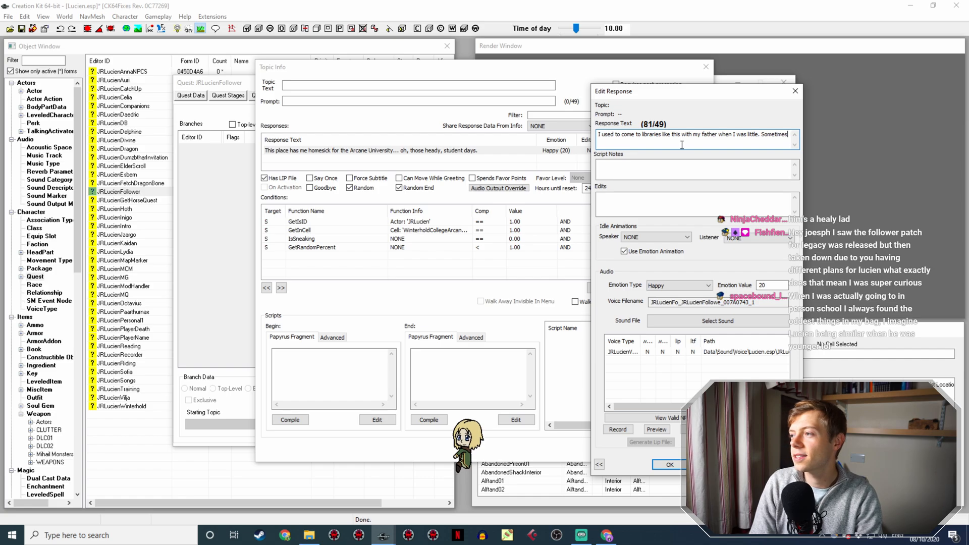
text( he'd perch)
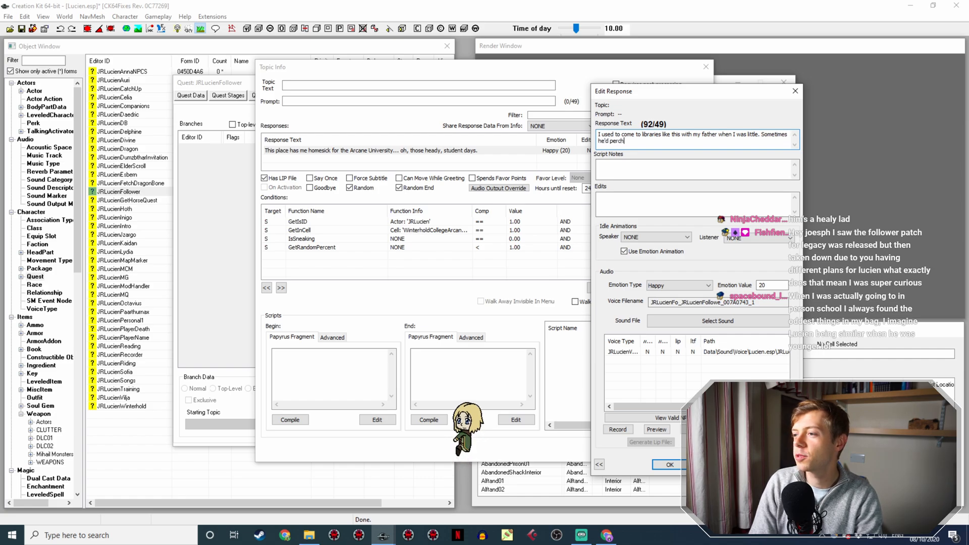
text( me on)
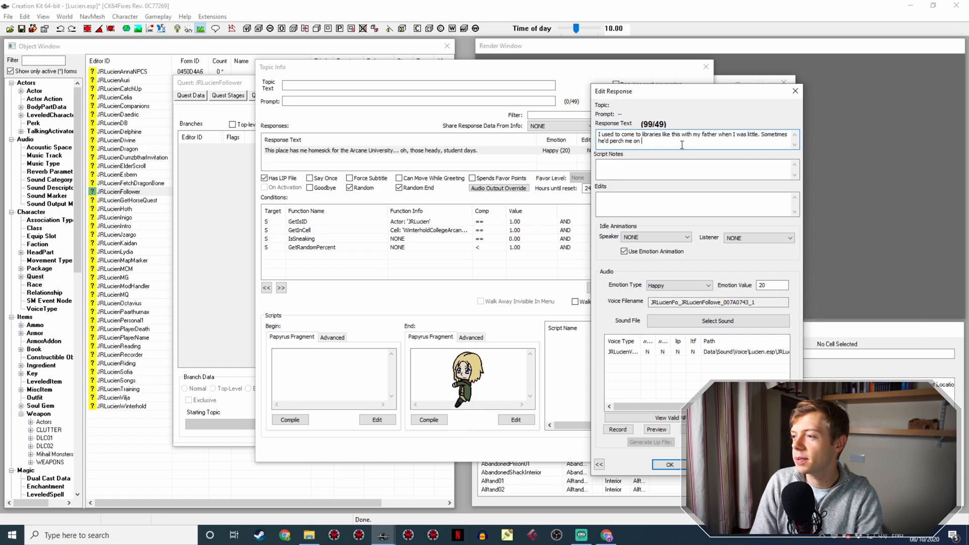
text(on a sh)
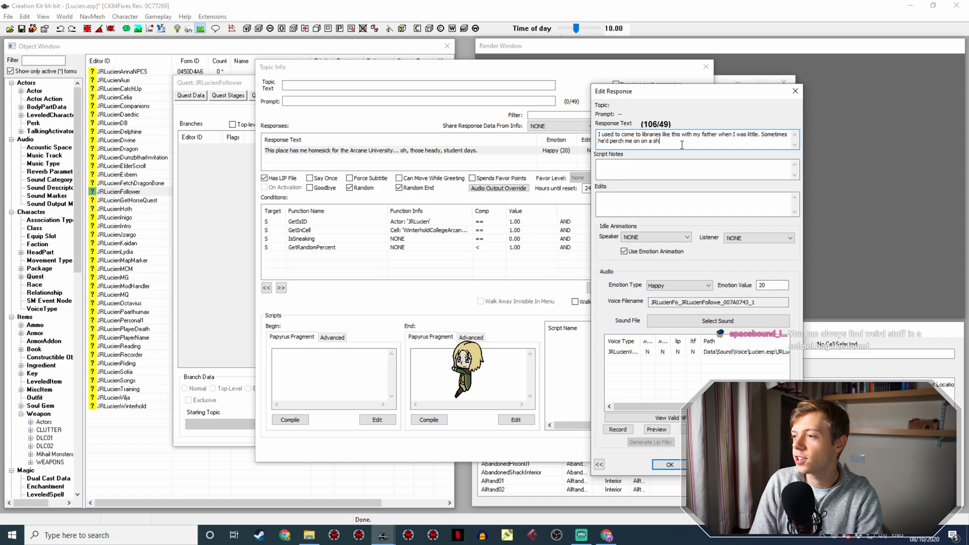
key(BackSpace)
key(BackSpace)
key(BackSpace)
key(BackSpace)
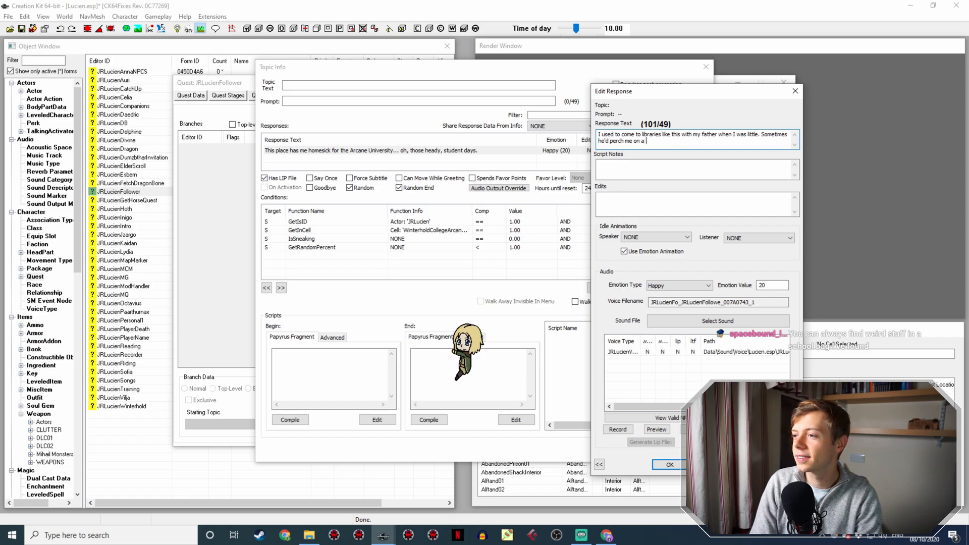
text(a shelf to l)
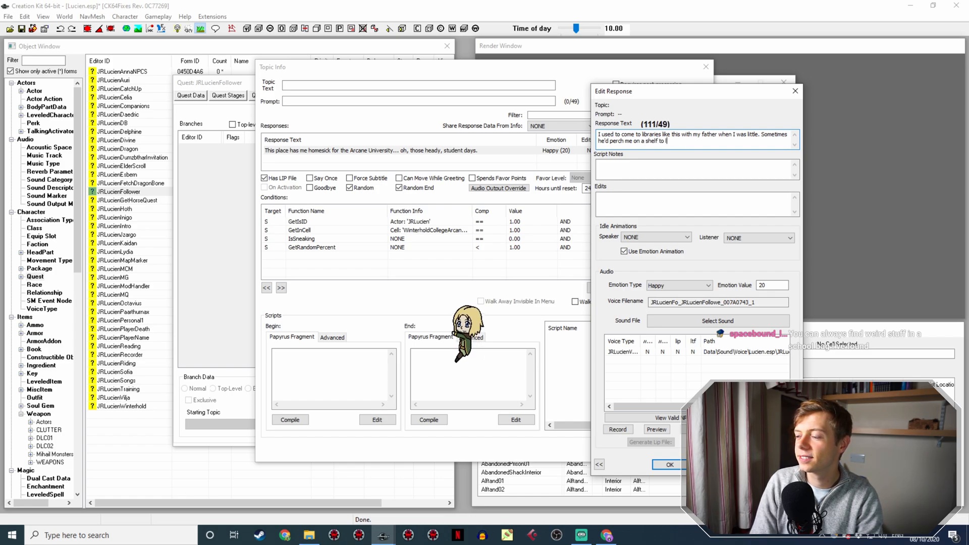
text(ook dewn )
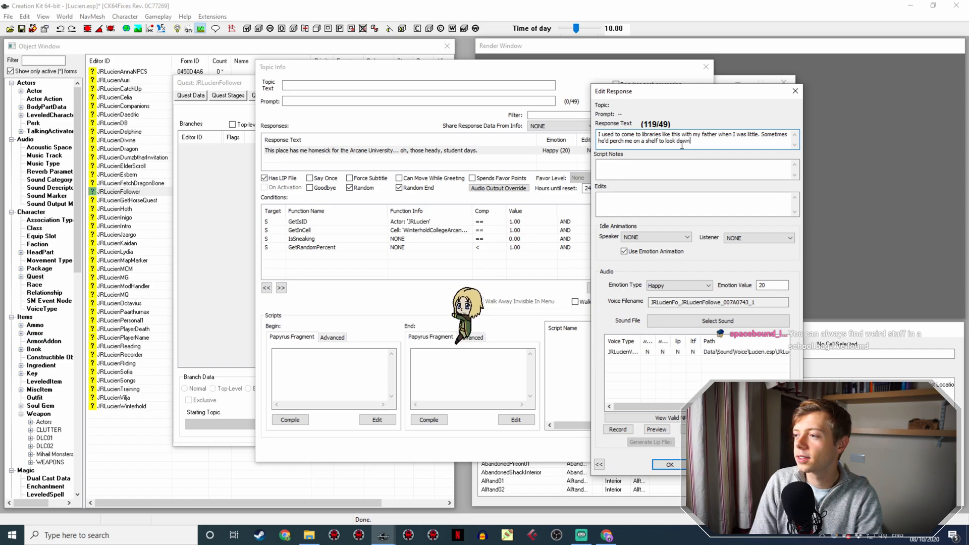
text(o)
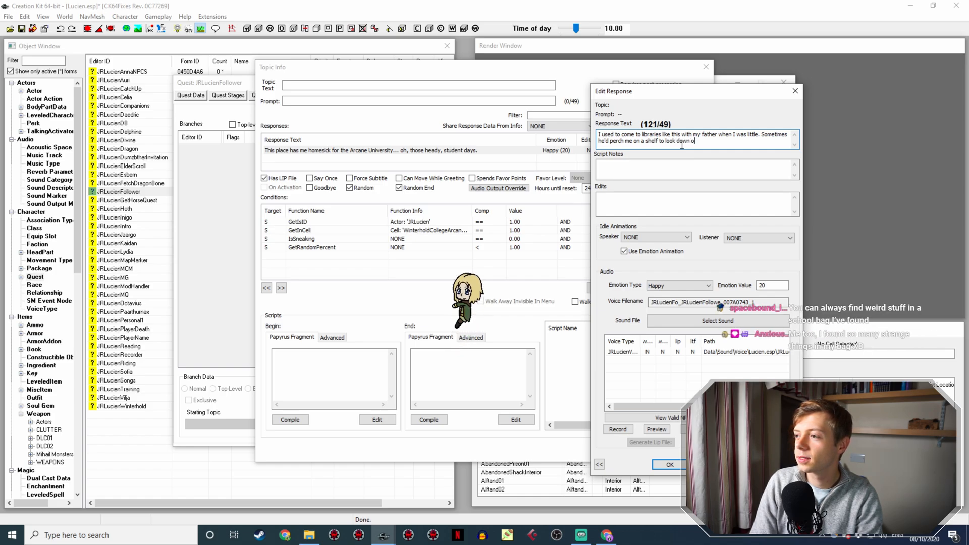
text(n all the )
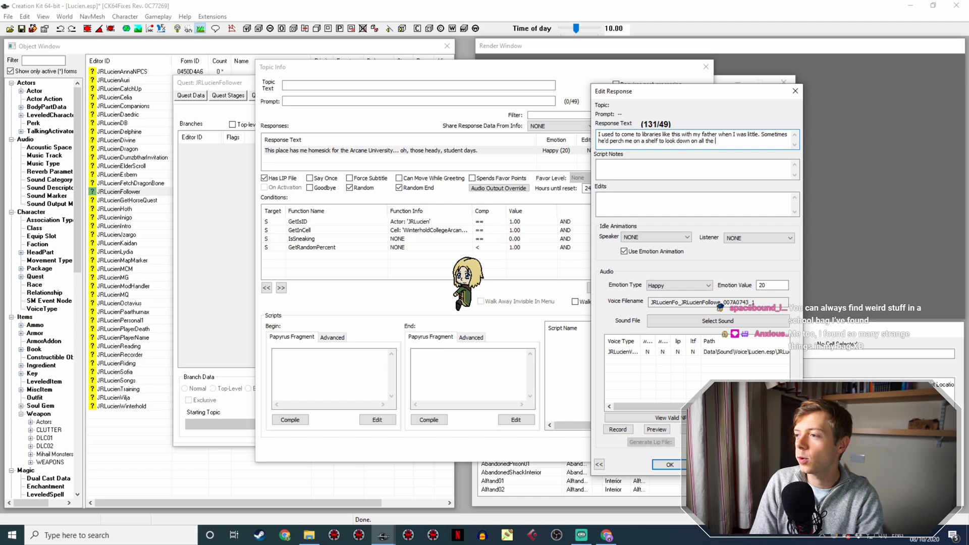
text(books bel)
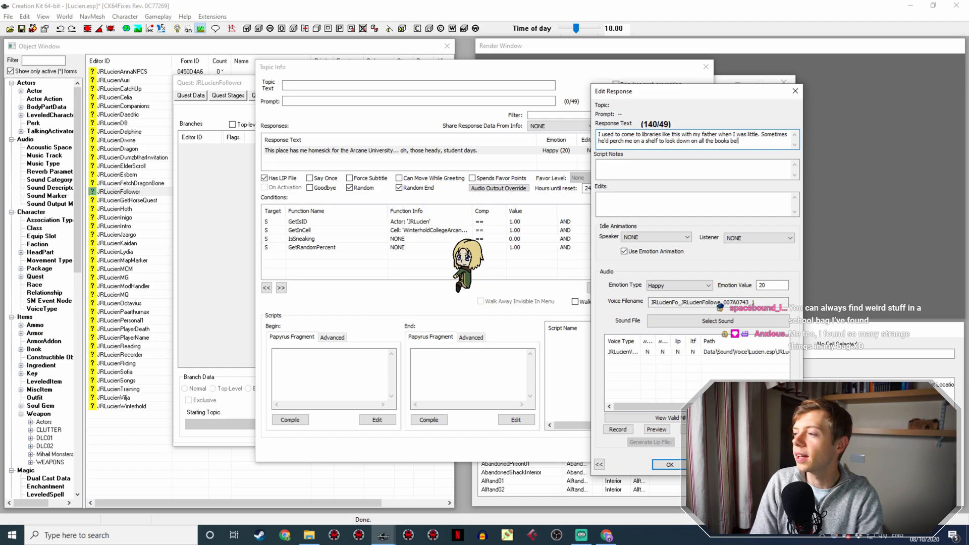
text(ow. Happy times.)
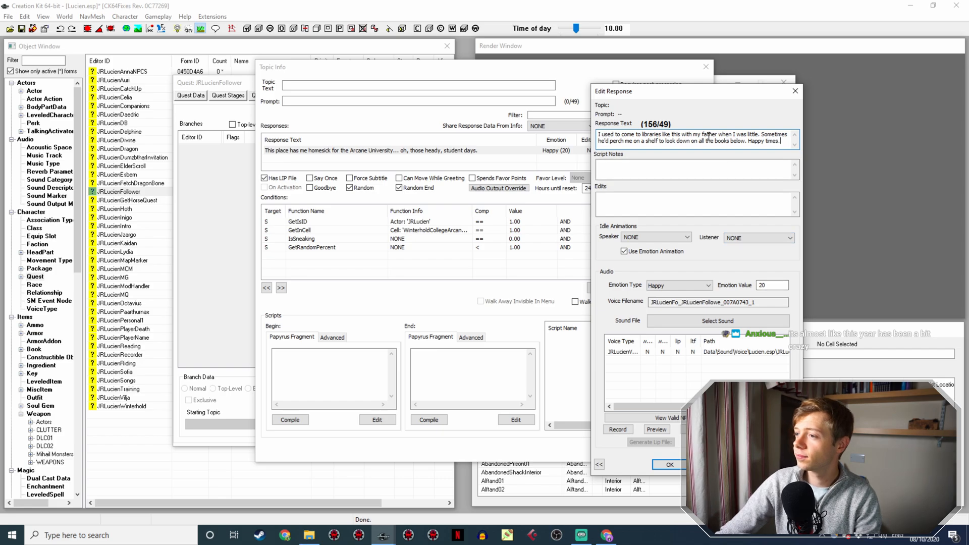
click(670, 464)
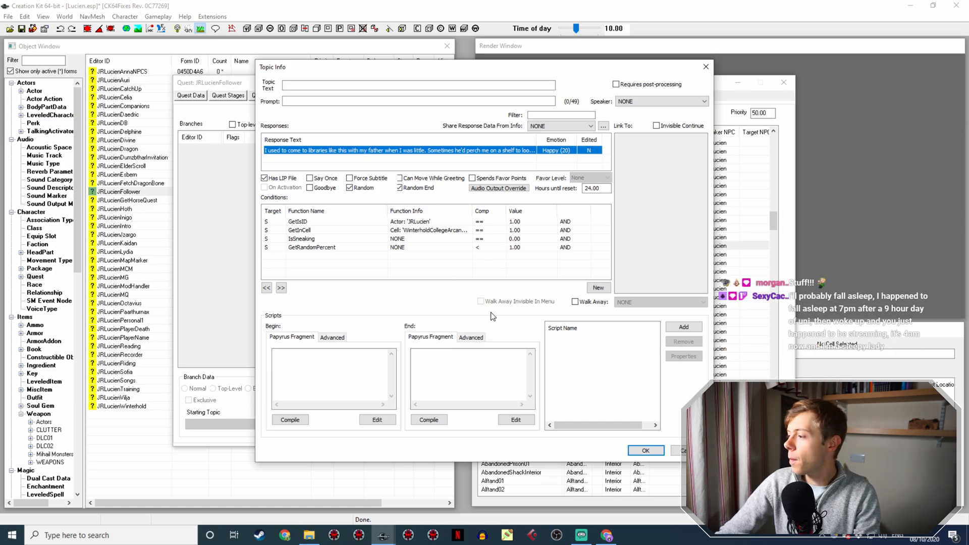
click(645, 451)
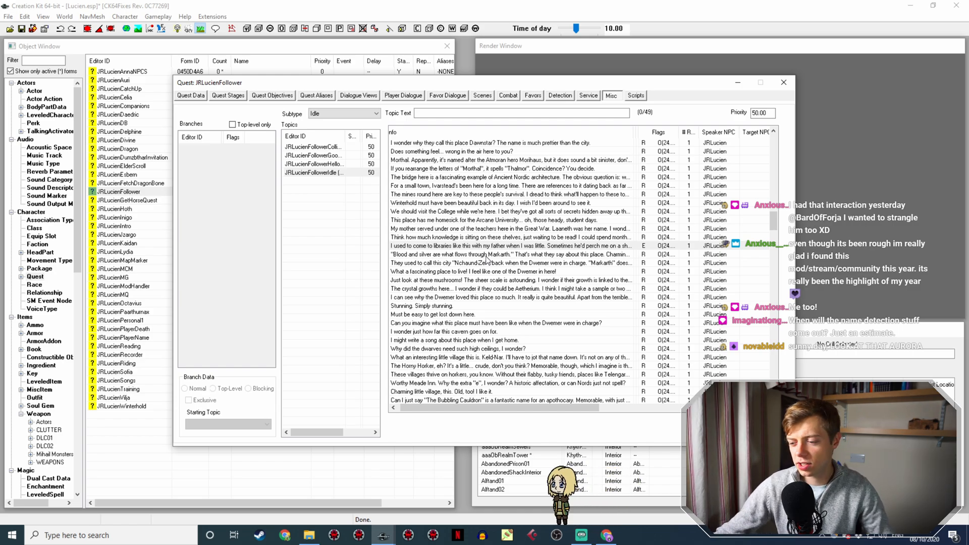
Switch to Streamlabs OBS and activate the Camera scene.
click(578, 537)
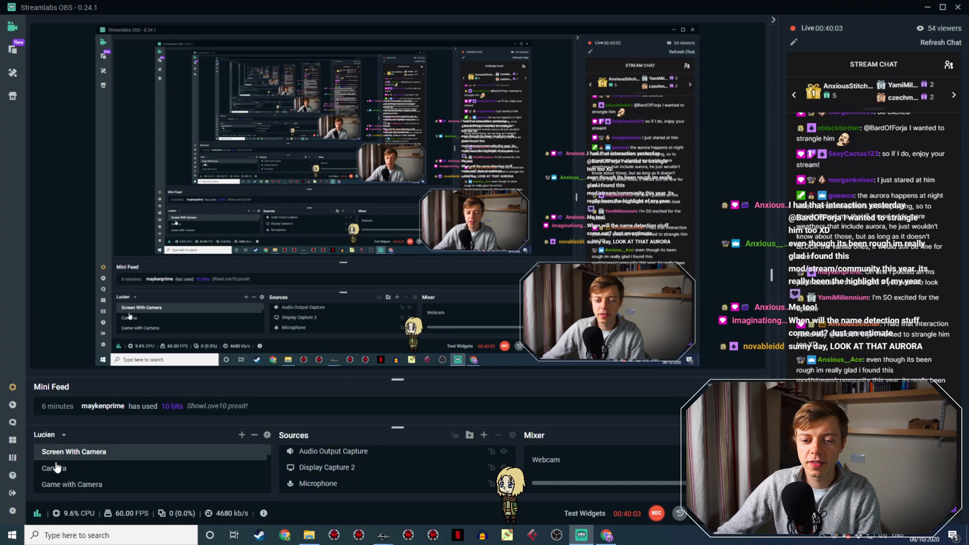
click(82, 471)
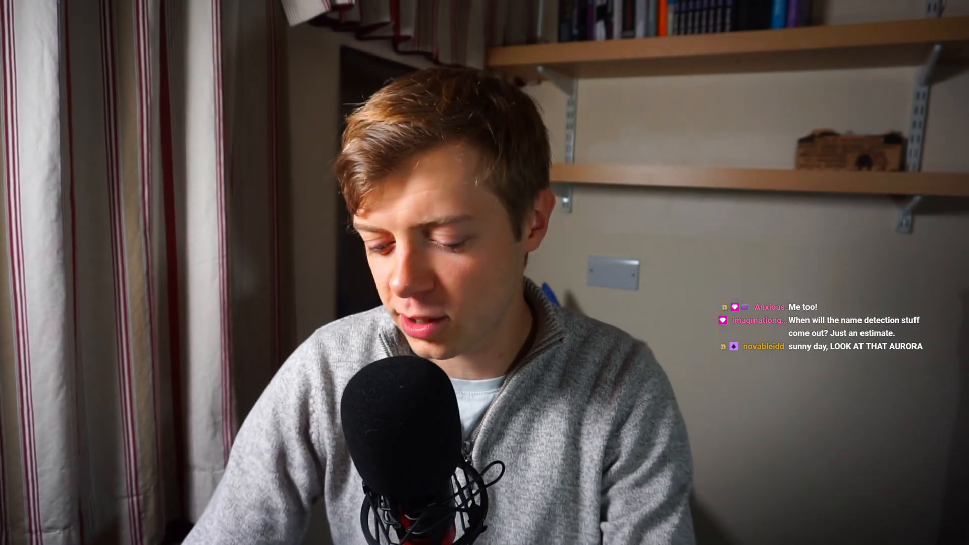
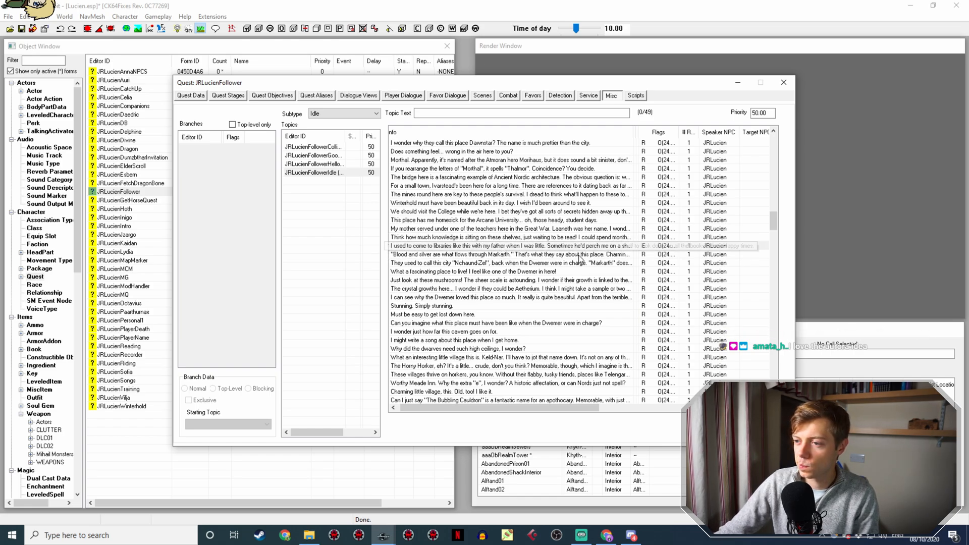
Duplicate the idle line starting "I used to come to libraries like this with my father" and open one of the two lines.
right_click(477, 247)
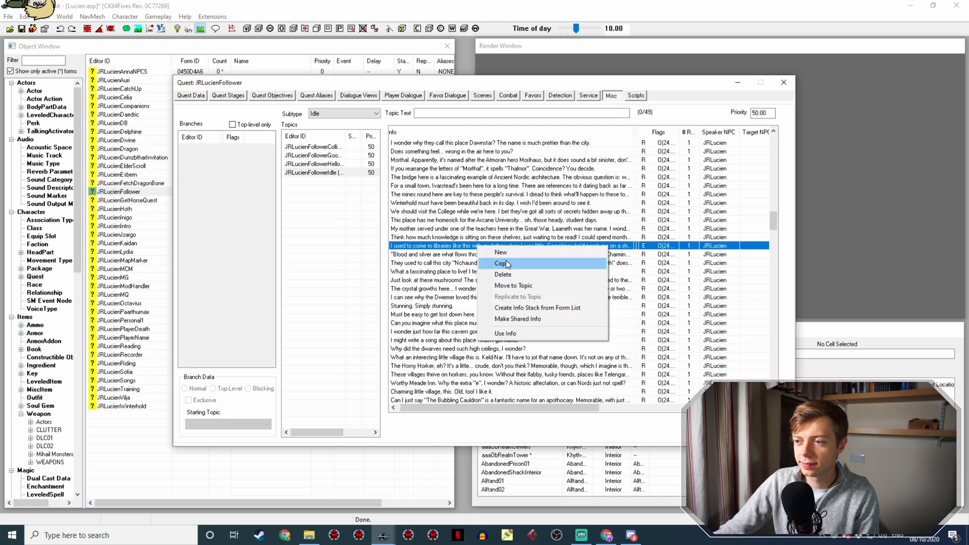
click(507, 263)
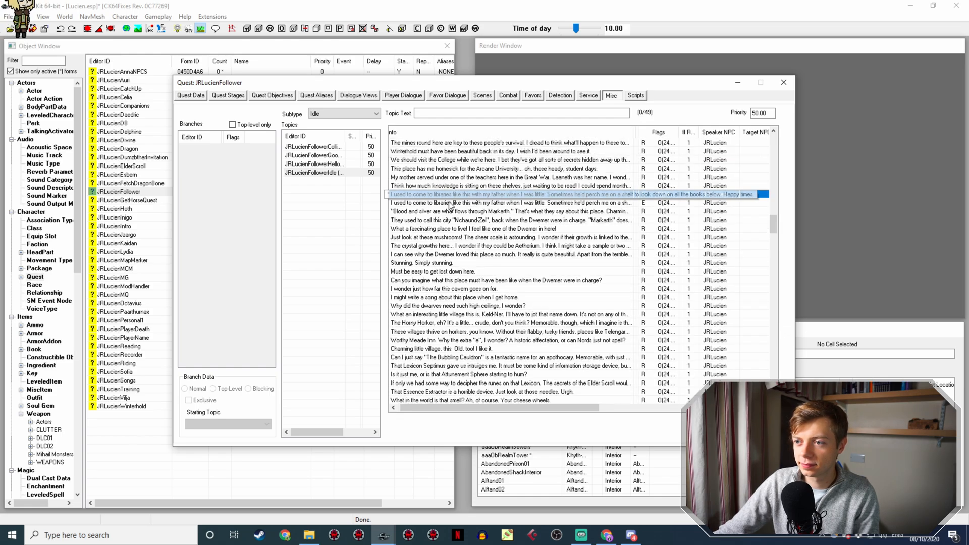
double_click(450, 204)
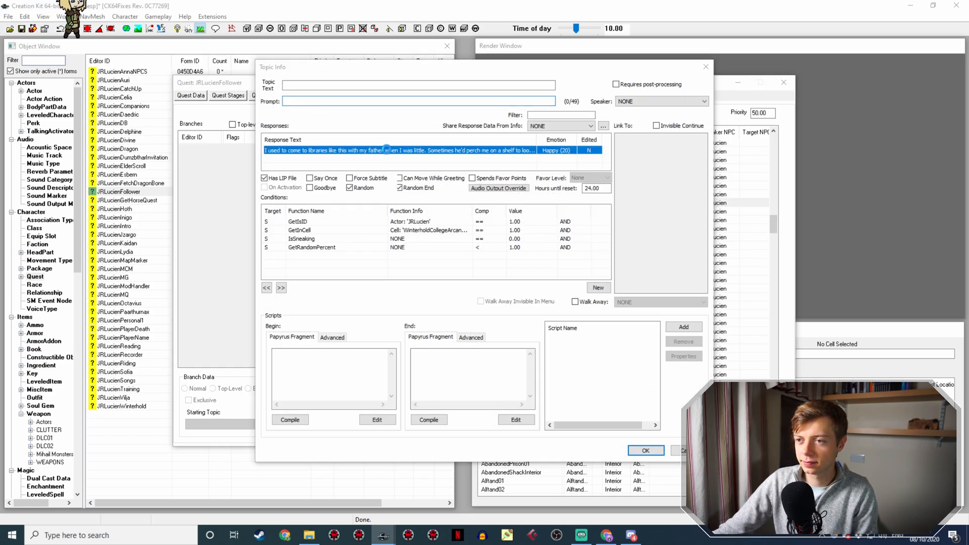
Replace the response text with "Take a deep breath and sniff that! Books! Glorious books! I love it." and save the line.
double_click(387, 149)
text(Take)
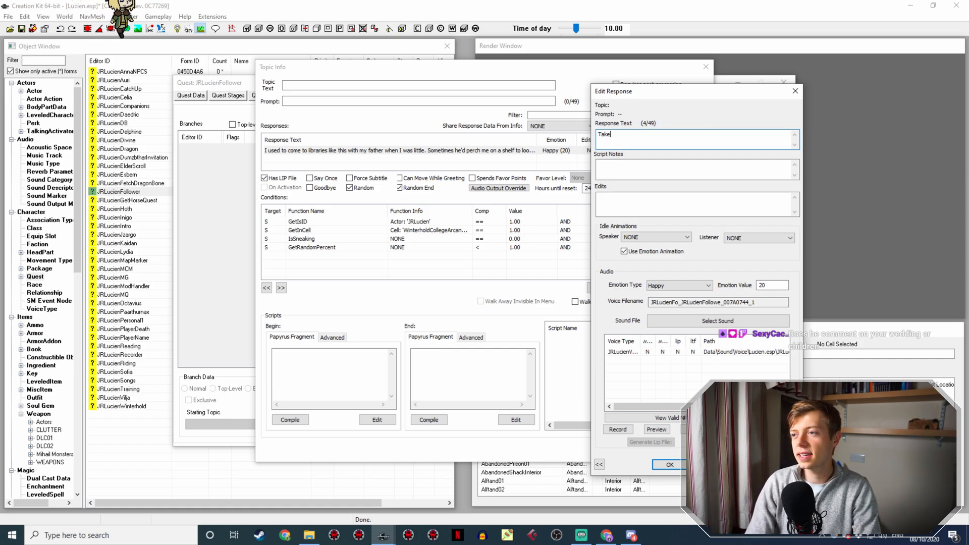
text( a deep breath an)
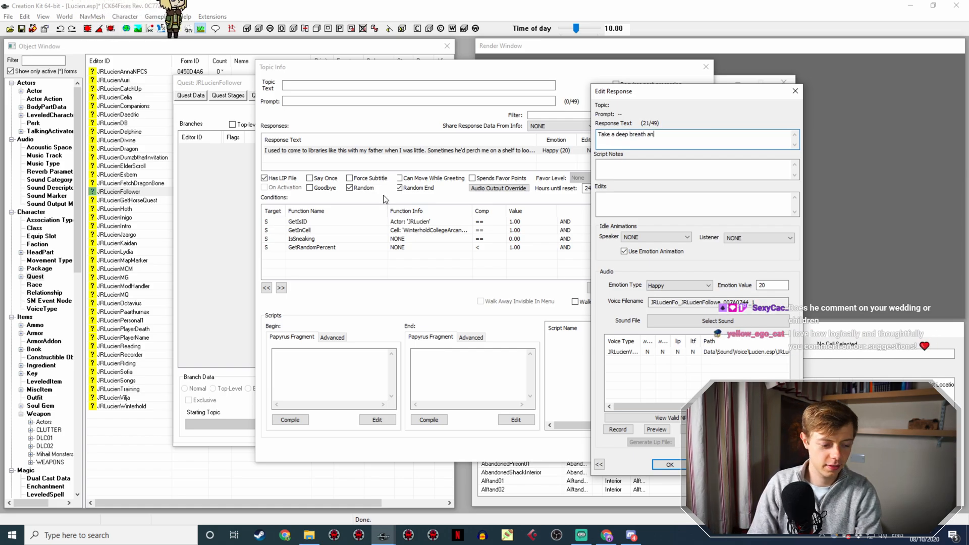
text(d sniff that! )
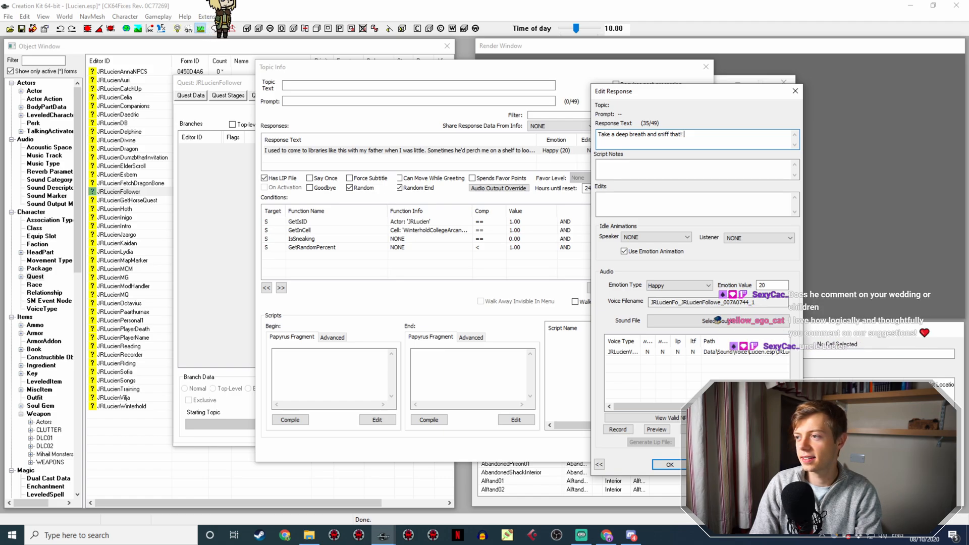
text(B)
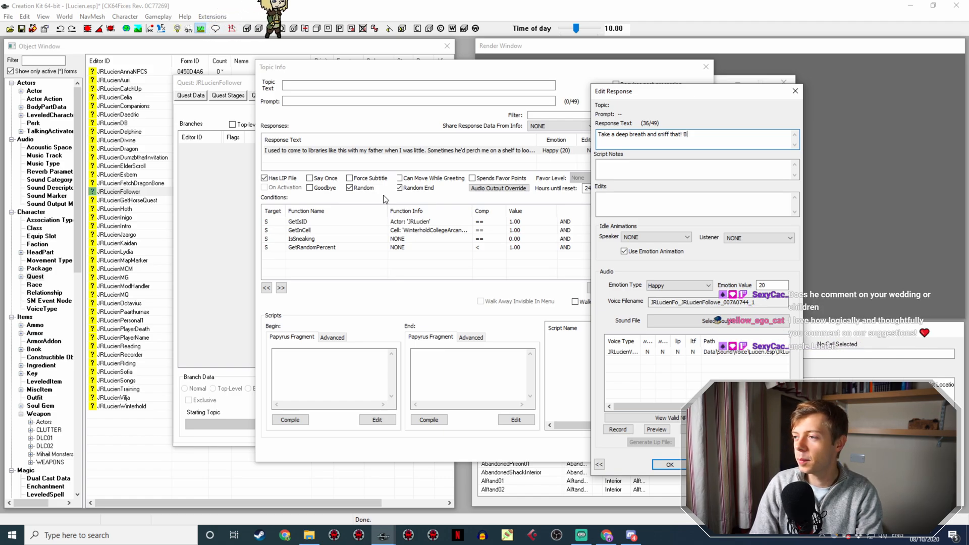
text(ooks! Glo)
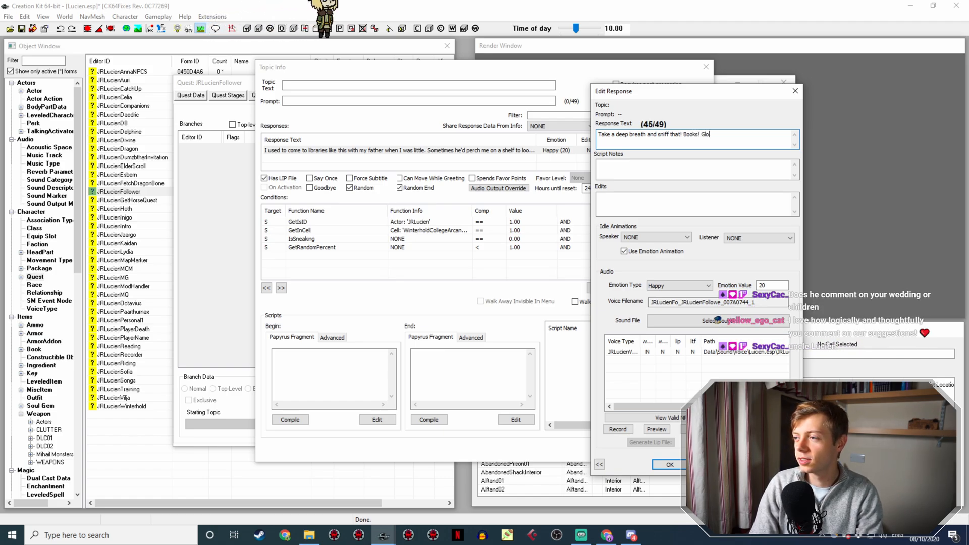
text(rious books!)
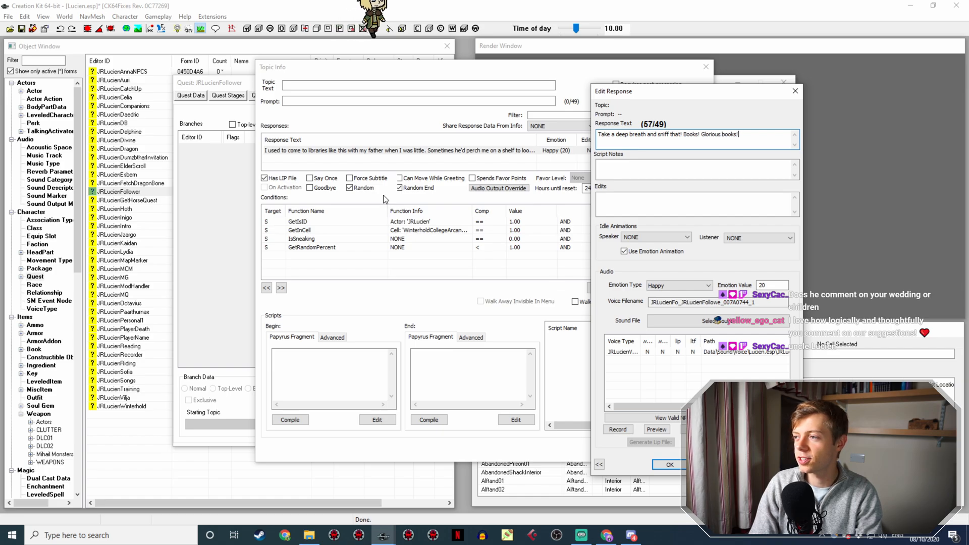
text( I love it.)
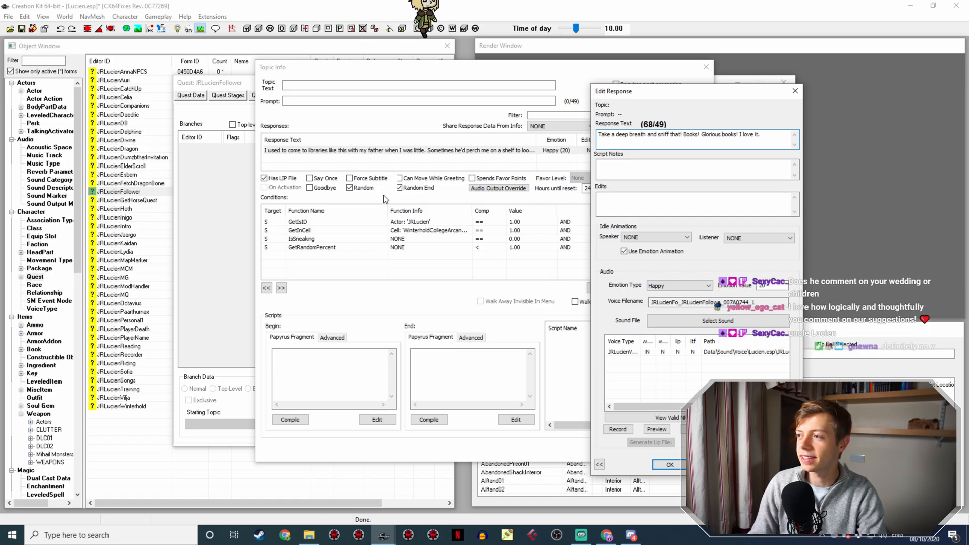
key(Return)
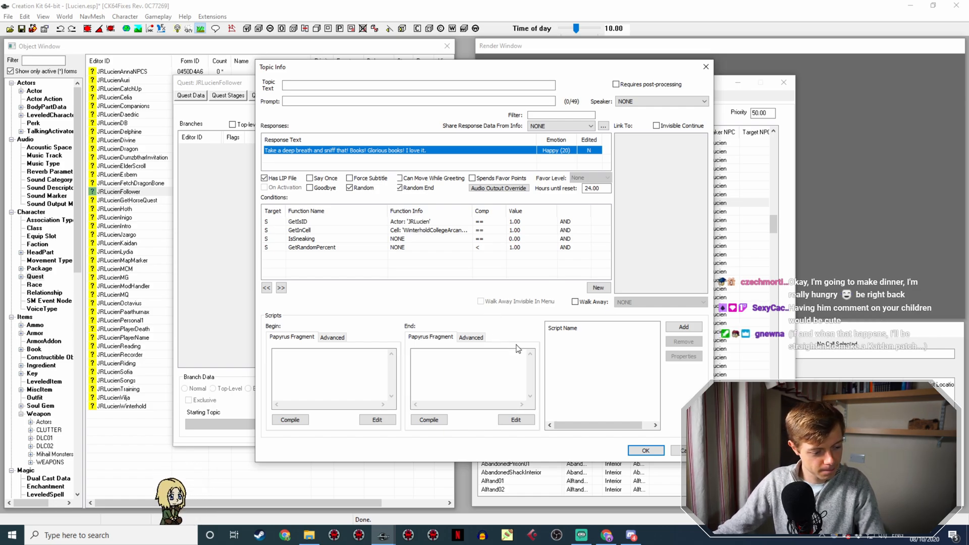
click(646, 449)
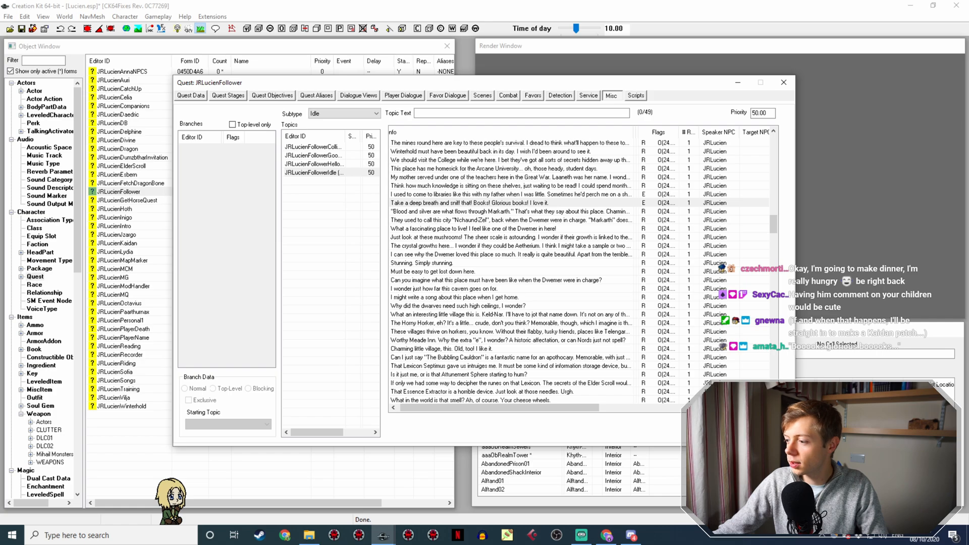
Accept the changes to the JRLucienFollower quest and save the Lucien.esp plugin.
click(722, 432)
click(24, 29)
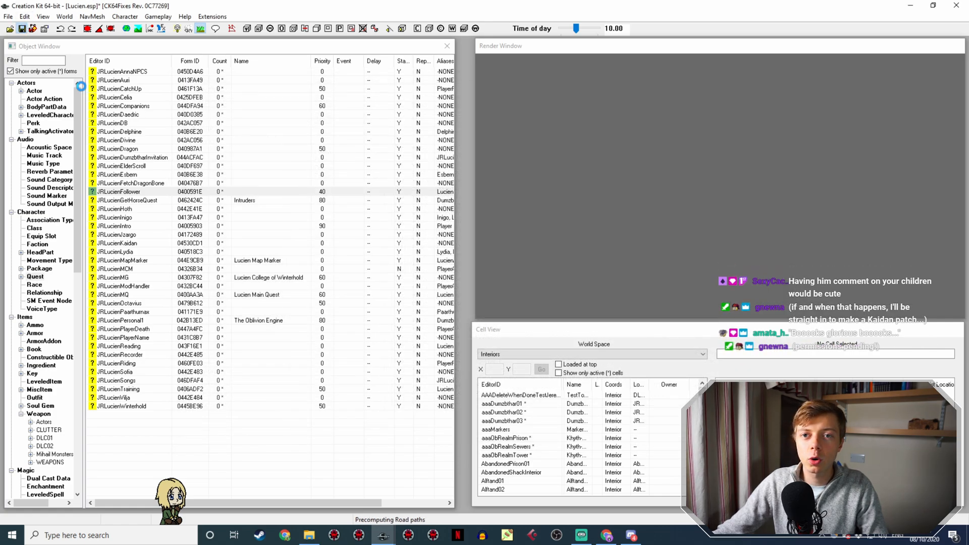
Reopen the JRLucienFollower quest and display the lines of its Idle topic.
double_click(141, 195)
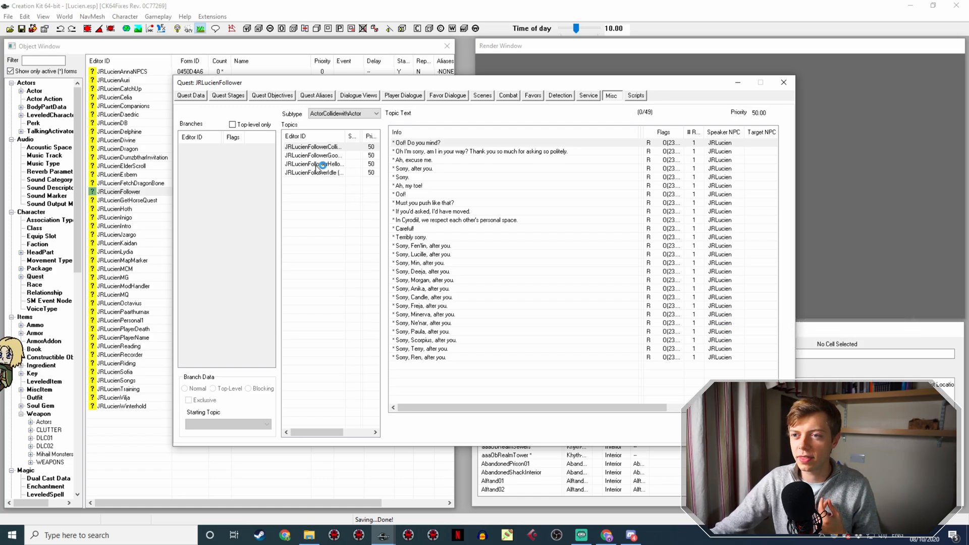
click(319, 164)
click(324, 173)
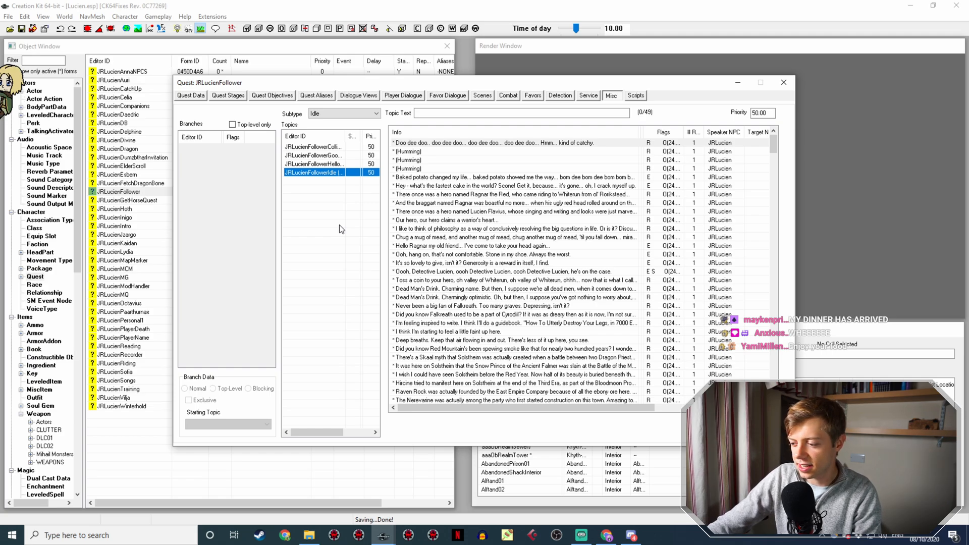
Switch to Streamlabs OBS and activate the Camera scene.
click(581, 535)
click(79, 472)
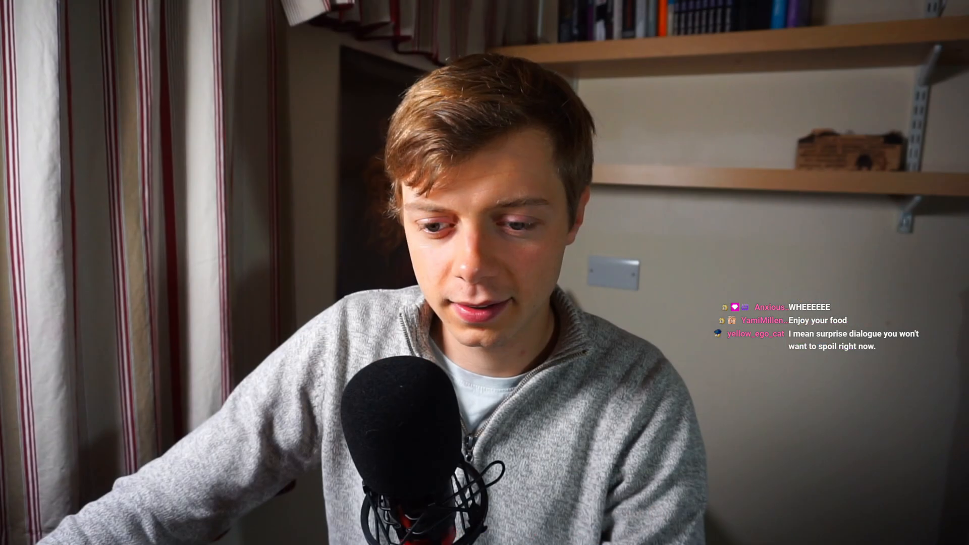
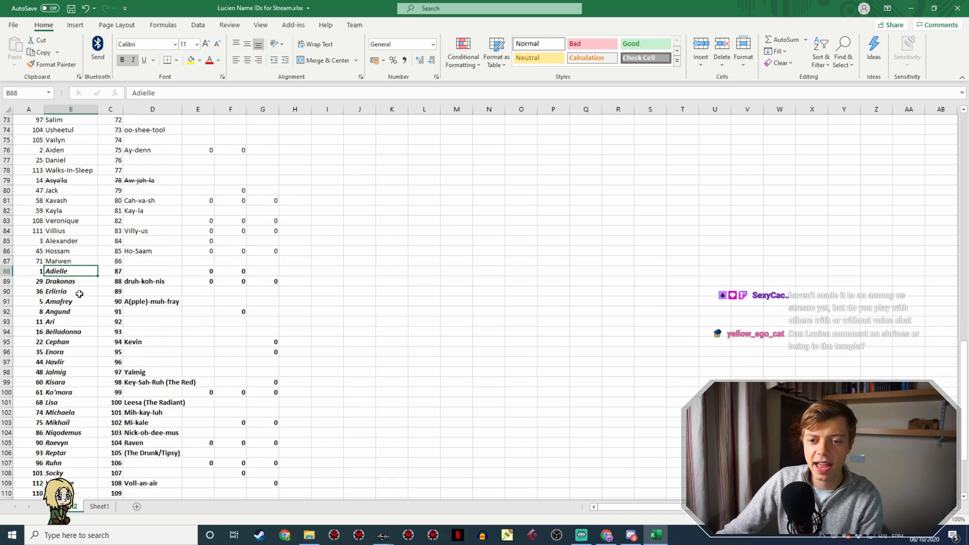
Look through the name IDs and pronunciation notes in the Lucien Name IDs for Stream workbook in Excel.
scroll(81, 236, down, 1)
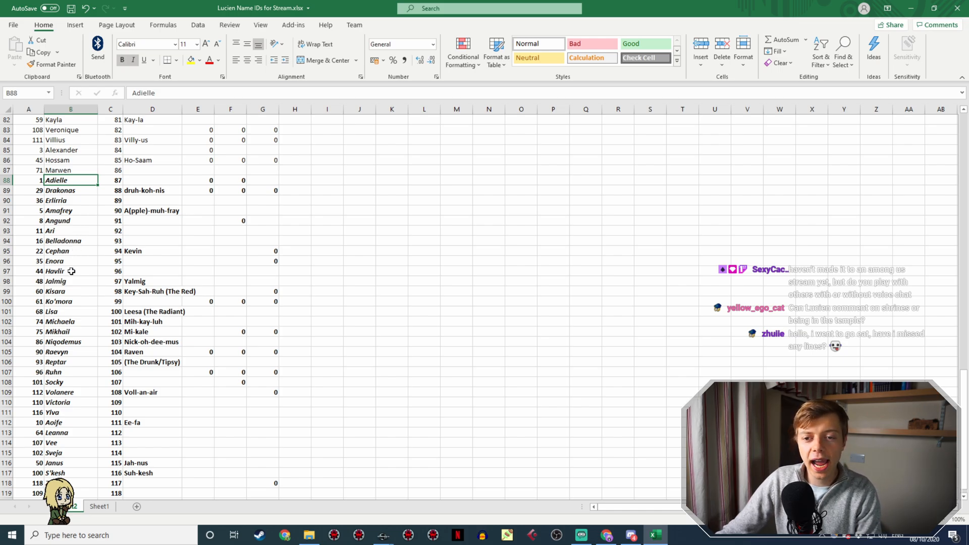
scroll(73, 277, down, 1)
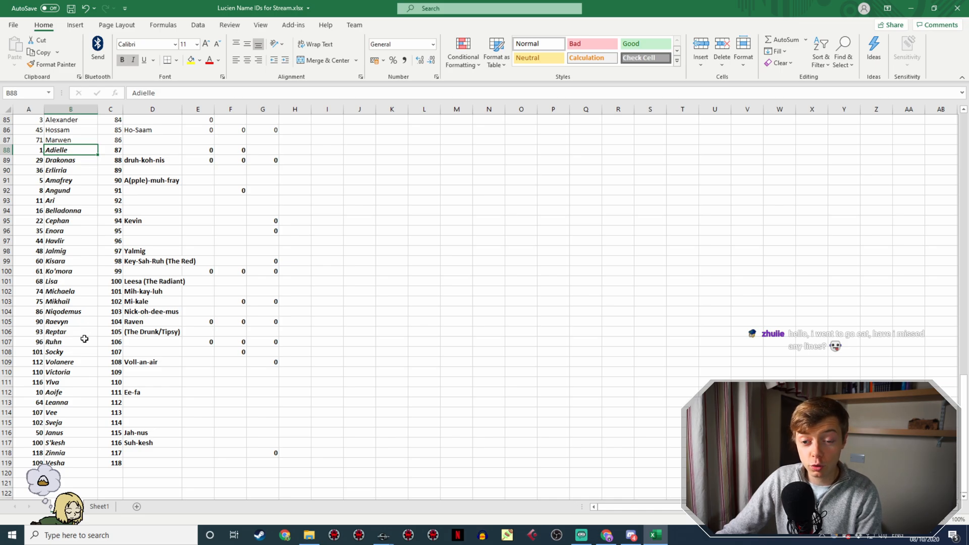
scroll(80, 368, down, 1)
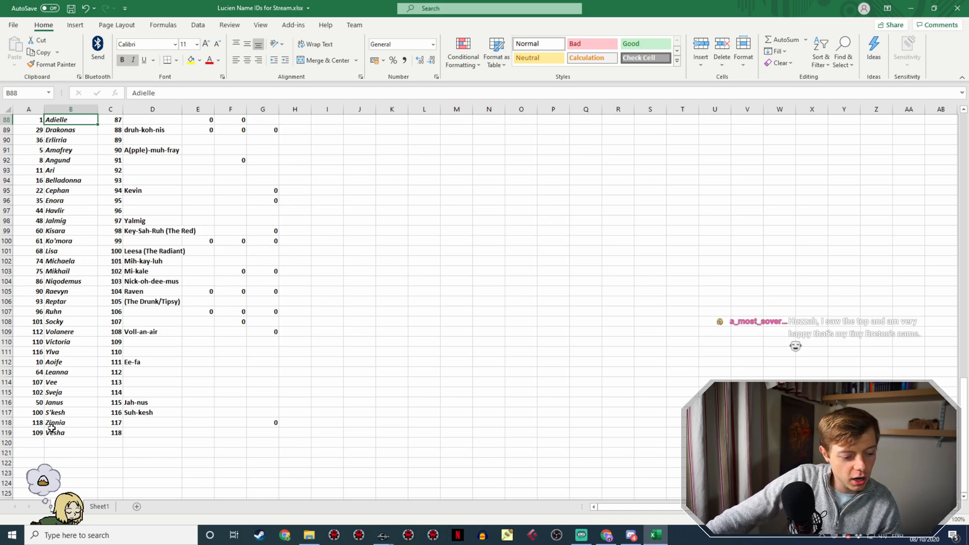
scroll(142, 360, up, 3)
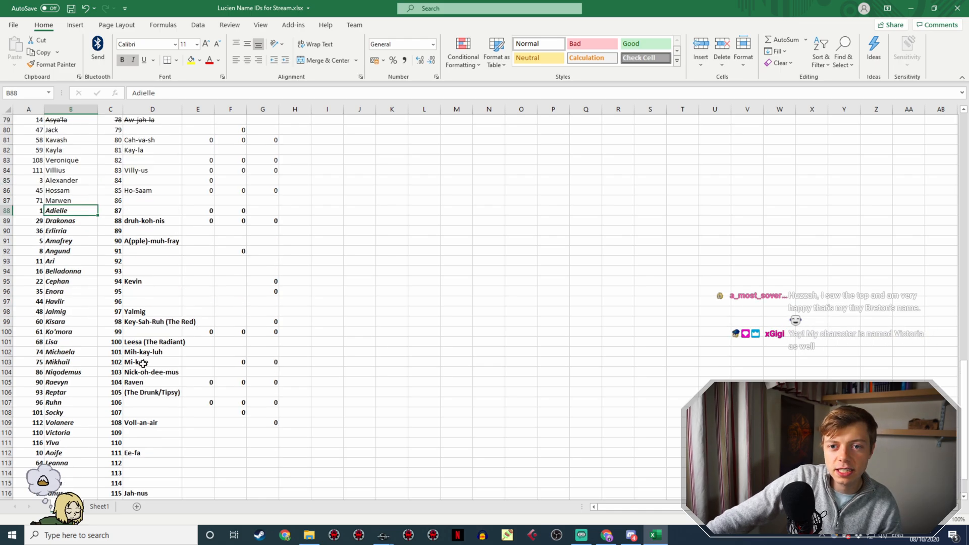
scroll(142, 361, down, 2)
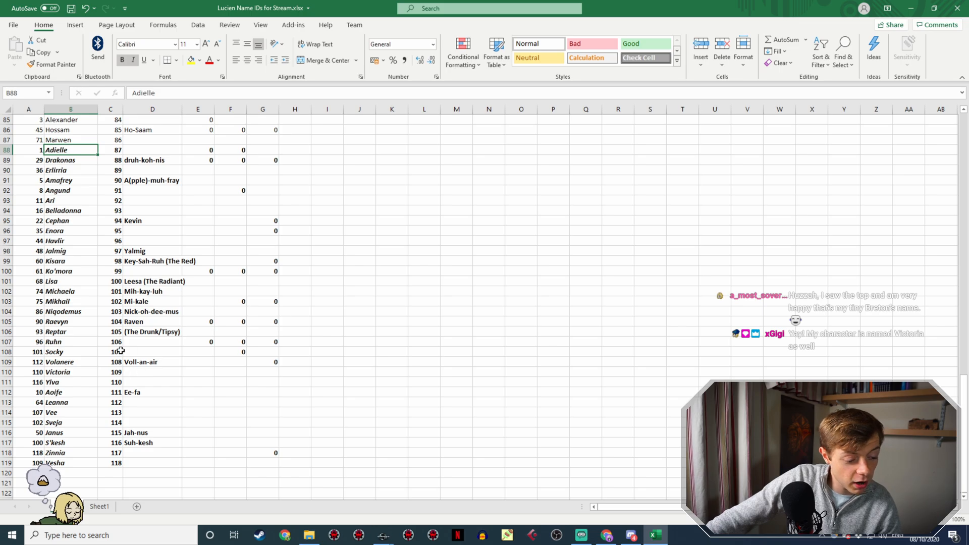
scroll(144, 303, up, 9)
scroll(127, 262, up, 19)
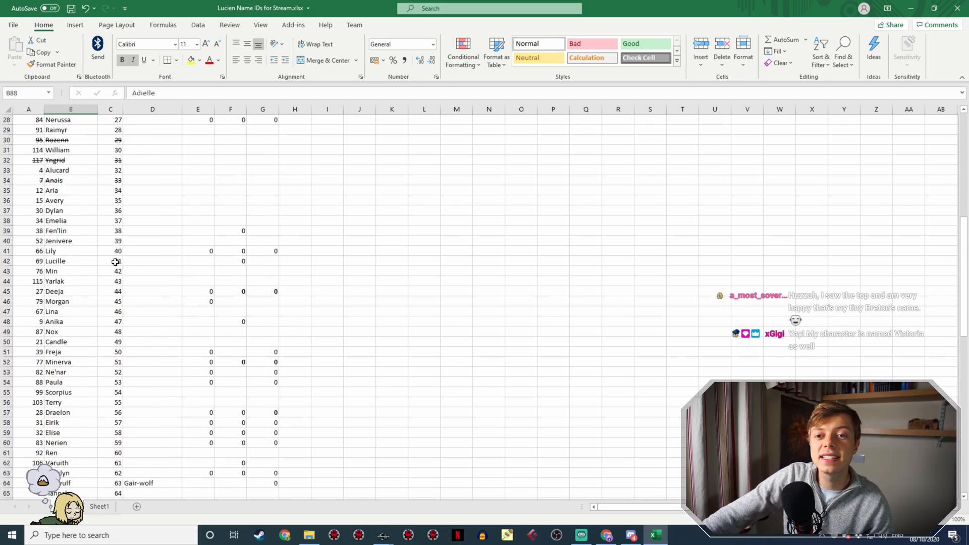
scroll(66, 127, down, 12)
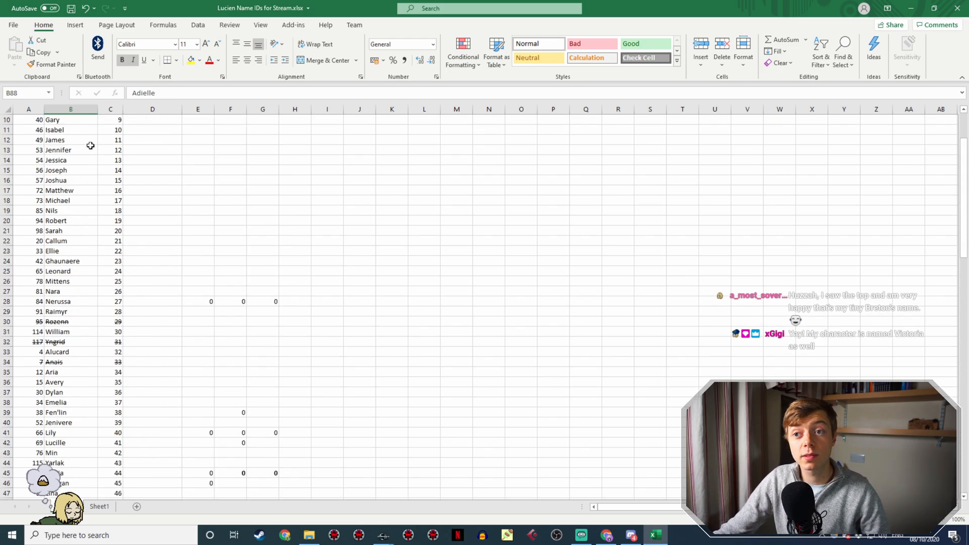
scroll(91, 142, down, 4)
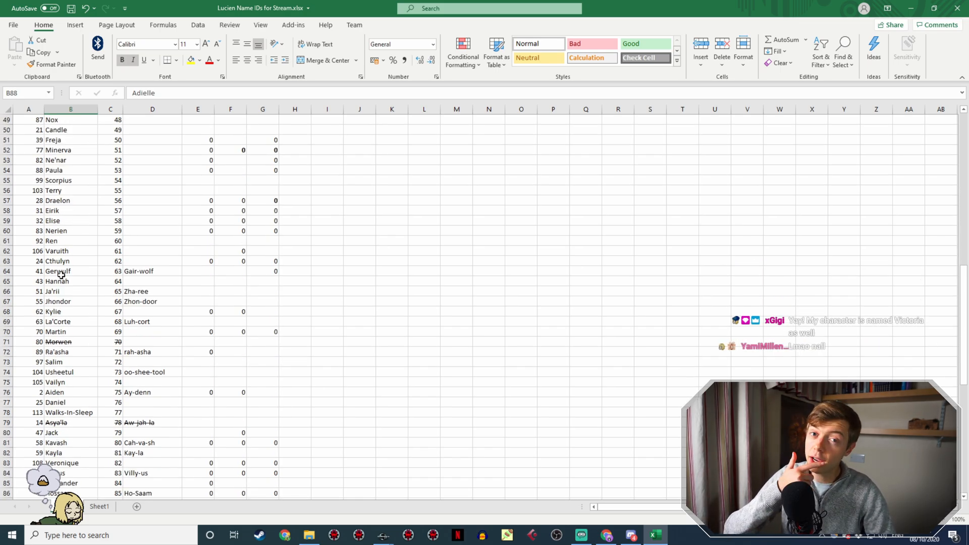
scroll(87, 257, down, 4)
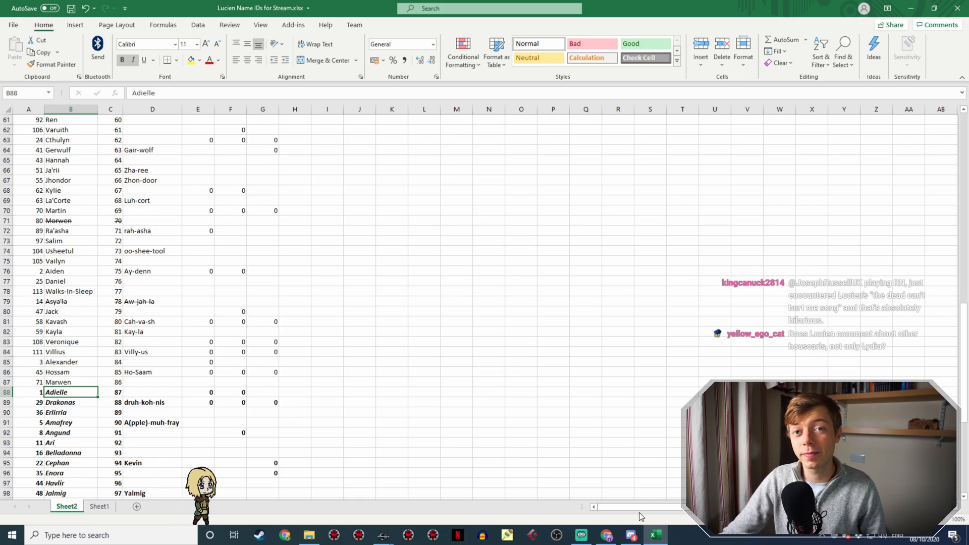
Return to the Creation Kit briefly, and activate the Camera scene in Streamlabs OBS.
mouse_move(640, 533)
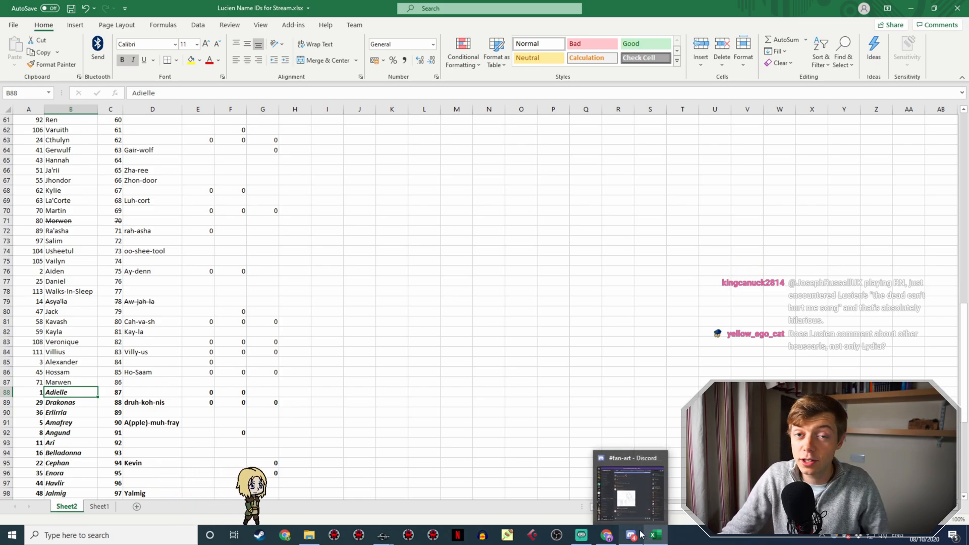
click(384, 534)
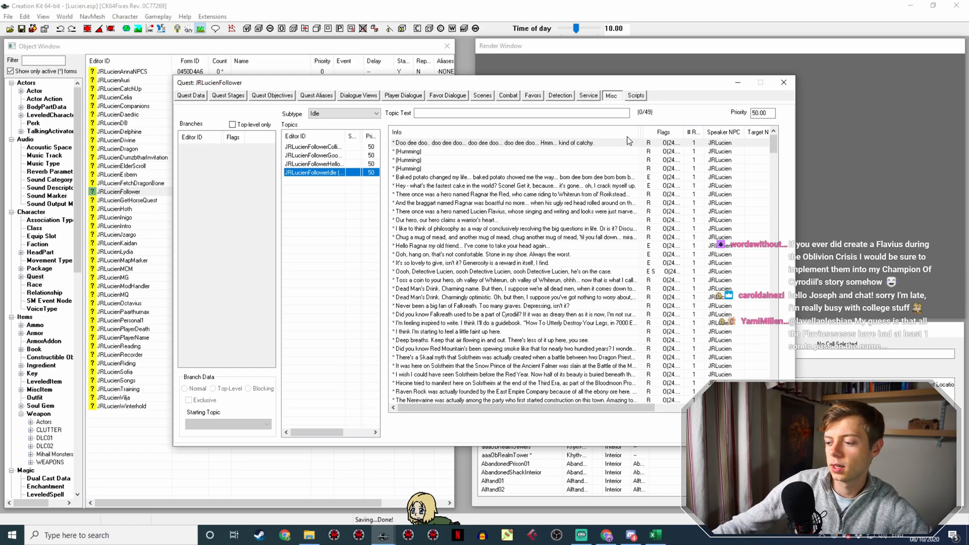
click(581, 534)
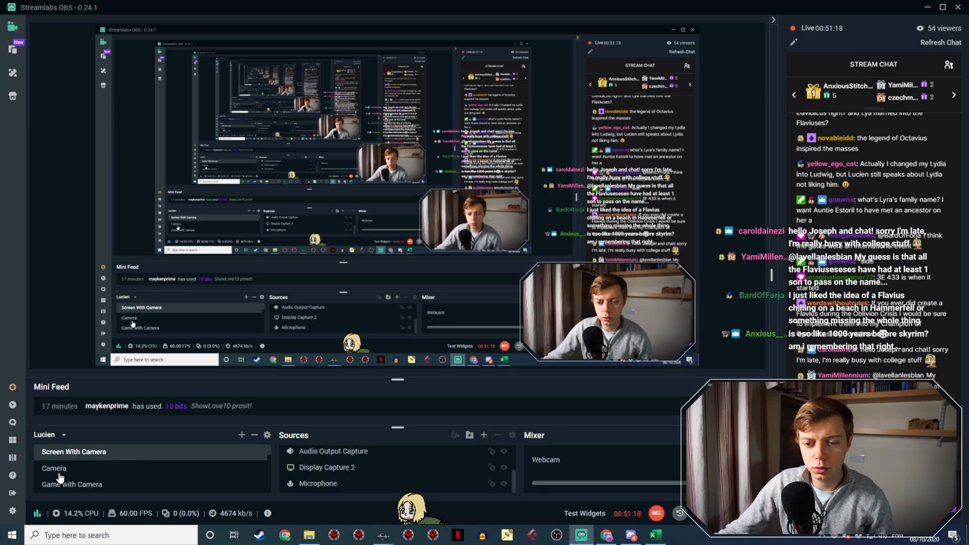
click(58, 471)
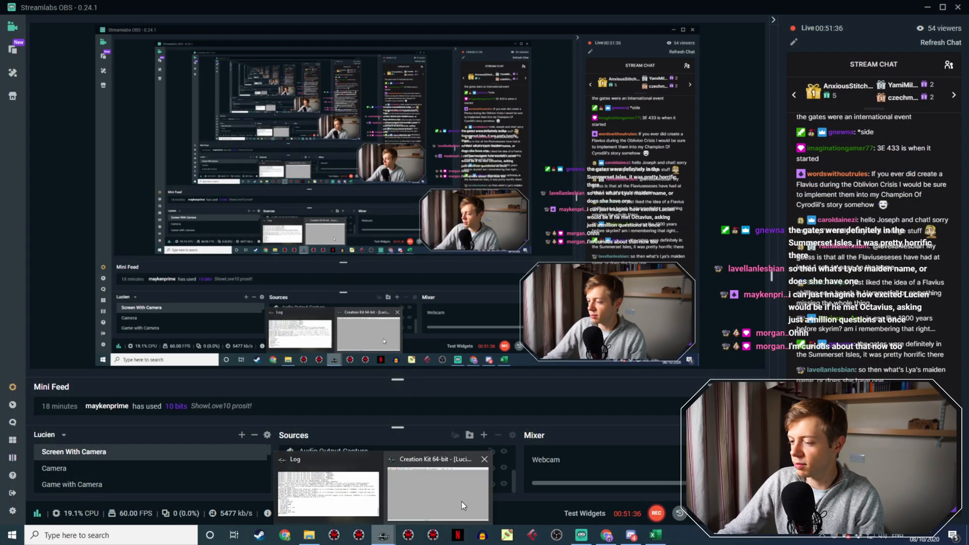
Switch to the Creation Kit and look through the Idle lines of the JRLucienFollower quest.
click(462, 501)
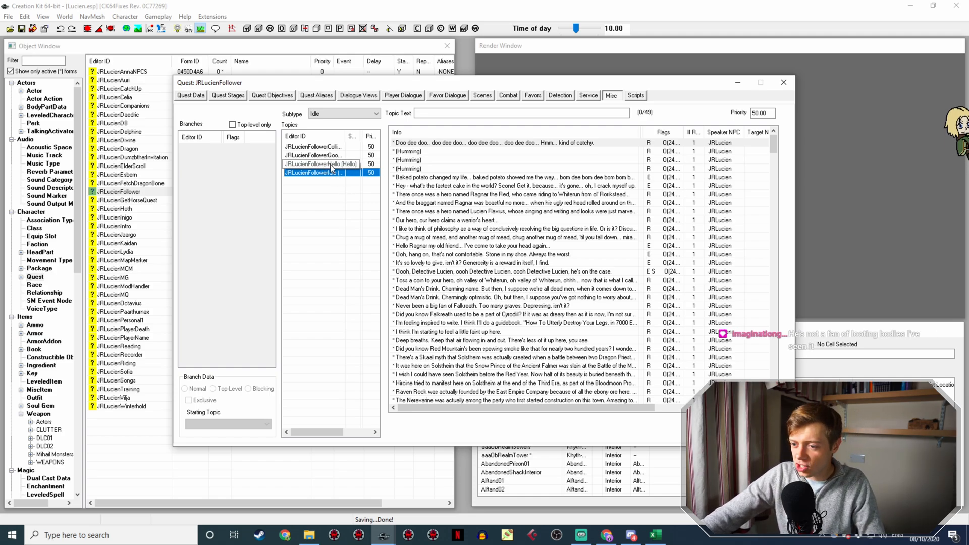
scroll(494, 237, down, 3)
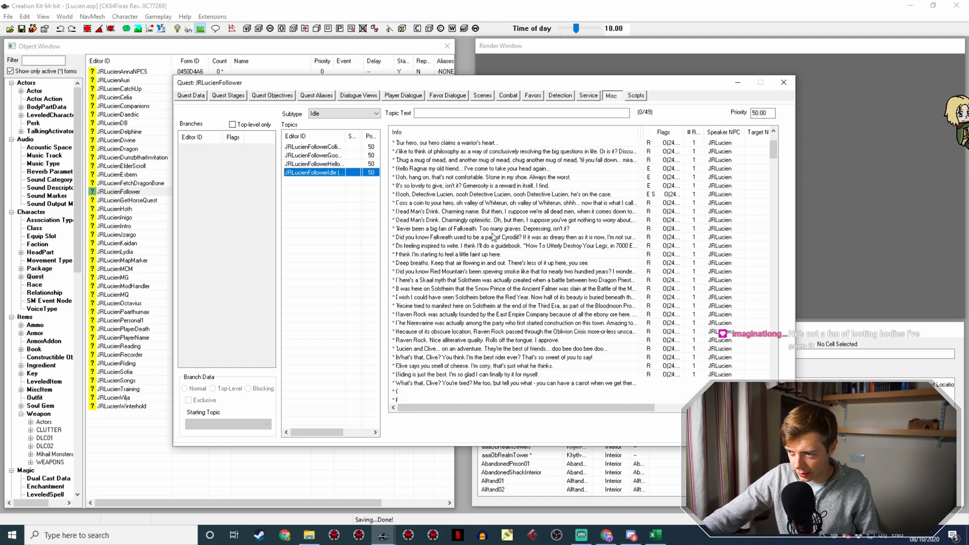
scroll(494, 238, down, 6)
In the Hello topic, duplicate the line beginning "The sheer research value contained within that armor is frankly ridiculous.".
click(323, 164)
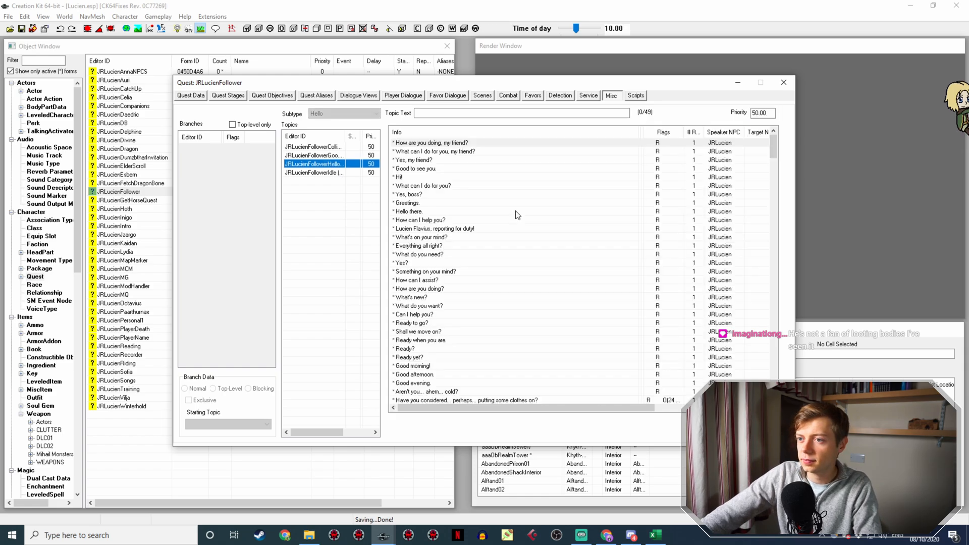
scroll(516, 210, down, 5)
scroll(530, 226, down, 8)
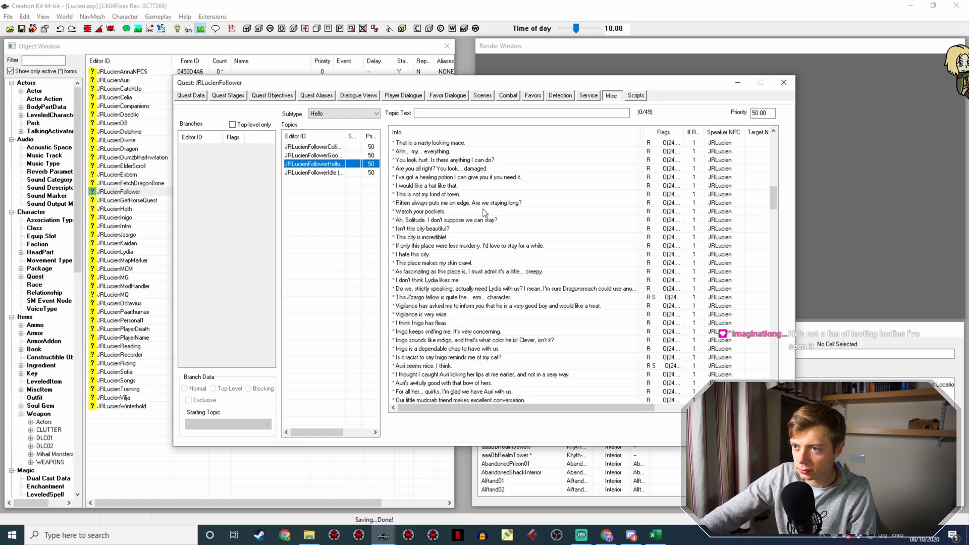
scroll(487, 215, up, 9)
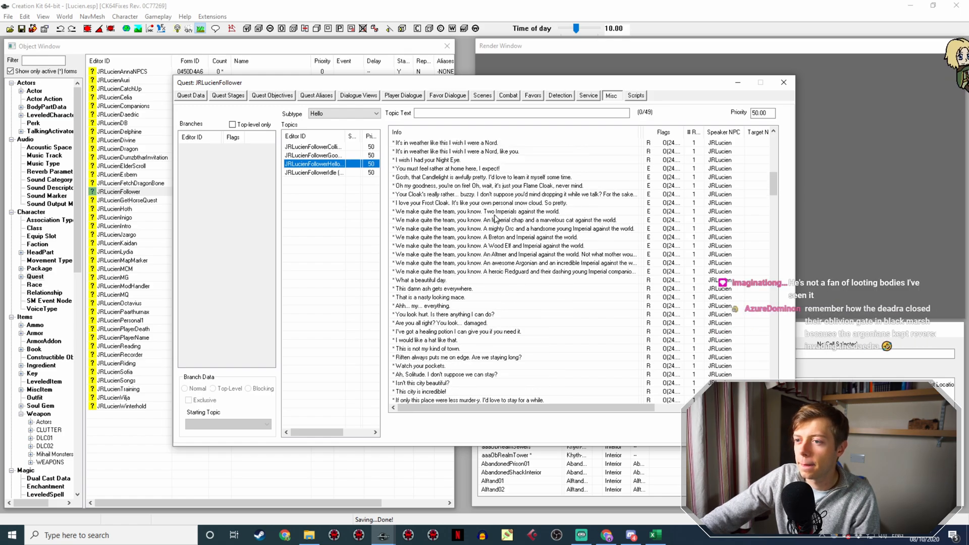
scroll(495, 220, up, 2)
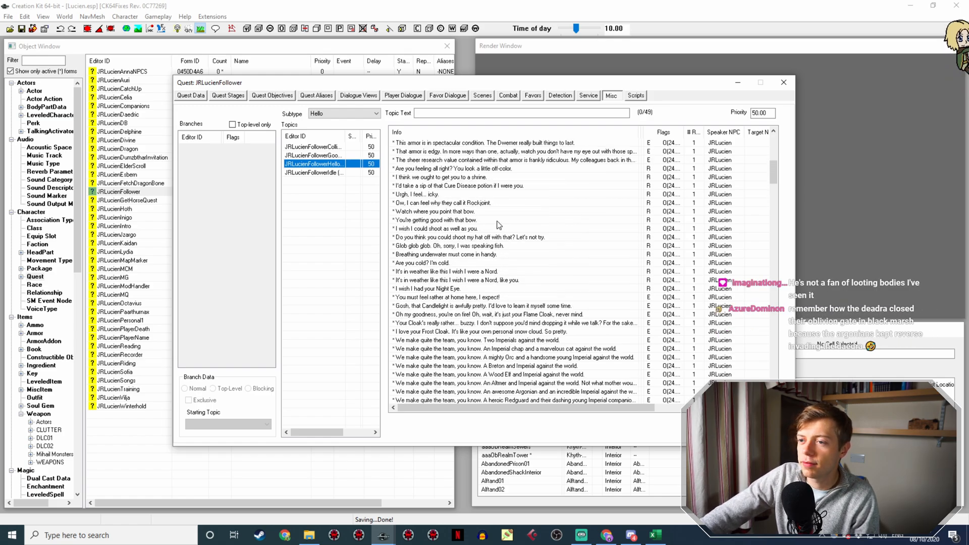
right_click(505, 160)
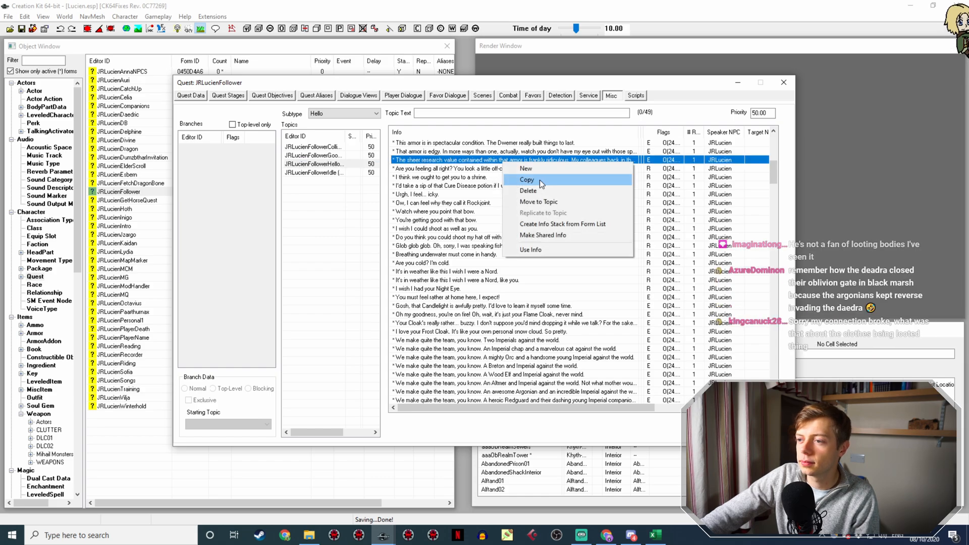
click(520, 178)
double_click(548, 202)
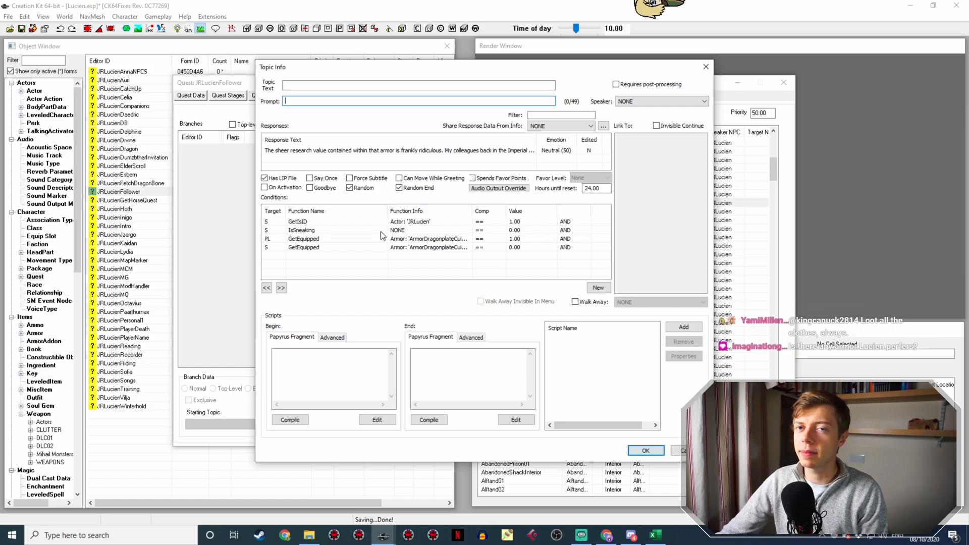
click(413, 240)
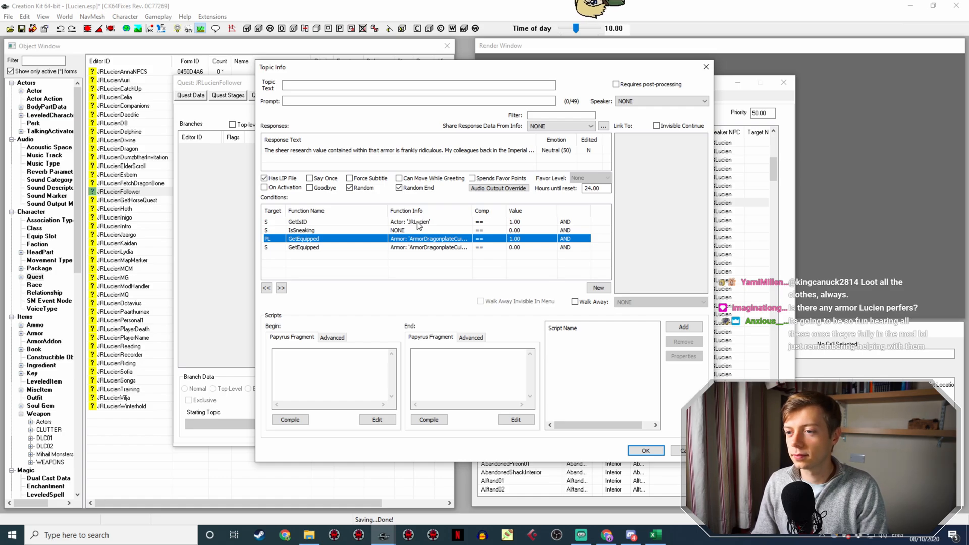
key(Up)
key(Up)
key(Down)
key(Down)
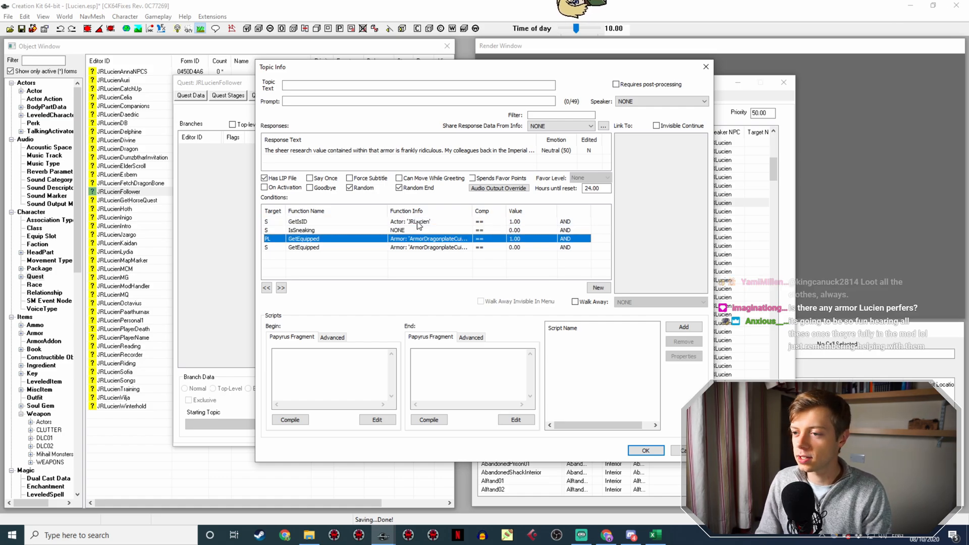
key(Delete)
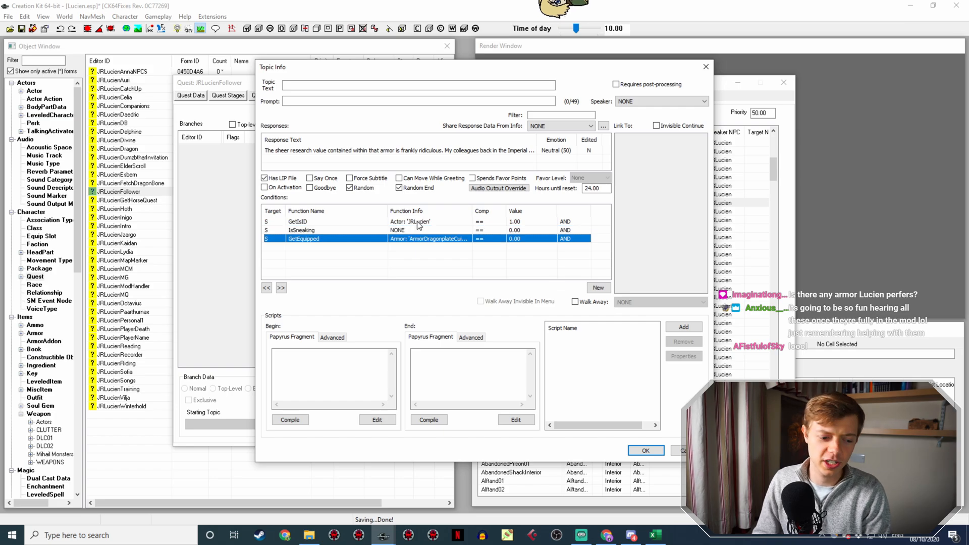
key(Delete)
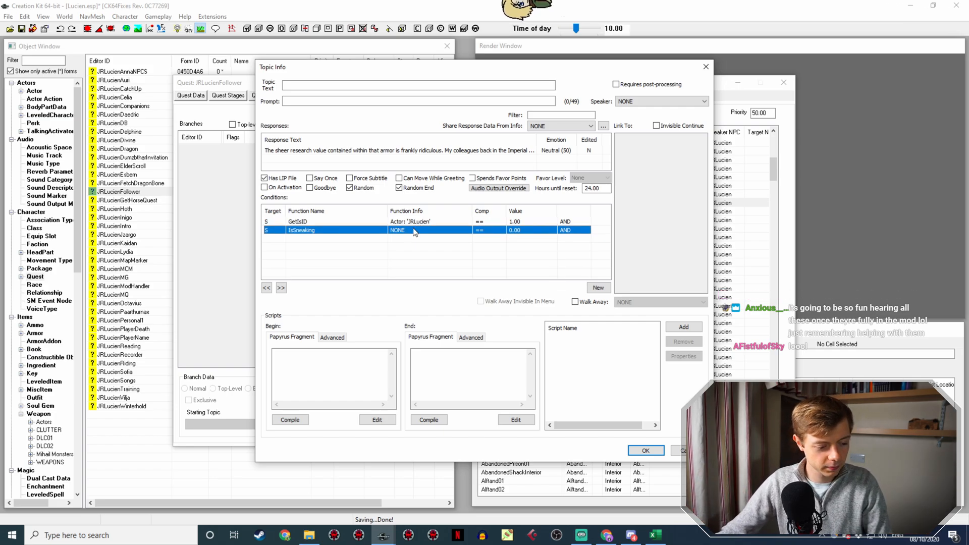
right_click(359, 249)
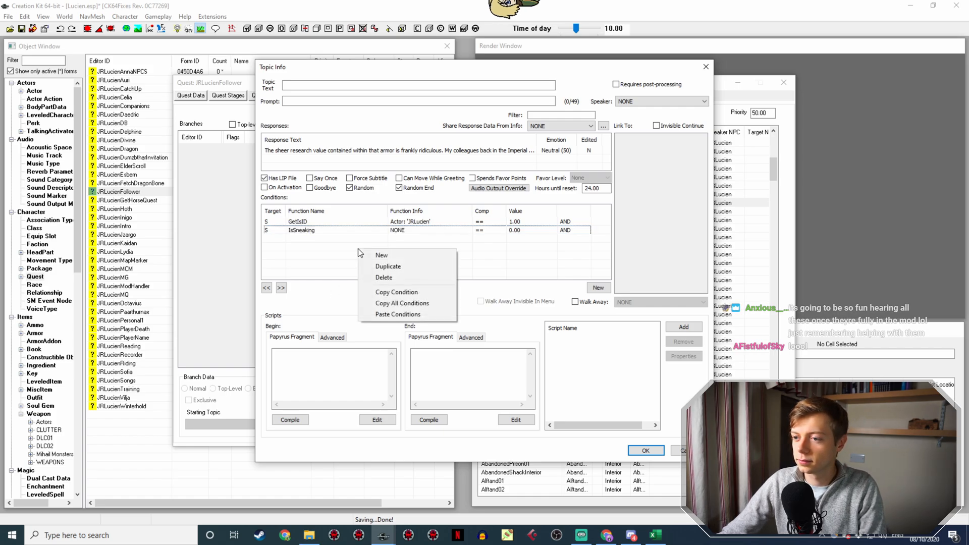
click(404, 258)
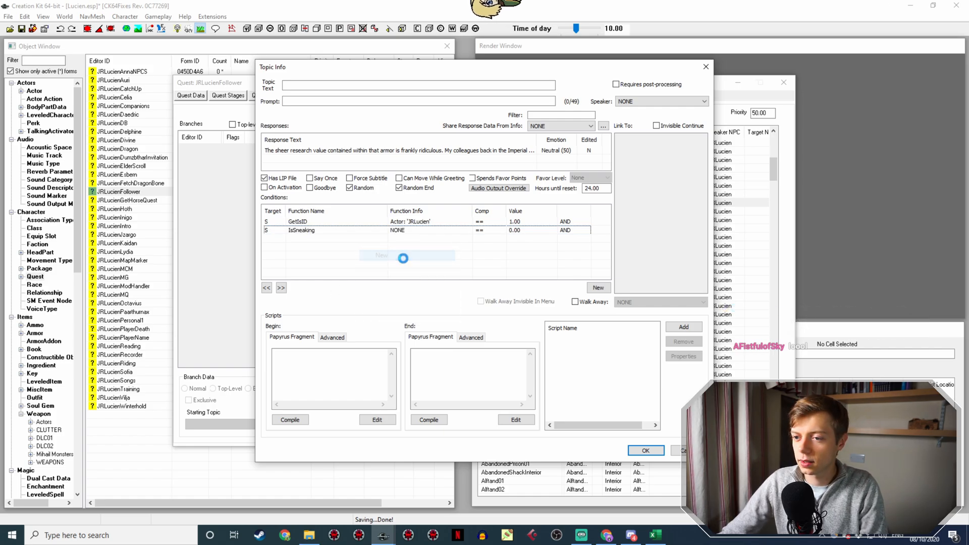
click(636, 310)
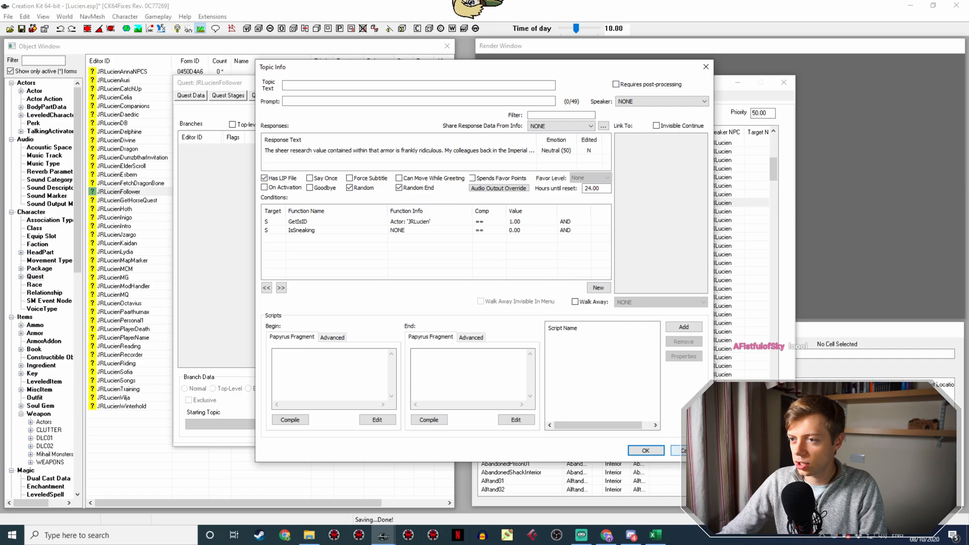
click(644, 450)
Open the duplicated armor line and delete its GetEquipped condition that targets the player.
double_click(479, 194)
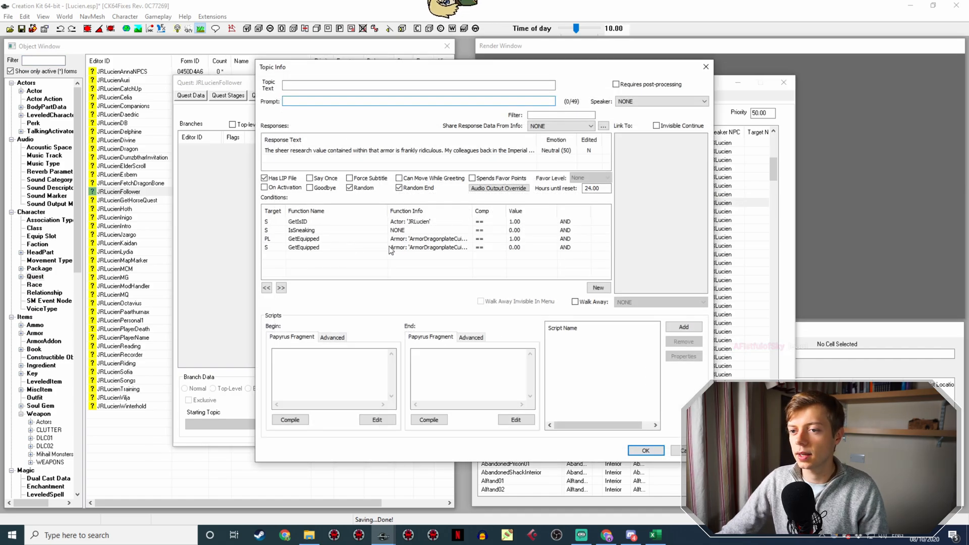
click(368, 238)
key(Delete)
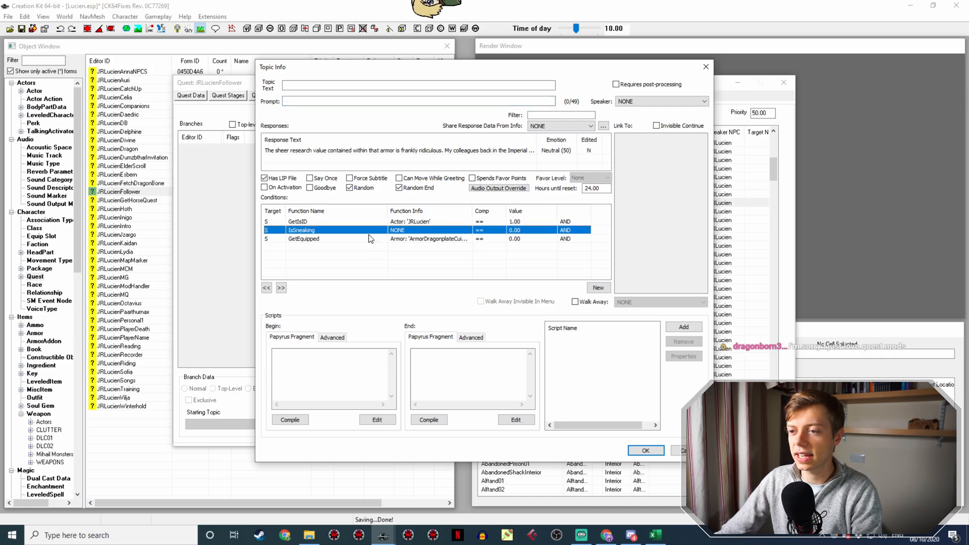
Set the remaining GetEquipped condition for ArmorDragonplateCuirass to OR with a value of 1.
double_click(370, 239)
click(608, 284)
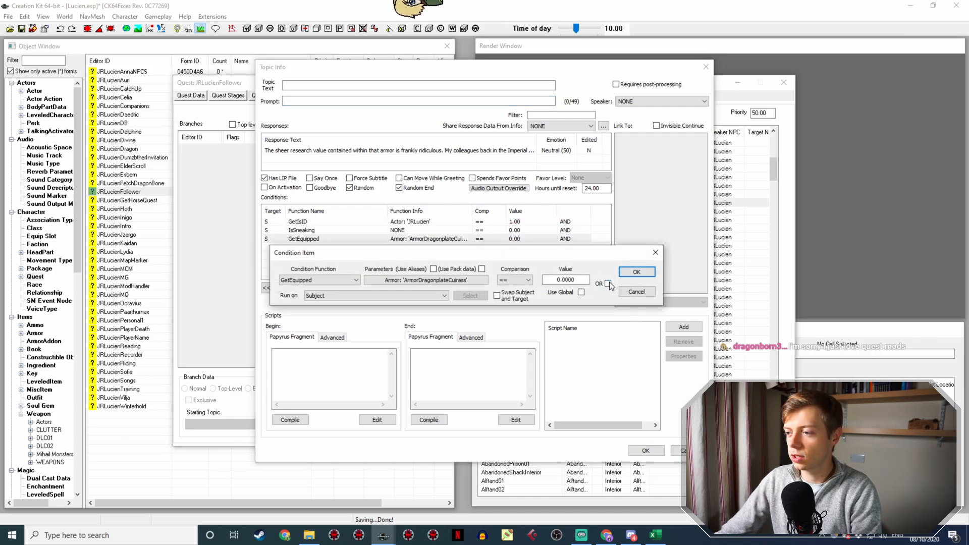
click(638, 273)
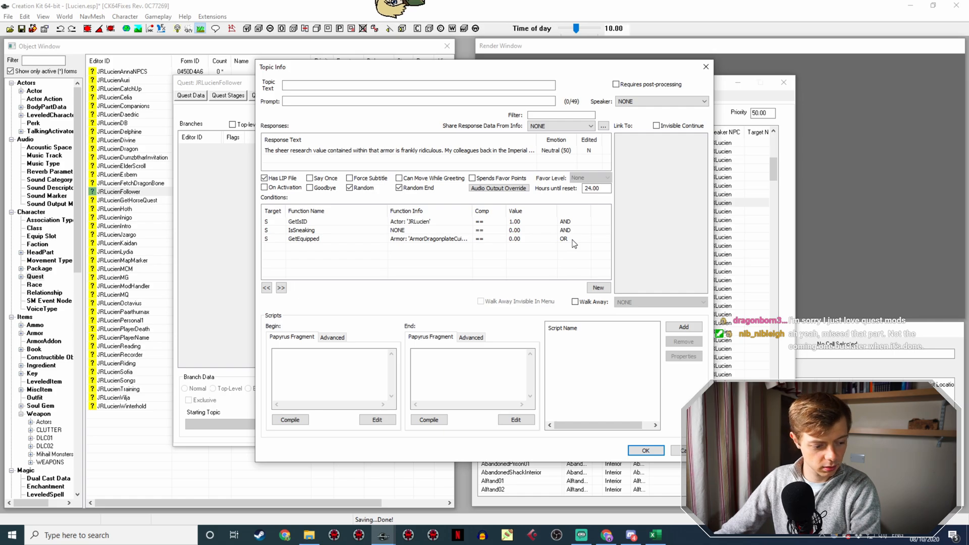
double_click(572, 239)
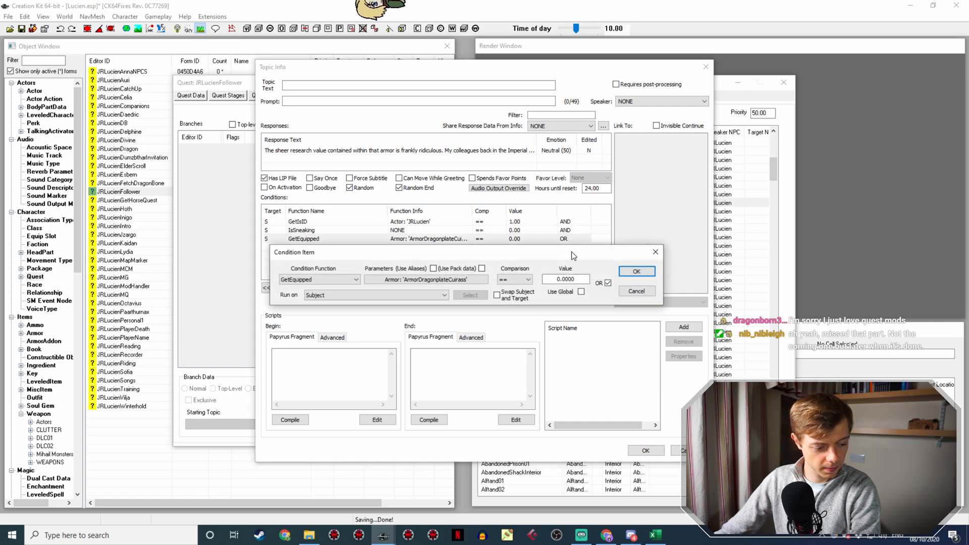
drag(560, 281, 555, 283)
key(BackSpace)
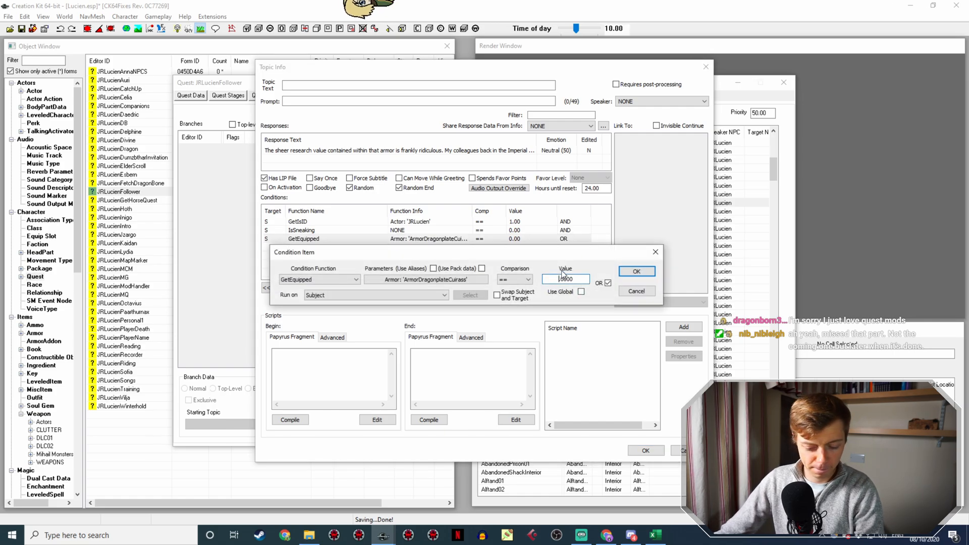
text(1)
key(Return)
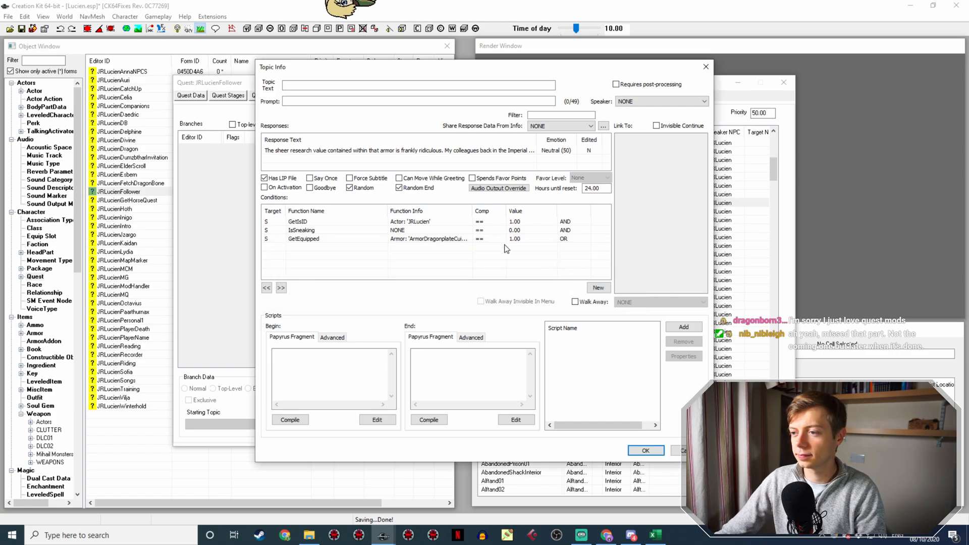
Duplicate the GetEquipped condition for ArmorDragonplateCuirass and open the copy, leaving its settings unchanged.
right_click(514, 240)
click(556, 259)
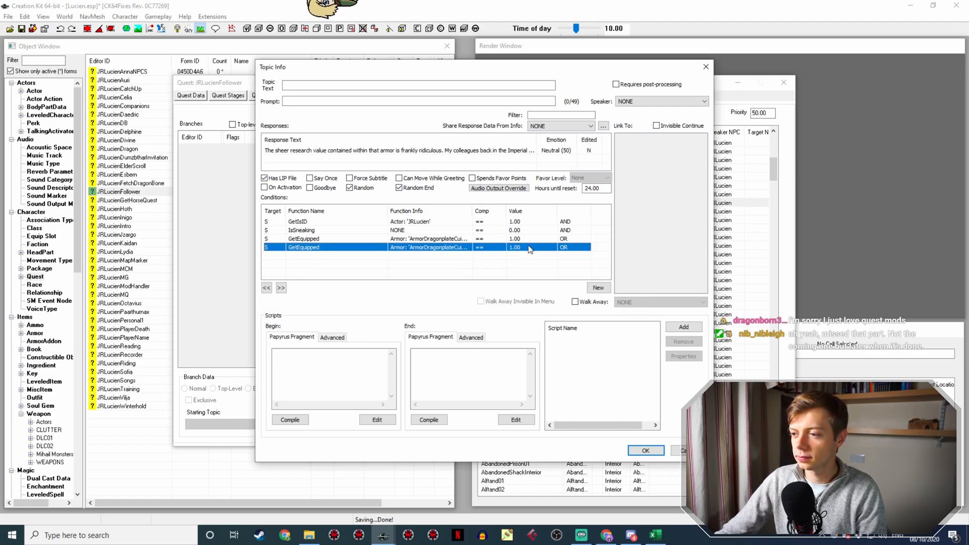
double_click(526, 251)
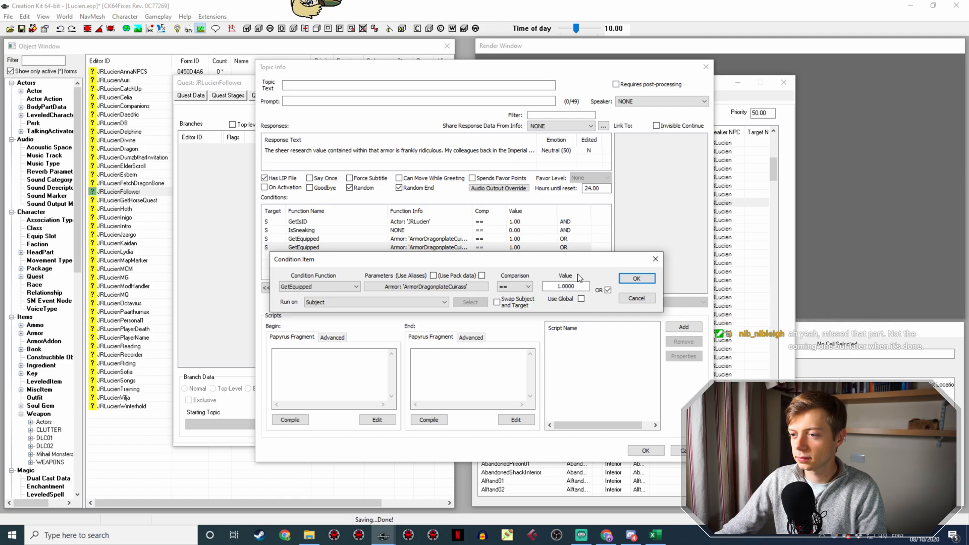
click(635, 298)
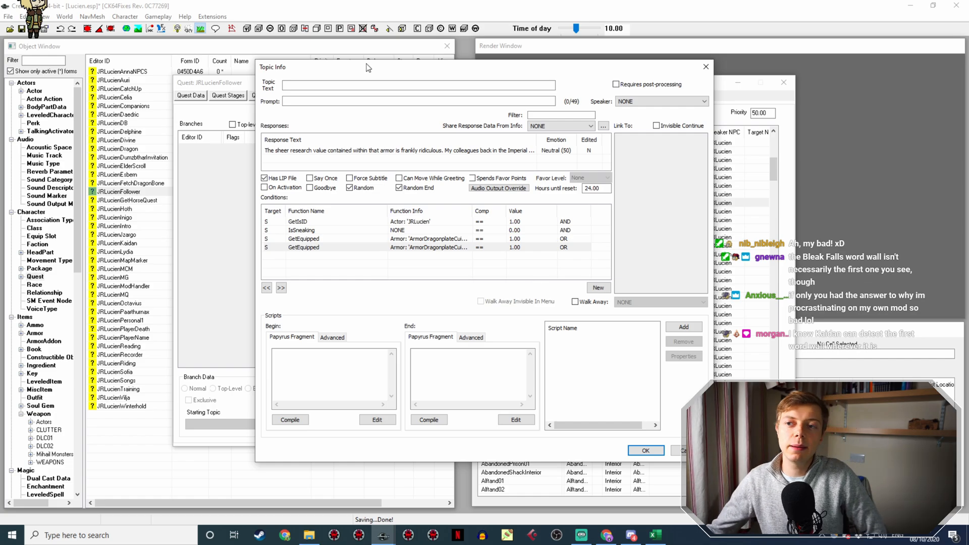
Open the duplicated line's response, inspect its voice filename and audio path, and select From WAV as the lip file source.
double_click(324, 150)
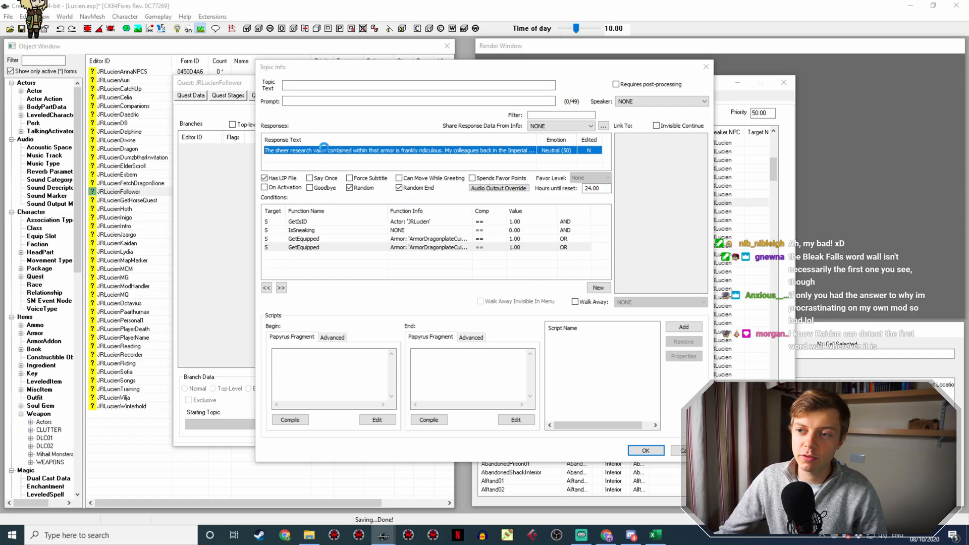
drag(630, 92, 387, 74)
drag(505, 284, 409, 284)
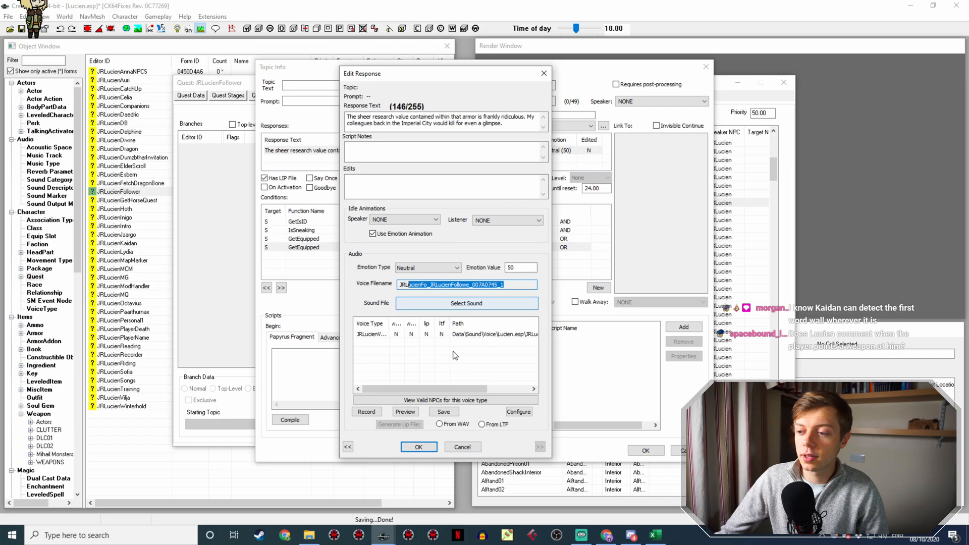
drag(470, 388, 512, 388)
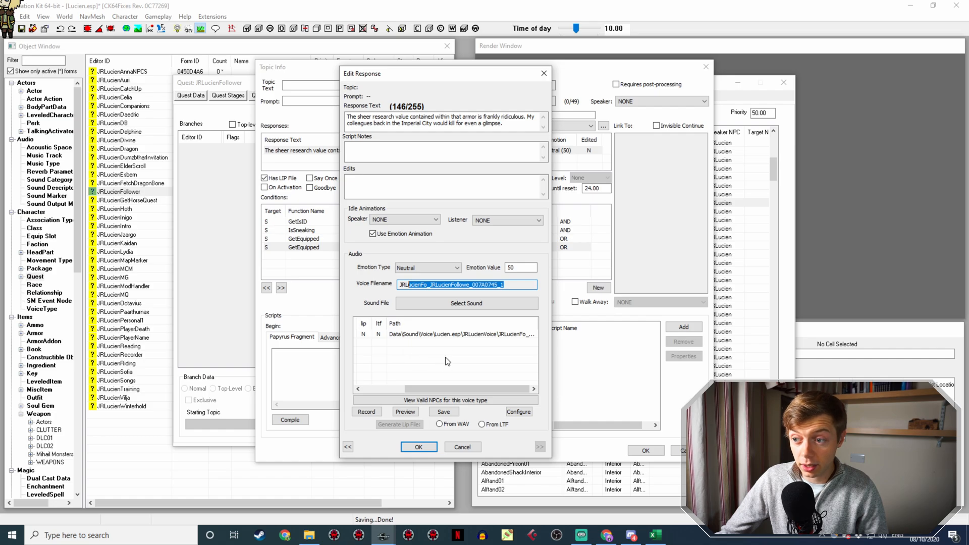
click(496, 288)
drag(515, 289, 384, 284)
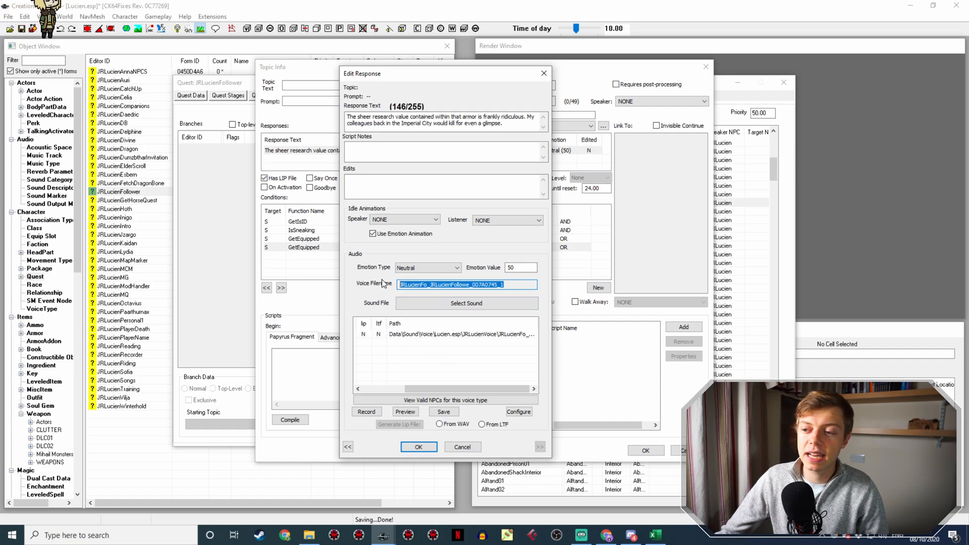
drag(441, 389, 398, 390)
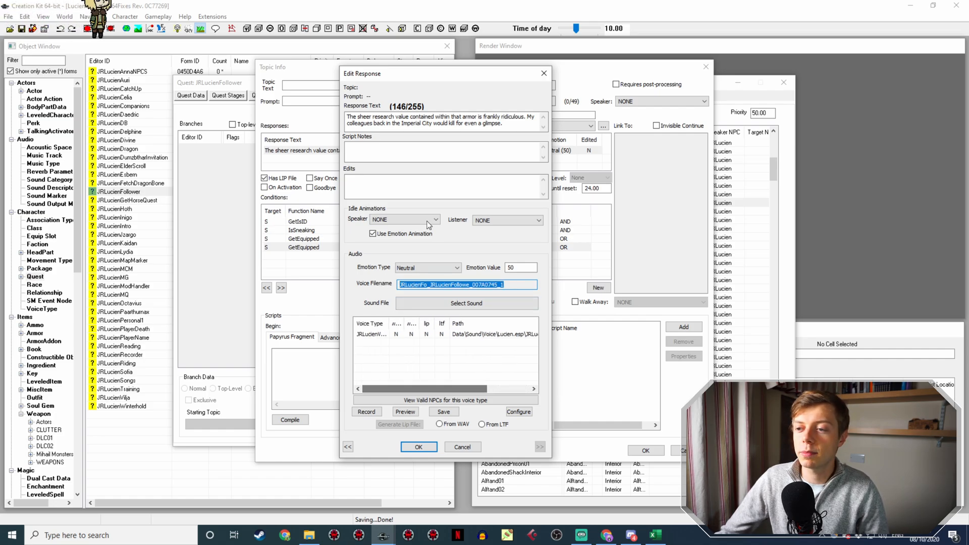
click(417, 333)
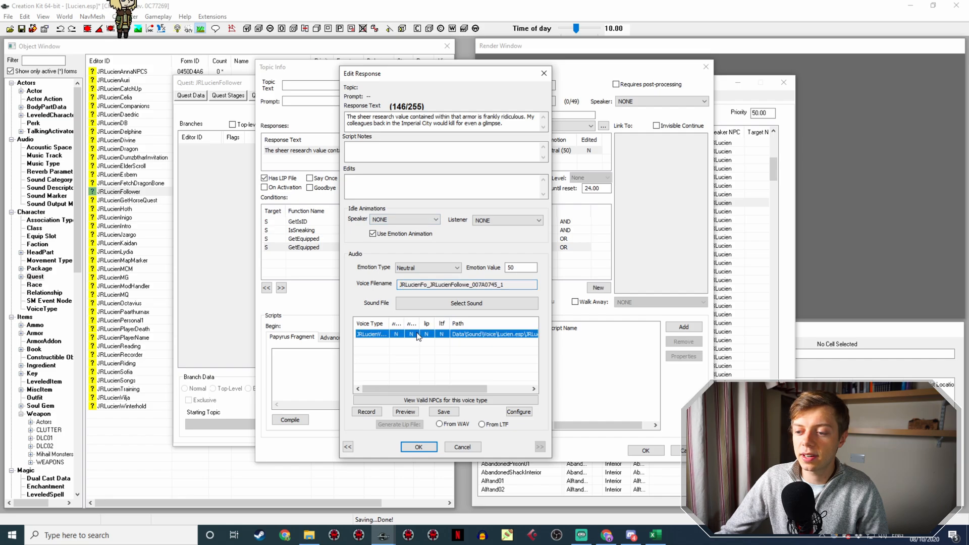
click(440, 424)
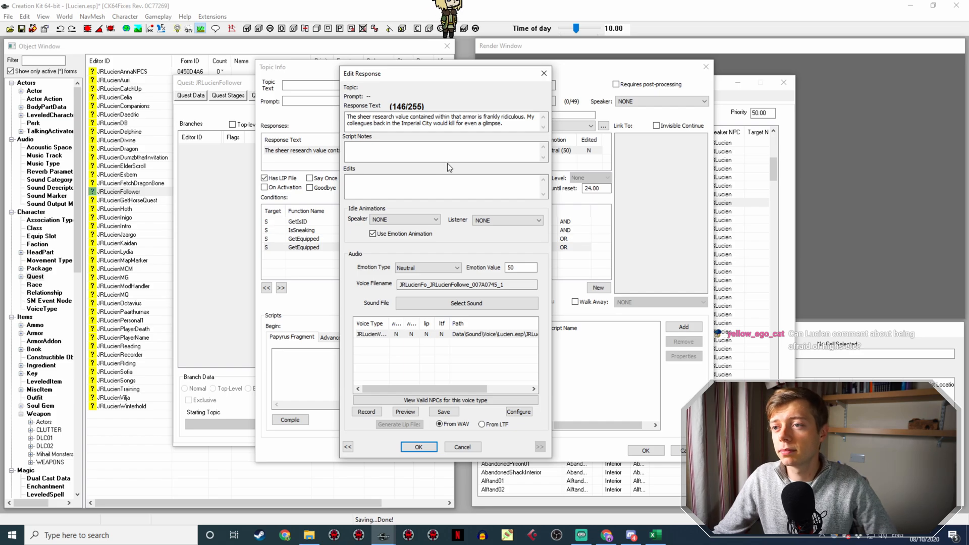
Replace the response text with "My word, this armor is heavy. I don't know how anyone manages to move quickly in this stuff.".
drag(506, 124, 274, 90)
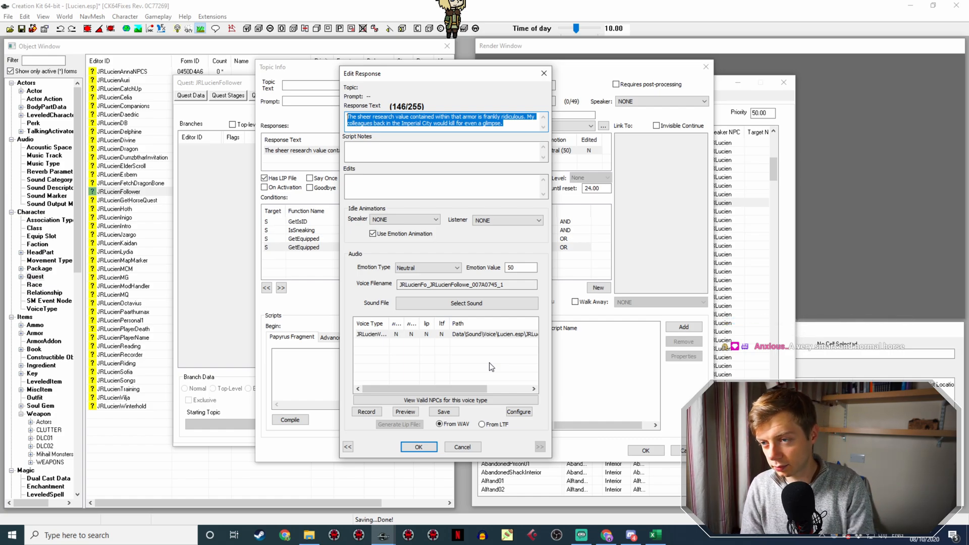
text(My)
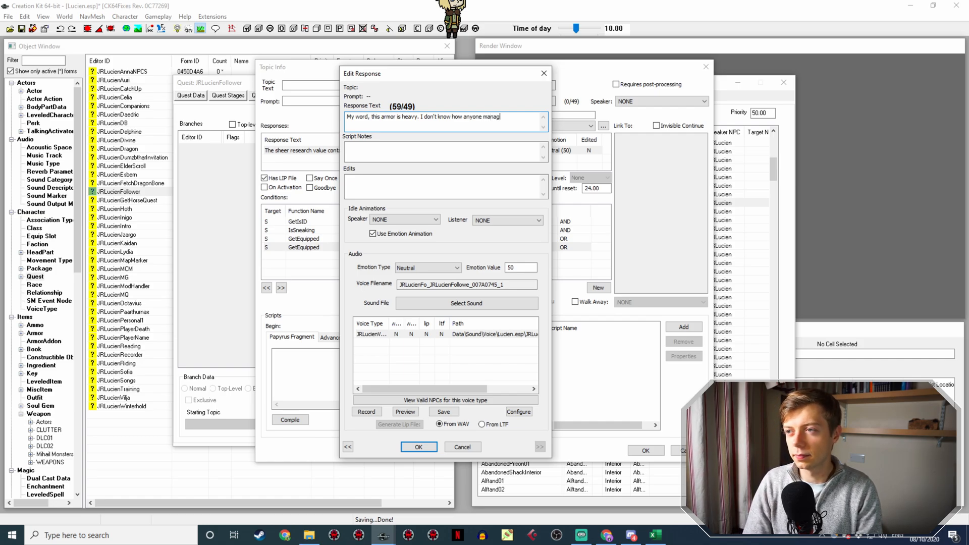
text(e)
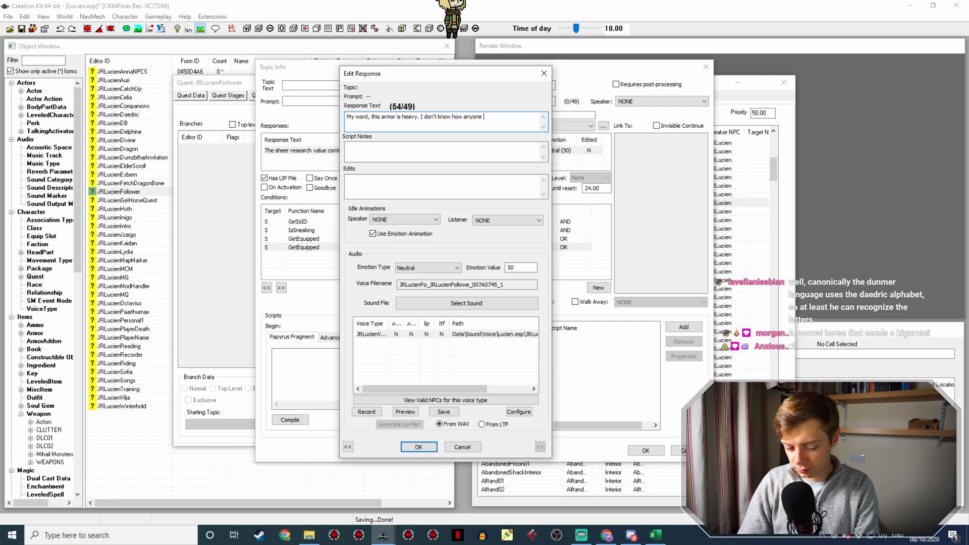
text(manages to mo)
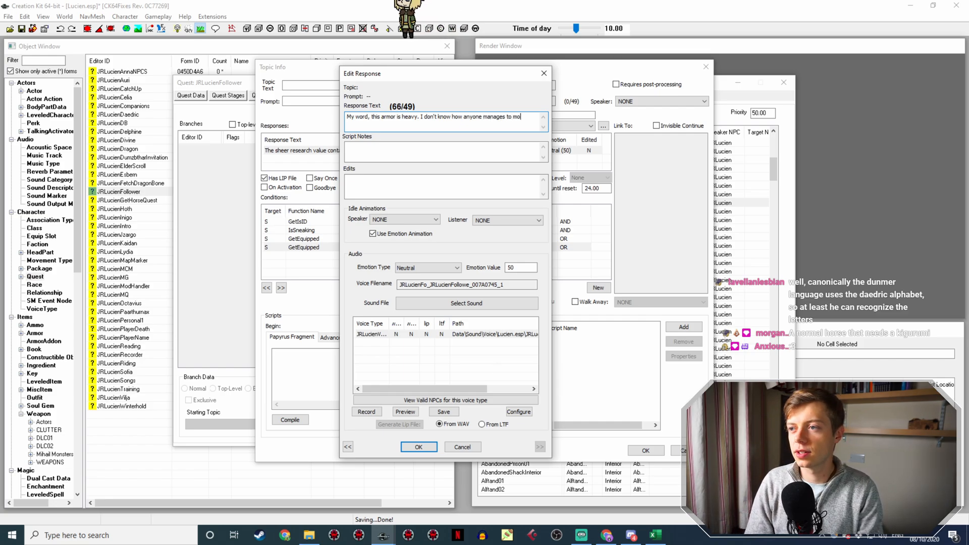
text(ve quickly in this s)
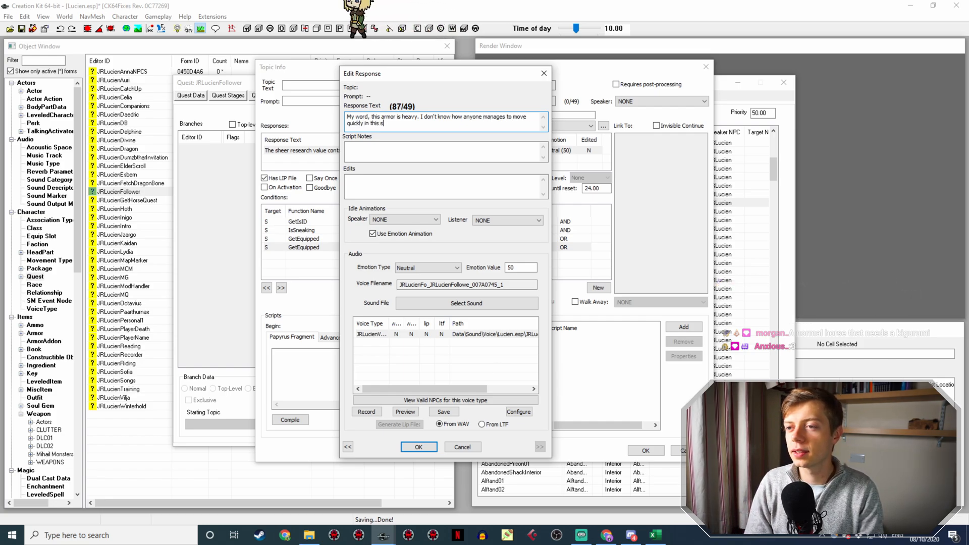
text(tuff.)
key(Return)
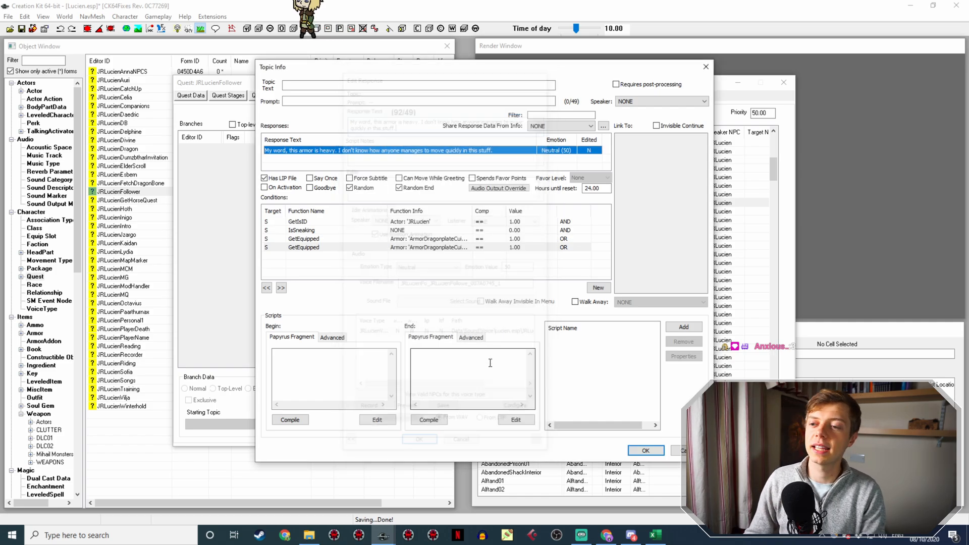
Change the last GetEquipped condition's armor to ArmorIronBandedCuirass.
double_click(500, 247)
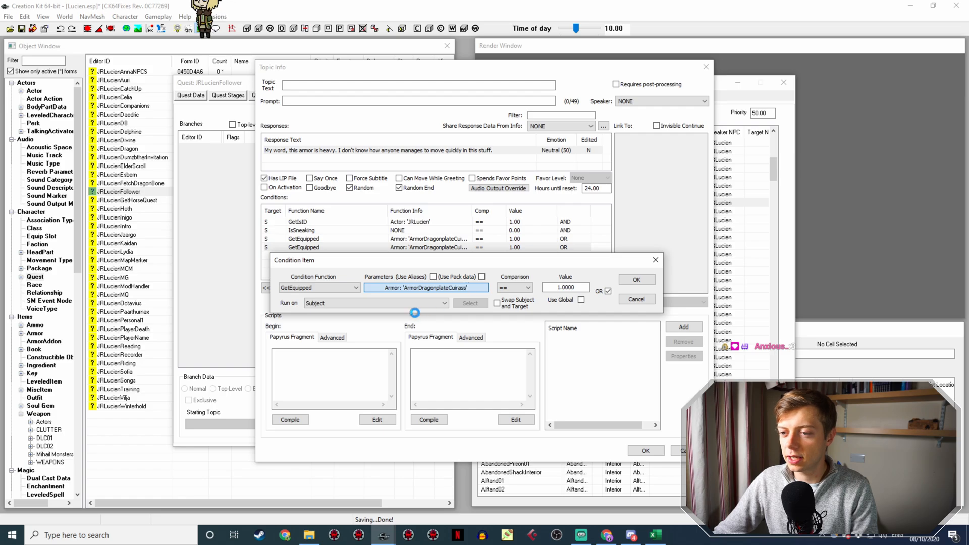
click(419, 288)
click(405, 322)
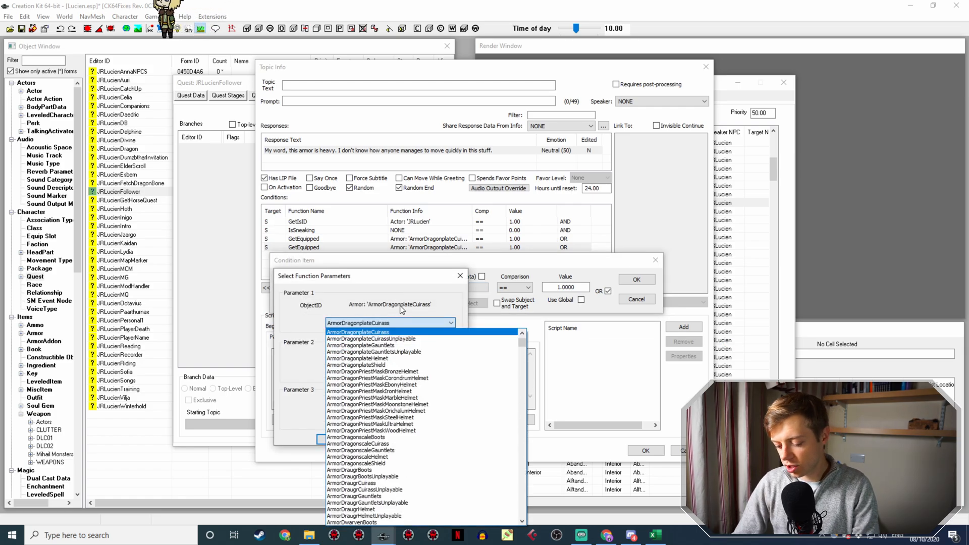
text(armorir)
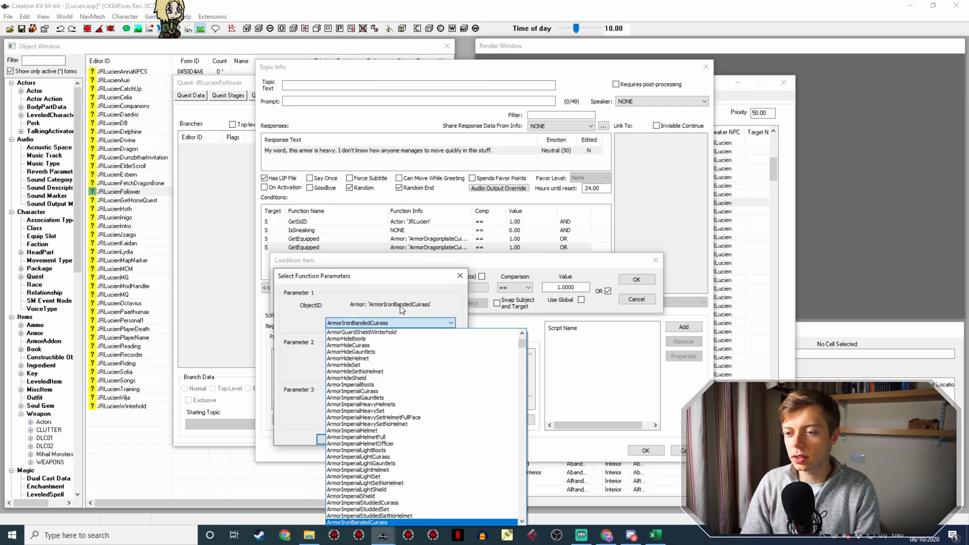
key(Return)
key(Return)
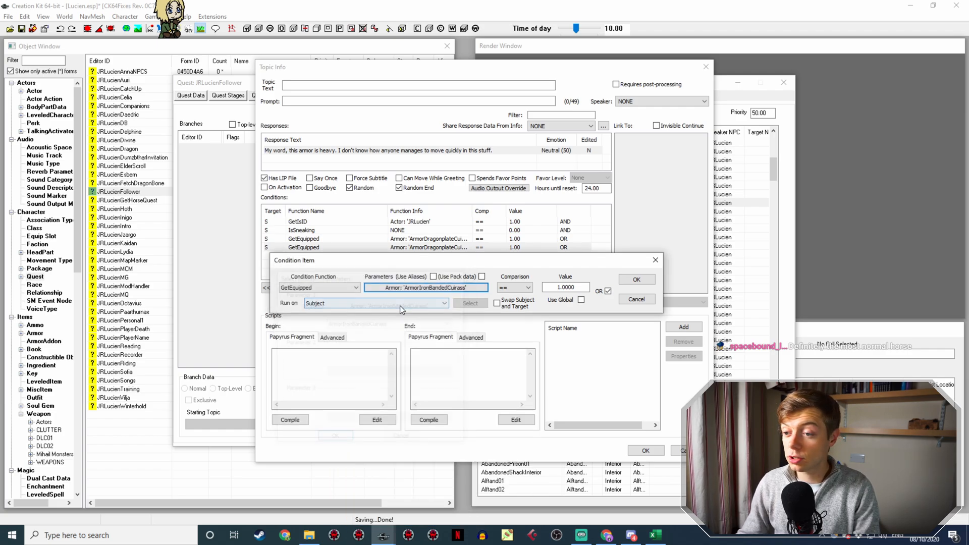
click(637, 279)
Duplicate the ArmorIronBandedCuirass condition and set the copy's armor to ArmorIronCuirass.
right_click(496, 248)
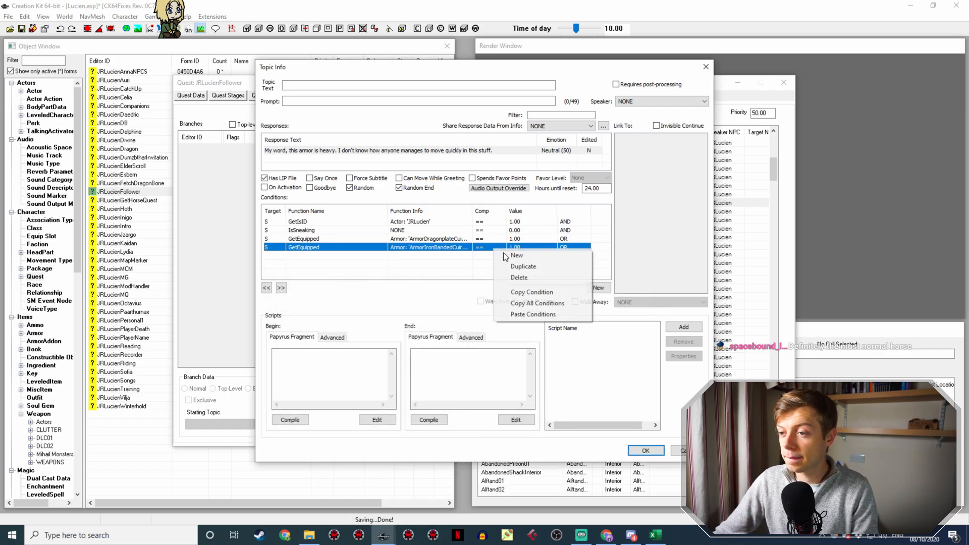
click(512, 264)
double_click(481, 257)
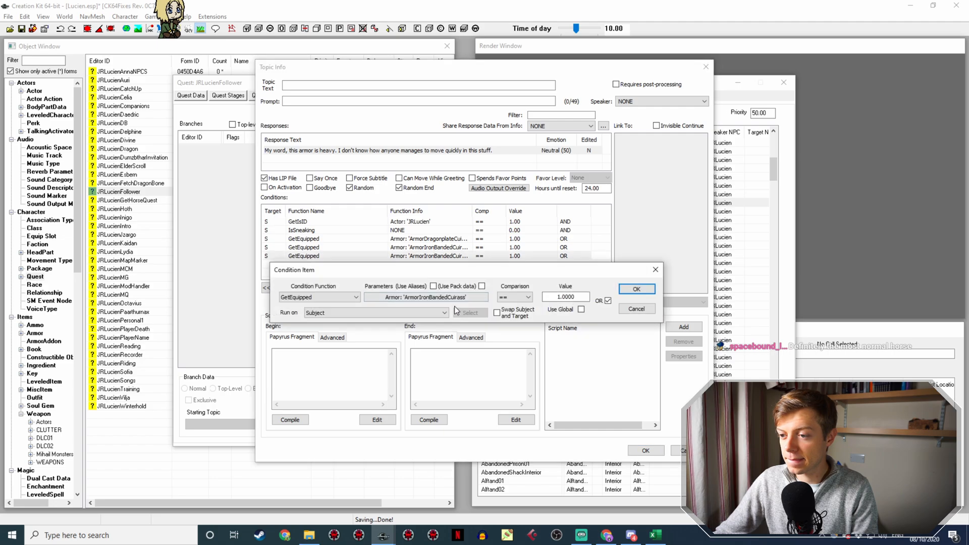
click(460, 298)
click(404, 333)
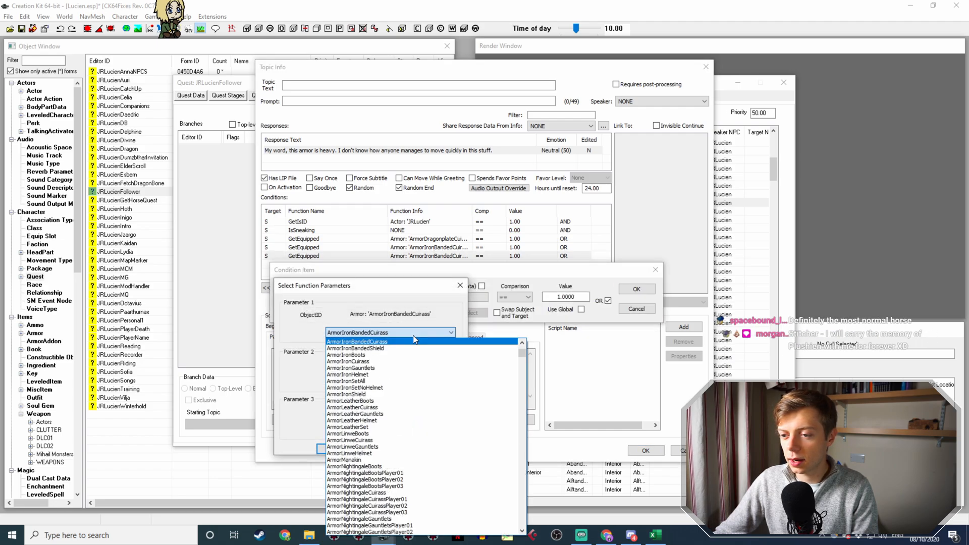
click(363, 361)
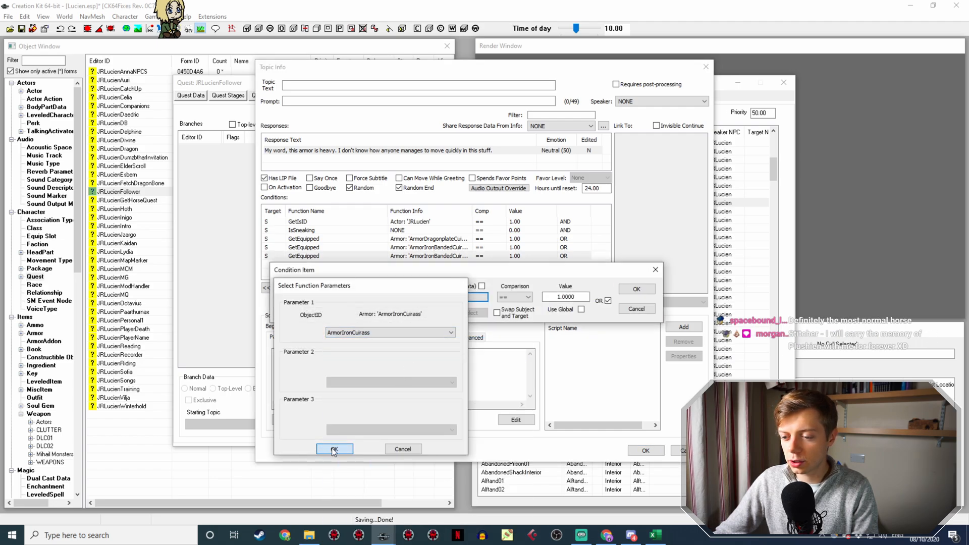
click(333, 449)
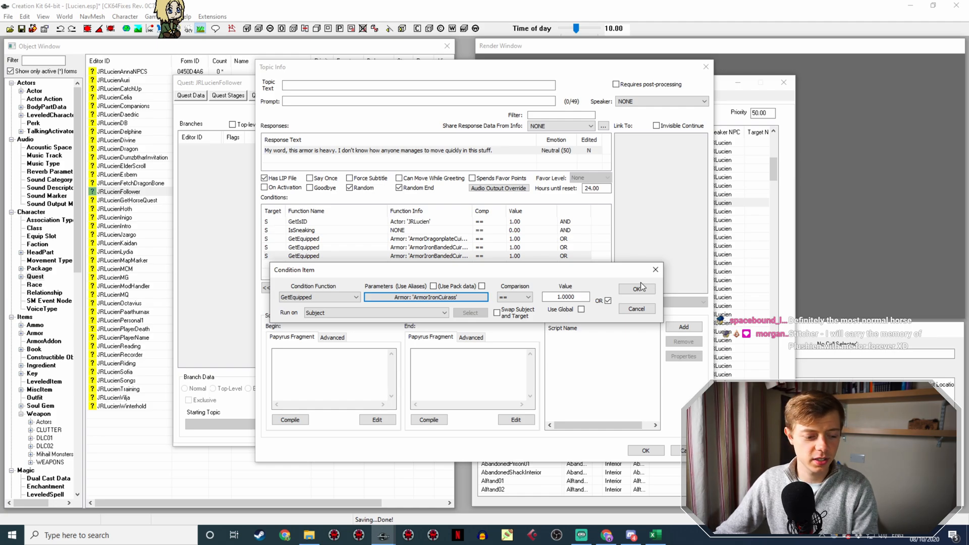
click(636, 289)
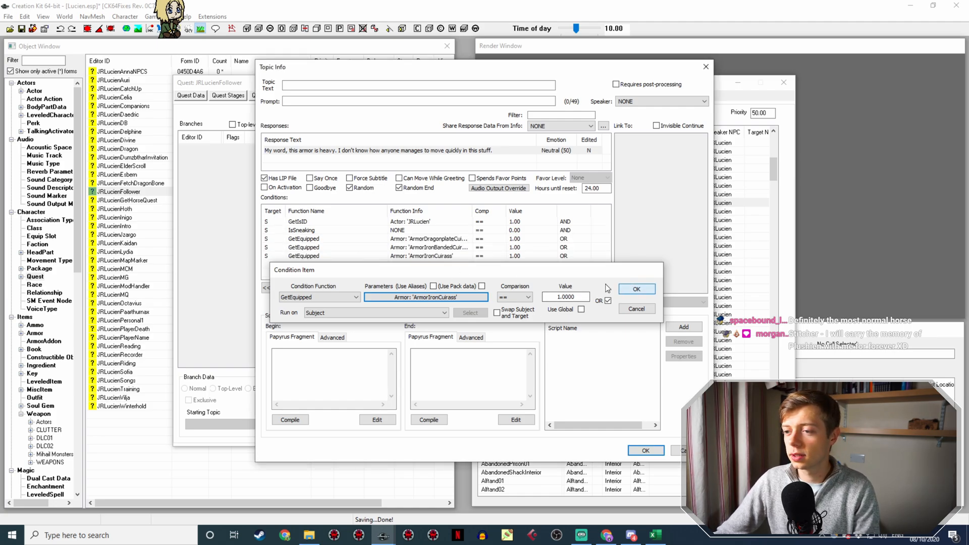
Duplicate the ArmorIronCuirass condition and set the copy's armor to ArmorSteelCuirassA.
right_click(467, 257)
click(497, 274)
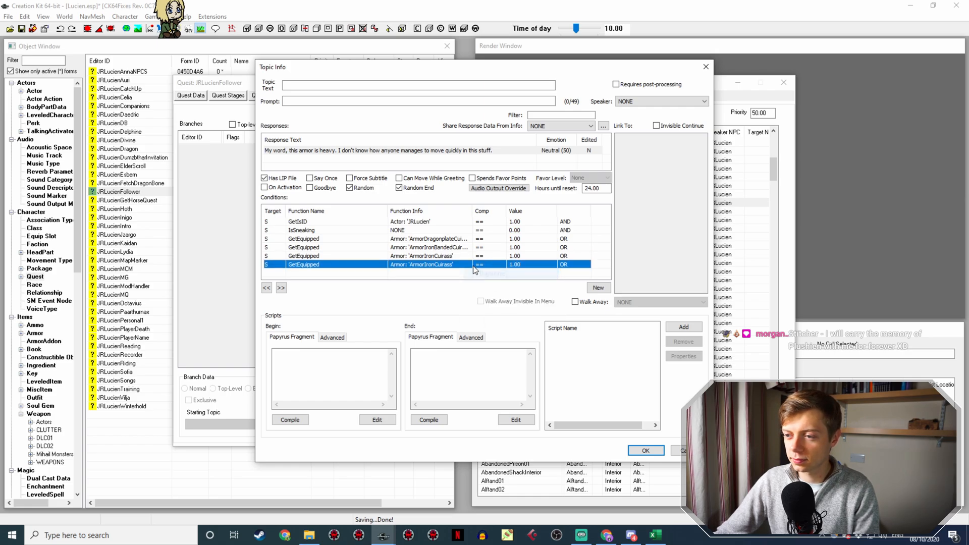
double_click(476, 263)
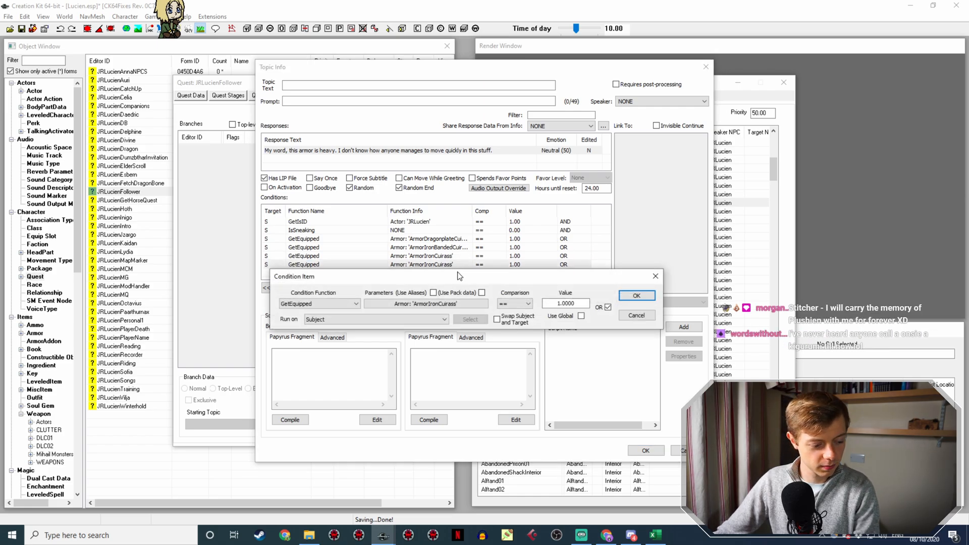
click(443, 303)
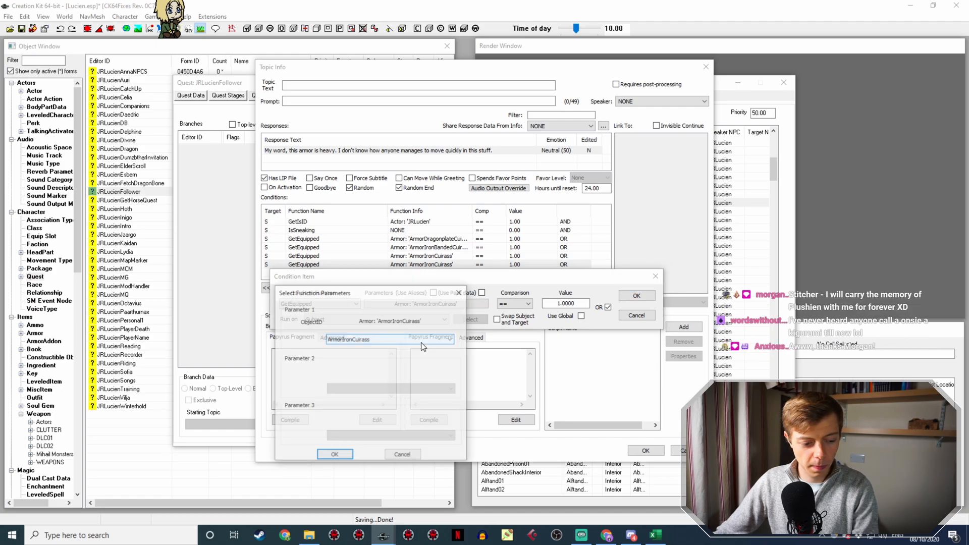
click(407, 339)
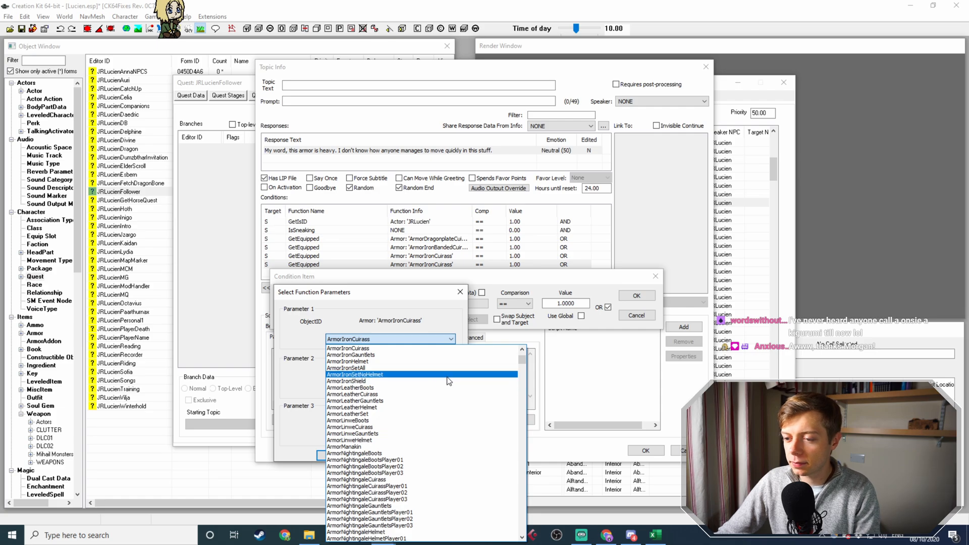
text(armorst)
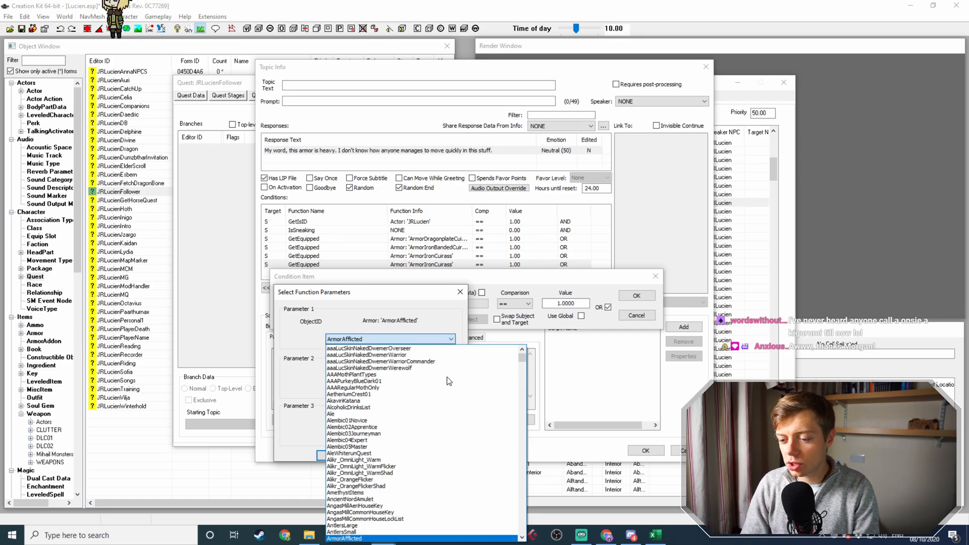
key(Down)
key(Down)
key(Down)
key(Down)
key(Down)
key(Down)
key(Down)
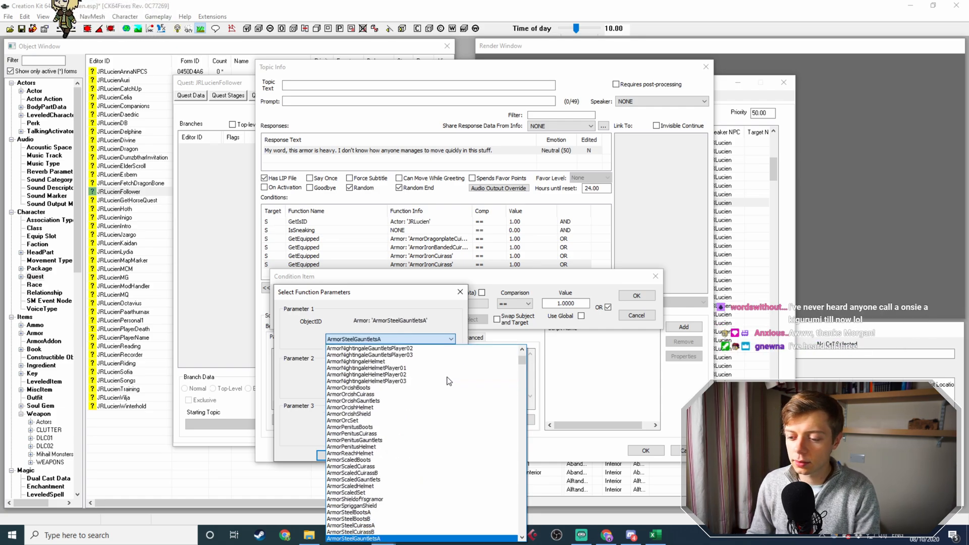
key(Up)
key(Up)
key(Up)
key(Up)
key(Up)
key(Up)
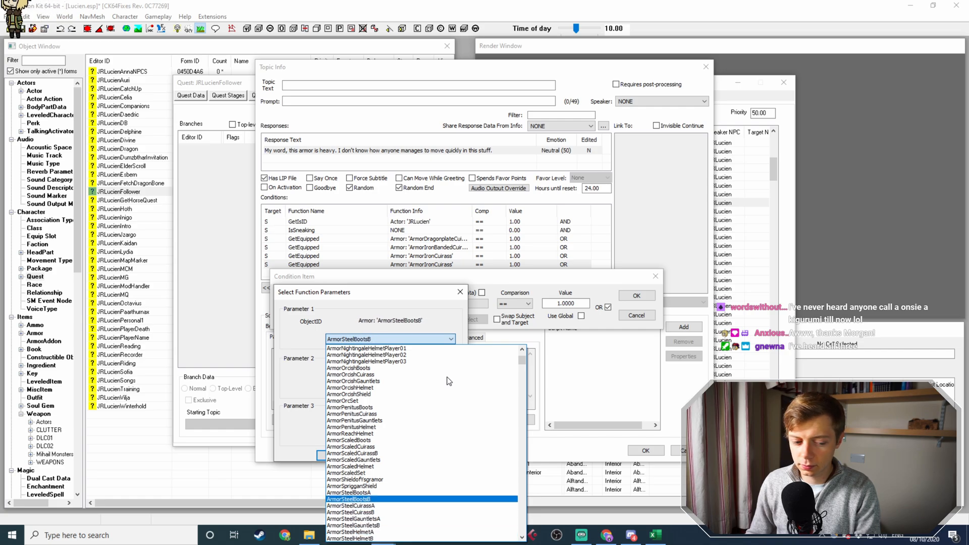
key(Down)
key(Return)
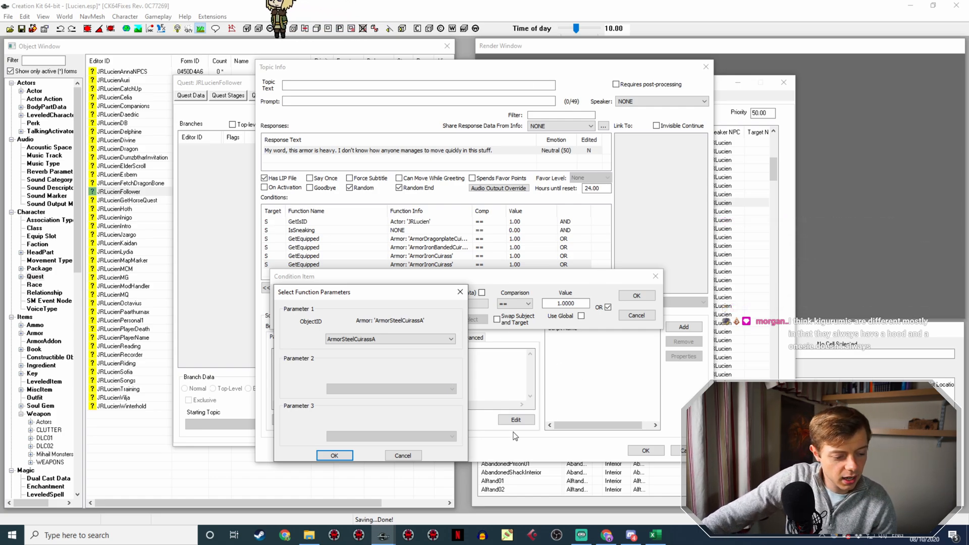
key(Return)
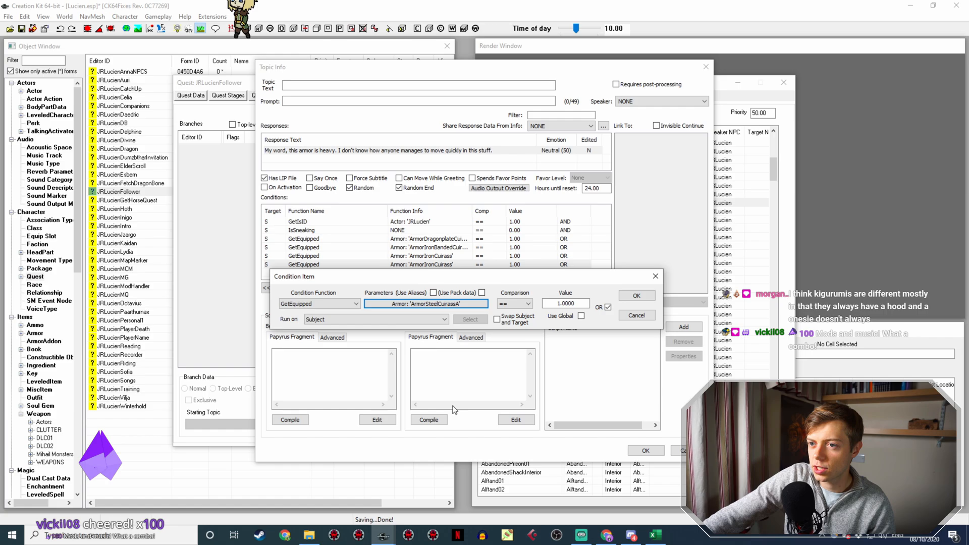
click(626, 296)
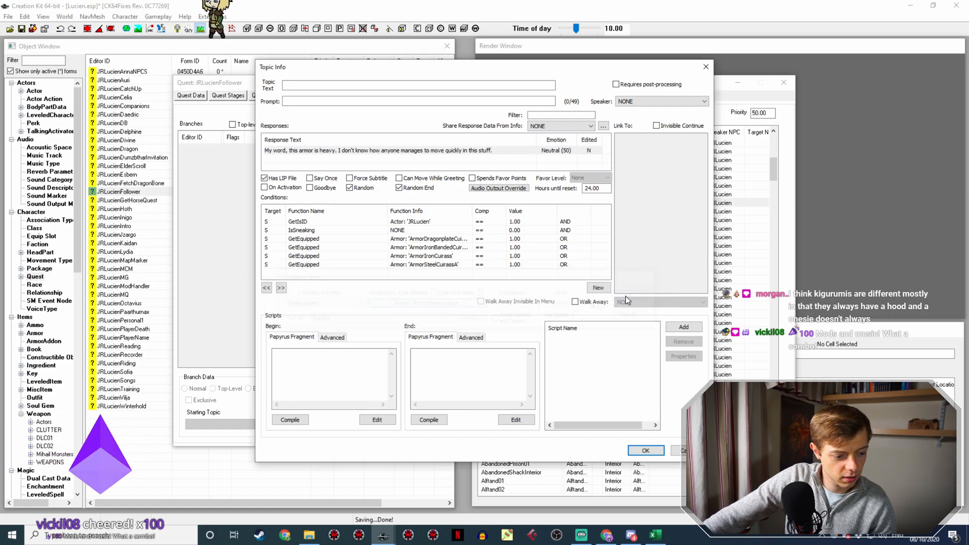
Reopen the heavy armor response, choose From WAV as the lip file source, inspect its voice type entry, and accept the response.
double_click(399, 150)
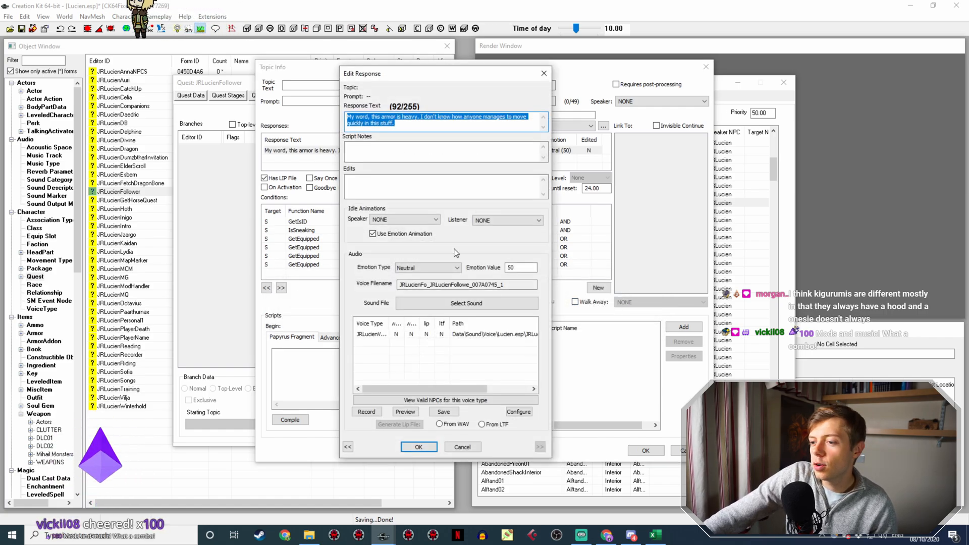
click(459, 334)
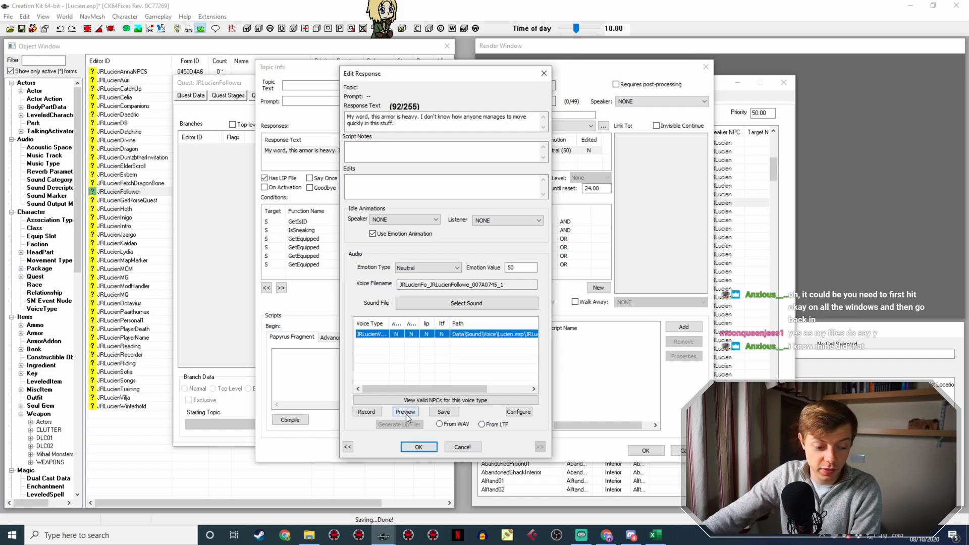
click(441, 426)
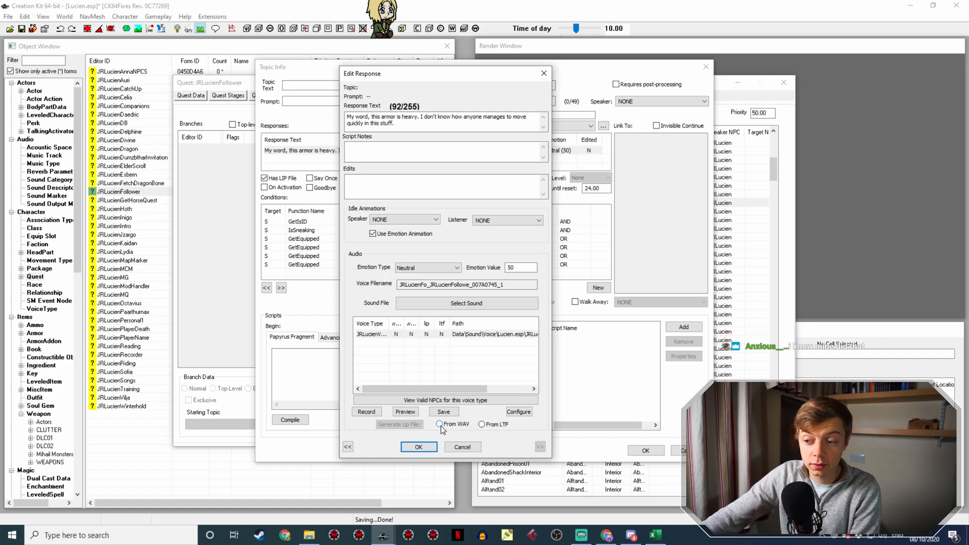
click(440, 425)
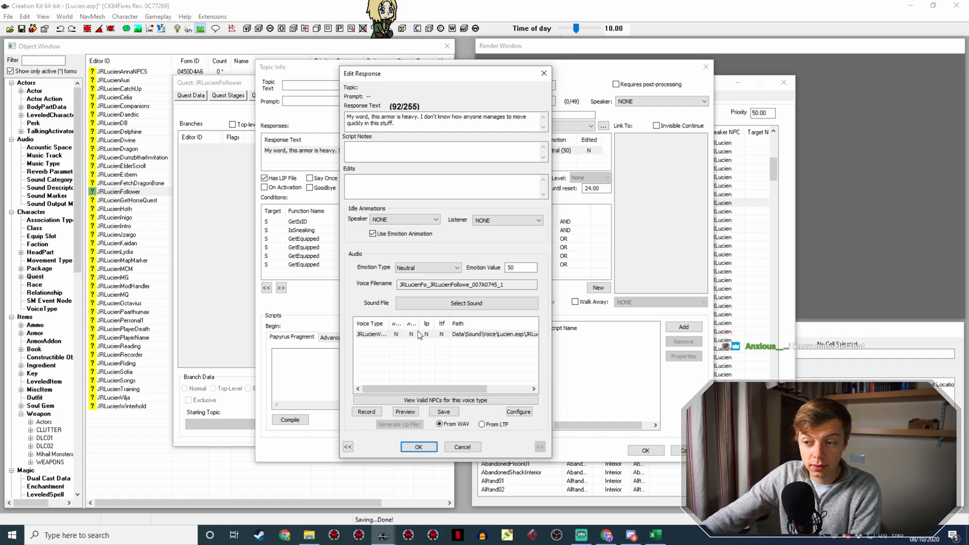
click(447, 335)
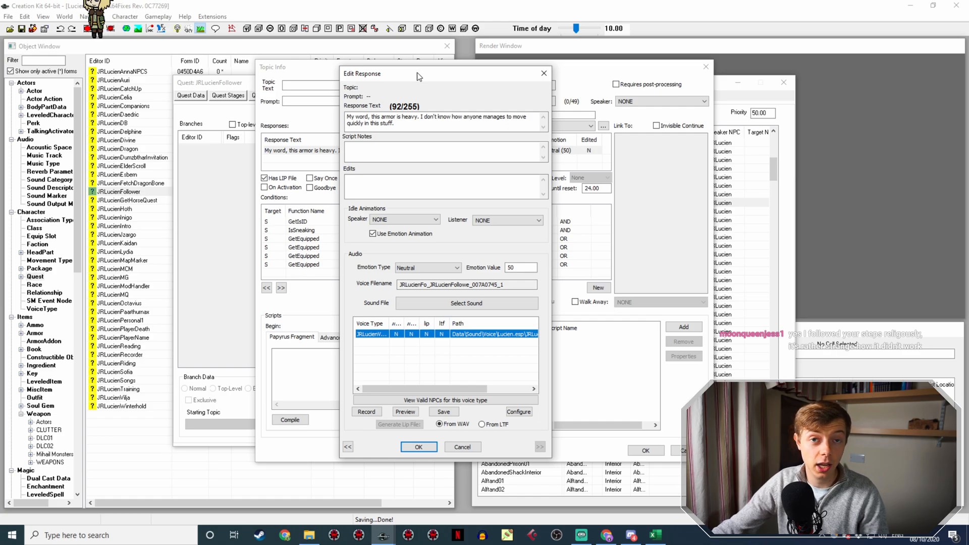
drag(417, 74, 633, 87)
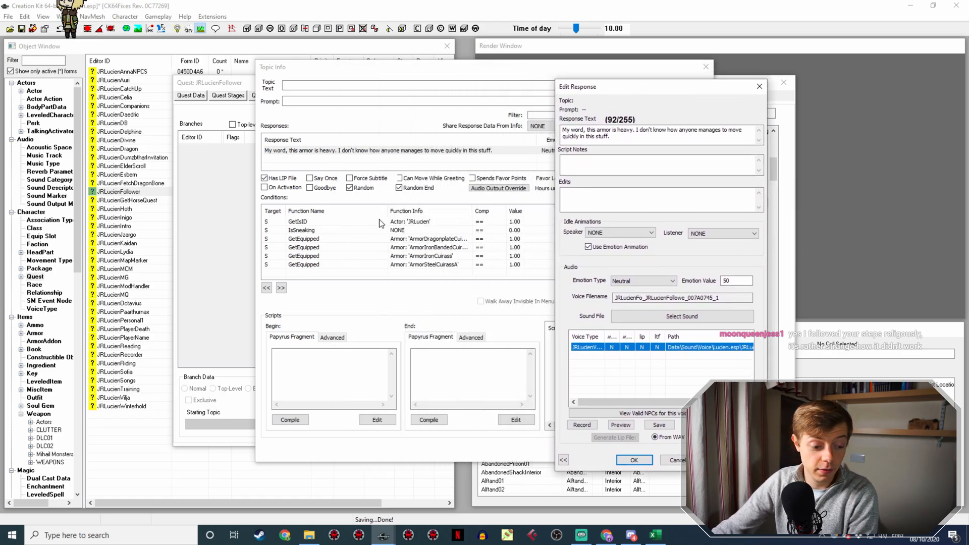
drag(666, 90, 443, 74)
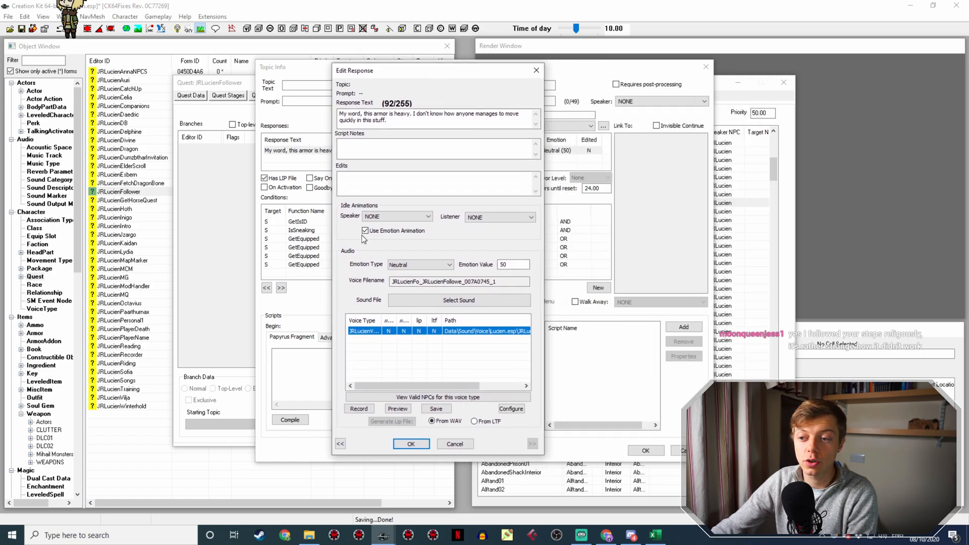
drag(382, 320, 396, 319)
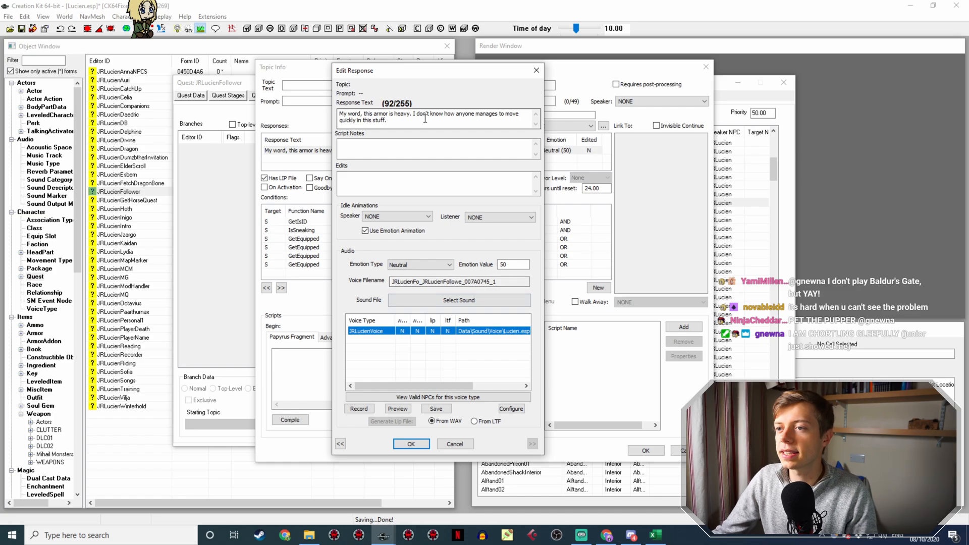
click(411, 444)
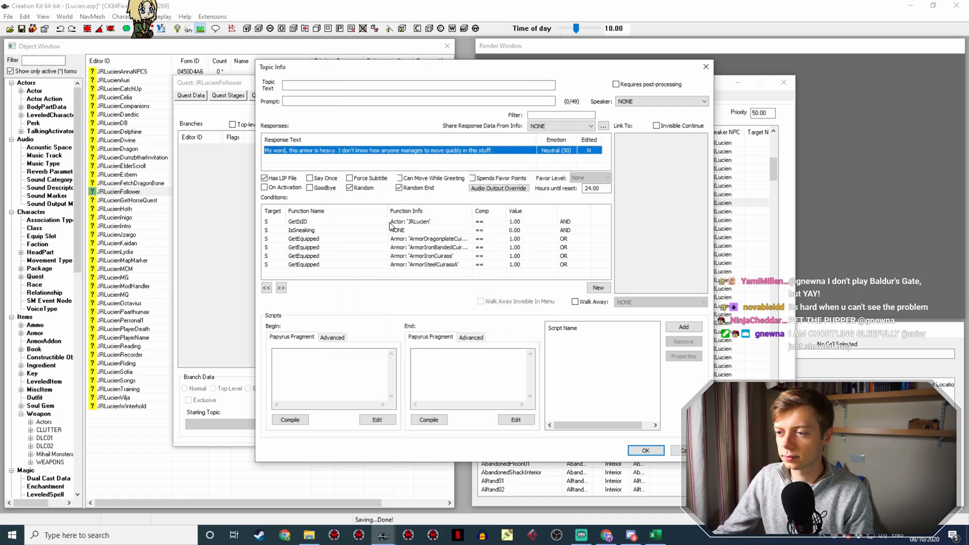
Duplicate the ArmorSteelCuirassA condition and set the copy's armor to ArmorSteelCuirassB.
right_click(451, 267)
click(467, 274)
double_click(469, 272)
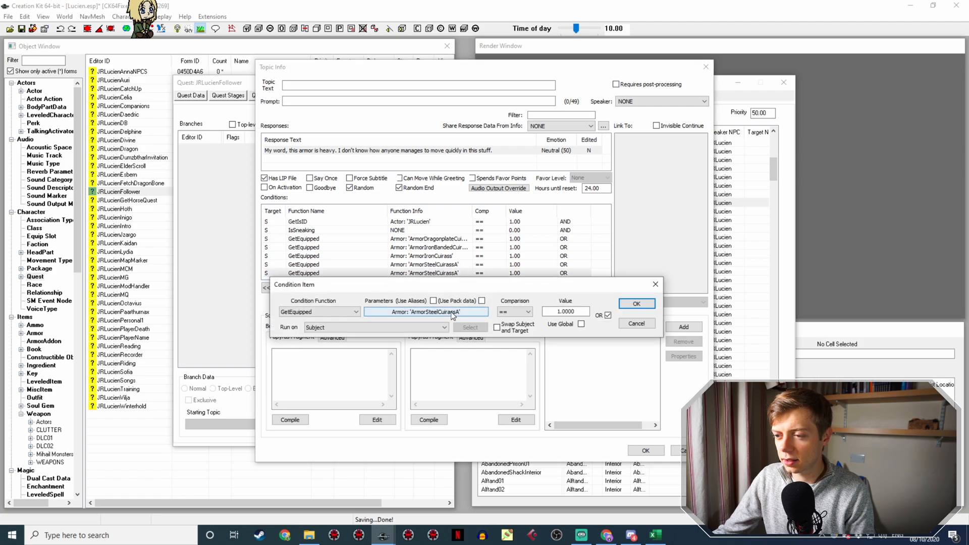
click(443, 312)
click(427, 351)
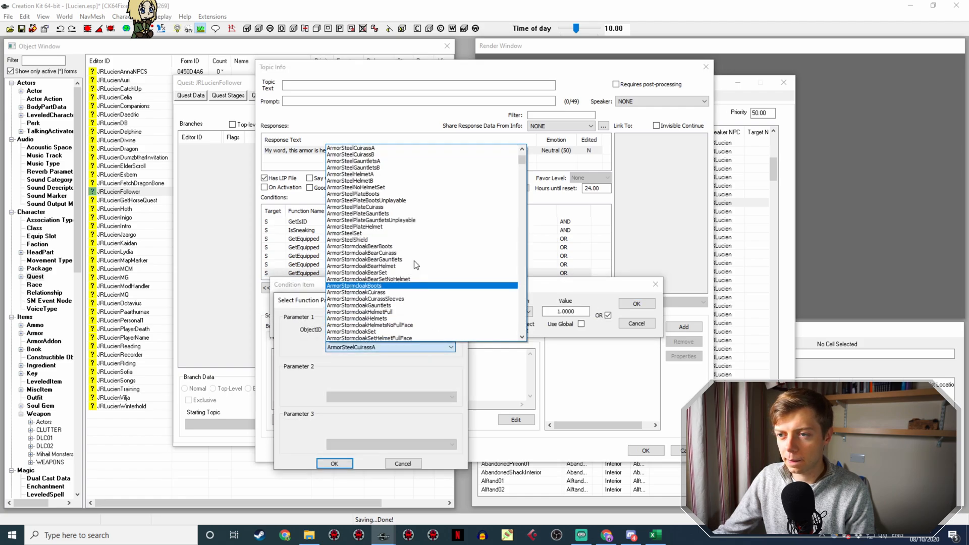
click(420, 159)
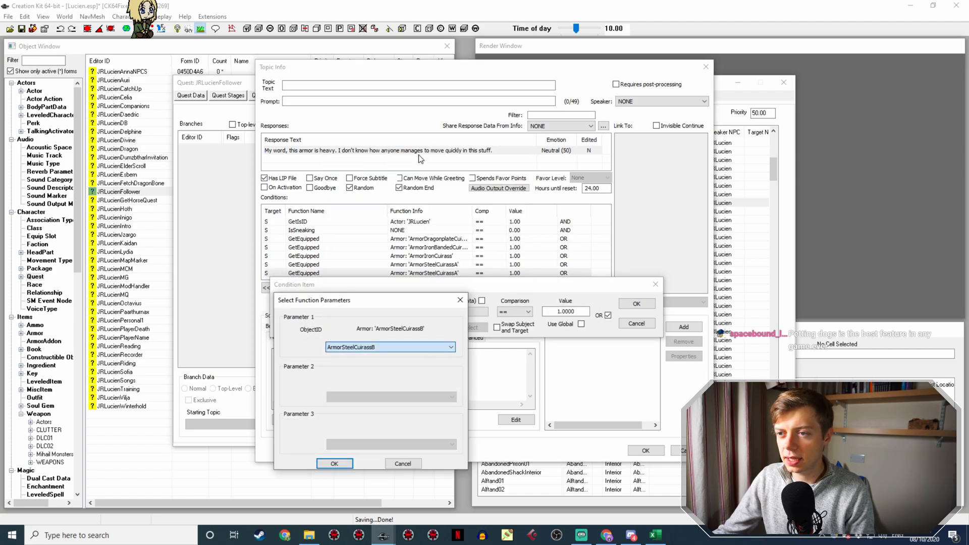
click(334, 463)
click(640, 306)
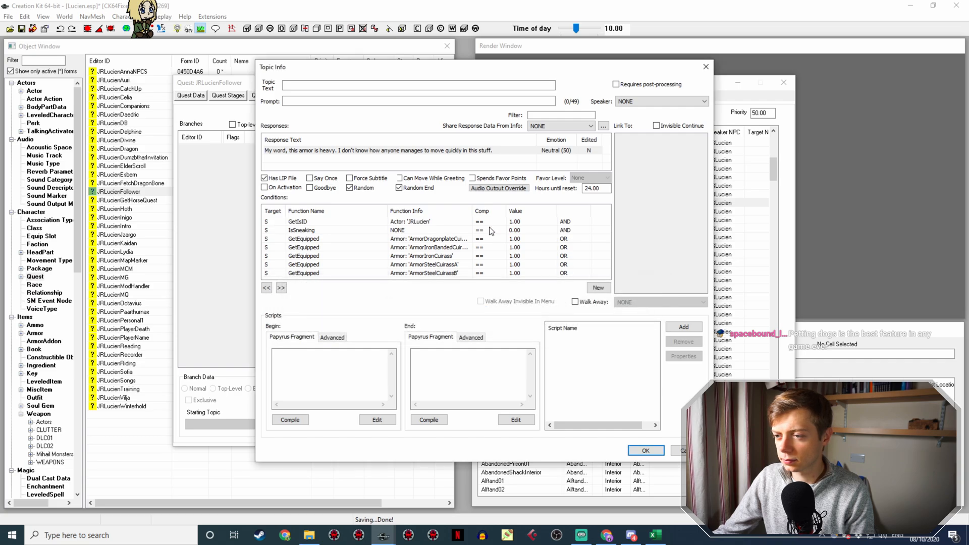
Duplicate the ArmorSteelCuirassB condition and open the copy's list of armor choices.
right_click(466, 274)
click(480, 289)
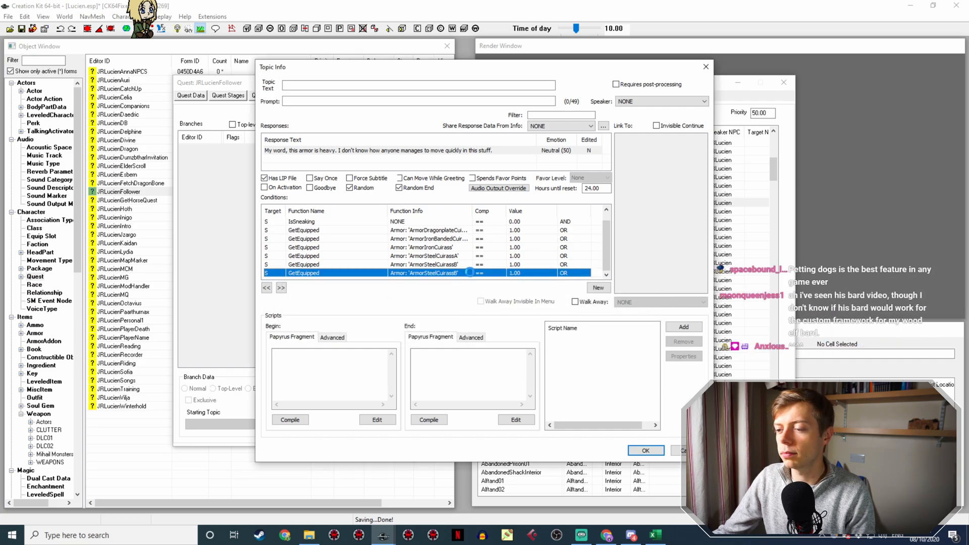
double_click(468, 273)
click(457, 311)
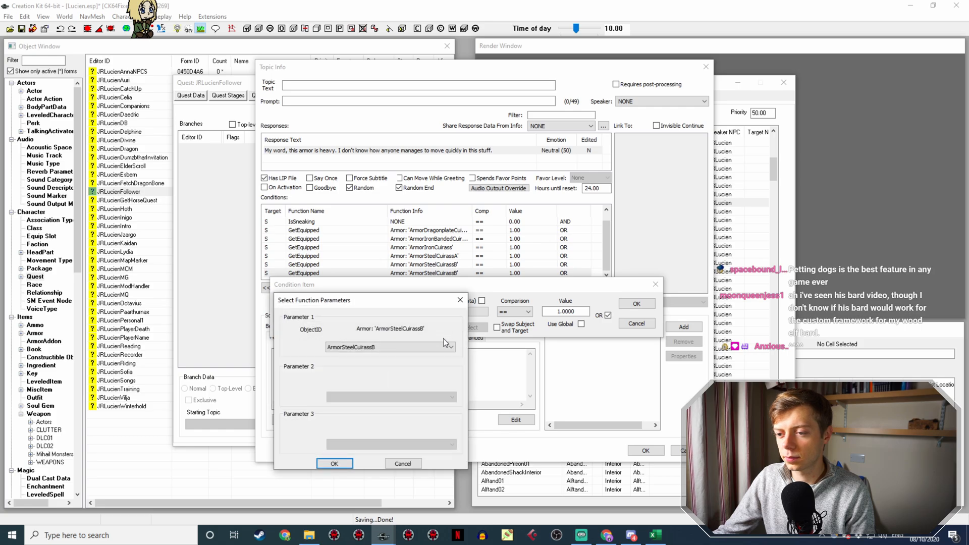
click(451, 346)
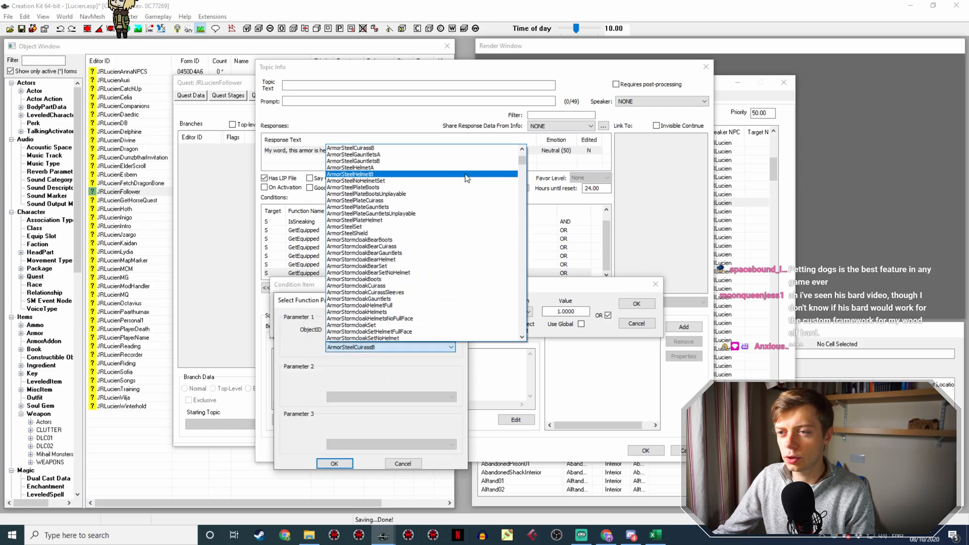
Look through the base-game Armor entries for further heavy cuirasses to use in the duplicated GetEquipped condition.
scroll(467, 188, down, 2)
scroll(468, 192, down, 4)
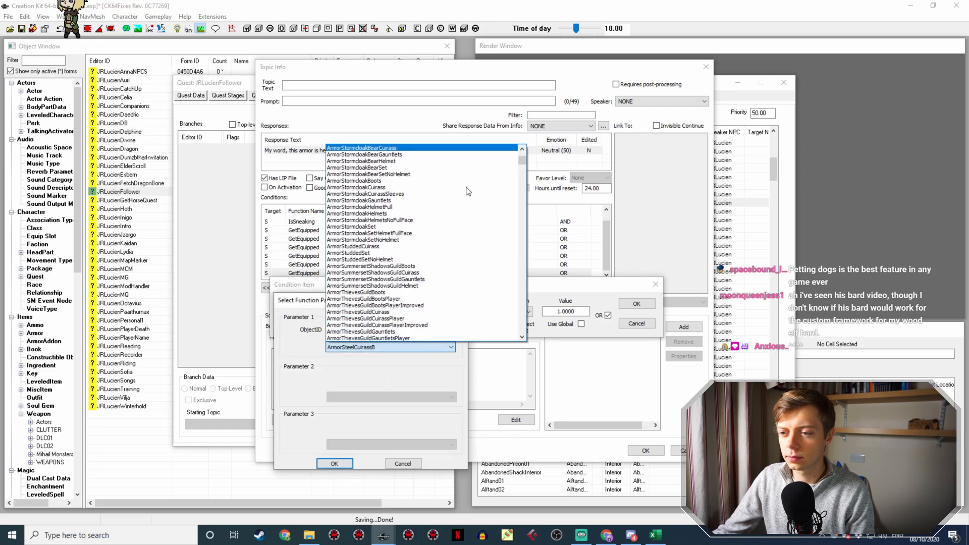
scroll(469, 192, down, 10)
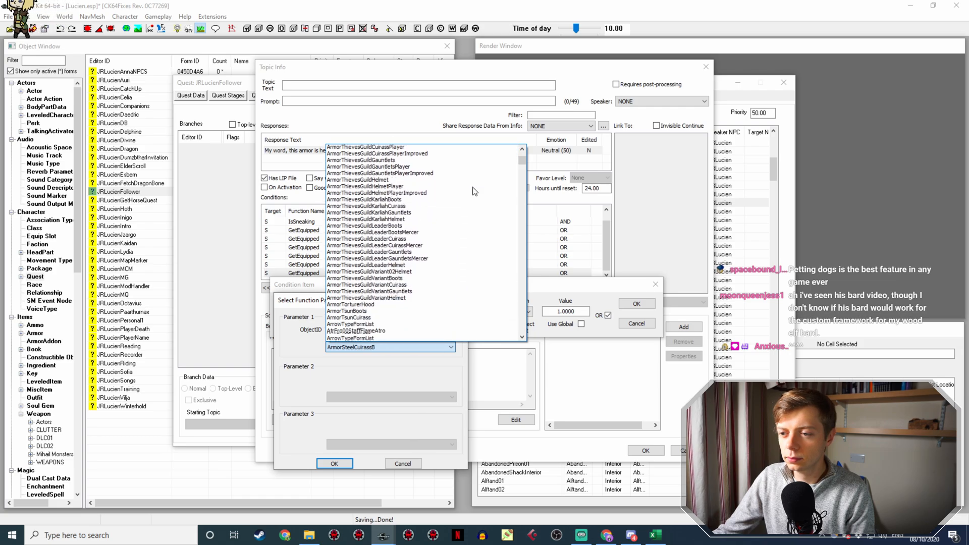
scroll(477, 192, up, 18)
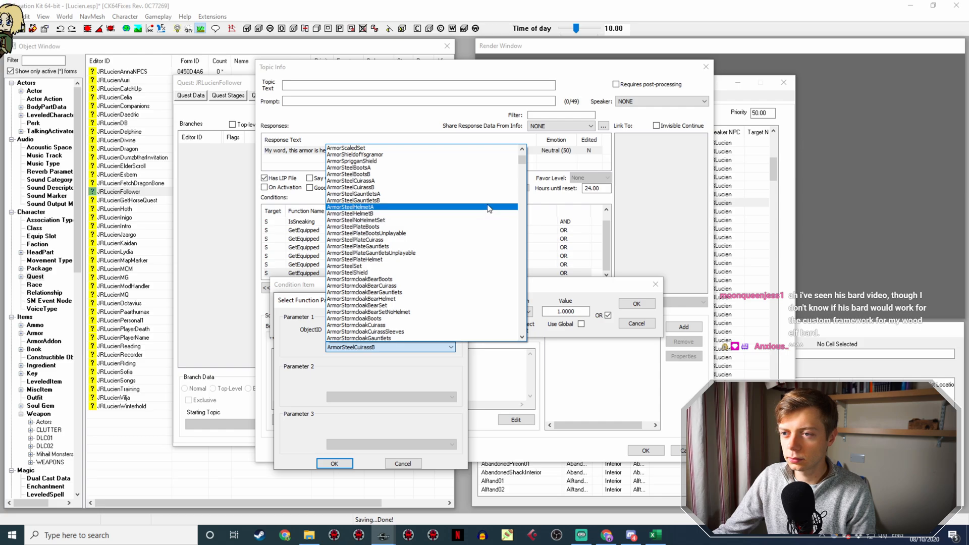
scroll(488, 222, up, 3)
scroll(473, 240, up, 7)
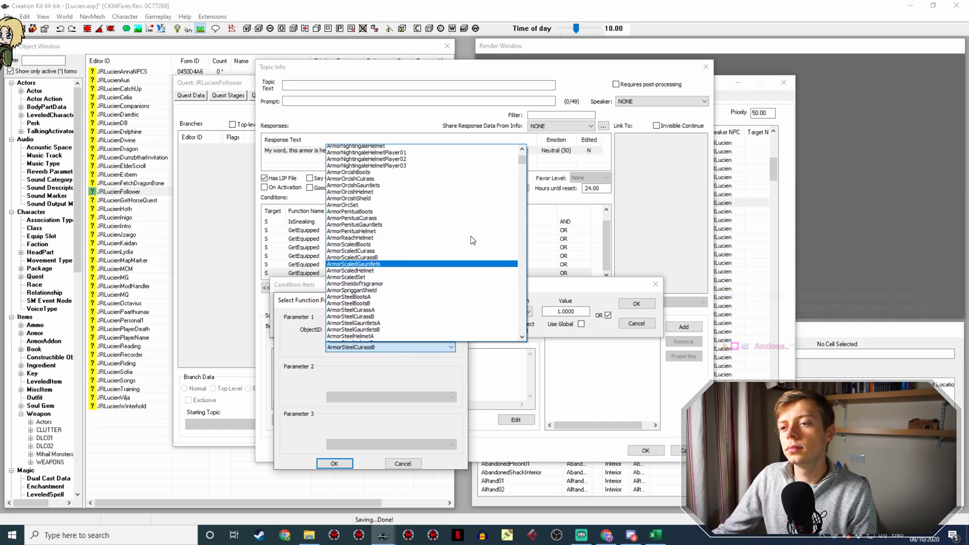
scroll(474, 242, up, 15)
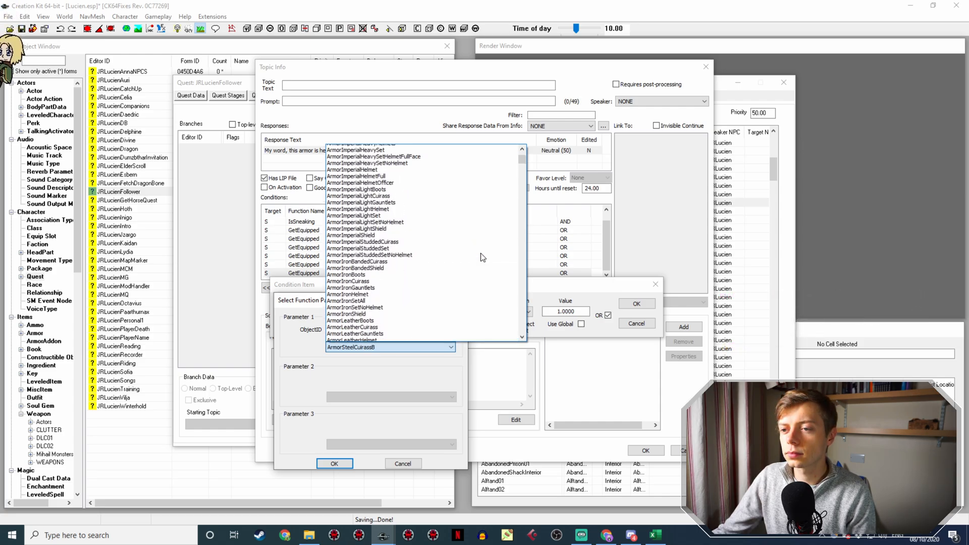
scroll(480, 253, up, 12)
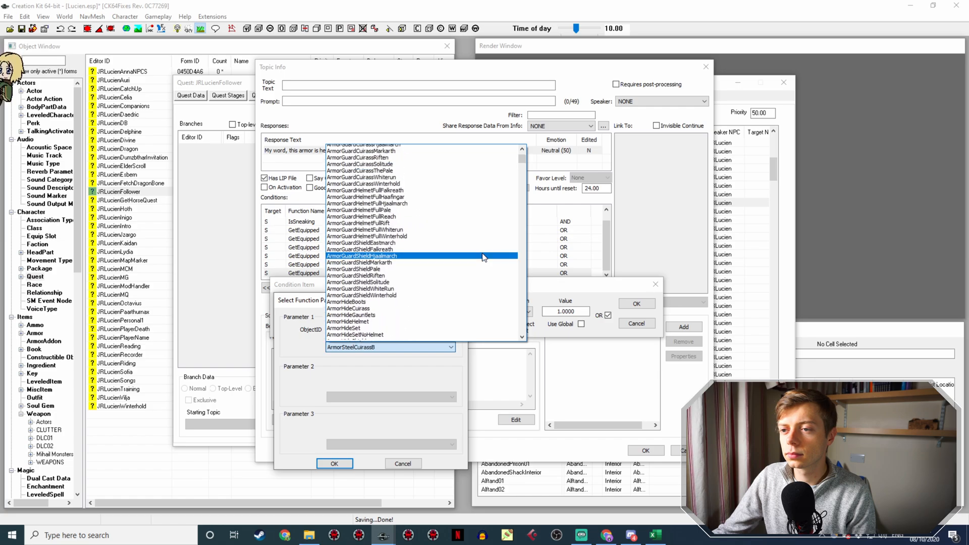
scroll(483, 253, up, 12)
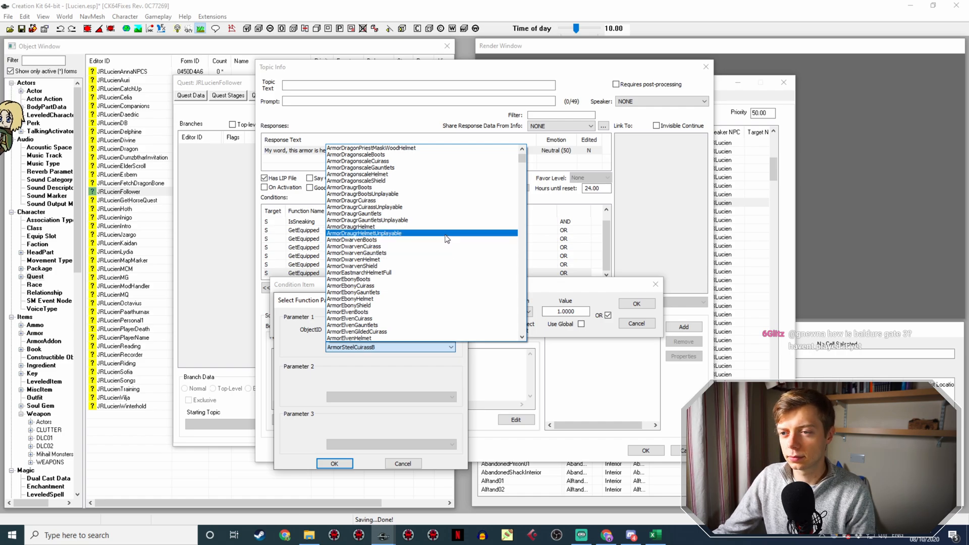
scroll(449, 236, up, 3)
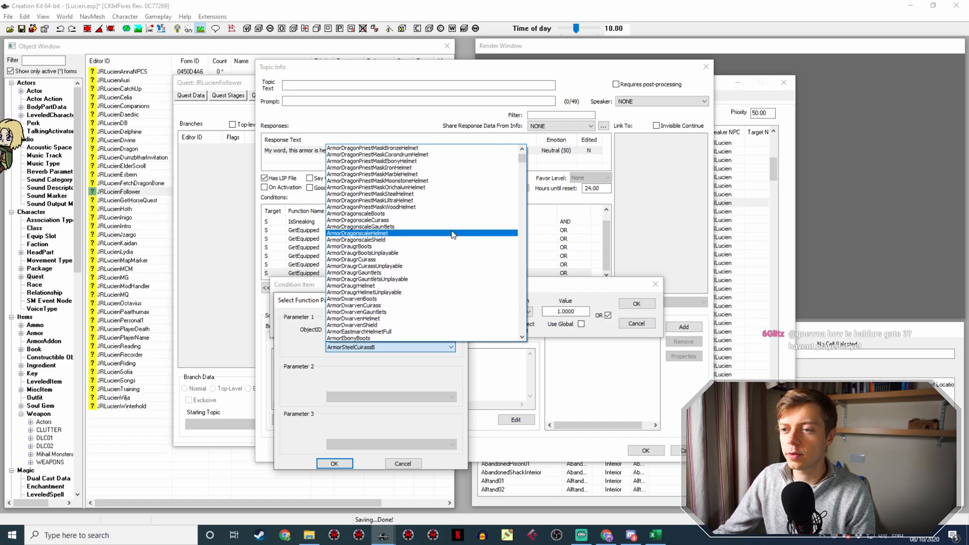
scroll(454, 237, up, 7)
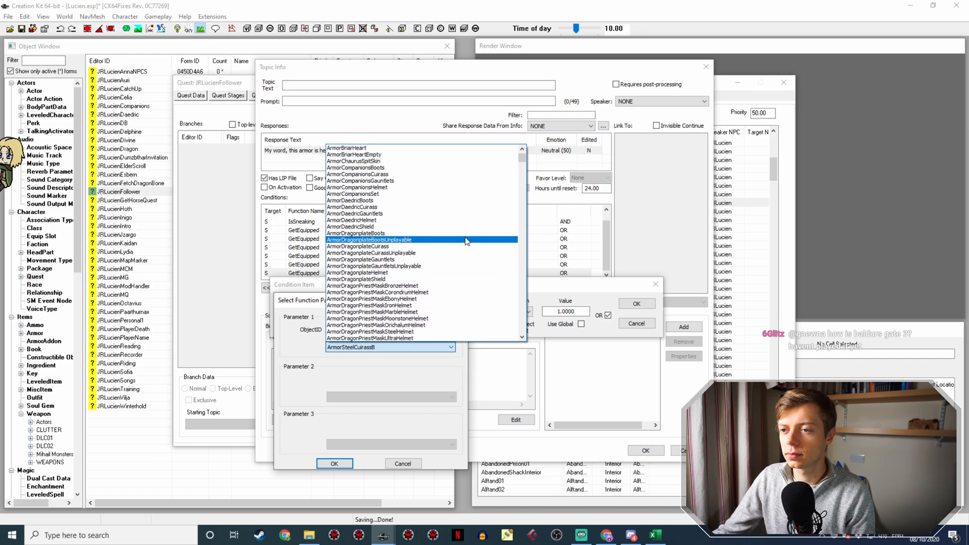
scroll(465, 241, up, 1)
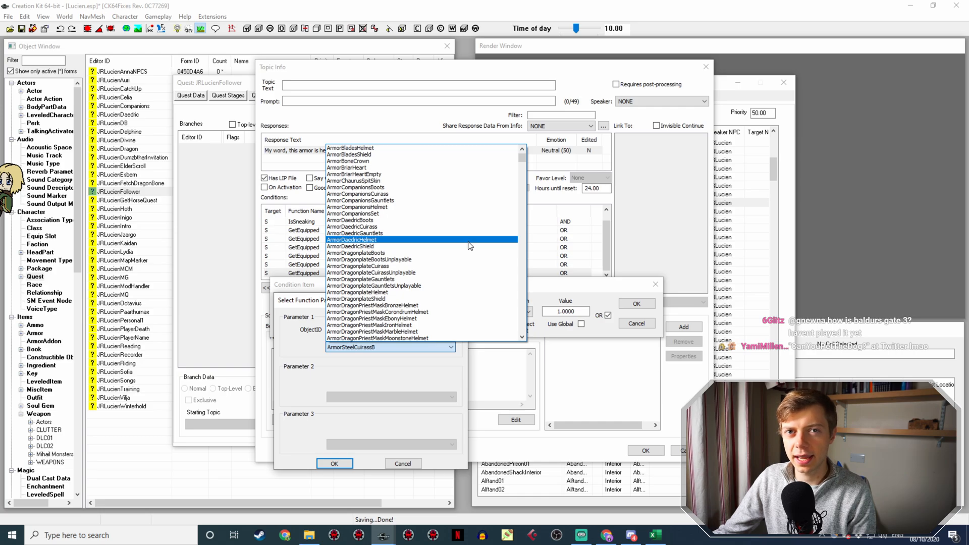
scroll(472, 244, up, 4)
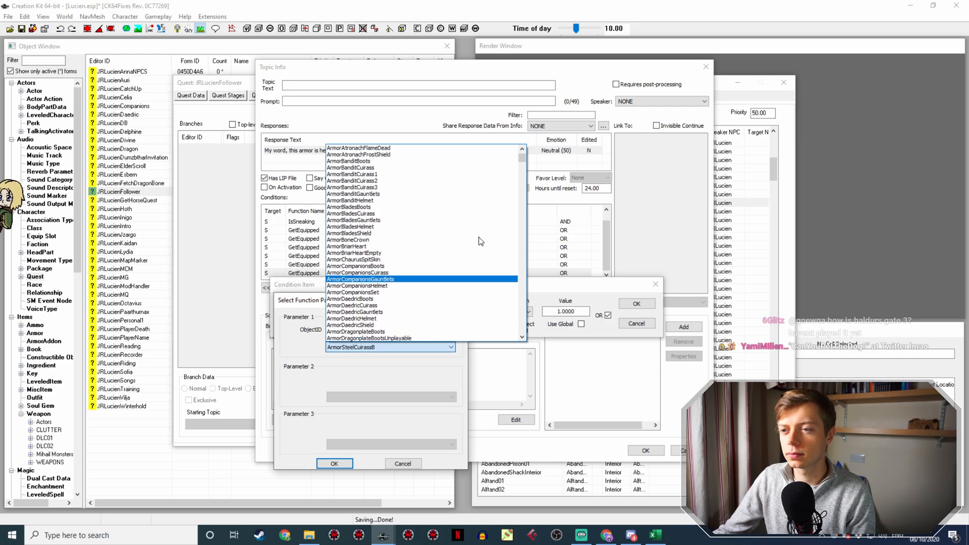
scroll(498, 214, up, 2)
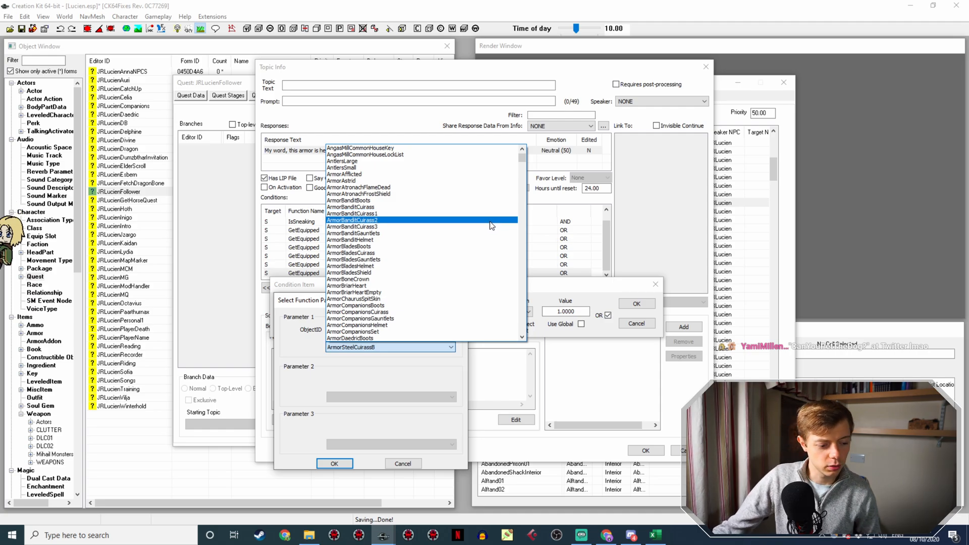
scroll(484, 228, up, 6)
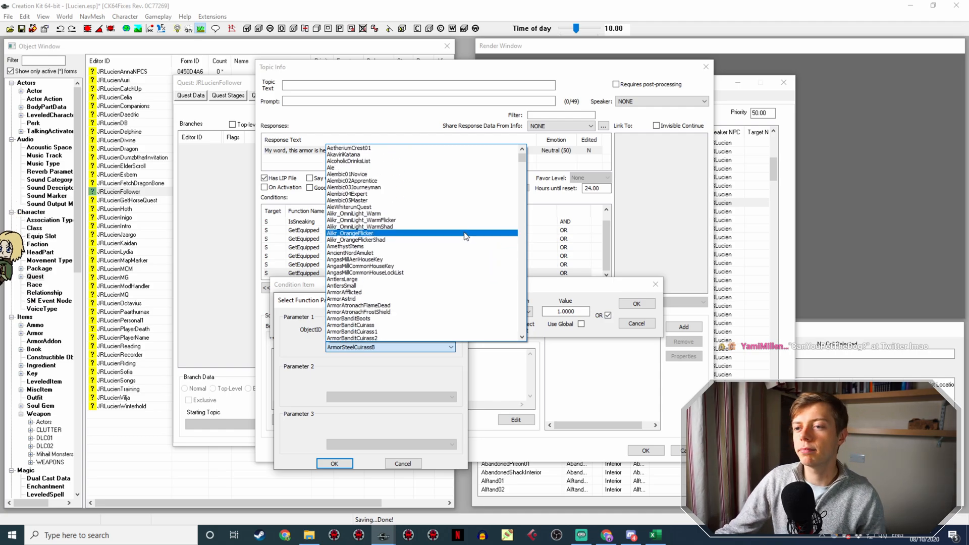
Jump to the DLC entries in the object list and examine the armor and dragonbone items there.
text(dlc)
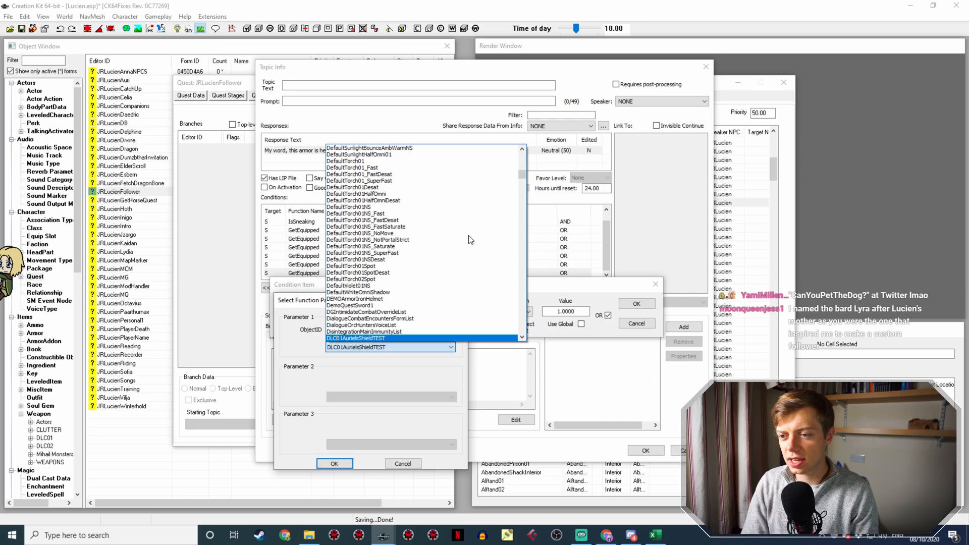
scroll(468, 236, down, 4)
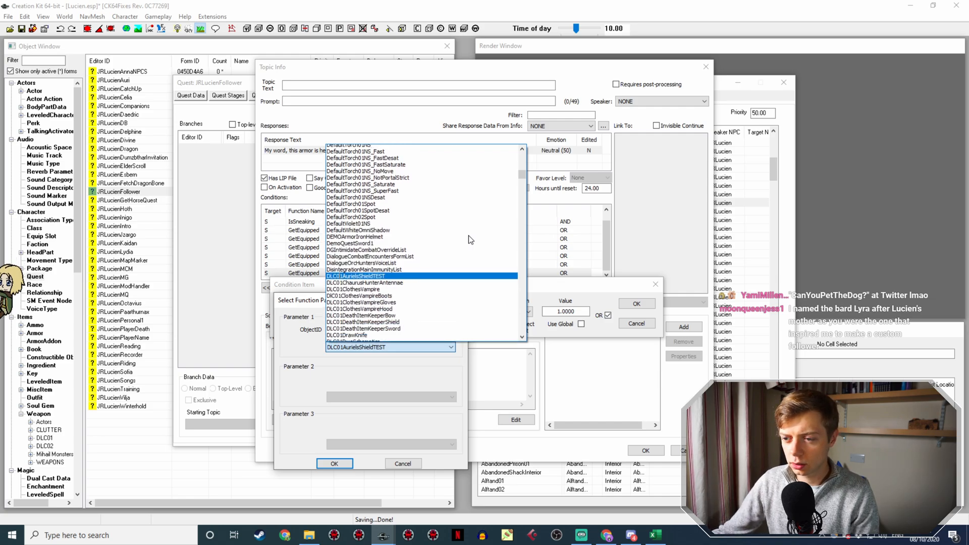
scroll(468, 235, down, 8)
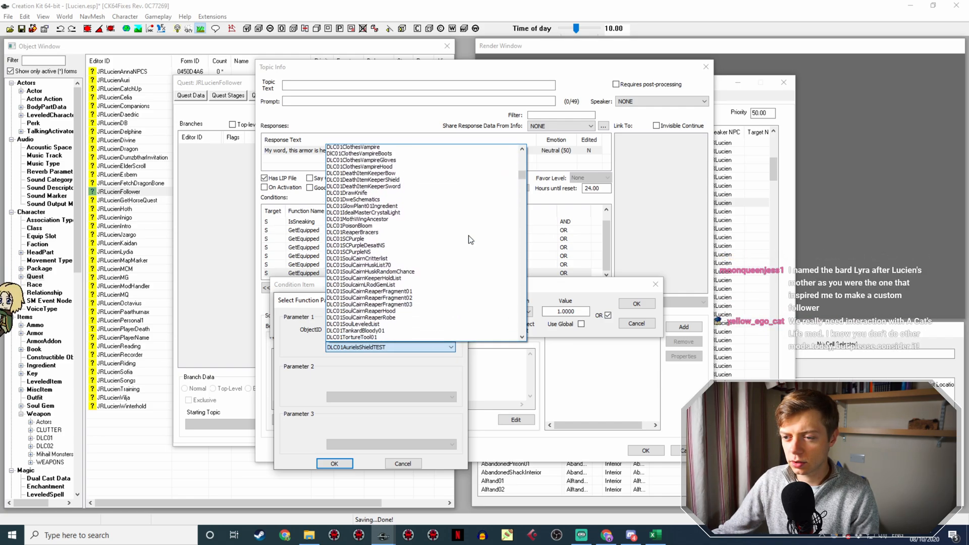
scroll(469, 235, down, 10)
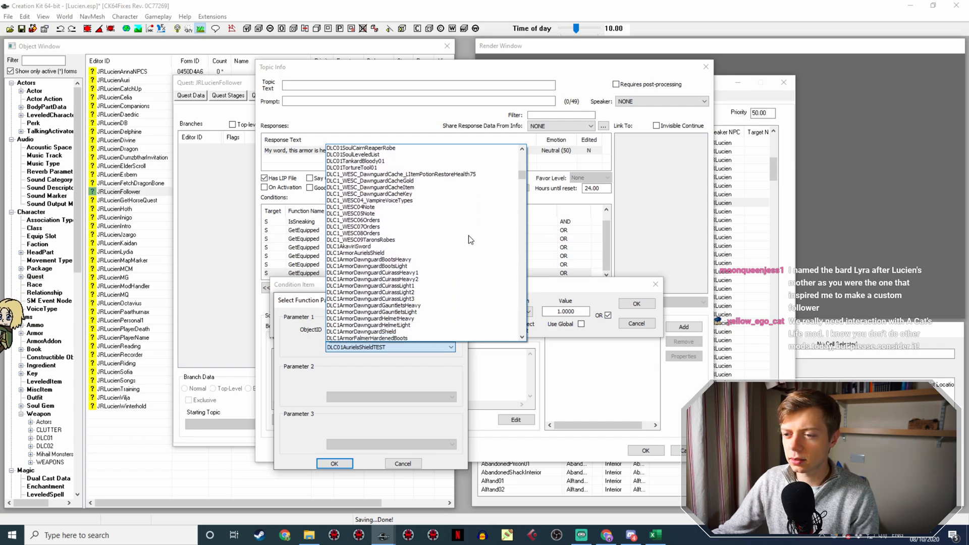
scroll(470, 239, down, 12)
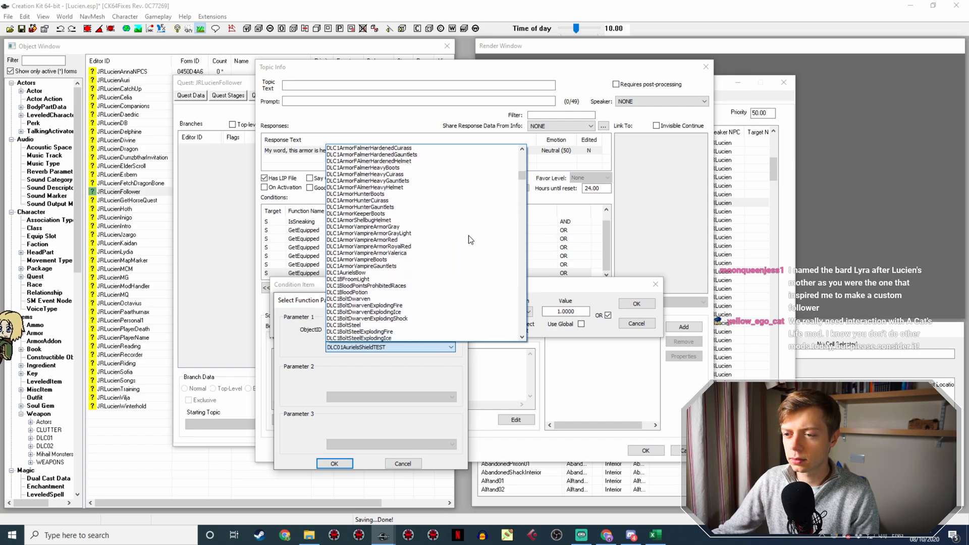
scroll(470, 239, down, 10)
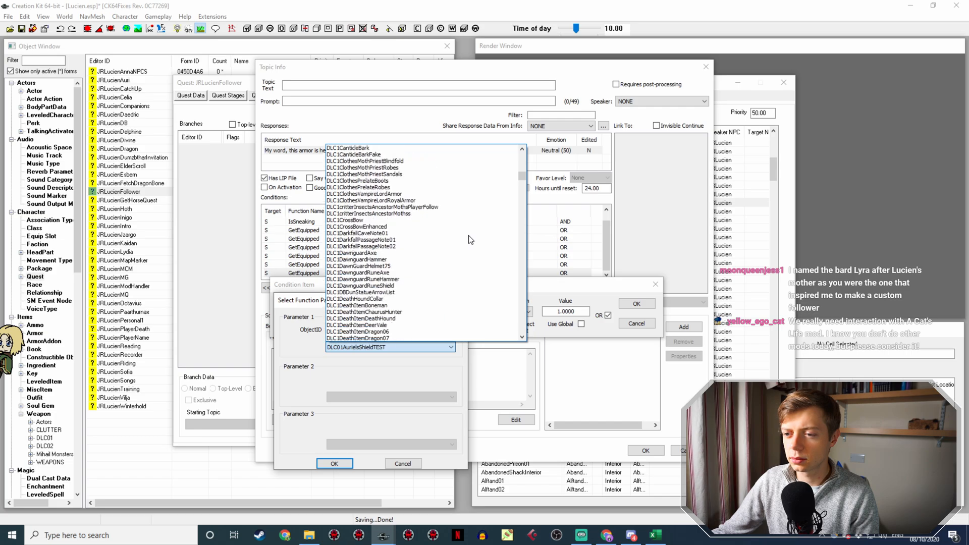
scroll(468, 236, down, 6)
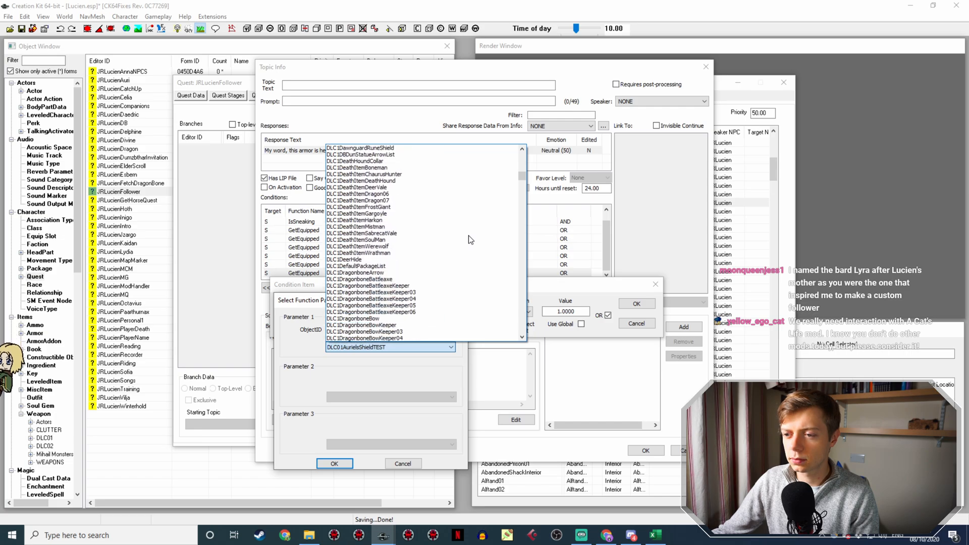
scroll(468, 235, down, 8)
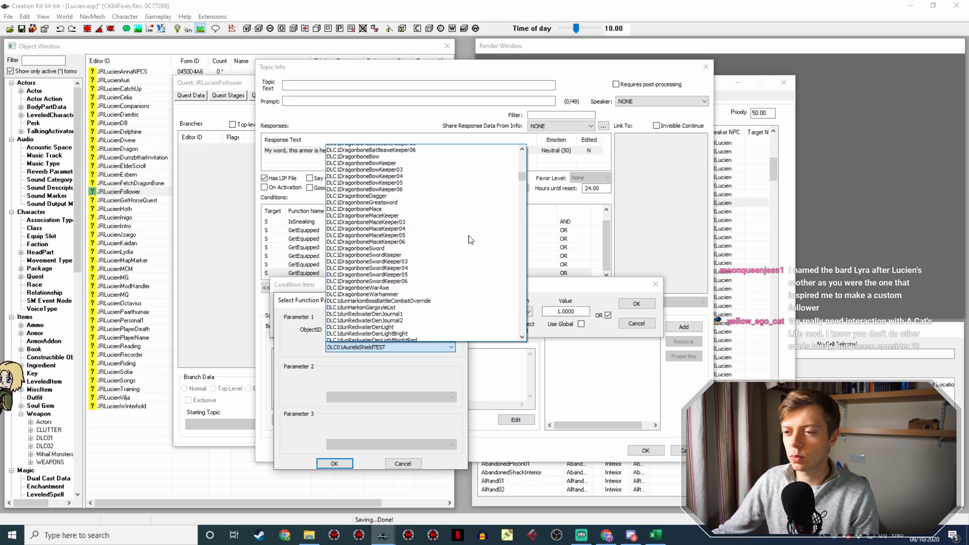
scroll(469, 235, down, 1)
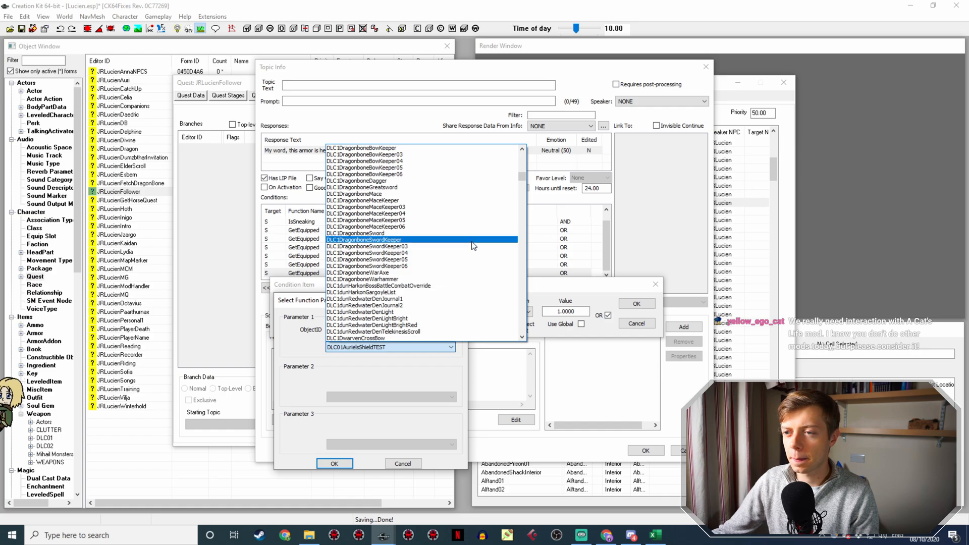
Look through the ArmorDragon entries for a further heavy cuirass in the duplicated GetEquipped condition, and leave the condition unchanged.
click(384, 347)
click(383, 347)
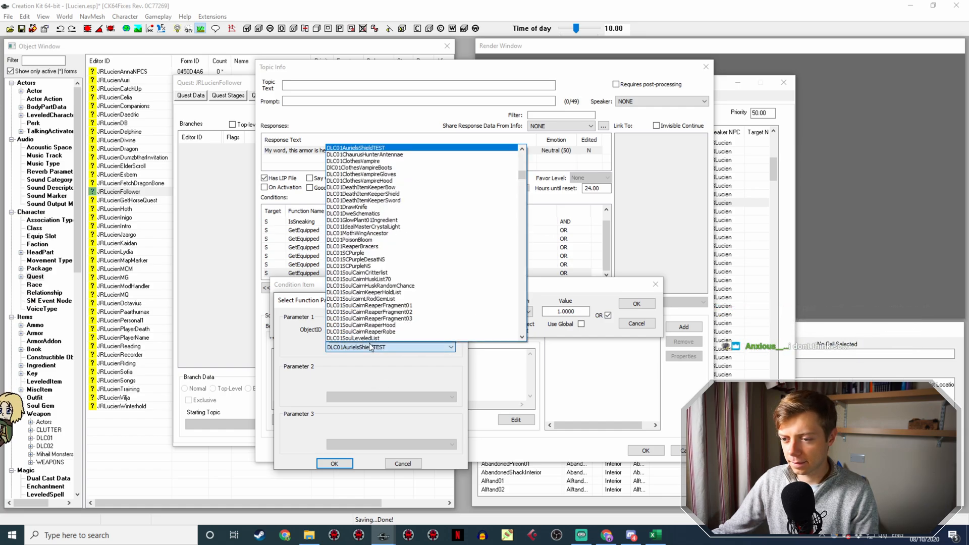
text(armordr)
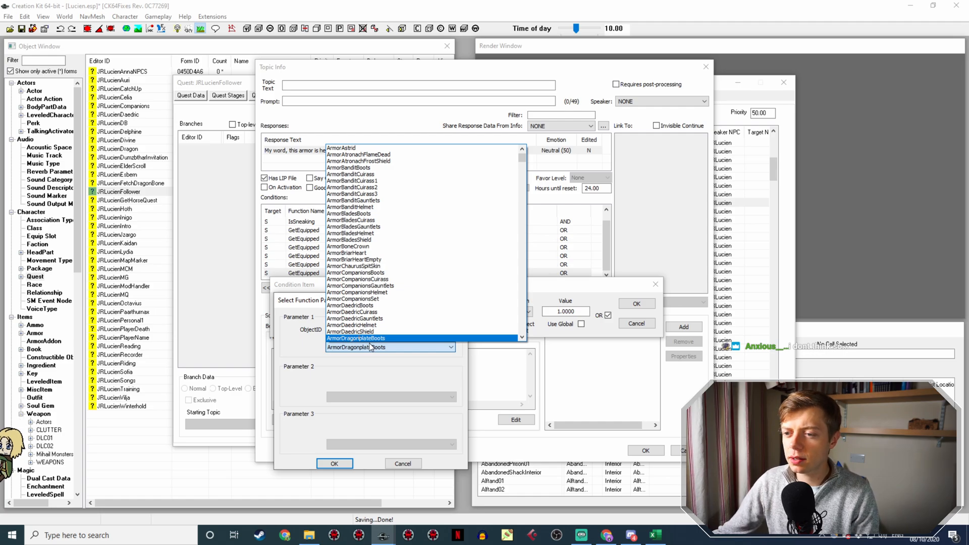
text(sar)
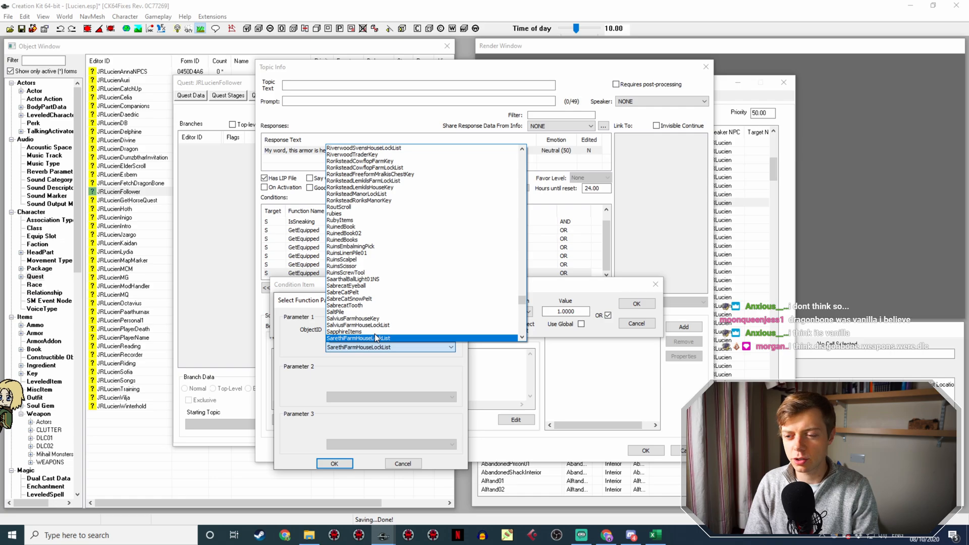
text(armordragons)
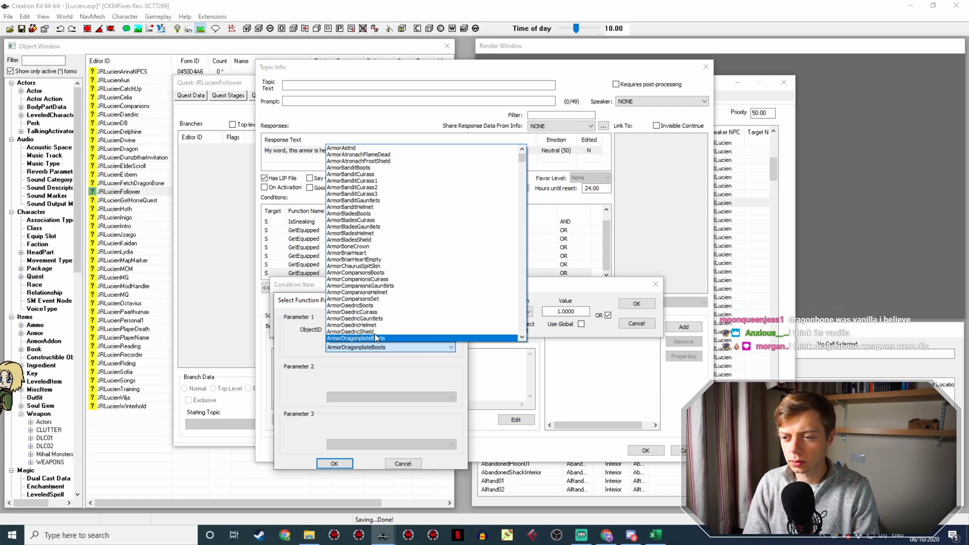
key(Down)
key(Down)
key(Down)
key(Down)
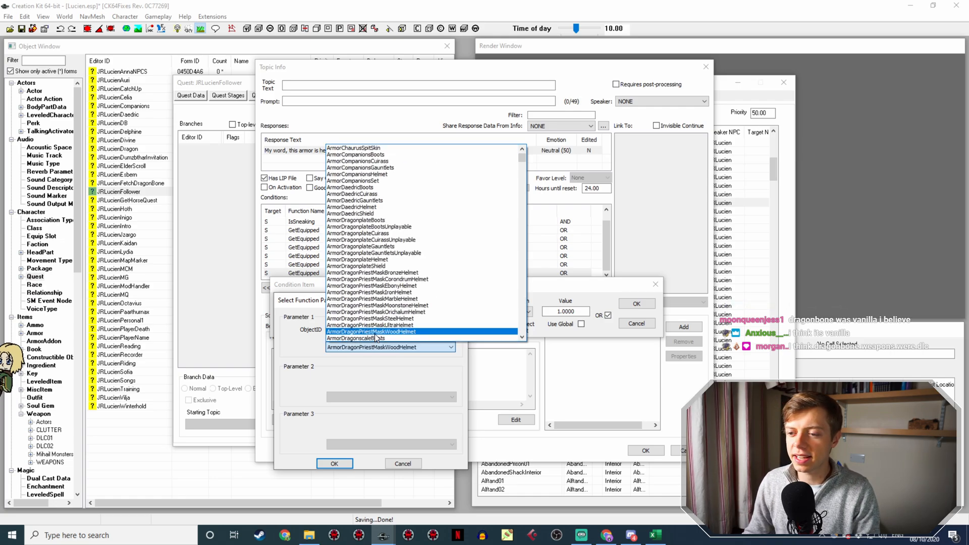
key(Down)
key(Up)
key(Up)
key(Up)
key(Up)
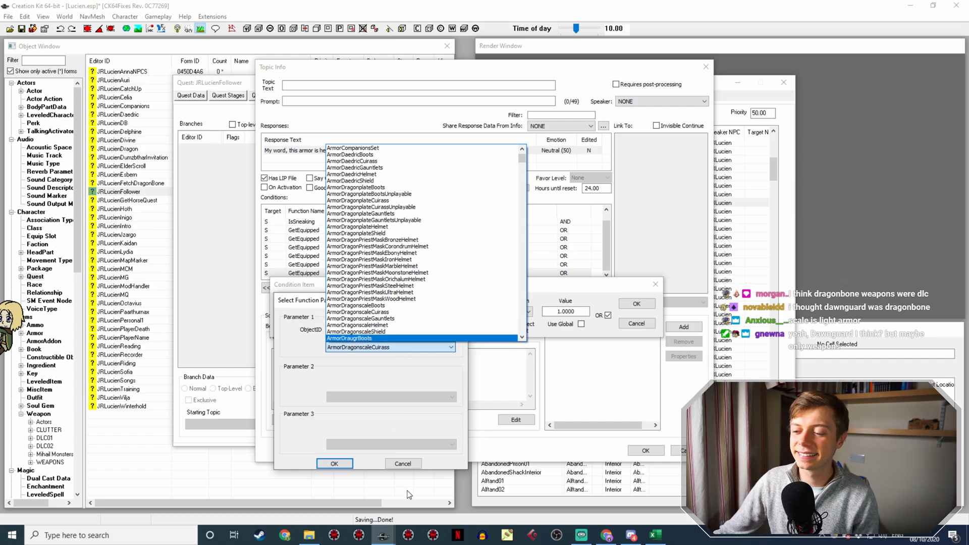
click(407, 460)
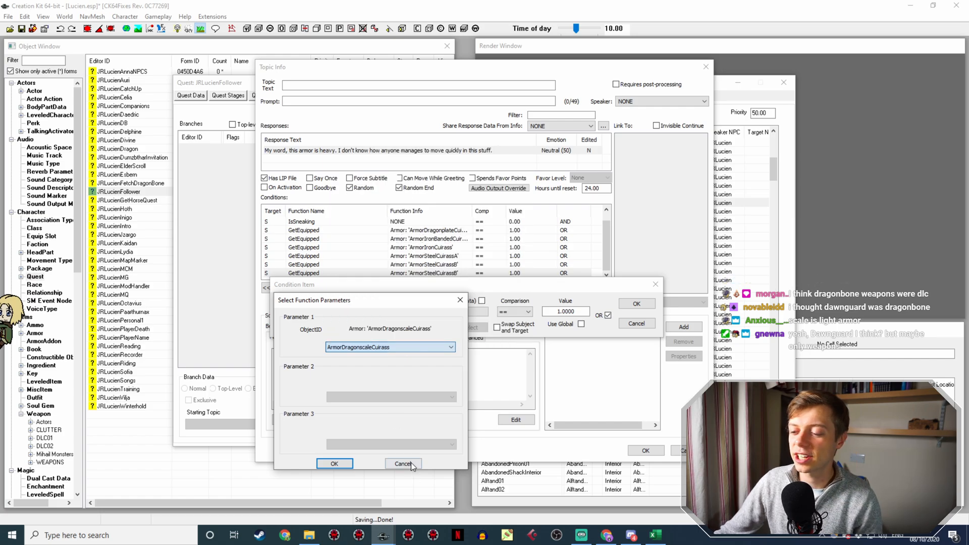
click(636, 323)
Delete the duplicate ArmorSteelCuirassB condition and set the remaining ArmorSteelCuirassB condition to AND instead of OR.
click(451, 273)
key(Delete)
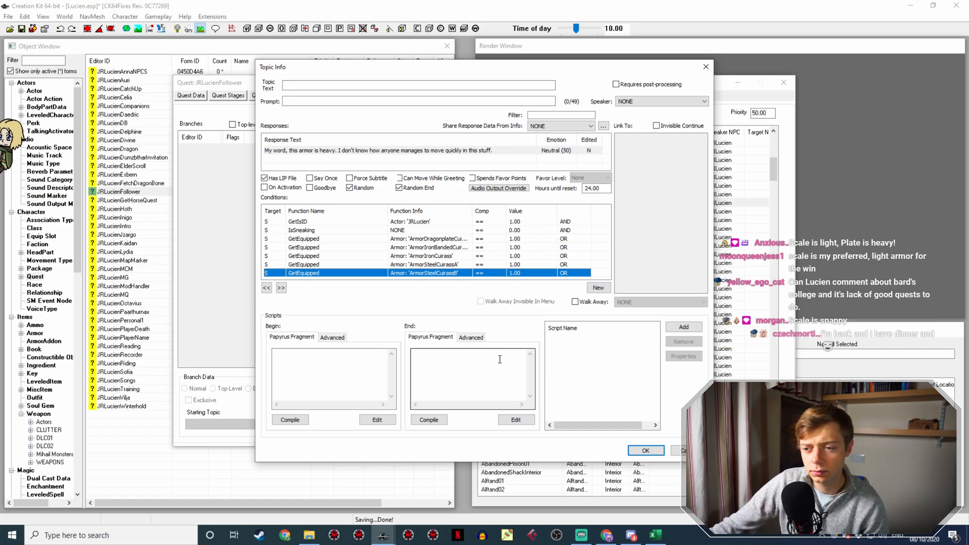
double_click(443, 272)
click(608, 315)
click(636, 303)
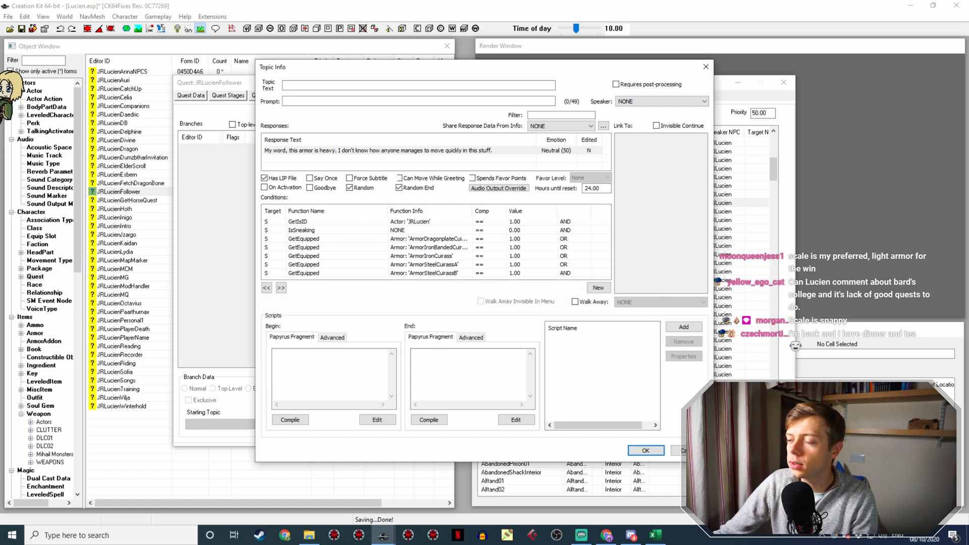
key(Return)
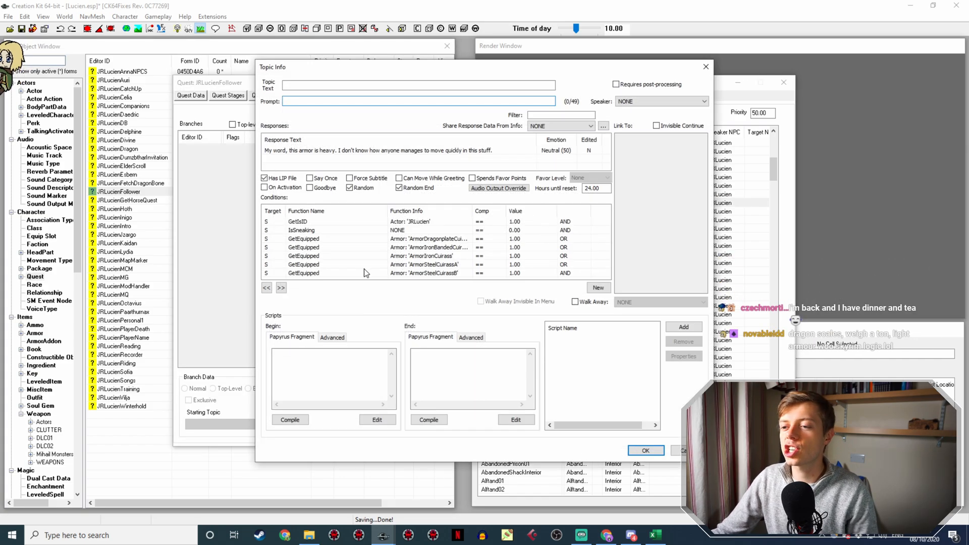
Add a new condition to the heavy armor response using the GetActorValue function.
right_click(299, 278)
click(328, 282)
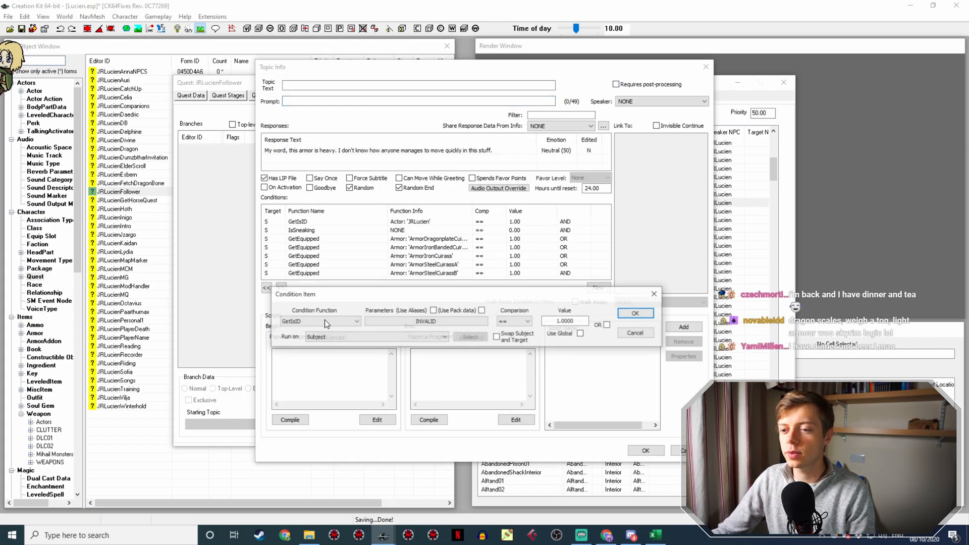
click(323, 321)
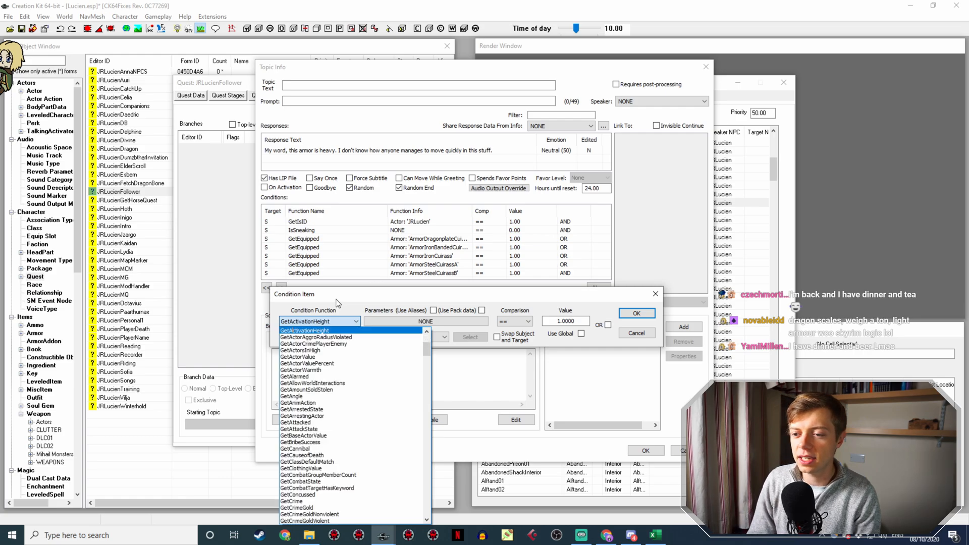
key(Down)
key(Down)
key(Down)
key(Down)
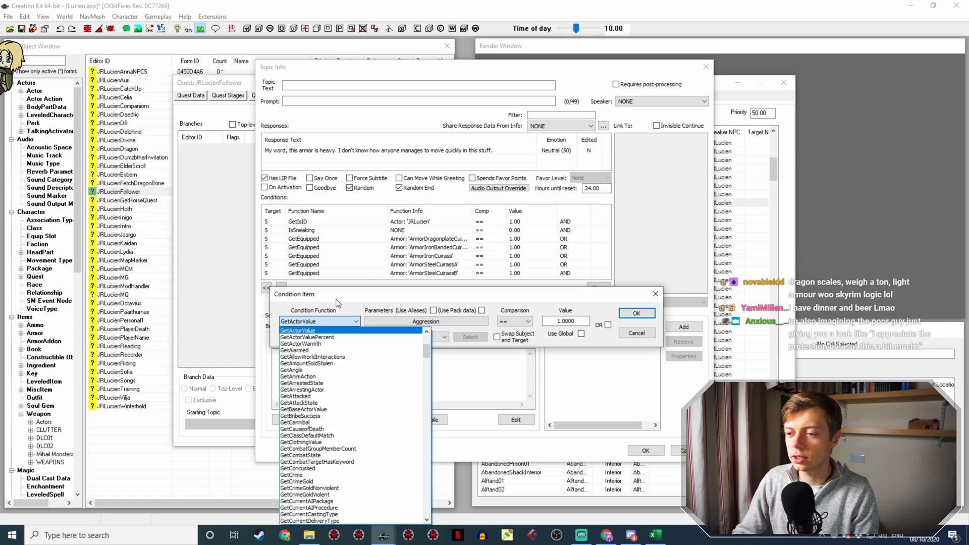
key(Return)
Set the GetActorValue condition's actor value parameter to HeavyArmor.
click(434, 320)
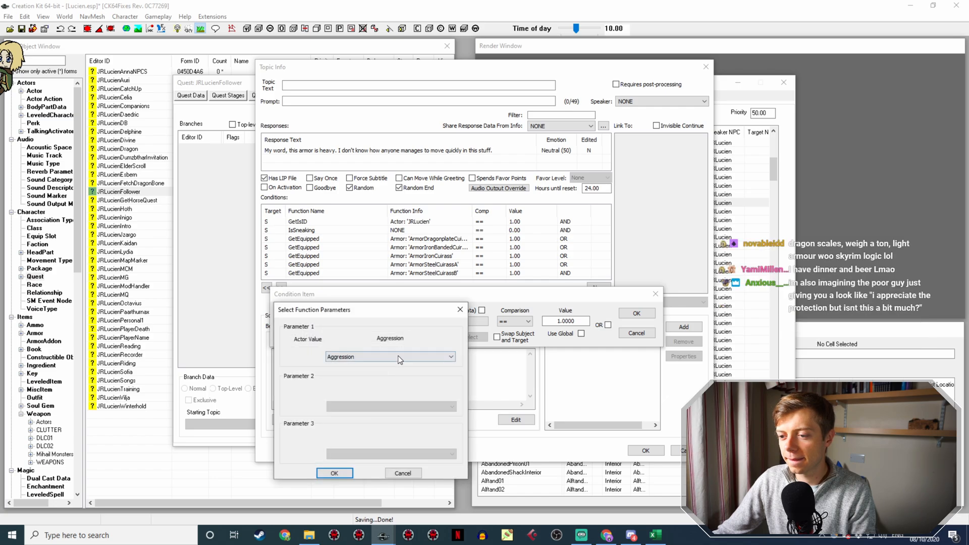
click(398, 356)
text(heavy)
key(Return)
key(Return)
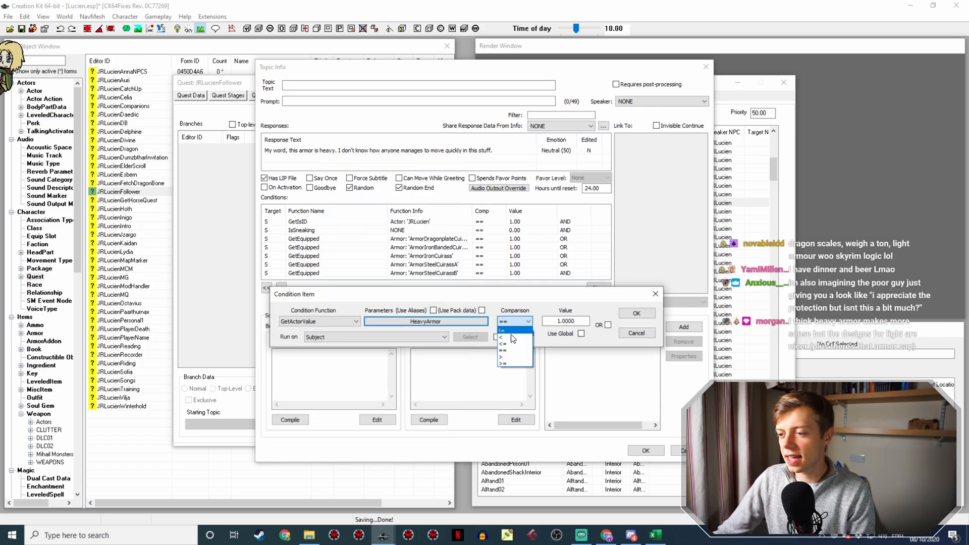
Set the HeavyArmor condition's comparison to less than 30 and place it directly below the IsSneaking condition.
click(514, 337)
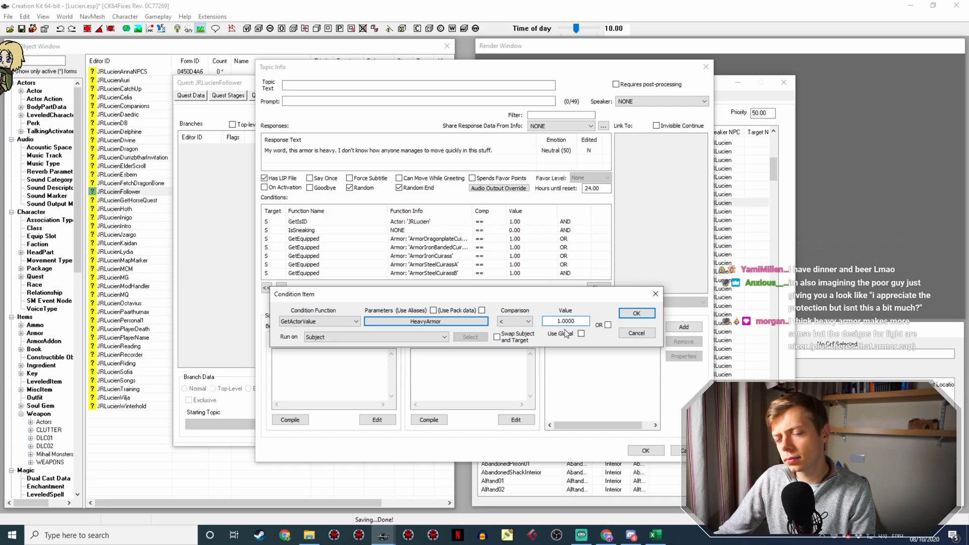
key(BackSpace)
text(30)
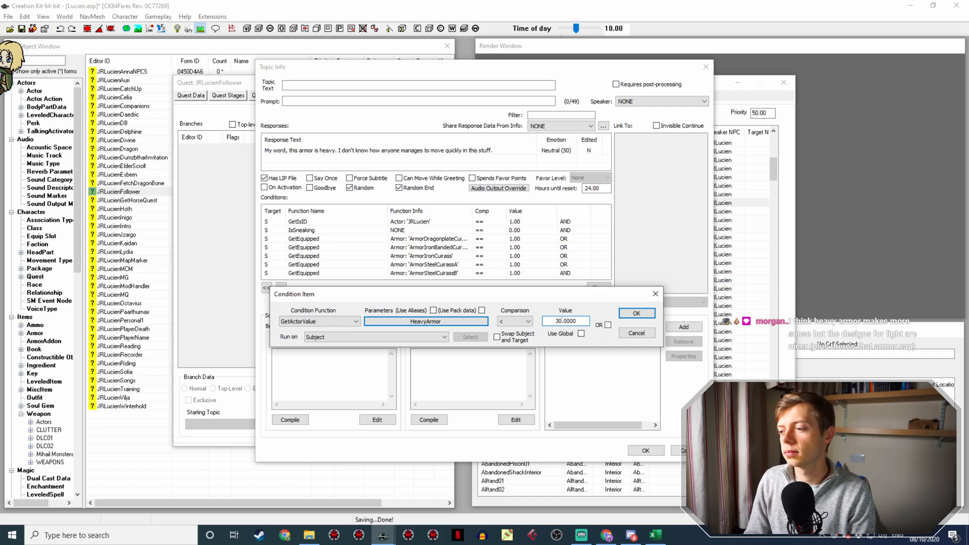
key(Return)
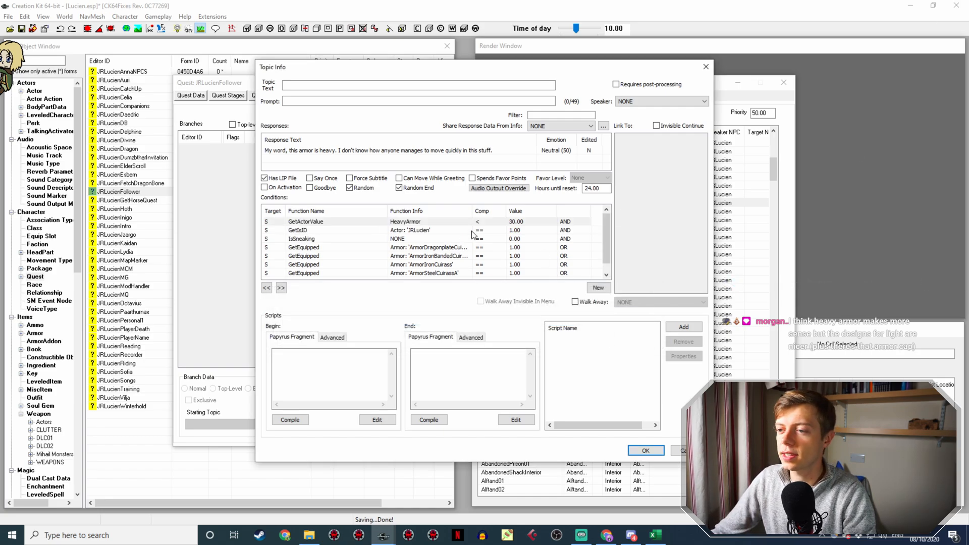
drag(487, 227, 500, 238)
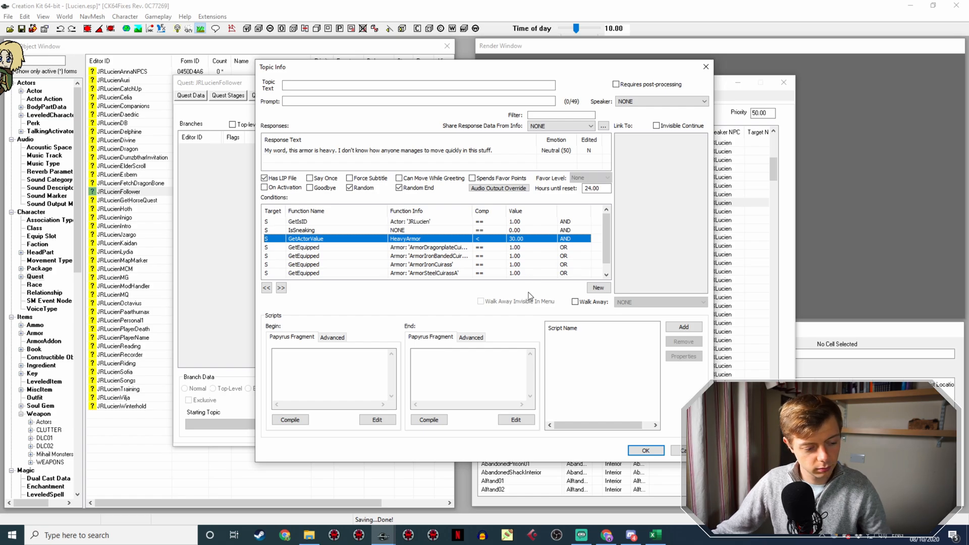
Confirm the response and quest changes, and reopen the JRLucienFollower quest.
click(646, 450)
click(721, 430)
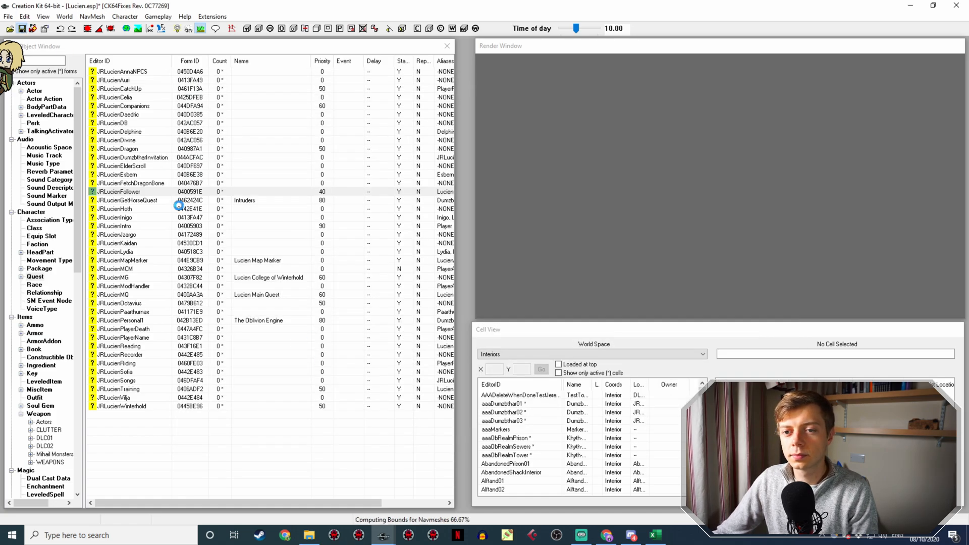
double_click(143, 191)
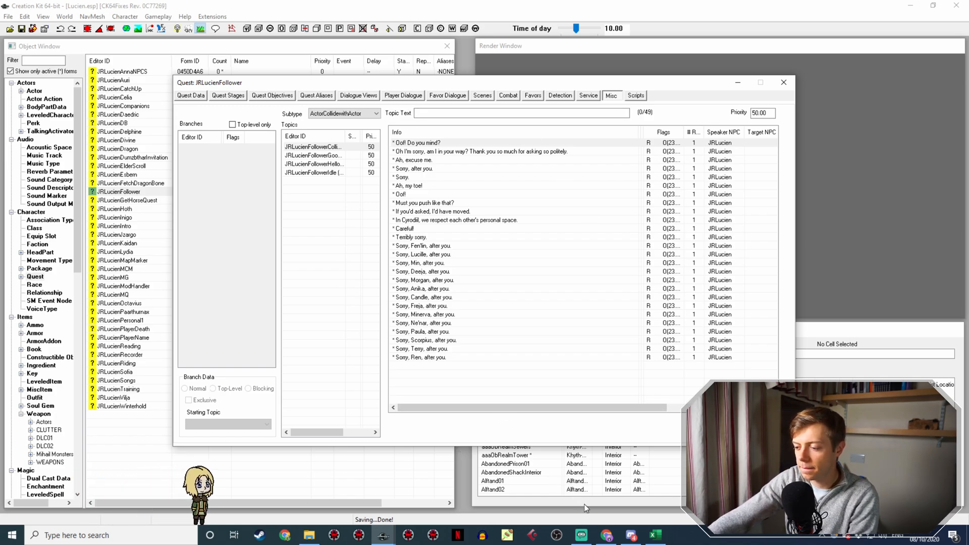
Switch to Chrome and search Google for "skyrim creation kit iscooking".
click(606, 535)
text(sky)
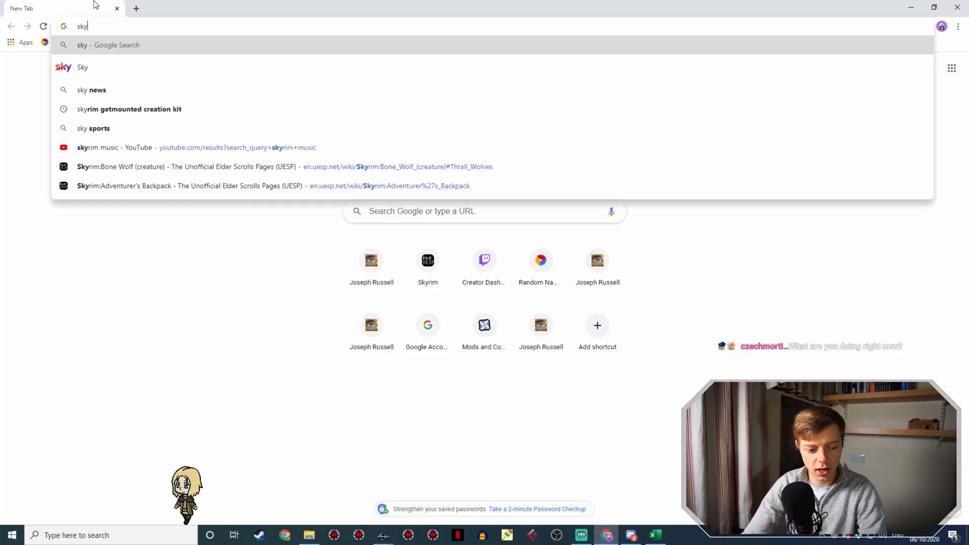
text(rim creatio)
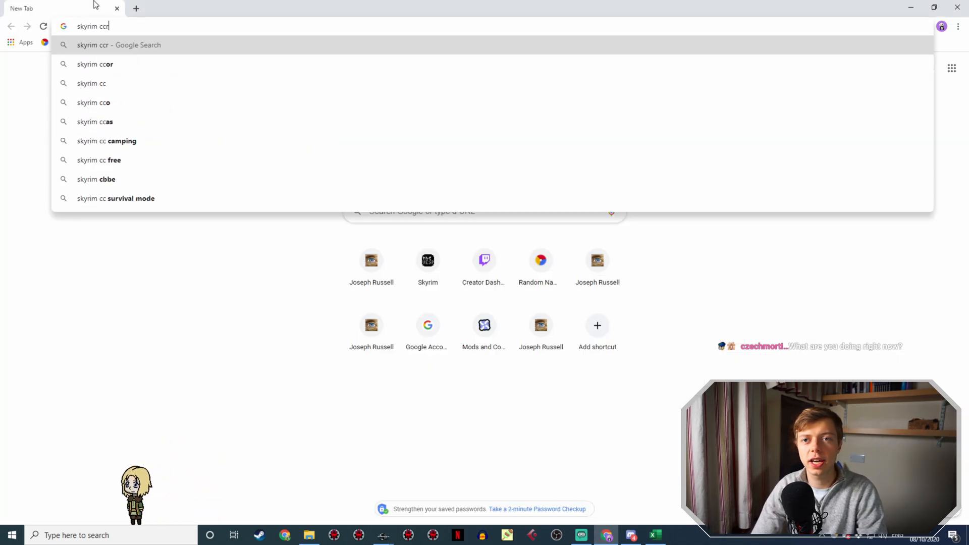
text(n kit )
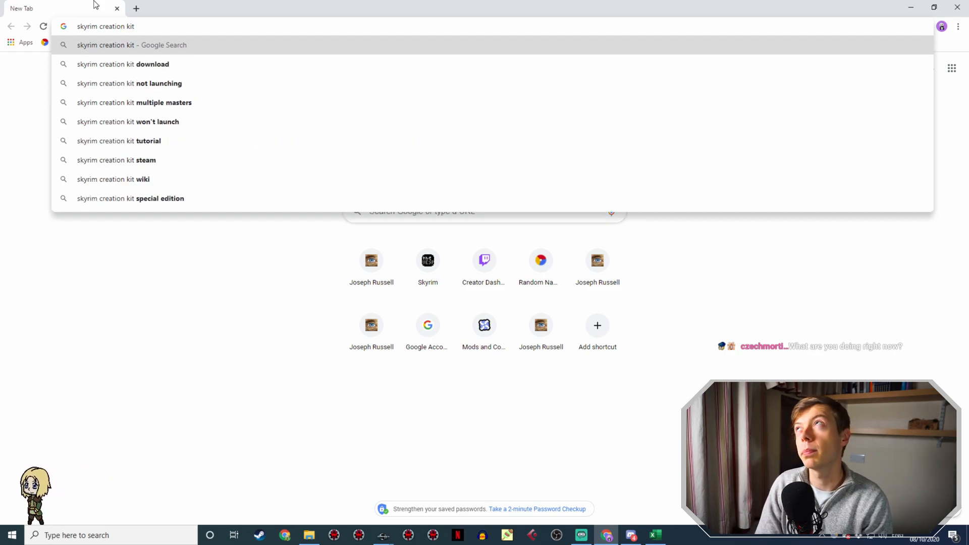
text(isco)
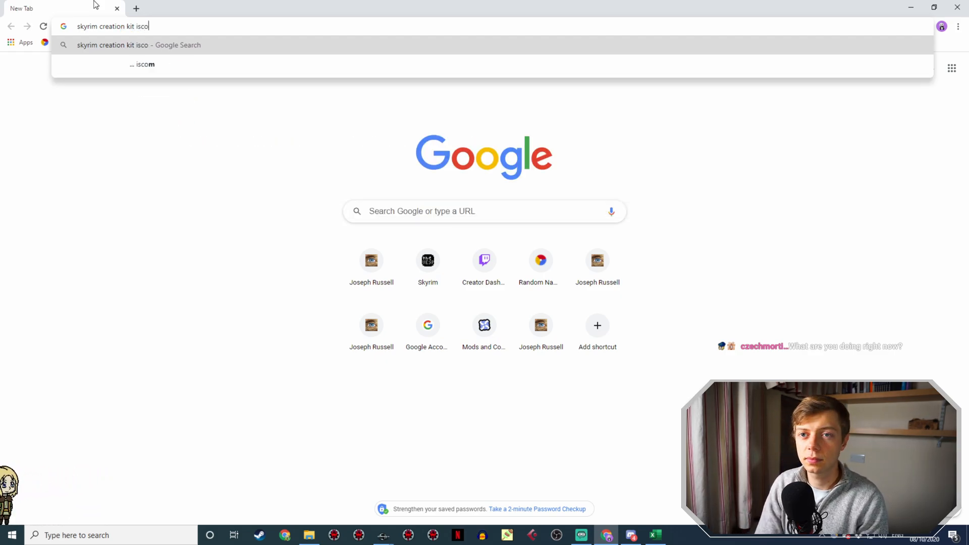
text(oking)
key(Return)
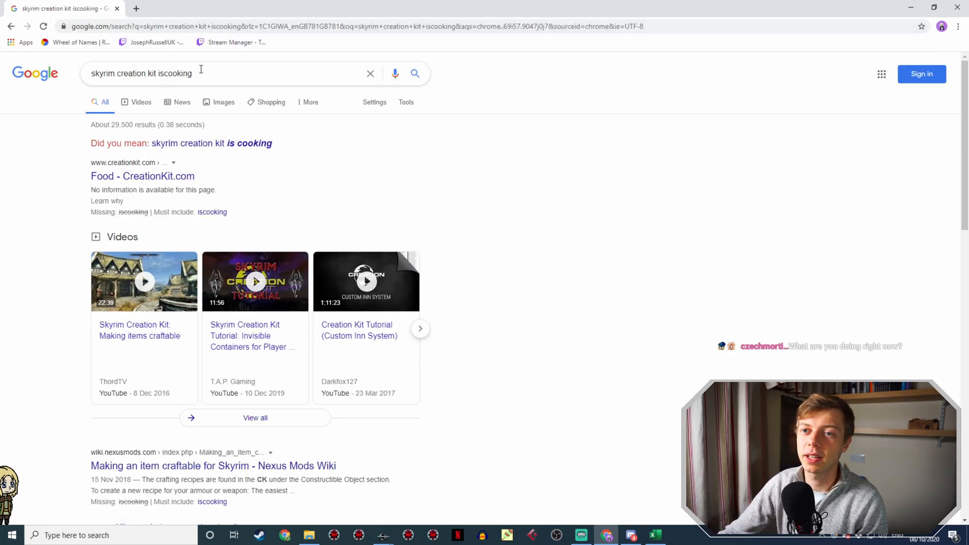
Search for "skyrim creation kit furniture type" and examine the Creation Kit wiki's Furniture page.
text(furnit)
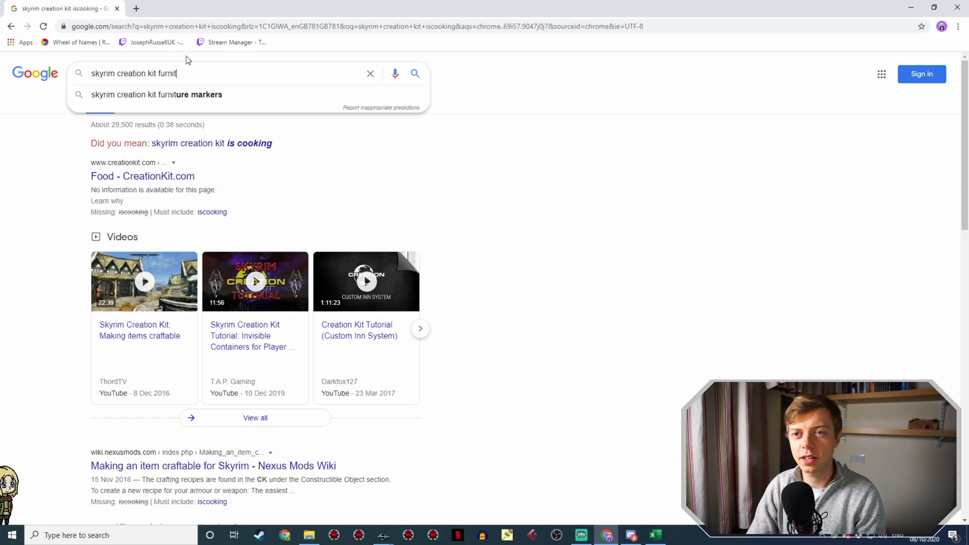
text(ure type)
key(Return)
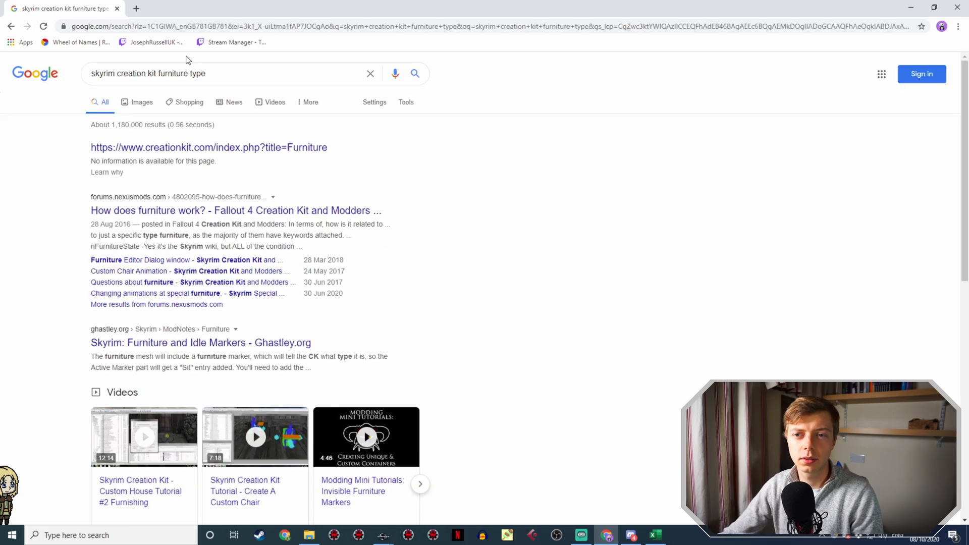
click(230, 149)
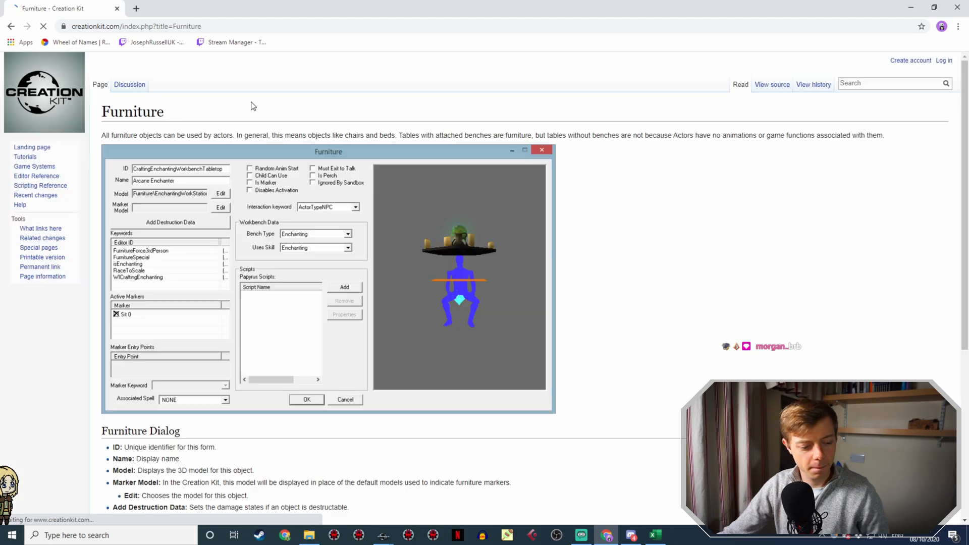
scroll(204, 279, down, 5)
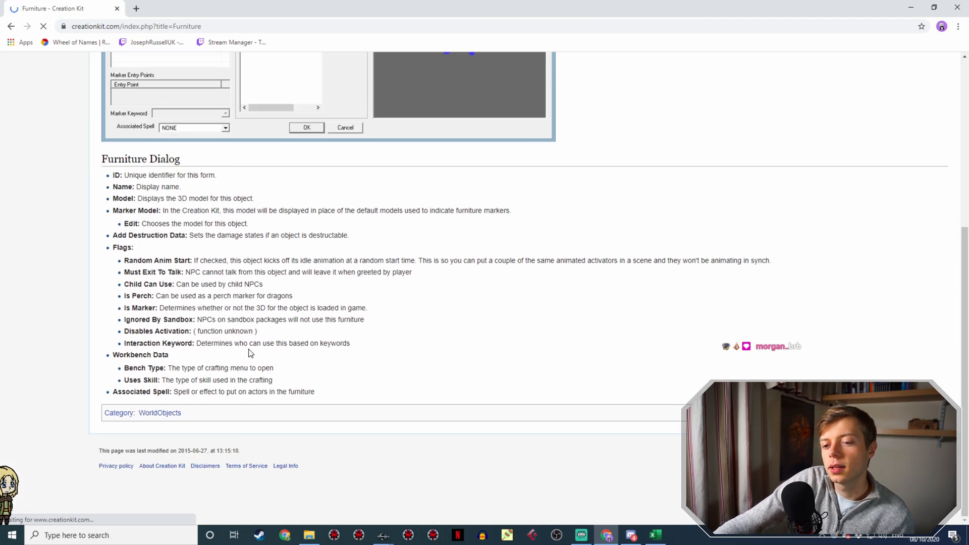
scroll(263, 356, up, 5)
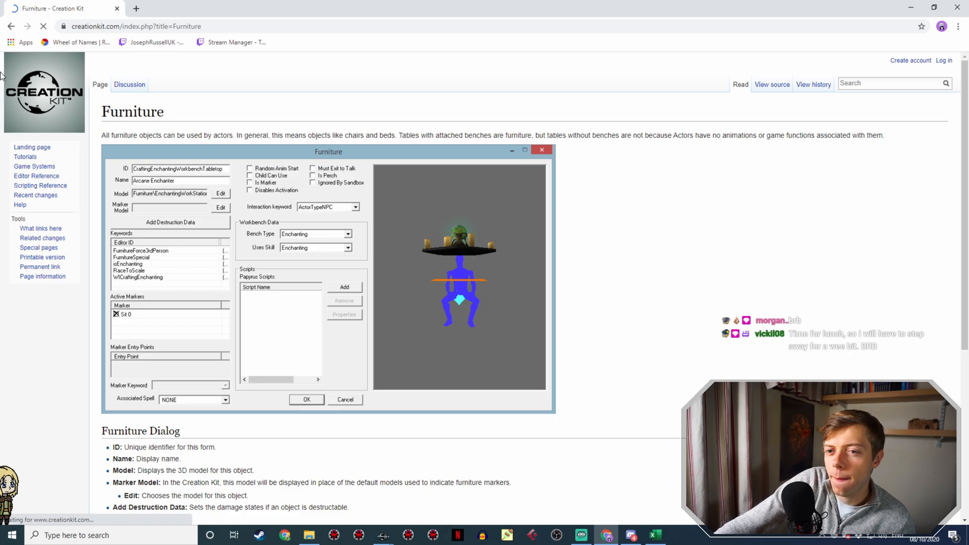
Return to the search results and refine the query to "skyrim creation kit using furniture type".
click(12, 27)
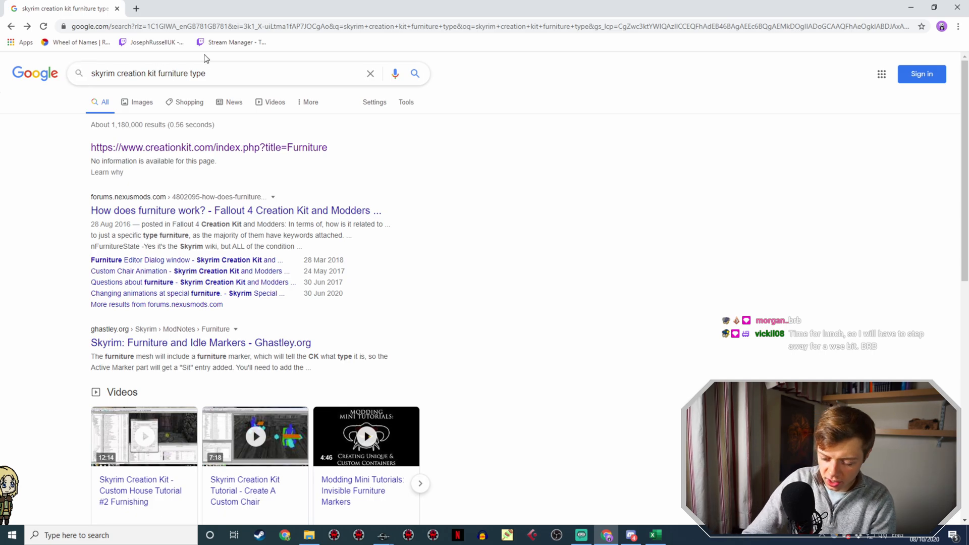
text(ing)
key(Return)
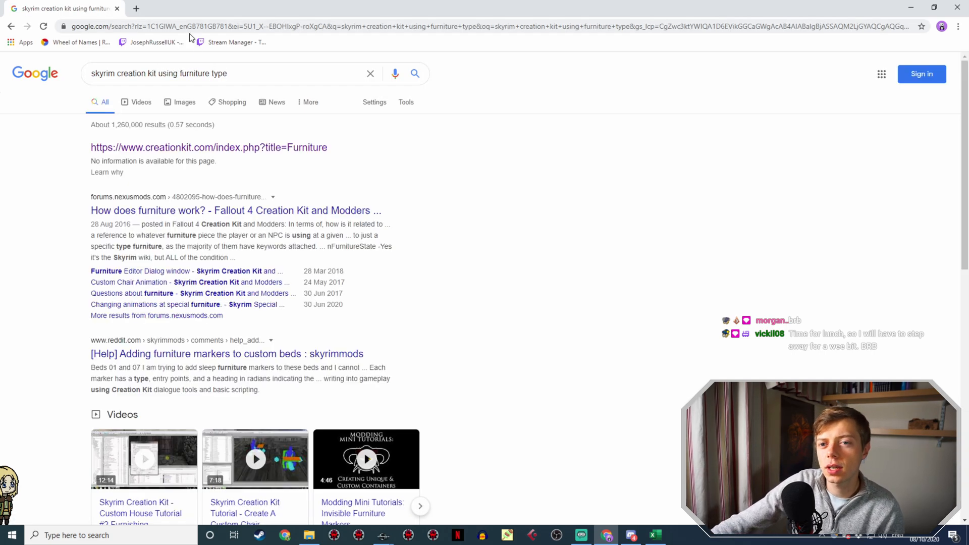
Search Google for "skyrim creation kit conditions" and open the CreationKit.com Condition Functions page.
triple_click(253, 73)
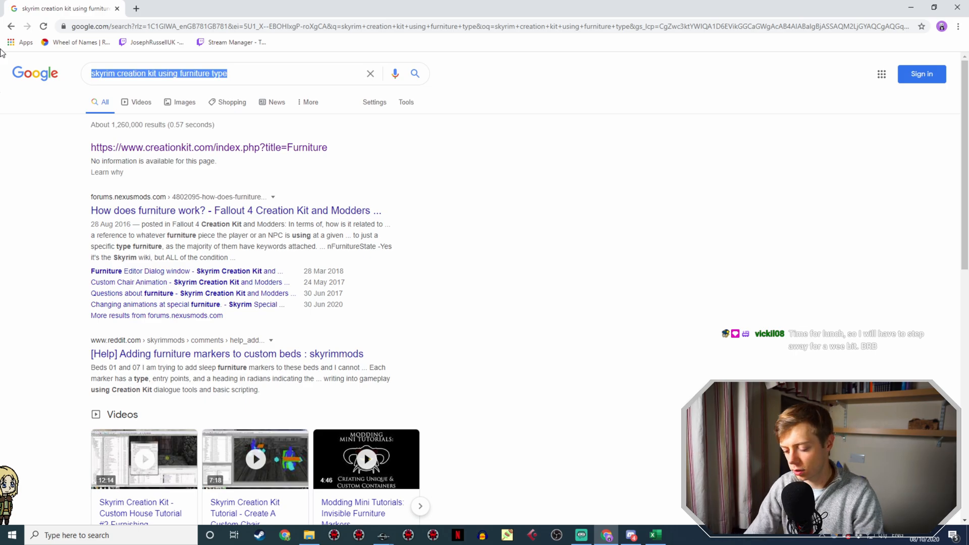
text(skyrim creation k)
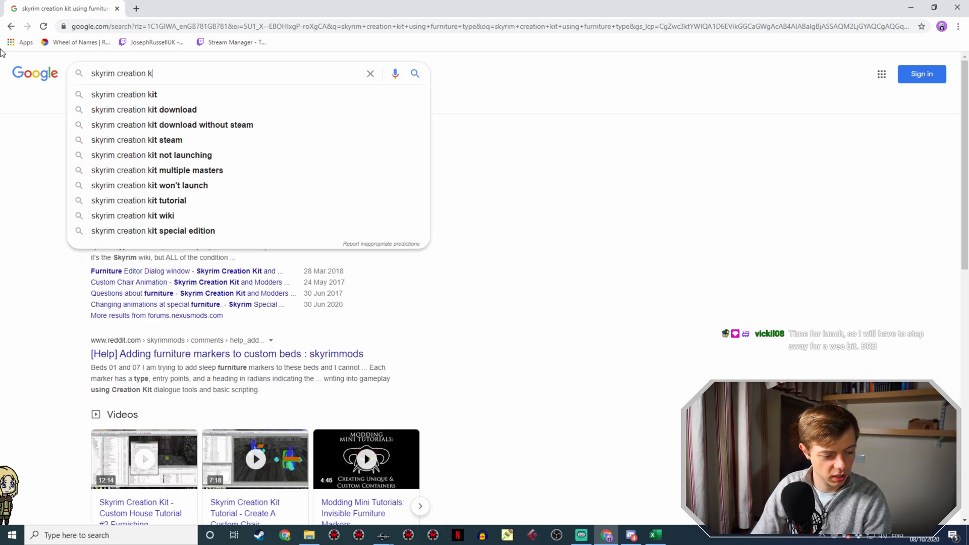
text(it coniditions)
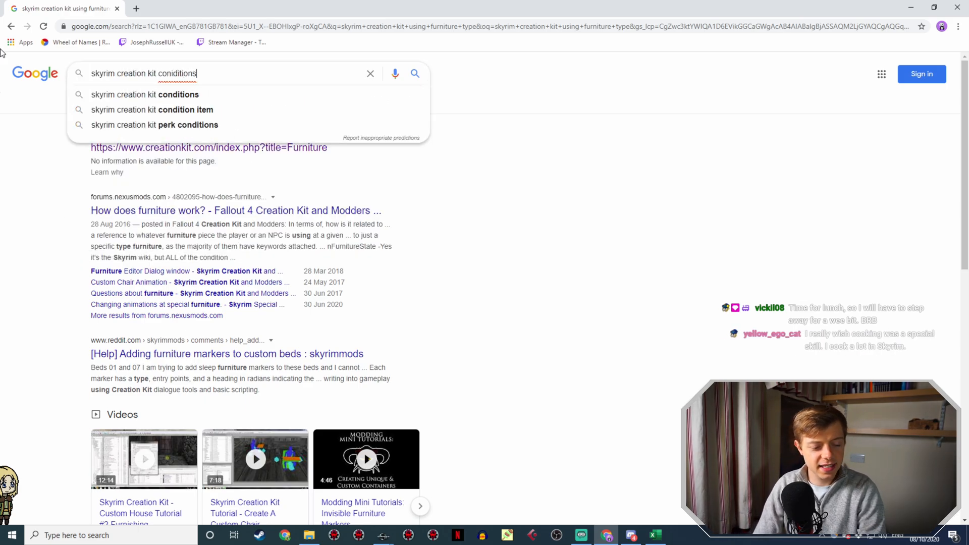
key(Down)
key(Return)
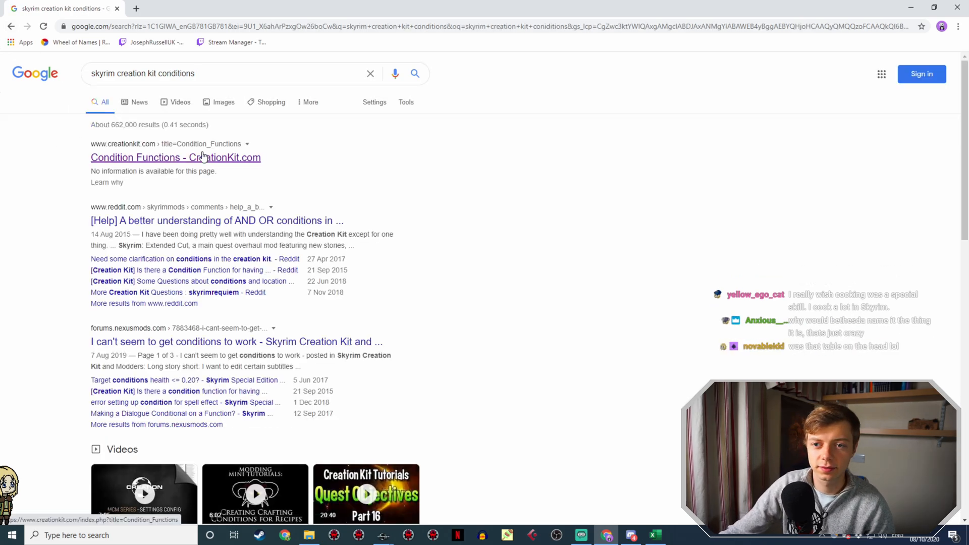
click(203, 157)
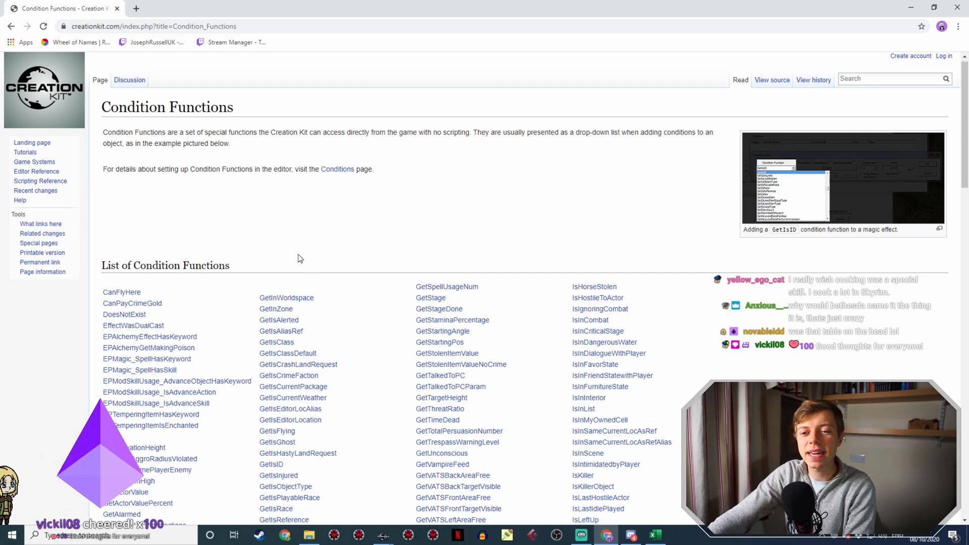
Find "furni" in the list of condition functions and view the IsFurnitureAnimType page in a separate tab.
scroll(322, 274, down, 3)
key(ctrl+f)
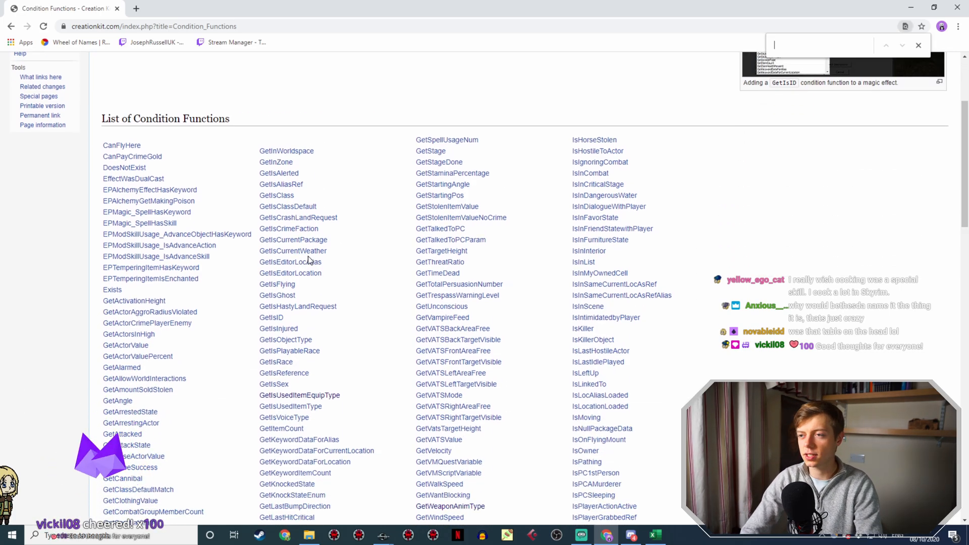
text(furni)
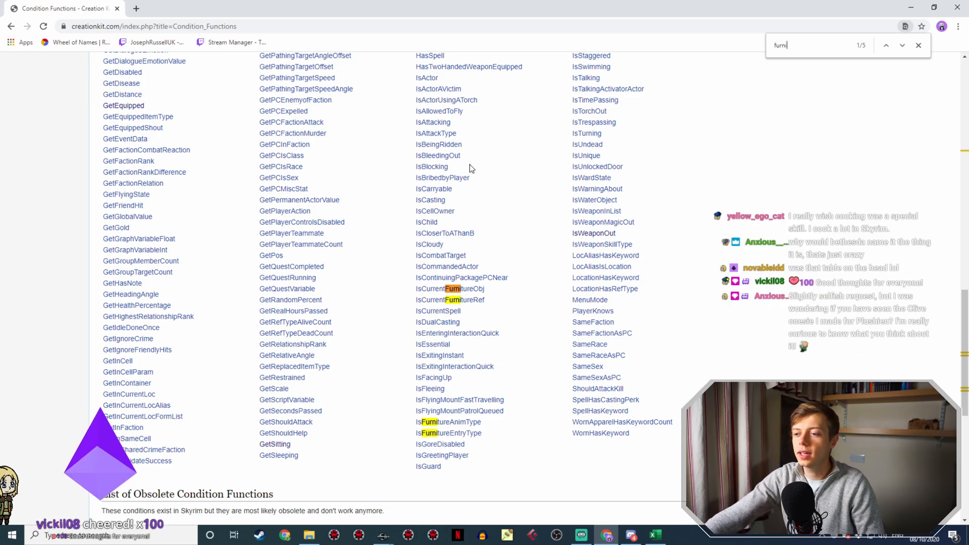
right_click(460, 432)
click(484, 440)
scroll(534, 399, up, 1)
scroll(534, 398, up, 10)
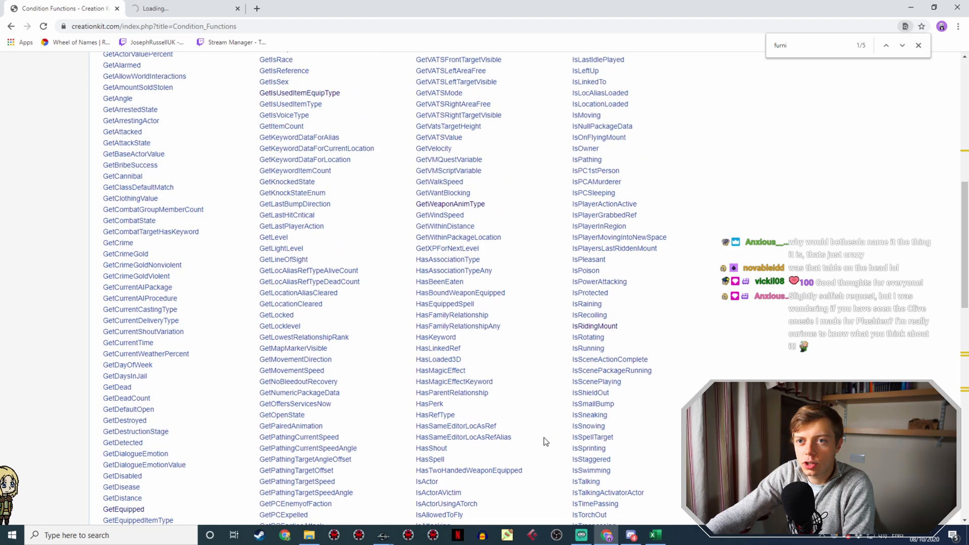
click(160, 8)
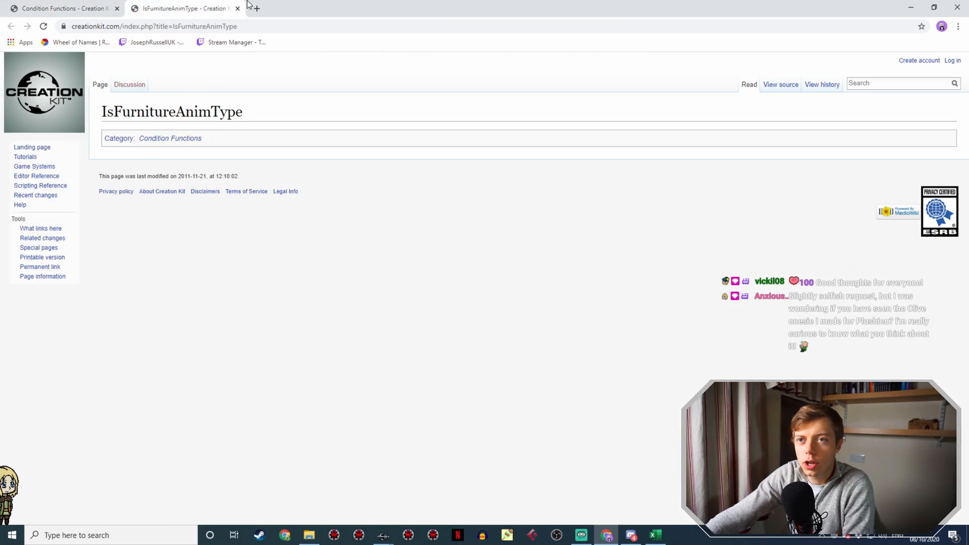
Return to the Condition Functions list and view the IsCurrentFurnitureObj page in a separate tab.
click(101, 8)
scroll(586, 372, down, 10)
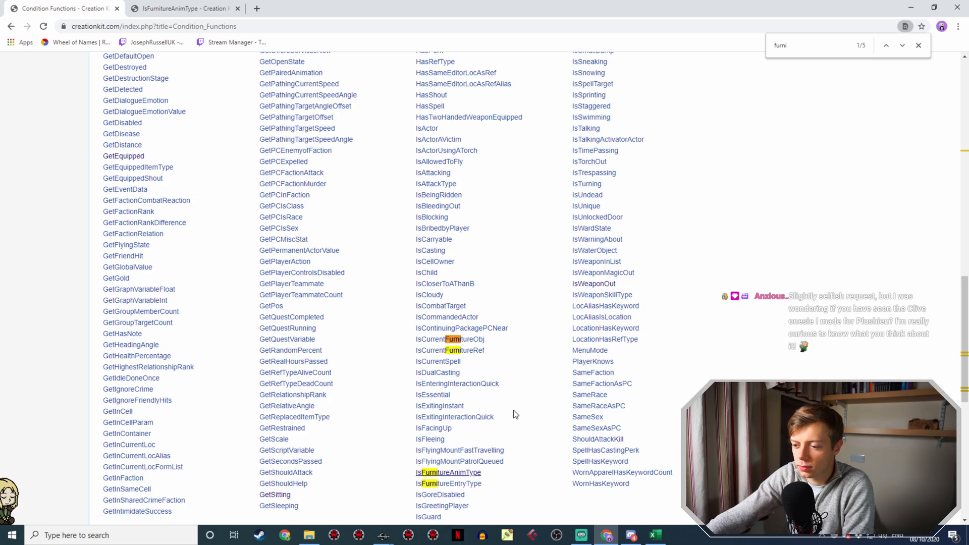
right_click(472, 339)
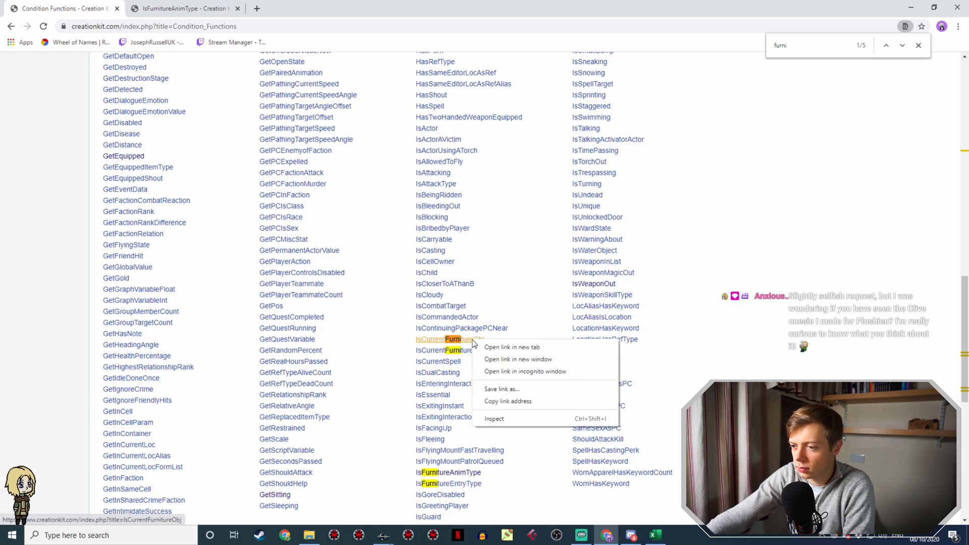
click(535, 347)
click(269, 6)
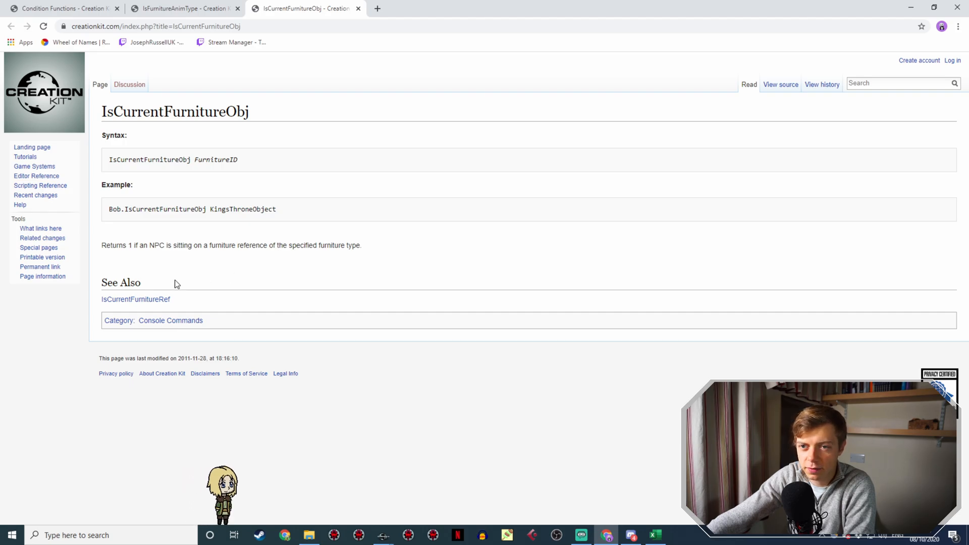
Compare the related IsCurrentFurnitureRef page with IsCurrentFurnitureObj, ending on the IsCurrentFurnitureObj page.
right_click(142, 302)
click(162, 305)
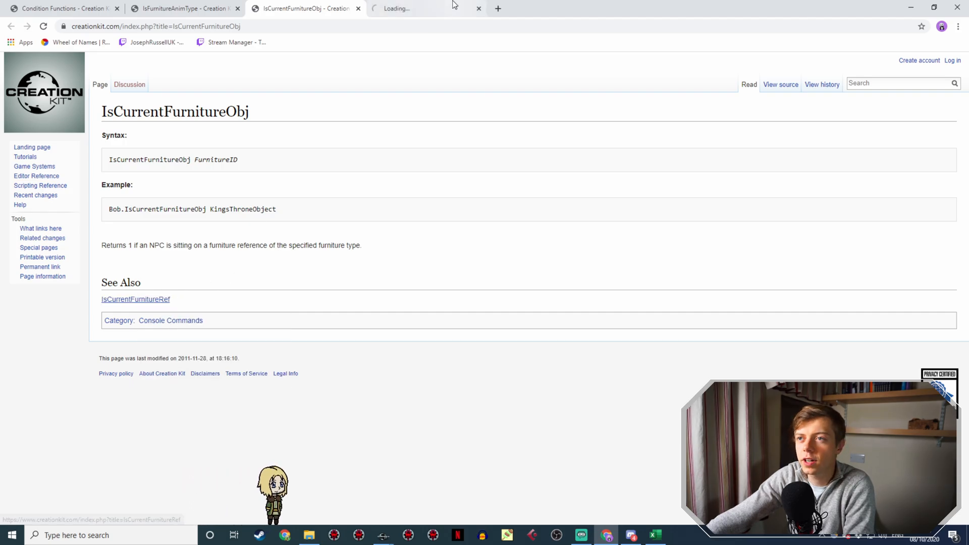
click(447, 8)
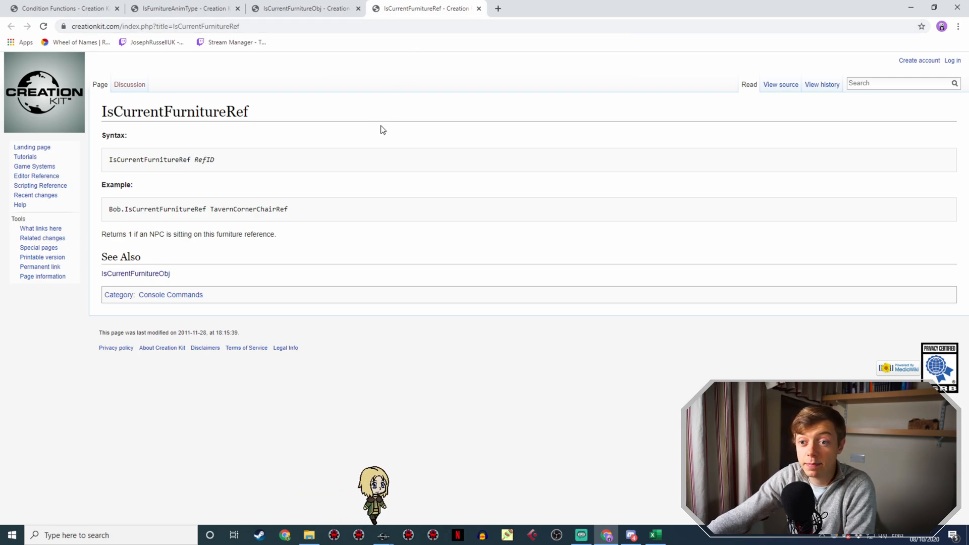
click(305, 12)
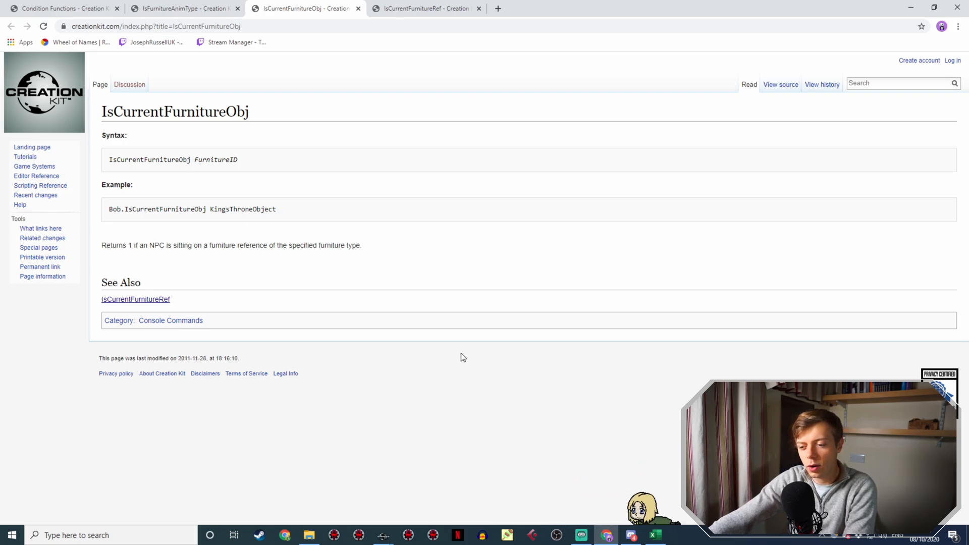
Launch SSEEdit, deselect all modules, load only Inigo.esp with its masters, and dismiss the startup tip.
click(334, 536)
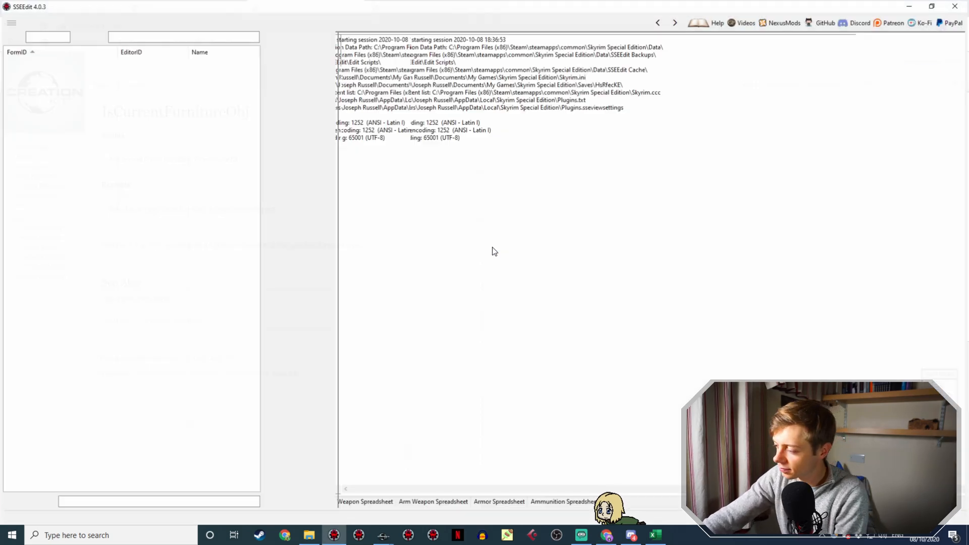
right_click(358, 147)
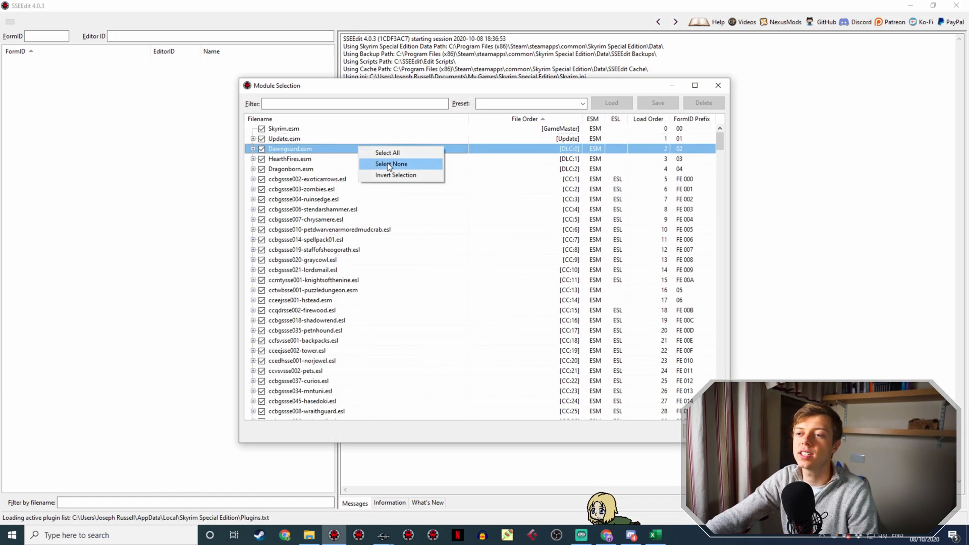
click(385, 164)
text(inigo)
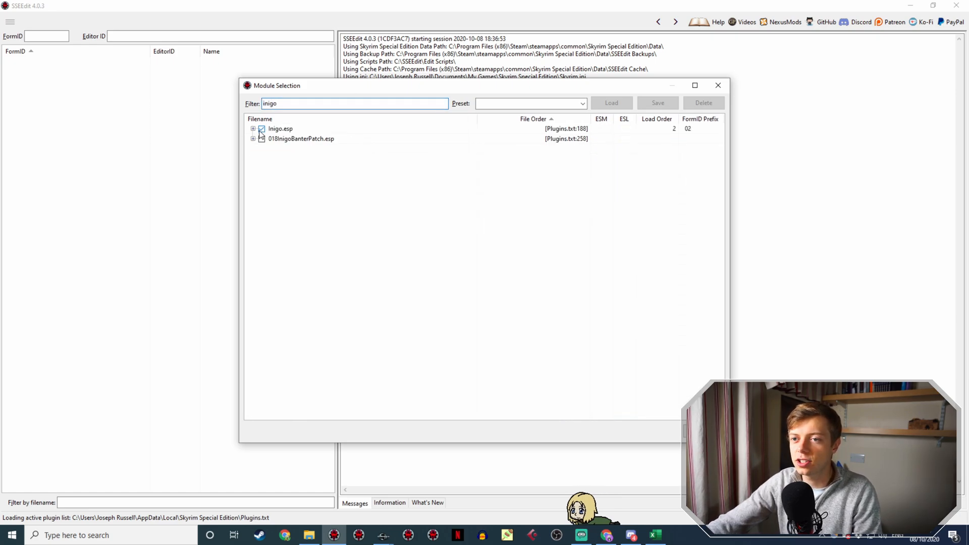
click(686, 431)
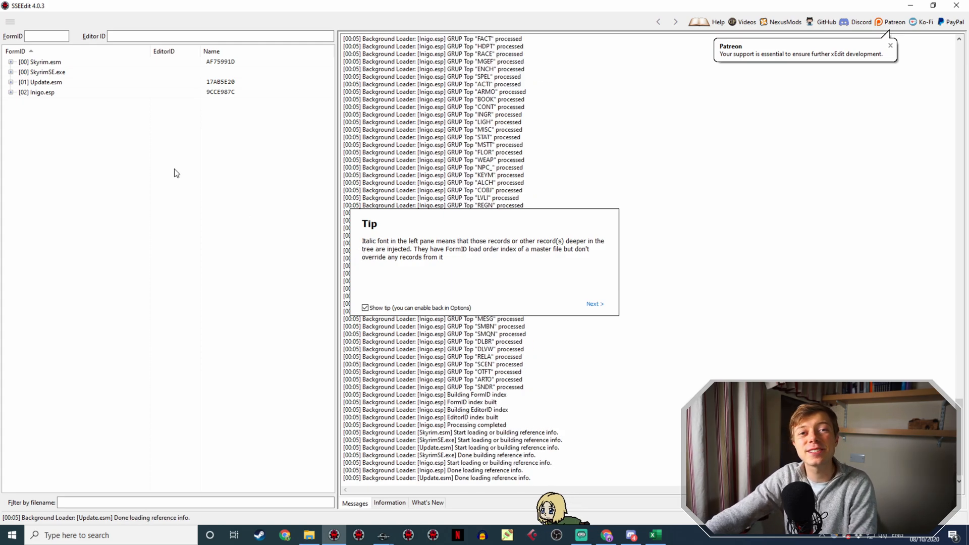
click(569, 306)
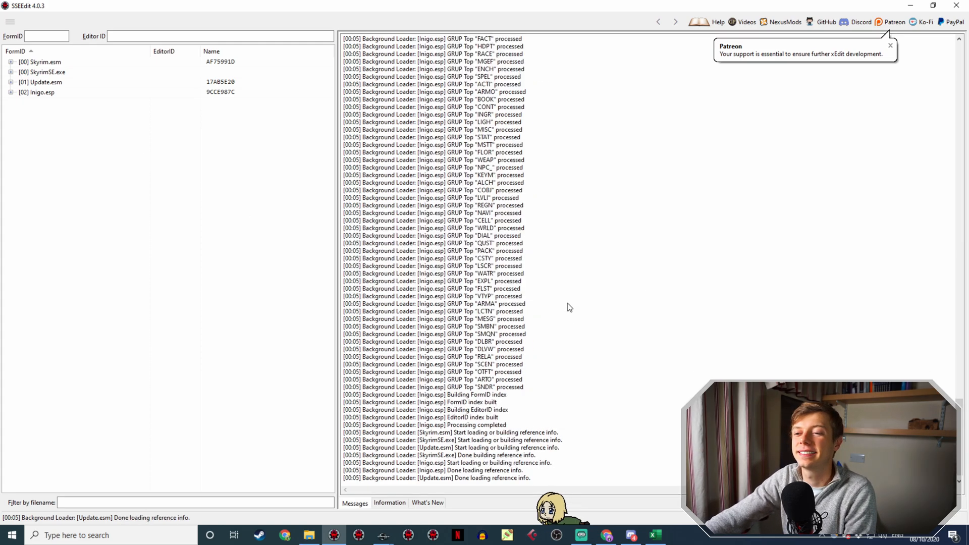
Expand Inigo.esp's Dialog Topic group and check the first unnamed topics for their subtypes, through 0200184D.
click(10, 92)
scroll(72, 148, down, 1)
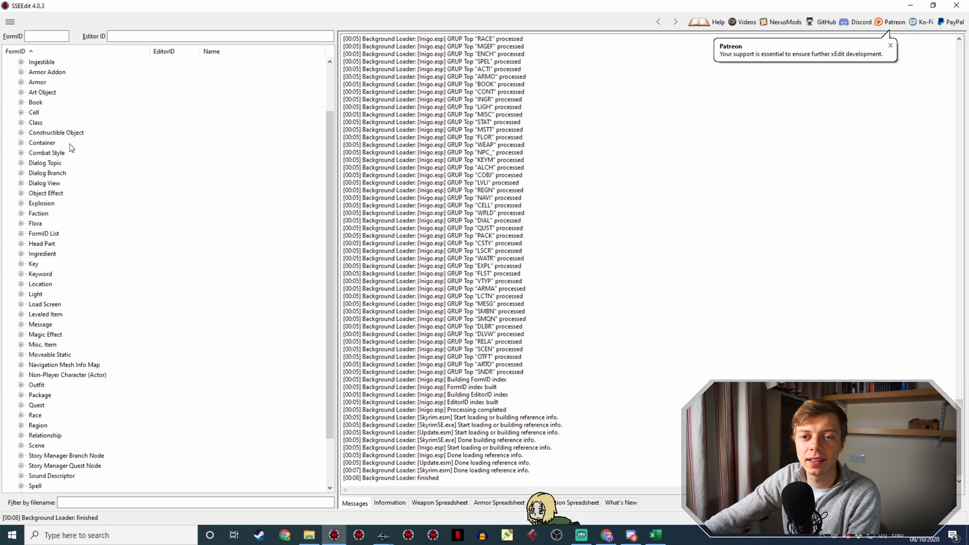
click(21, 163)
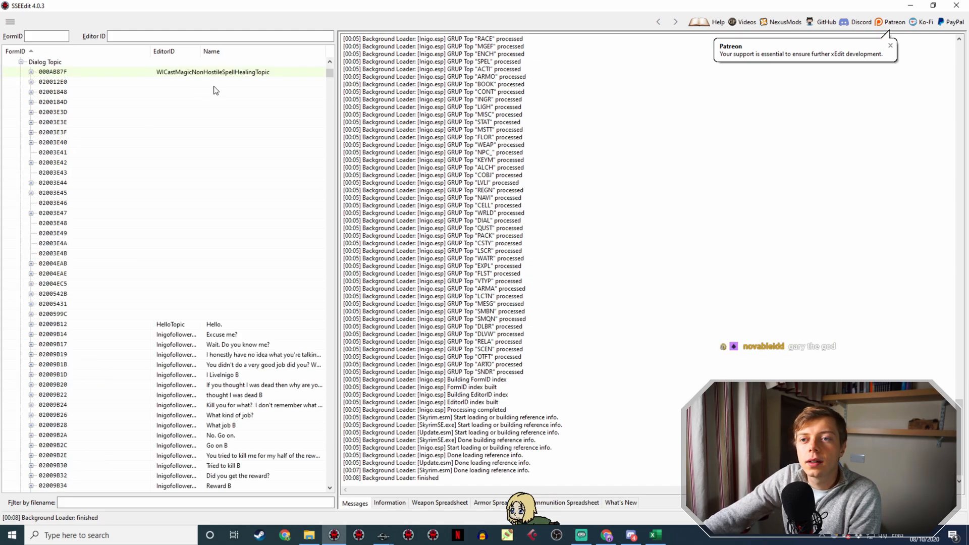
scroll(101, 90, up, 1)
click(62, 113)
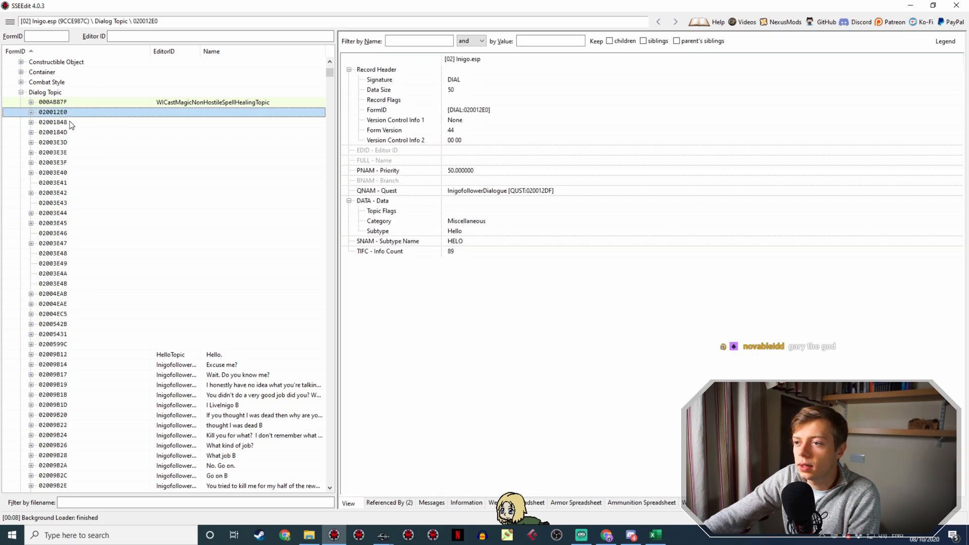
click(60, 122)
click(94, 132)
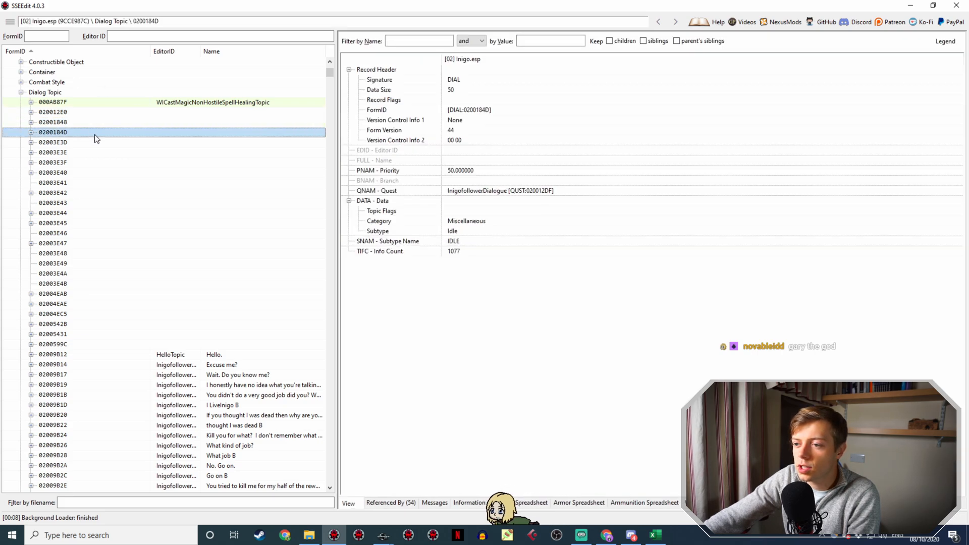
Expand the Idle topic 0200184D and widen the record list so the full dialogue lines are readable.
click(99, 142)
click(104, 135)
double_click(105, 136)
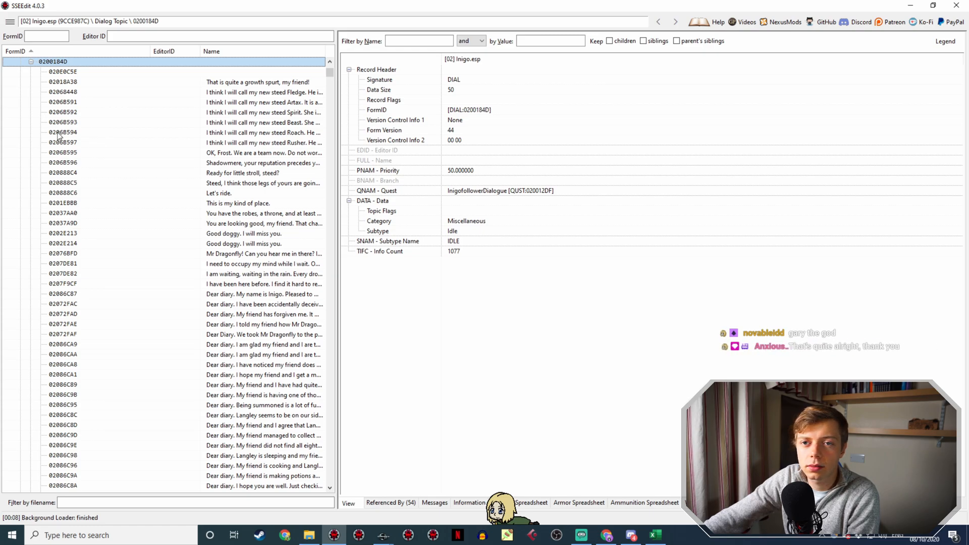
drag(337, 61, 468, 63)
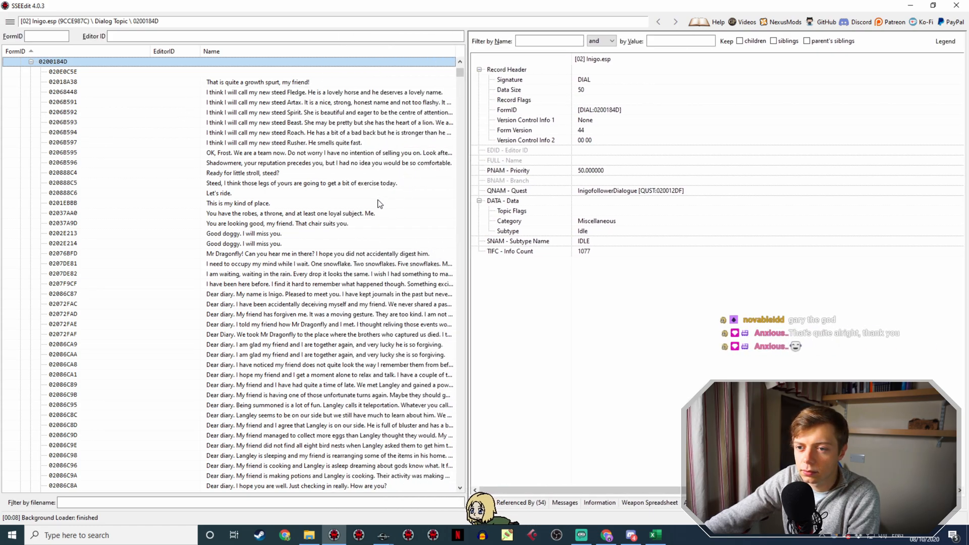
Examine the conditions on Inigo's two idle lines about the player sitting on a throne, 02037AA0 and 02037A9D.
click(378, 214)
scroll(556, 207, down, 4)
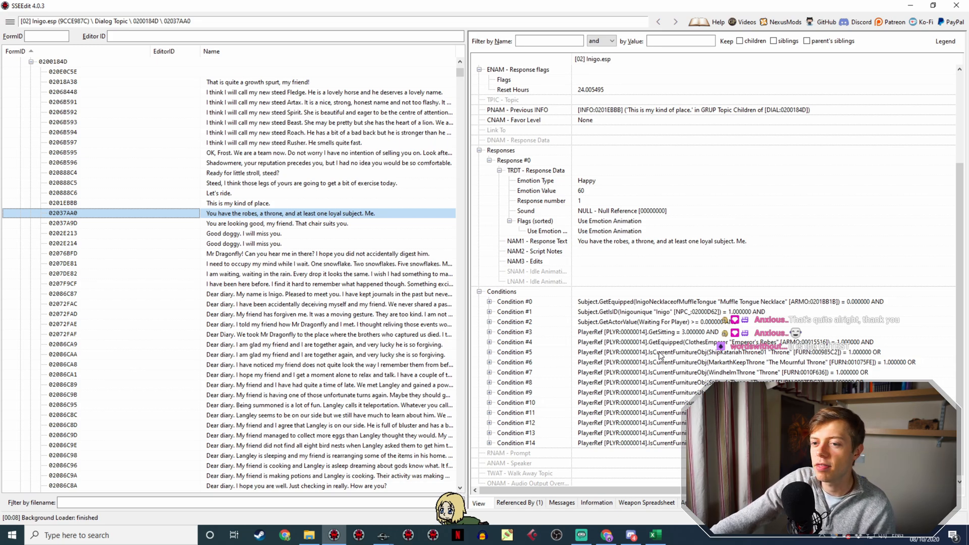
click(370, 225)
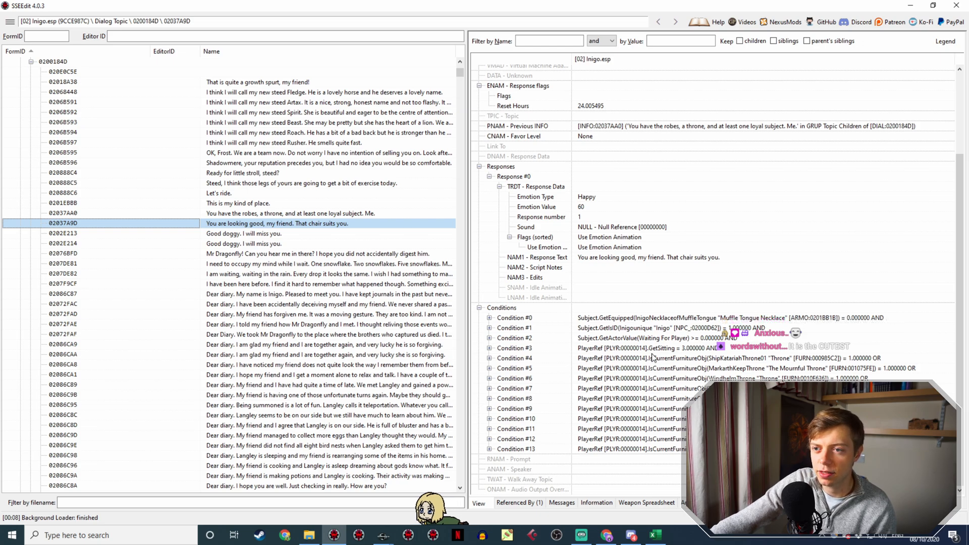
Find the diary line about making potions while Langley is cooking, 02086C9A, and examine its furniture conditions.
scroll(368, 217, down, 4)
scroll(368, 217, down, 6)
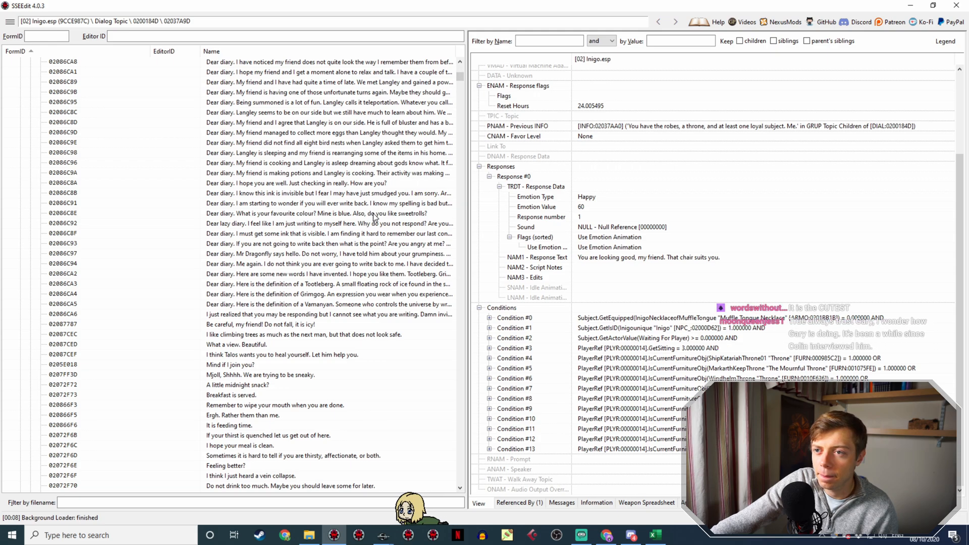
click(355, 174)
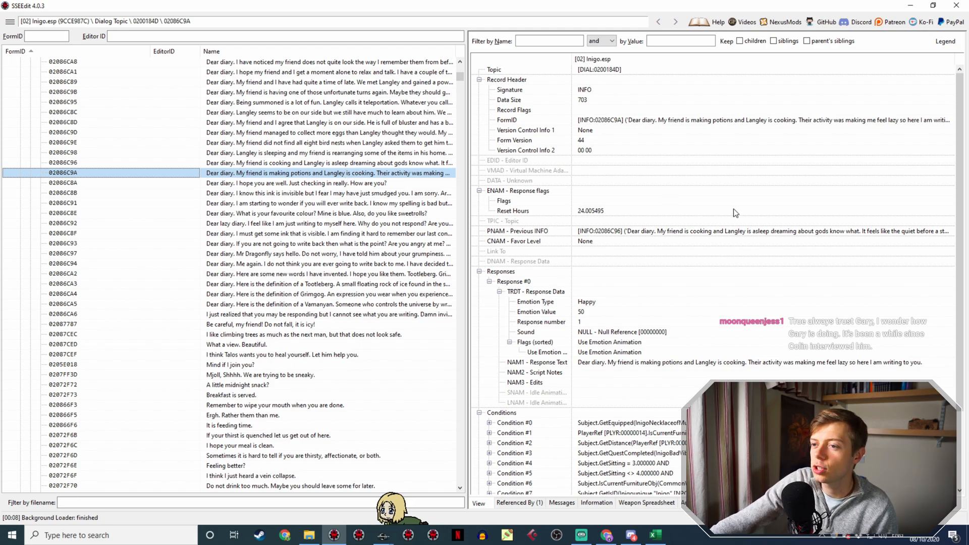
scroll(736, 212, down, 2)
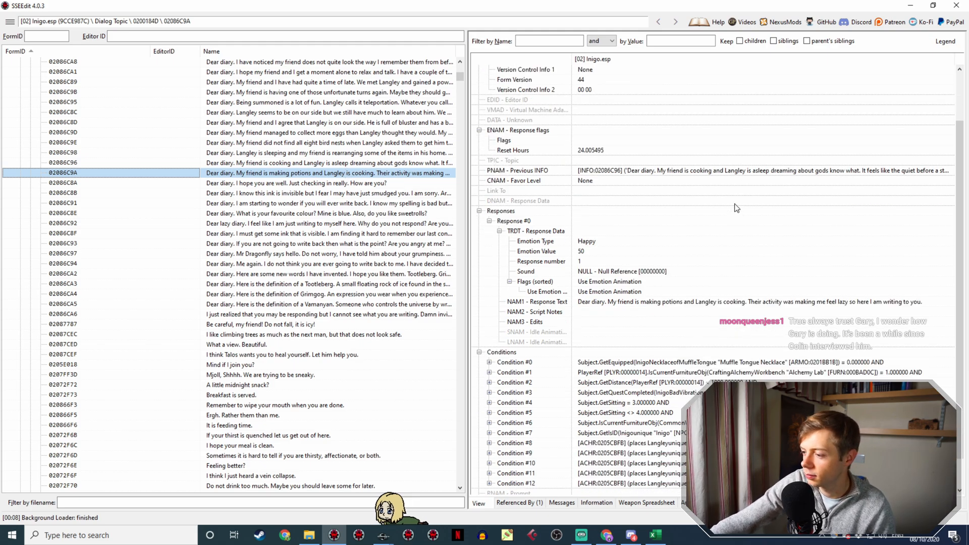
scroll(736, 209, down, 1)
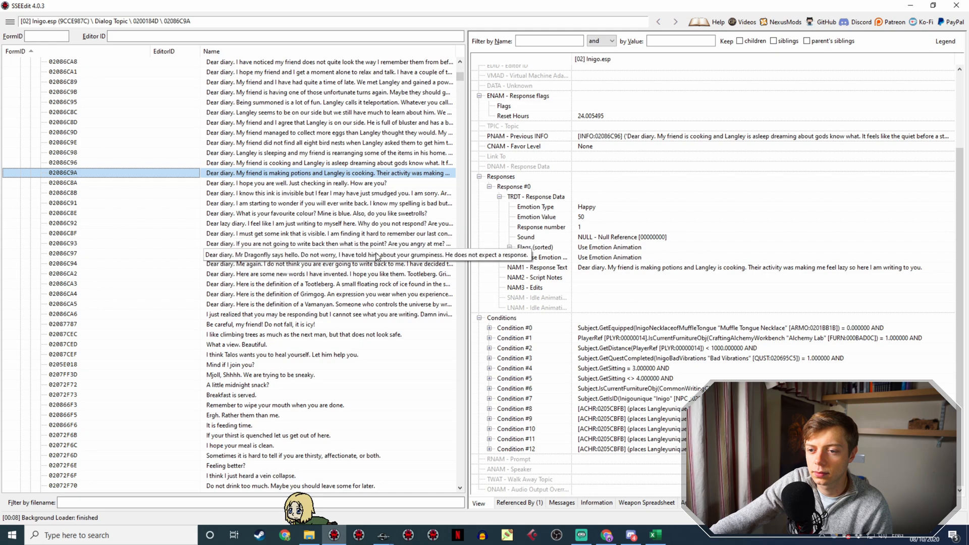
Examine the conditions on the invisible ink line, 02086CA6.
scroll(380, 261, down, 2)
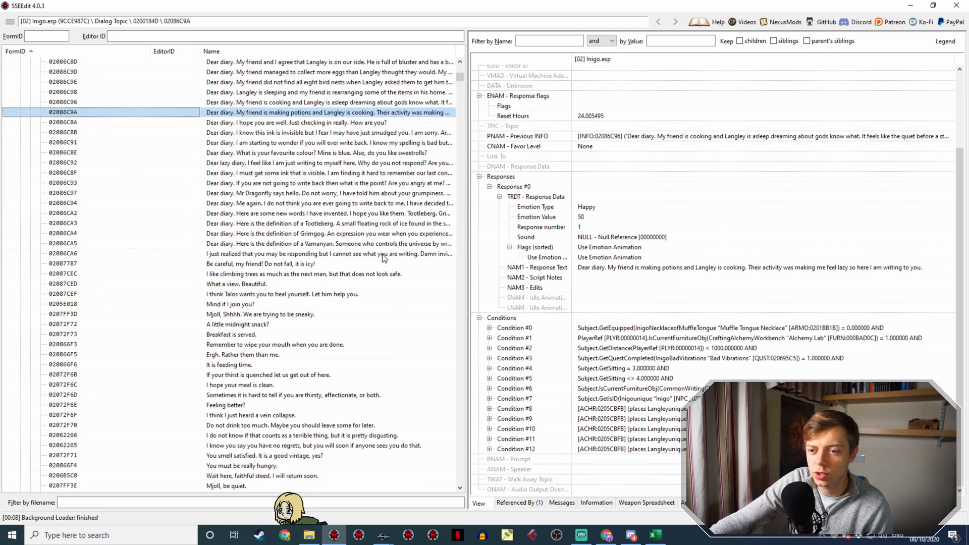
click(392, 255)
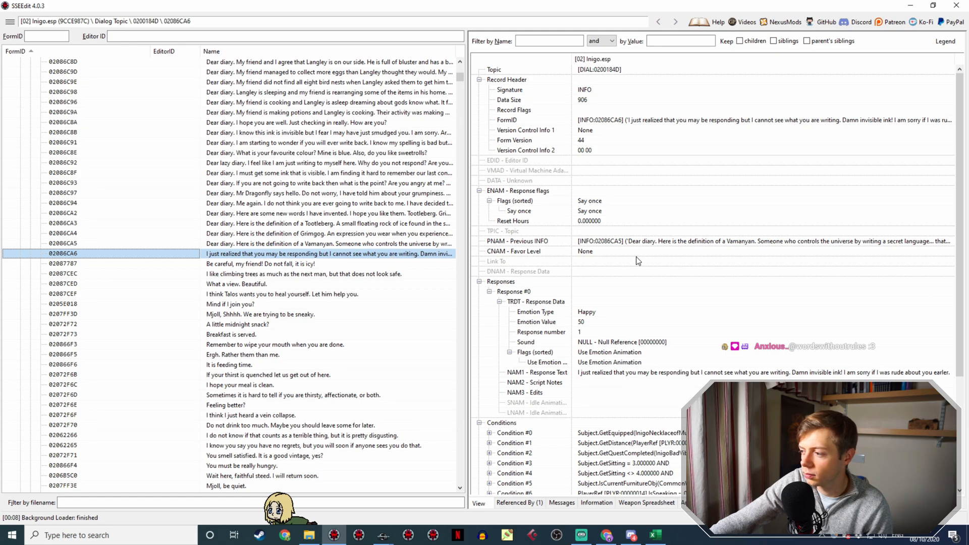
scroll(638, 261, down, 4)
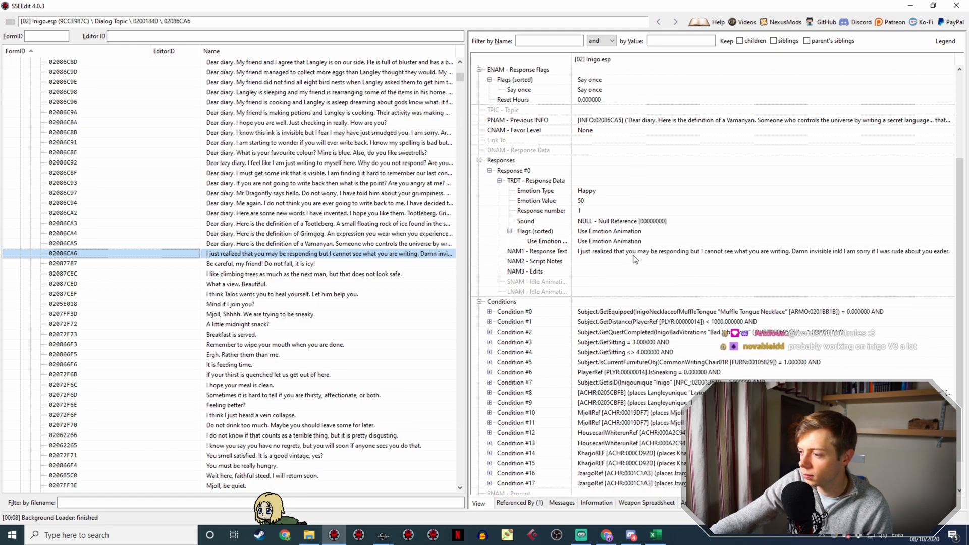
Look through the rest of Inigo's idle lines for dialogue tied to the use of furniture.
scroll(635, 259, down, 1)
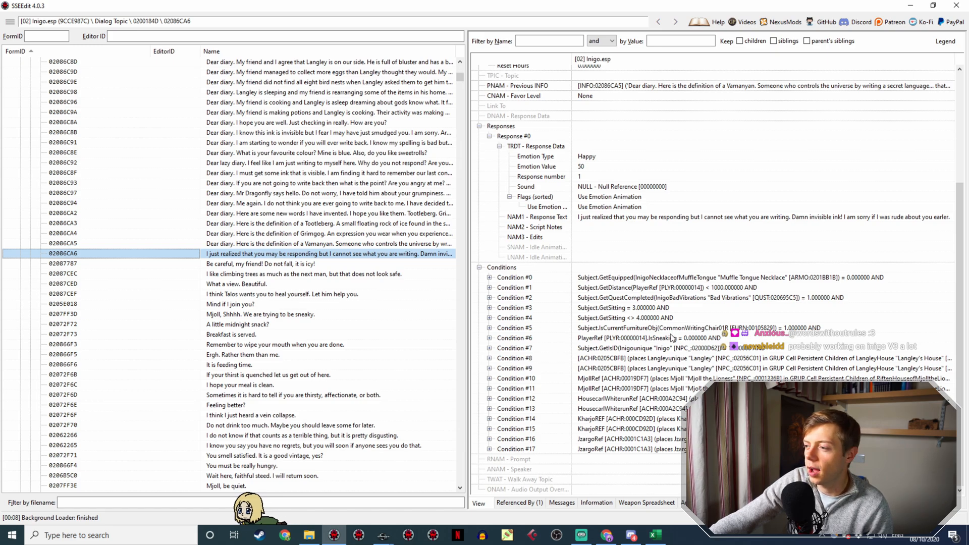
scroll(340, 329, down, 5)
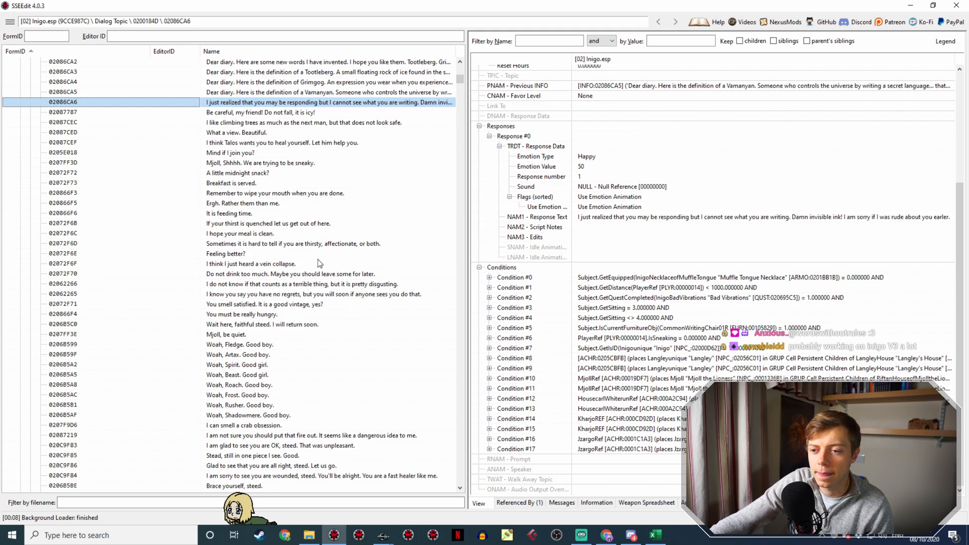
scroll(326, 263, down, 6)
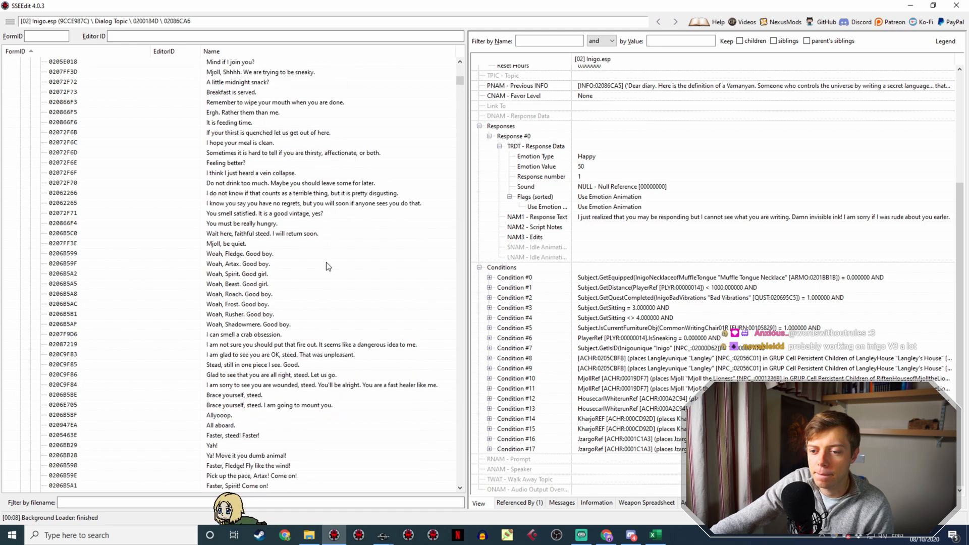
scroll(326, 262, down, 5)
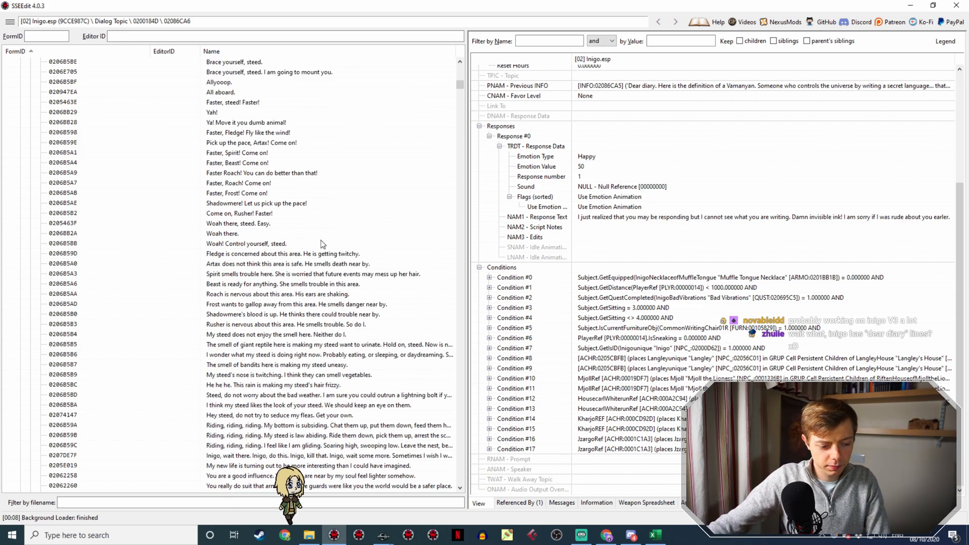
scroll(321, 226, down, 4)
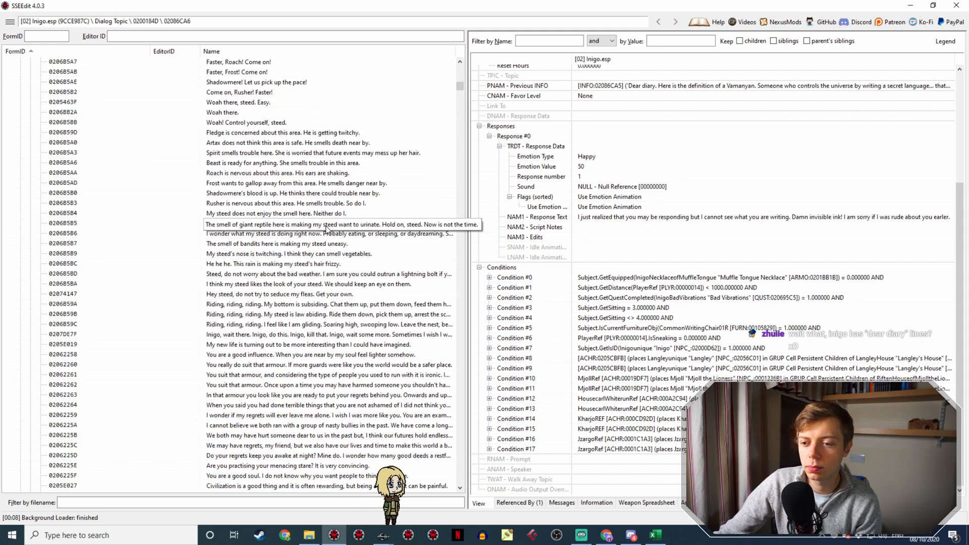
scroll(327, 231, down, 4)
scroll(328, 238, down, 7)
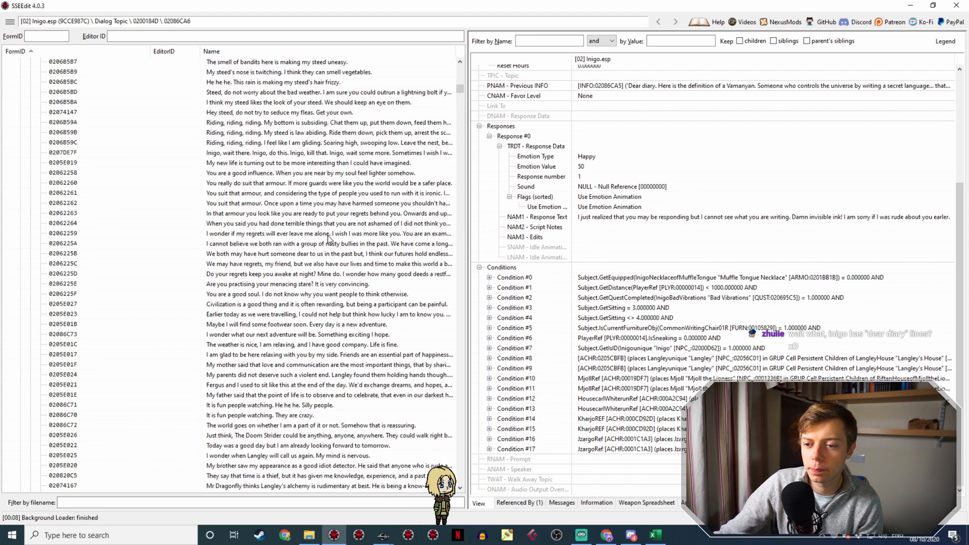
scroll(328, 238, down, 6)
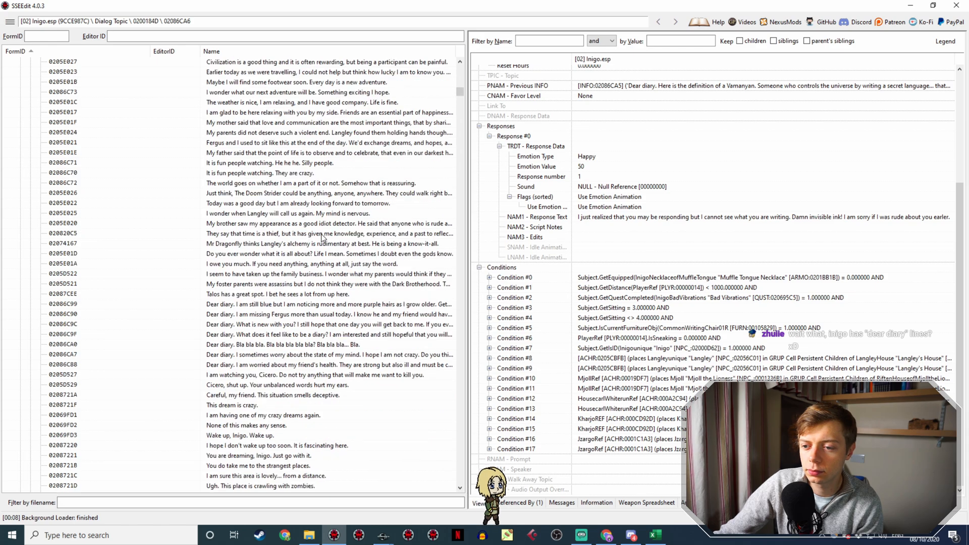
scroll(323, 238, down, 5)
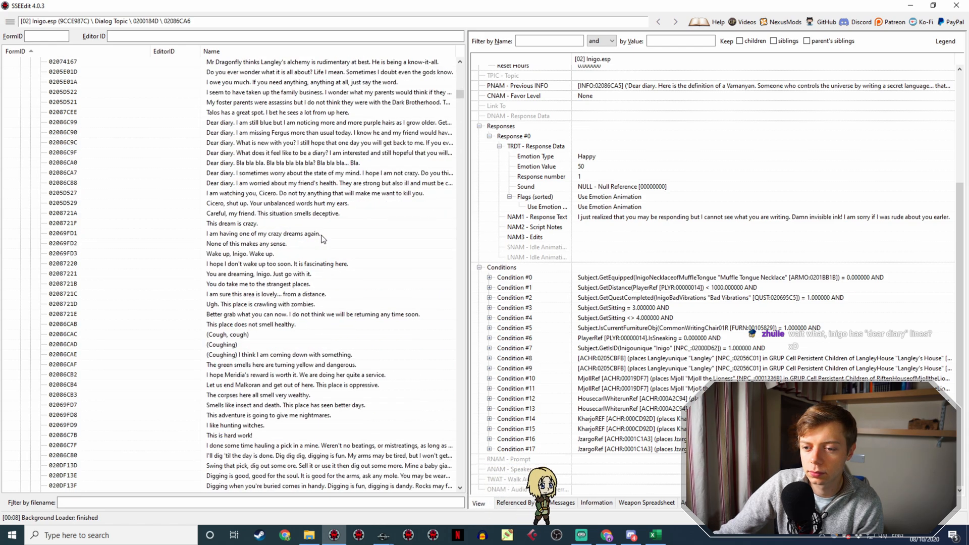
scroll(323, 238, down, 5)
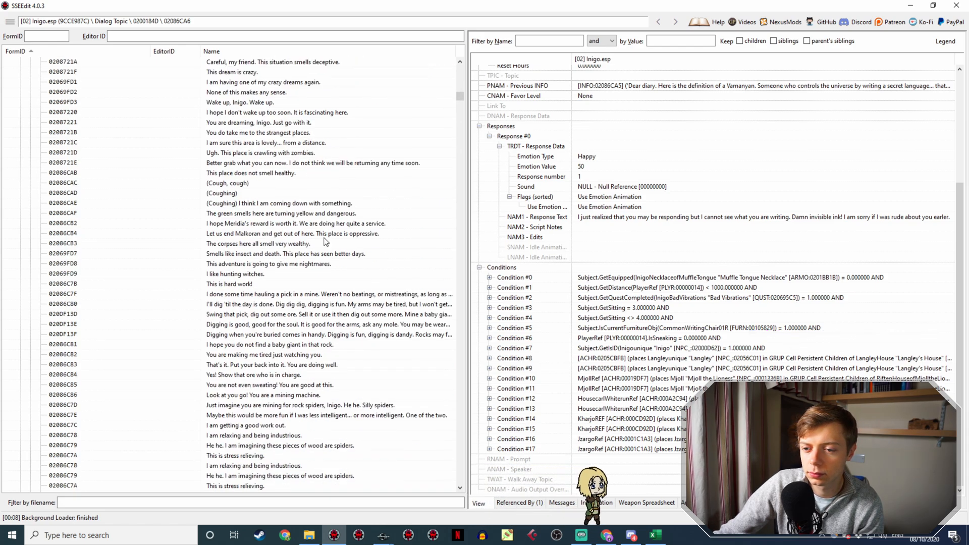
Examine the furniture conditions on Inigo's pickaxe line 020DF13D and compare them with the wiki's IsCurrentFurnitureObj page.
click(309, 253)
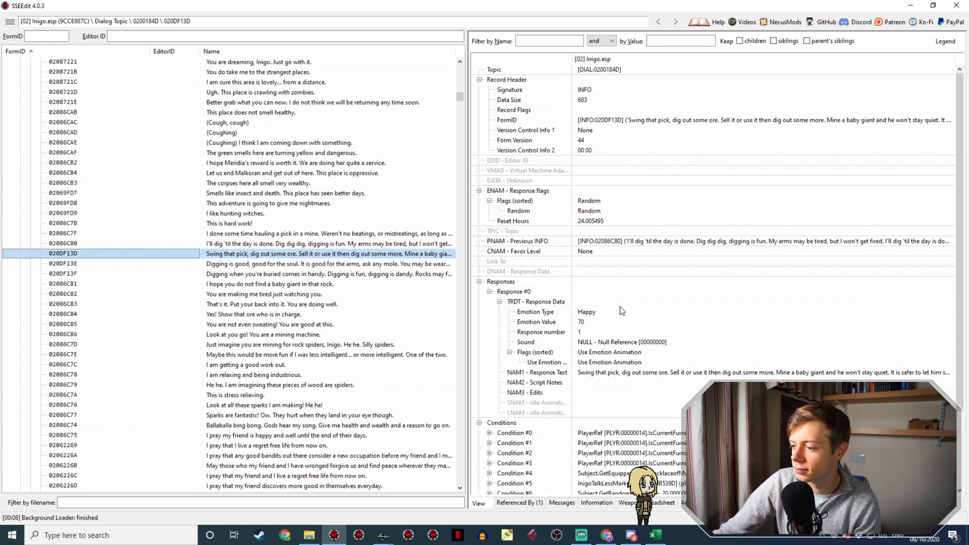
scroll(619, 307, down, 3)
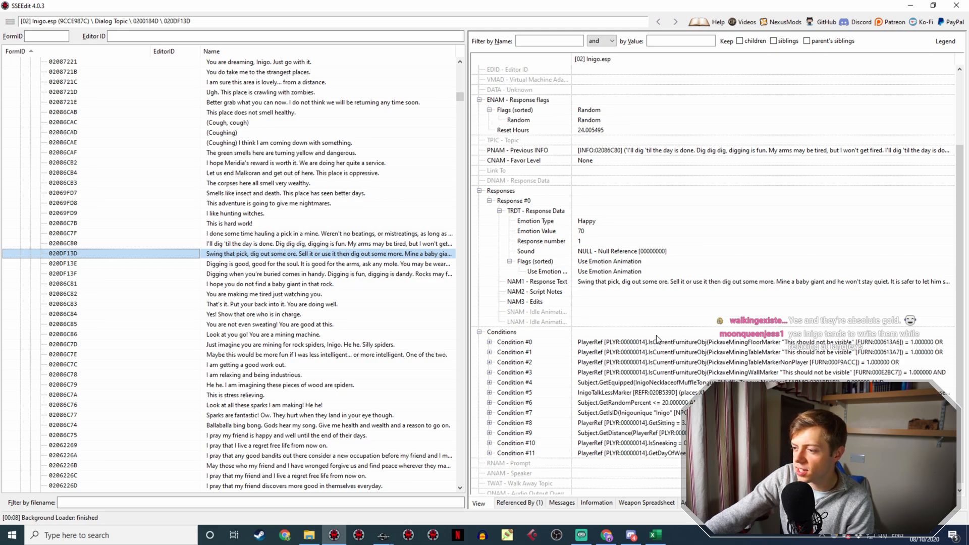
click(600, 540)
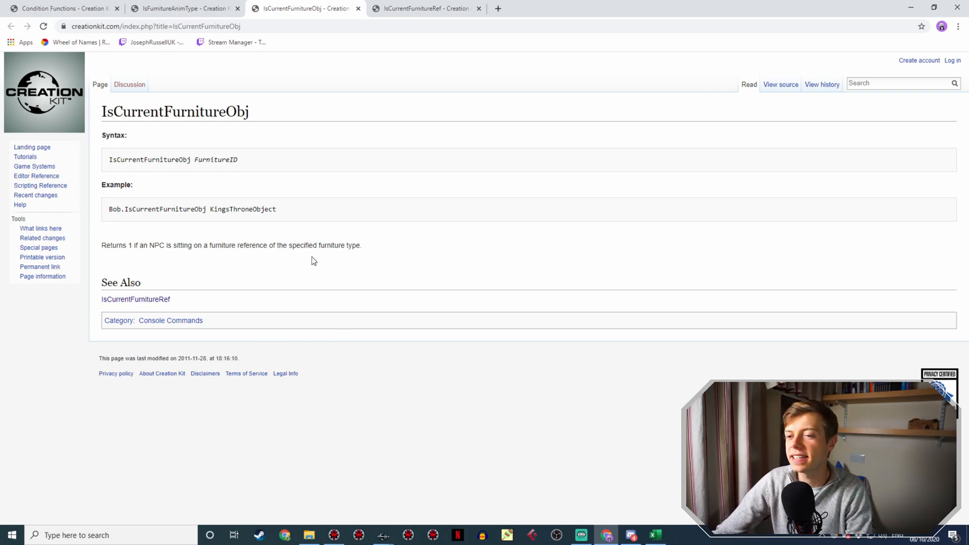
key(alt+Tab)
click(679, 361)
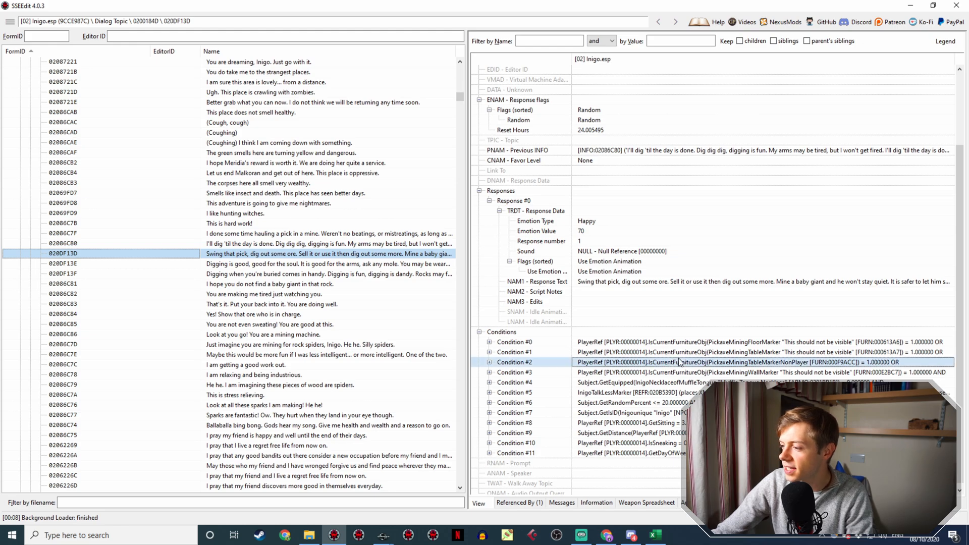
click(701, 345)
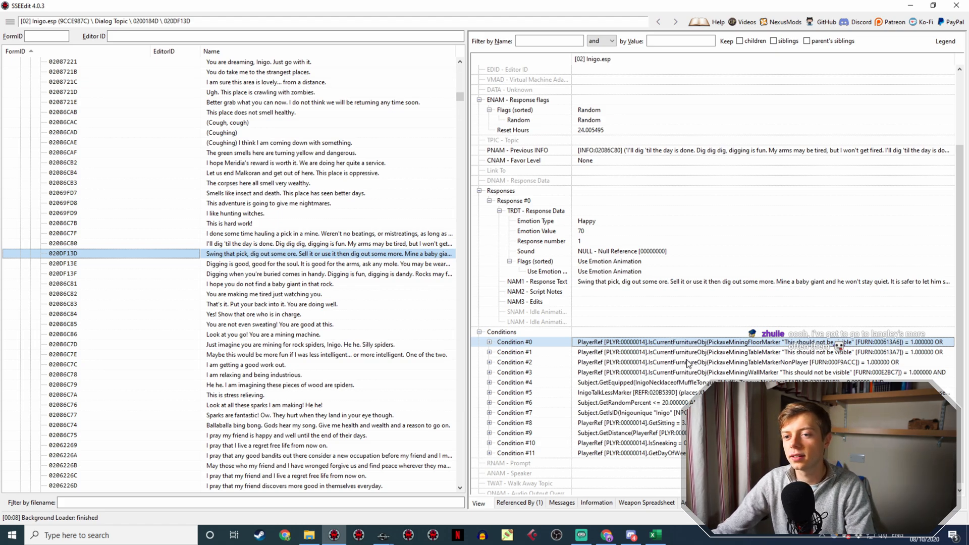
Switch to the Creation Kit, open the Idle topic of the JRLucienFollower quest and look through its lines.
click(379, 539)
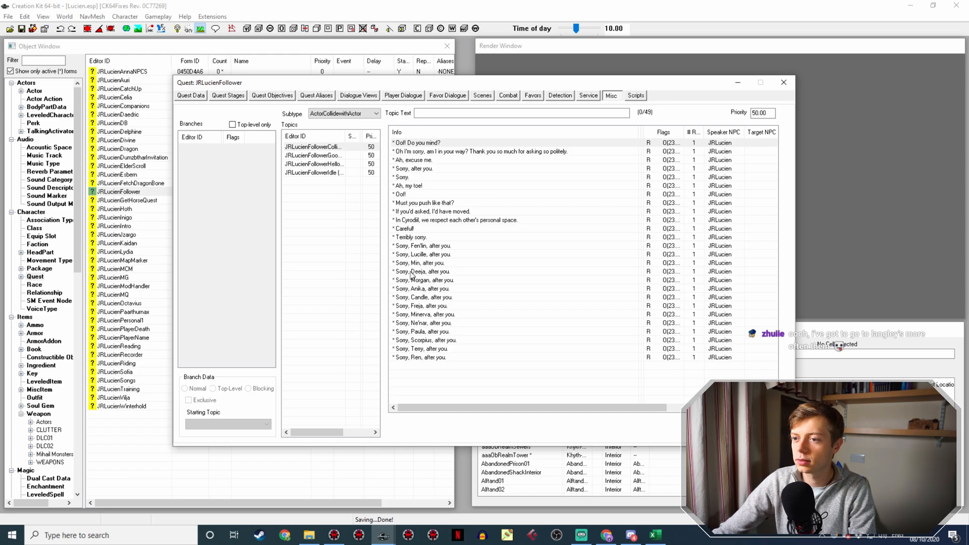
click(332, 173)
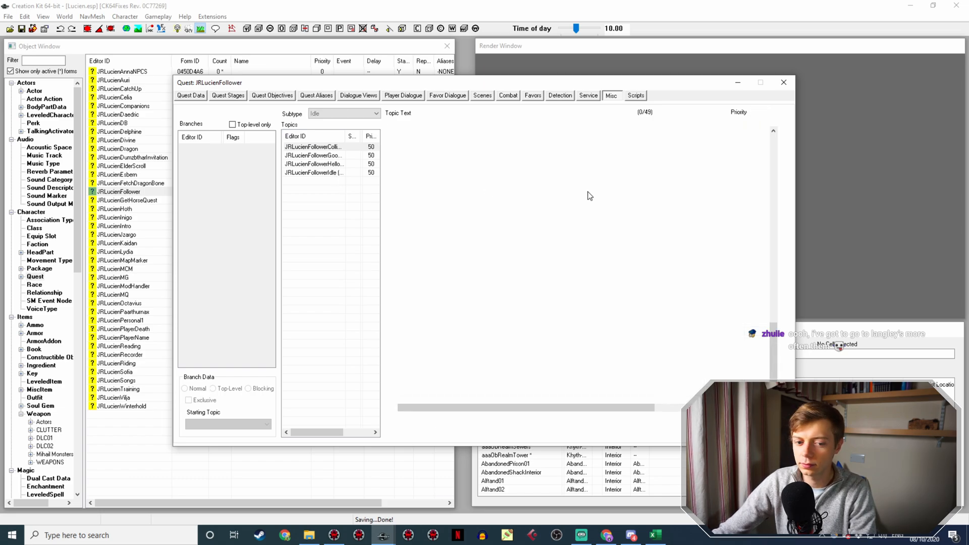
scroll(593, 214, down, 5)
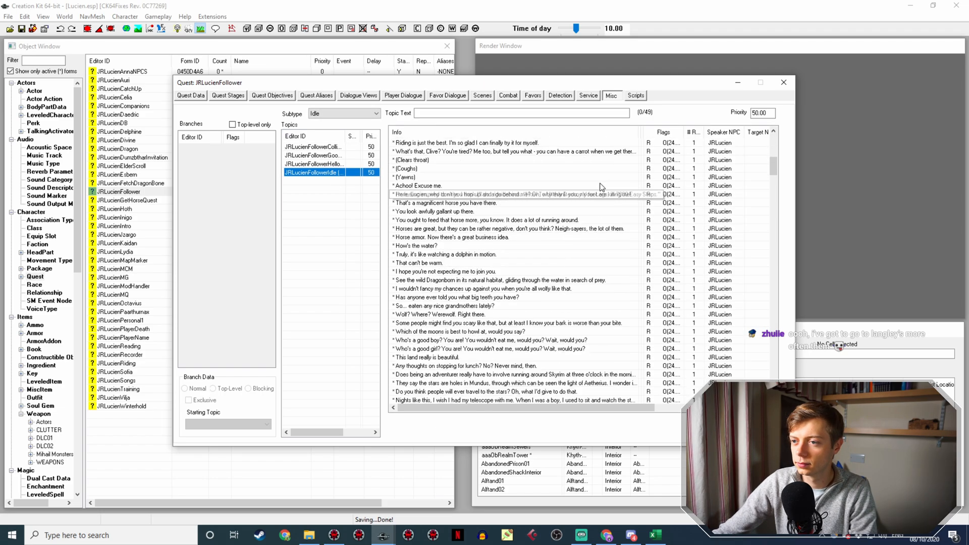
scroll(601, 187, down, 20)
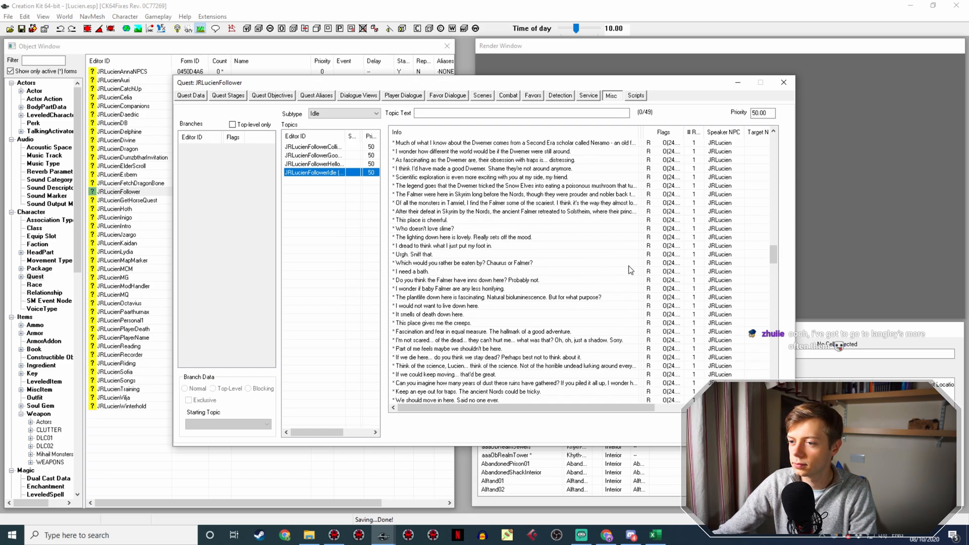
scroll(633, 268, up, 20)
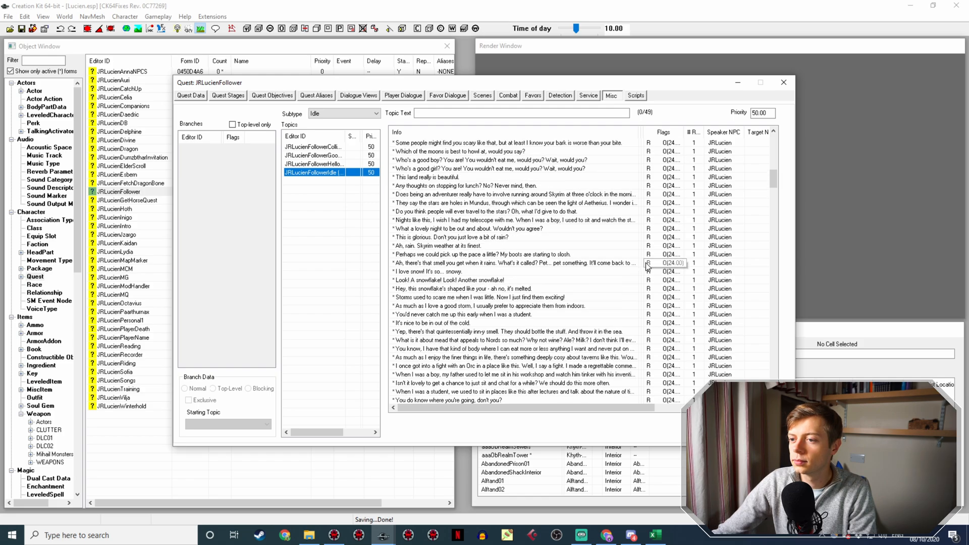
scroll(626, 267, up, 10)
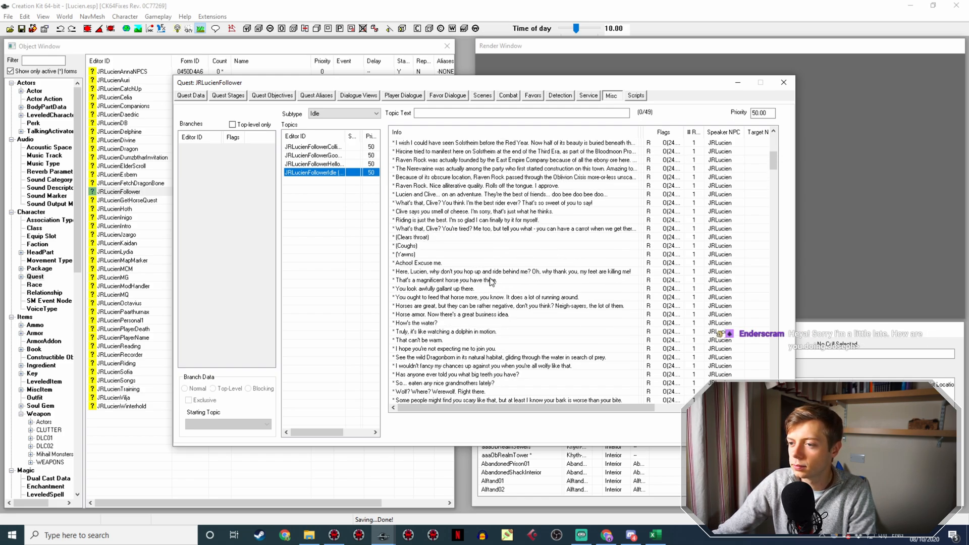
scroll(492, 282, up, 3)
scroll(494, 283, up, 3)
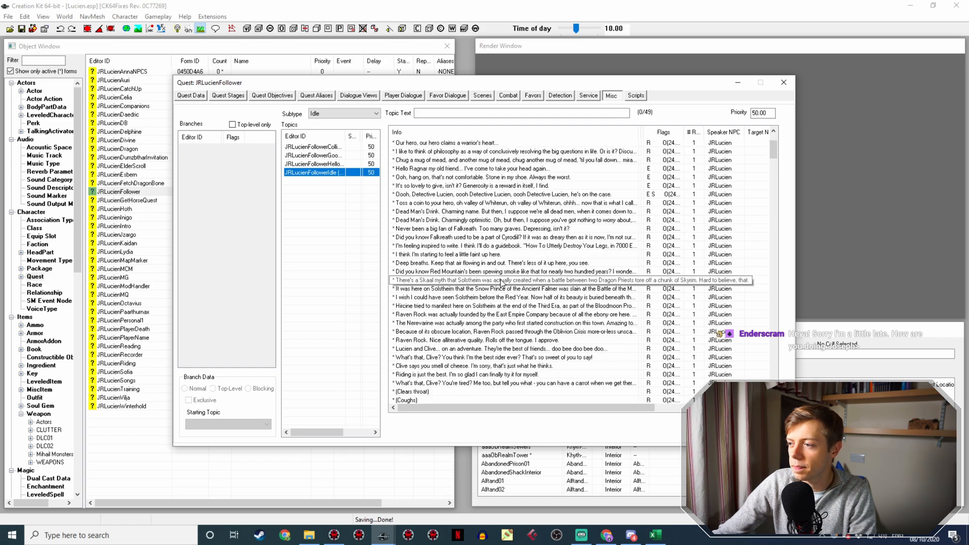
scroll(514, 258, up, 3)
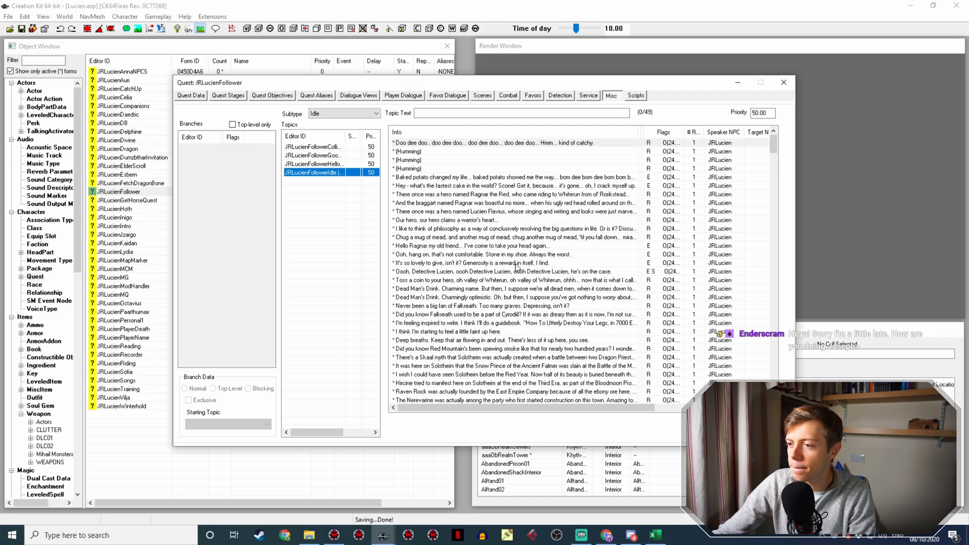
Duplicate the idle line "It's so lovely to give, isn't it?" and move the copy below the "Detective Lucien" line.
click(516, 263)
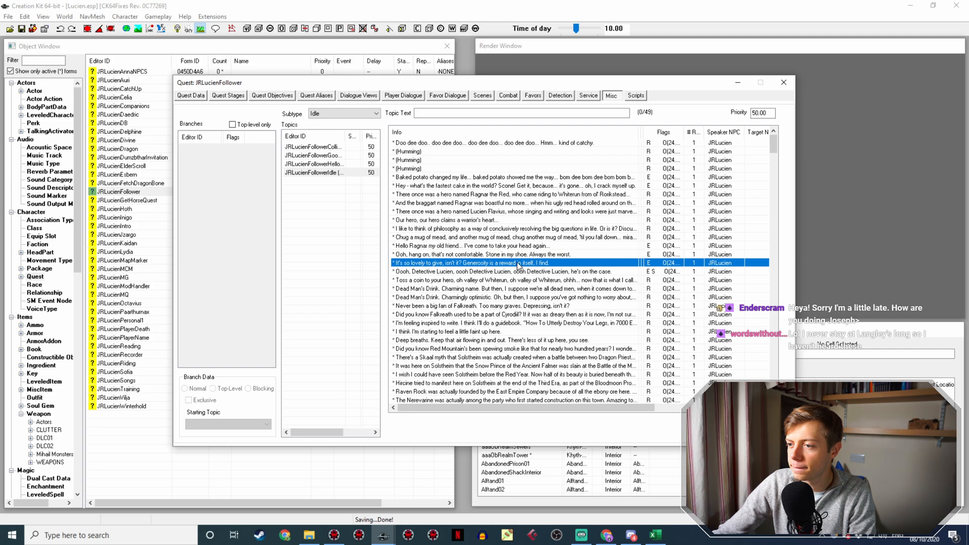
right_click(499, 263)
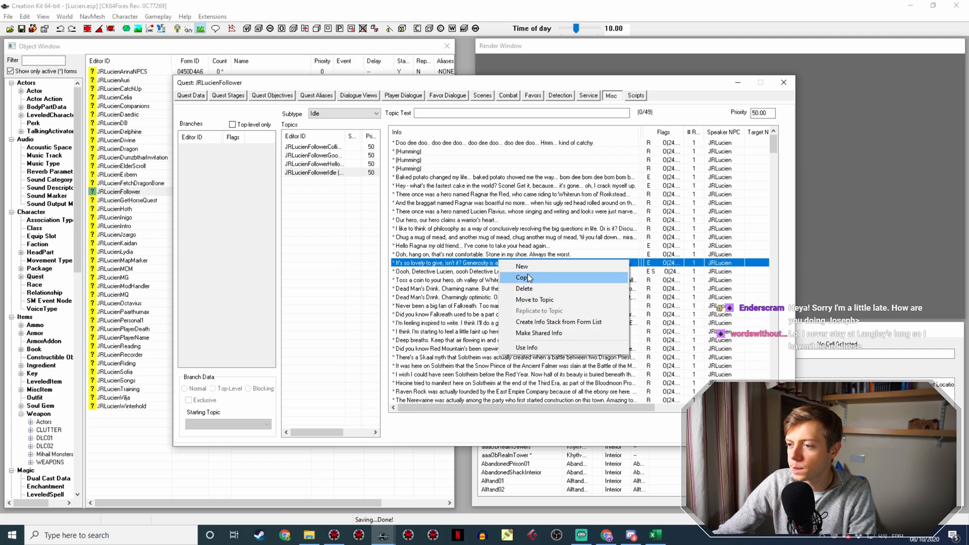
click(522, 275)
click(503, 203)
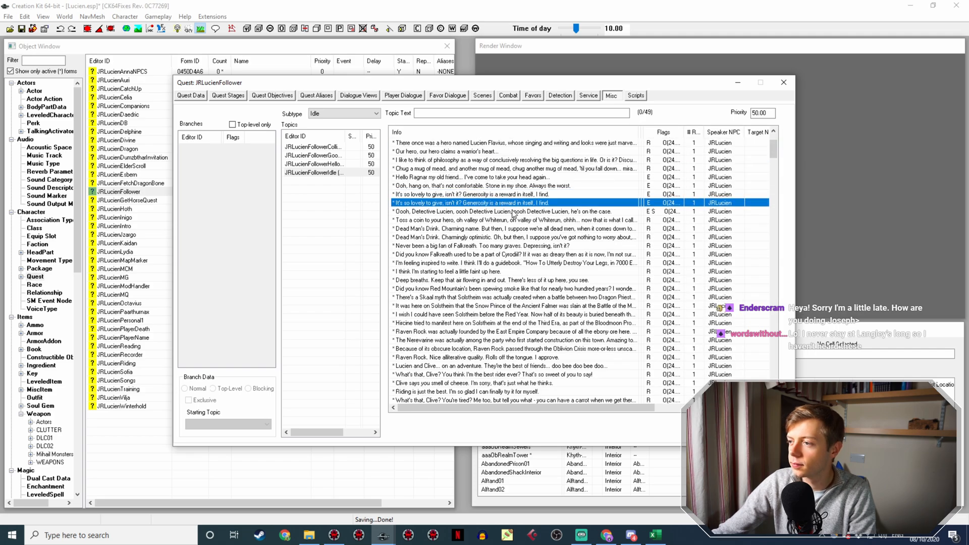
drag(513, 213, 514, 213)
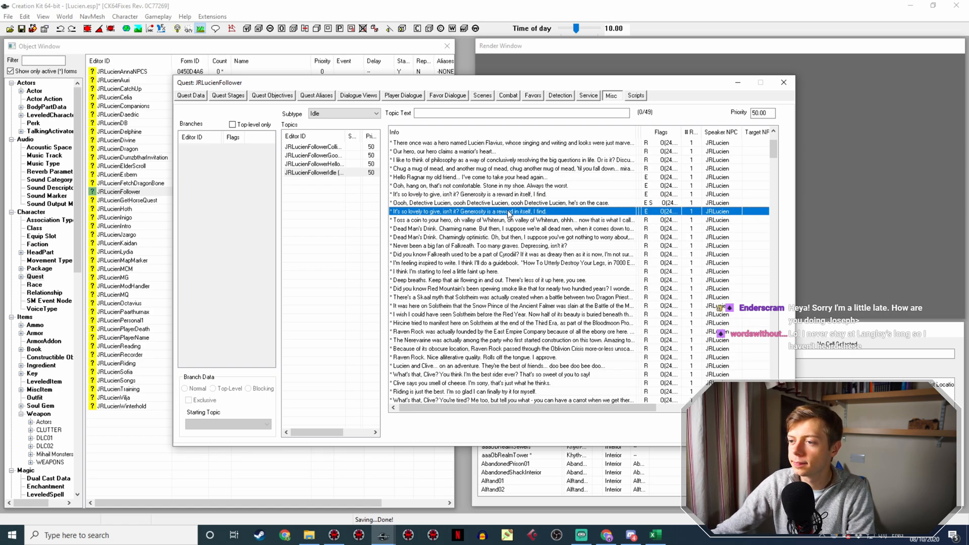
Replace the duplicated line's response text with "My, that smells delicious!".
double_click(509, 212)
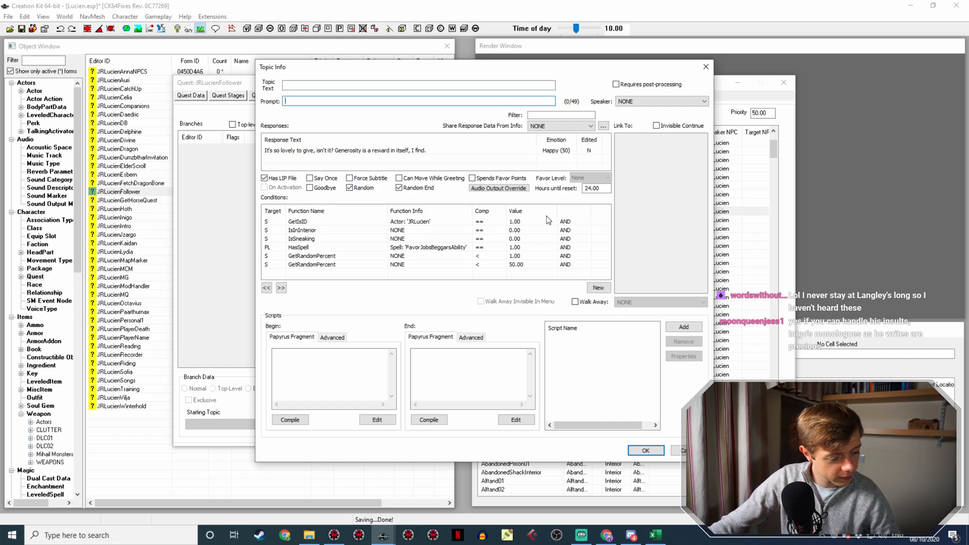
double_click(333, 150)
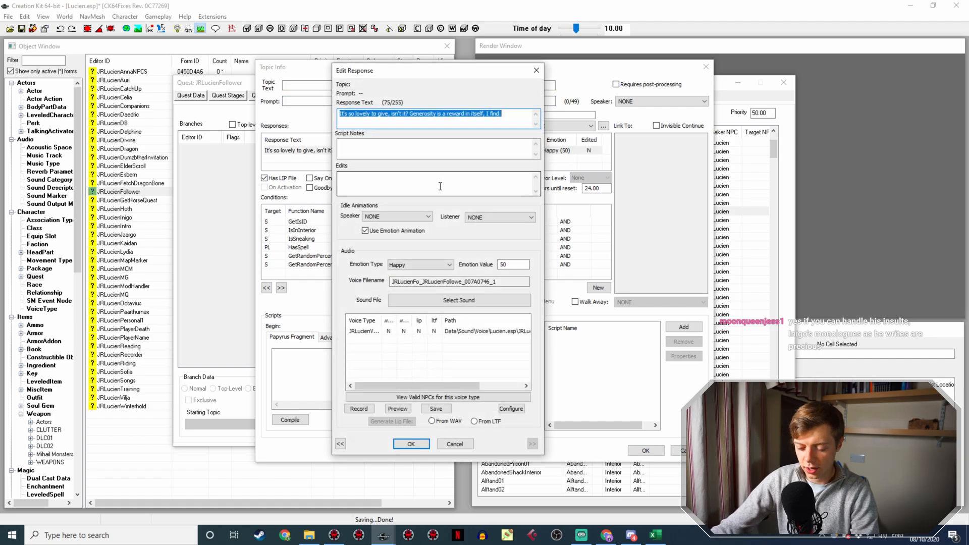
text(My,)
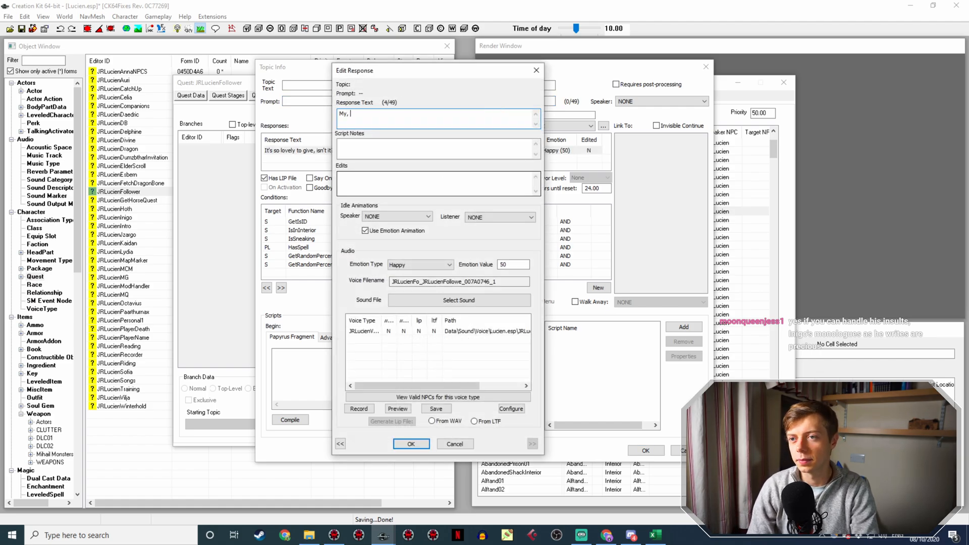
text( that smells de)
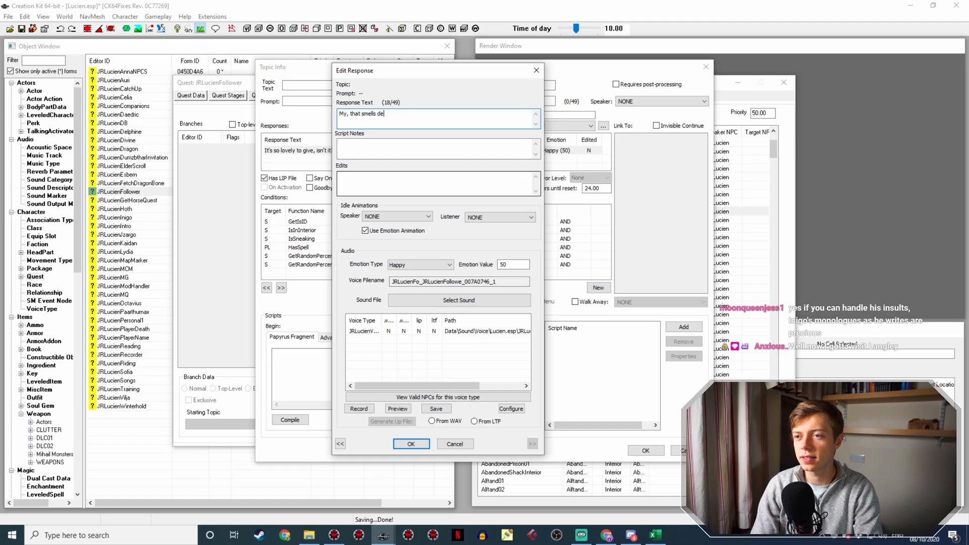
text(licious!)
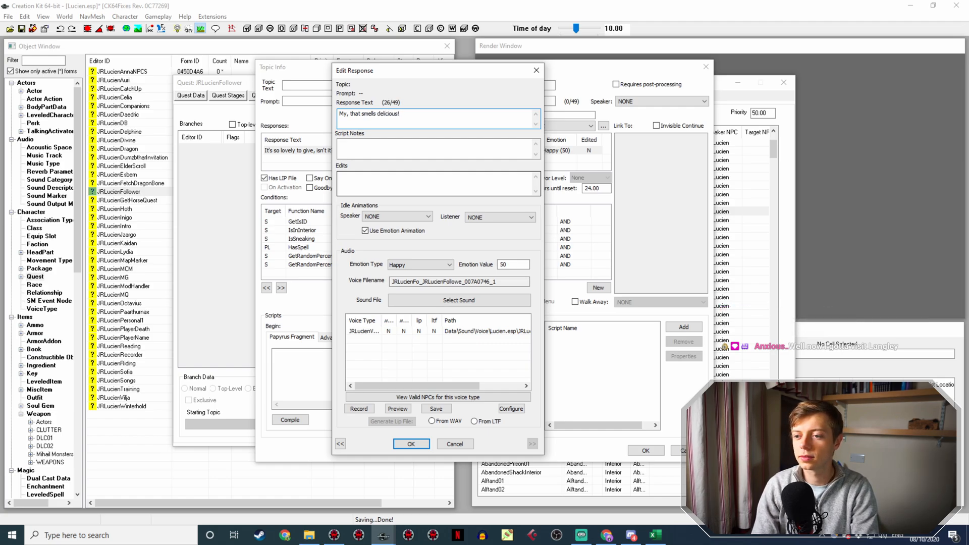
key(Return)
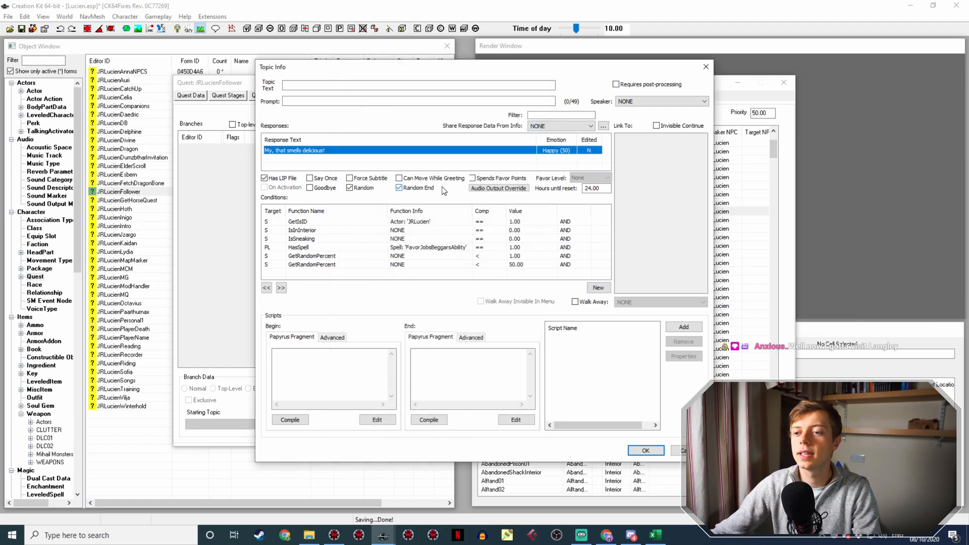
click(324, 223)
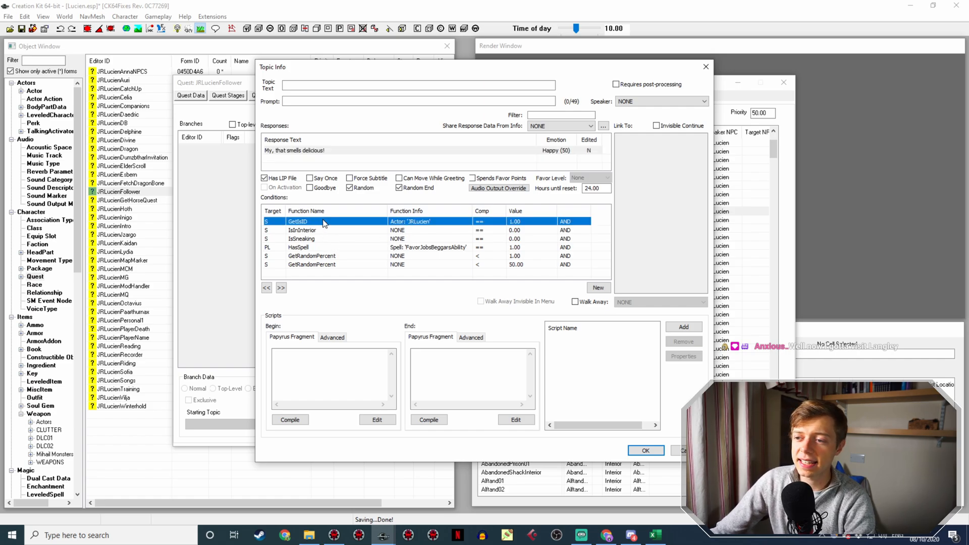
double_click(334, 231)
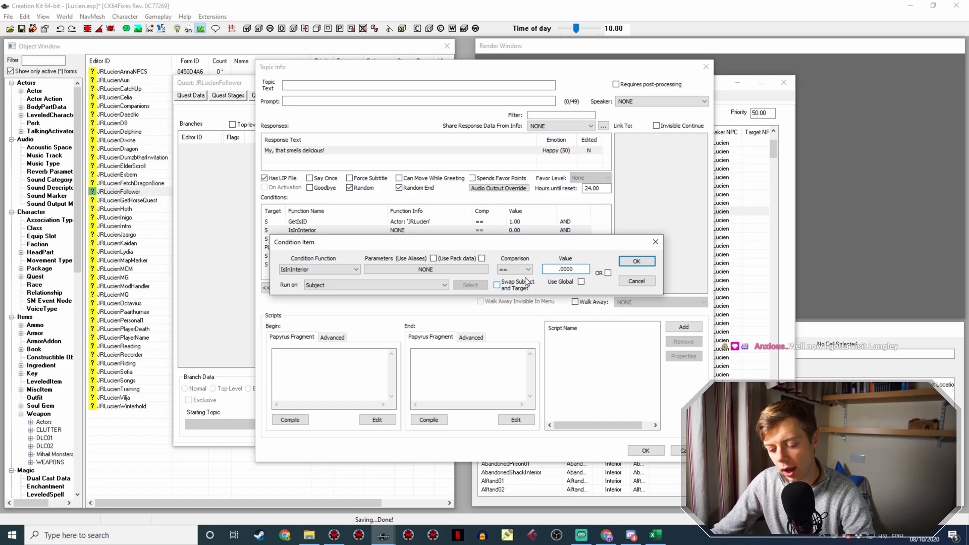
click(633, 279)
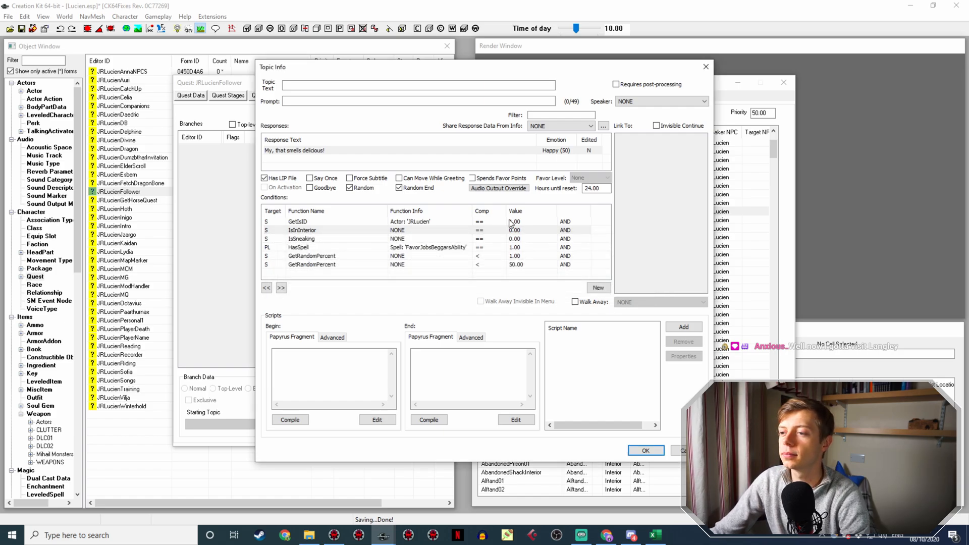
Delete the IsInInterior, HasSpell and GetRandomPercent < 50 conditions from the "My, that smells delicious!" line.
click(509, 230)
key(Delete)
click(490, 238)
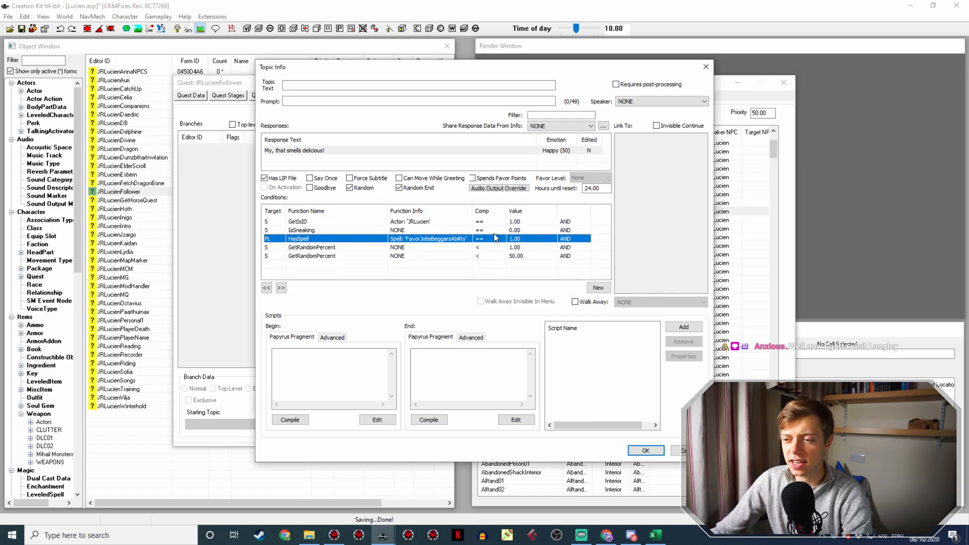
key(Delete)
click(433, 240)
click(448, 248)
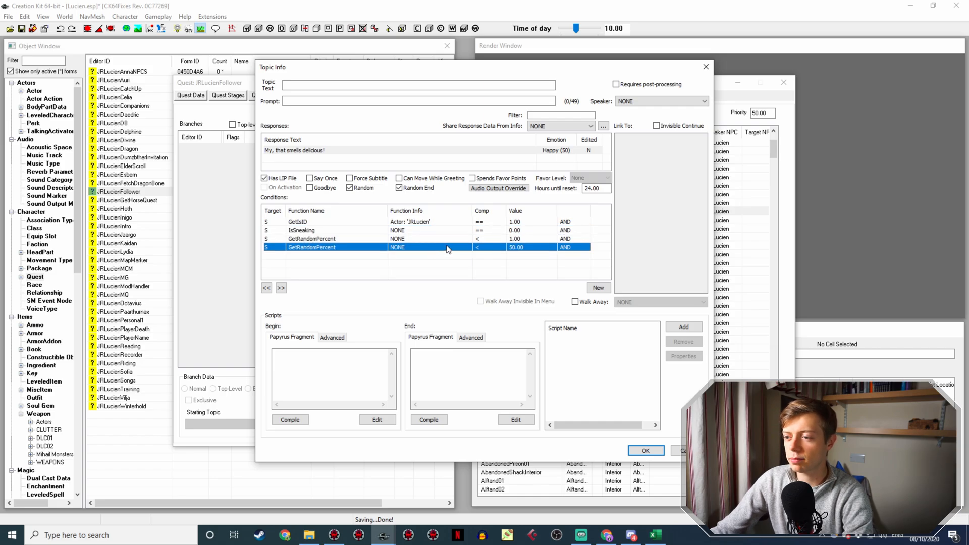
key(Delete)
click(414, 252)
Add a new condition to the line that runs IsCurrentFurnitureObj on the Player, checking Inigo's conditions in SSEEdit for reference.
right_click(396, 262)
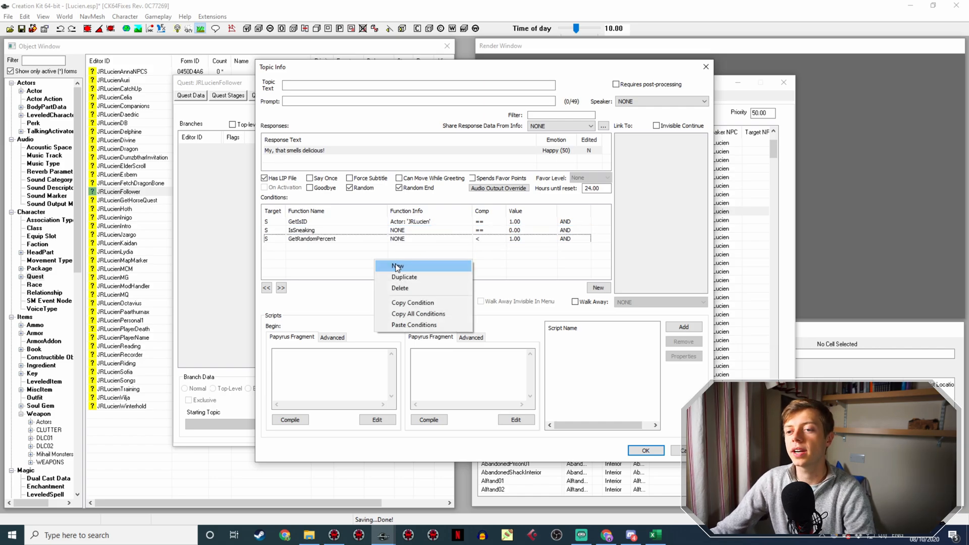
click(397, 266)
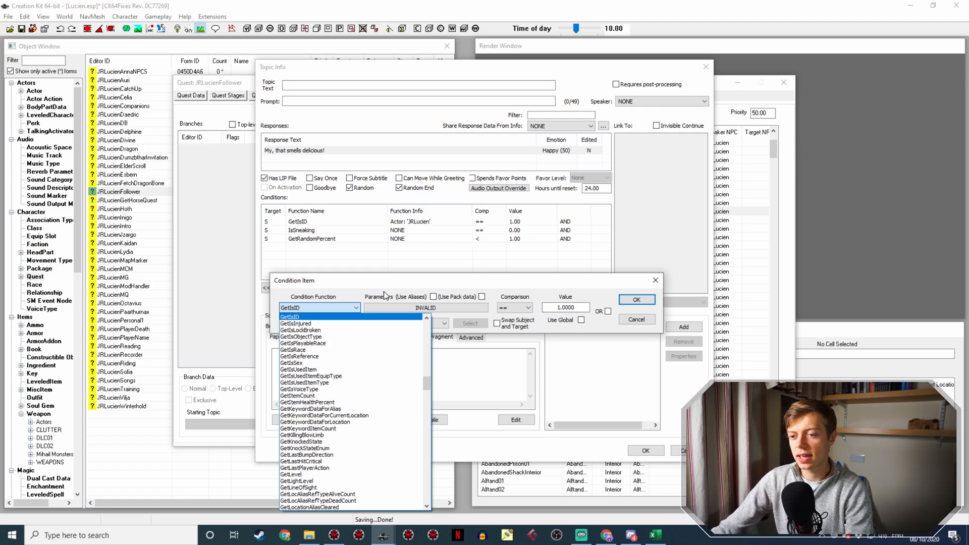
click(339, 535)
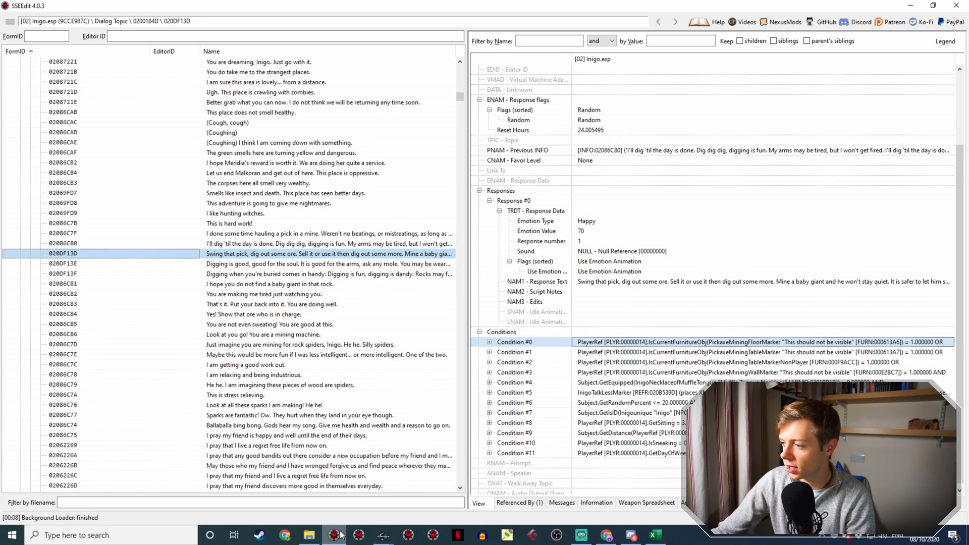
click(384, 535)
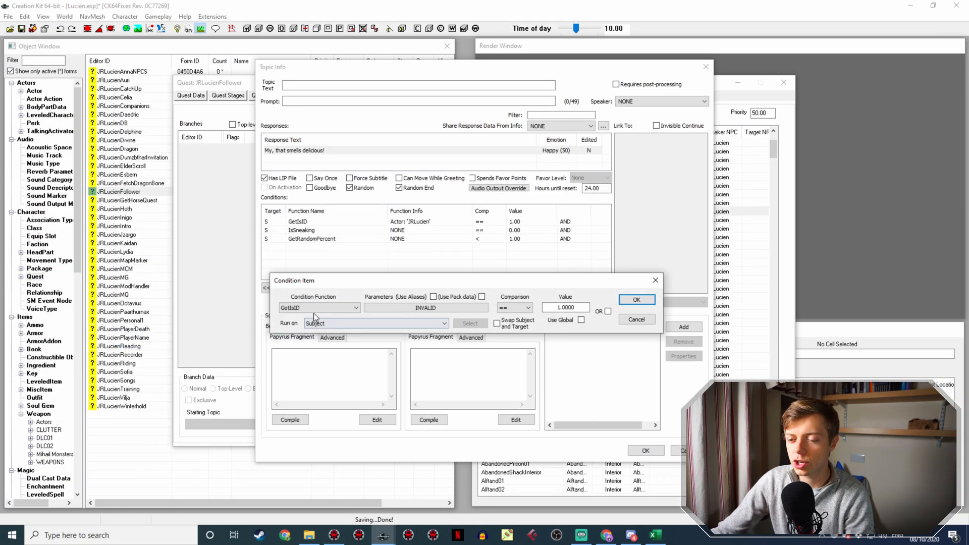
click(343, 323)
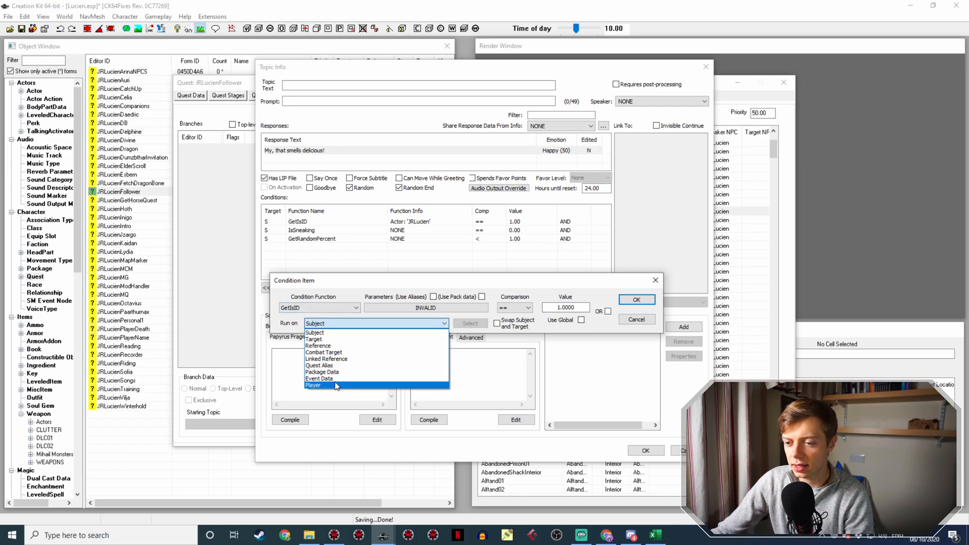
click(335, 385)
click(320, 308)
text(iscu)
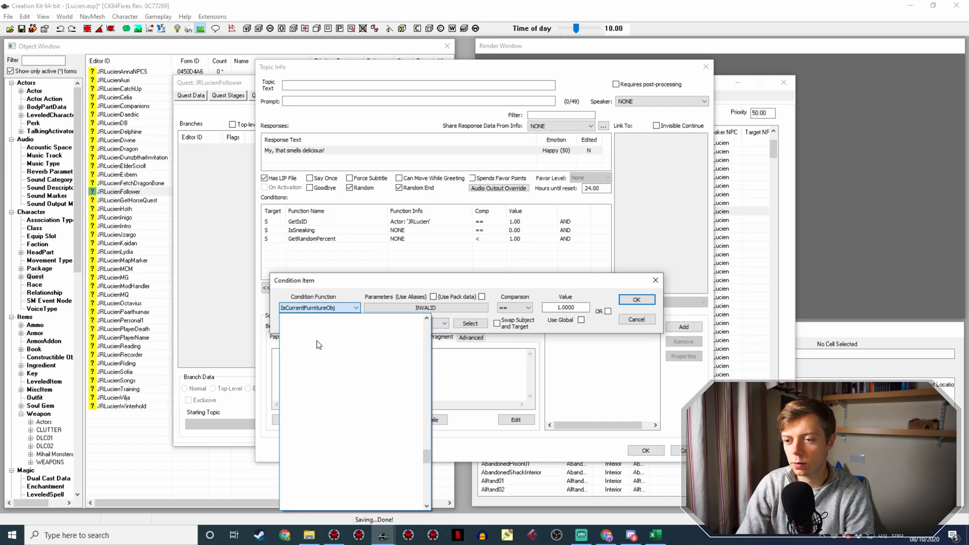
key(Return)
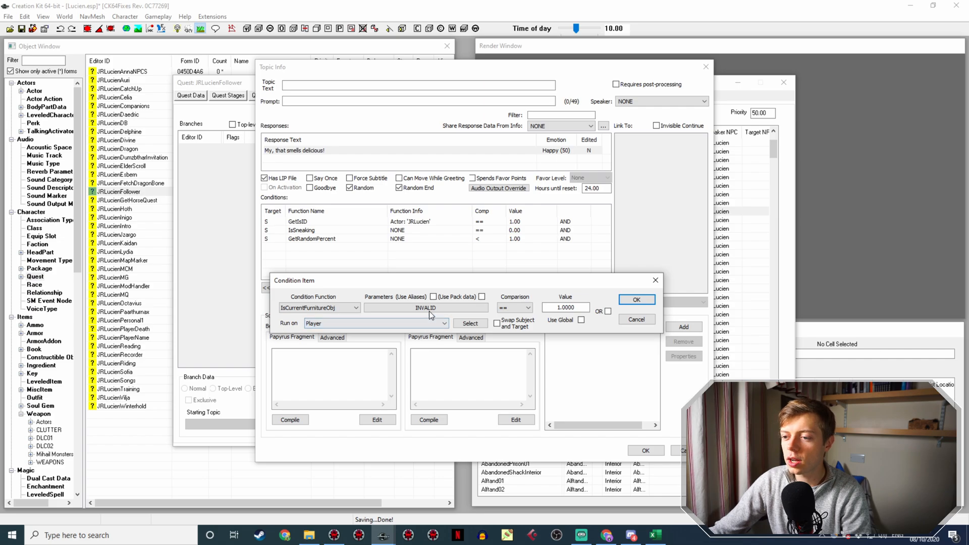
Find the cooking furniture entries and set the new condition's furniture parameter to CraftingCookingFireSpit.
click(429, 309)
click(420, 344)
scroll(444, 273, down, 10)
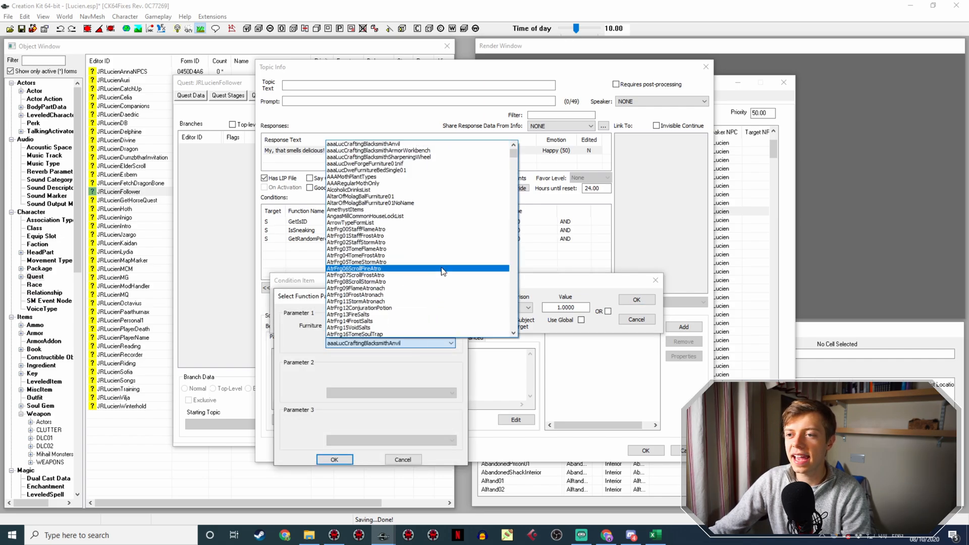
scroll(450, 283, down, 8)
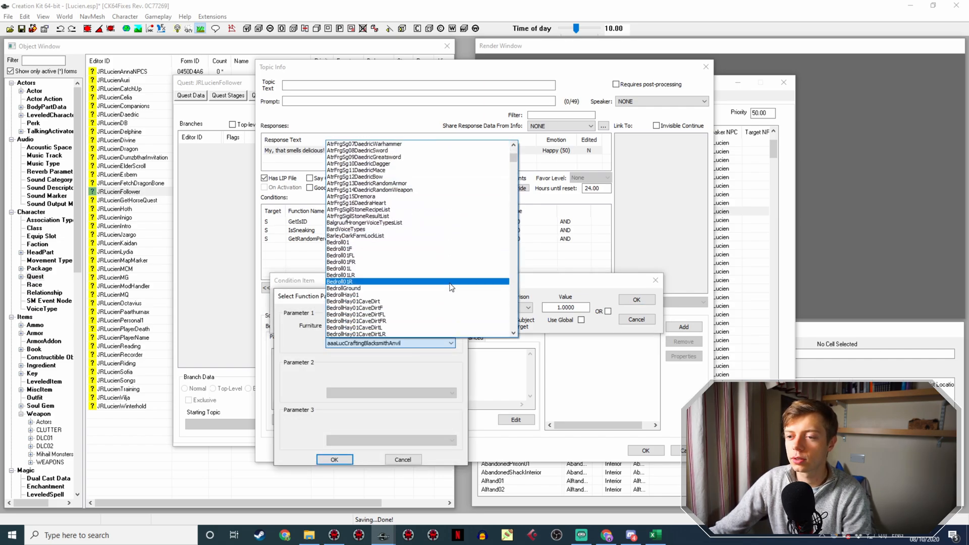
scroll(453, 286, down, 3)
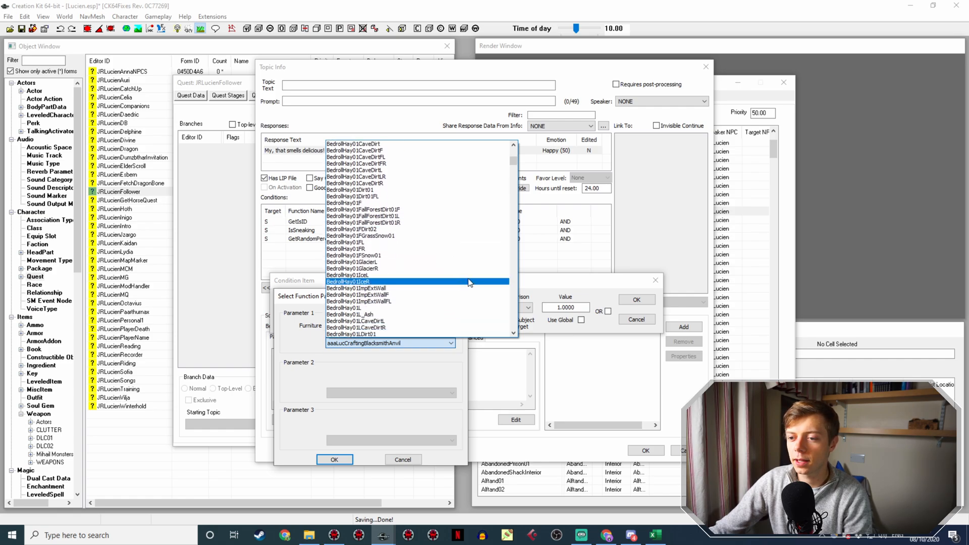
text(coo)
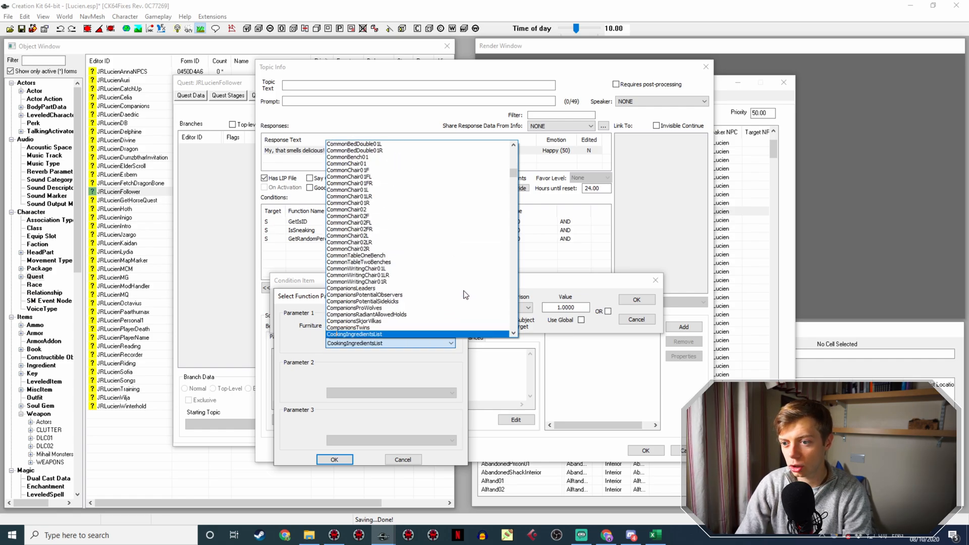
key(Down)
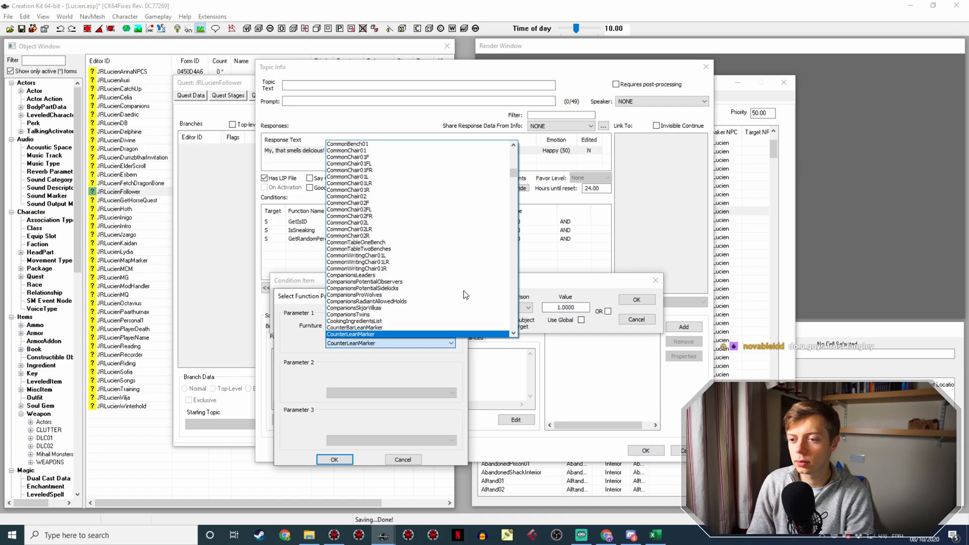
key(Up)
key(Up)
key(Up)
key(Up)
key(Up)
key(Up)
key(Up)
key(Up)
key(Up)
key(Up)
key(Up)
key(Up)
key(Up)
key(Up)
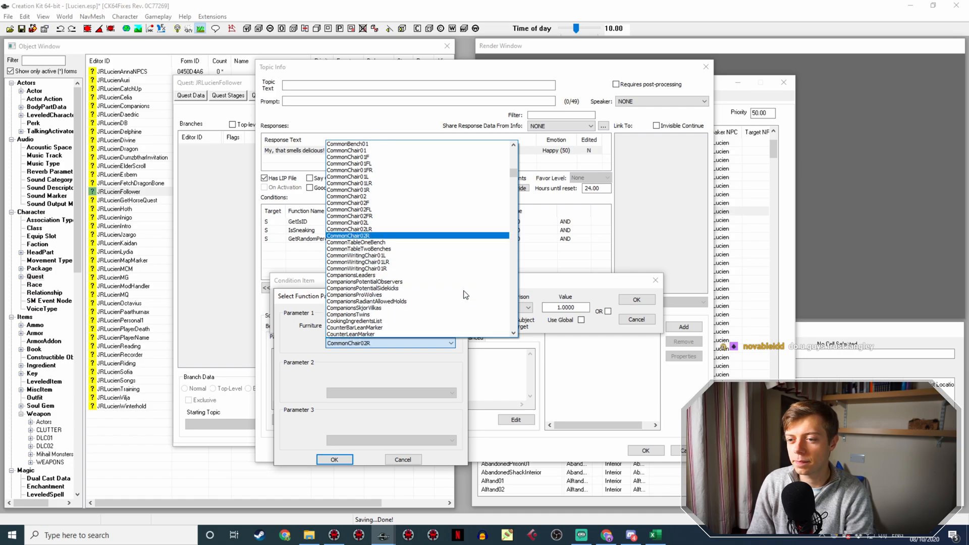
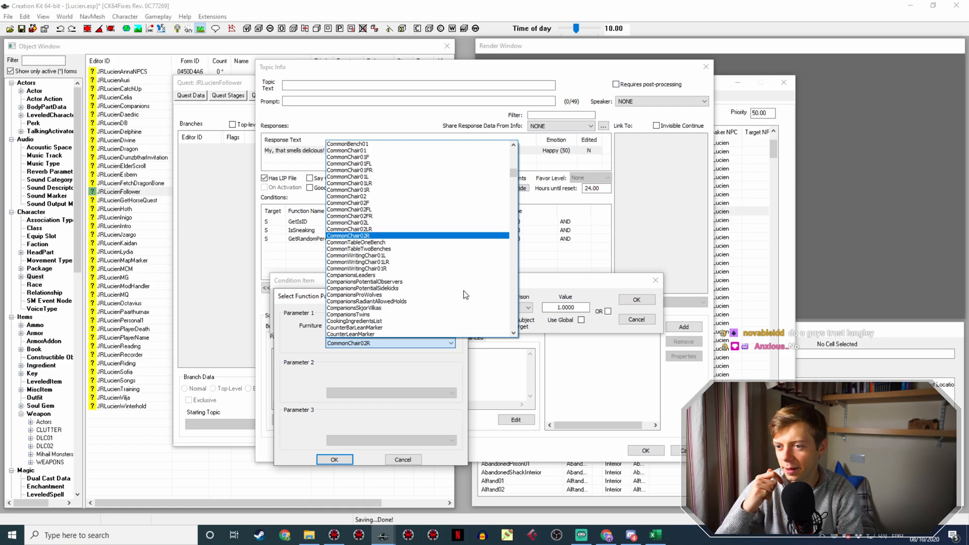
scroll(465, 295, down, 5)
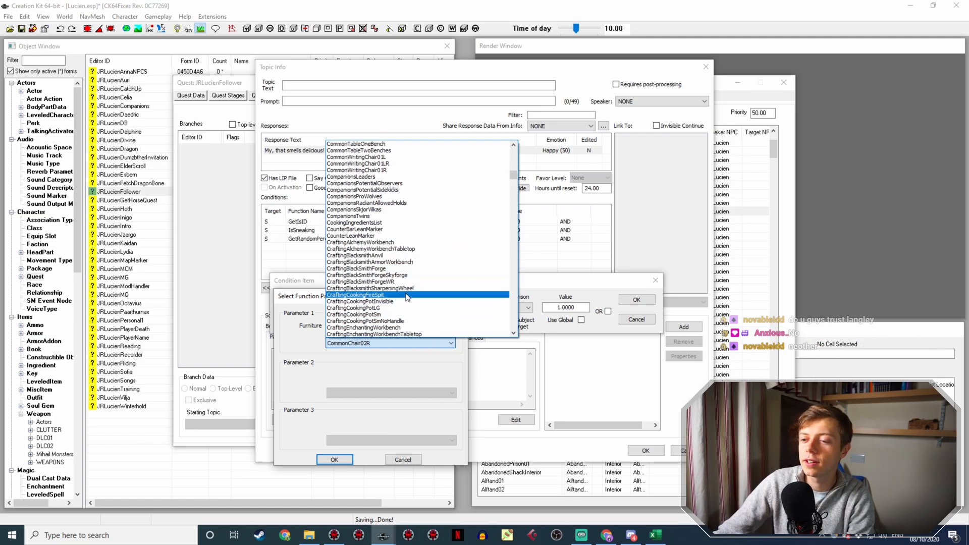
scroll(406, 296, down, 1)
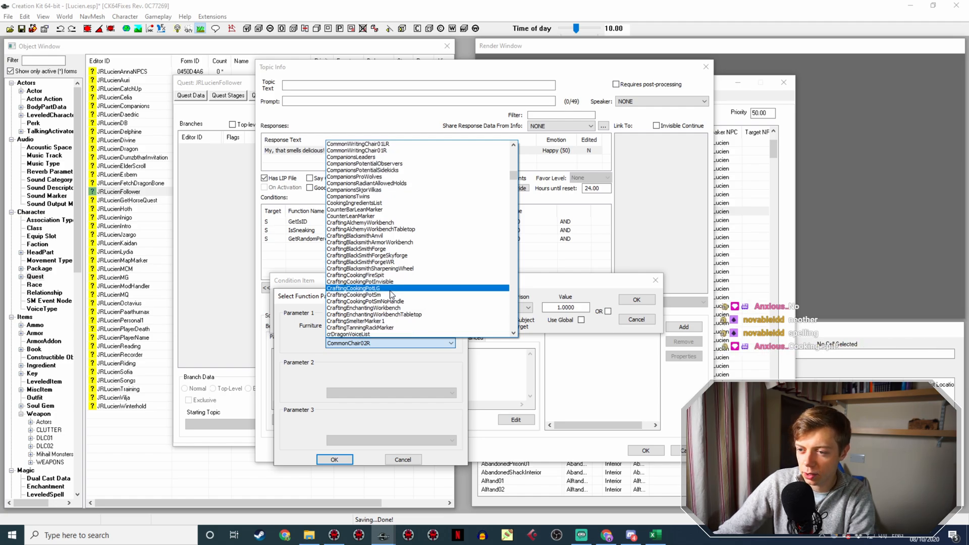
click(407, 275)
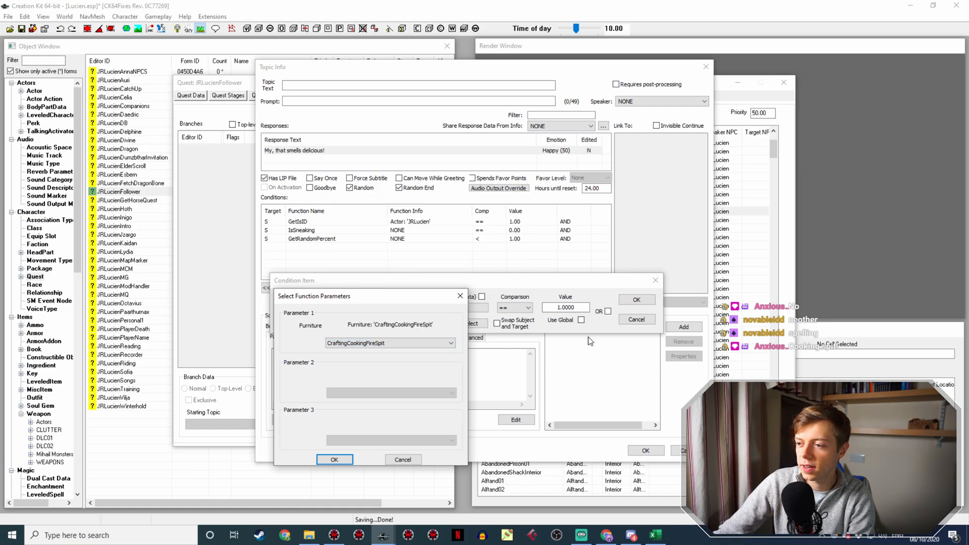
key(Return)
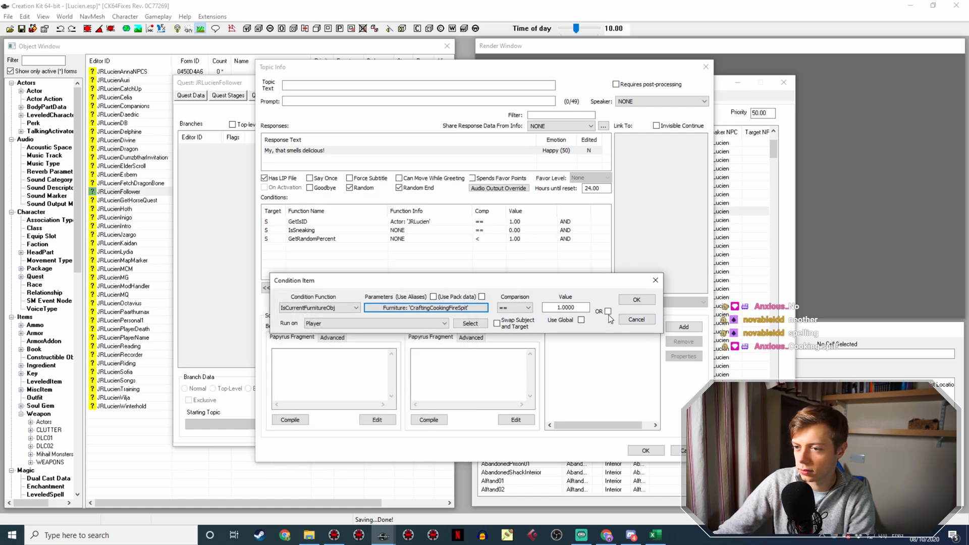
Make the fire spit condition an OR condition and move it directly below IsSneaking.
click(608, 311)
click(637, 300)
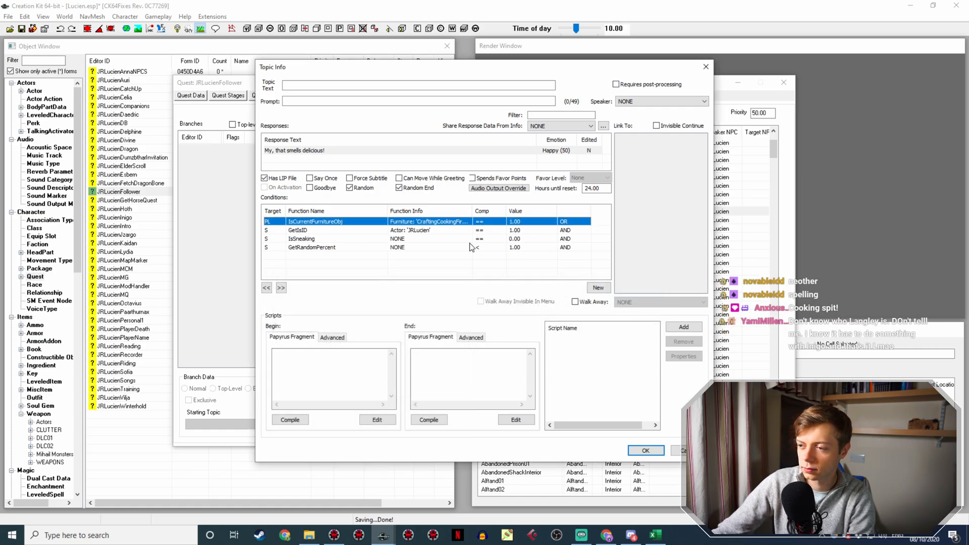
key(Right)
key(Right)
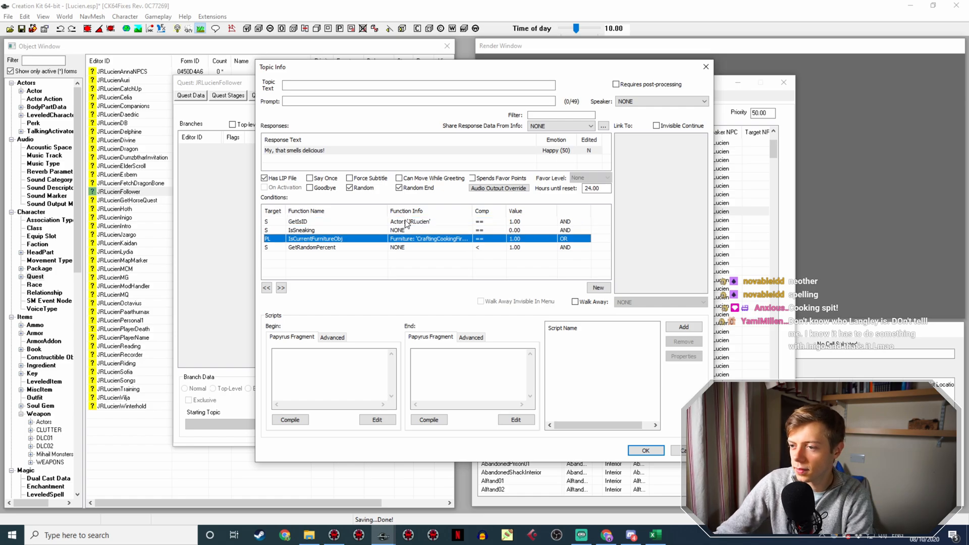
Duplicate the fire spit condition and set the copy's furniture to CraftingCookingPotLG.
right_click(442, 240)
click(474, 254)
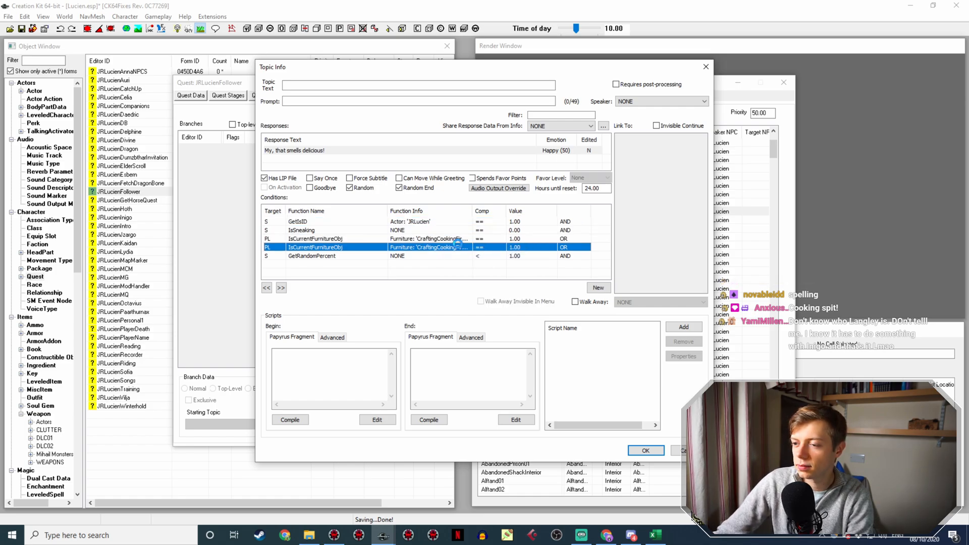
double_click(458, 247)
click(462, 298)
click(432, 319)
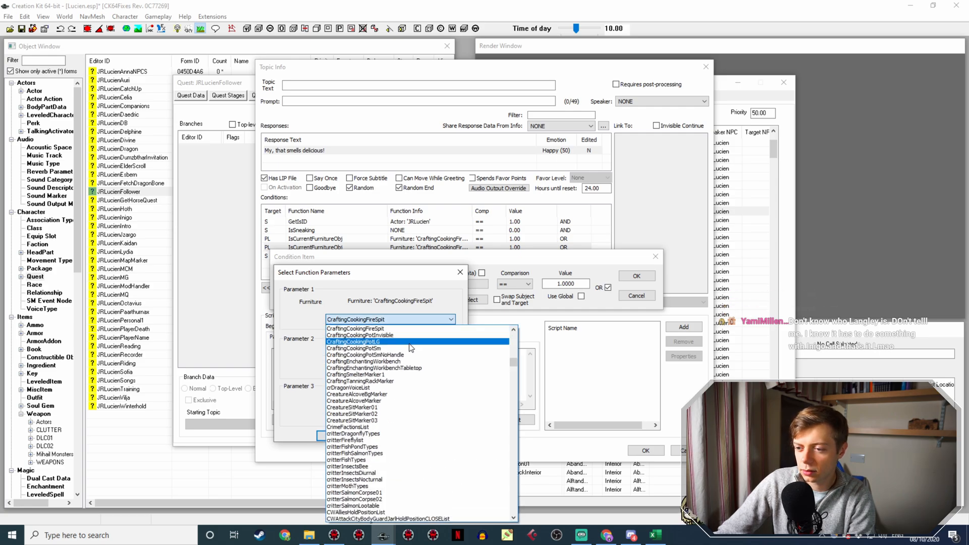
click(411, 342)
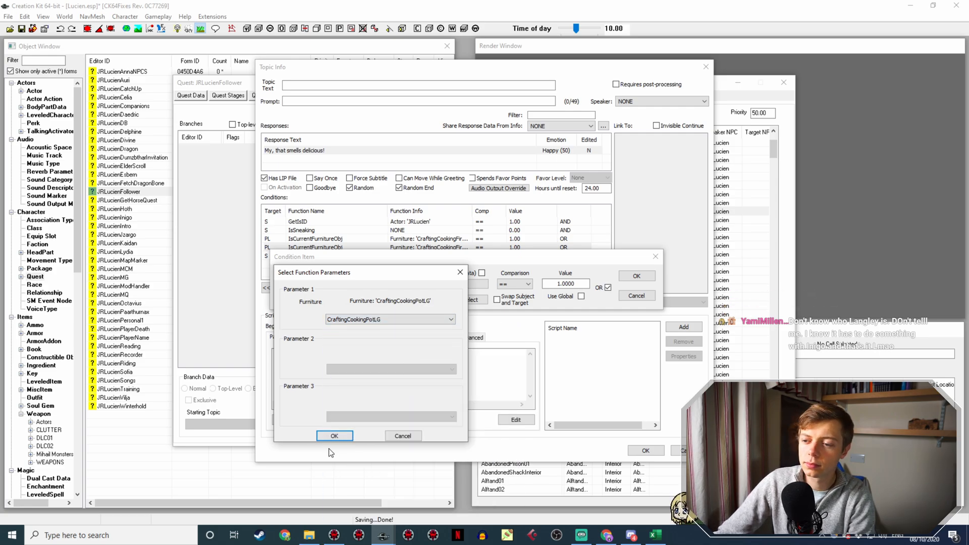
click(333, 436)
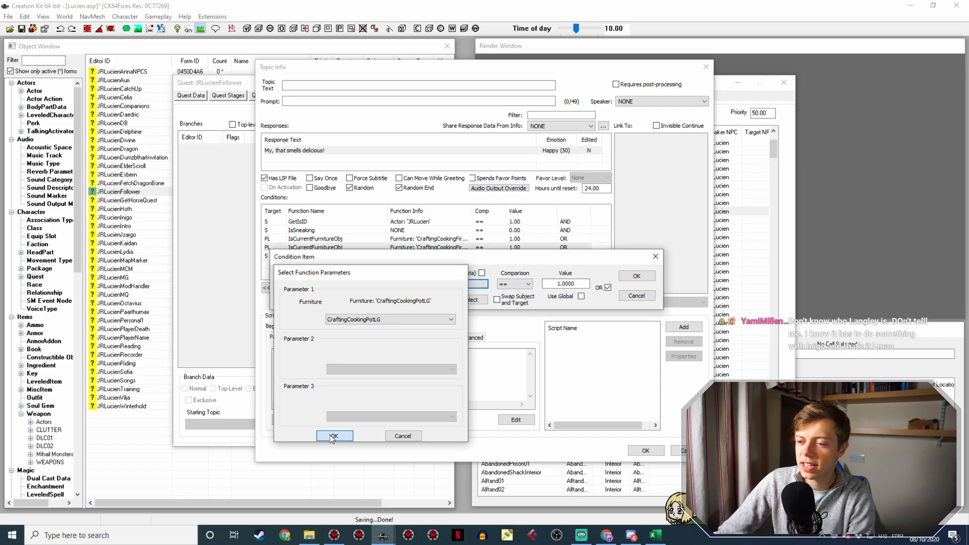
click(637, 276)
Duplicate the CraftingCookingPotLG condition and set the copy's furniture to CraftingCookingPotSm.
right_click(452, 247)
click(486, 265)
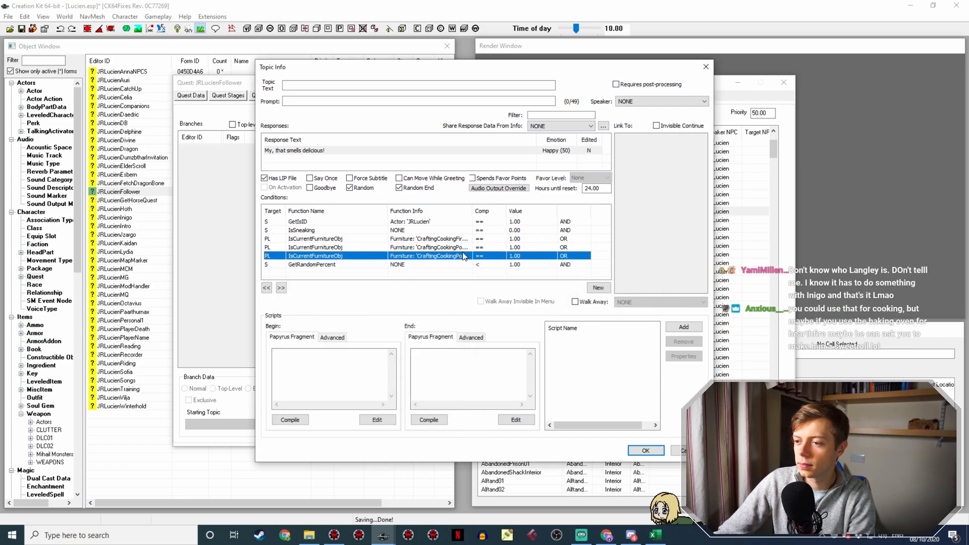
double_click(464, 257)
click(476, 307)
click(435, 327)
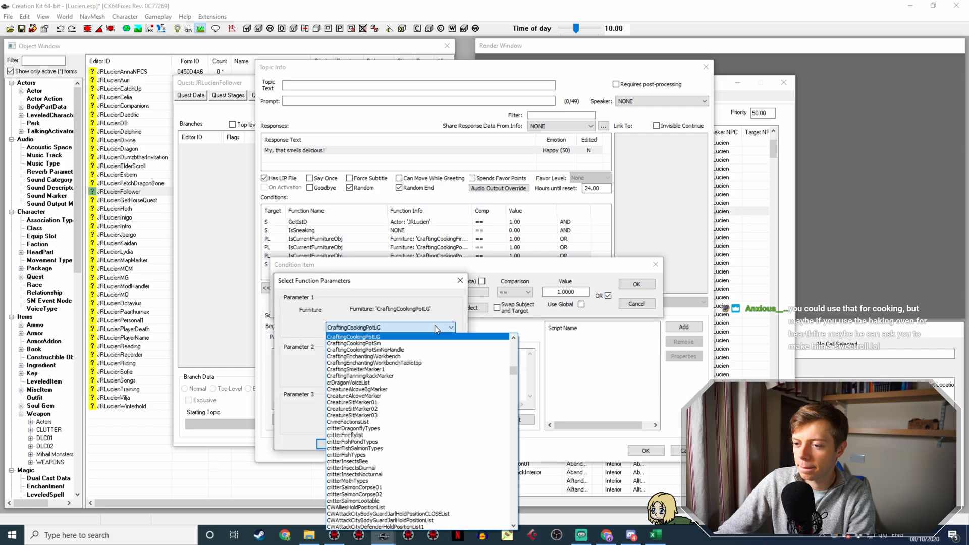
click(429, 343)
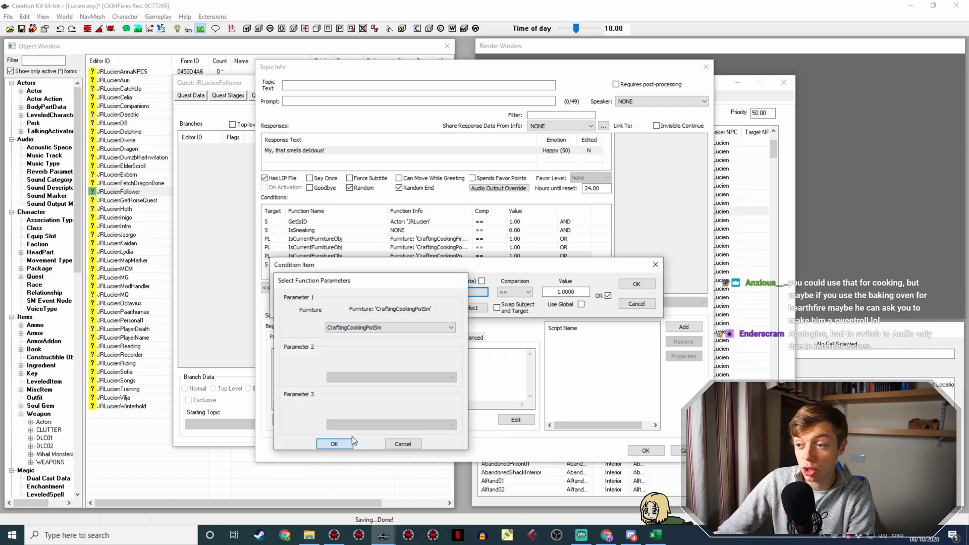
click(349, 443)
click(637, 284)
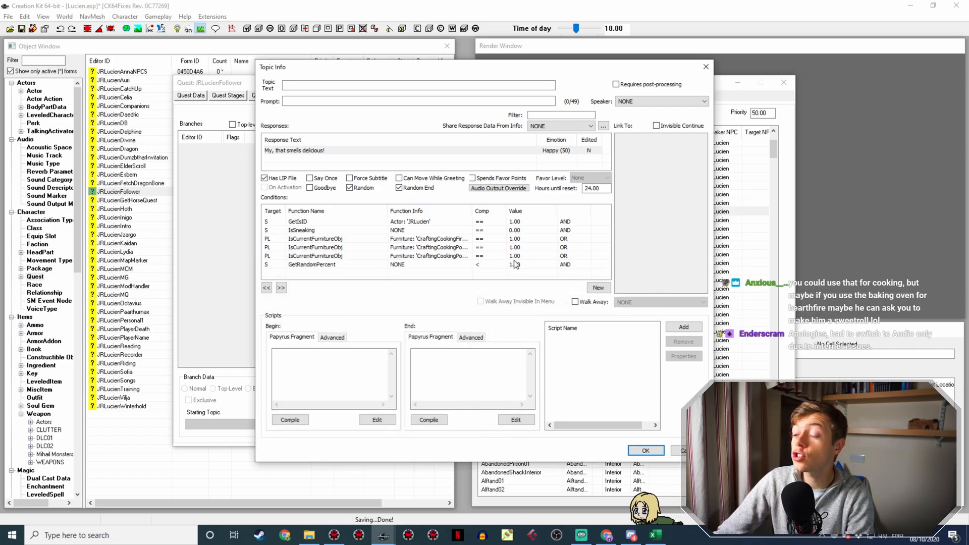
Duplicate the CraftingCookingPotSm condition and set the copy's furniture to CraftingCookingPotSmNoHandle.
right_click(519, 259)
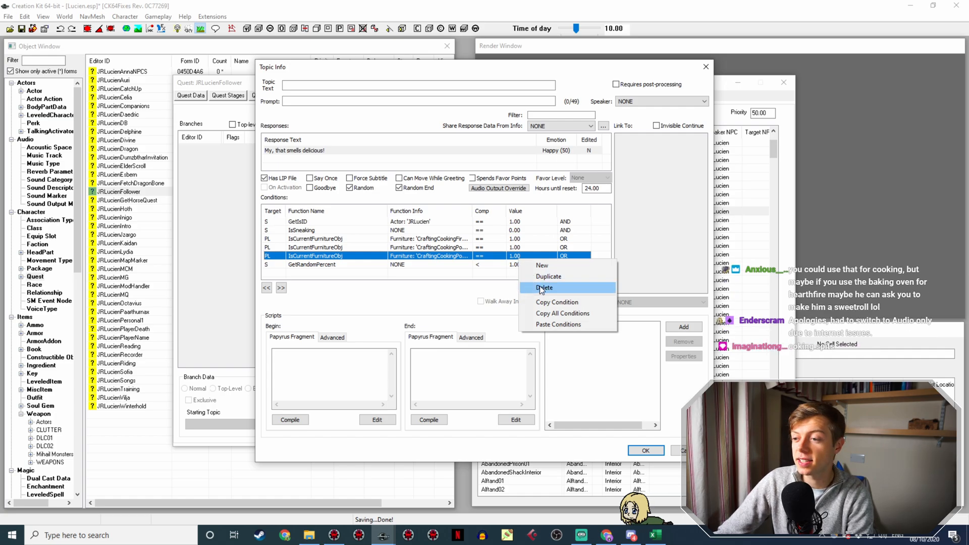
click(525, 277)
double_click(520, 264)
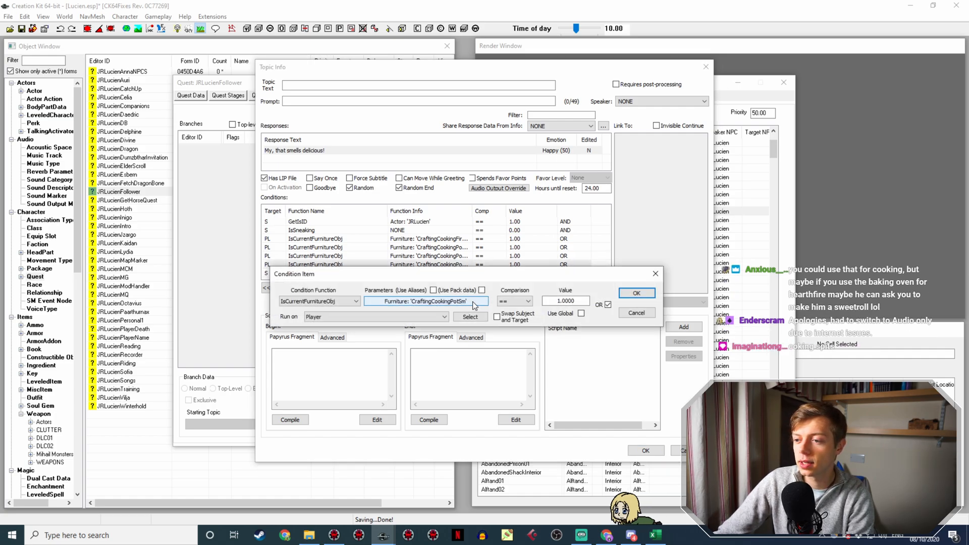
click(468, 305)
click(408, 336)
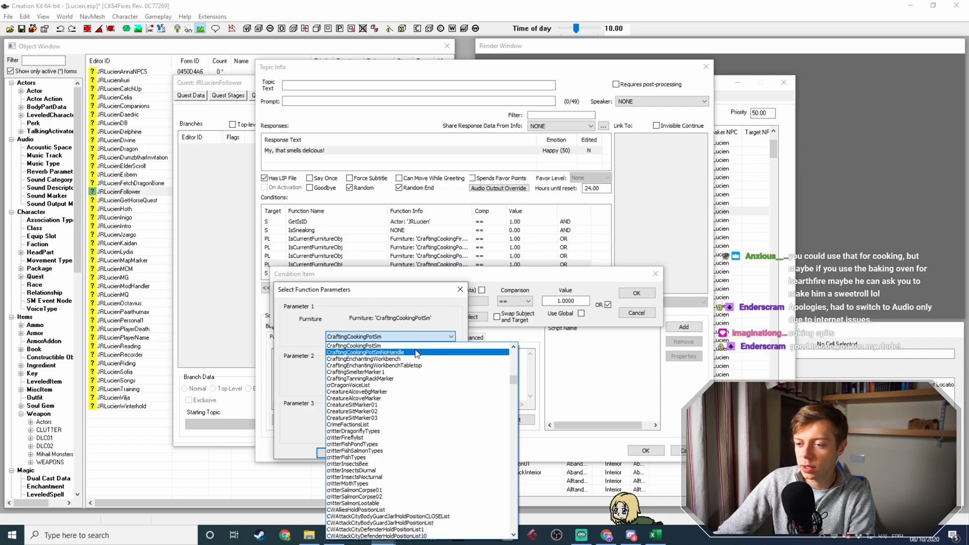
scroll(422, 368, up, 2)
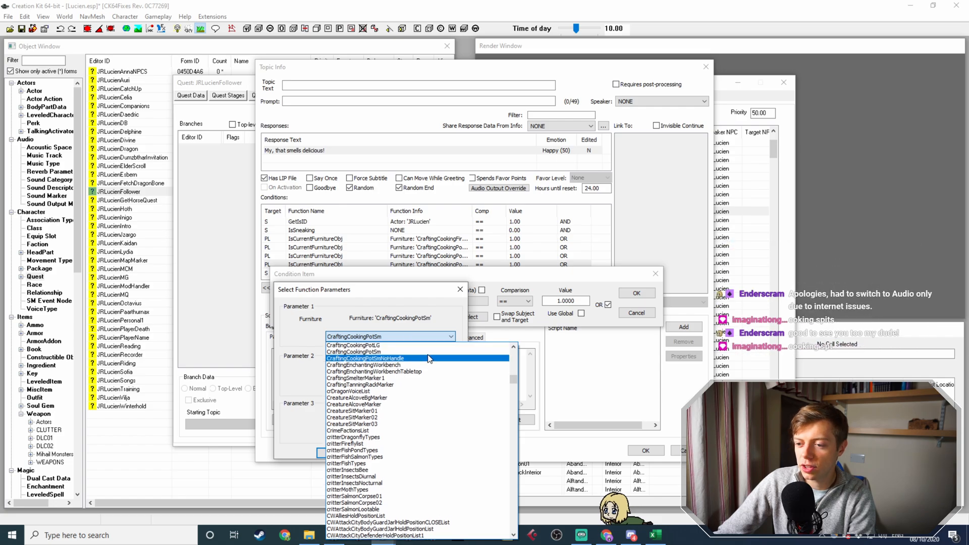
click(431, 395)
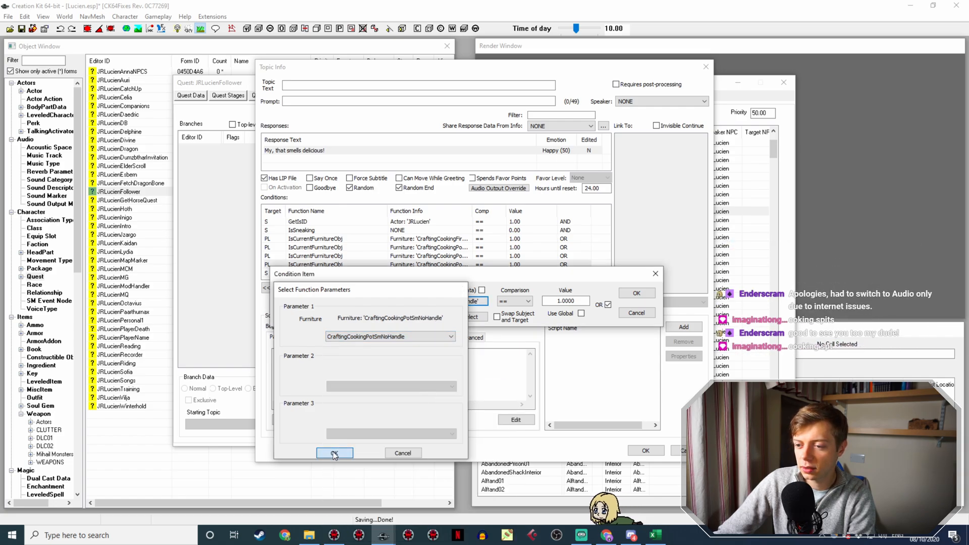
click(328, 452)
click(637, 293)
right_click(463, 263)
click(472, 277)
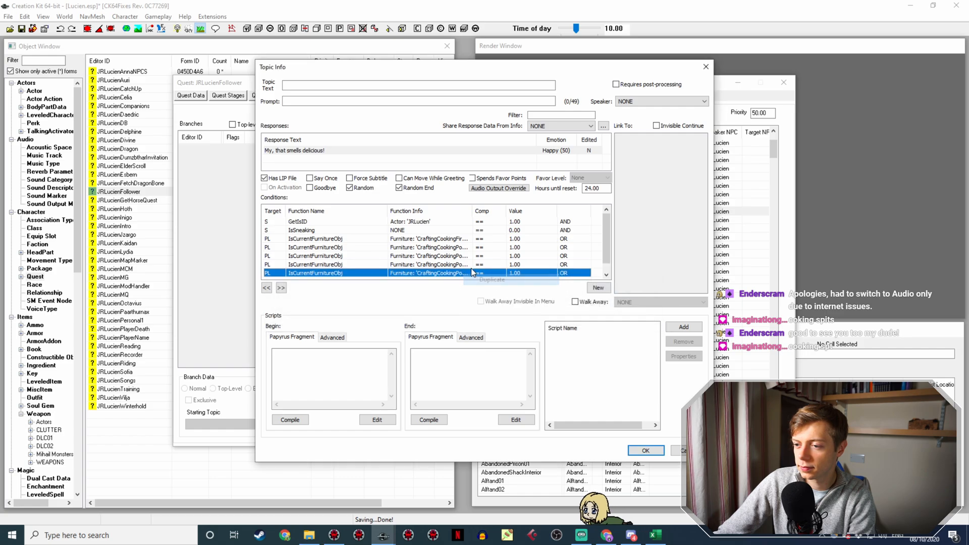
double_click(451, 272)
click(425, 311)
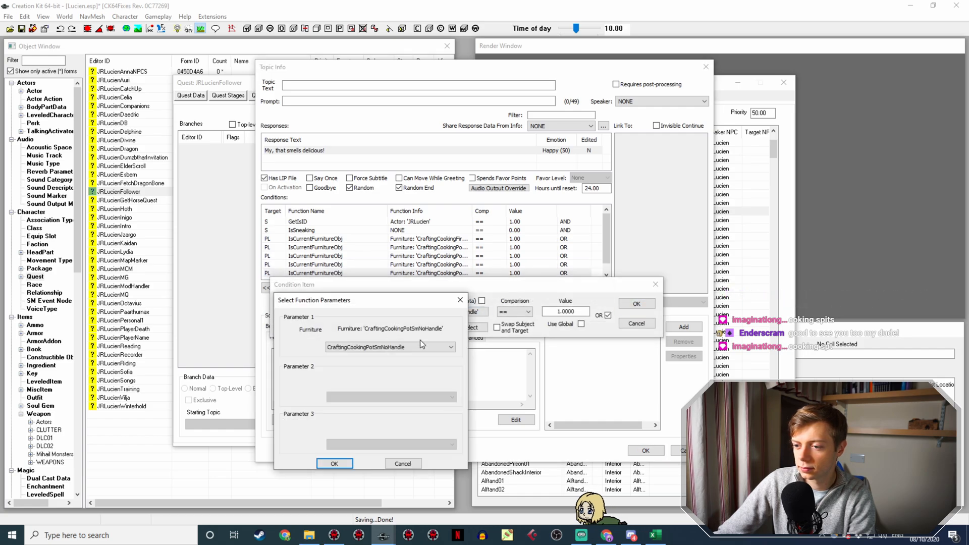
click(422, 346)
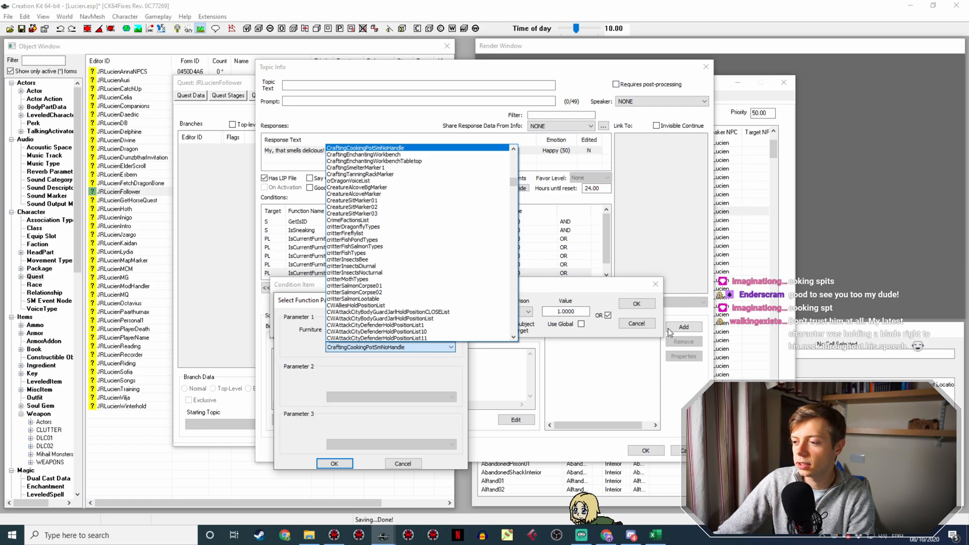
click(641, 325)
click(641, 324)
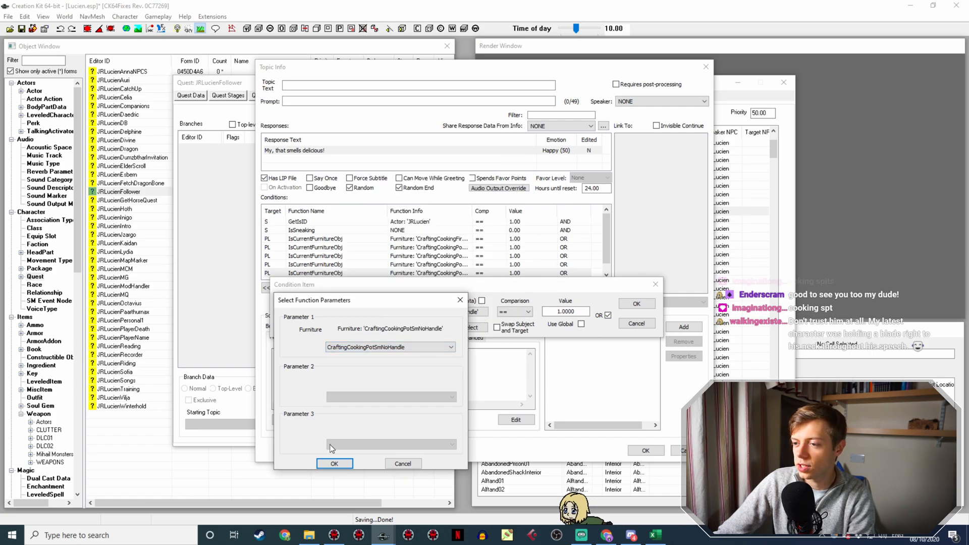
click(349, 462)
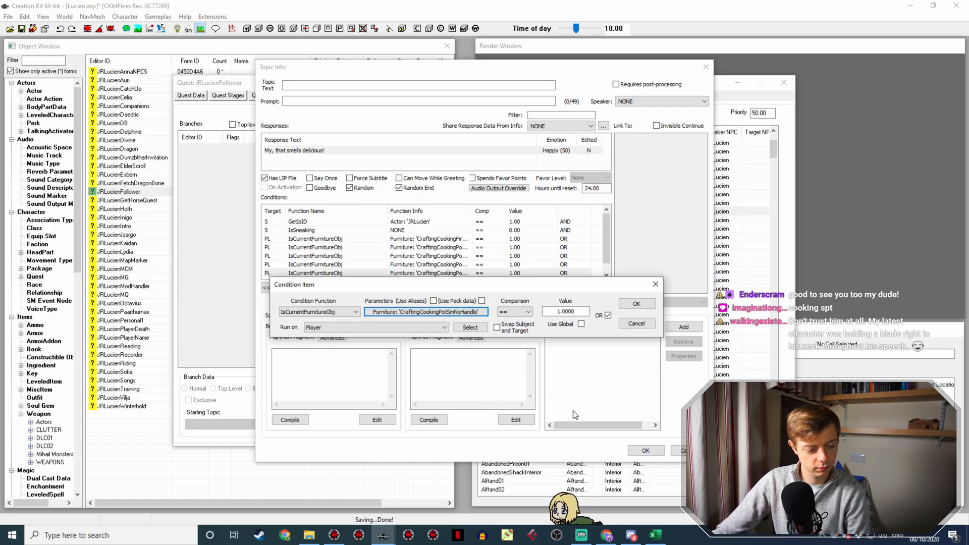
click(636, 324)
click(492, 266)
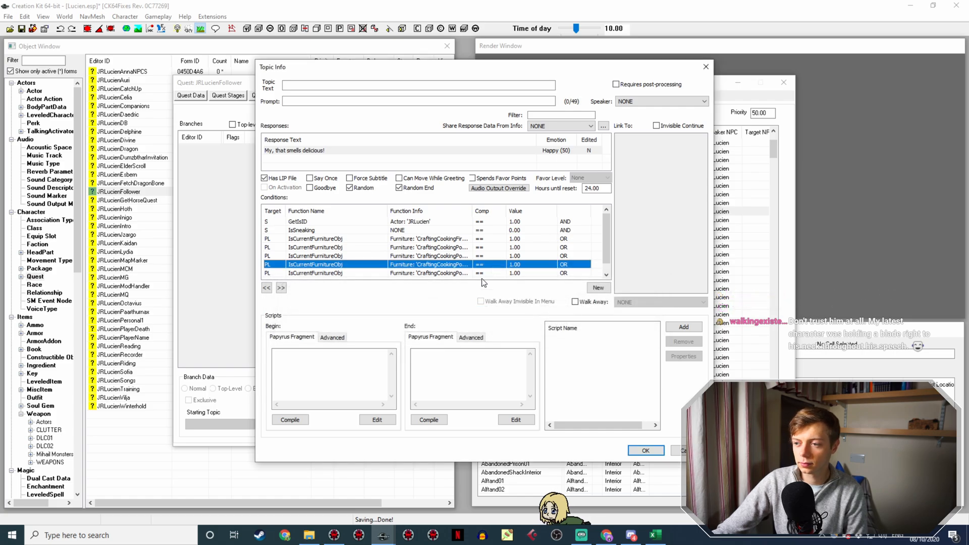
click(483, 278)
click(514, 264)
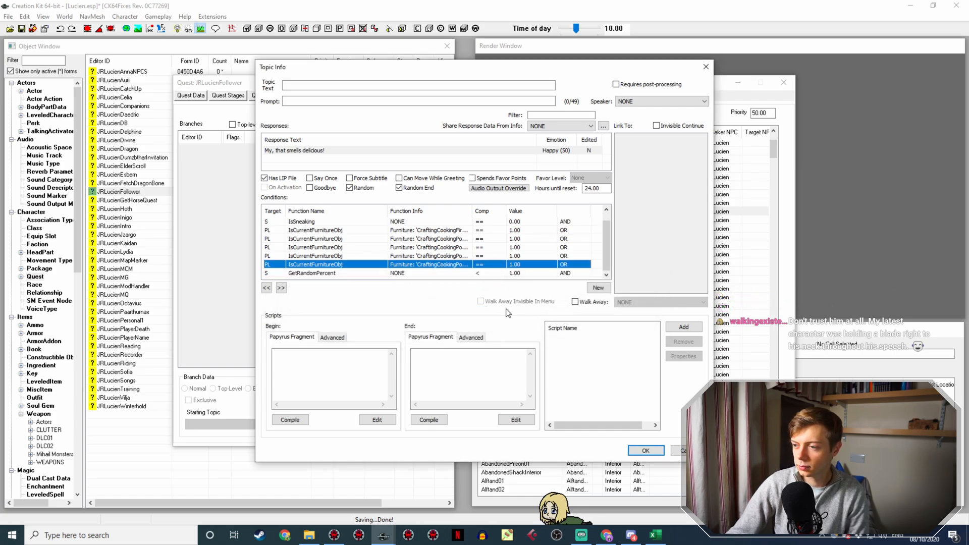
key(Delete)
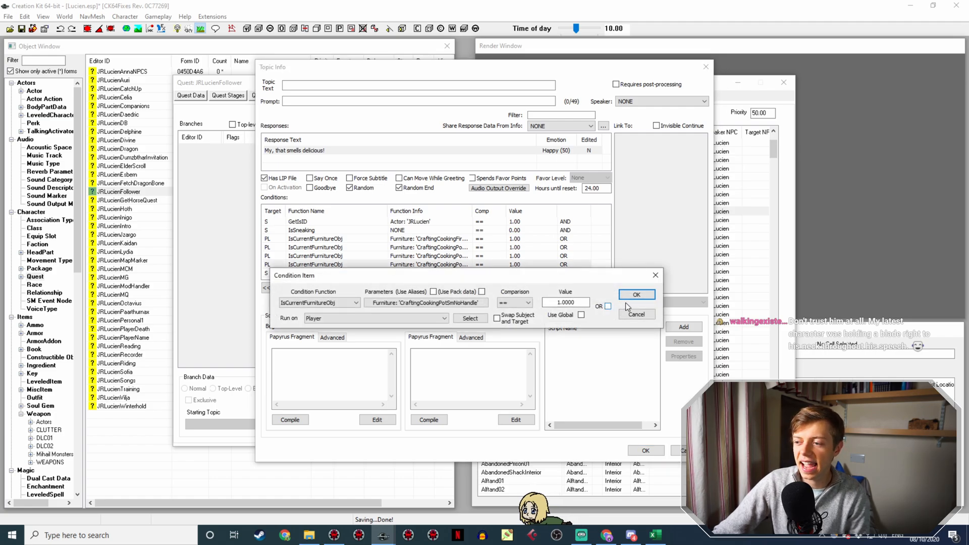
Accept the cooking pot condition, save the "My, that smells delicious!" info and duplicate that line in the Idle topic.
click(635, 296)
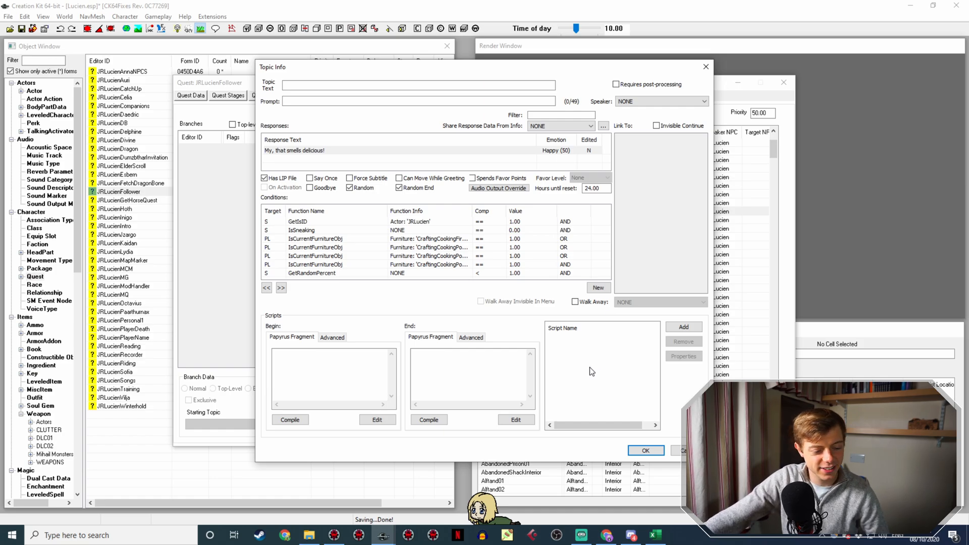
click(645, 451)
right_click(455, 212)
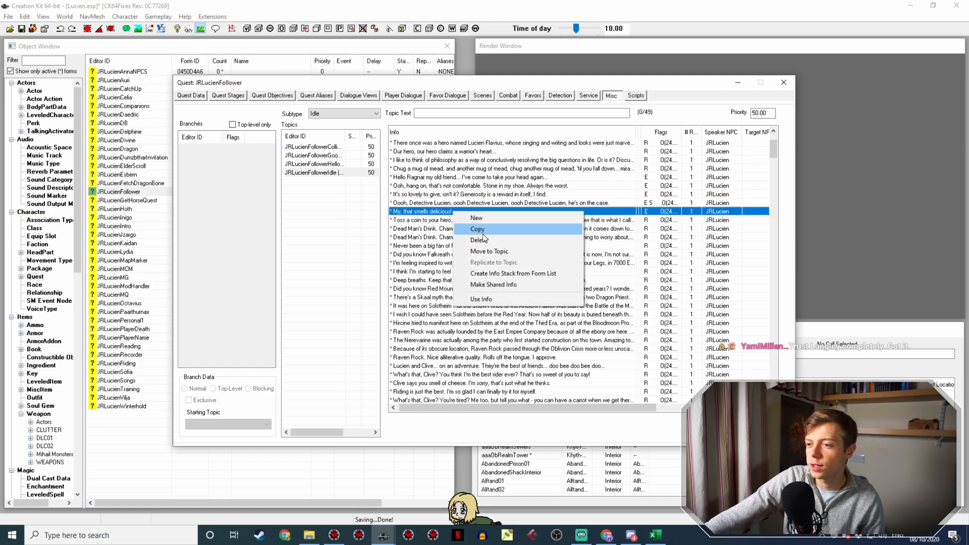
click(483, 233)
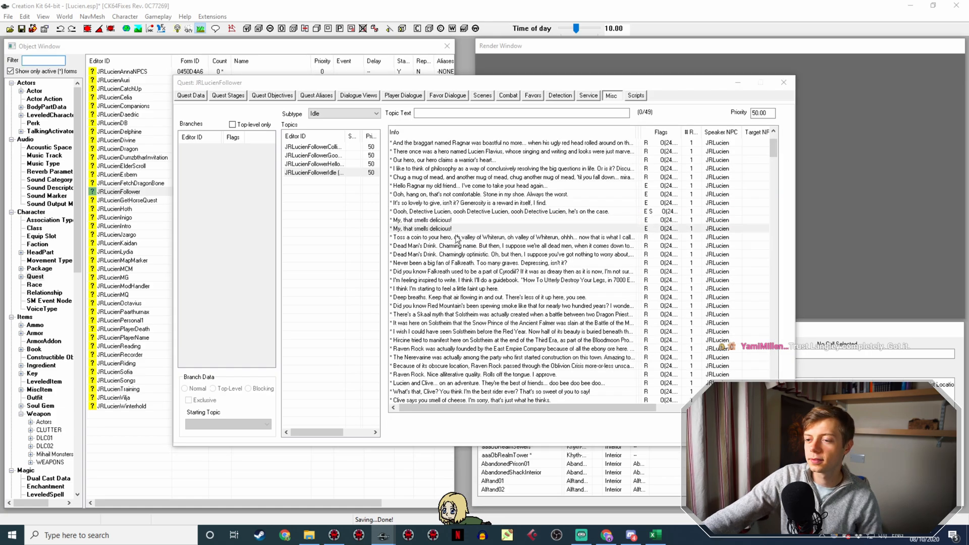
Change the duplicate's response text to "I wish I could cook. I tried to boil potatoes once and set fire to my shoes. Not my finest hour.".
double_click(454, 229)
double_click(345, 151)
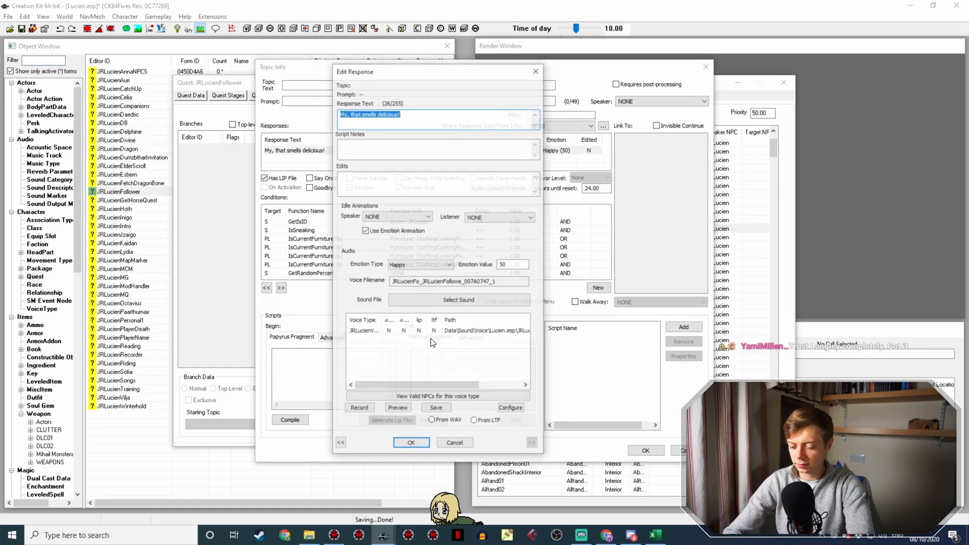
text(I wish I )
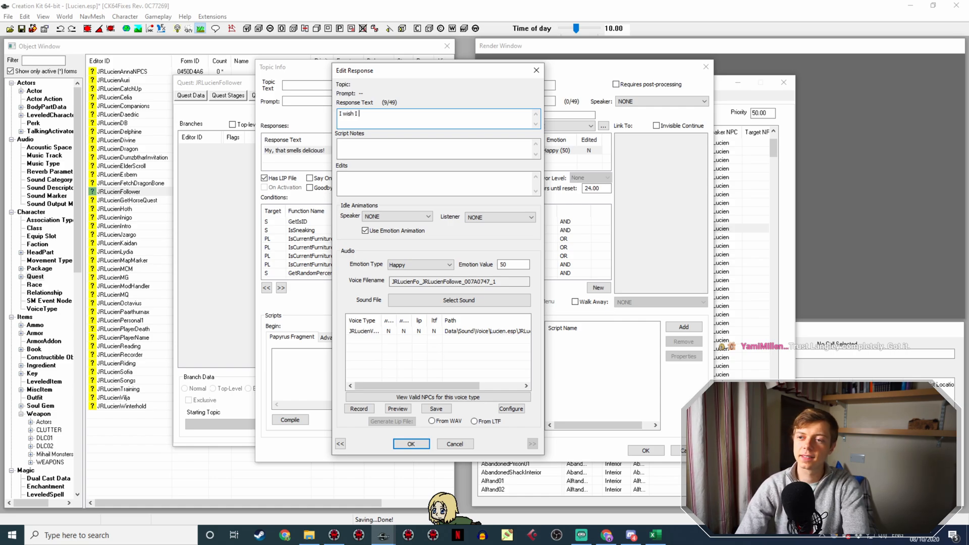
text(could cook)
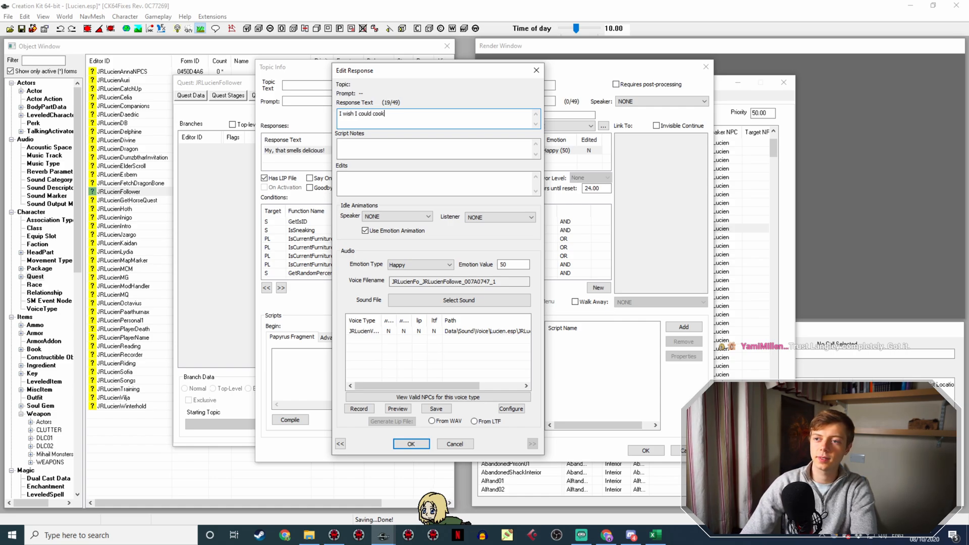
text(. )
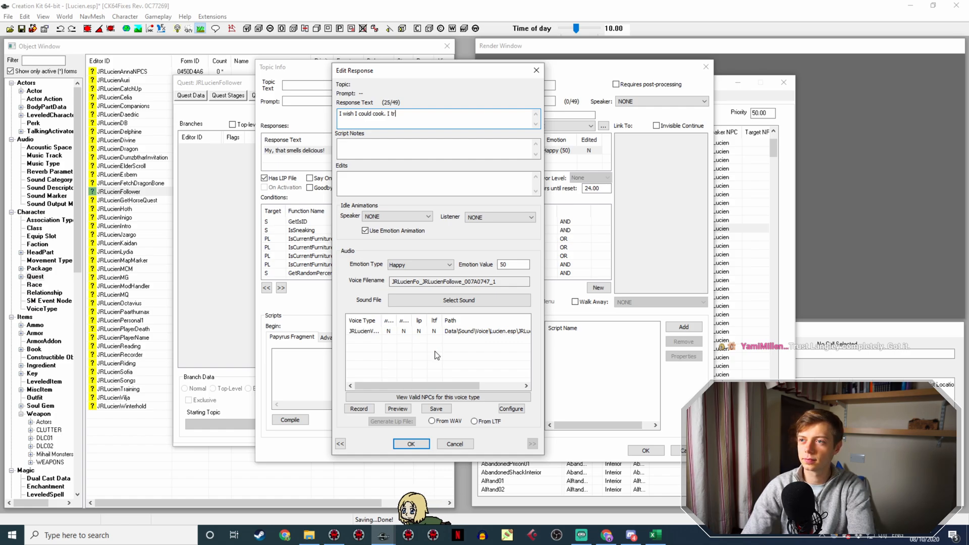
text(I tr)
text(i)
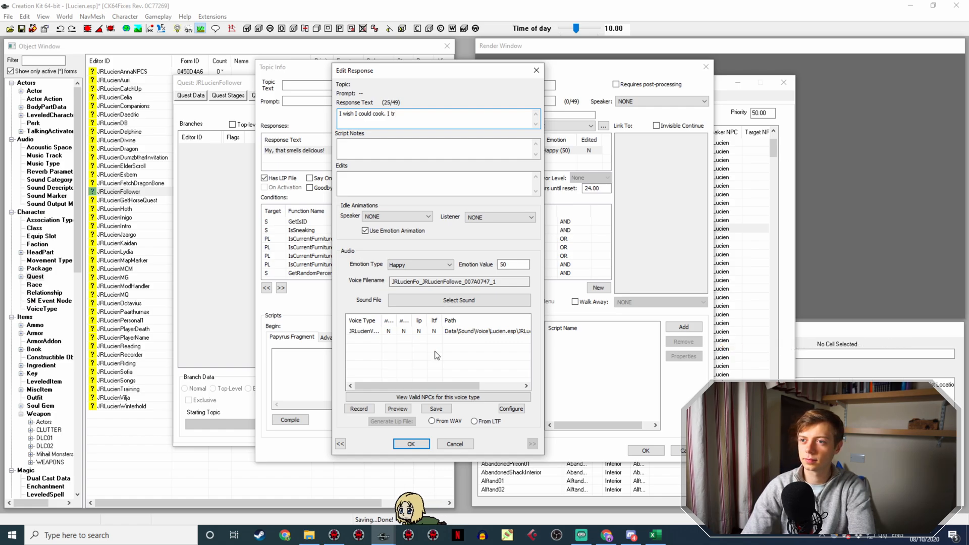
text(ed to b)
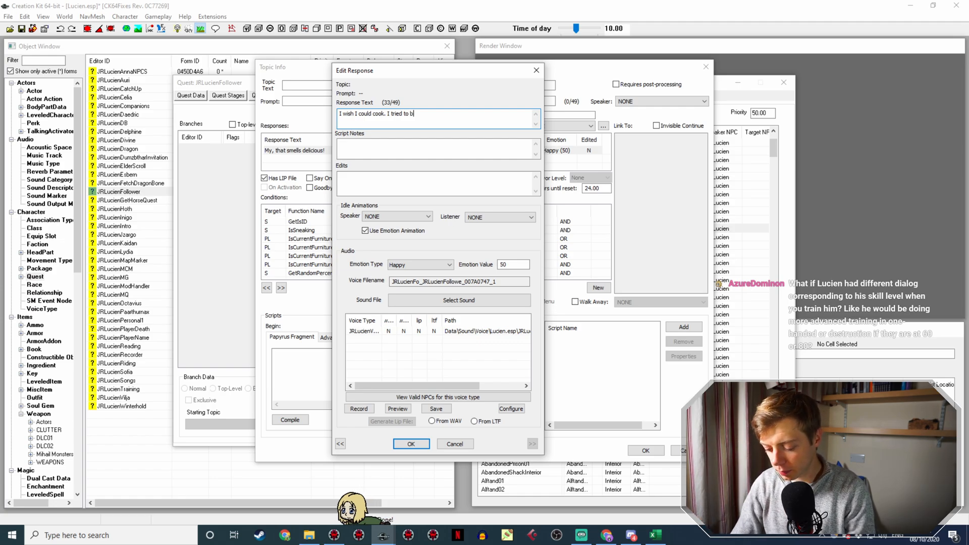
key(BackSpace)
key(BackSpace)
key(BackSpace)
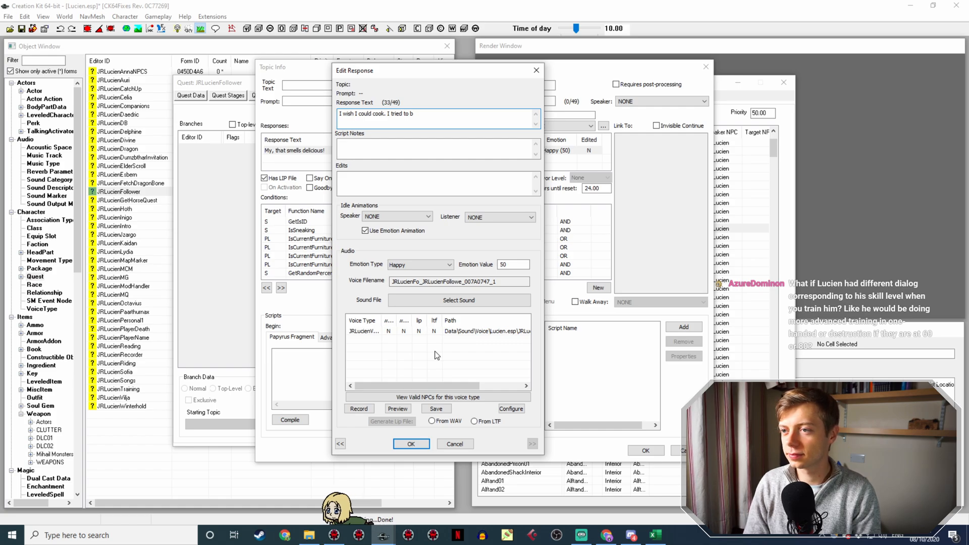
text(oil pot)
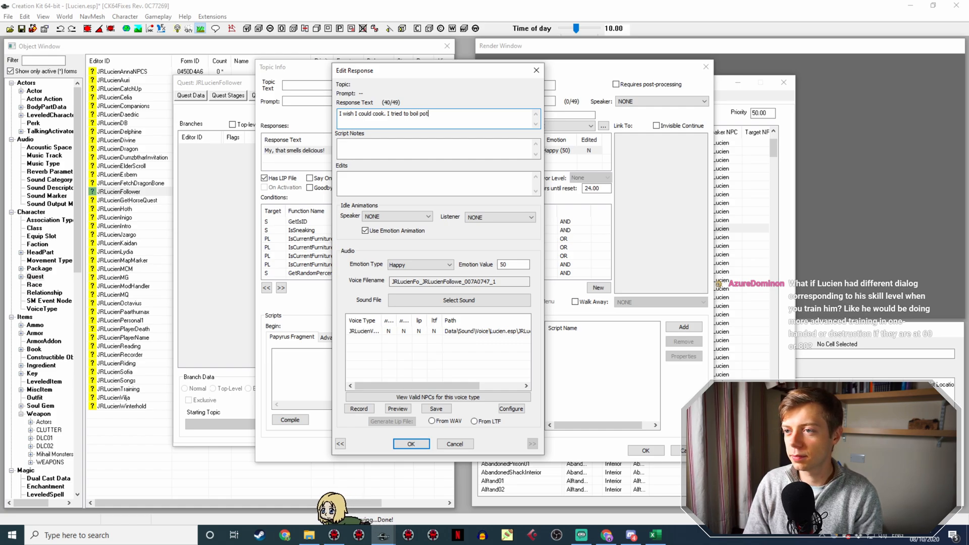
text(atoes once a)
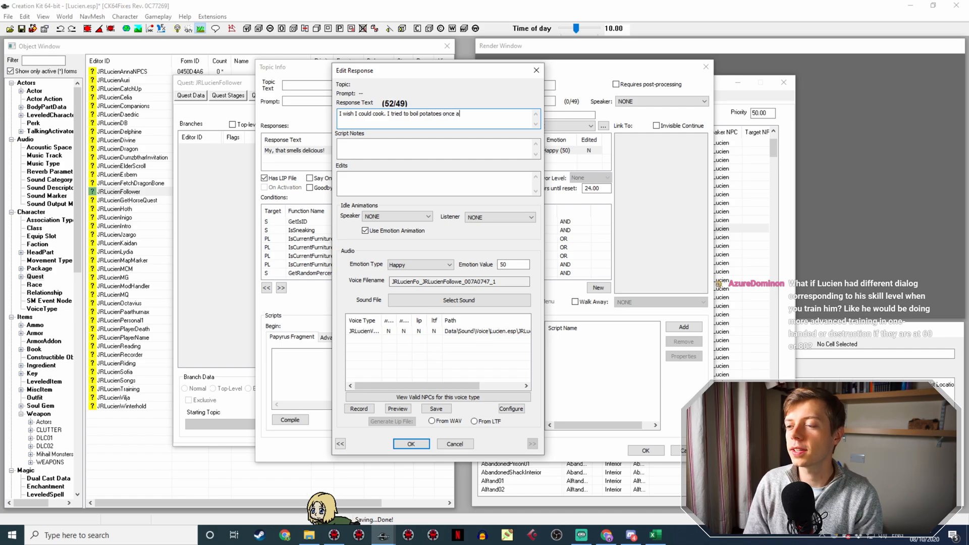
text(nd set fi)
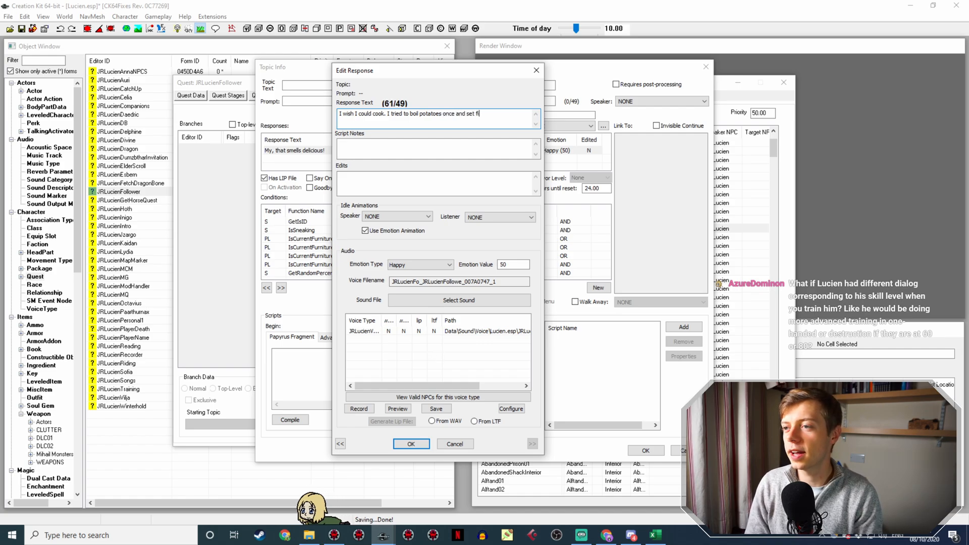
text(re to my shoe)
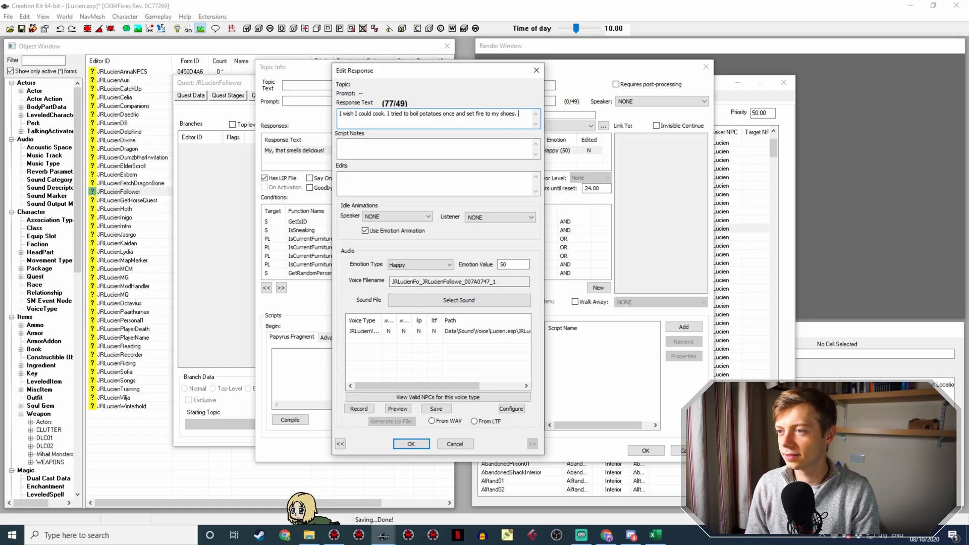
text(s.)
key(BackSpace)
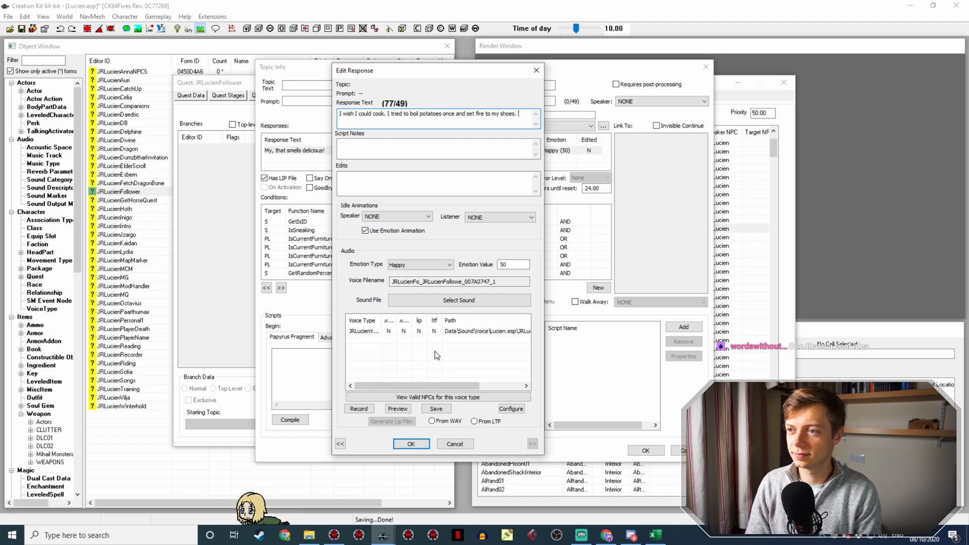
text(ot )
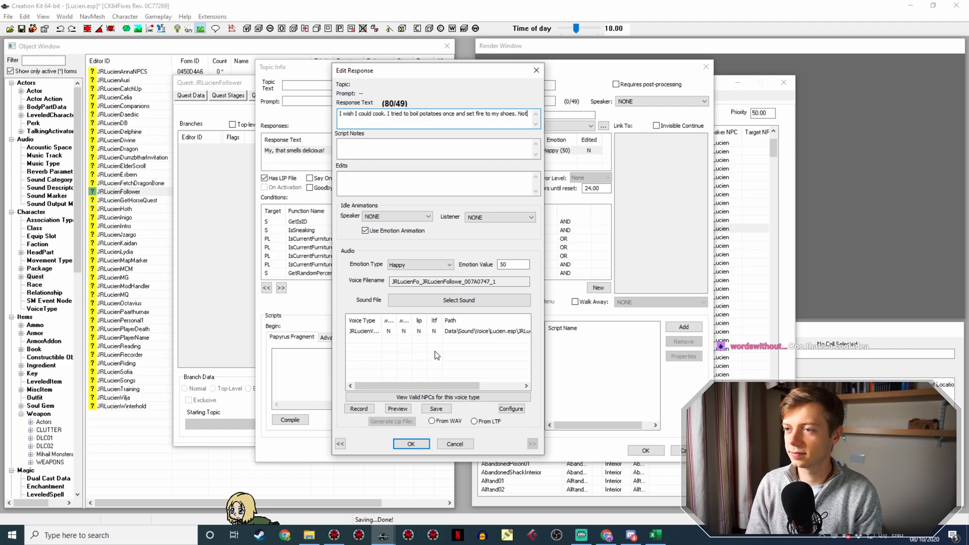
text(my finest hour.)
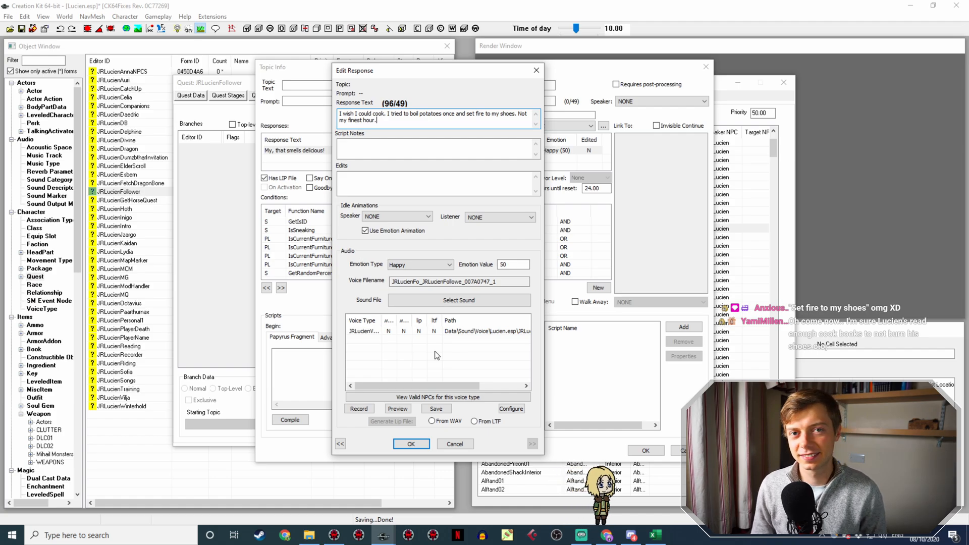
key(Return)
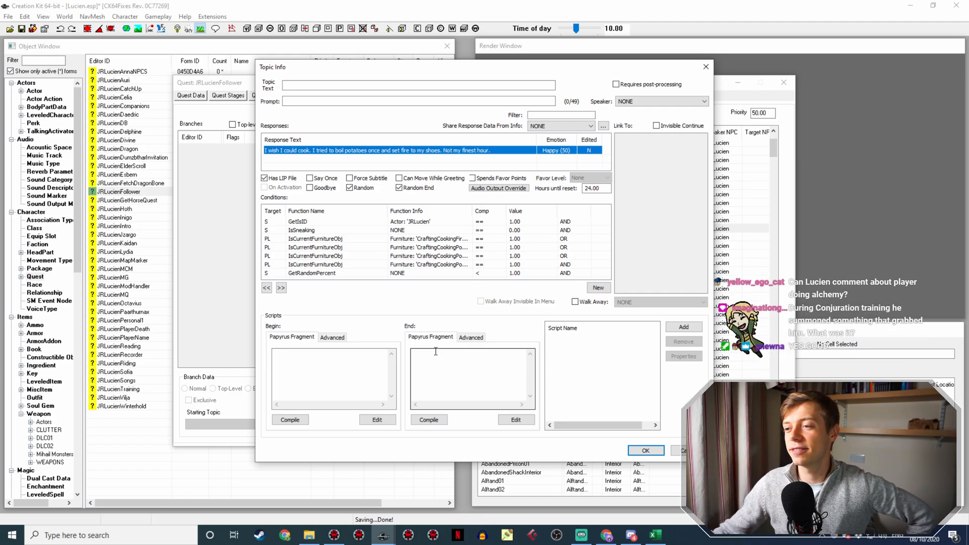
click(571, 350)
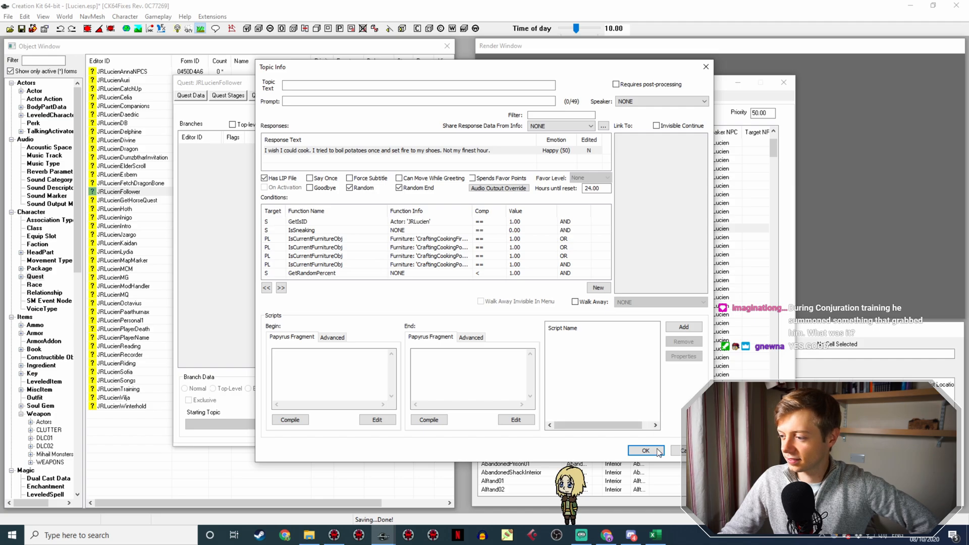
click(646, 450)
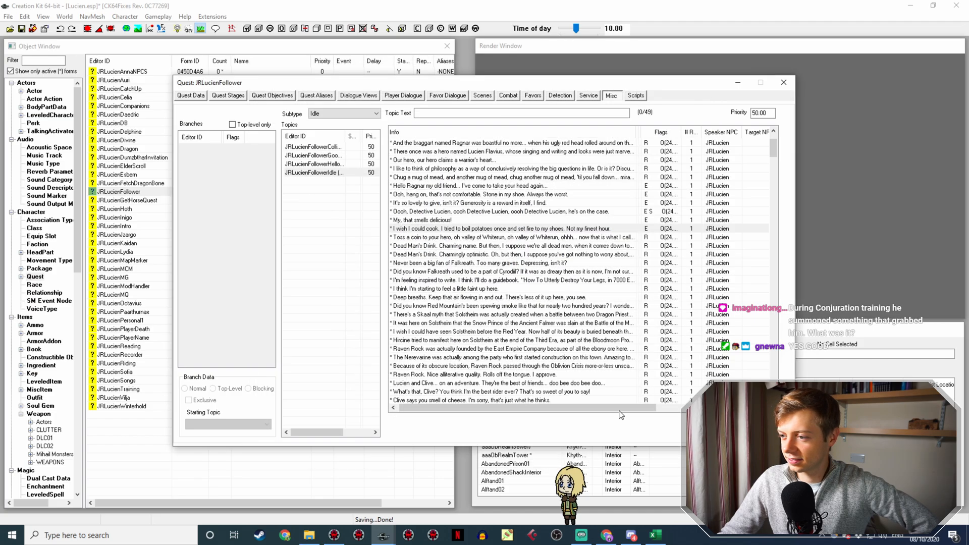
Duplicate the "I wish I could cook" line in the Idle topic and open the copy's response for editing.
right_click(528, 230)
click(563, 247)
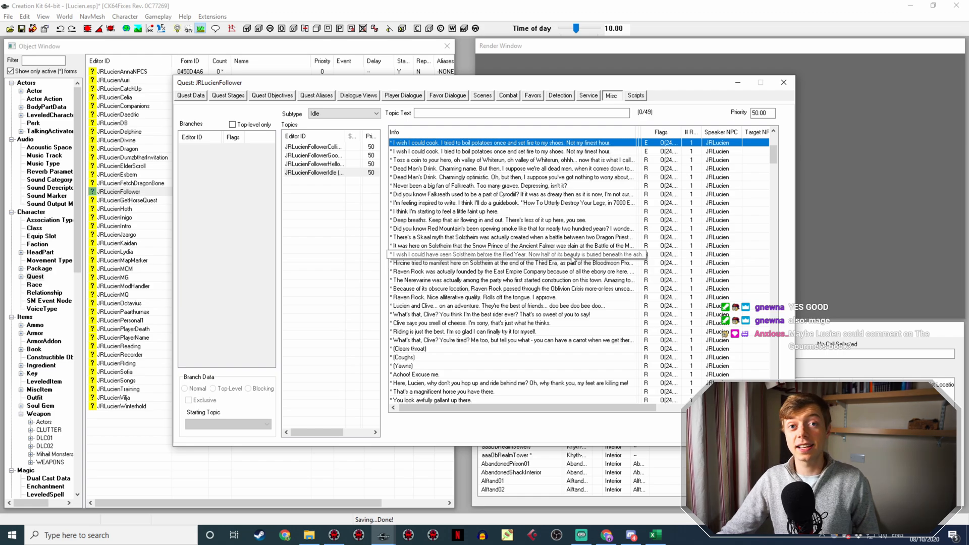
double_click(510, 143)
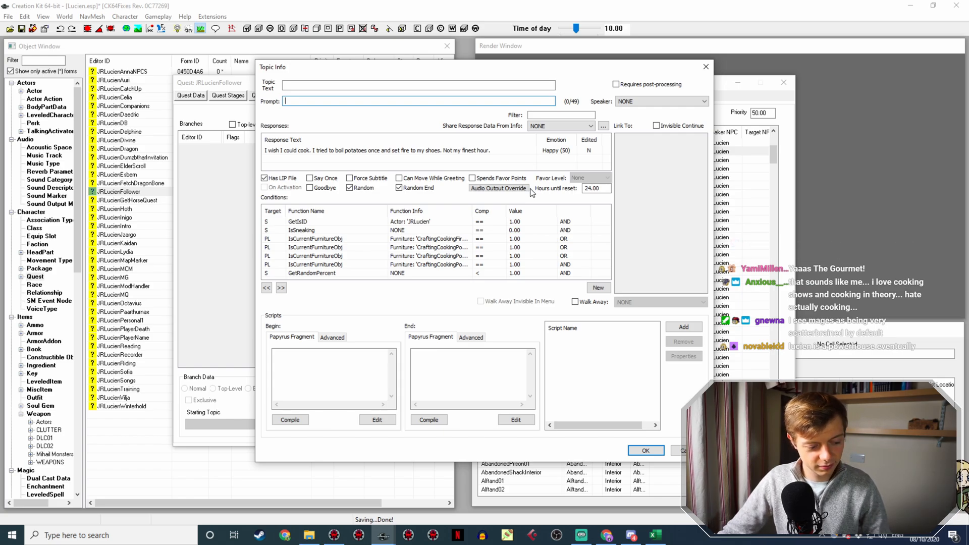
drag(433, 72, 476, 201)
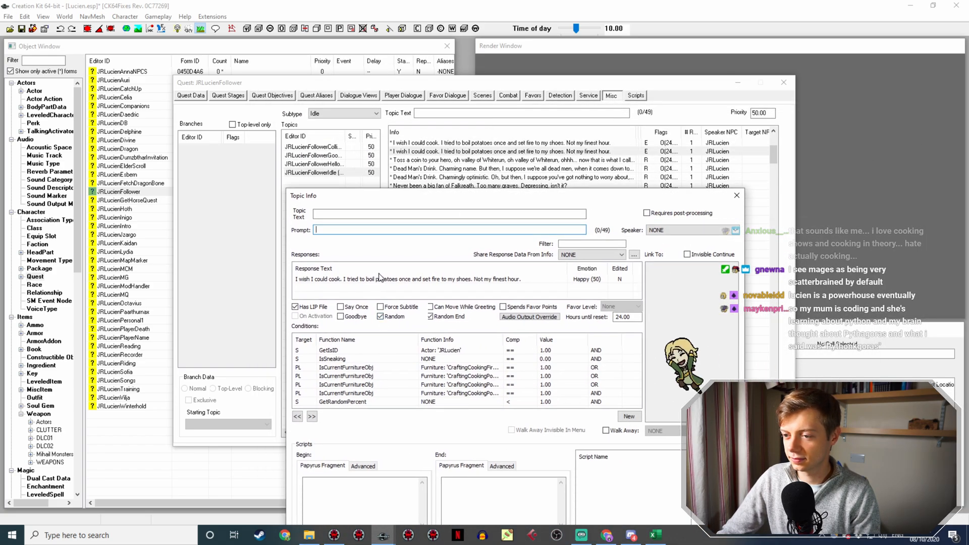
double_click(379, 278)
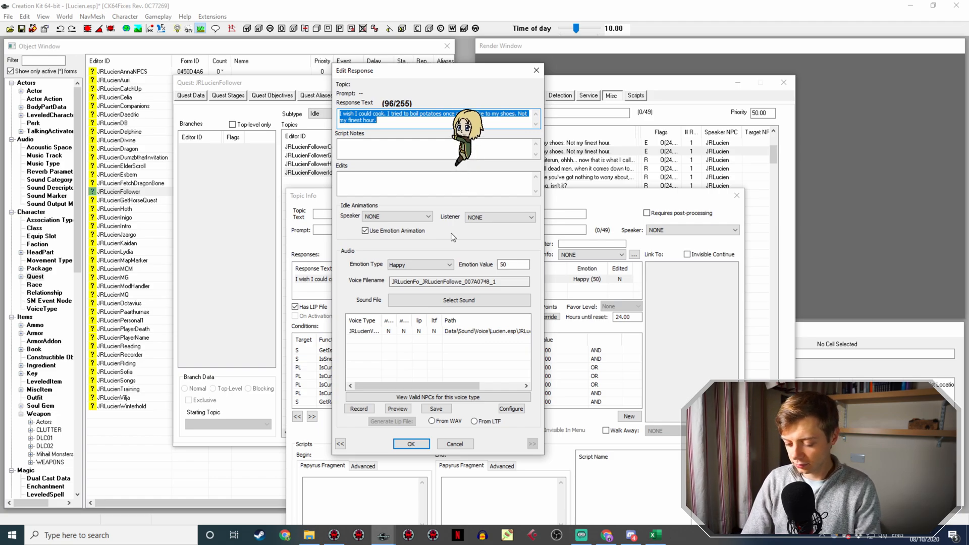
text(Should t)
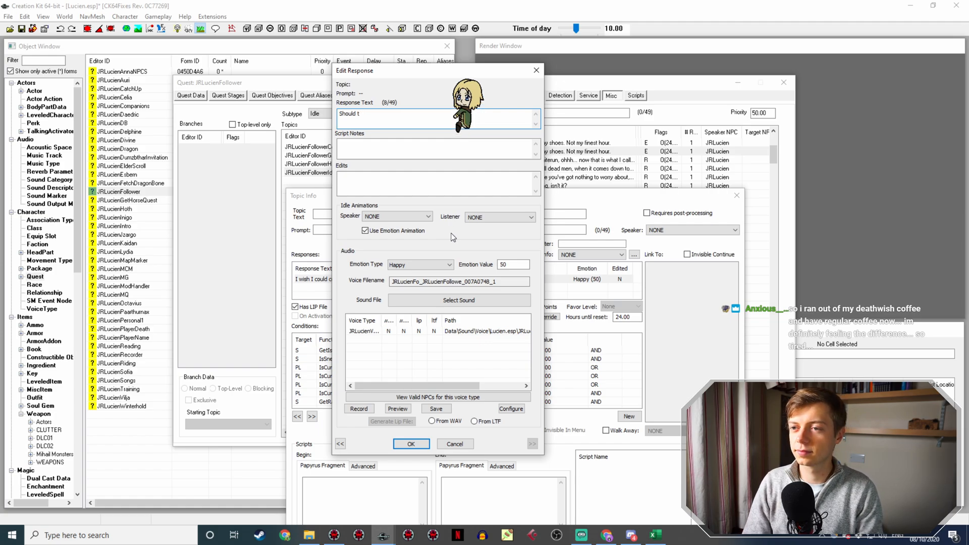
text(hat)
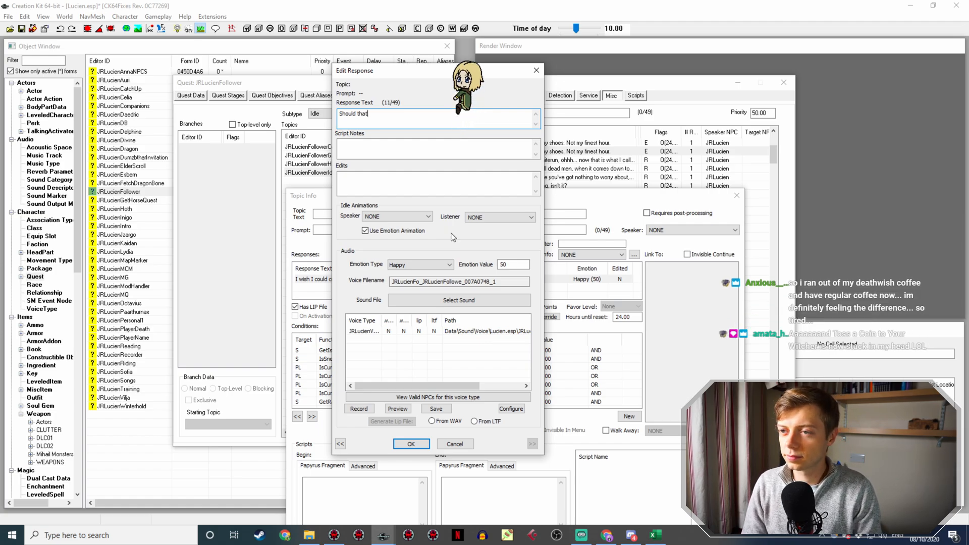
key(BackSpace)
key(BackSpace)
key(BackSpace)
key(BackSpace)
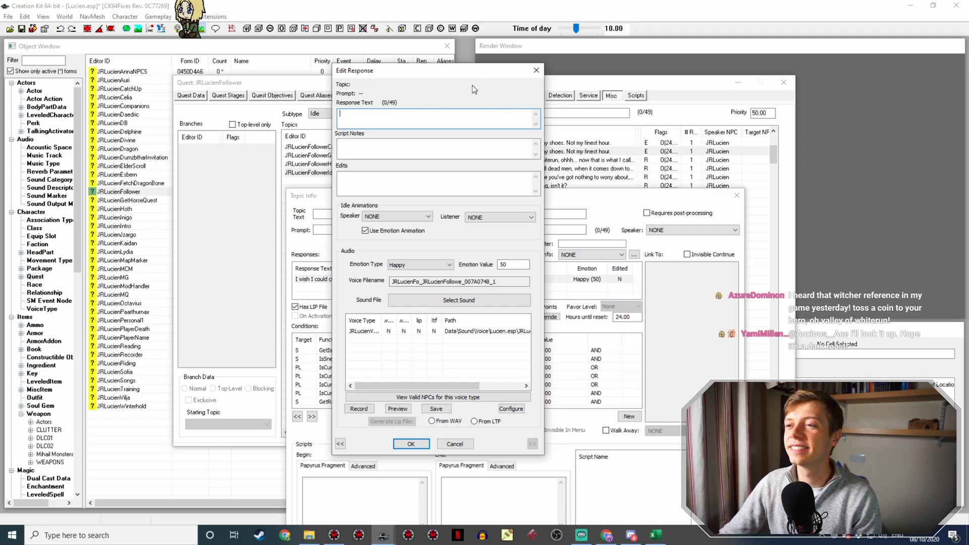
Set the response text to "Tell you what, let's share the responsibility. You do the cooking, I'll do the eating. Sound fair? Splendid.".
drag(485, 69, 674, 101)
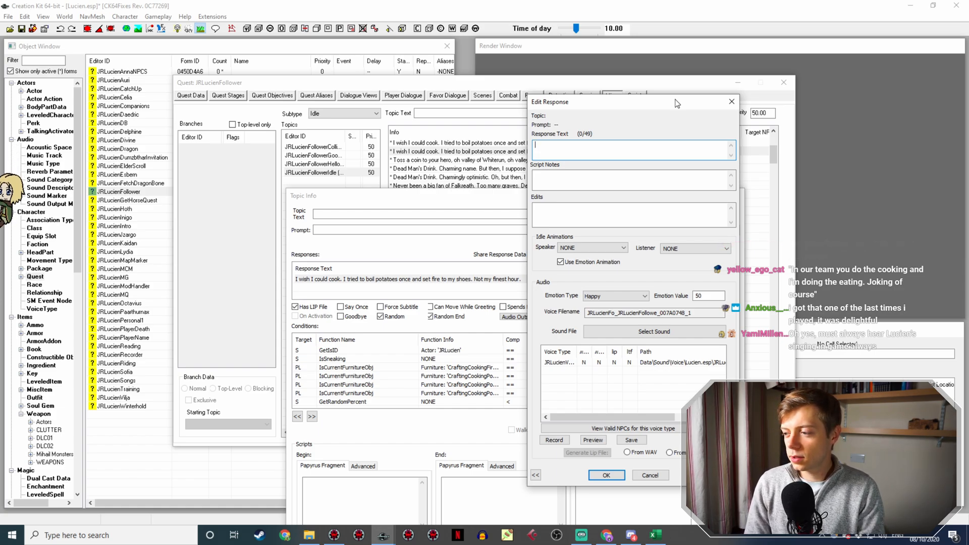
text(ll you )
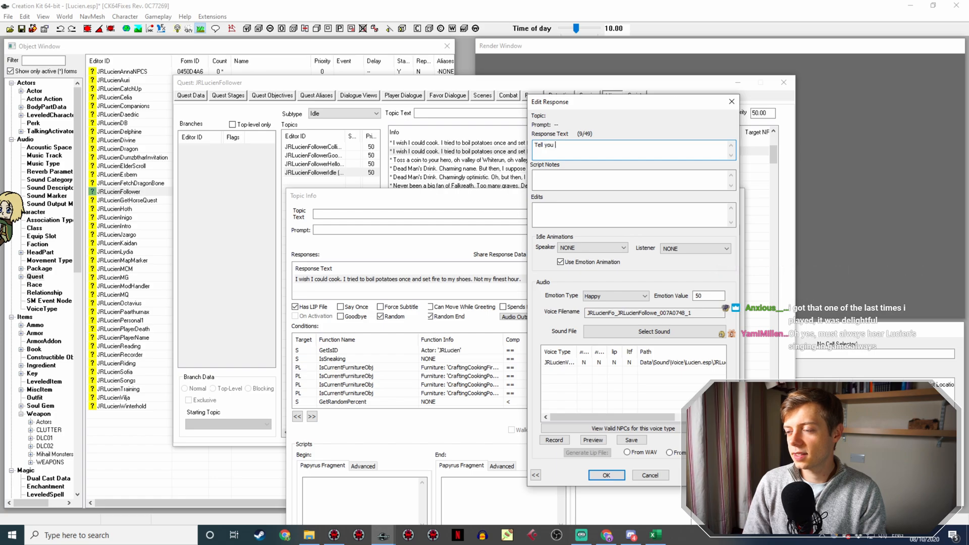
text(what, let's sha)
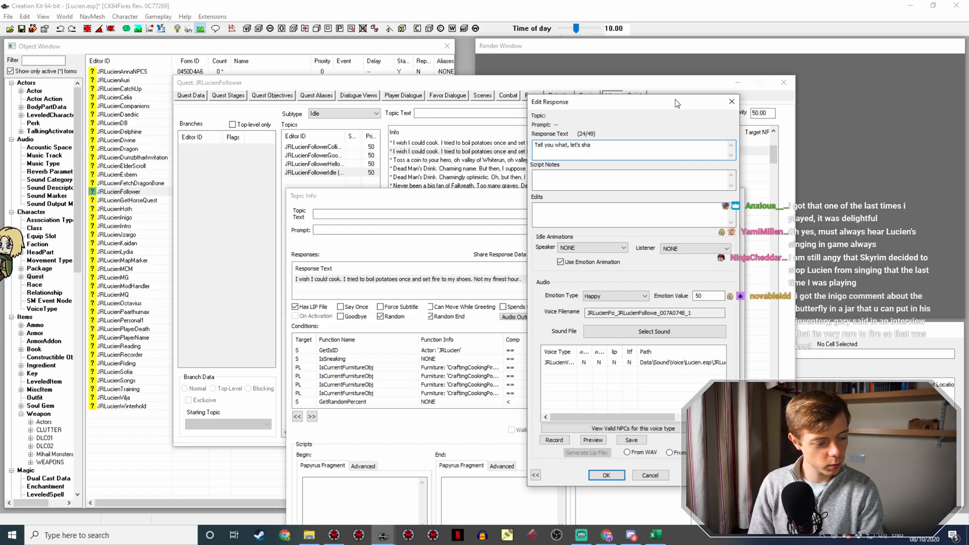
text(re the respon)
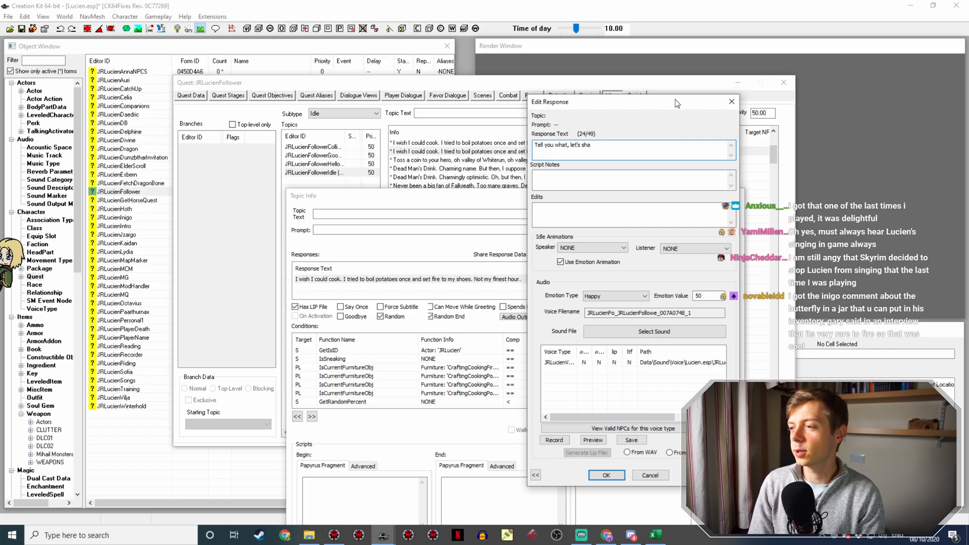
text(sibi)
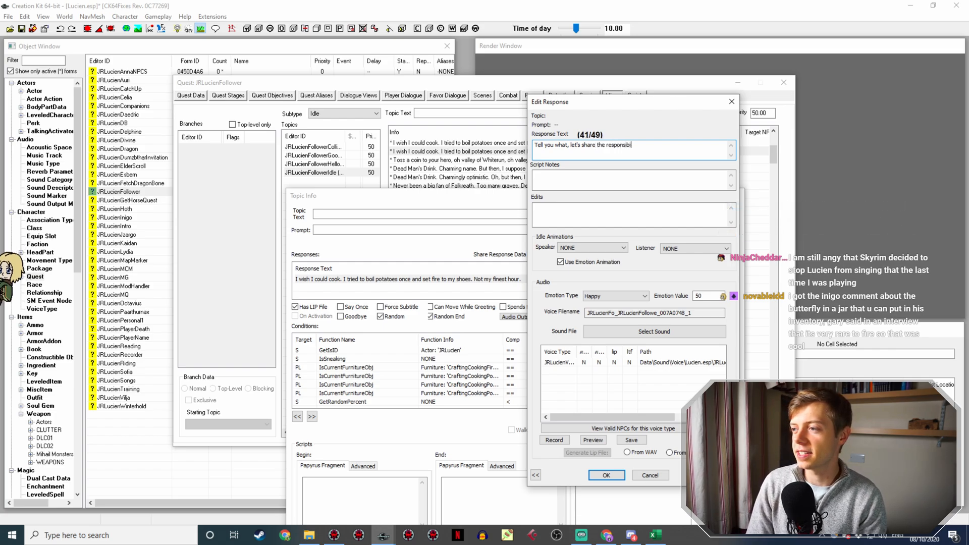
text(lity. You do the )
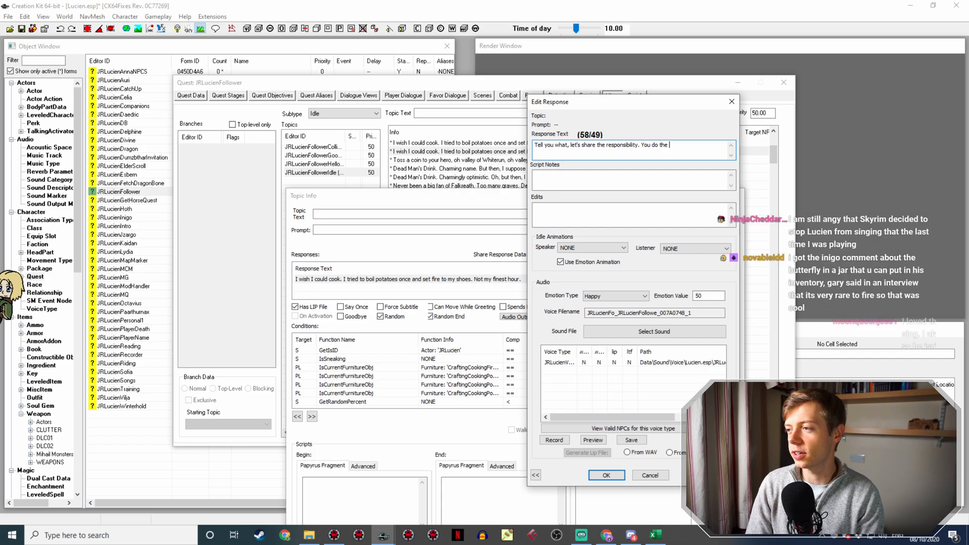
text(cooking, I'll do )
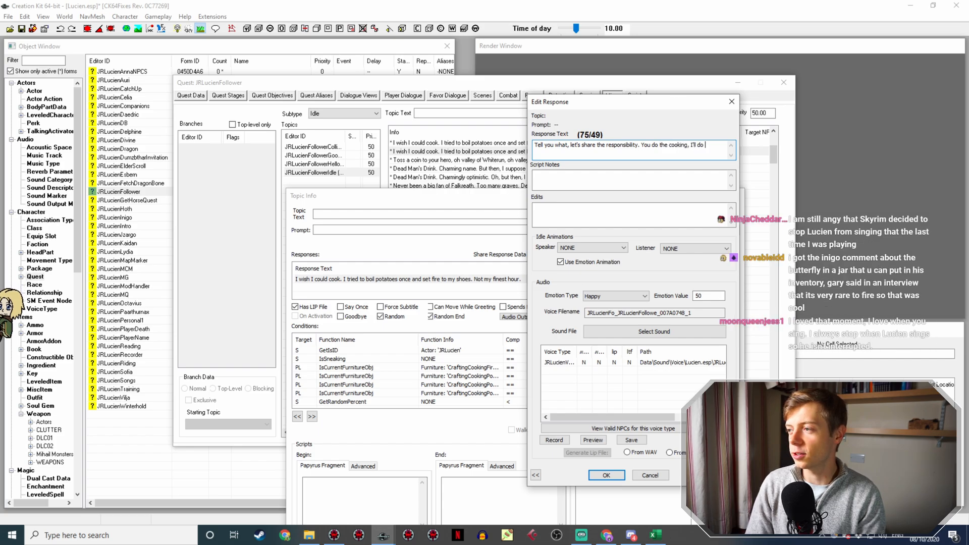
text(the eating. Sound f)
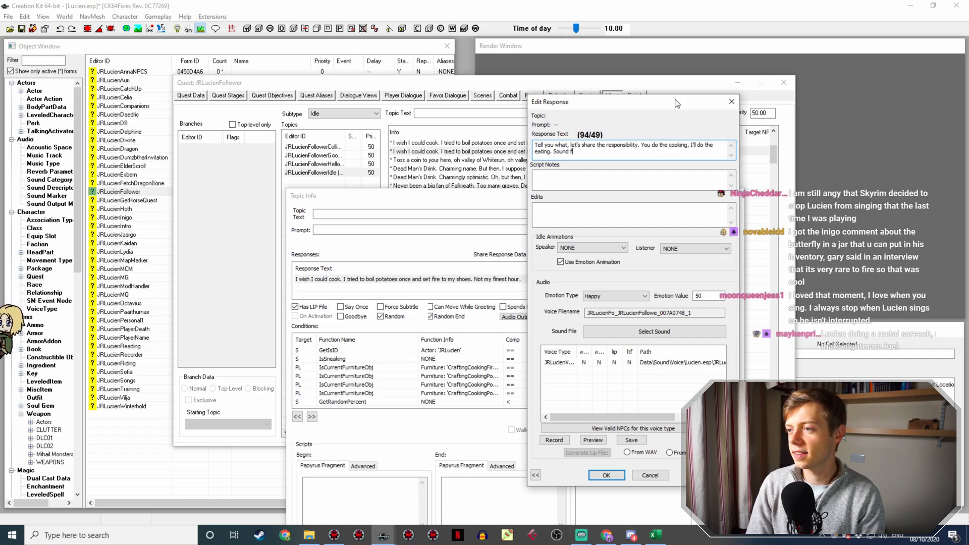
text(air? Sp)
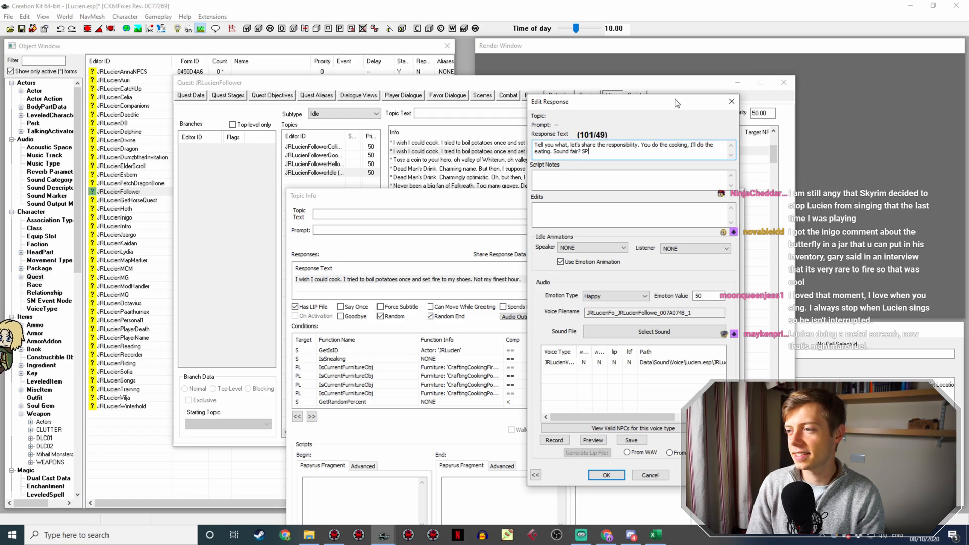
text(lendid.)
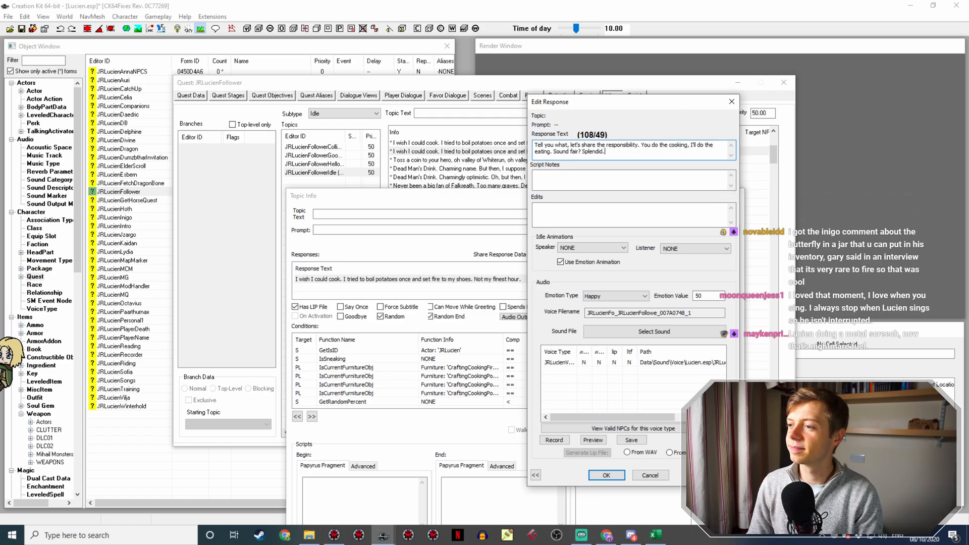
key(Return)
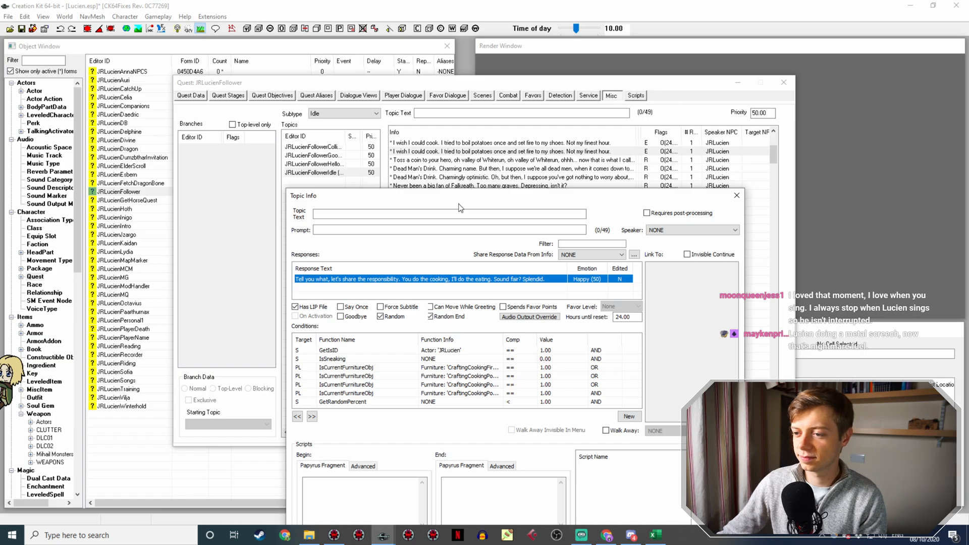
Save the "Tell you what, let's share the responsibility" info and duplicate that line in the Idle topic.
drag(495, 196, 494, 97)
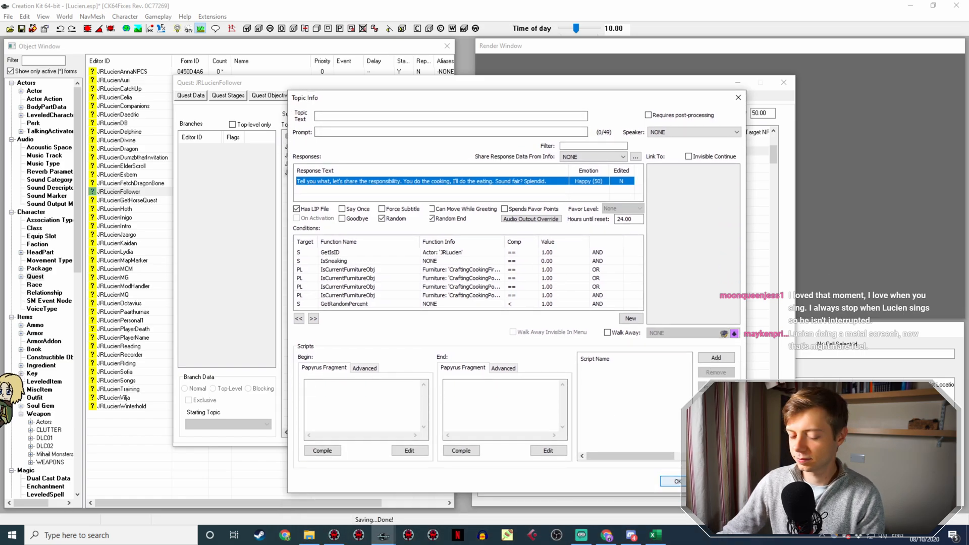
click(685, 479)
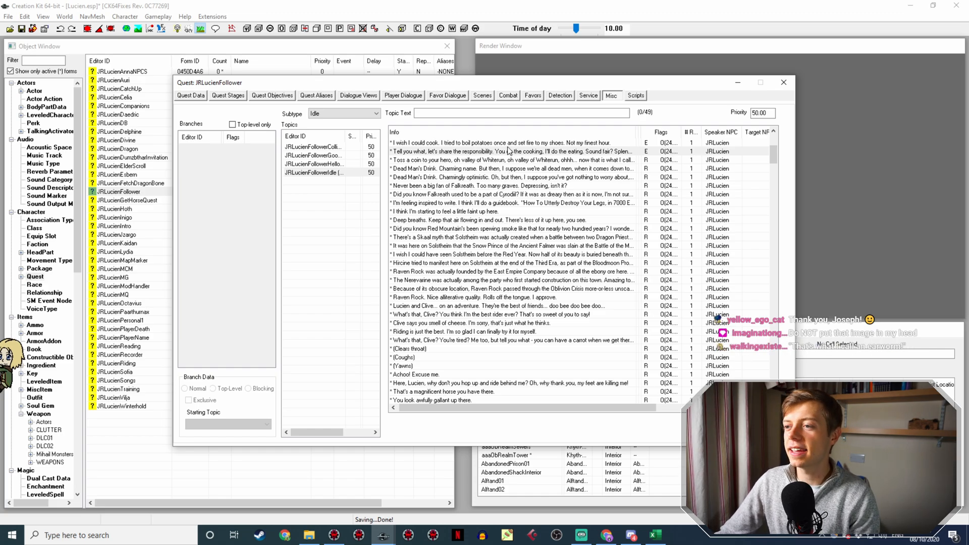
scroll(522, 187, up, 1)
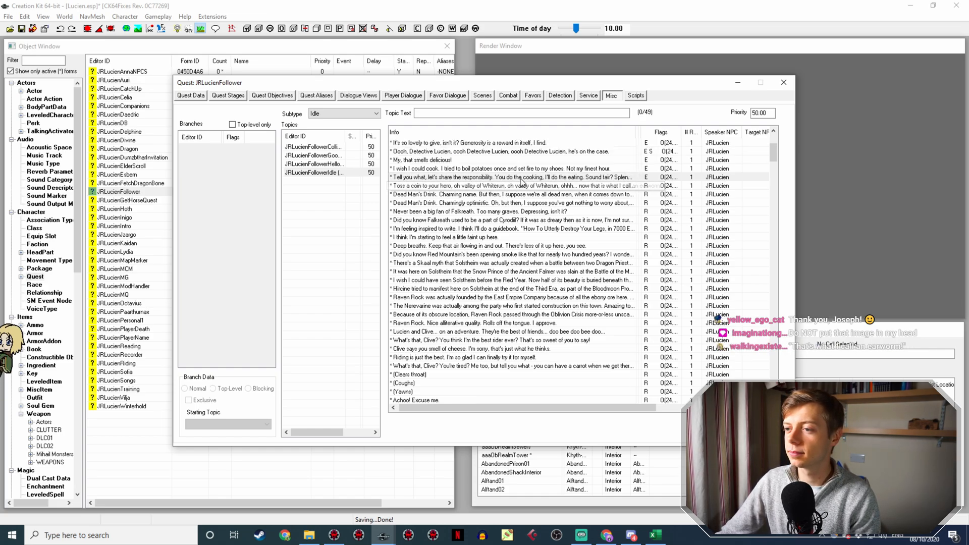
right_click(525, 176)
click(542, 194)
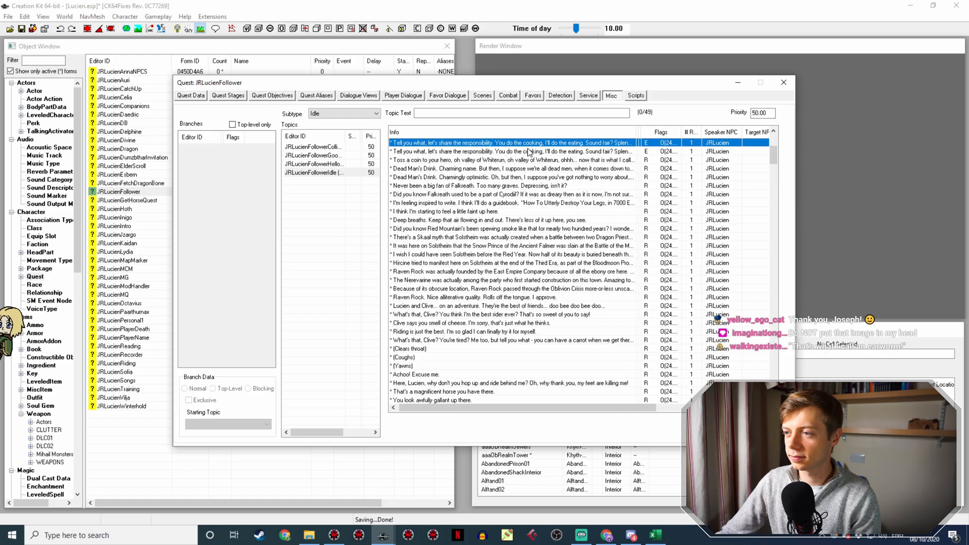
Set the duplicate's response text to "Bake sweet rolls... sweet rolls... what, no, I didn't say anything. Must have been the voice of destiny. Better obey.".
double_click(529, 151)
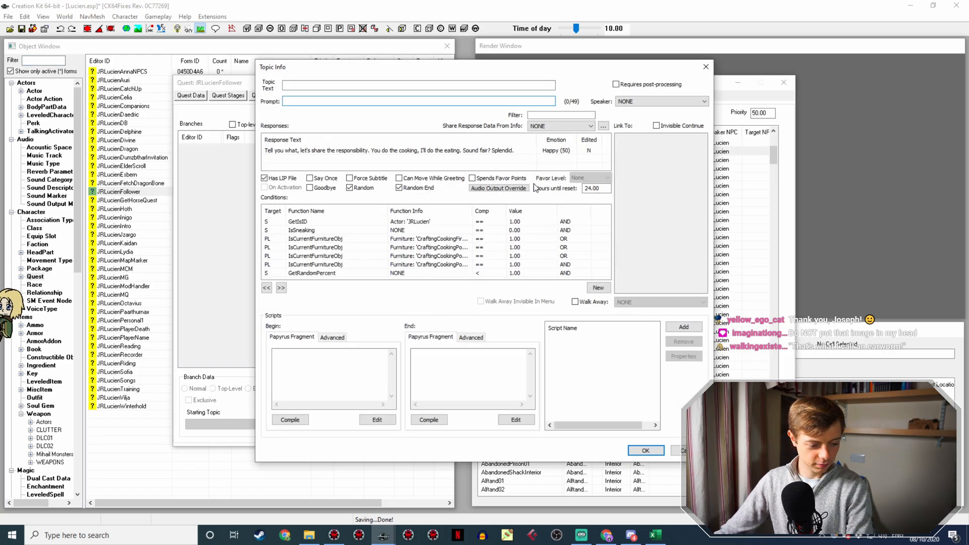
double_click(461, 150)
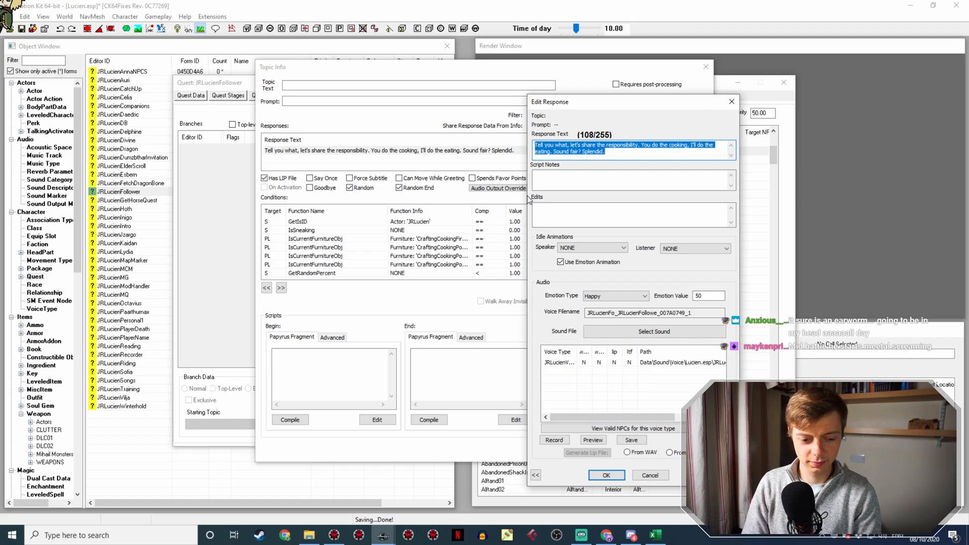
text(Swee)
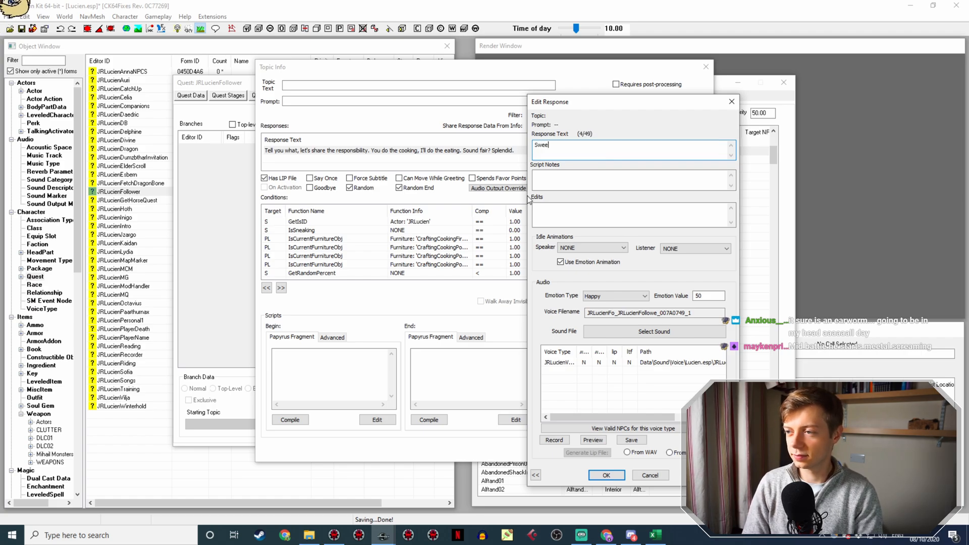
text(t)
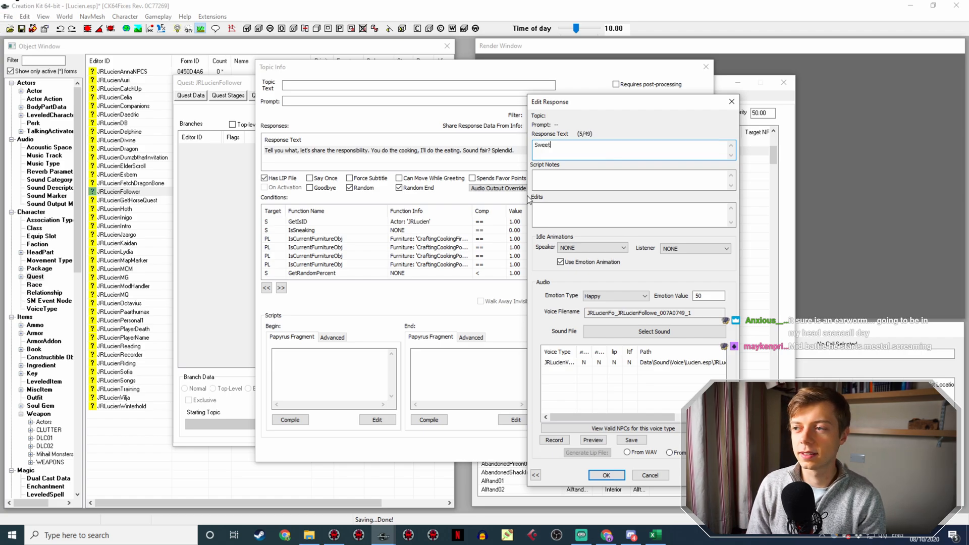
key(BackSpace)
key(BackSpace)
key(BackSpace)
key(BackSpace)
key(BackSpace)
text(Bake s)
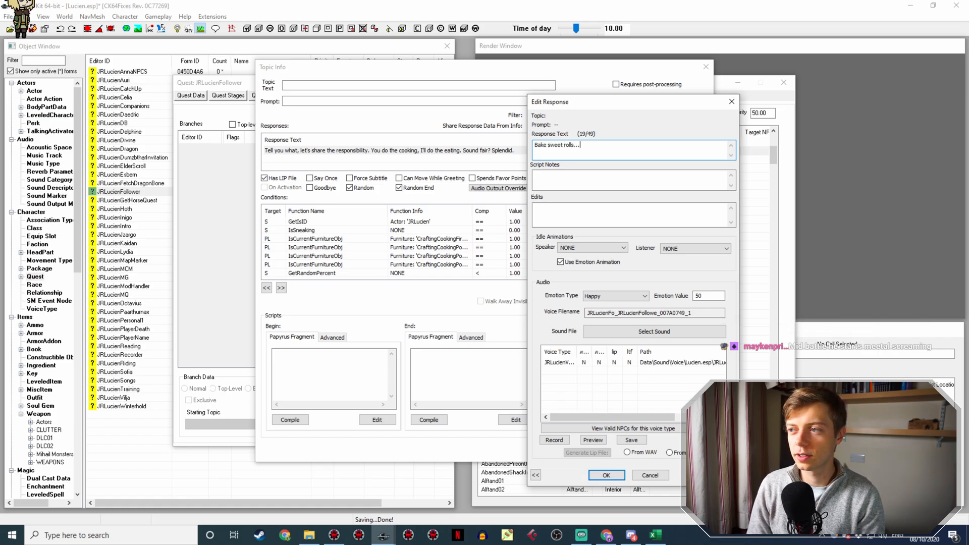
key(BackSpace)
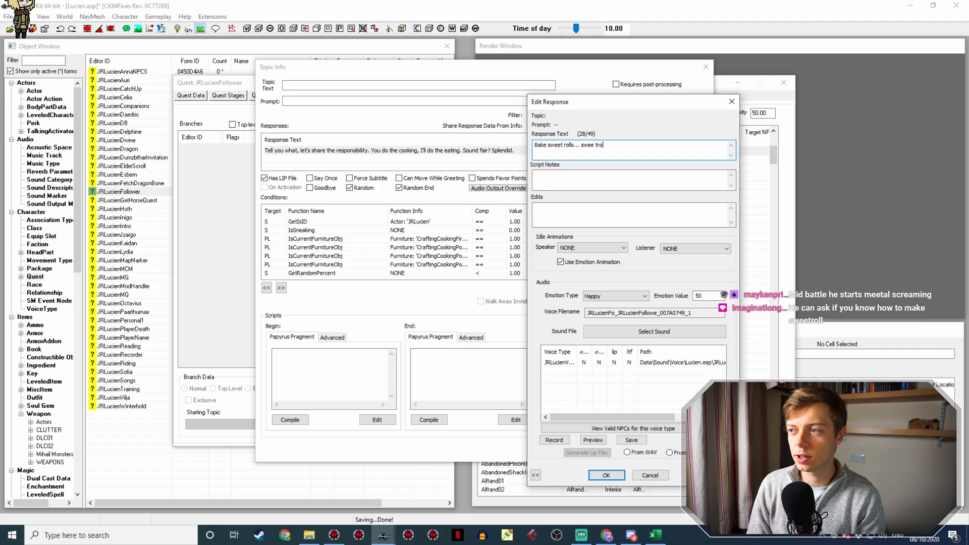
key(BackSpace)
text(t ro)
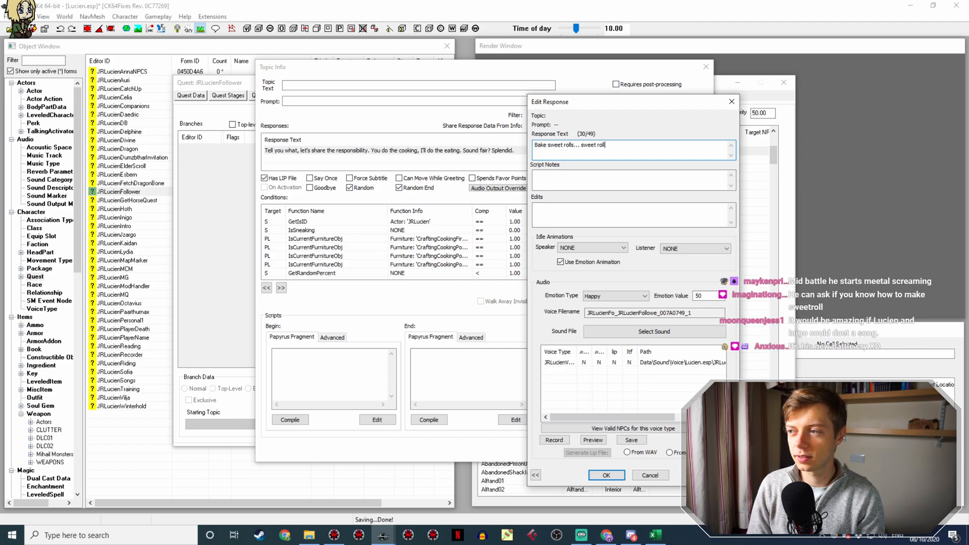
text(lls... )
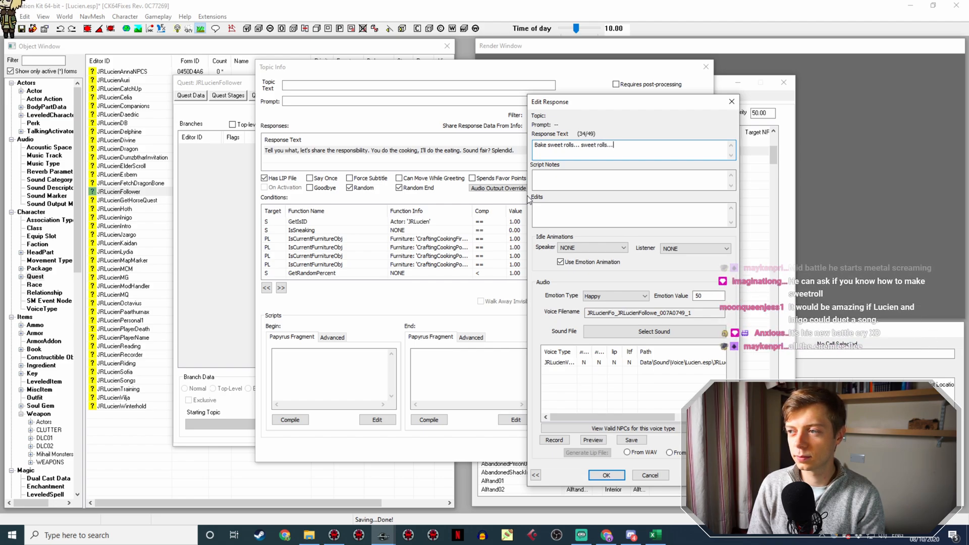
text(what)
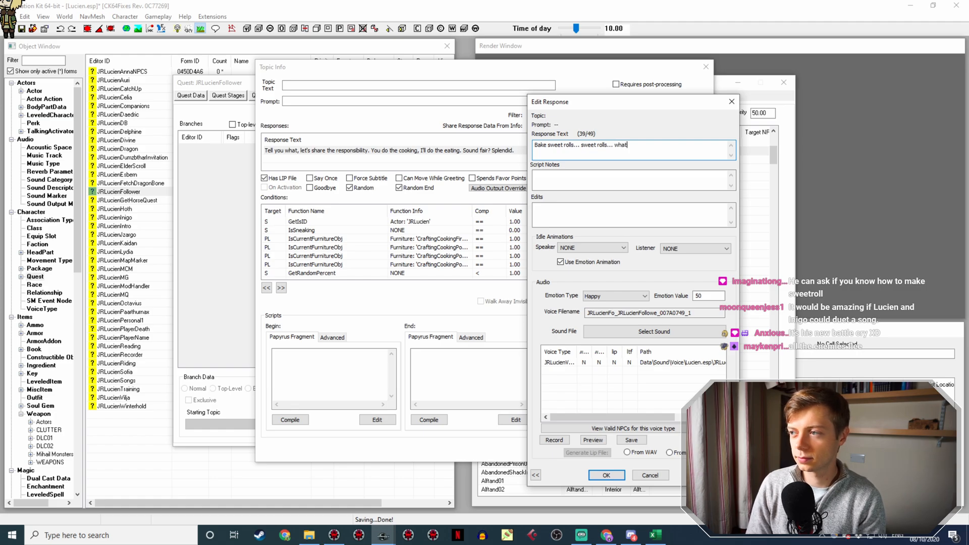
text(, no, I didn't )
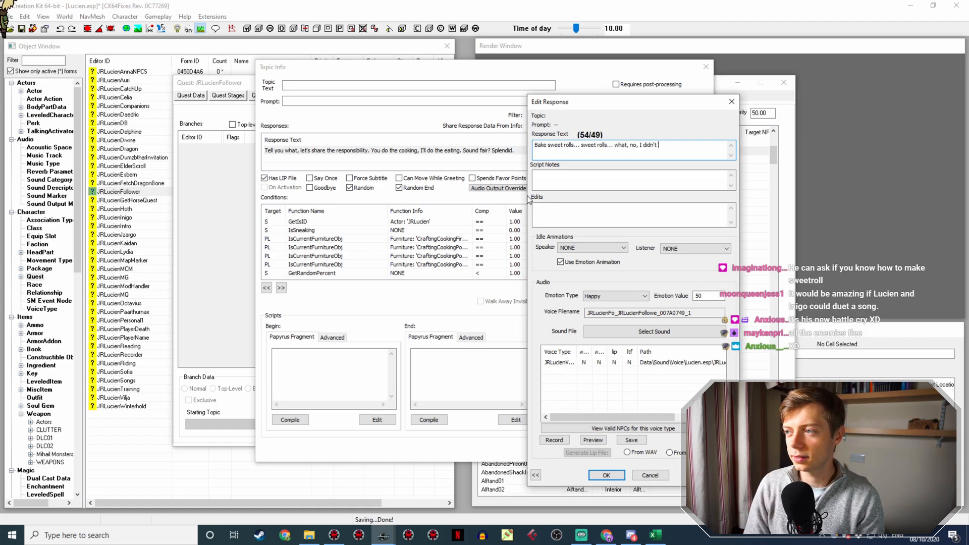
text(say anyth)
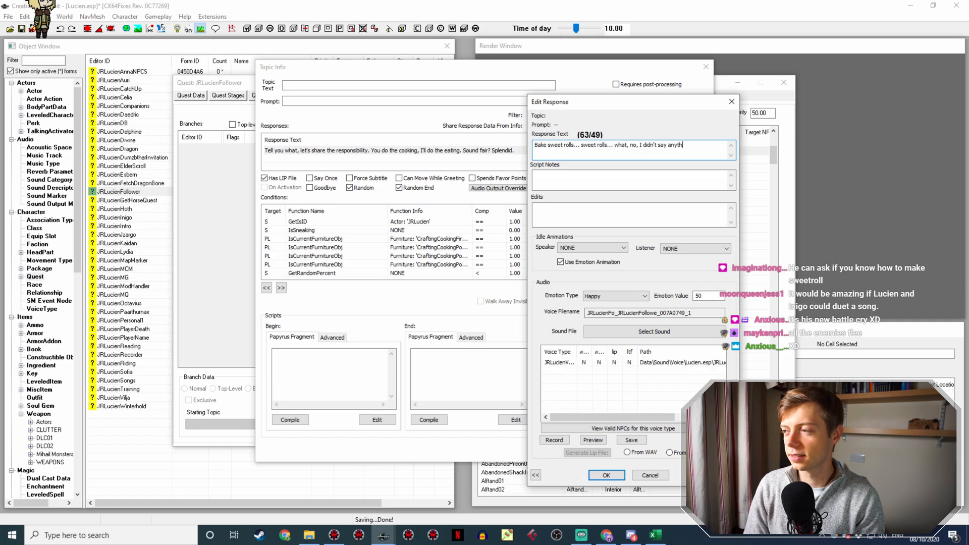
text(ing. Must hav)
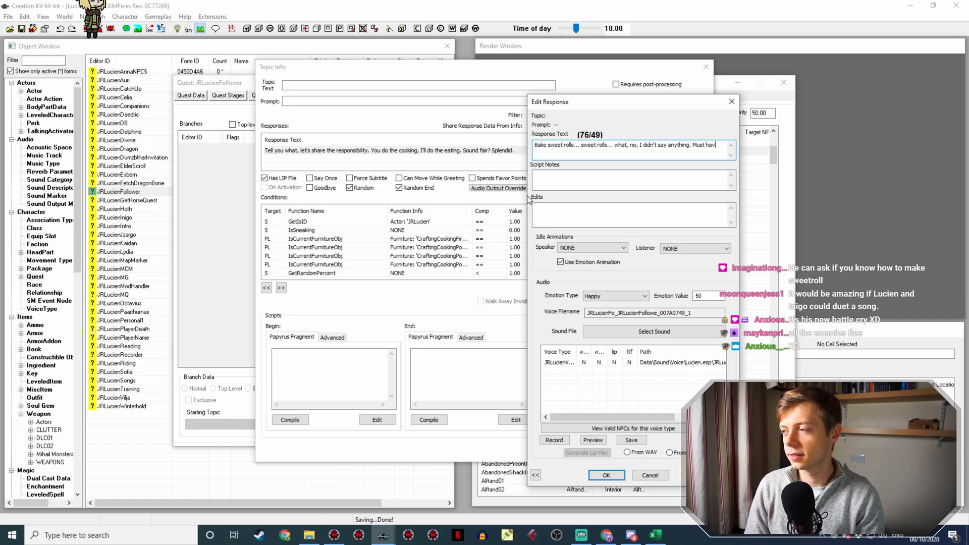
text(e been the vo)
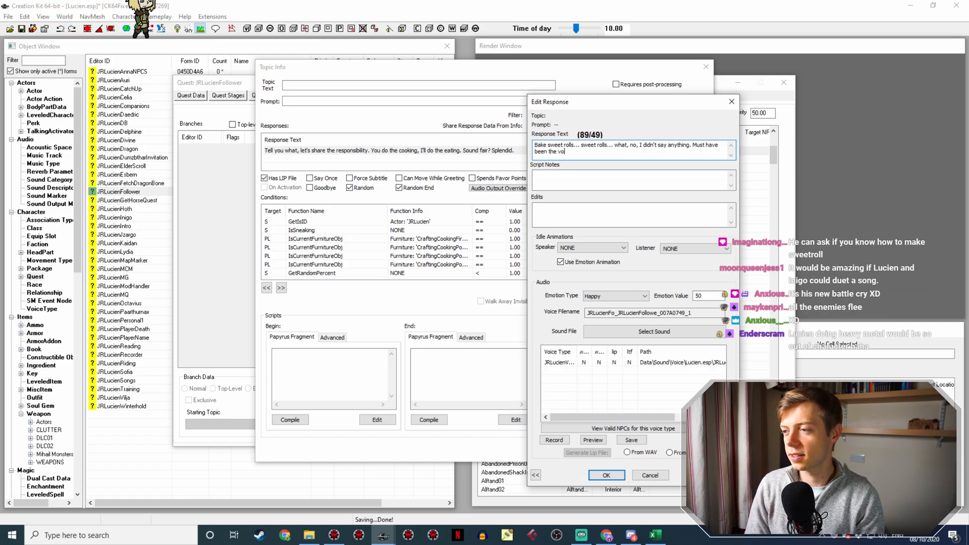
text(ice of destiny)
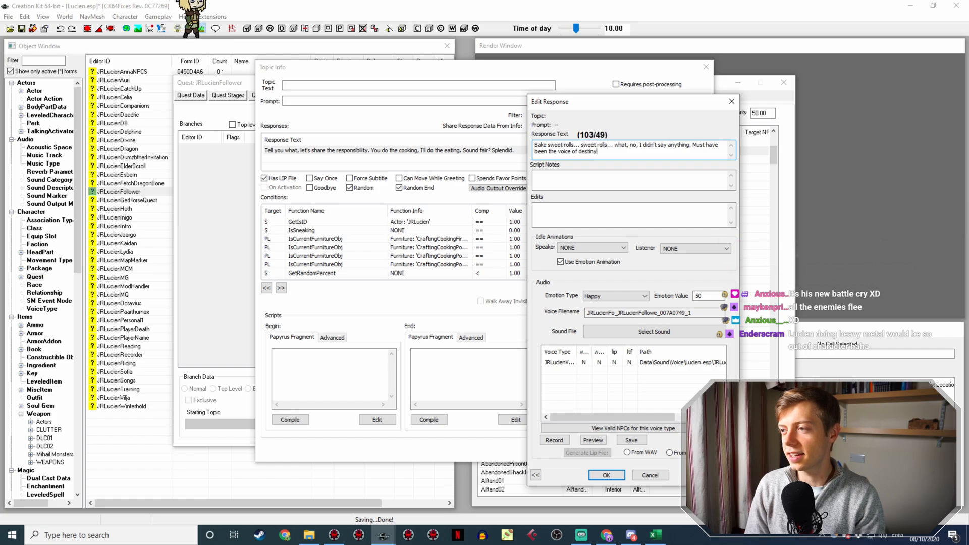
text(. Better obj)
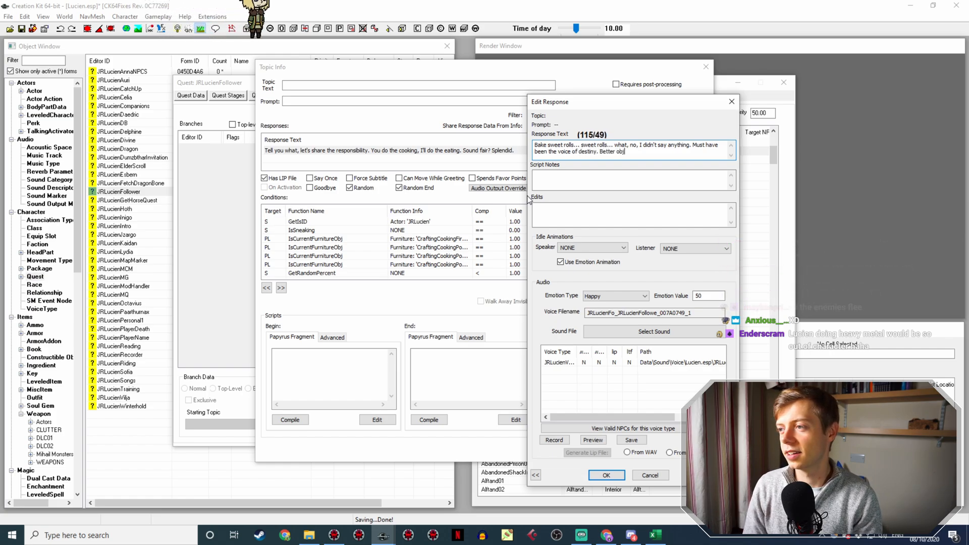
key(BackSpace)
text(ey.)
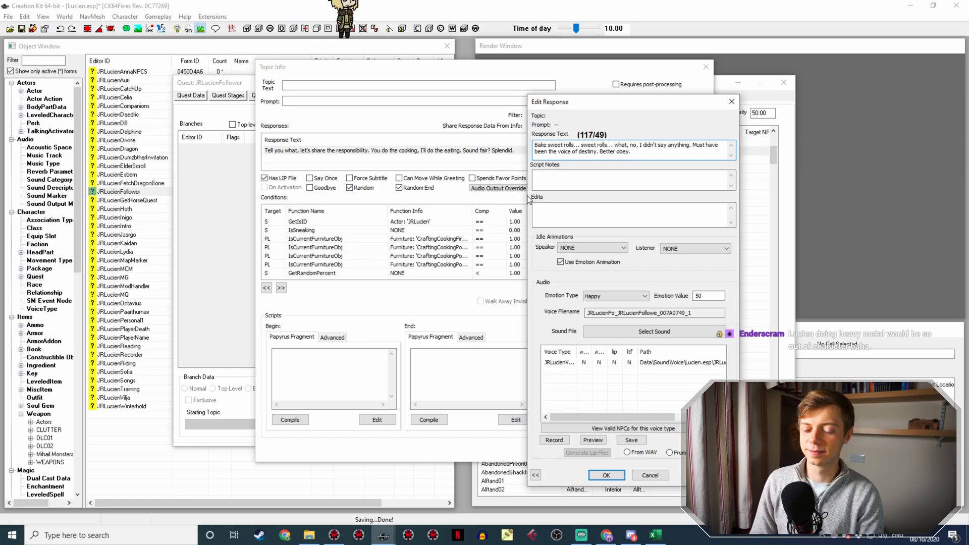
key(Return)
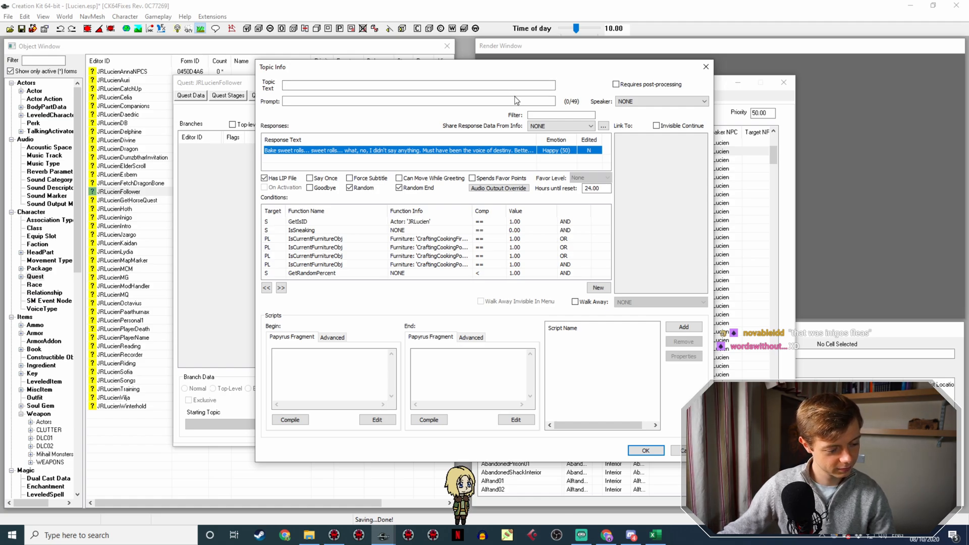
Delete the first three IsCurrentFurnitureObj conditions from the "Bake sweet rolls" info, keeping only the one for CraftingCookingPotSmNoHandle.
click(431, 241)
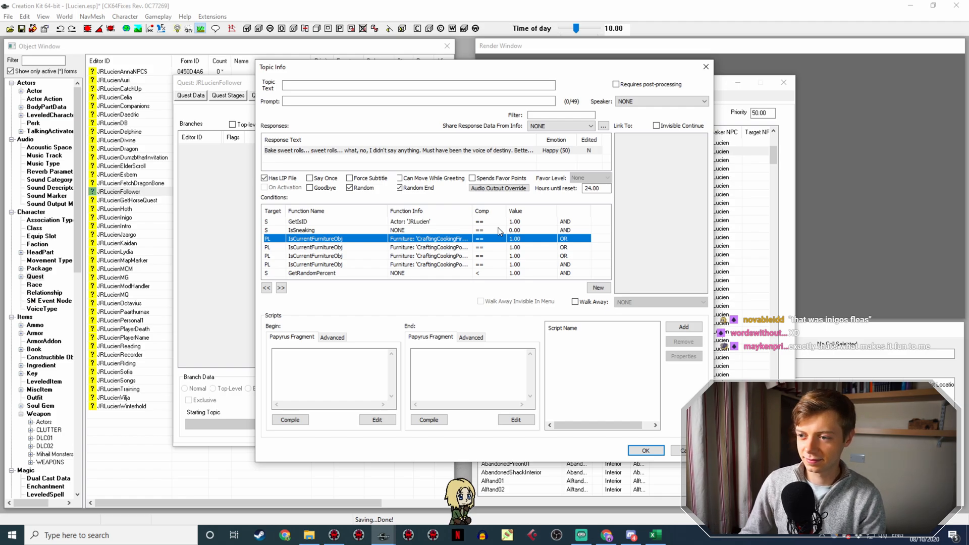
key(Delete)
key(Delete)
key(Delete)
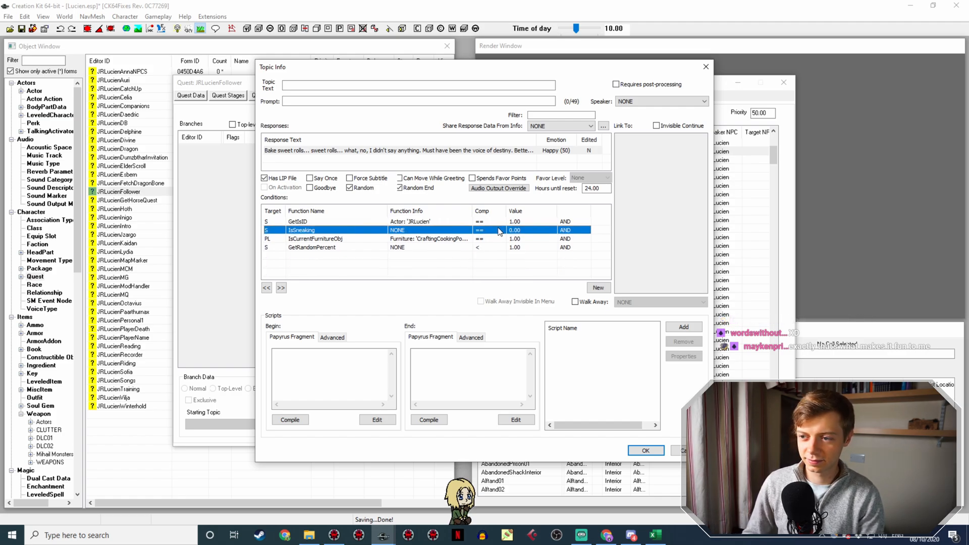
Look through the DLC2 entries among the furniture choices for the remaining IsCurrentFurnitureObj condition.
double_click(443, 238)
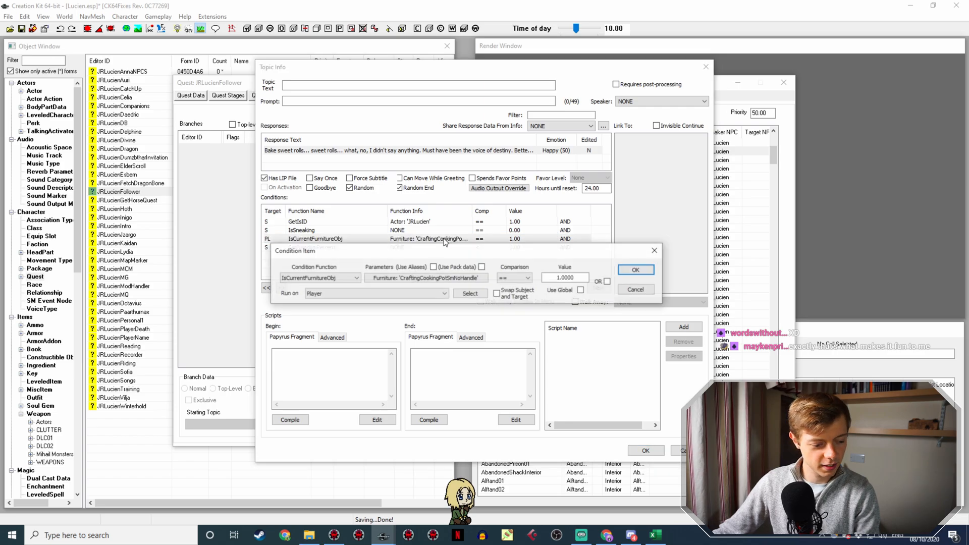
click(448, 282)
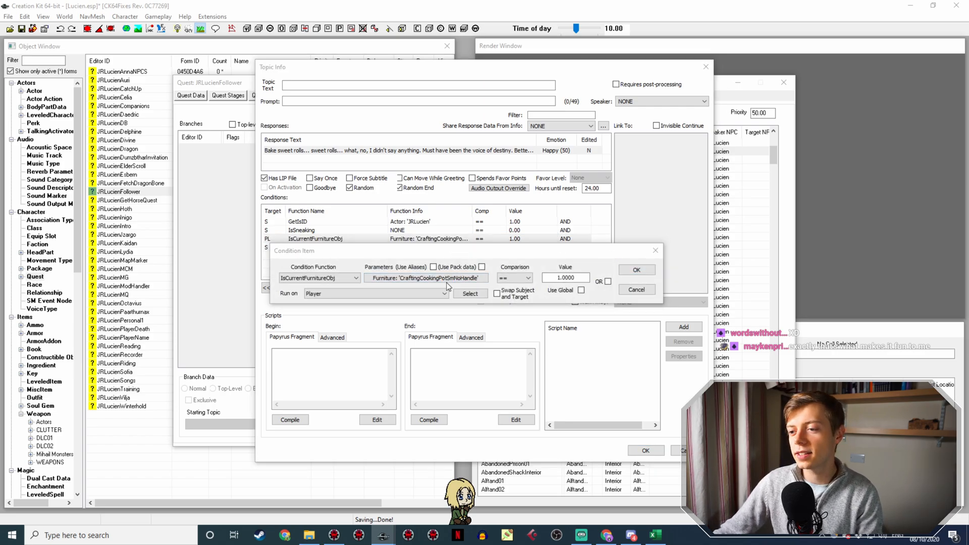
click(410, 313)
text(dlc)
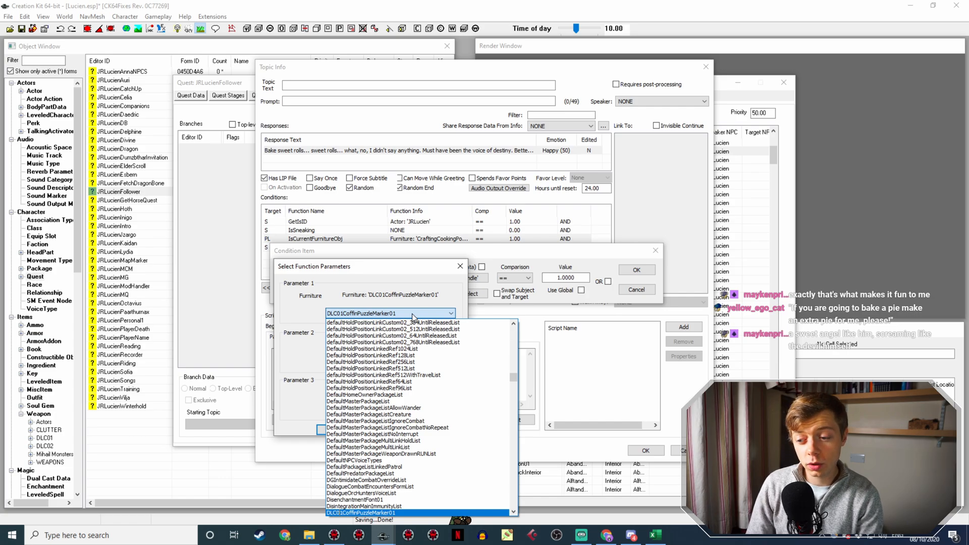
text(2_ChildSitOnKnees)
key(Down)
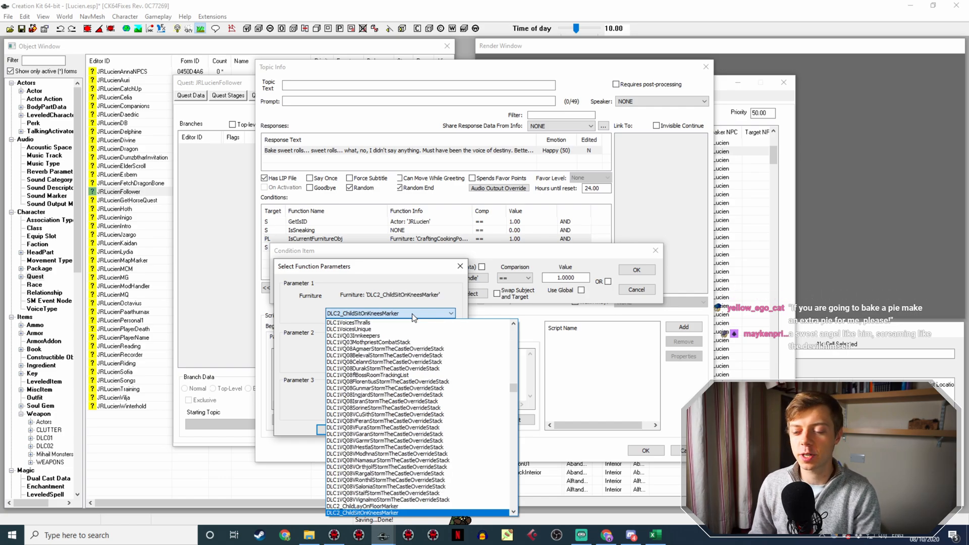
key(Down)
key(Down)
key(Down)
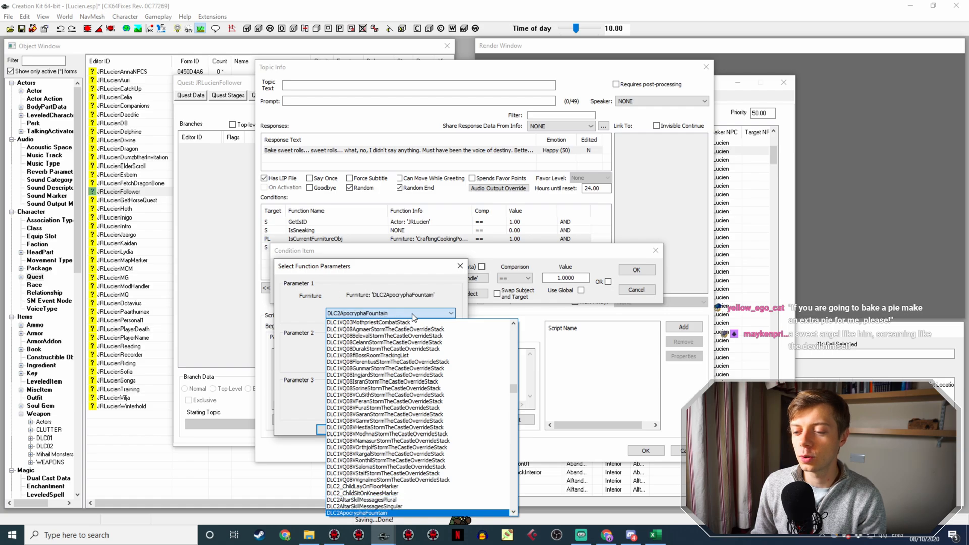
key(Down)
key(Down)
key(Down)
key(Down)
key(Down)
key(Down)
key(Down)
key(Down)
key(Down)
key(Down)
key(Down)
key(Down)
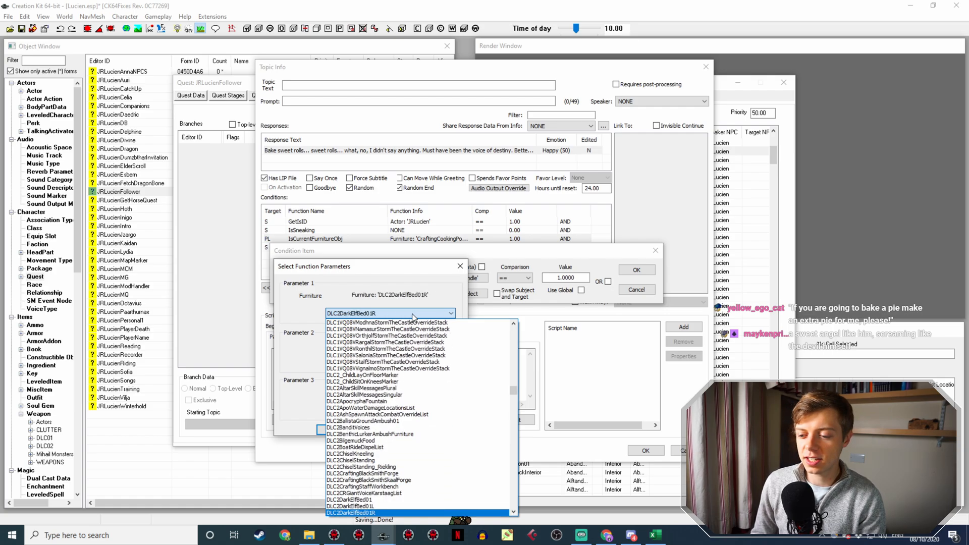
key(Up)
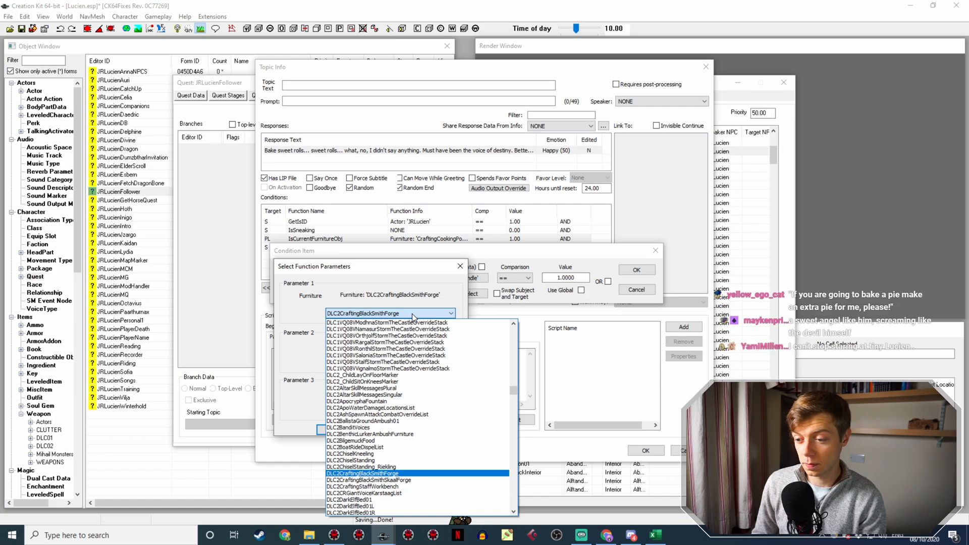
key(Down)
key(Down)
key(Down)
key(Down)
key(Down)
key(Down)
key(Down)
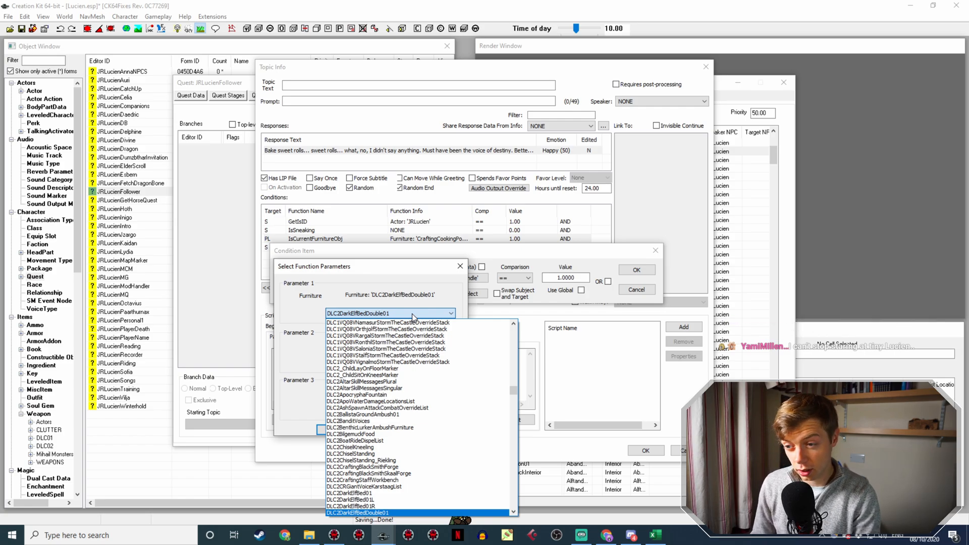
Check the furniture choices beginning with DLC, H and B, and leave the selection without changing the parameter.
text(dlc)
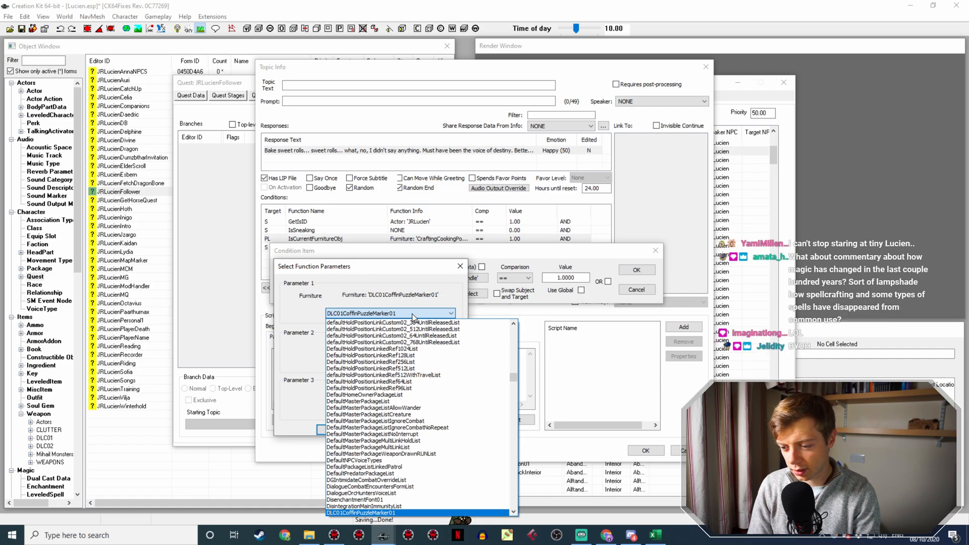
text(h)
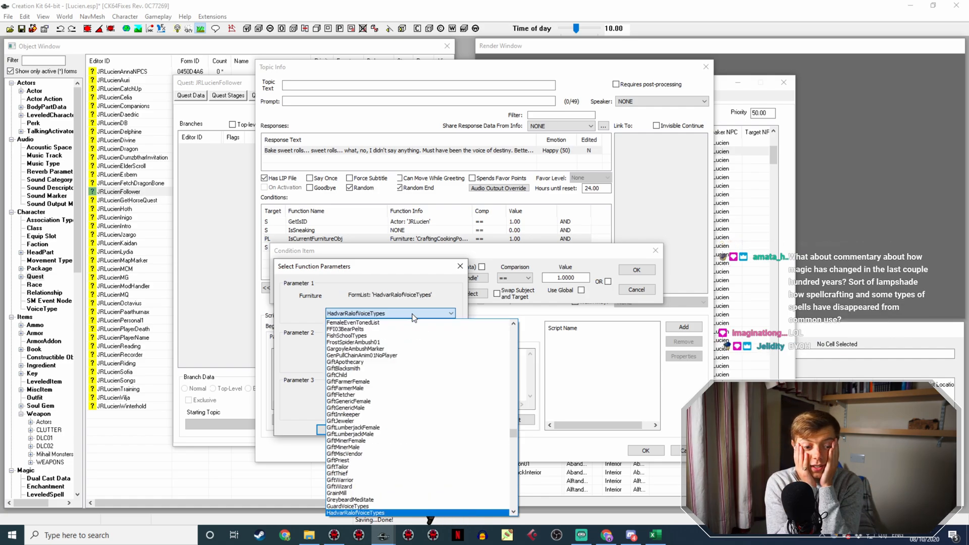
text(bo)
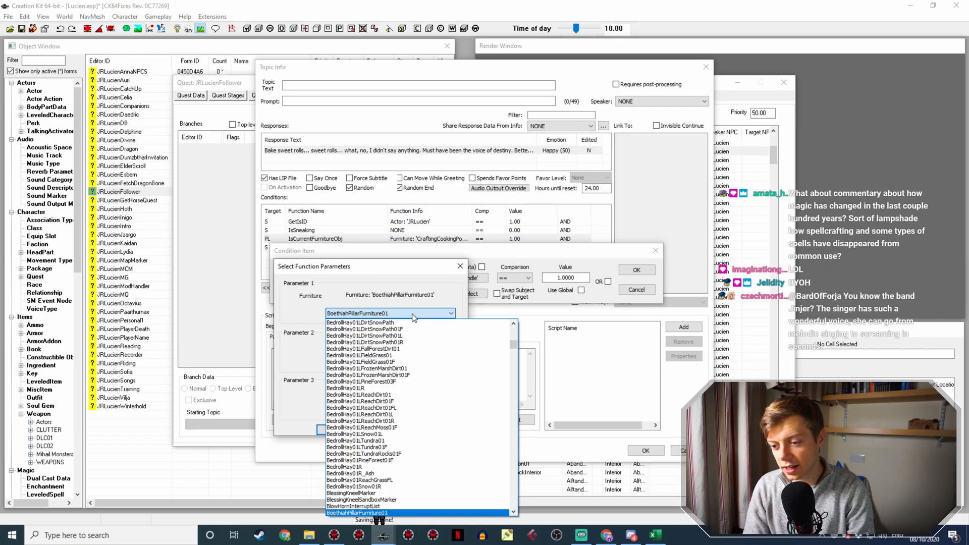
text(b)
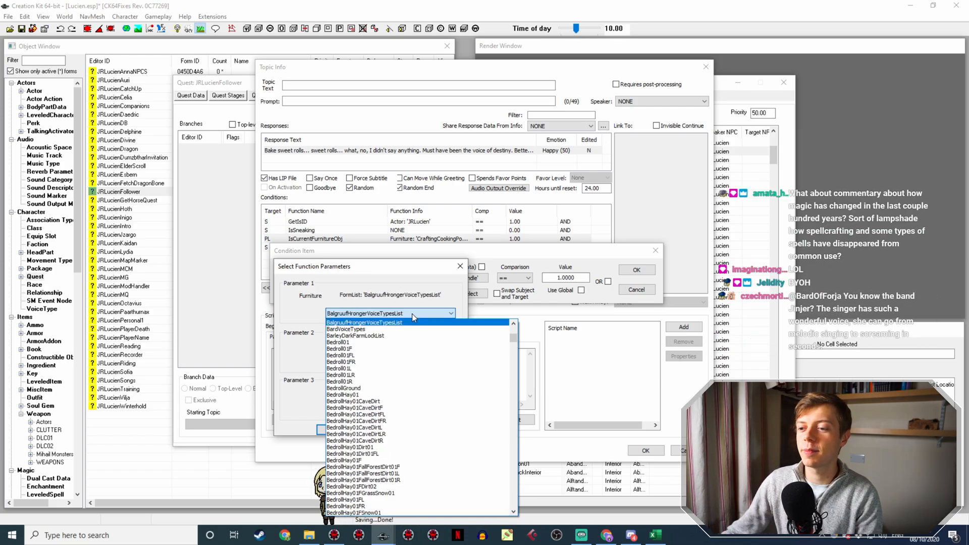
click(352, 311)
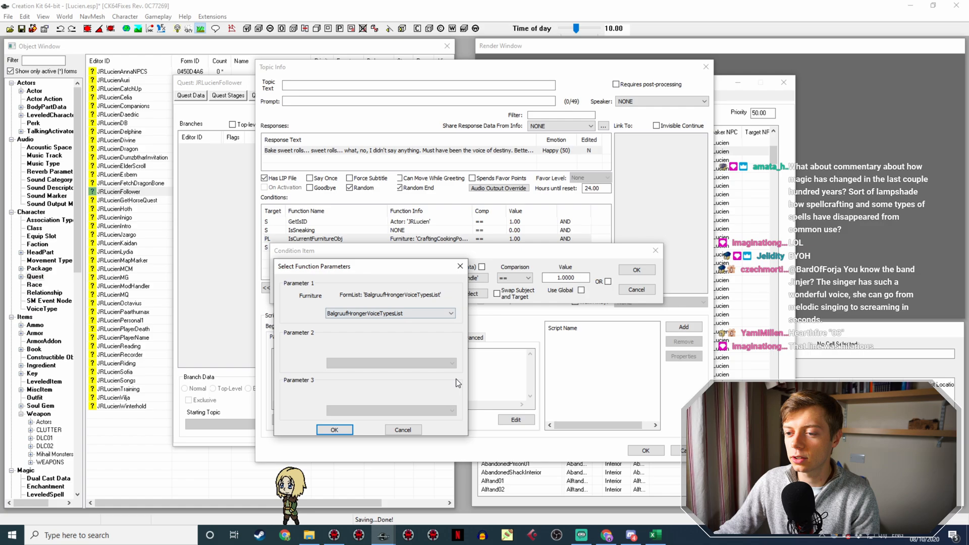
click(409, 427)
Save the condition and the "Bake sweet rolls" info, and close the JRLucienFollower quest with its changes kept.
click(637, 269)
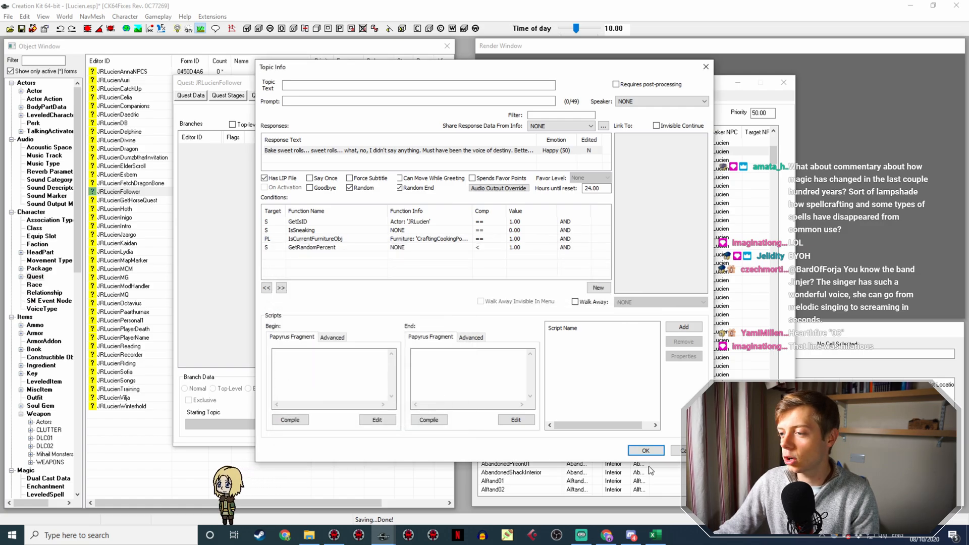
click(645, 450)
click(718, 430)
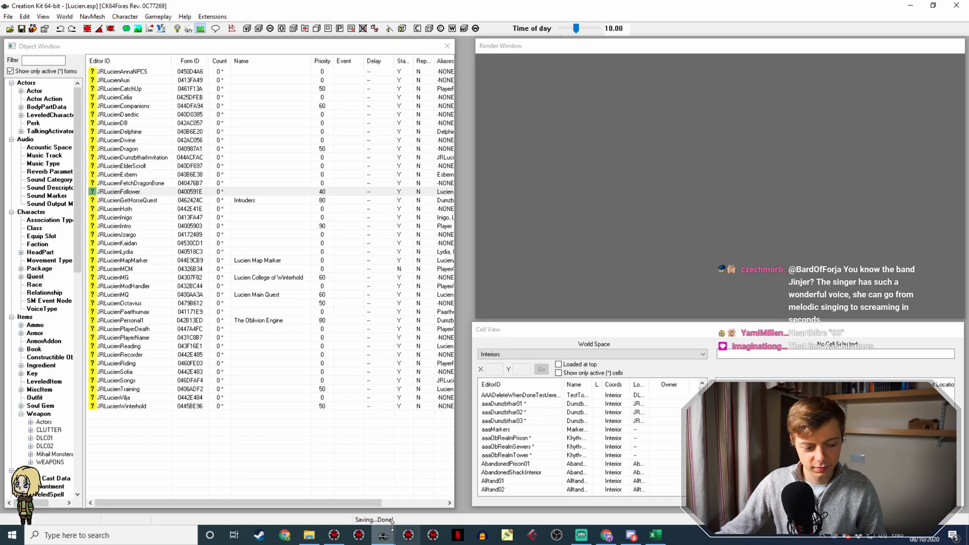
Switch to Streamlabs OBS to check the live stream and its chat.
mouse_move(587, 538)
click(590, 520)
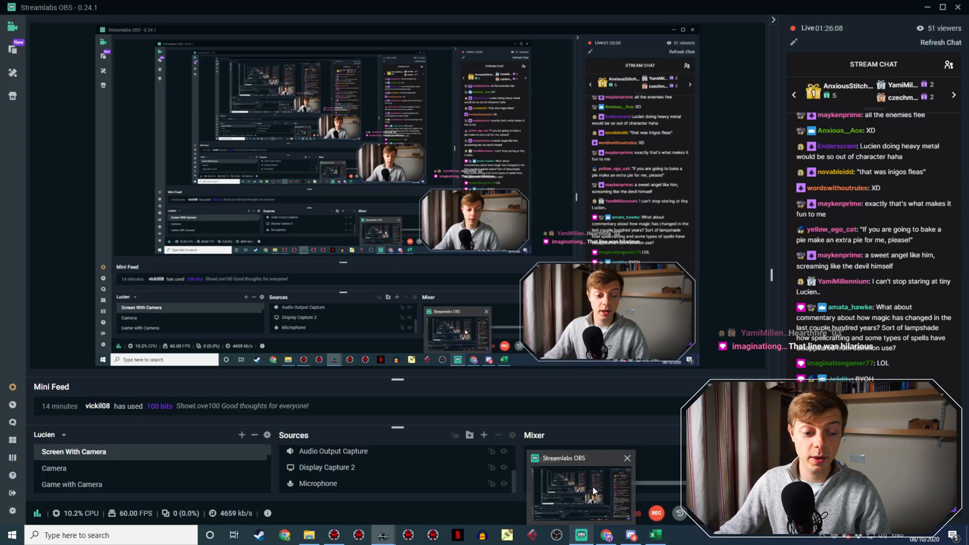
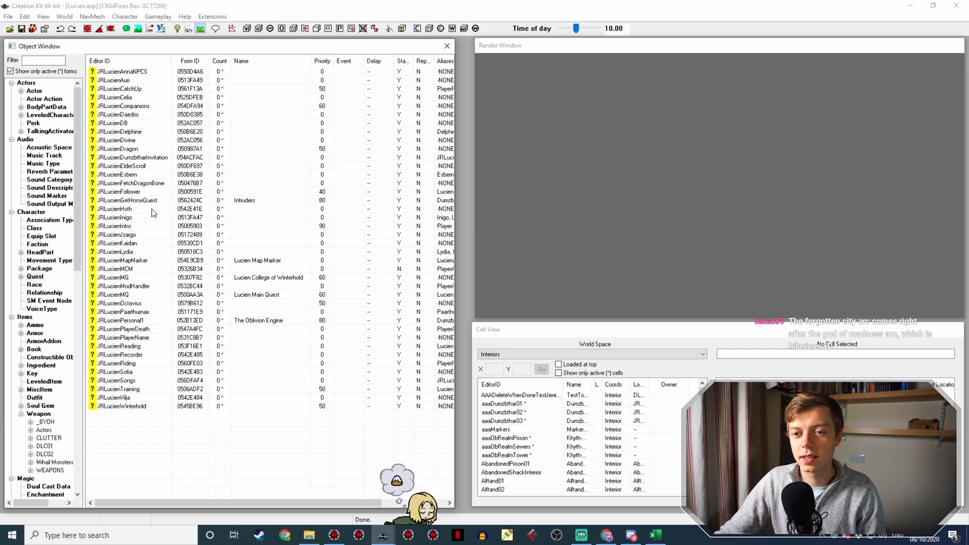
Reopen the Idle topic of the JRLucienFollower quest and open its "Bake sweet rolls" info for editing.
double_click(145, 193)
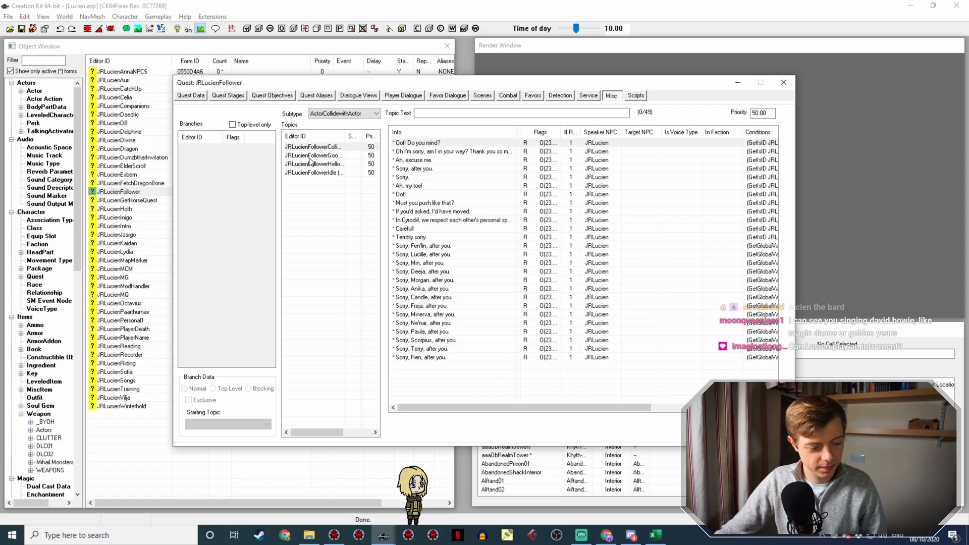
click(335, 173)
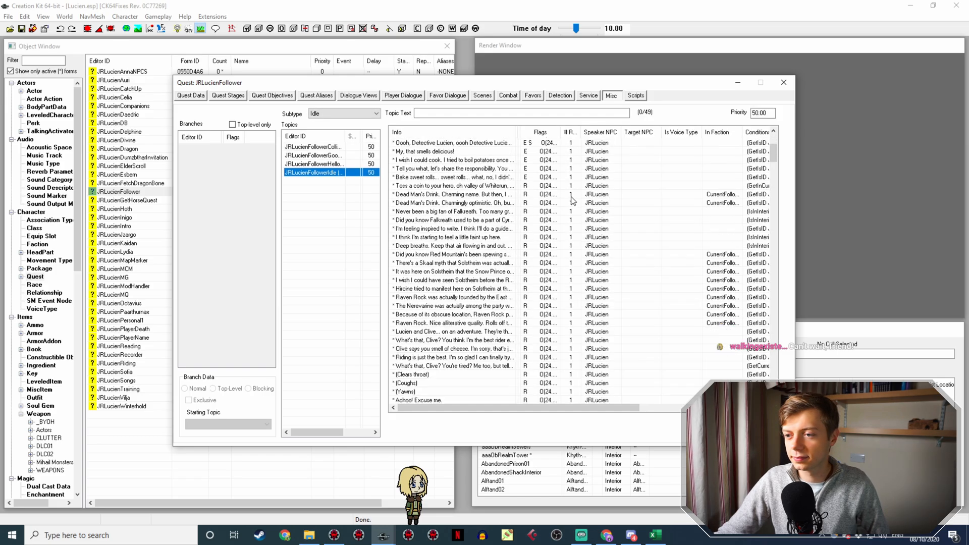
scroll(574, 200, down, 15)
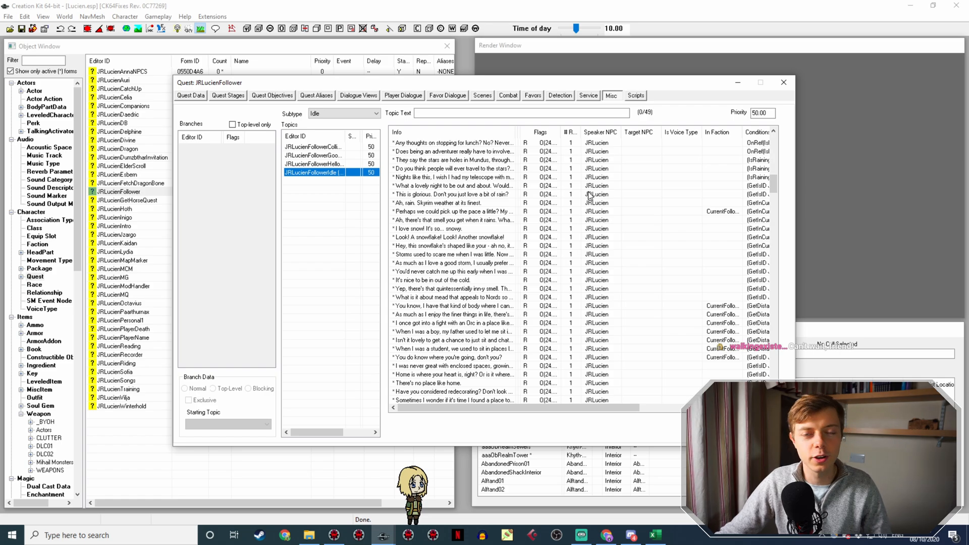
scroll(495, 221, down, 2)
scroll(495, 220, down, 20)
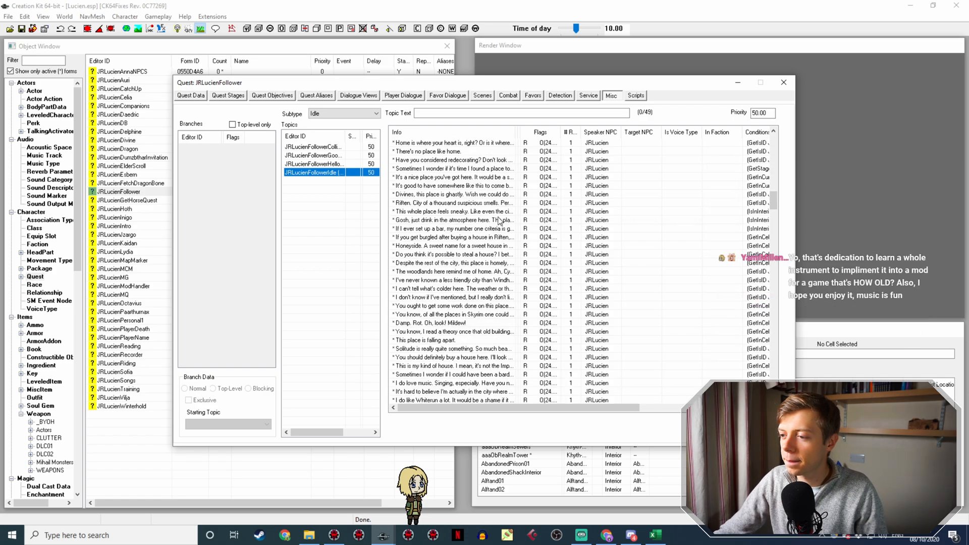
scroll(509, 222, up, 12)
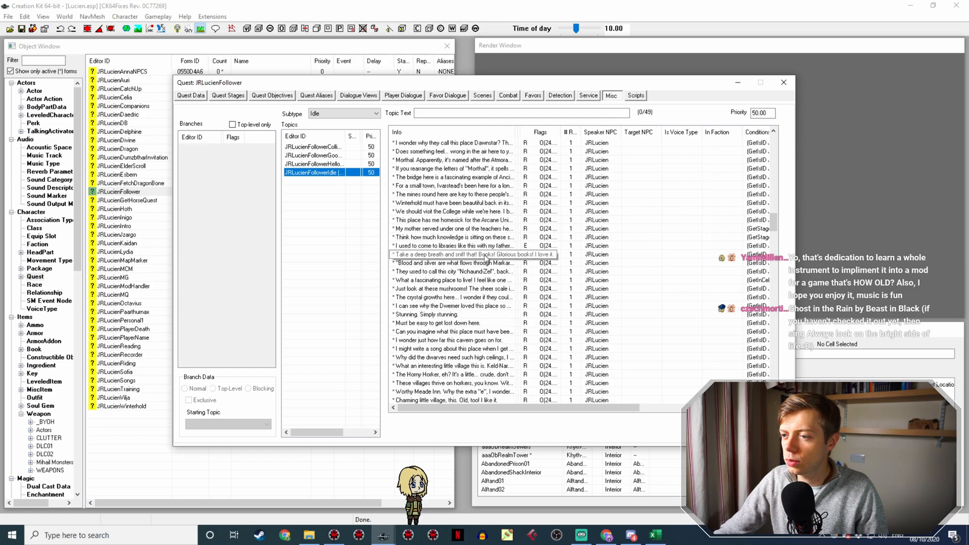
scroll(487, 247, down, 9)
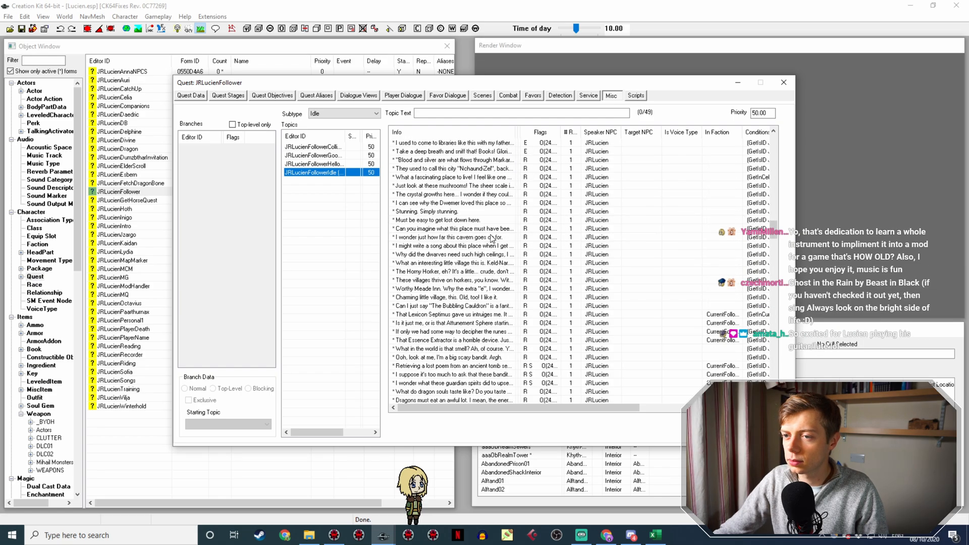
scroll(492, 239, down, 12)
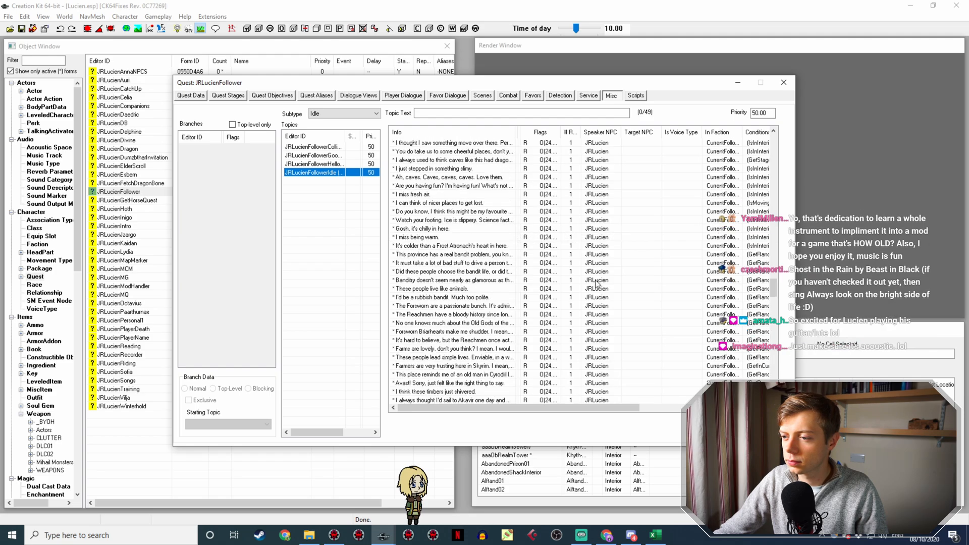
drag(772, 283, 766, 145)
click(480, 287)
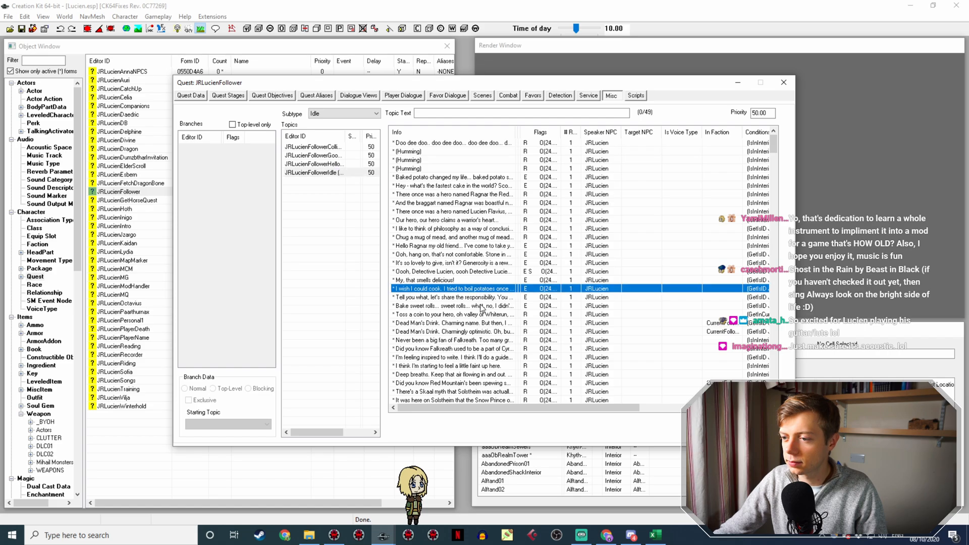
click(481, 305)
double_click(481, 305)
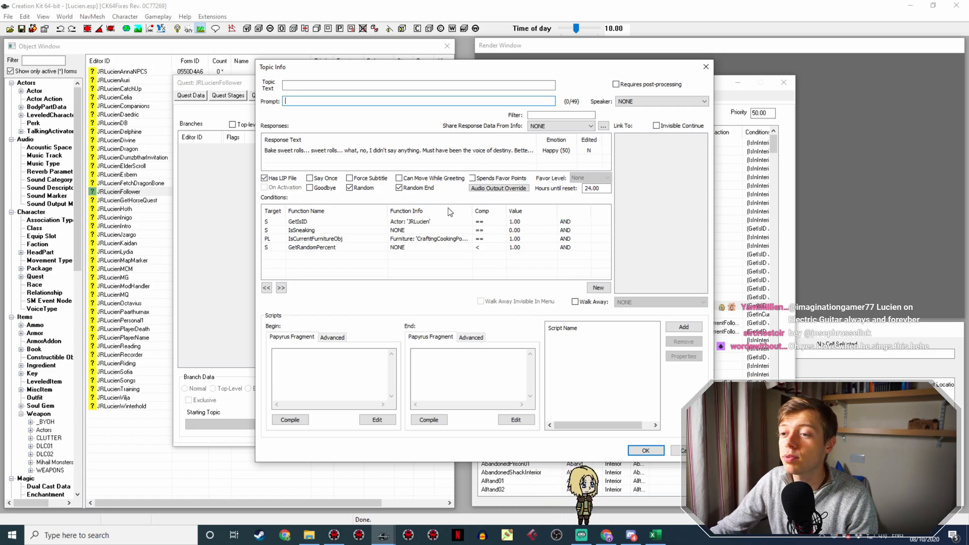
Open the furniture parameter of the IsCurrentFurnitureObj condition and check the choices beginning with DL and DA.
double_click(404, 239)
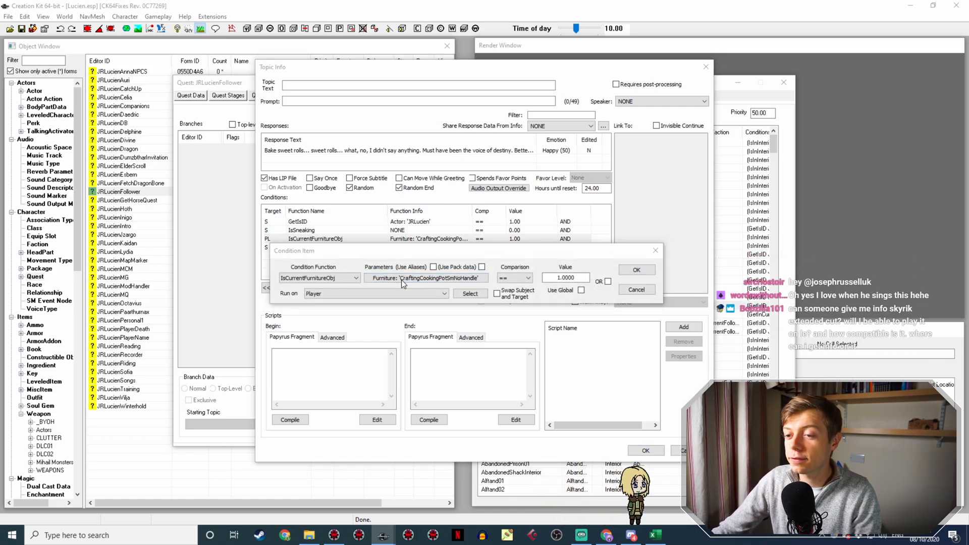
click(399, 279)
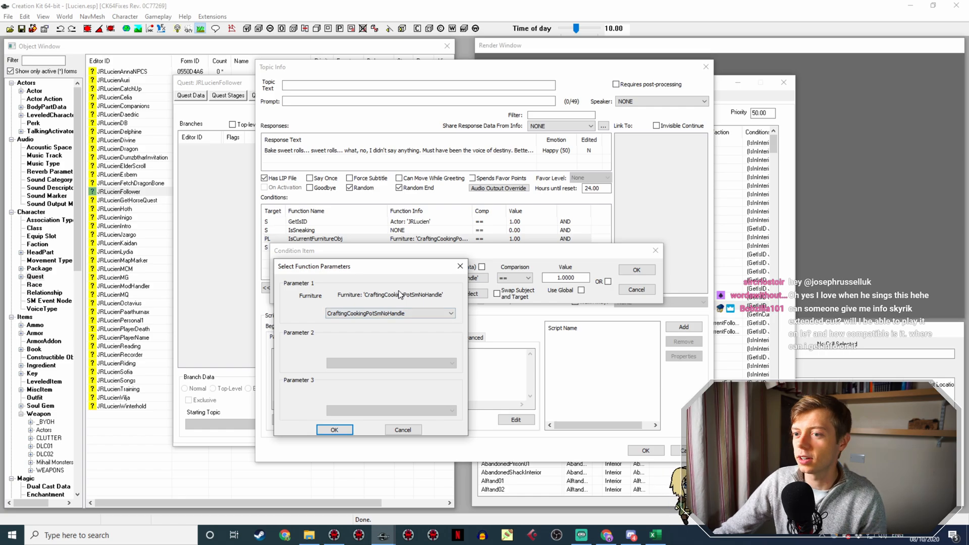
click(386, 314)
text(dl)
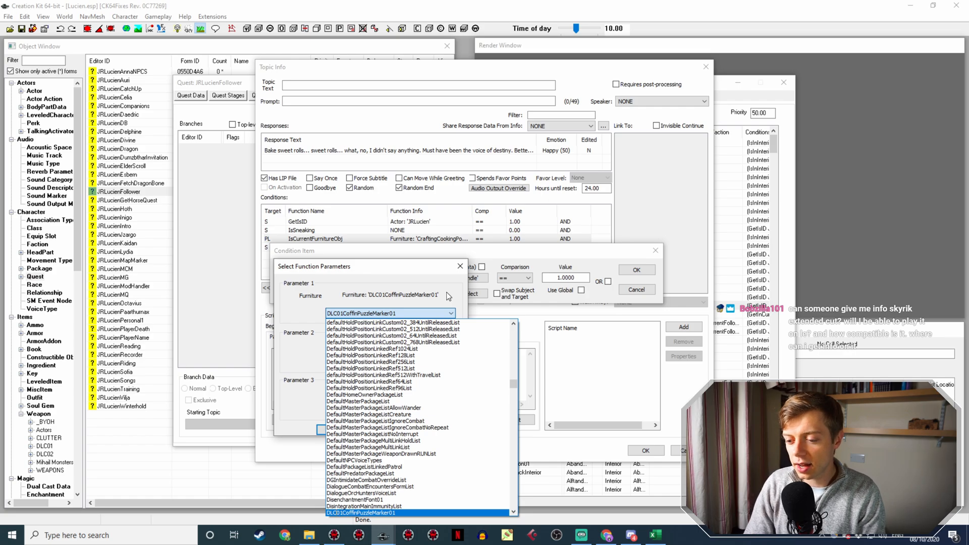
text(da)
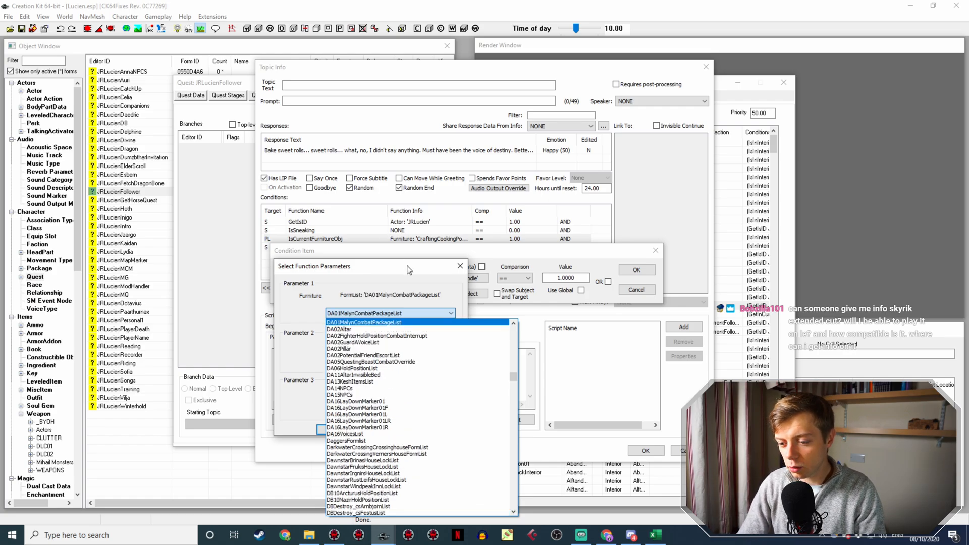
Examine the BYOH furniture choices one by one, from the house entries to the start of the C entries, for a suitable oven.
text(by)
key(Down)
key(Down)
key(Down)
key(Down)
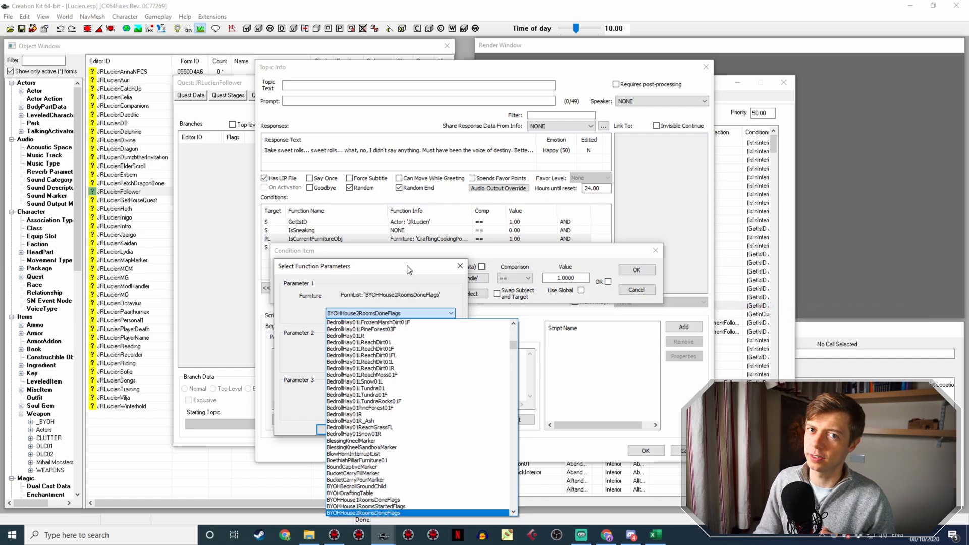
key(Down)
key(Down)
key(Down)
key(Down)
key(Down)
key(Down)
key(Down)
key(Down)
key(Down)
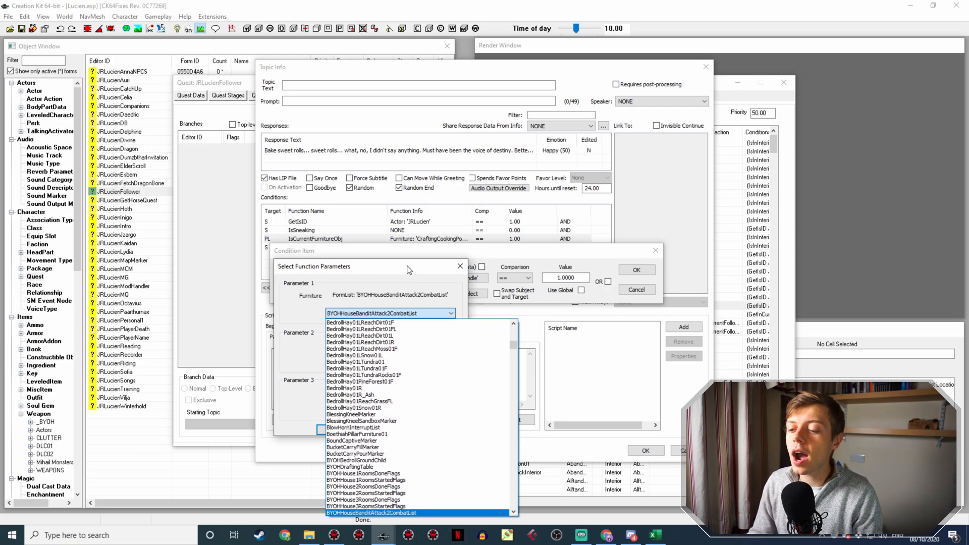
key(Down)
key(Down)
key(Down)
key(Down)
key(Down)
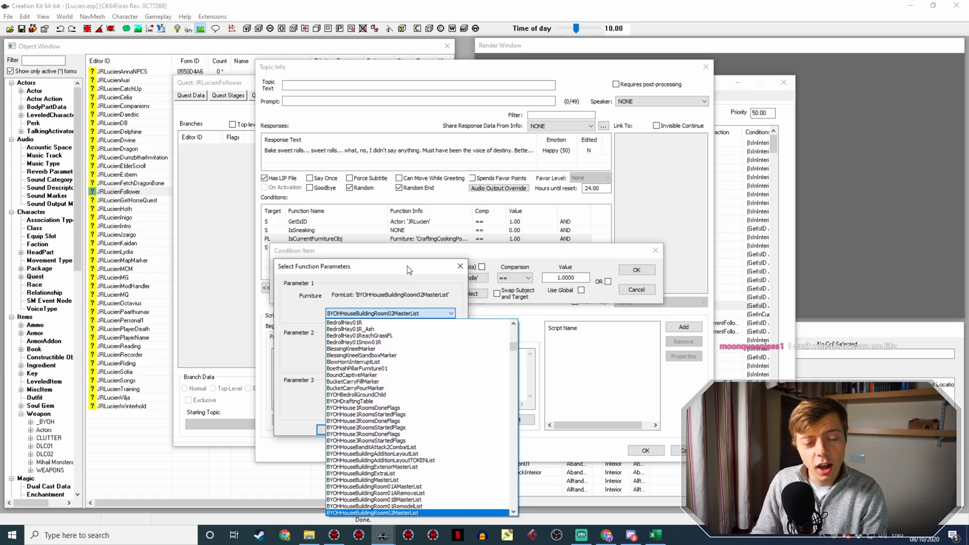
key(Down)
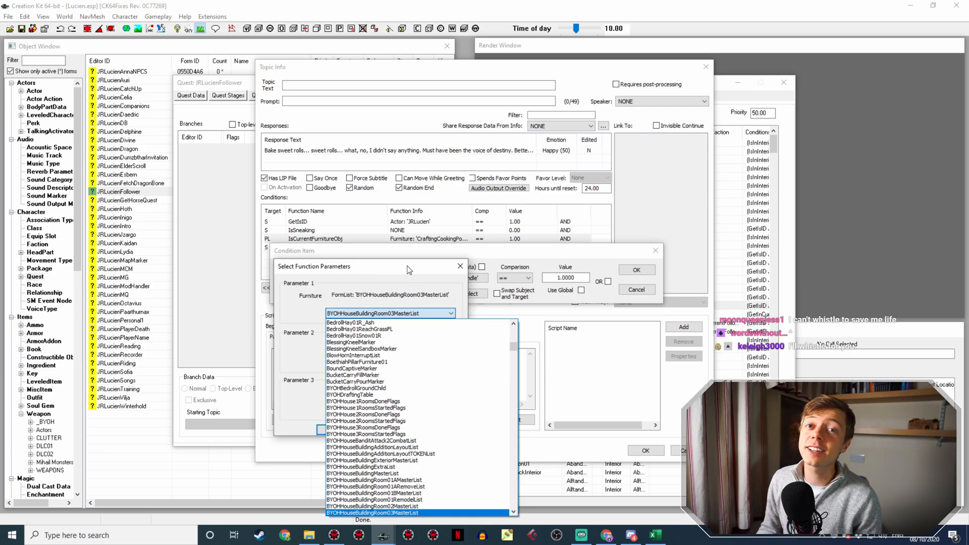
key(Down)
key(Down)
key(Down)
key(Down)
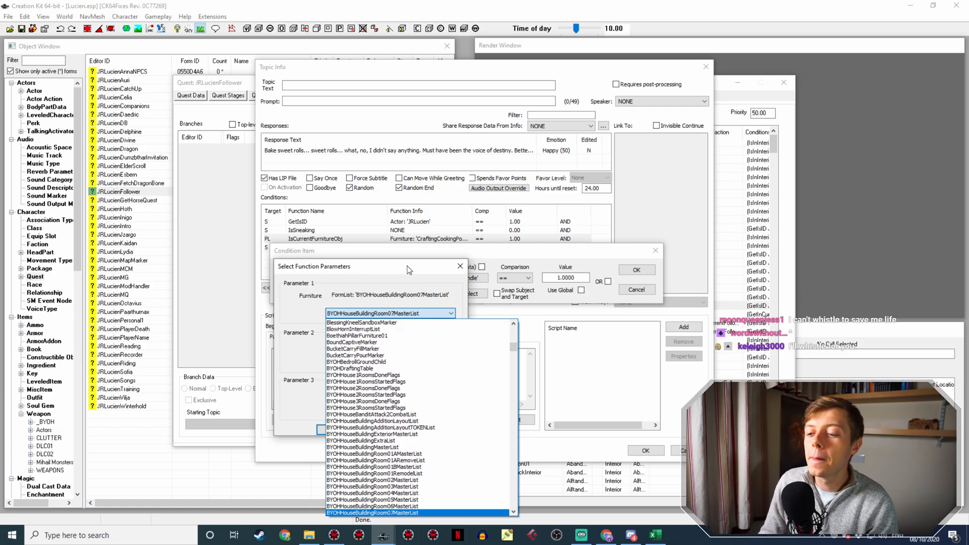
key(Down)
key(Down)
key(Down)
key(Down)
key(Down)
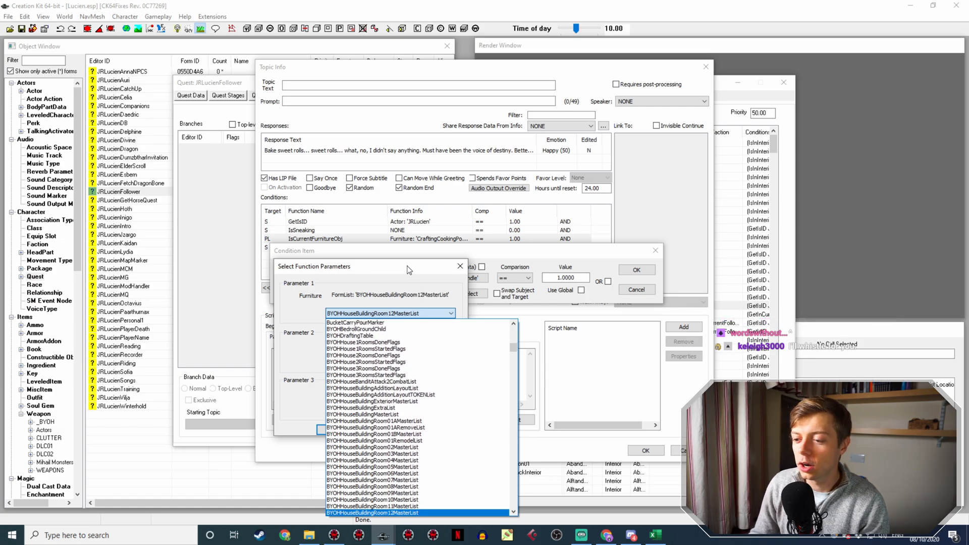
key(Down)
key(Down)
key(Down)
key(Down)
key(Down)
key(Down)
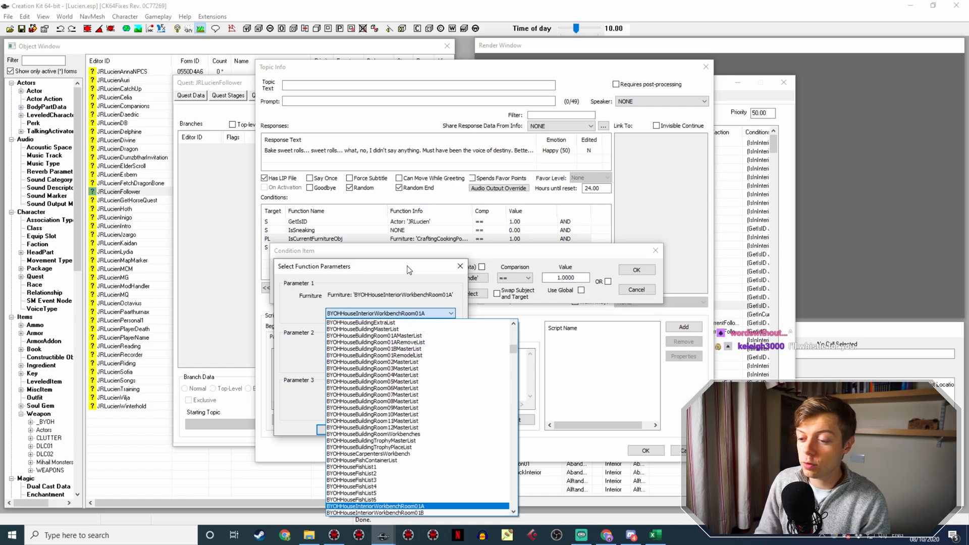
key(Down)
key(Down)
key(Down)
key(Down)
key(Down)
key(Down)
key(Down)
key(Down)
key(Down)
key(Down)
key(Down)
key(Down)
key(Down)
key(Down)
key(Down)
key(Down)
key(Down)
key(Down)
key(Down)
key(Down)
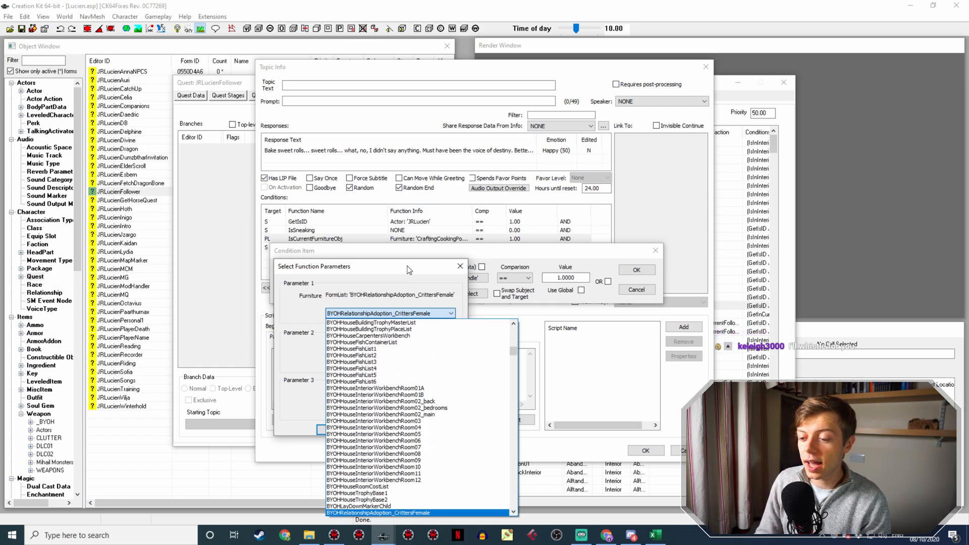
key(Down)
key(Down)
key(Down)
key(Down)
key(Down)
key(Down)
key(Down)
key(Down)
key(Down)
key(Down)
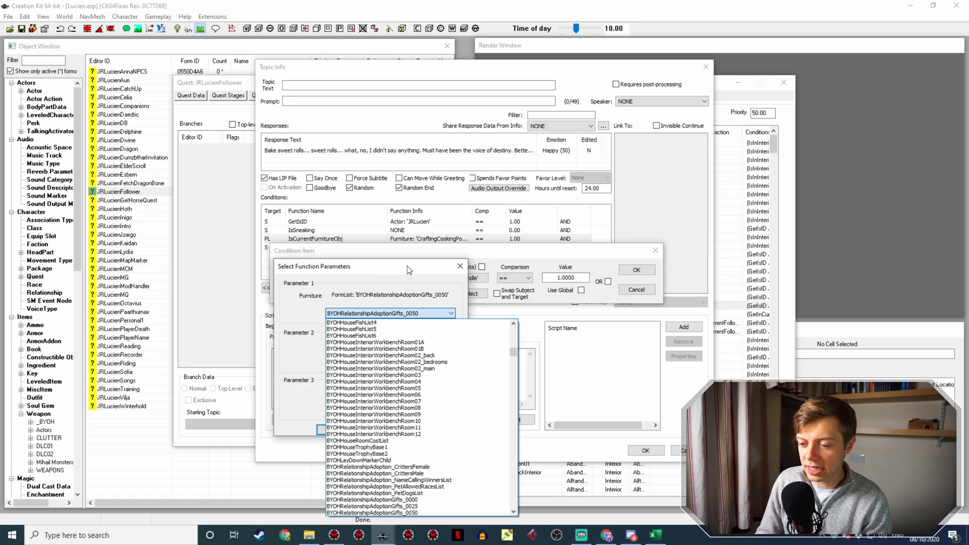
key(Down)
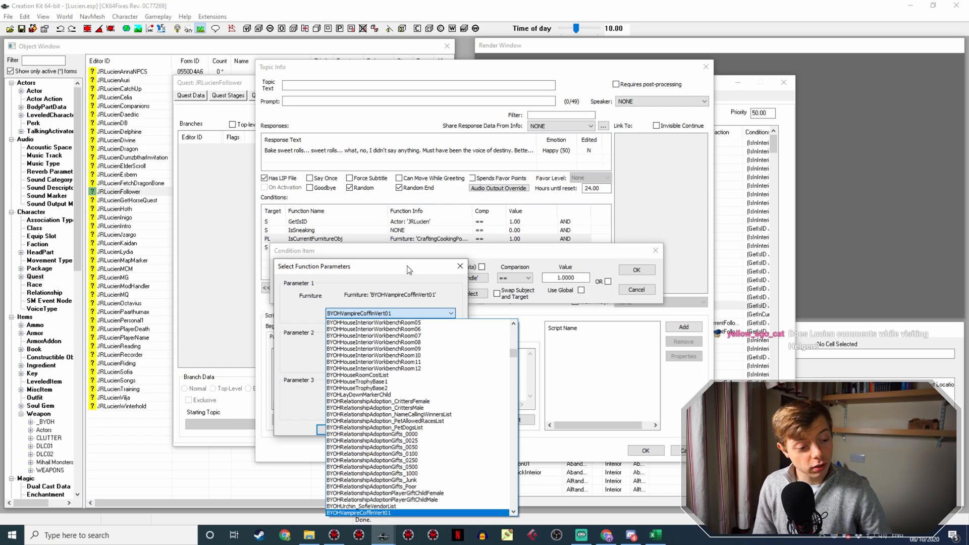
key(Down)
key(Down)
key(Down)
key(Down)
key(Down)
key(Down)
key(Down)
key(Down)
key(Down)
key(Down)
key(Down)
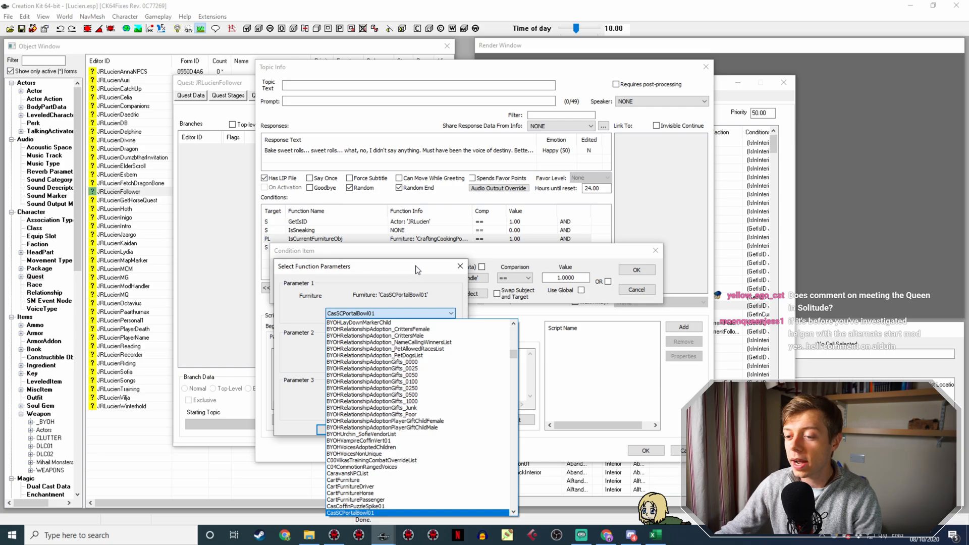
Set the condition's furniture to CraftingOvenMarker and save the changed IsCurrentFurnitureObj condition.
text(cr)
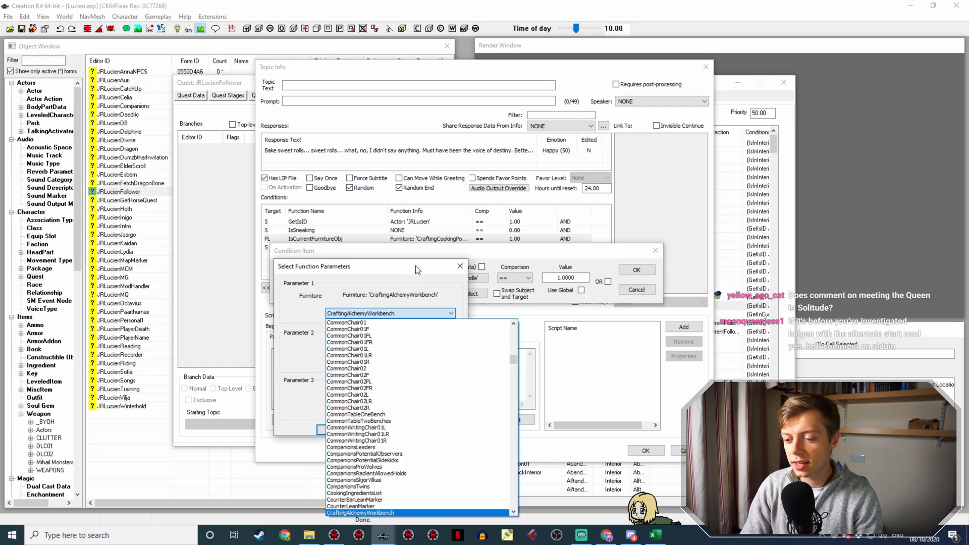
key(Down)
key(Down)
key(Down)
key(Down)
key(Down)
key(Down)
key(Down)
key(Down)
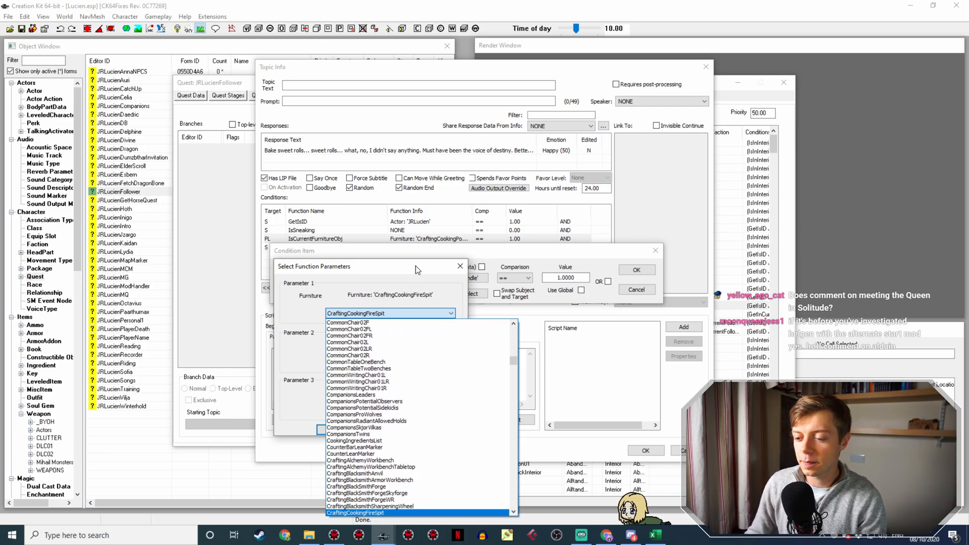
key(Down)
key(Down)
key(Down)
key(Down)
key(Down)
key(Down)
key(Down)
key(Down)
key(Down)
key(Down)
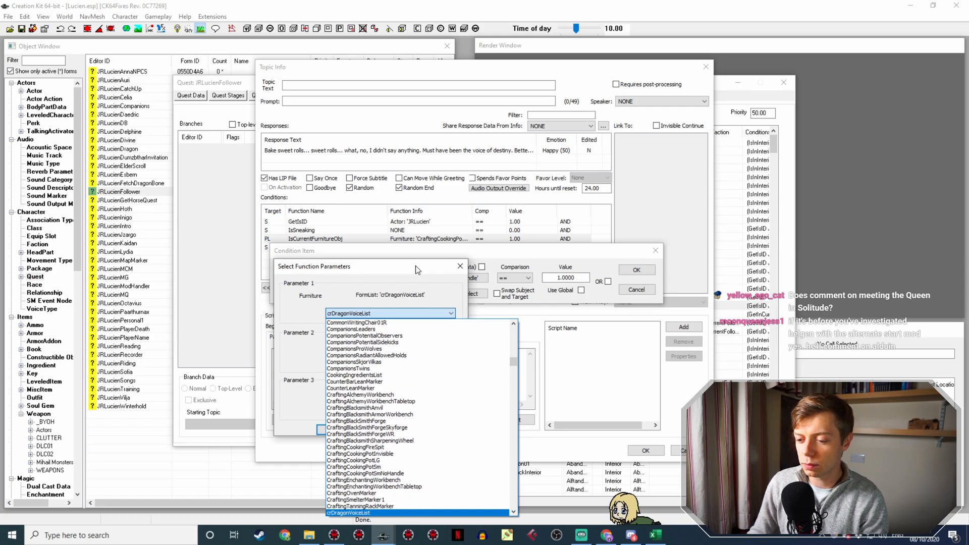
key(Up)
key(Up)
key(Up)
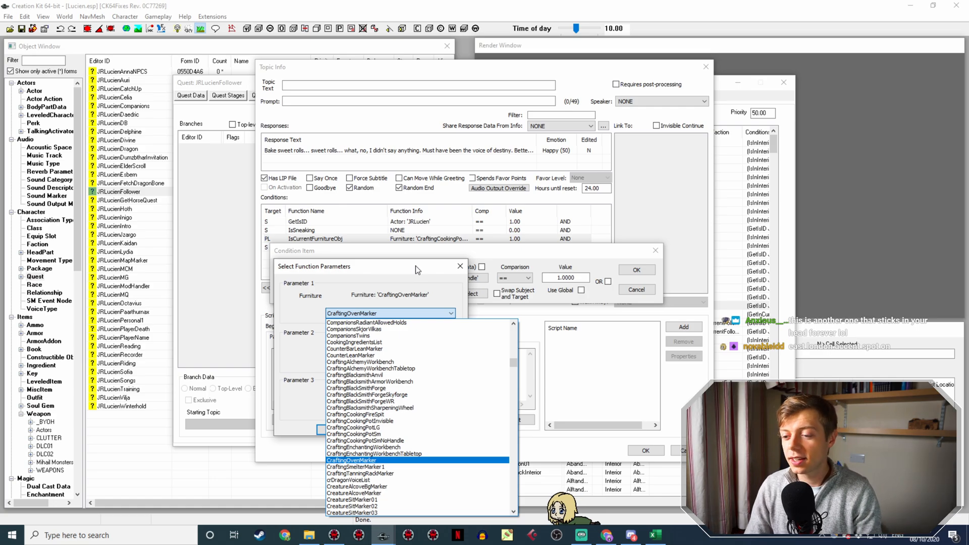
click(416, 265)
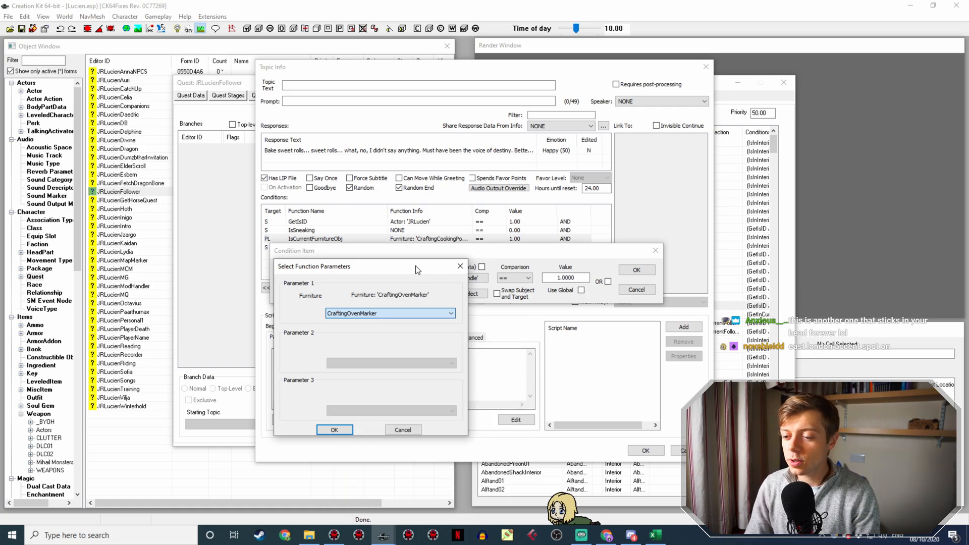
click(336, 430)
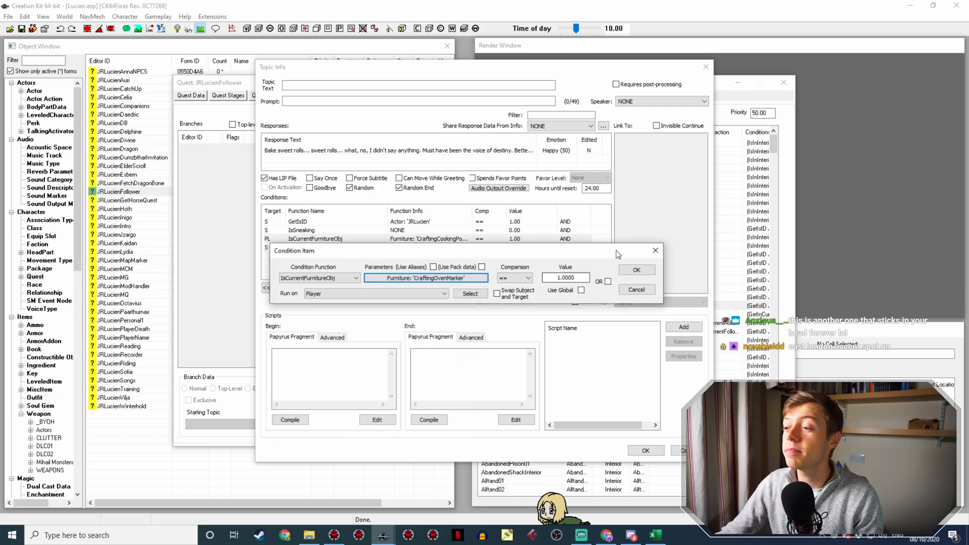
drag(609, 248, 576, 271)
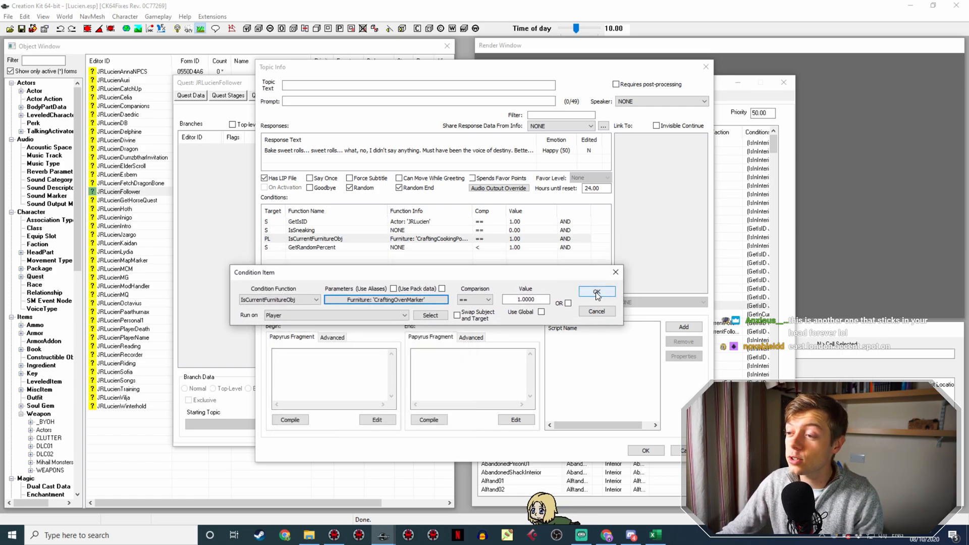
click(596, 292)
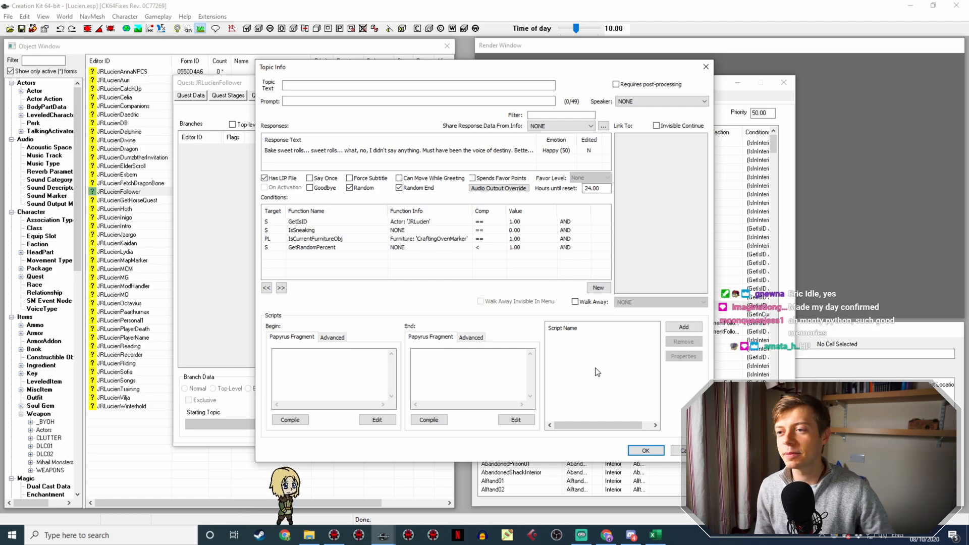
Switch to Chrome, search Google for "creation kit skyrim craftingovenmarker" in a new tab and look through the results.
click(432, 239)
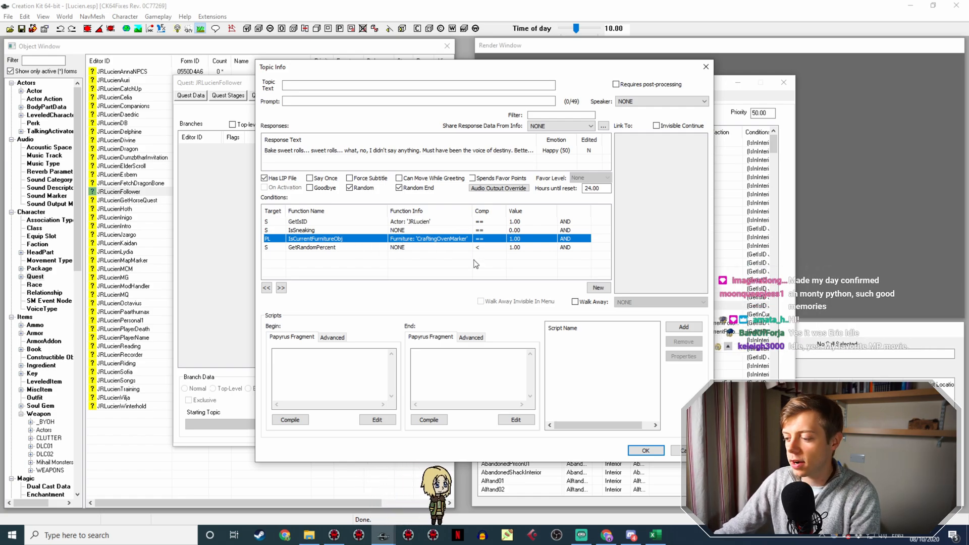
key(alt+Tab)
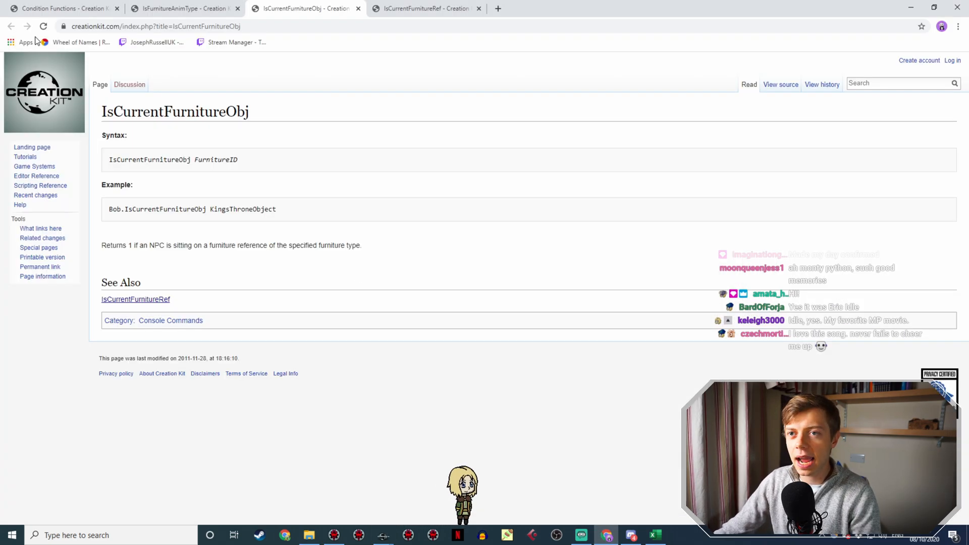
click(498, 9)
text(creation kit skyr)
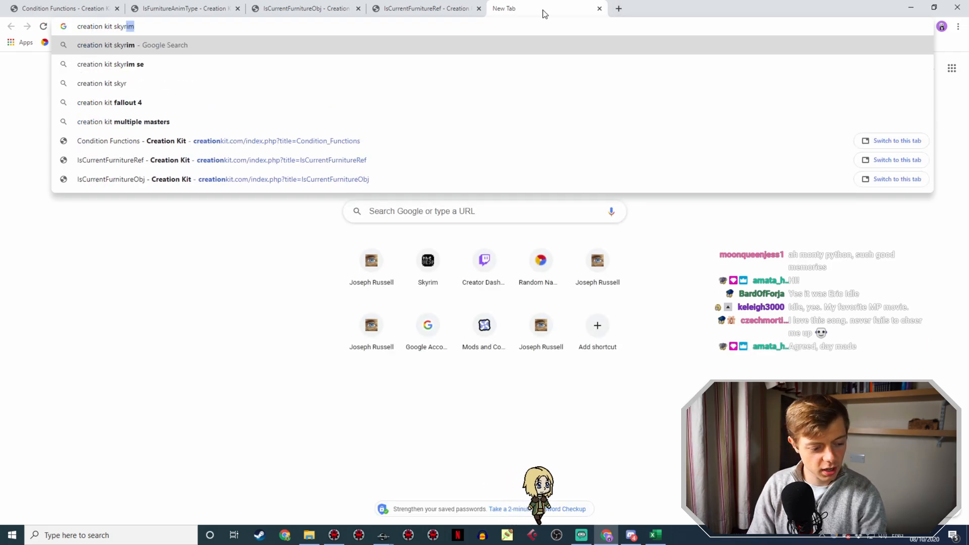
text(im craftingovenmarker)
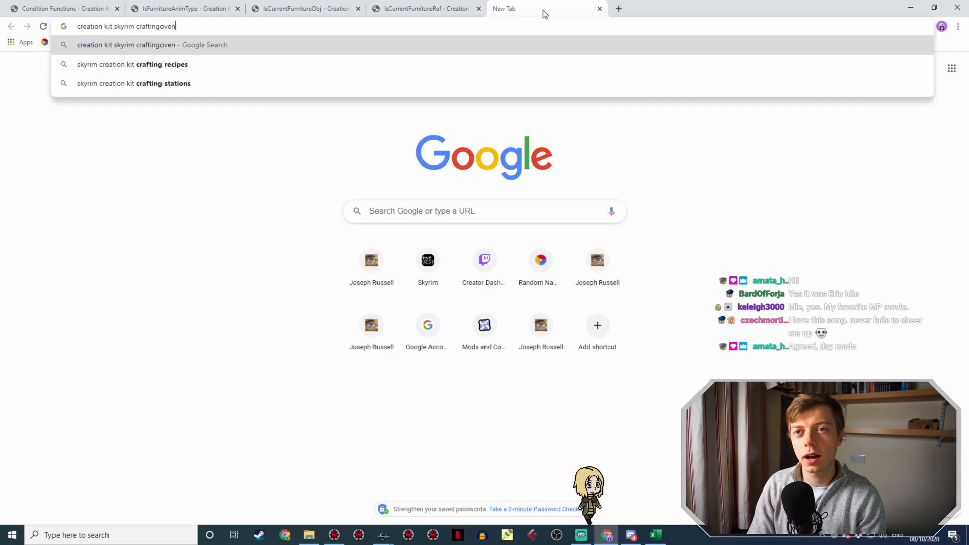
key(Return)
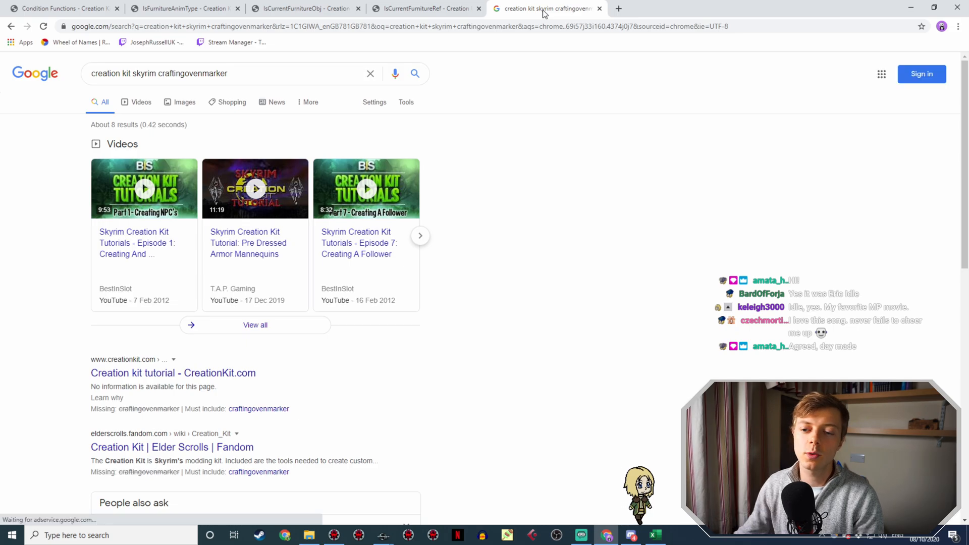
scroll(411, 297, down, 2)
scroll(412, 297, down, 5)
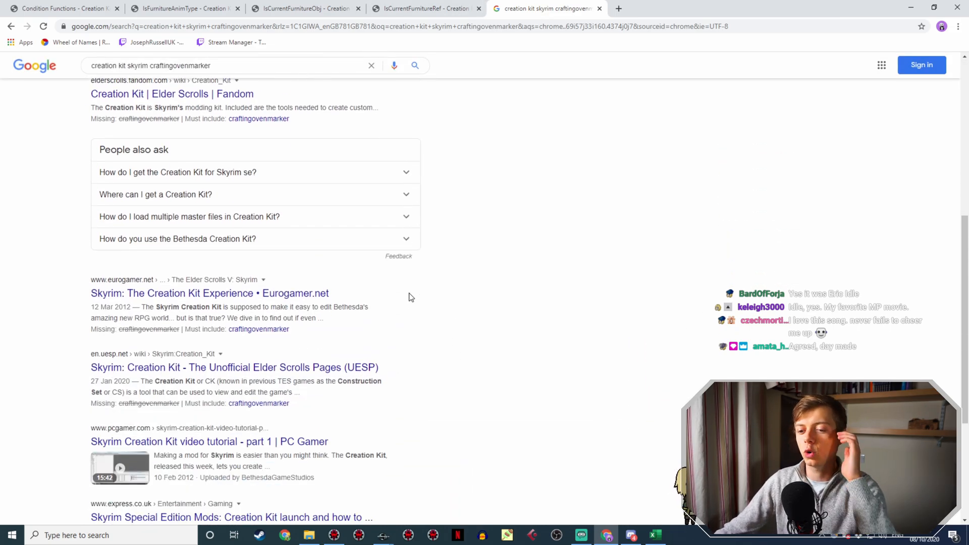
scroll(412, 292, down, 4)
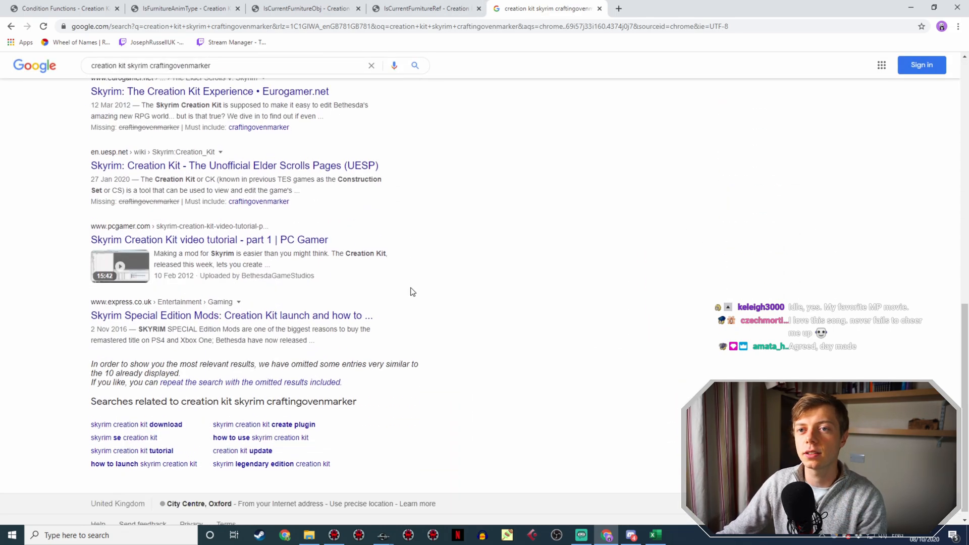
Switch to SSEEdit and close the session that has Inigo.esp loaded.
click(334, 535)
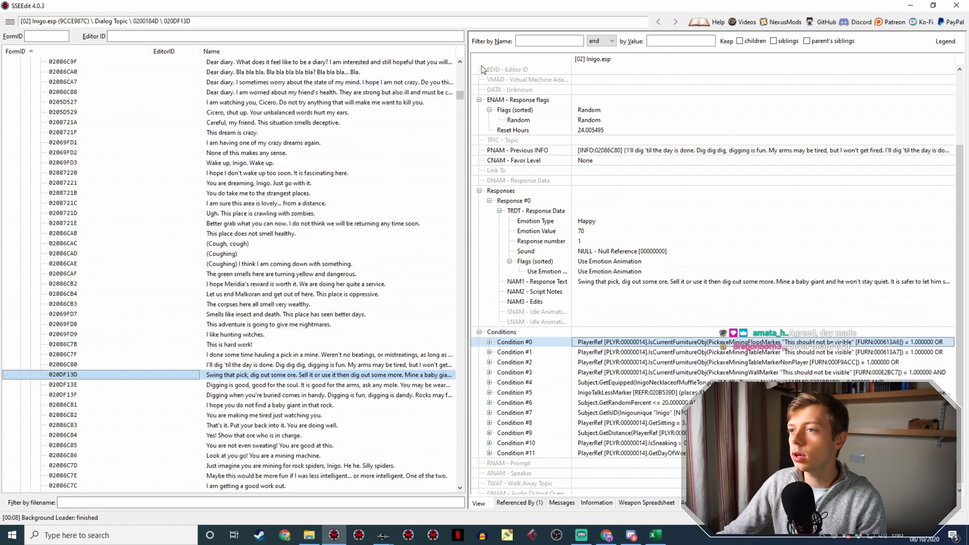
drag(461, 93, 459, 59)
click(957, 5)
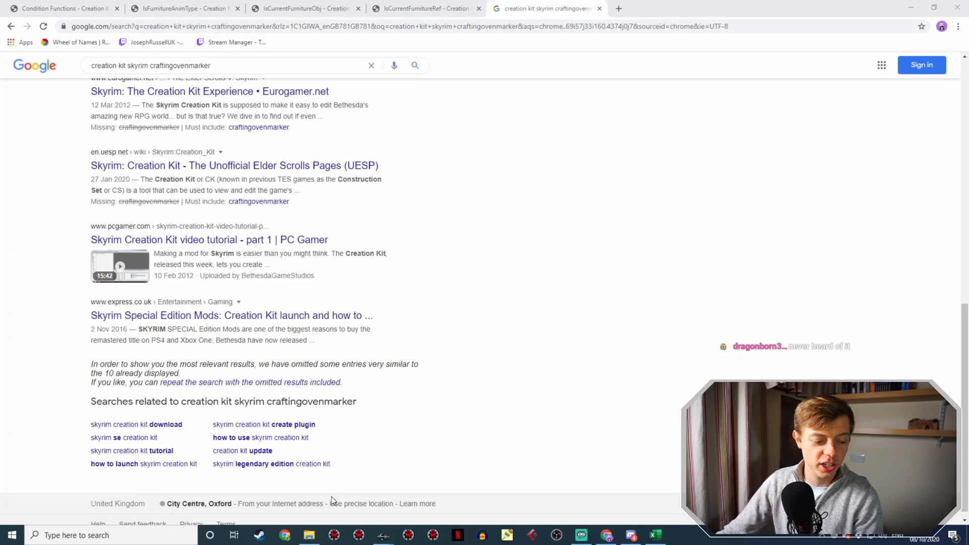
Restart SSEEdit, deselect all modules, and load only HearthFires.esm with its required masters.
click(339, 541)
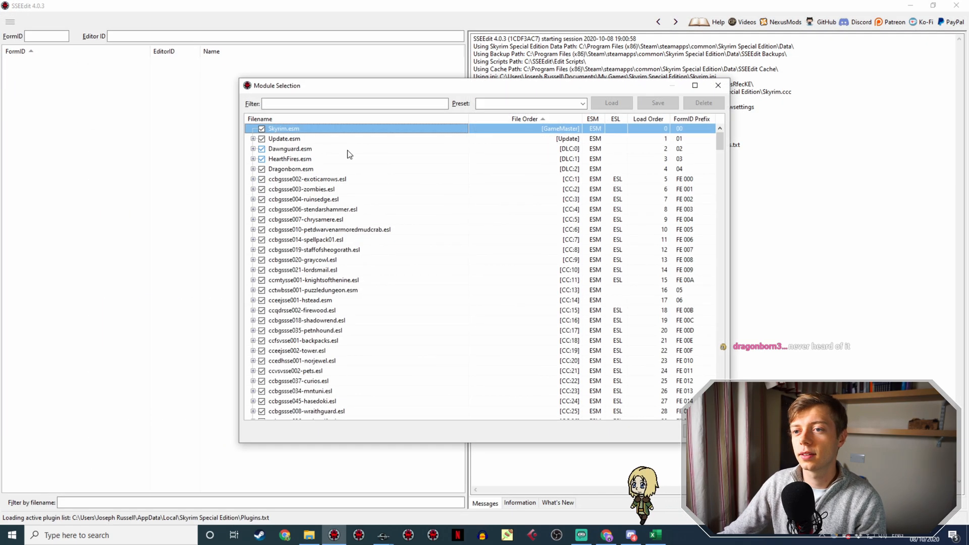
right_click(294, 139)
click(323, 160)
click(254, 159)
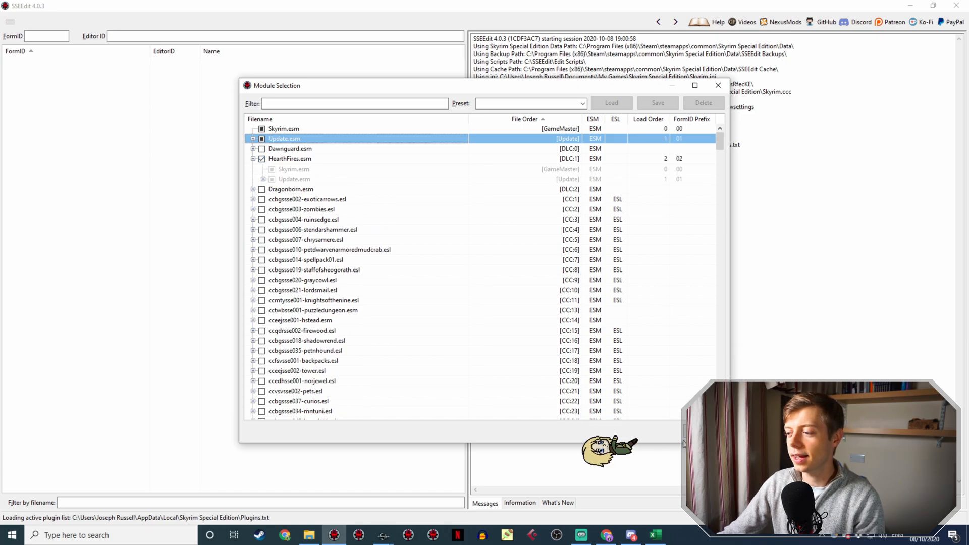
click(703, 431)
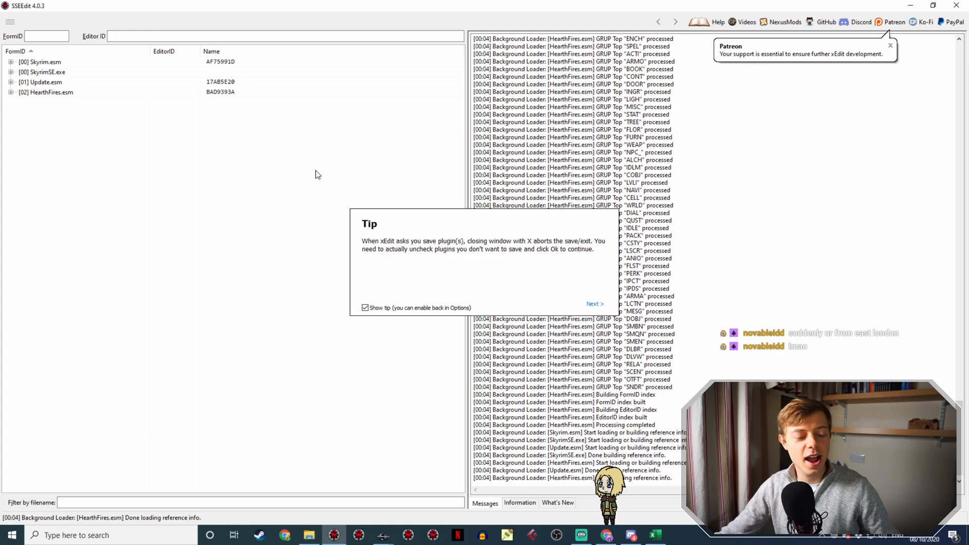
Find the oven furniture record CraftingOvenMarker in HearthFires.esm and examine its details and the records that reference it.
click(11, 92)
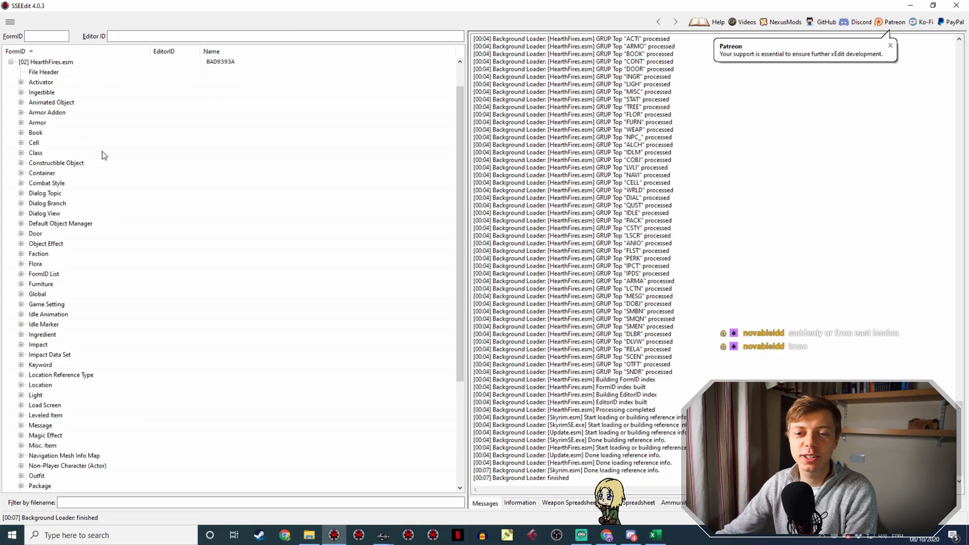
scroll(105, 155, down, 5)
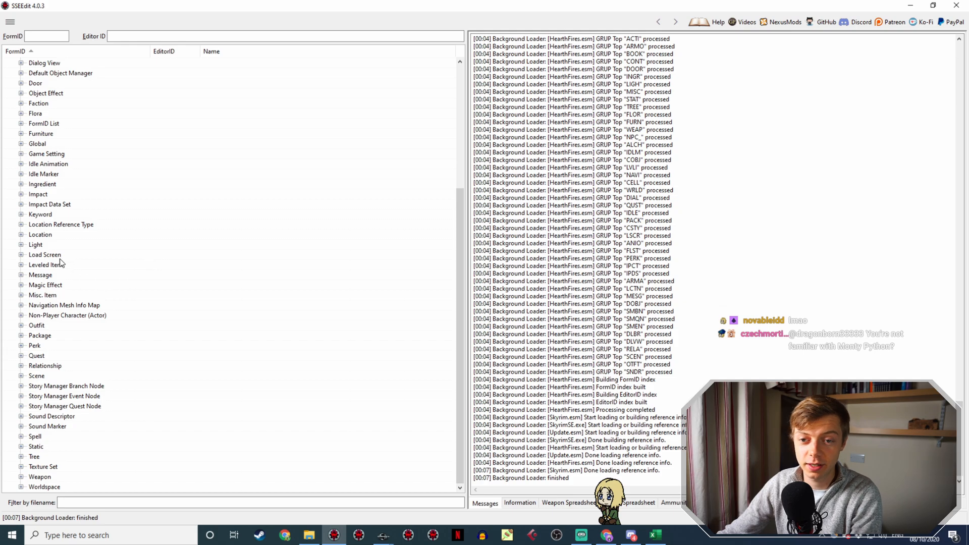
click(22, 134)
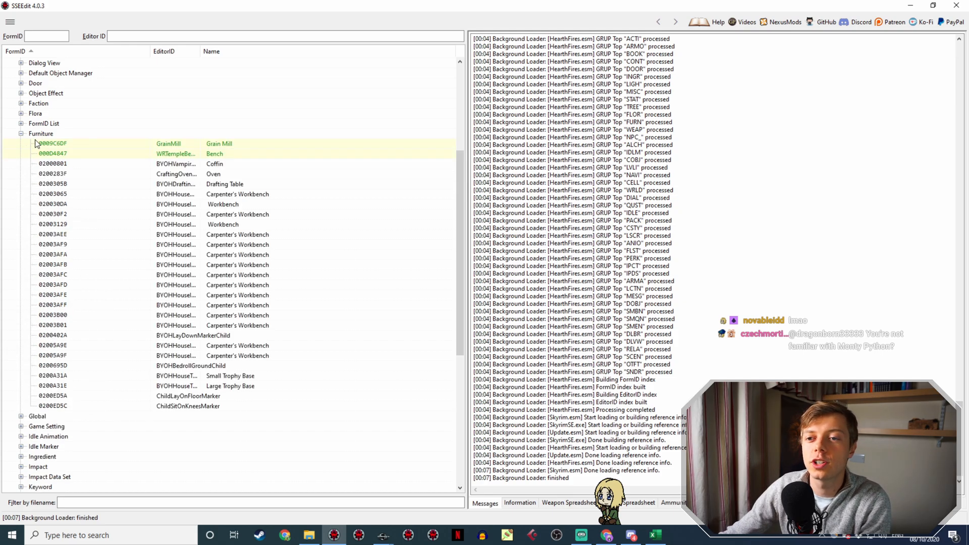
click(220, 174)
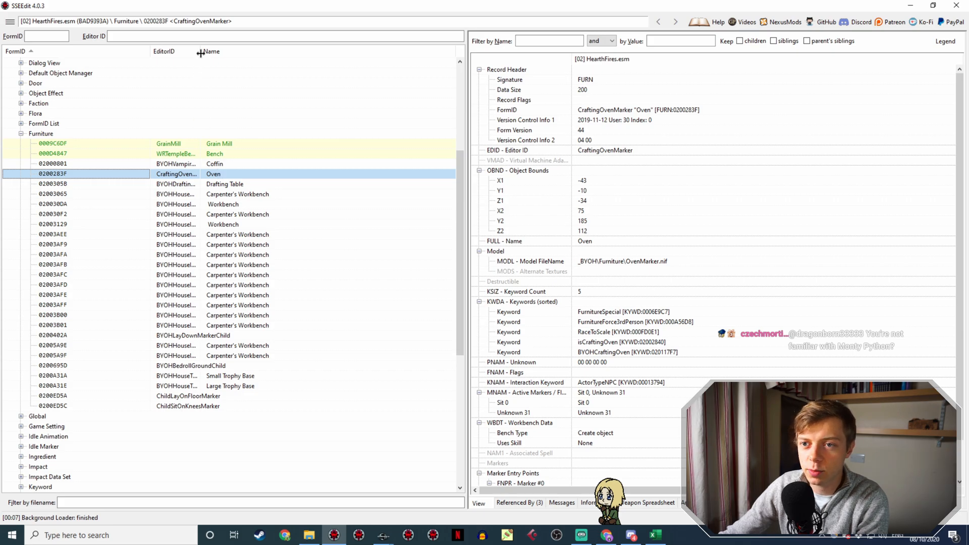
mouse_move(201, 53)
mouse_down()
mouse_move(227, 53)
mouse_move(218, 53)
mouse_up()
click(516, 503)
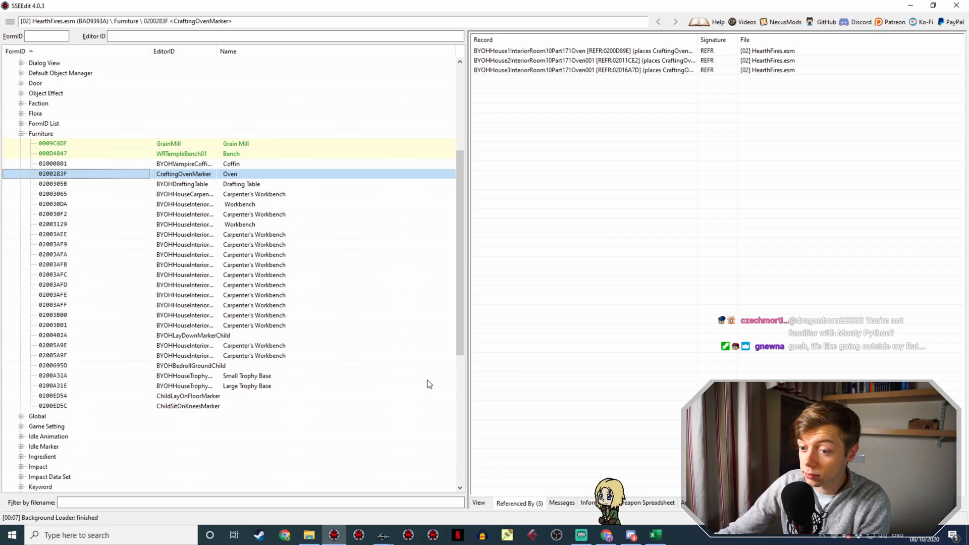
Switch to the Creation Kit and save the sweet rolls topic info with its CraftingOvenMarker condition.
click(376, 535)
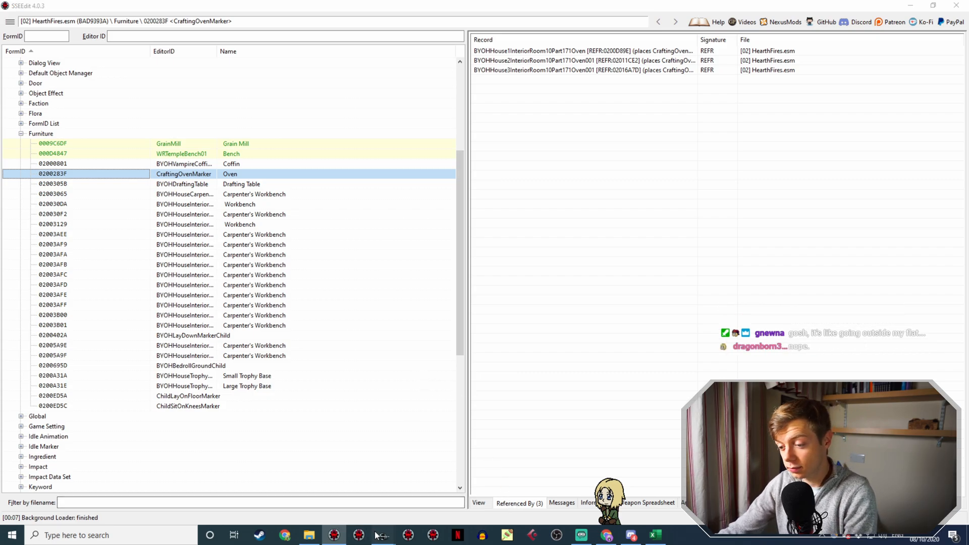
click(432, 490)
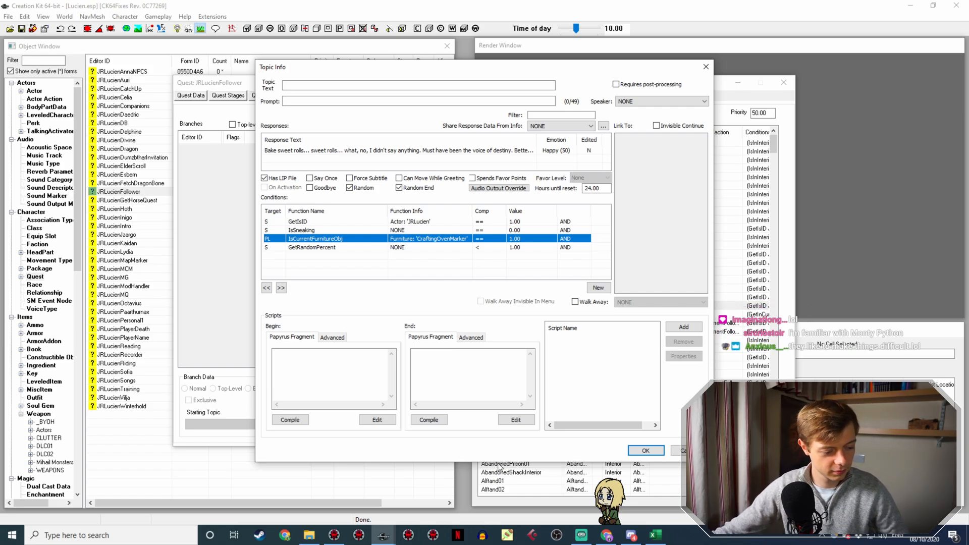
click(646, 450)
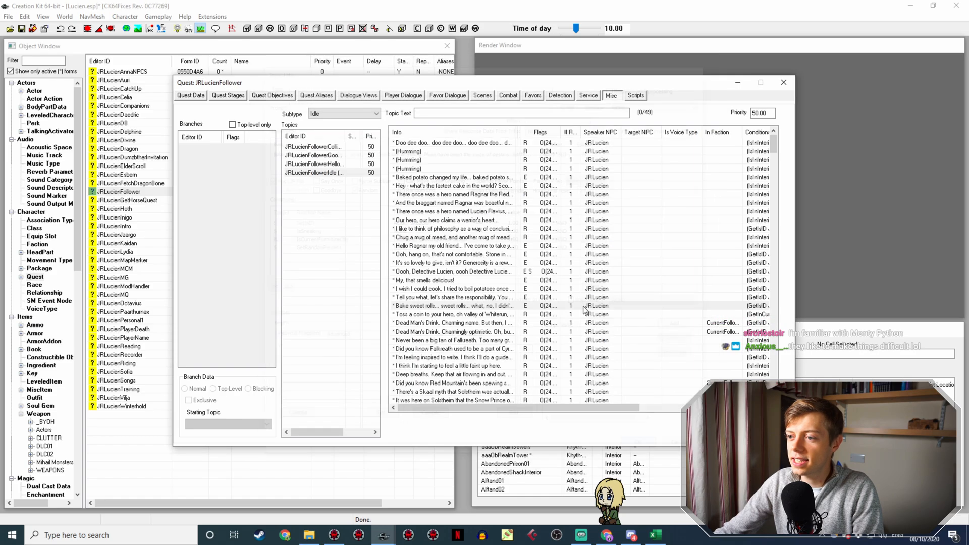
Duplicate the "Bake sweet rolls..." idle line and open the copy's response for editing.
right_click(495, 310)
click(538, 323)
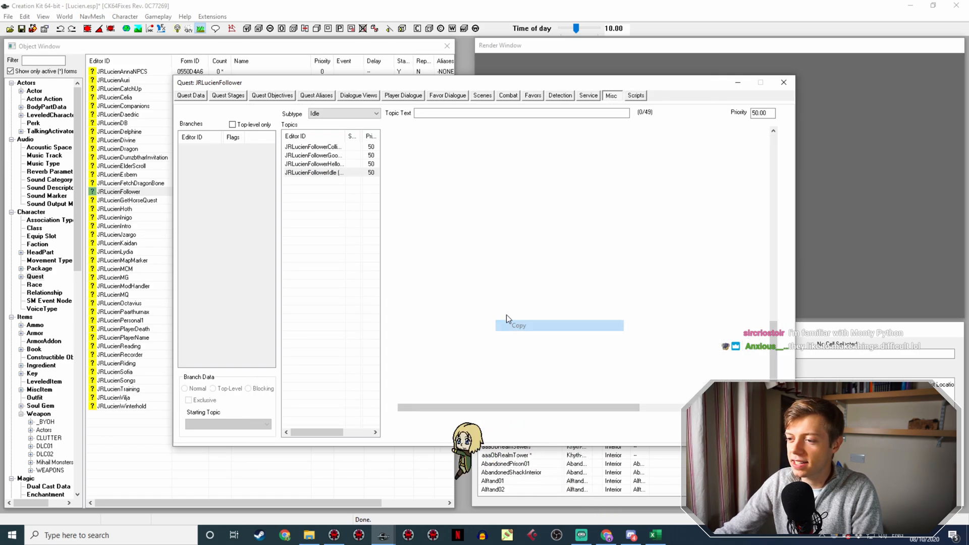
double_click(490, 152)
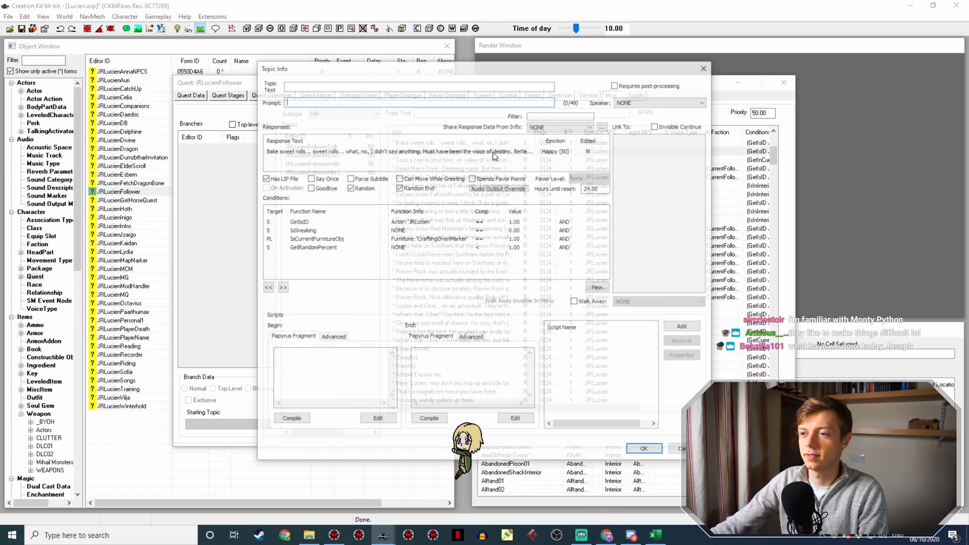
double_click(468, 151)
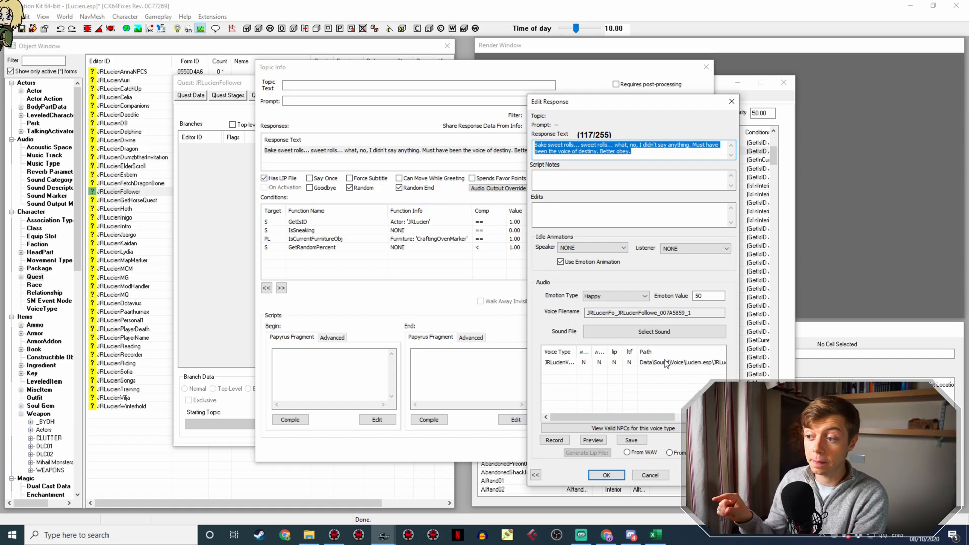
Look through the speaker idle animations available for the copied response without choosing one.
click(611, 248)
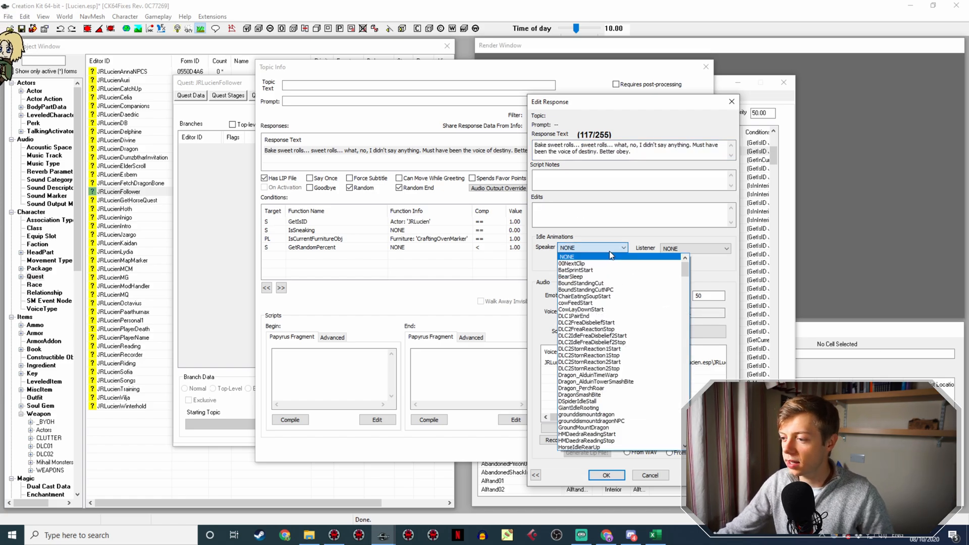
scroll(646, 280, down, 7)
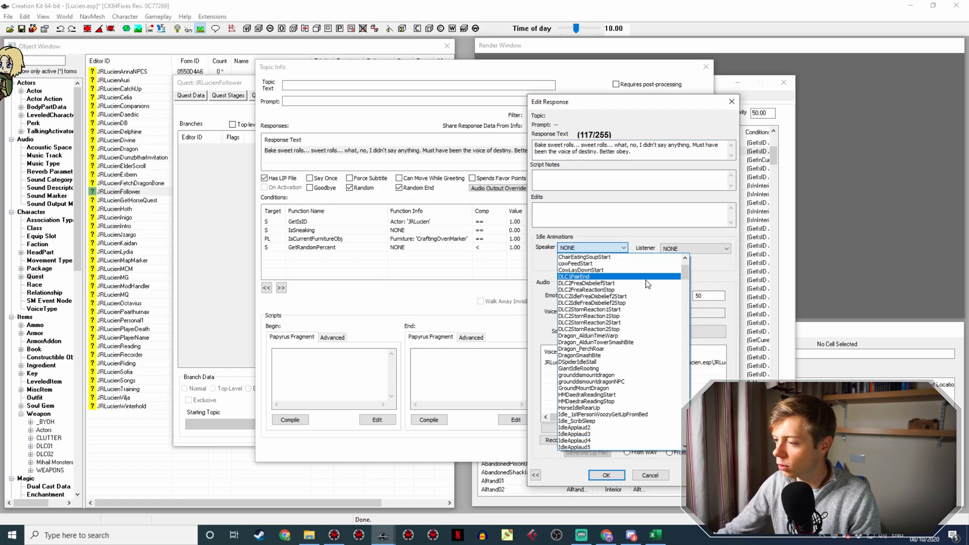
scroll(655, 316, down, 4)
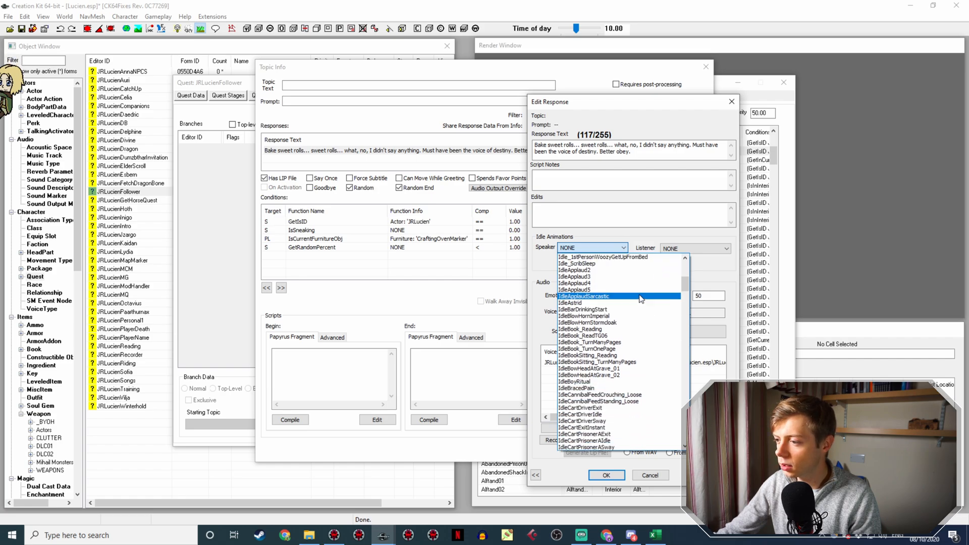
scroll(638, 319, down, 15)
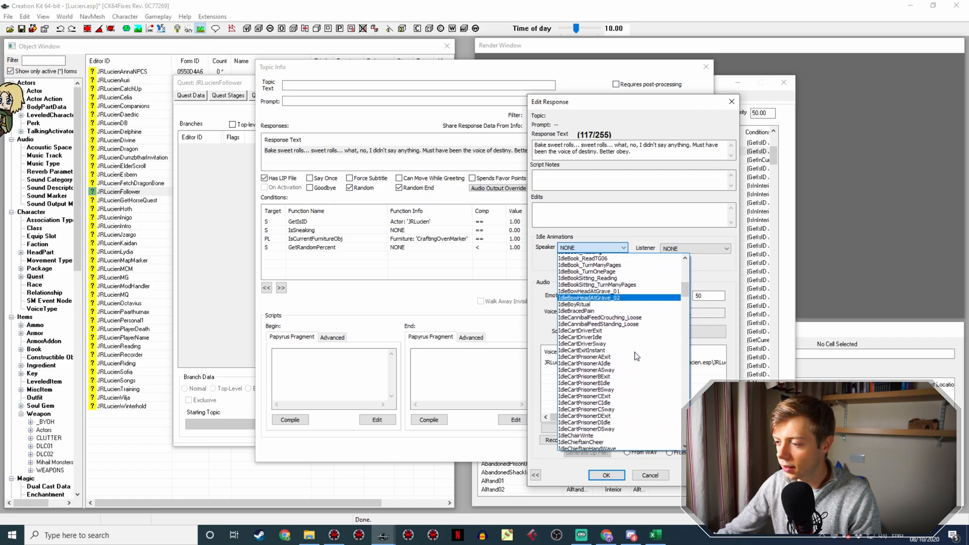
scroll(637, 357, down, 8)
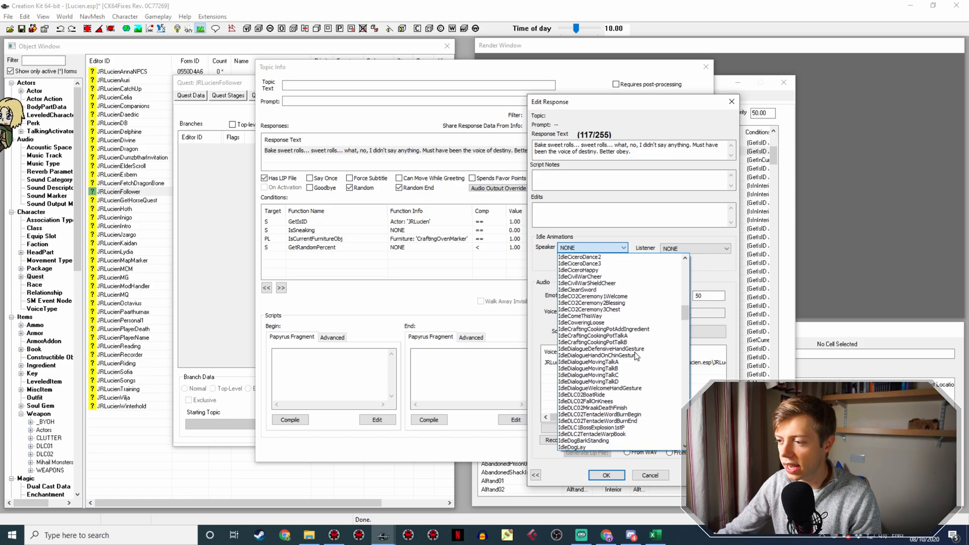
scroll(639, 353, down, 8)
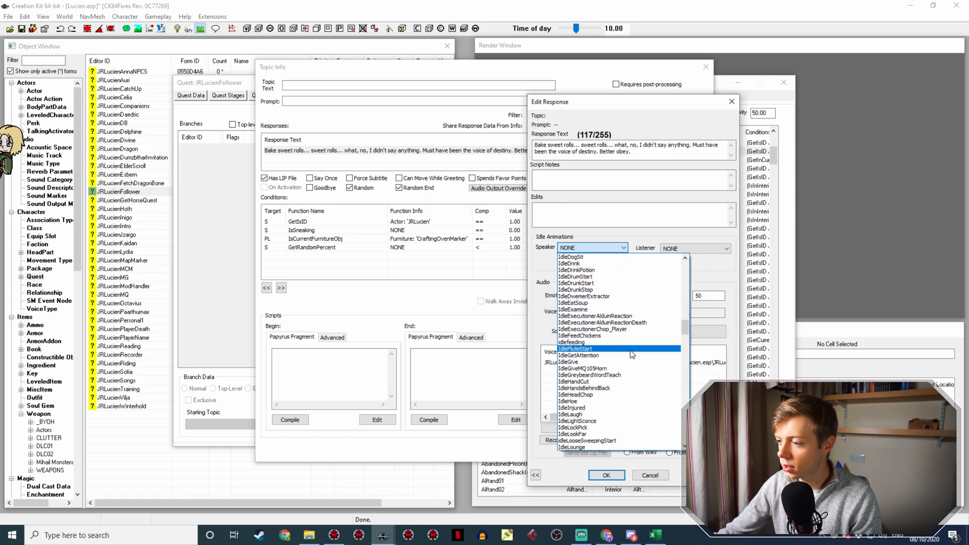
scroll(596, 374, down, 3)
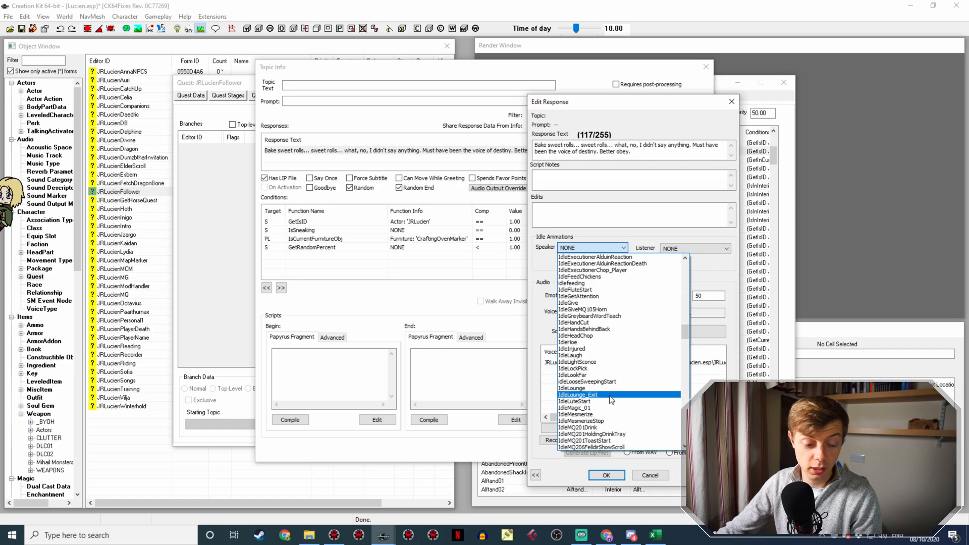
click(532, 306)
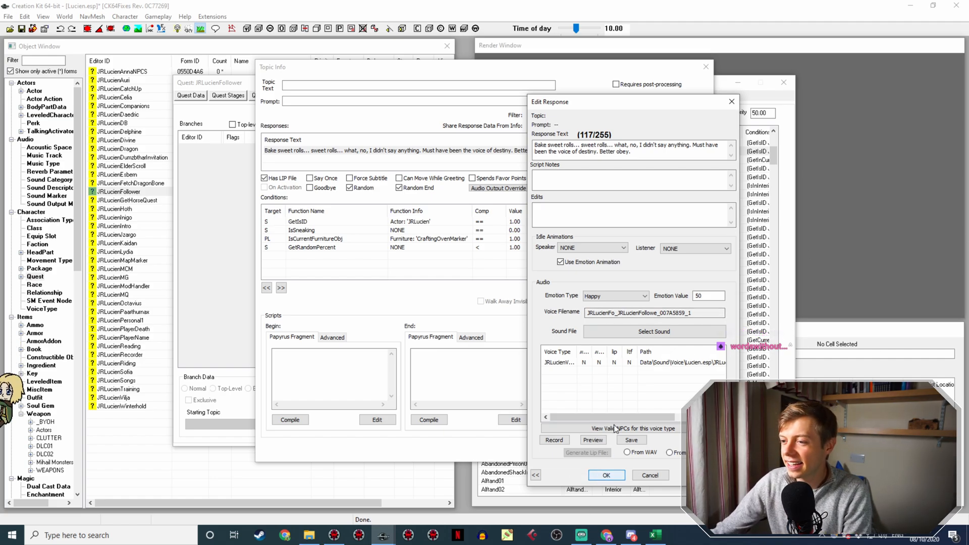
Set the copied response to "I'd like to learn to bake. Mainly as a means to end, I'll admit. A tasy, delicious, sweet-rolly end. Mmm." and save it.
drag(653, 156, 502, 106)
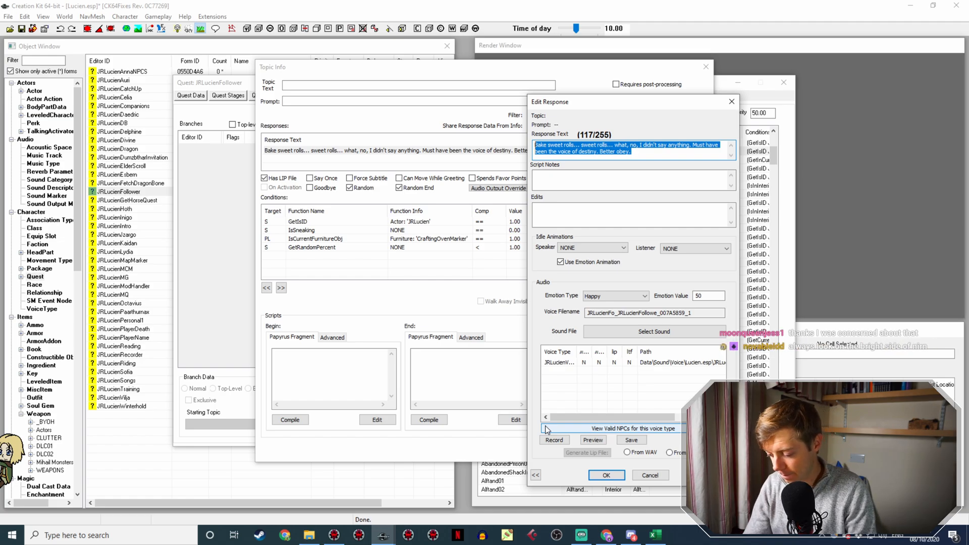
text(I'd )
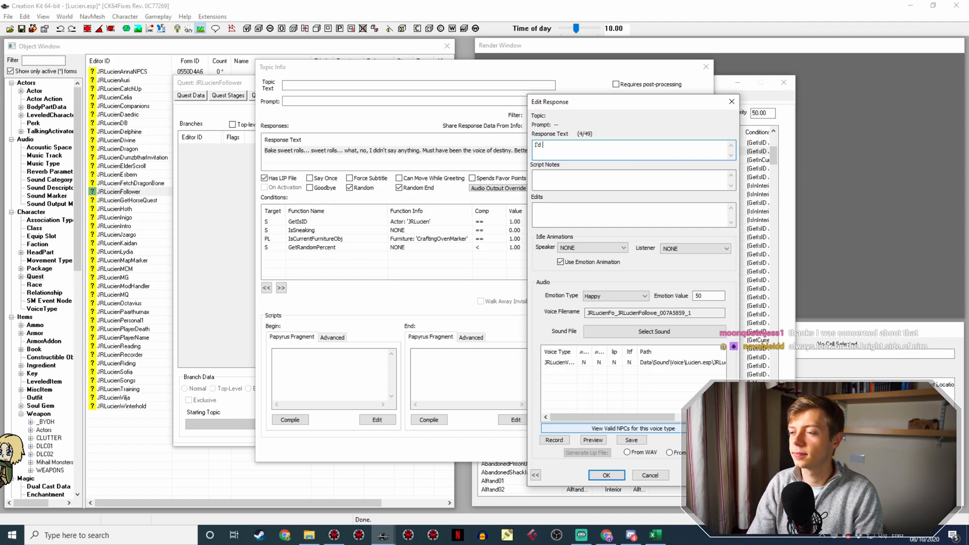
text(like to learn to bake)
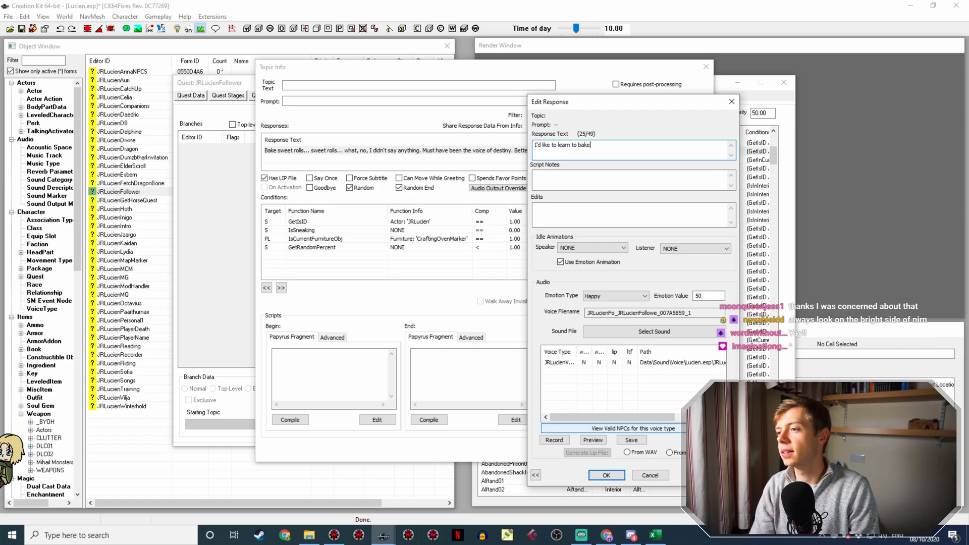
text(.)
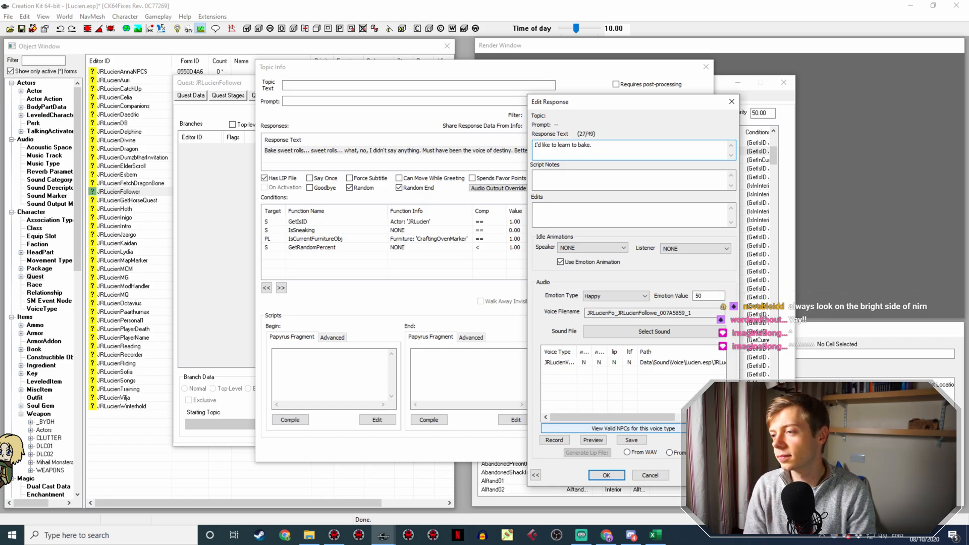
text(Mainly as a means to end, I'll admit. A sweet, delicious,)
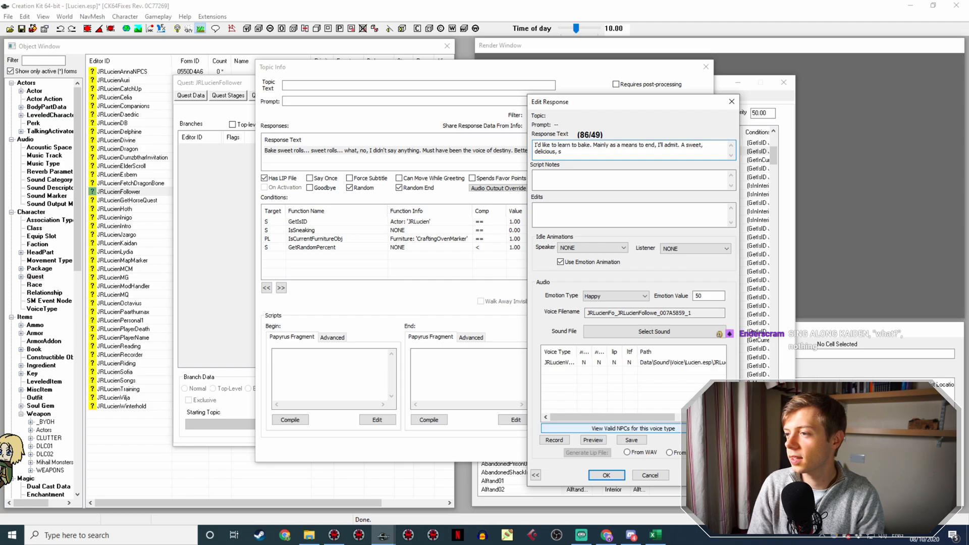
key(BackSpace)
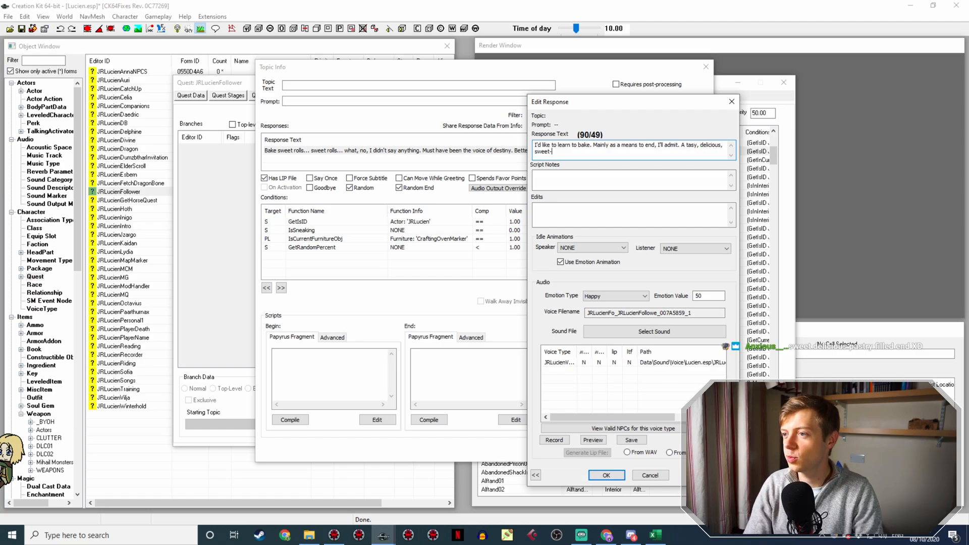
text(rolly e)
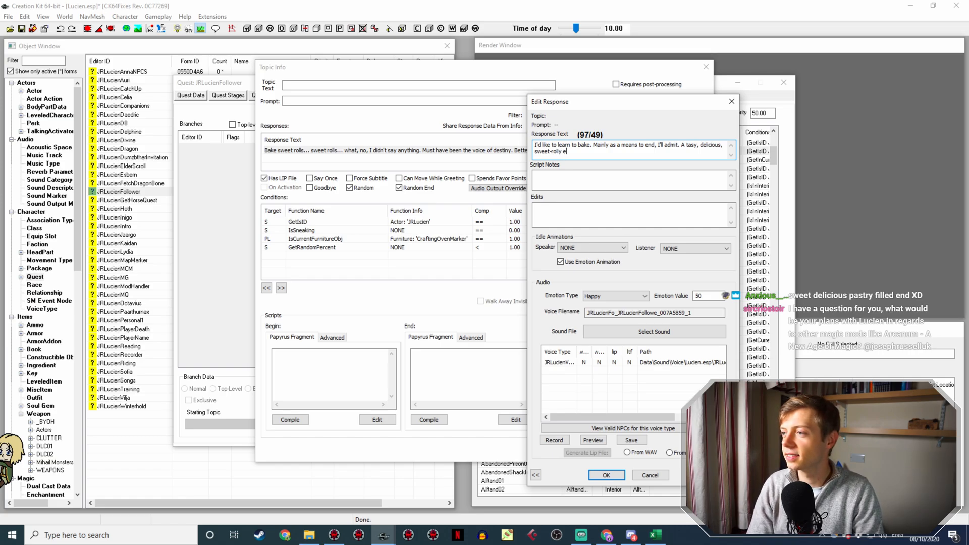
text(nd. Mmm.)
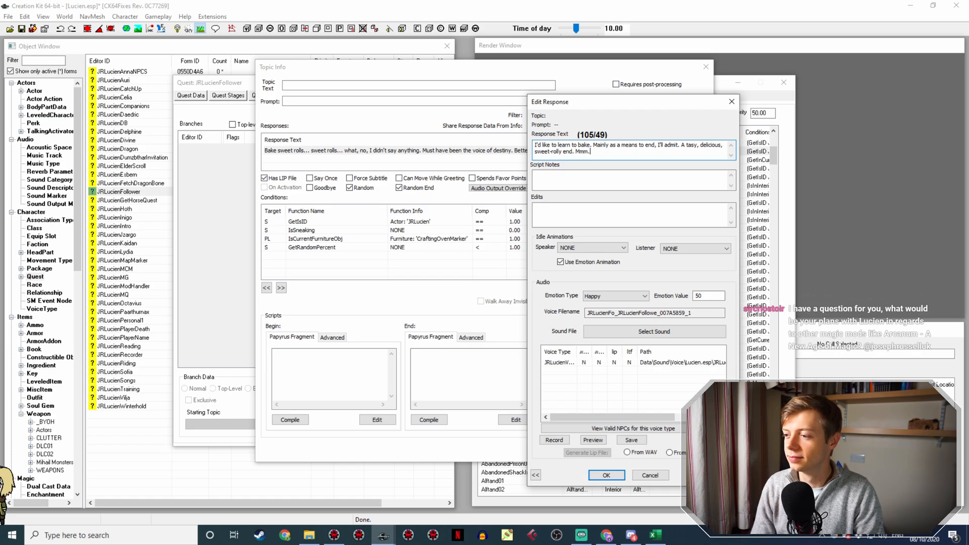
key(Return)
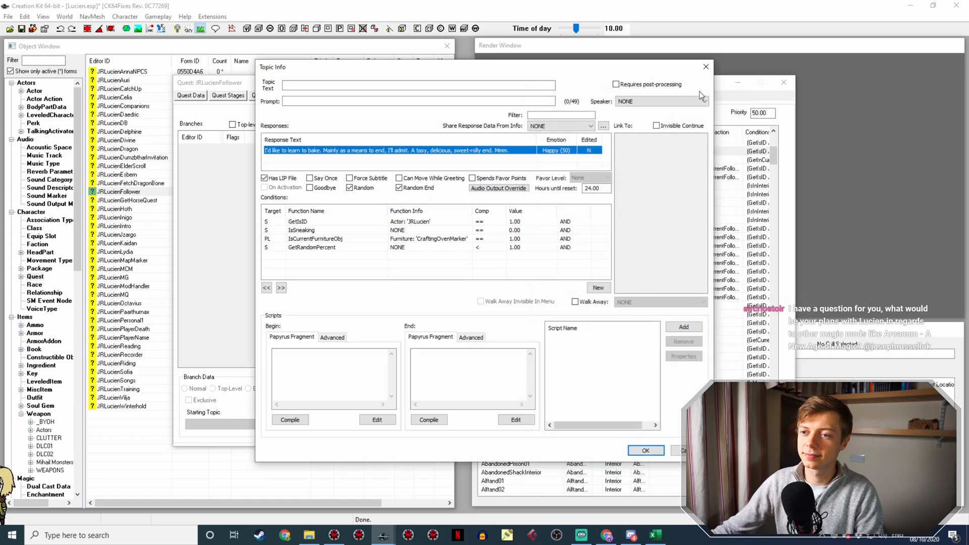
click(646, 451)
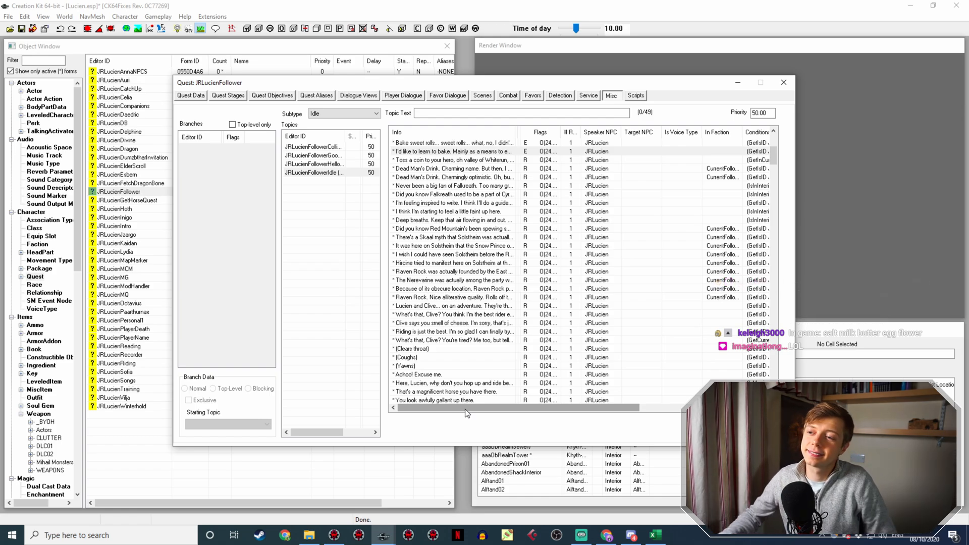
Duplicate the "Hello Ragnar my old friend..." idle line in the JRLucienFollower quest.
scroll(429, 174, up, 1)
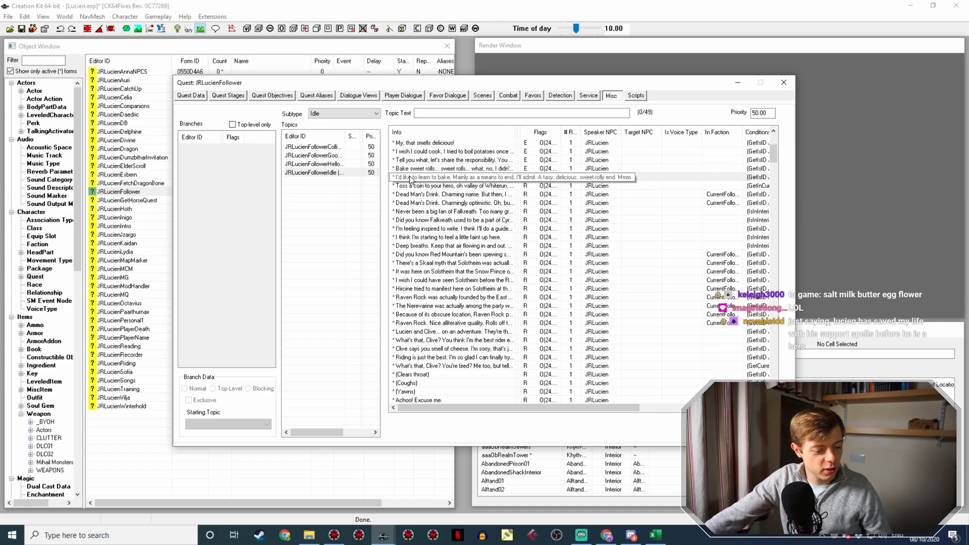
scroll(453, 185, up, 5)
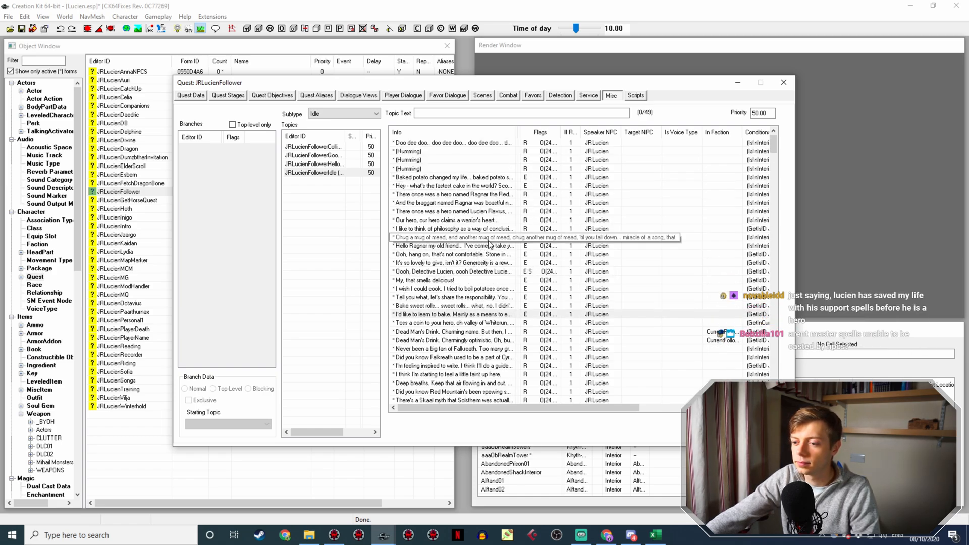
click(488, 246)
right_click(473, 246)
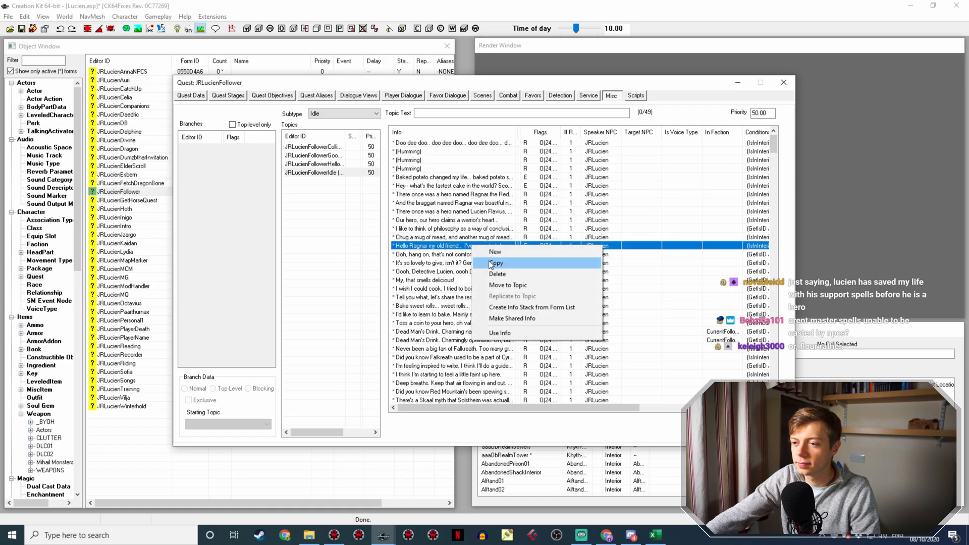
click(491, 264)
Open the copied "Hello Ragnar my old friend..." line and replace its response text with "Always look on the bright, side of life...".
double_click(444, 204)
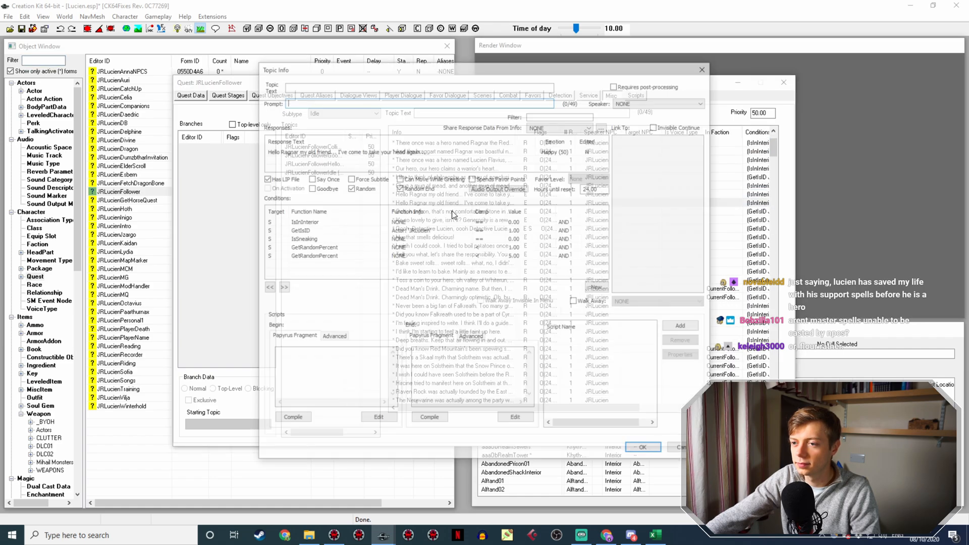
click(410, 150)
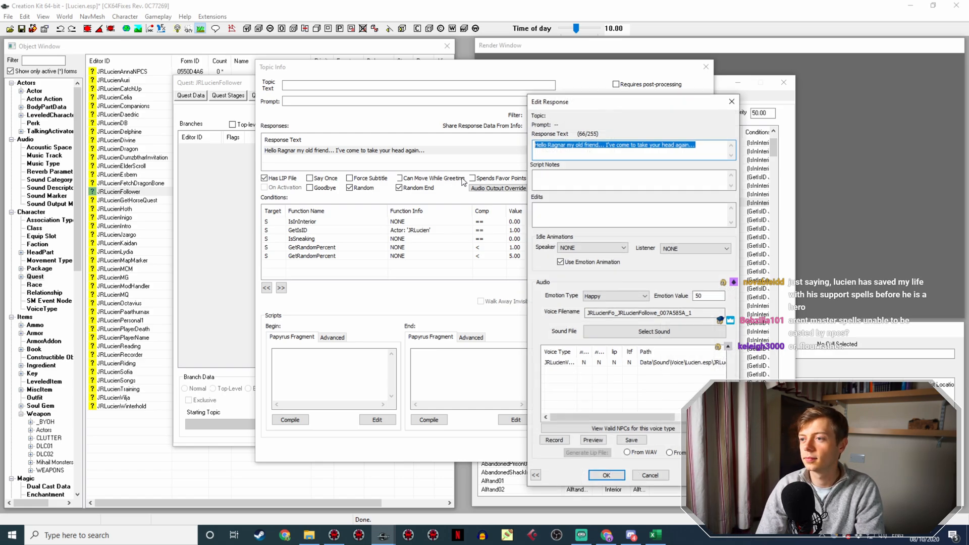
text(Alwa)
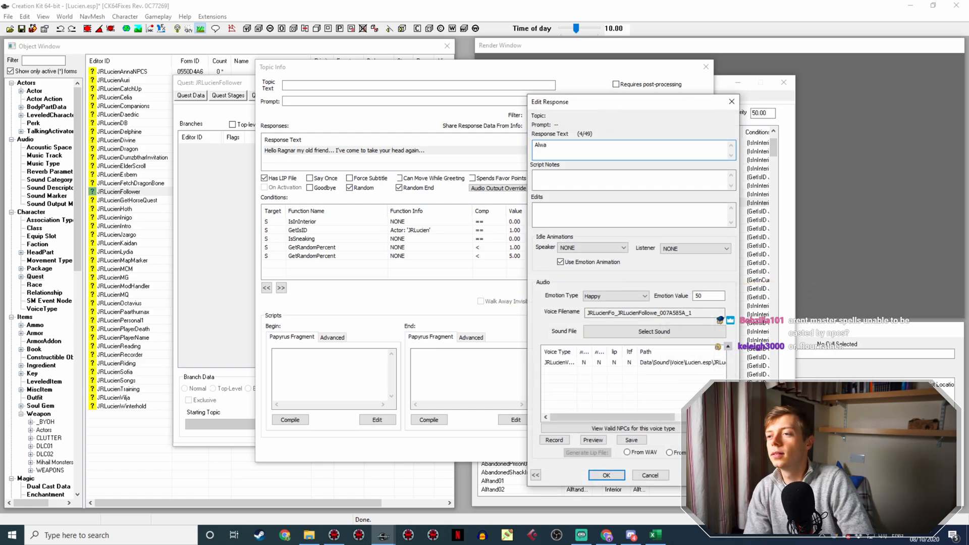
text(ys look on )
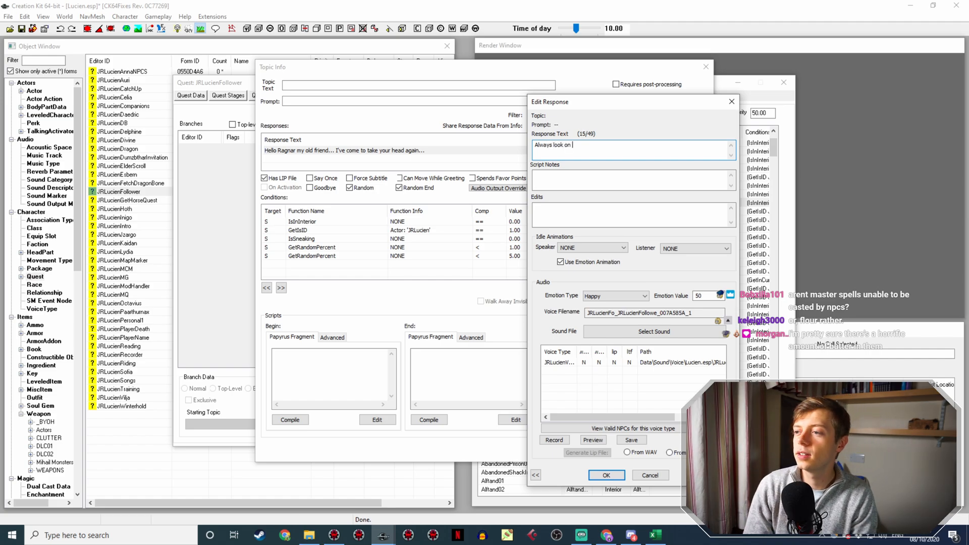
text(the bright, side of life,)
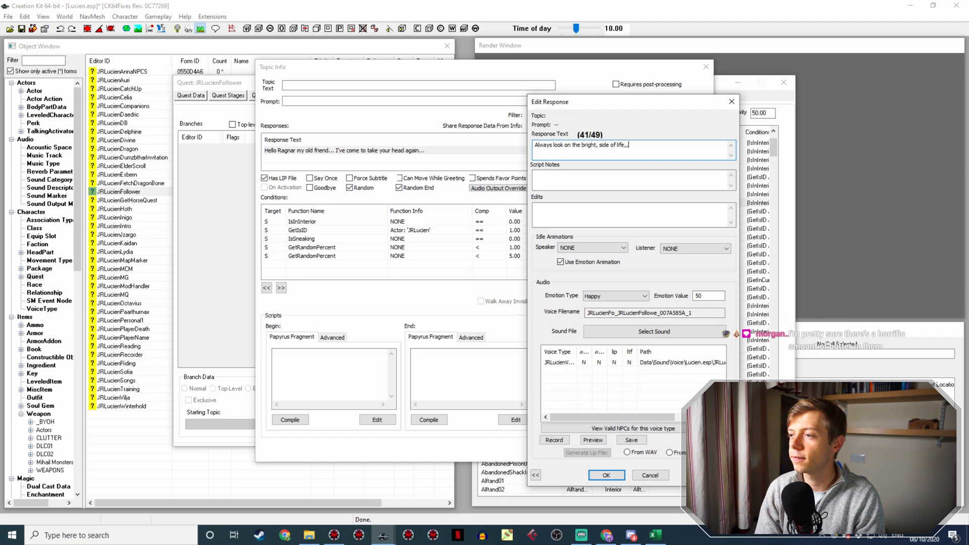
key(BackSpace)
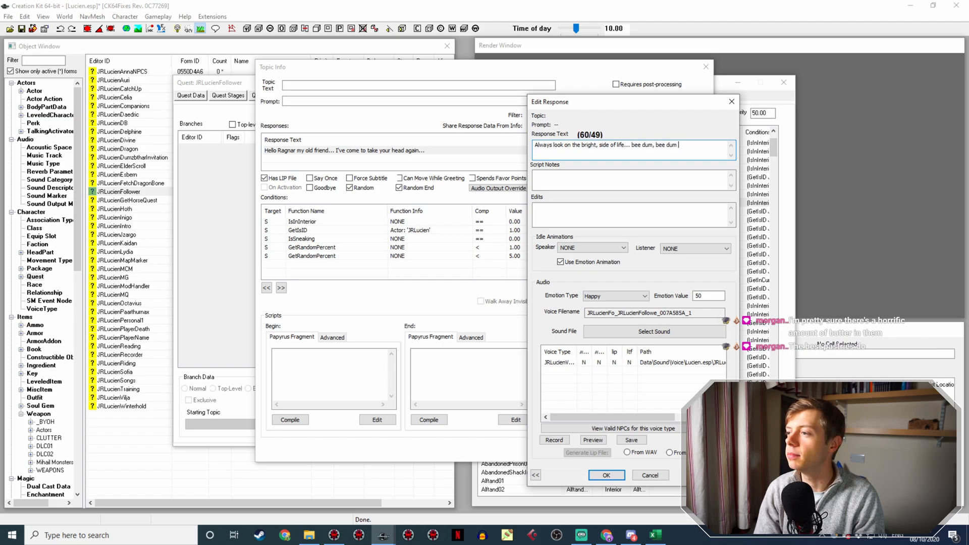
Finish the response with "bee dum, bee dum bee dum bee dum. I think you're supposed to whistle there. I can't. Never got the knack." and save it.
text(bee dum bee dum. I think you're supposed to whistle there. I can't. Nev)
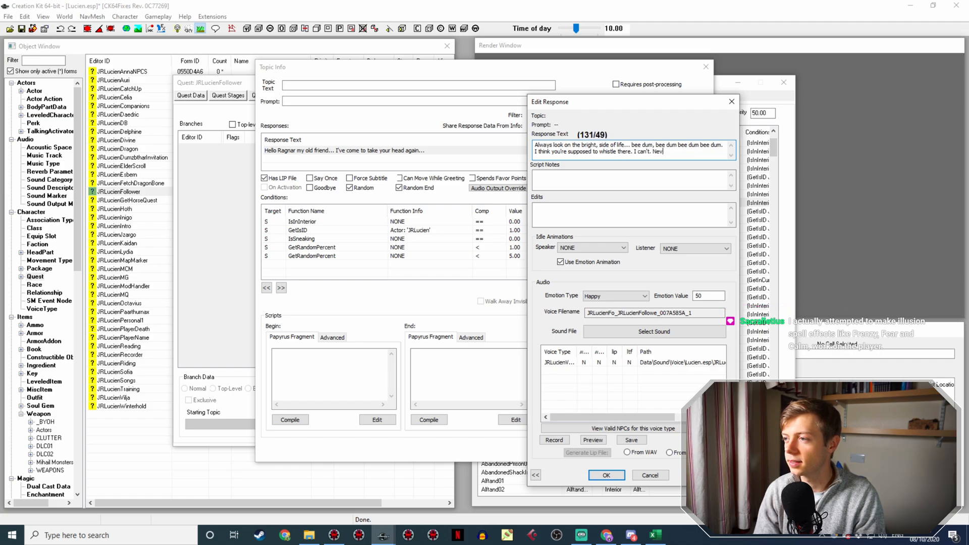
text(kna)
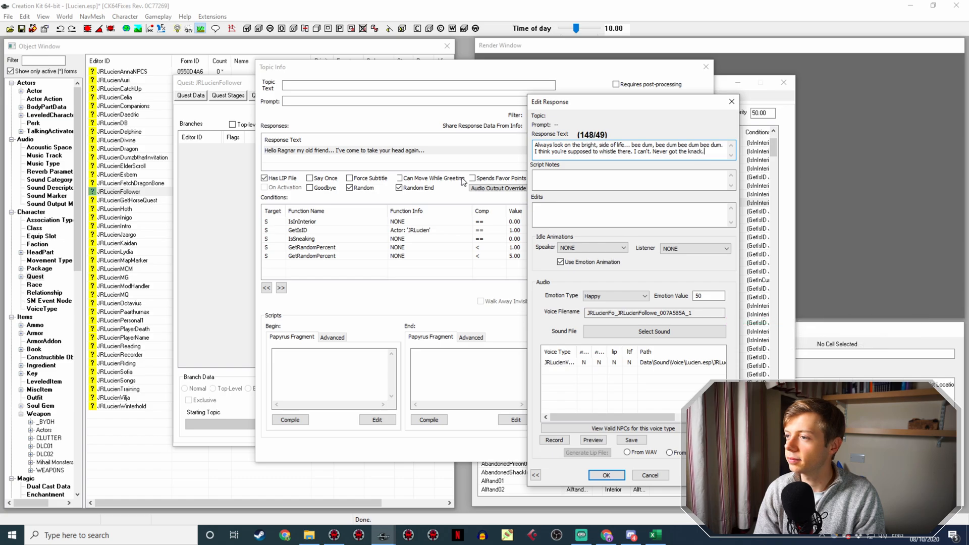
text(ck.)
key(Return)
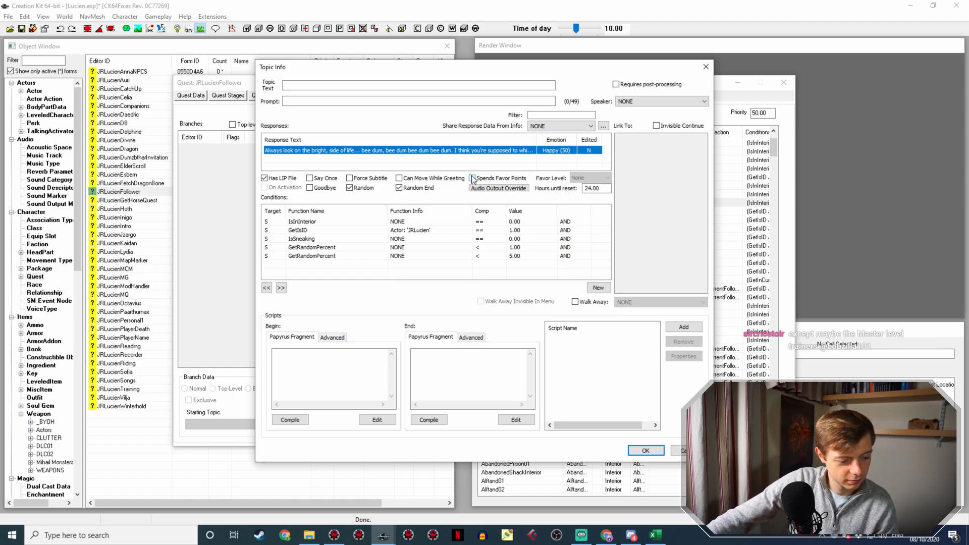
click(394, 247)
drag(452, 70, 401, 136)
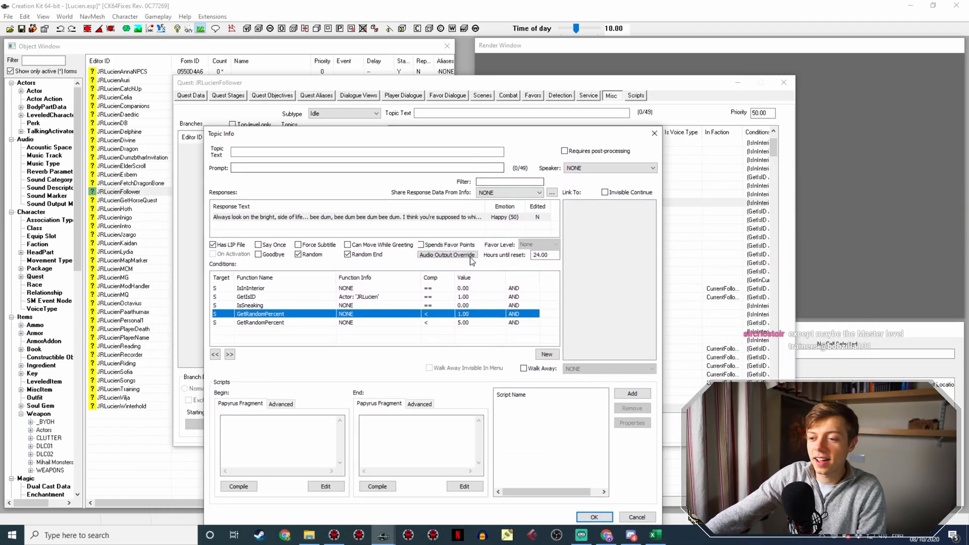
click(594, 517)
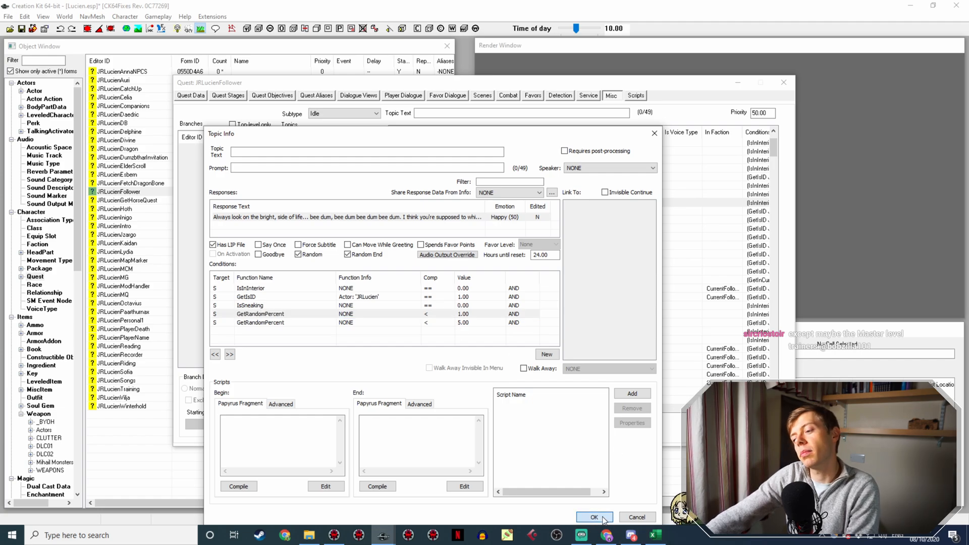
click(611, 518)
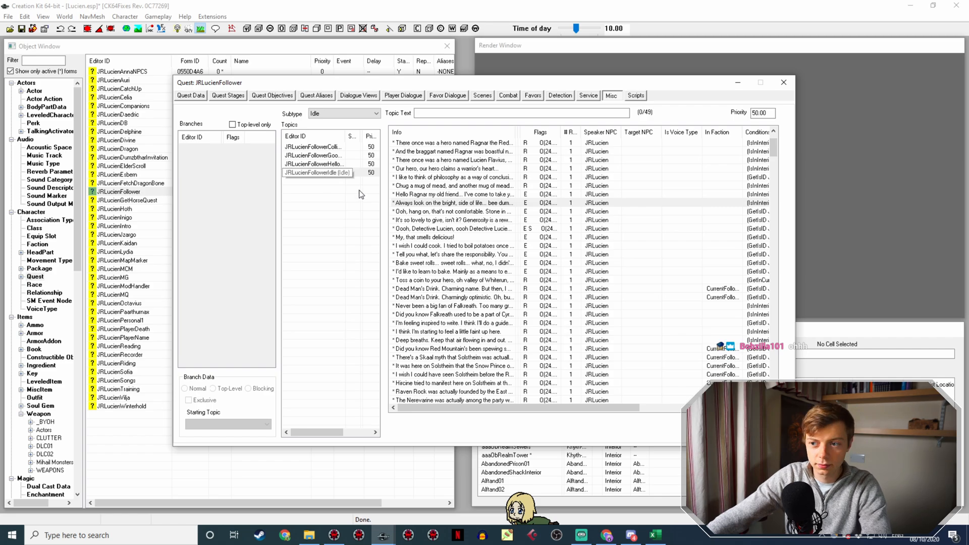
Remove the comma after "bright" in the "Always look on the bright, side of life..." response, then accept the quest changes and save the plugin.
double_click(590, 202)
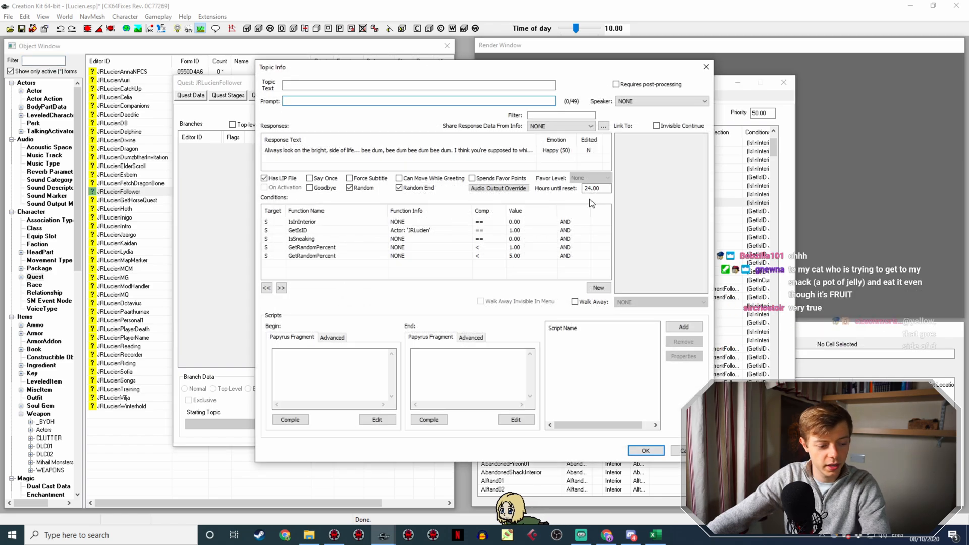
double_click(595, 150)
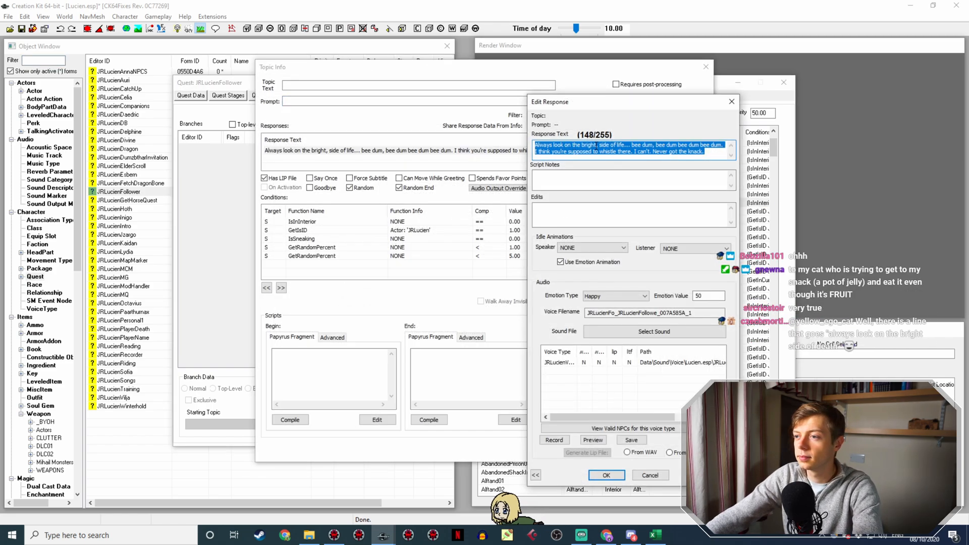
click(597, 146)
key(BackSpace)
key(Return)
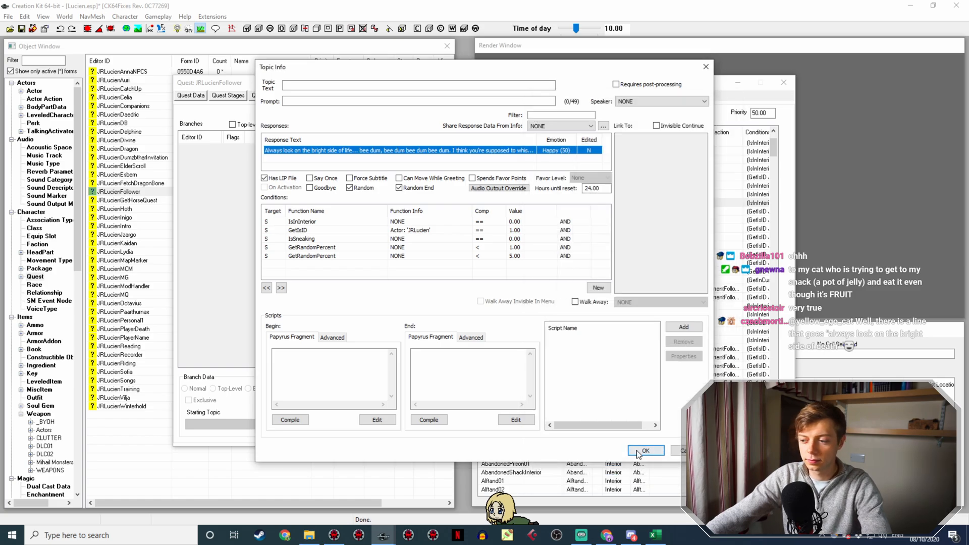
click(638, 452)
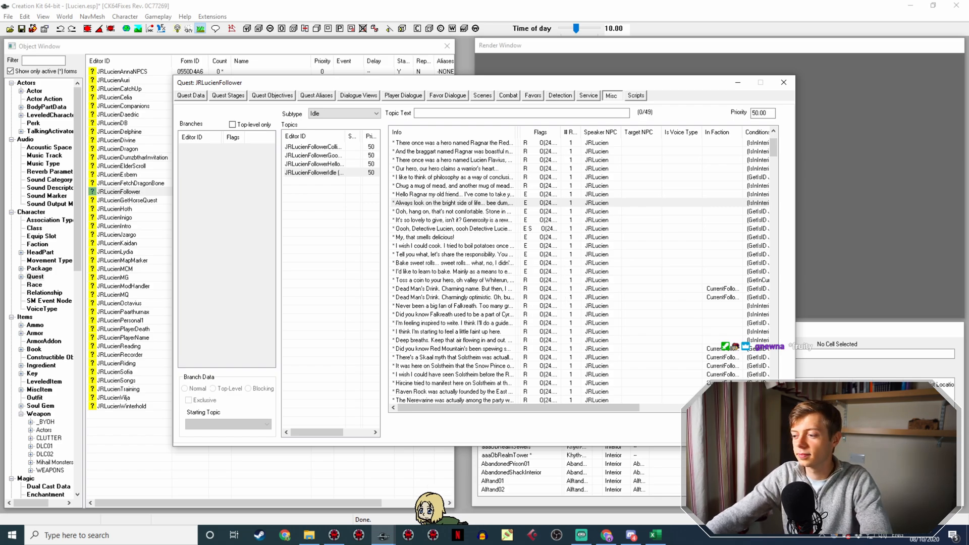
click(725, 433)
click(22, 30)
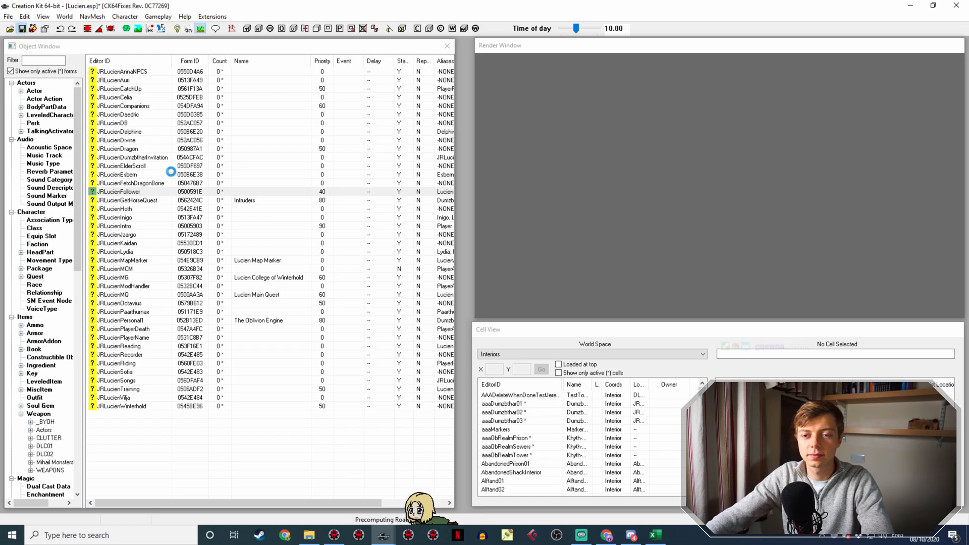
Reopen the JRLucienFollower quest's idle topic and duplicate the "I'd like to learn to bake..." line.
double_click(154, 192)
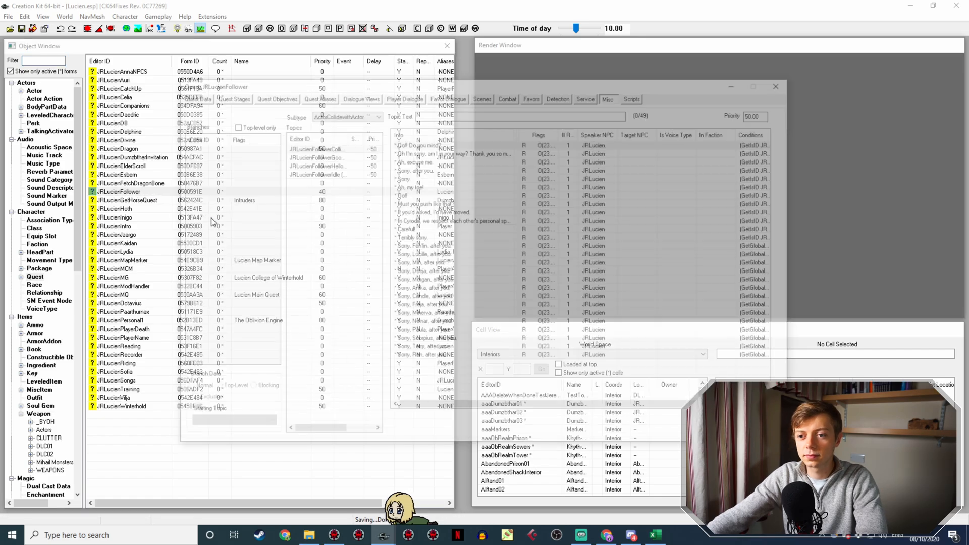
click(323, 173)
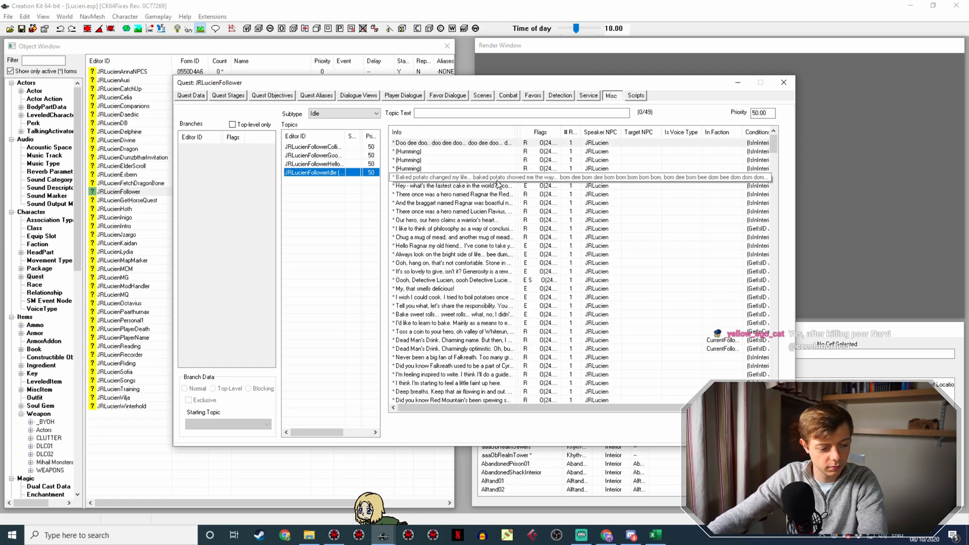
scroll(517, 201, down, 1)
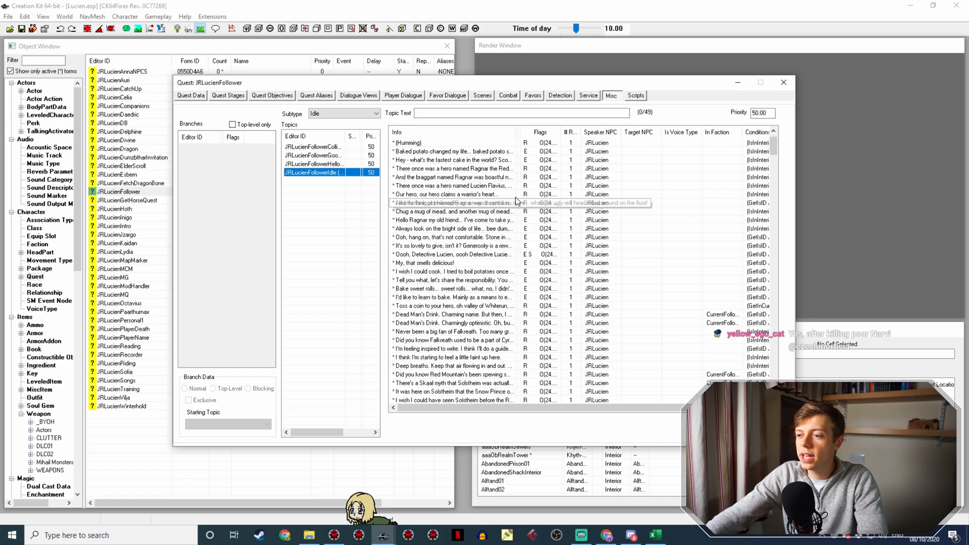
scroll(520, 200, down, 2)
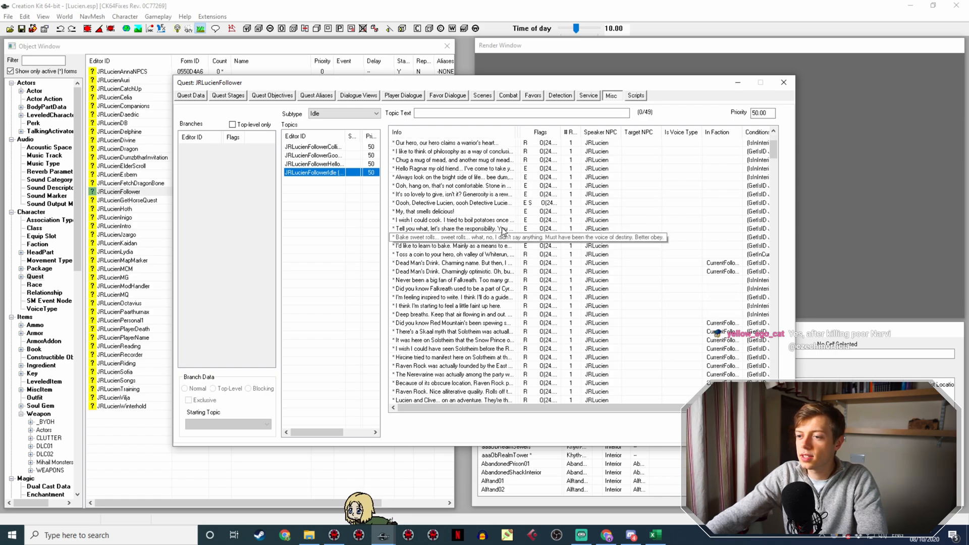
right_click(574, 235)
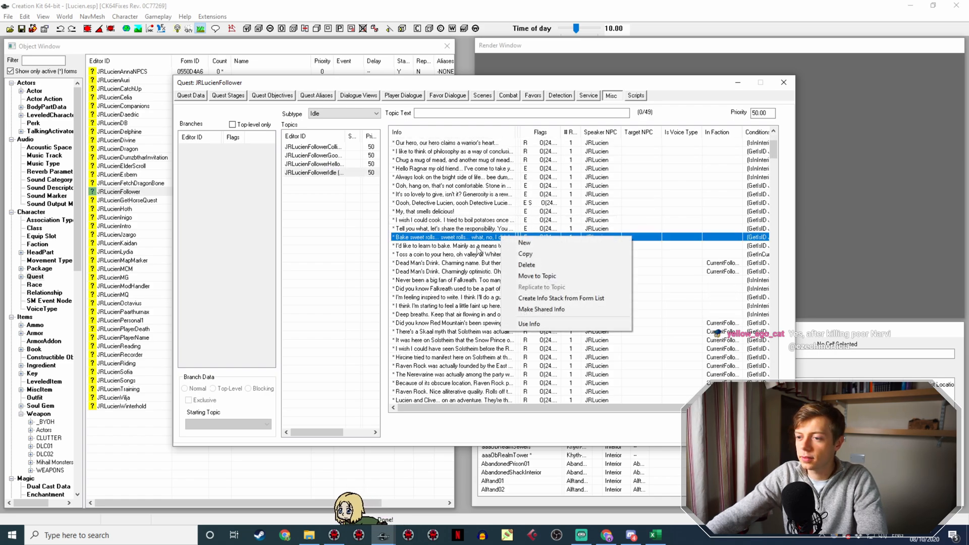
right_click(477, 247)
click(506, 264)
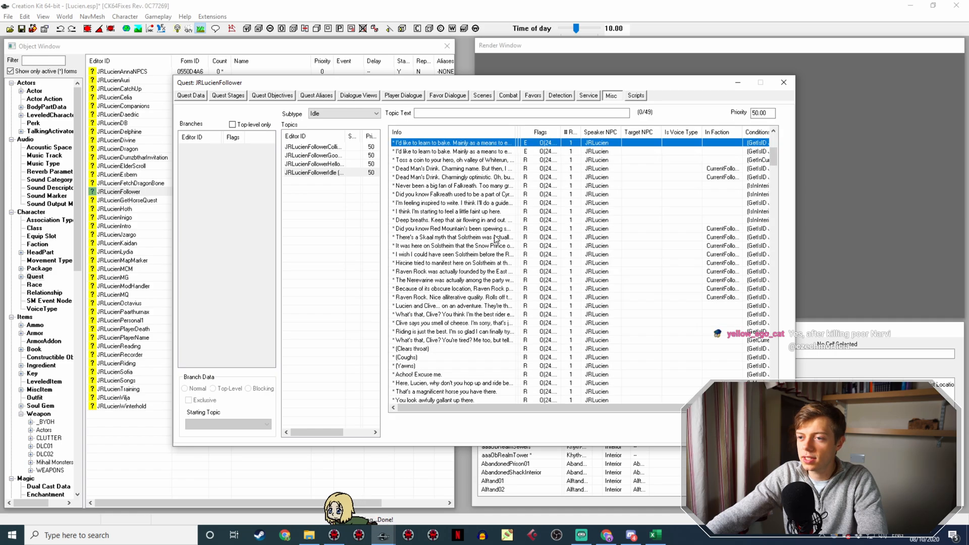
Change the copied baking line's IsCurrentFurnitureObj condition to the furniture BYOHDraftingTable.
double_click(469, 229)
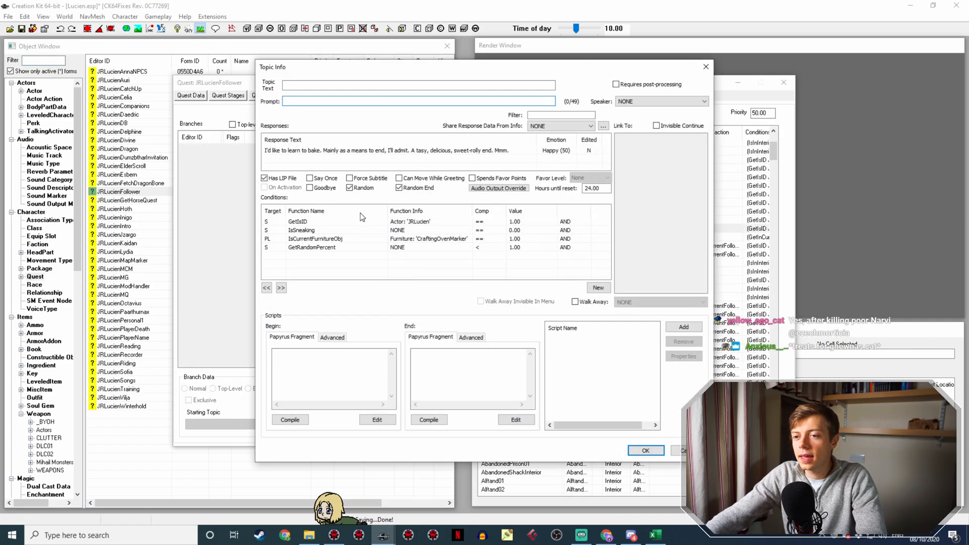
double_click(359, 239)
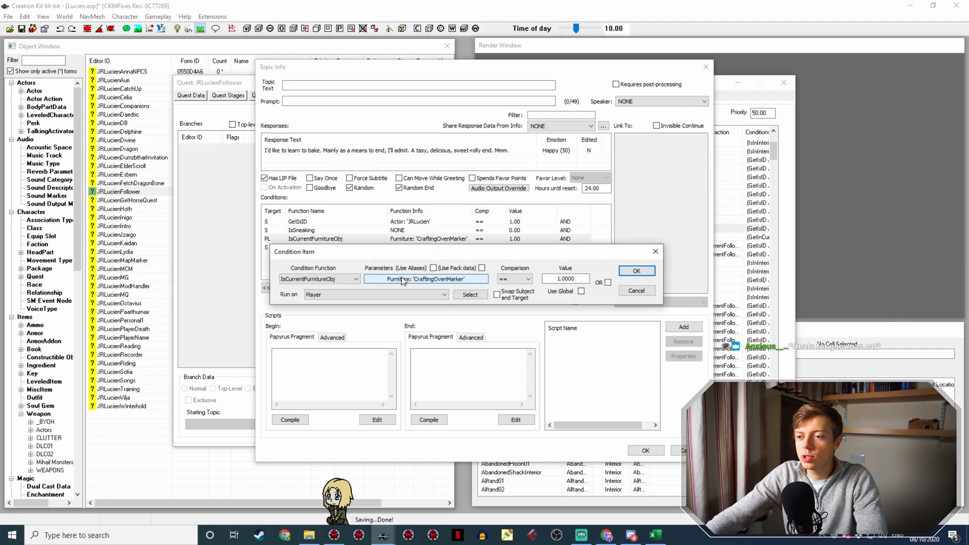
click(402, 278)
click(401, 314)
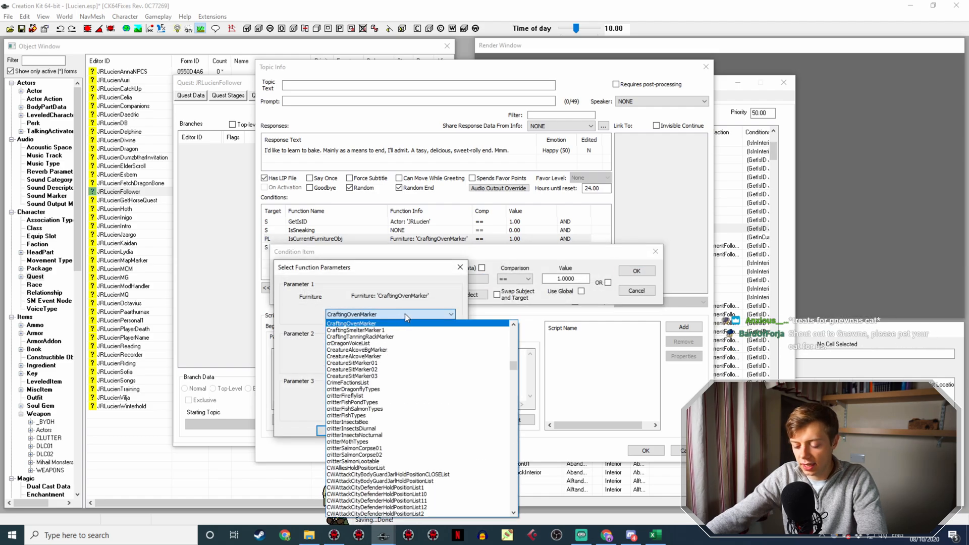
text(byohd)
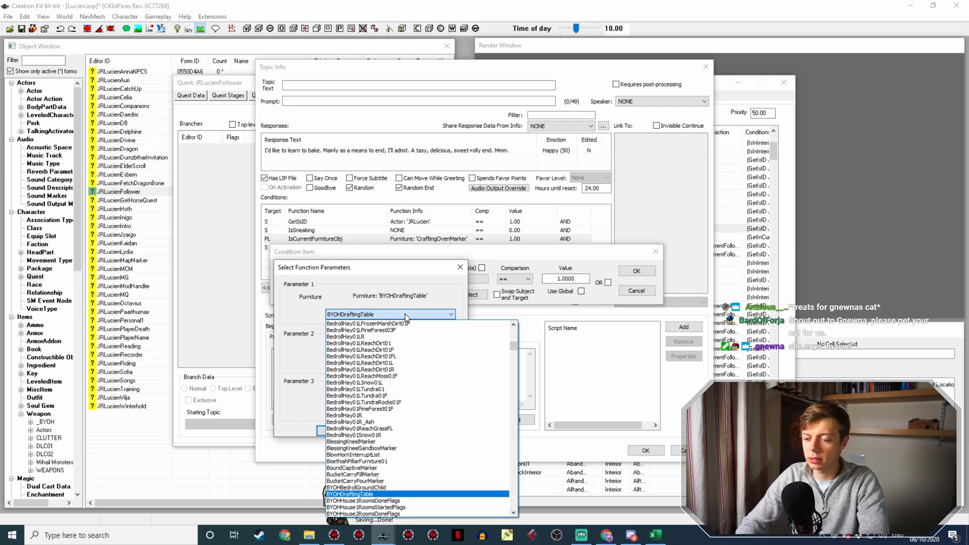
key(Down)
key(Down)
key(Down)
key(Down)
key(Down)
key(Down)
key(Down)
key(Up)
key(Up)
key(Up)
key(Up)
key(Up)
key(Up)
key(Up)
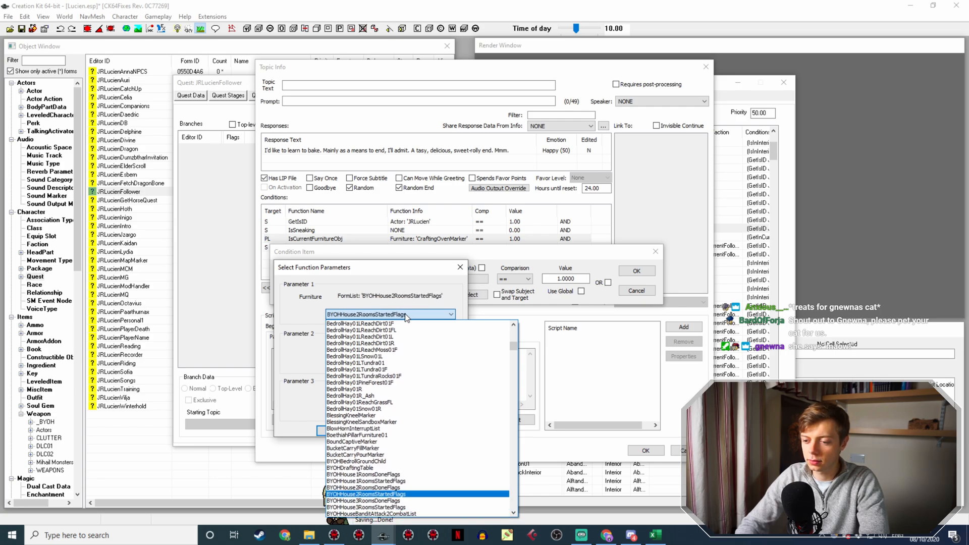
key(Return)
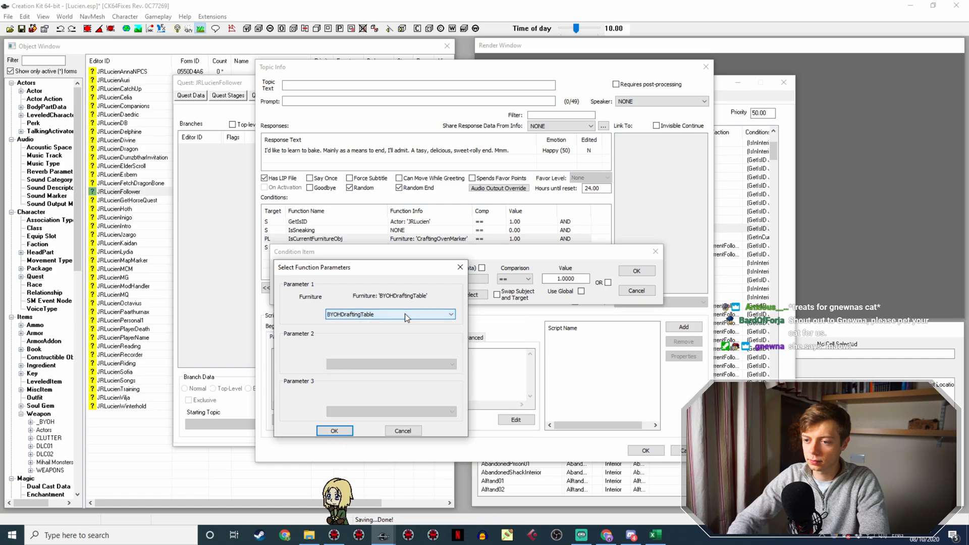
key(Return)
click(634, 272)
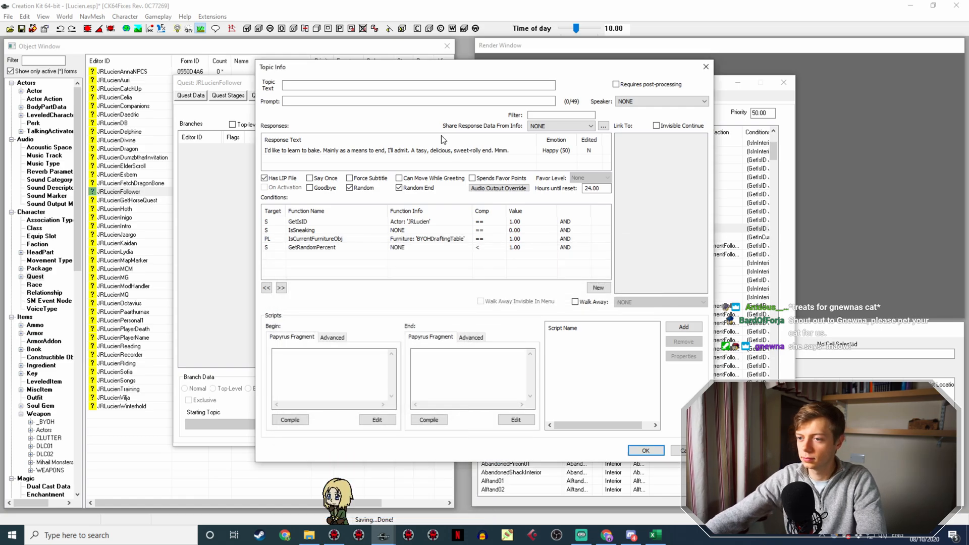
Replace the copied line's response text with "I'm not sure about the engineering in those diagrams. Hope you've had a professional look them over.".
double_click(444, 151)
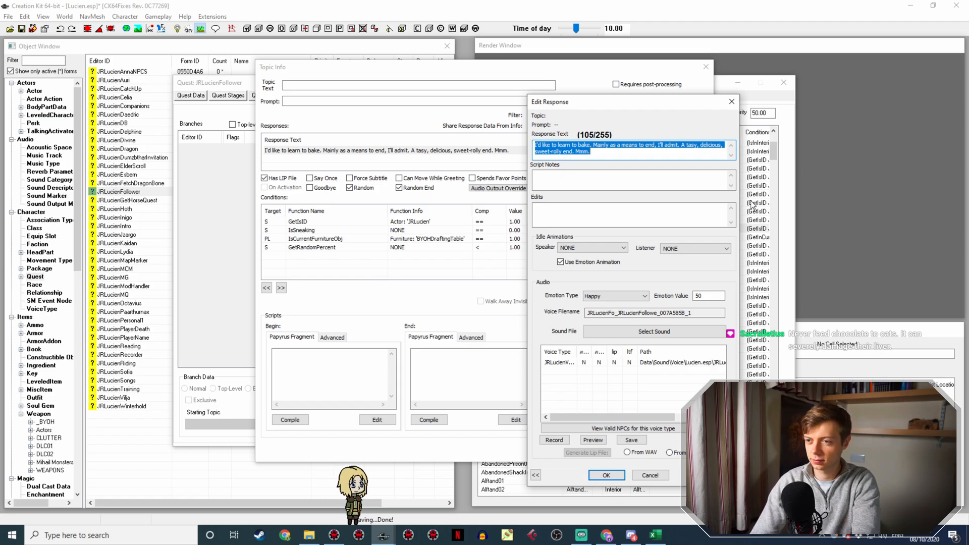
text(I)
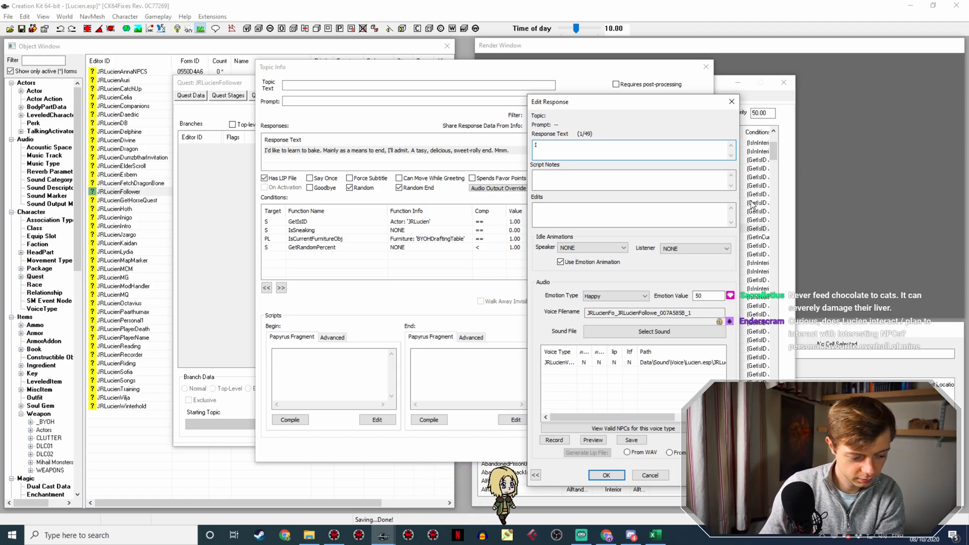
text('m)
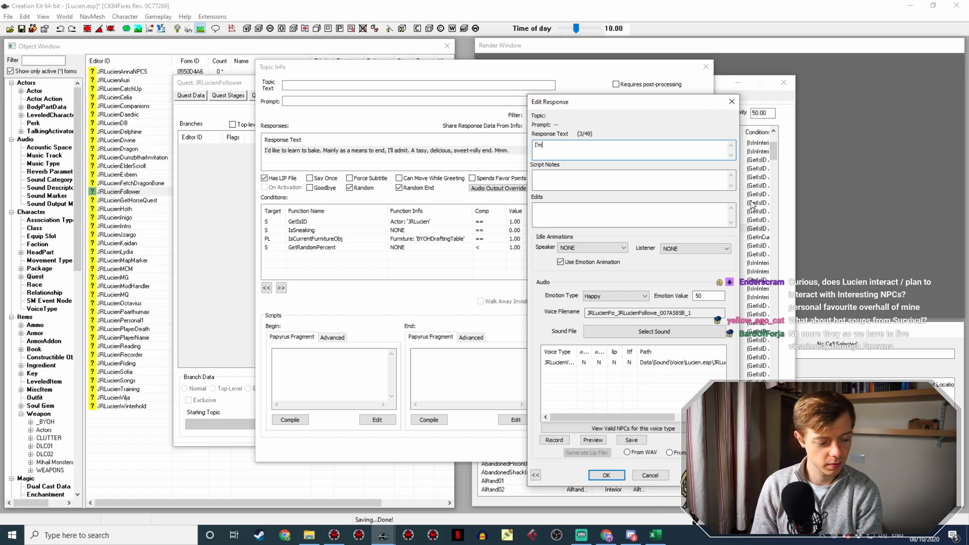
text(not su)
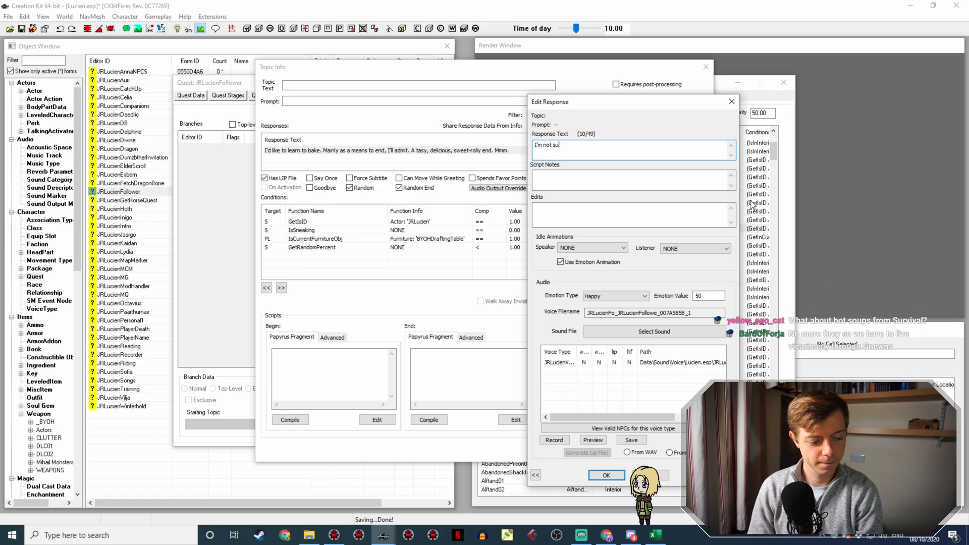
text(re abou)
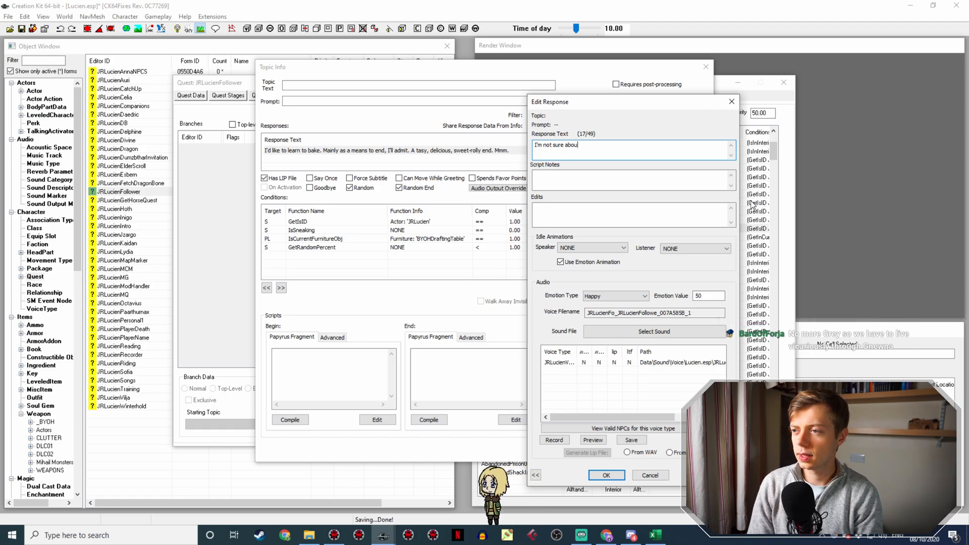
text(t the eng)
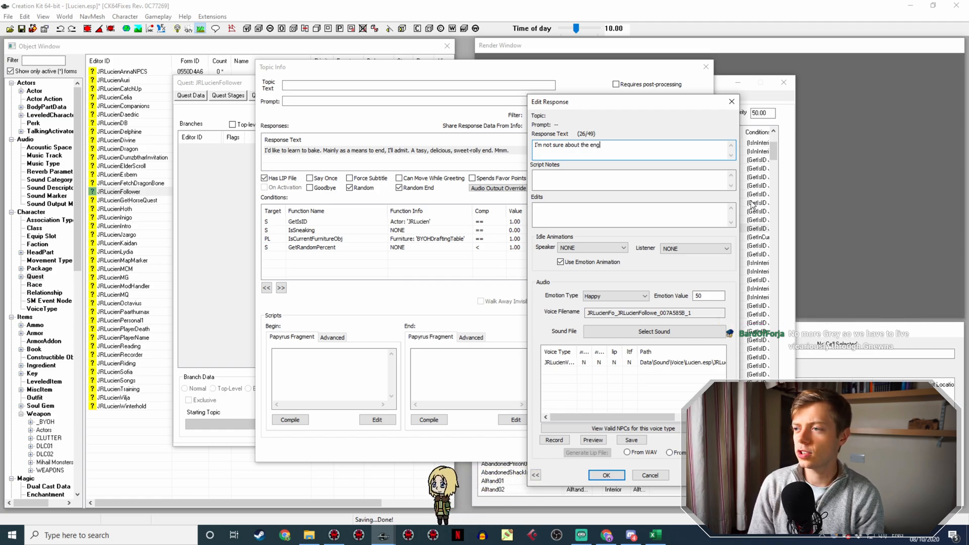
text(ineering in t)
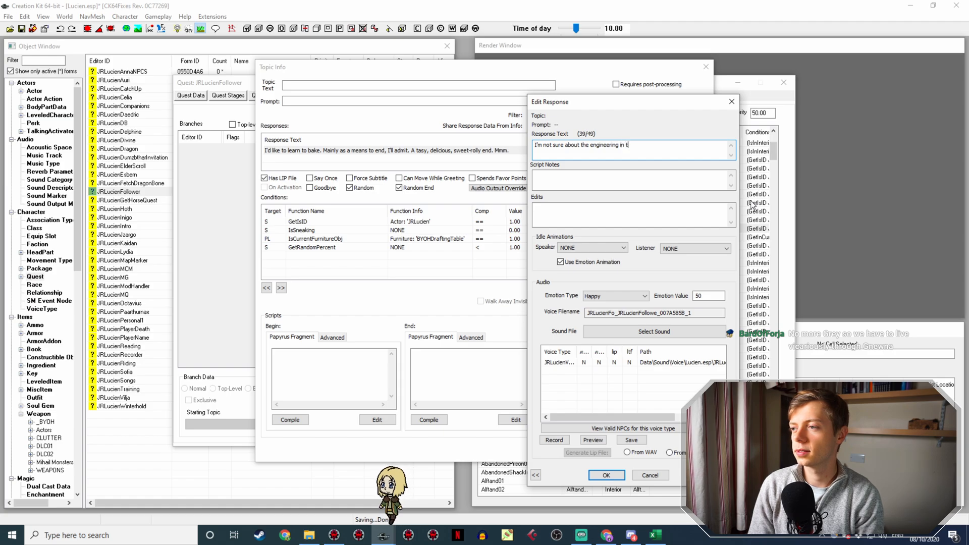
text(hose diagrams. )
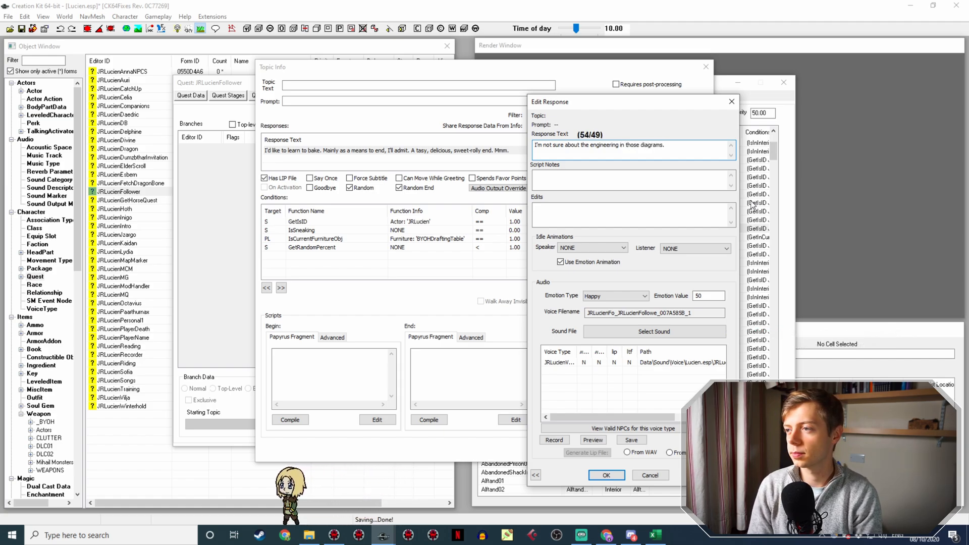
text(Hope you've )
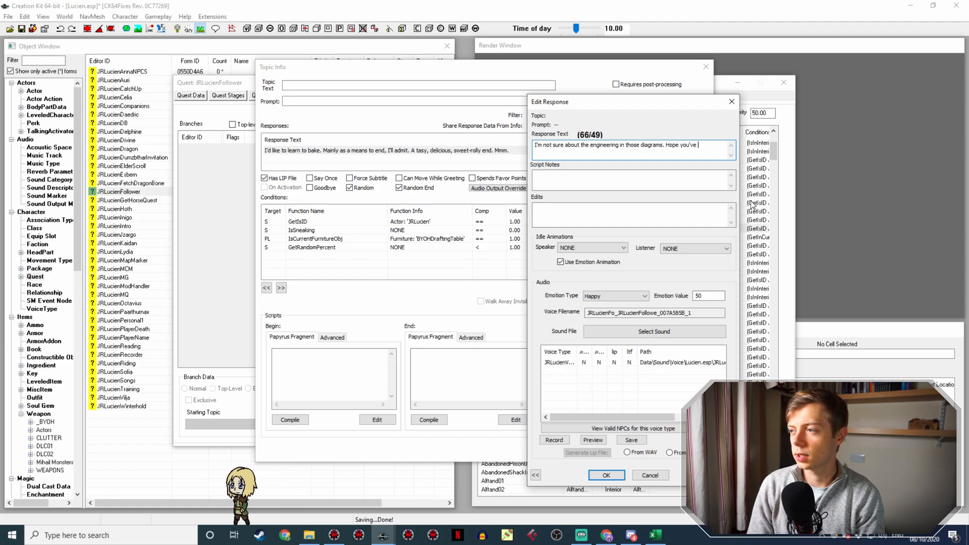
text(had a professiona)
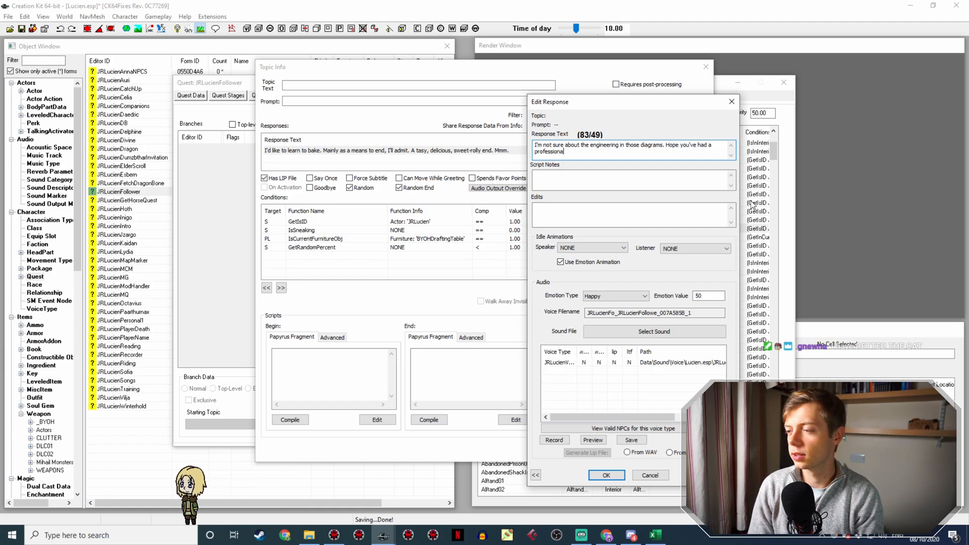
text(l look them)
text(over.)
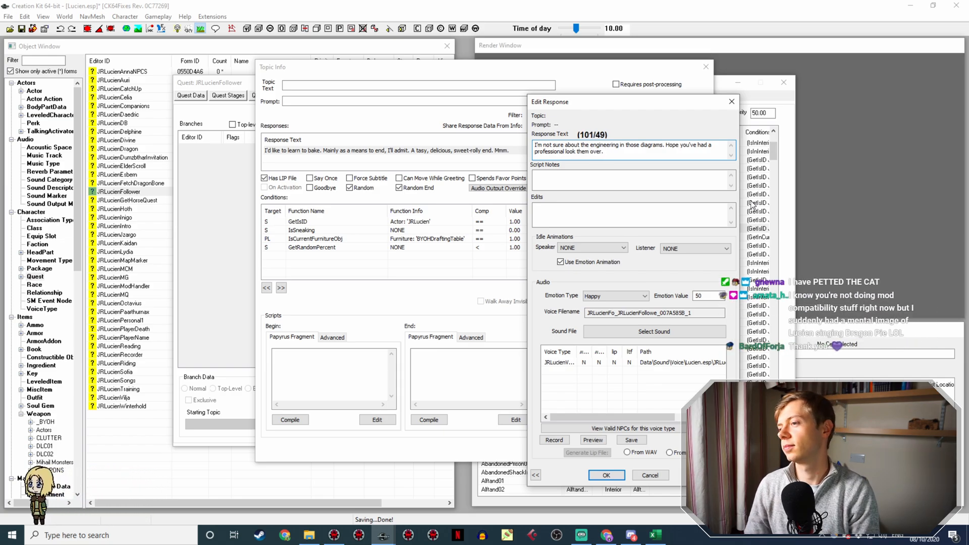
key(BackSpace)
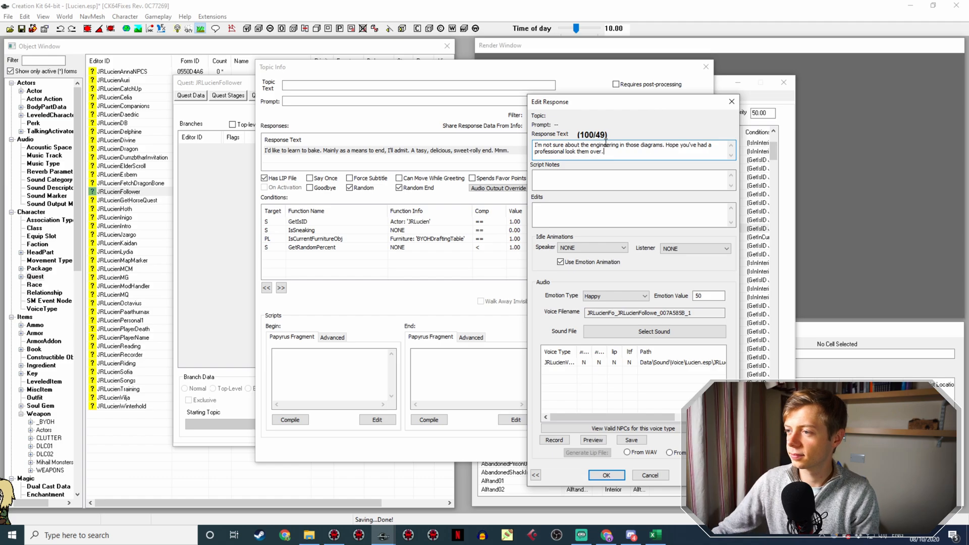
Set the response's emotion type to Neutral, then accept the response and the drafting table topic info.
click(614, 296)
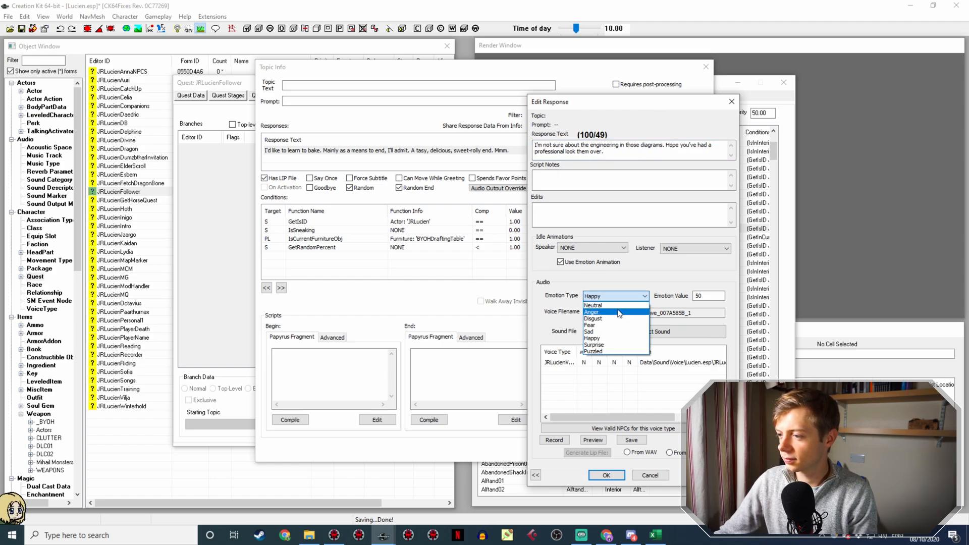
click(606, 306)
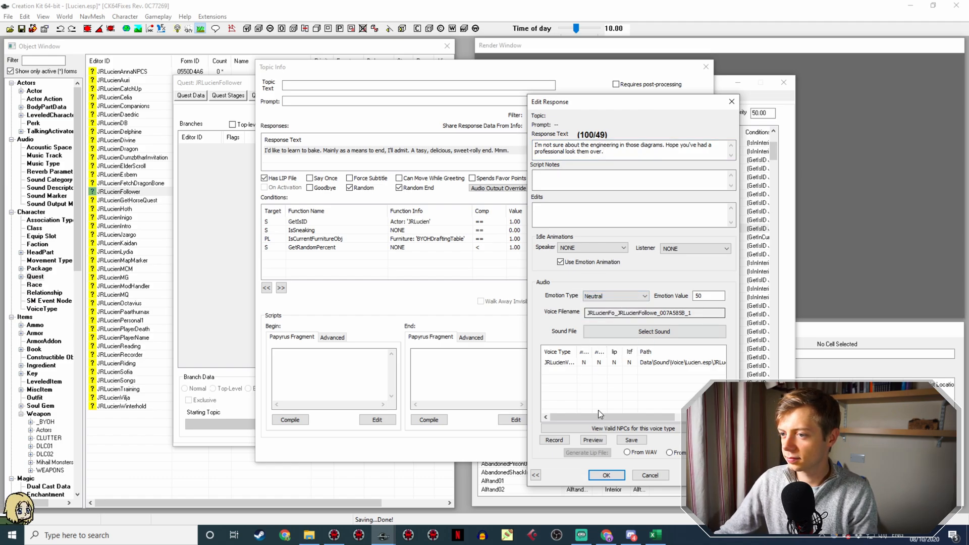
click(607, 474)
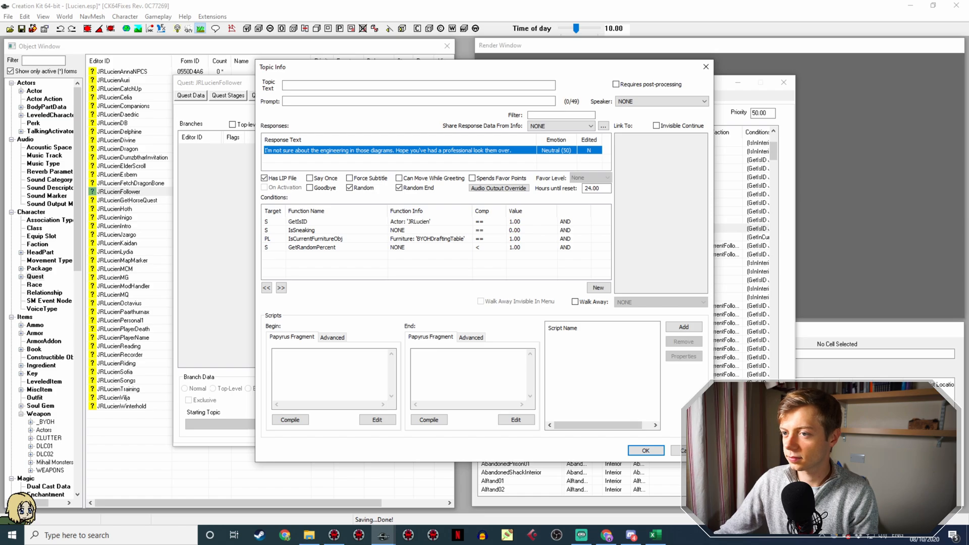
click(646, 450)
Duplicate the "I'm not sure about the engineering in those diagrams..." idle line and open the copy's topic info.
right_click(502, 228)
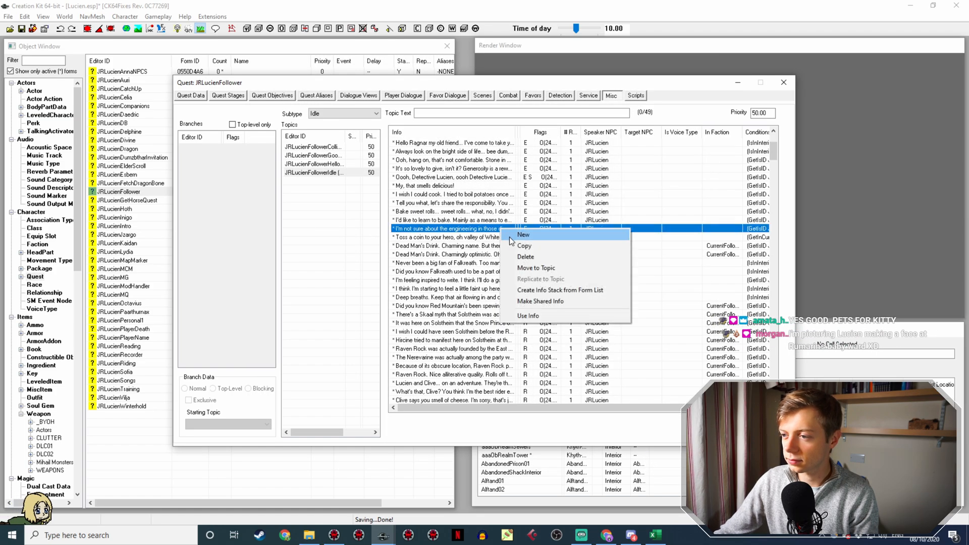
click(517, 246)
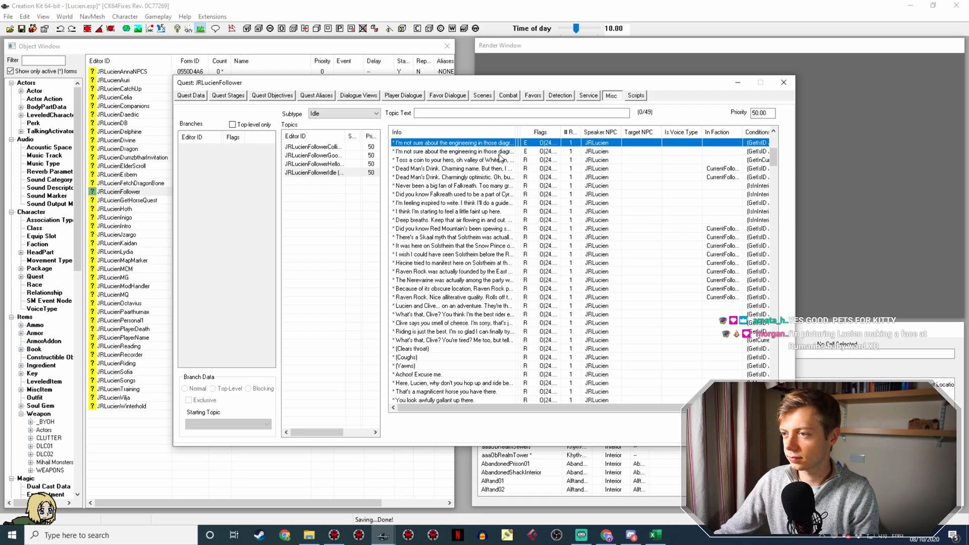
double_click(499, 153)
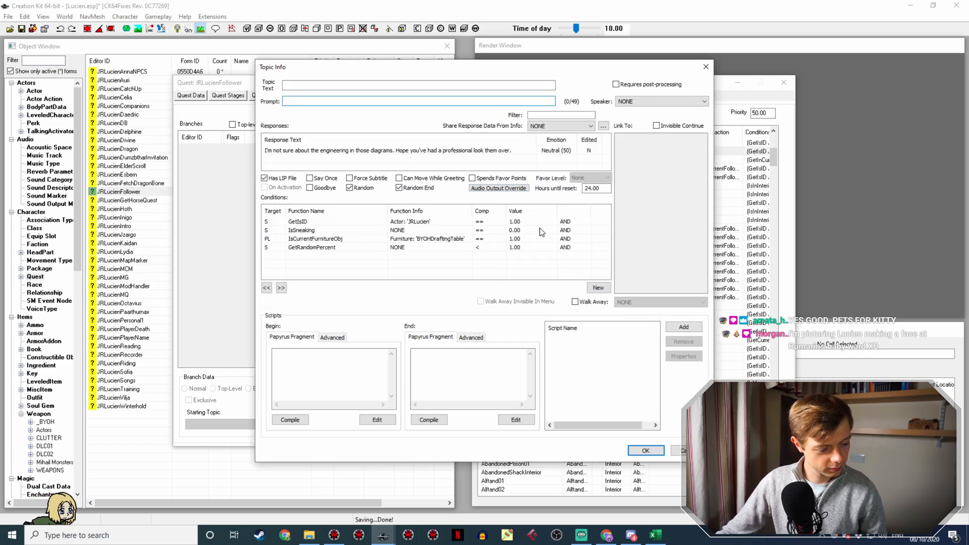
double_click(439, 151)
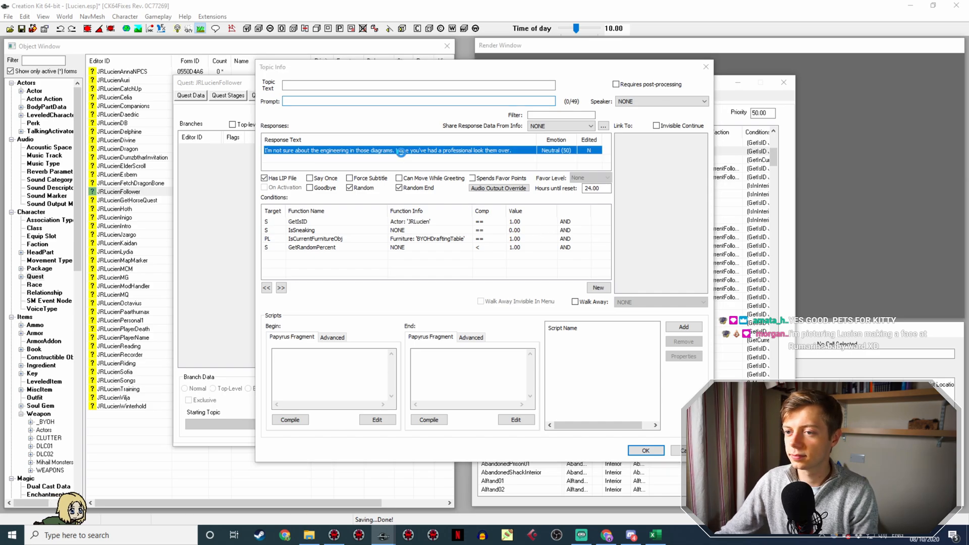
click(649, 477)
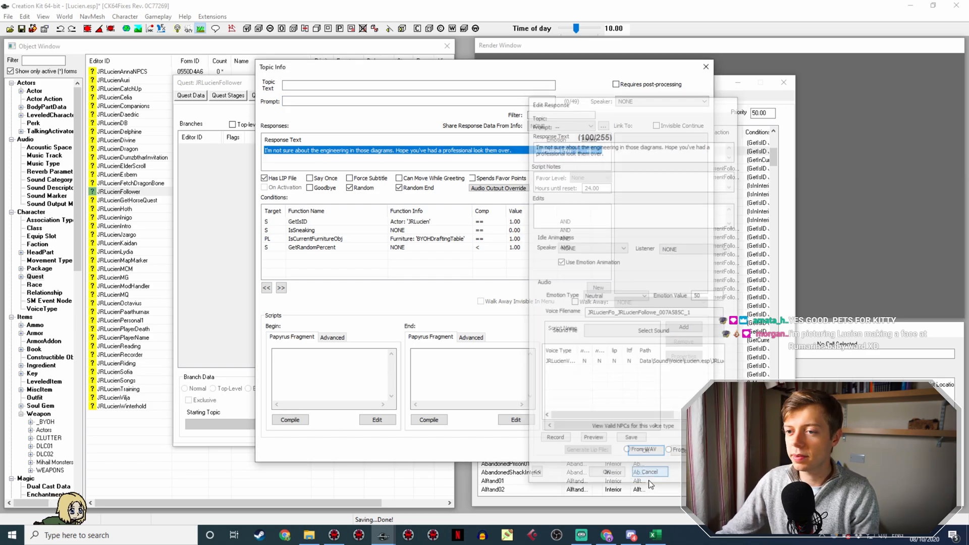
Change the copied line's IsCurrentFurnitureObj condition to the furniture BYOHHouseCarpentersWorkbench.
double_click(443, 238)
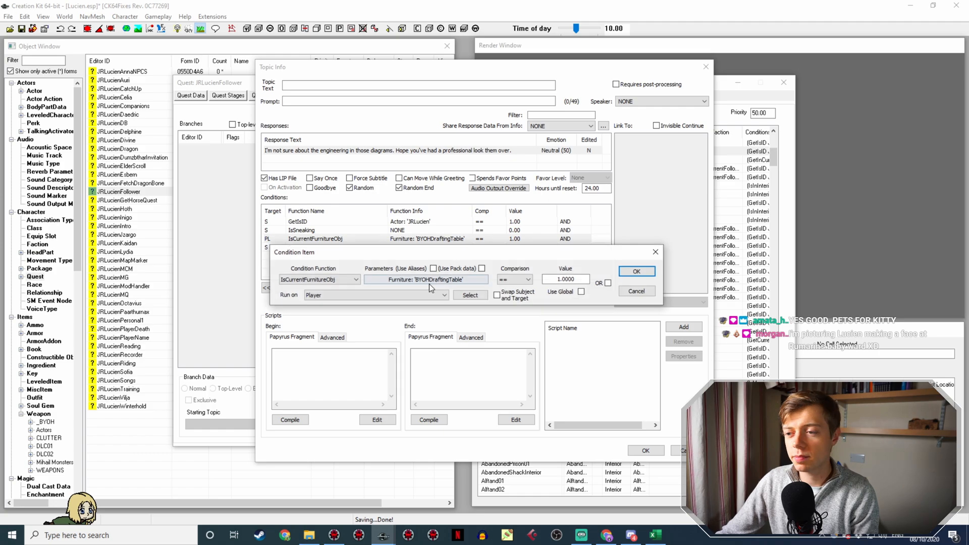
click(422, 279)
click(402, 315)
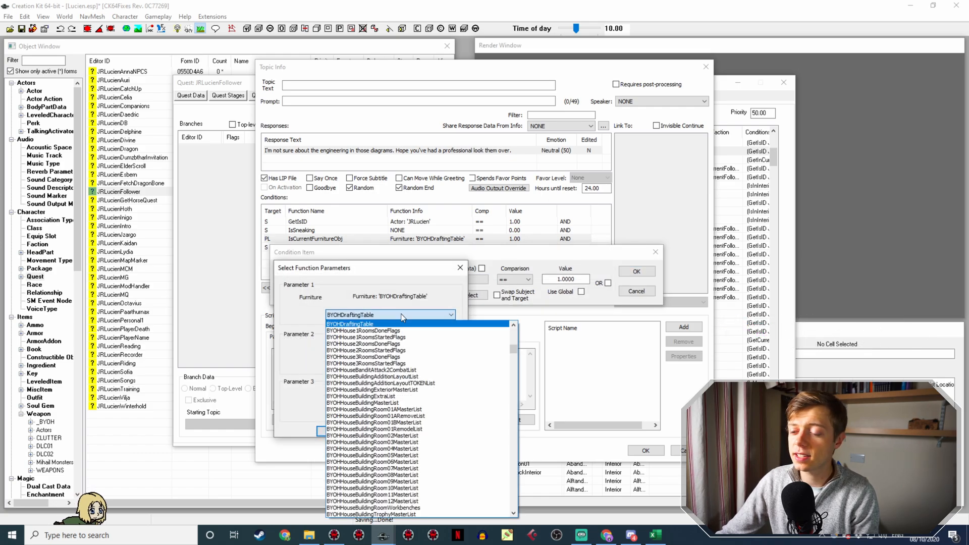
scroll(449, 363, down, 1)
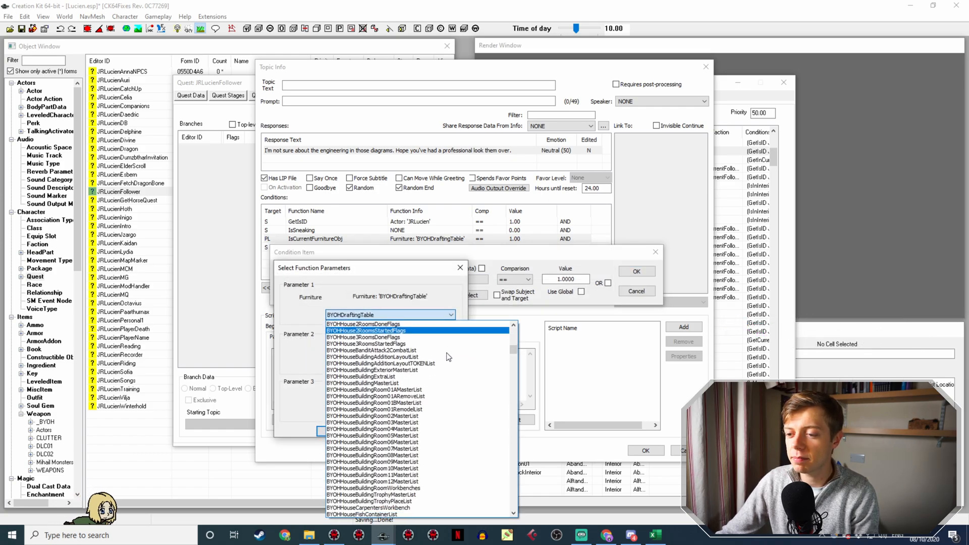
scroll(449, 396, up, 2)
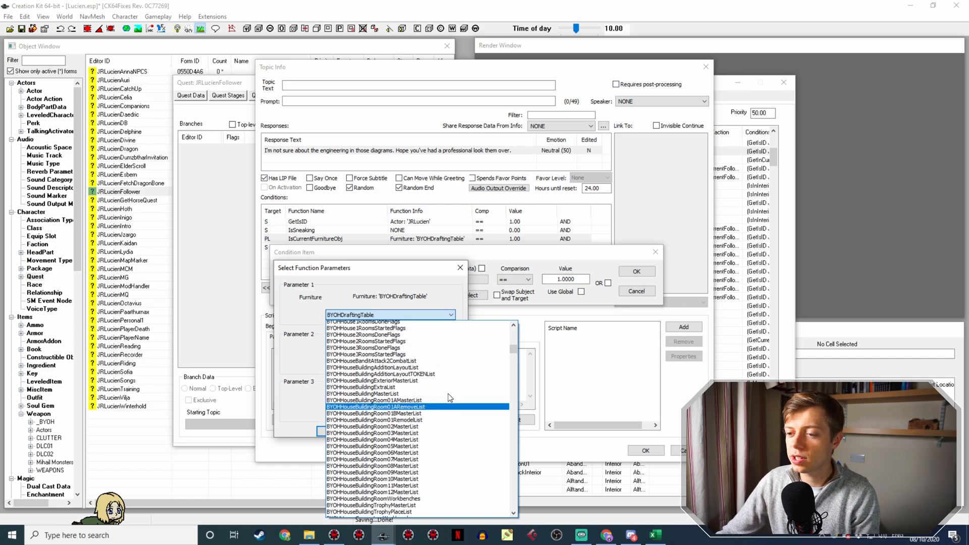
scroll(449, 396, up, 3)
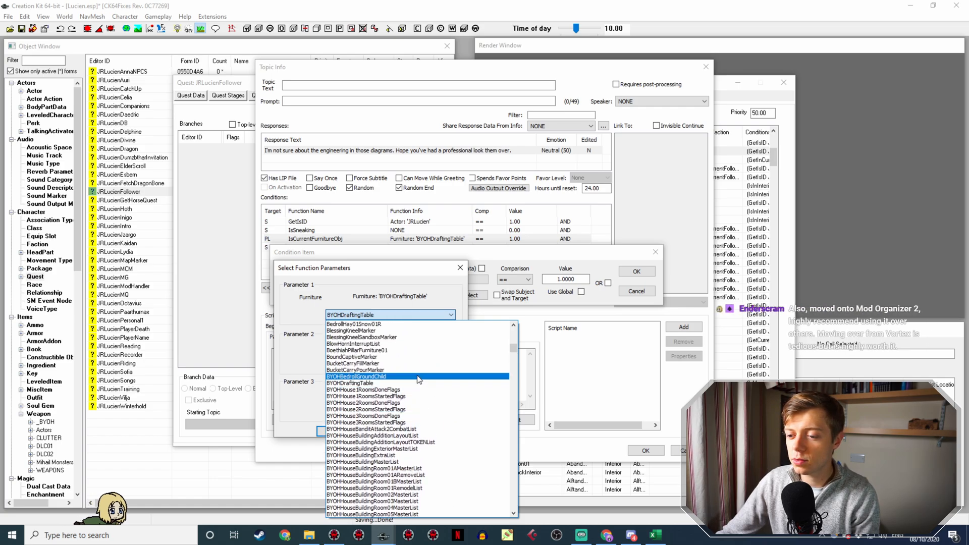
scroll(414, 385, down, 5)
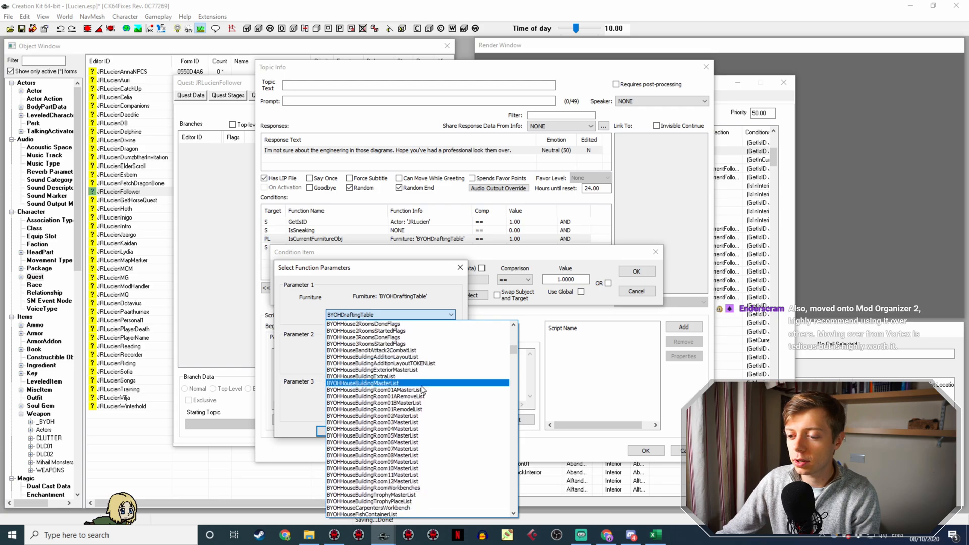
scroll(423, 386, down, 2)
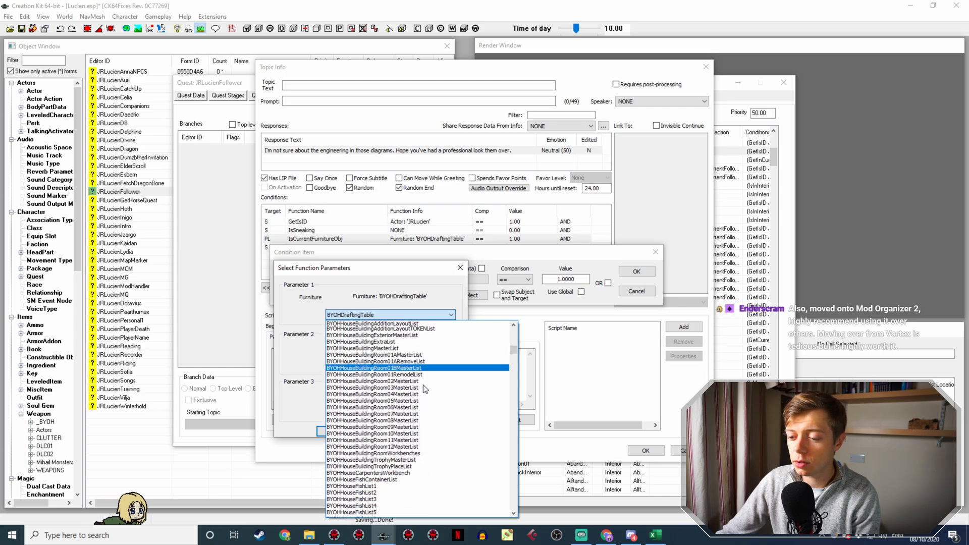
scroll(424, 387, down, 3)
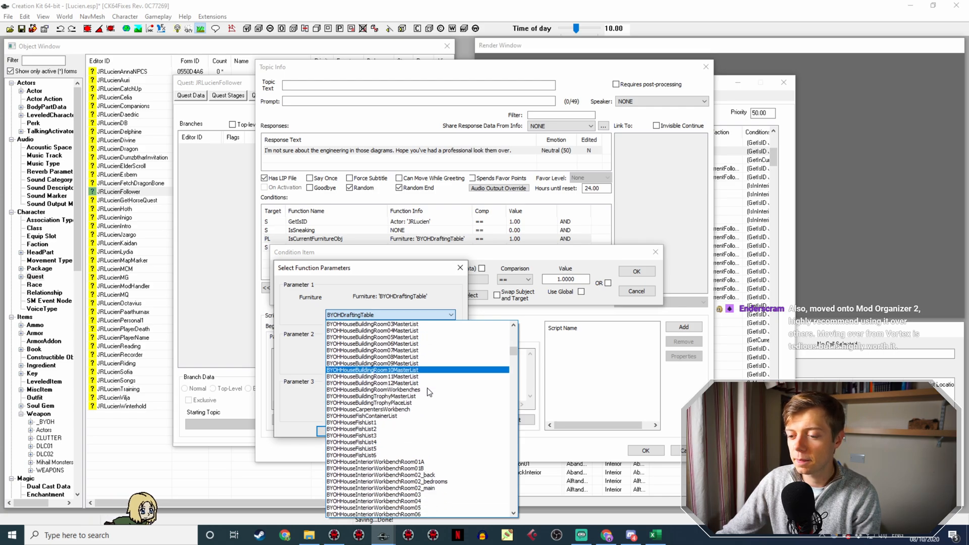
scroll(429, 392, down, 1)
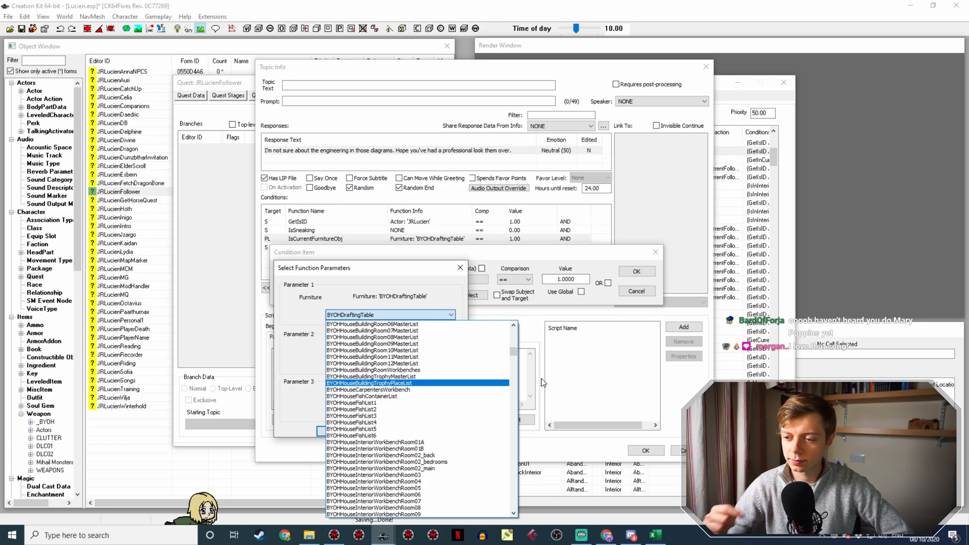
click(389, 390)
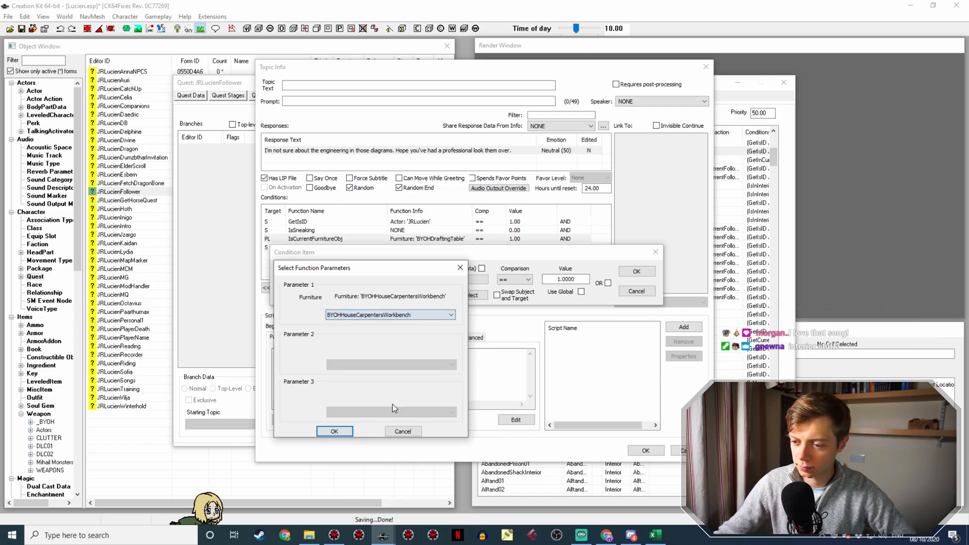
click(335, 429)
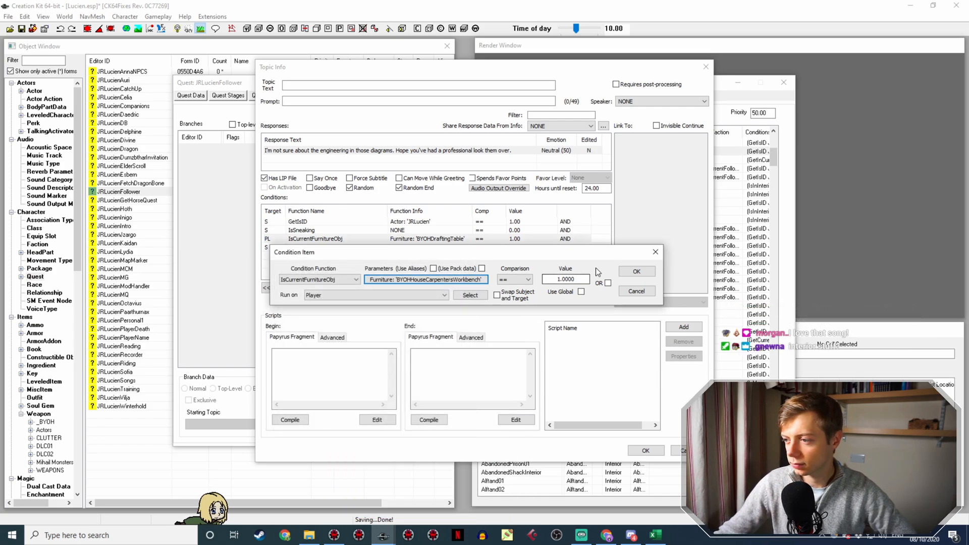
click(650, 275)
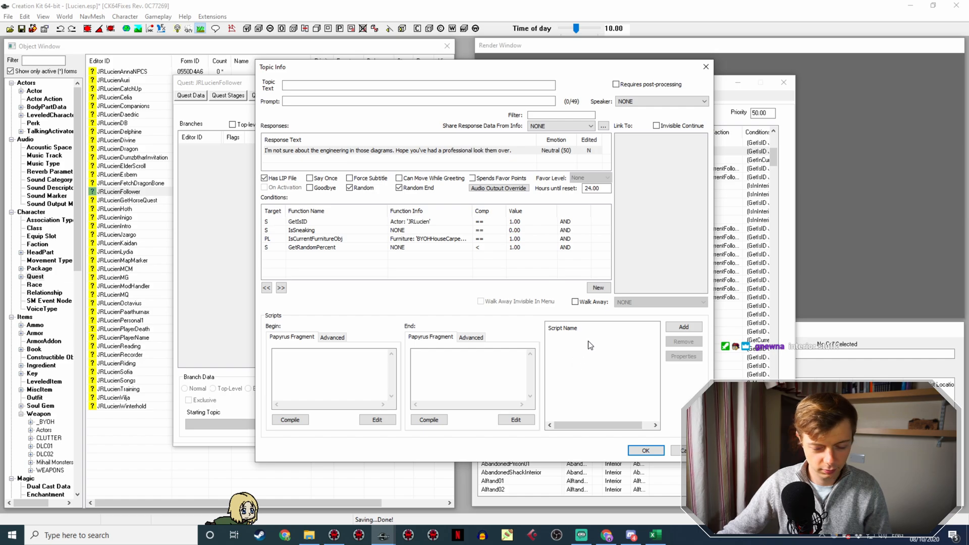
Replace the carpenter's workbench line's response text with "When I was younger, I always thought carpenters made carpets.".
double_click(379, 150)
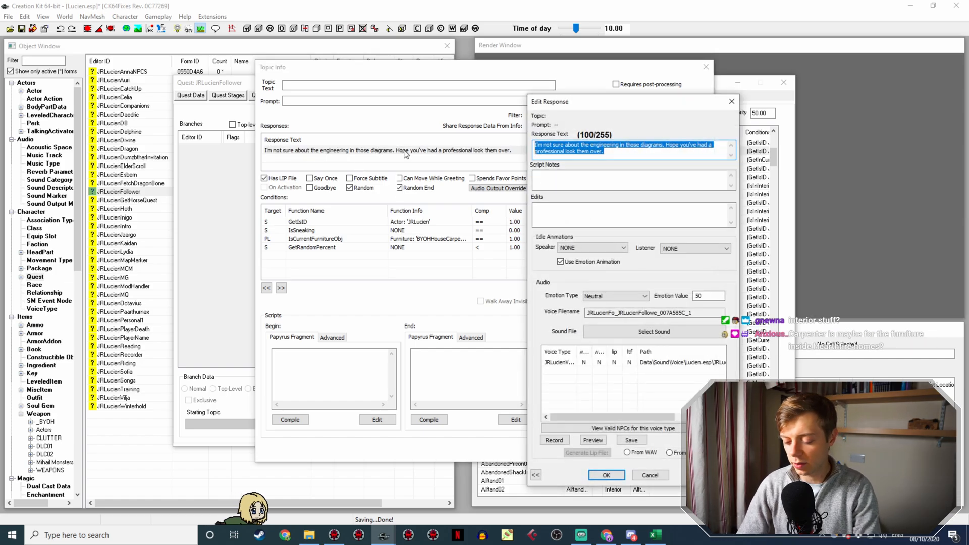
text(I always)
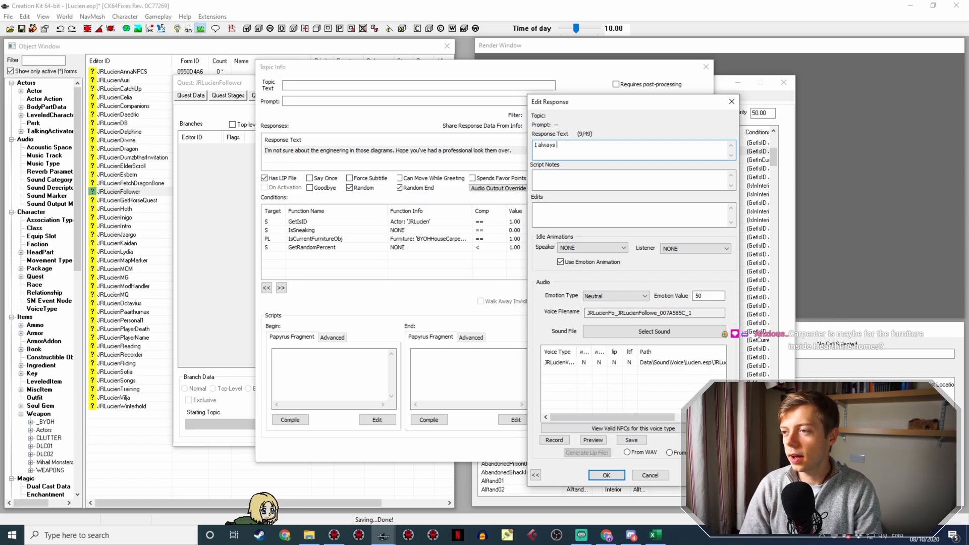
key(BackSpace)
key(BackSpace)
key(BackSpace)
key(BackSpace)
key(BackSpace)
key(BackSpace)
key(BackSpace)
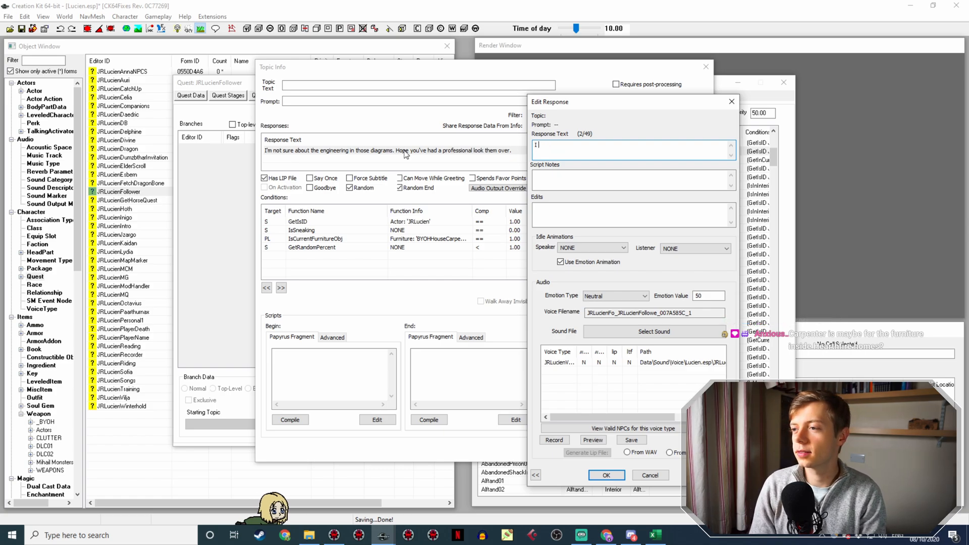
text(was you)
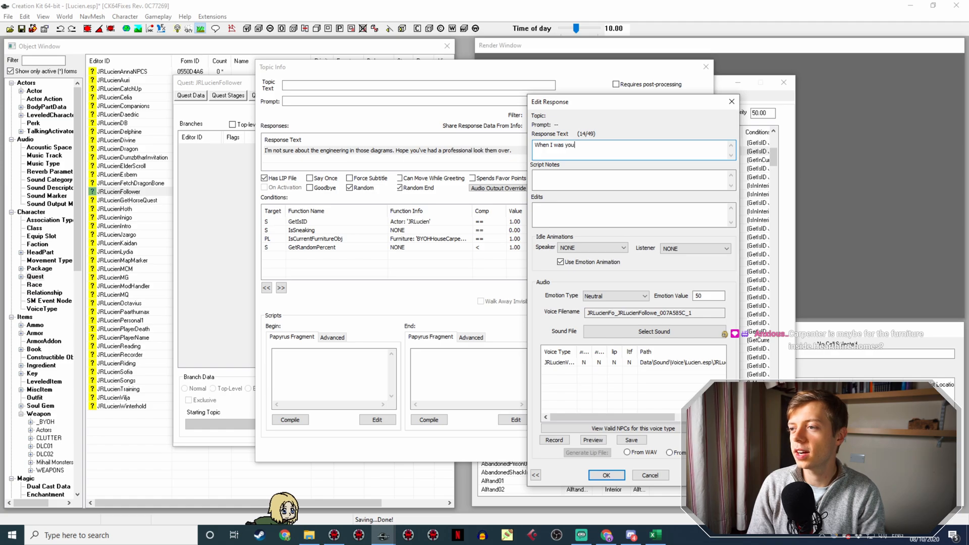
text(nger, I alway)
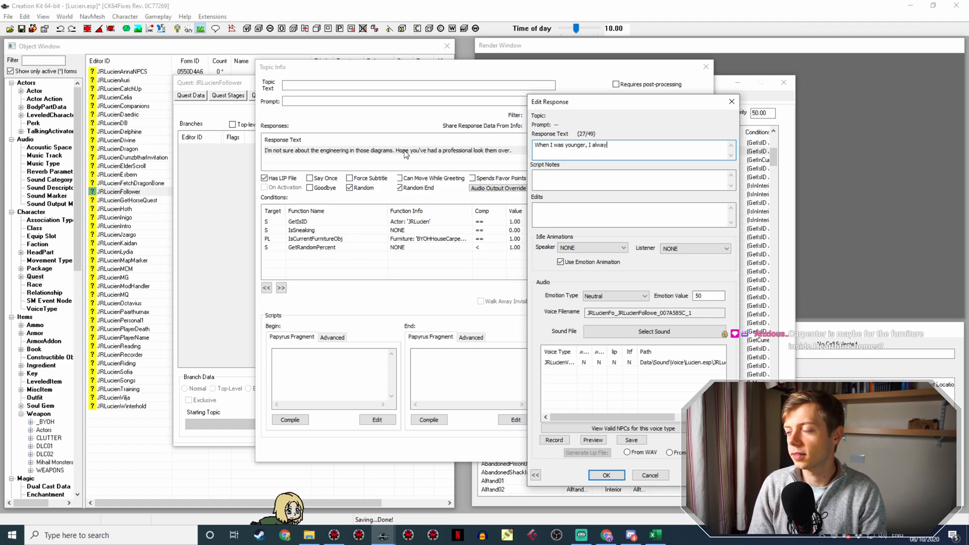
text(s thought carpen)
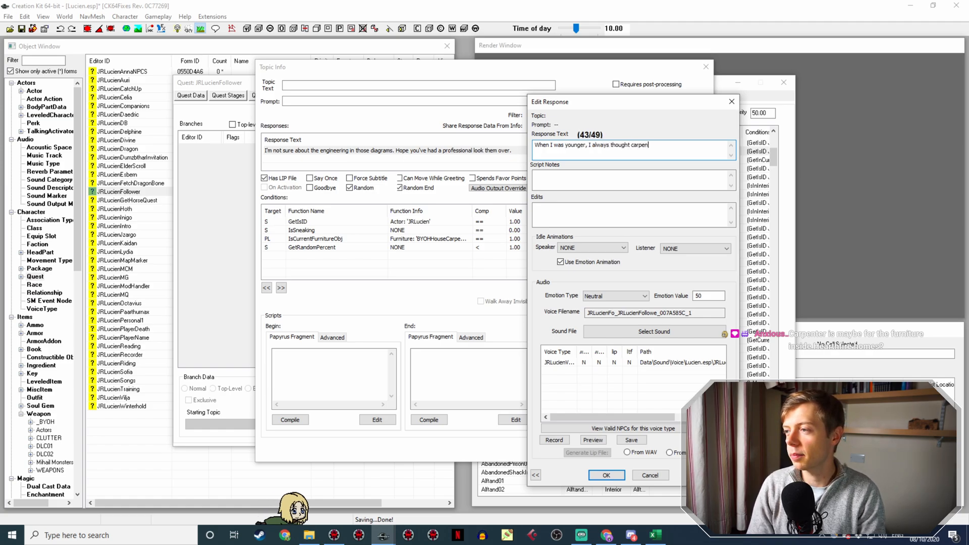
text(ters made c)
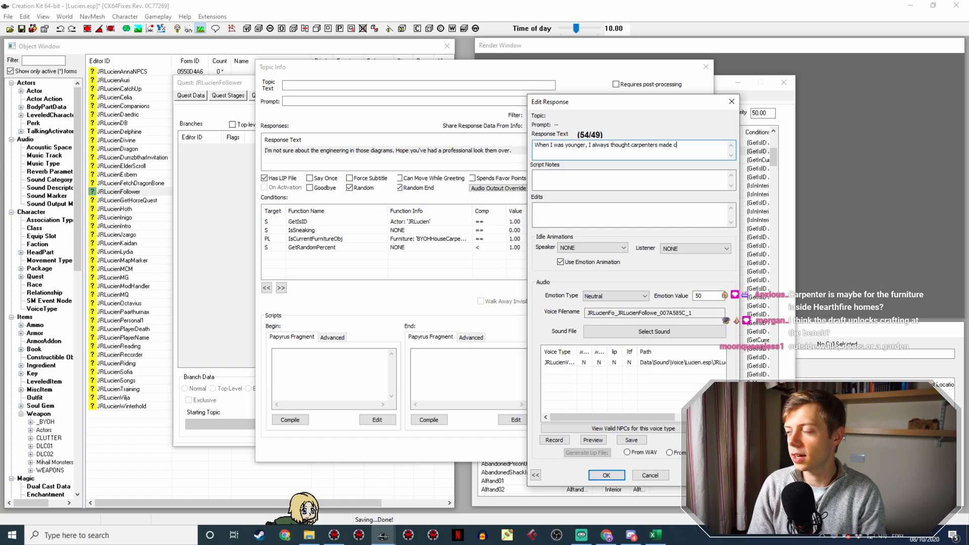
text(arpets.)
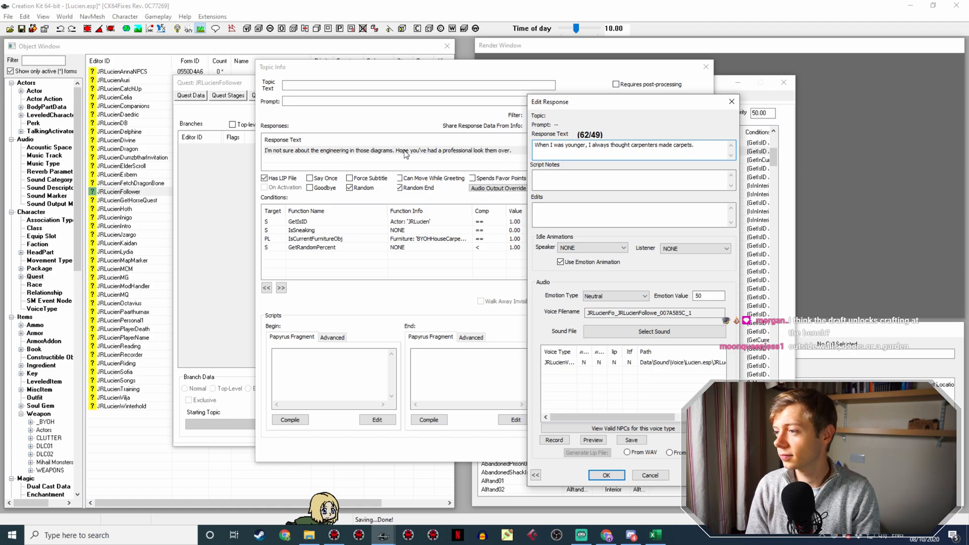
text(Appar)
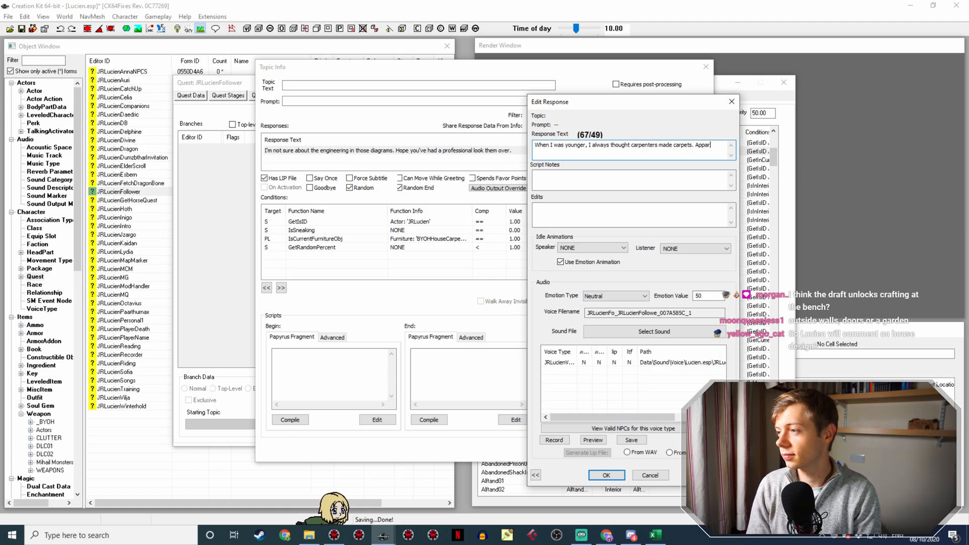
text(ently not.)
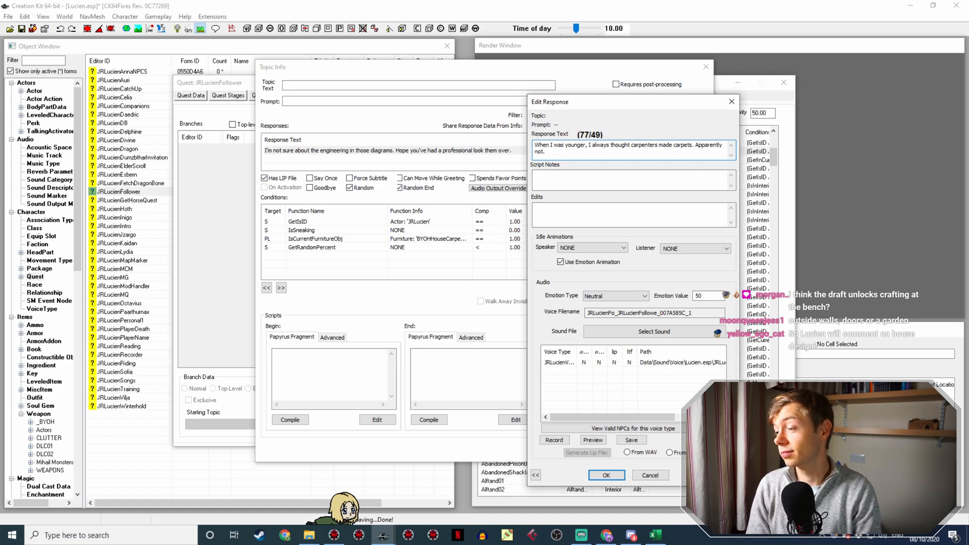
key(BackSpace)
key(BackSpace)
key(BackSpace)
key(BackSpace)
key(BackSpace)
key(BackSpace)
key(BackSpace)
key(BackSpace)
key(BackSpace)
key(BackSpace)
key(BackSpace)
key(BackSpace)
key(BackSpace)
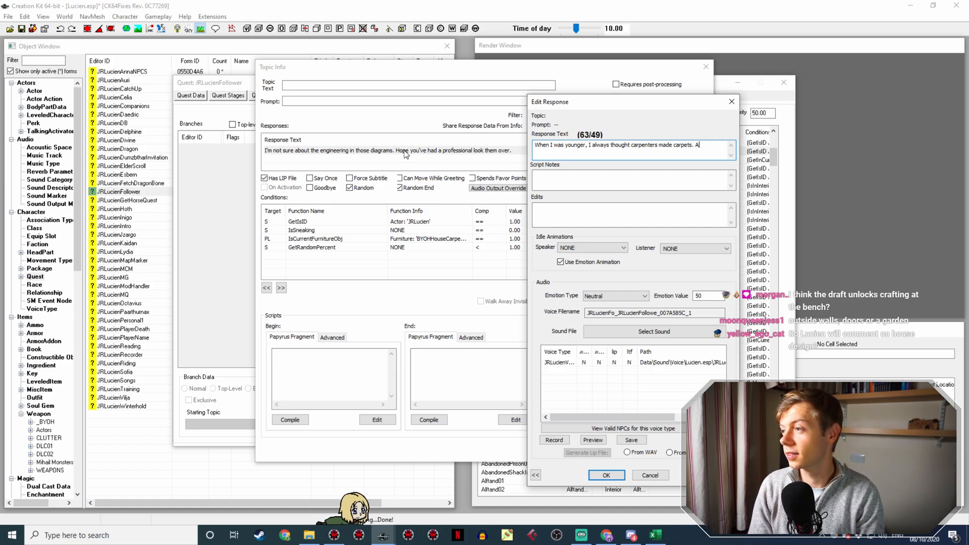
Continue the response text after the carpets sentence with "Turns out they don't. Who knew? Not me.".
text(Turns out t)
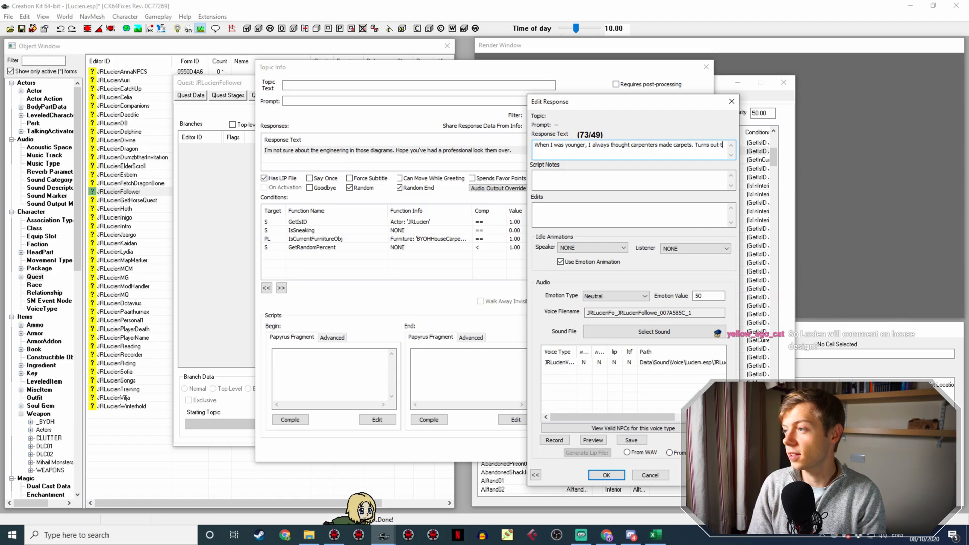
text(hey don't. W)
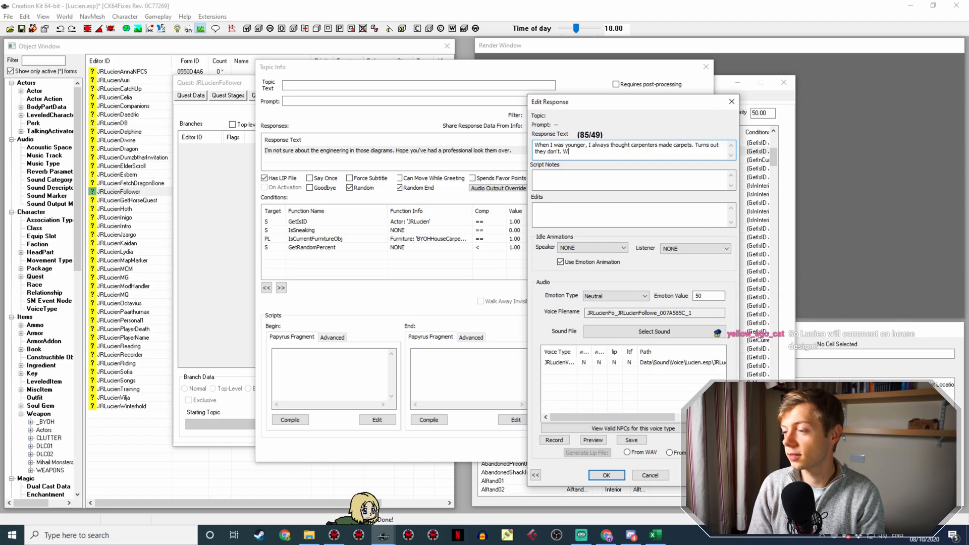
text(ho knew? Not)
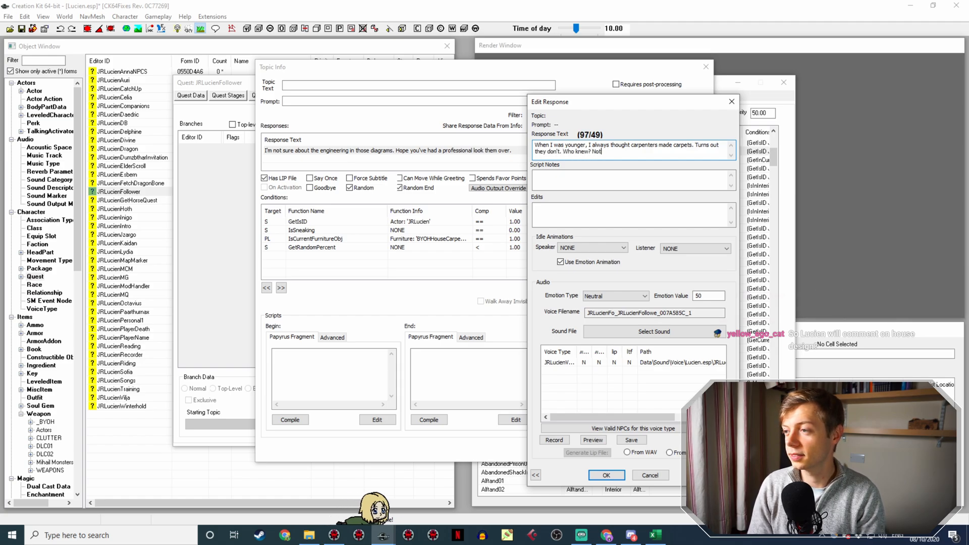
text( me. )
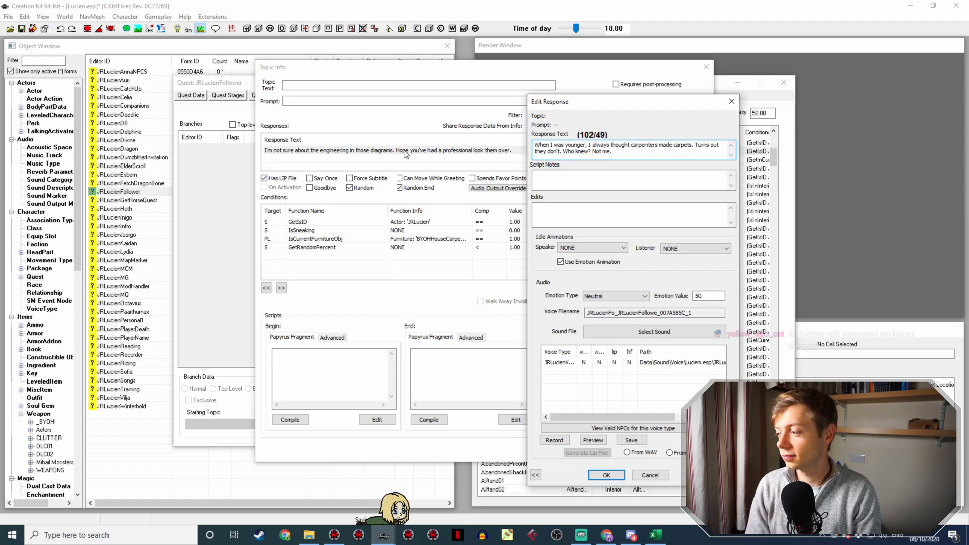
End the response text with "Anyway, hope you make a nice chair or something." and accept both the response and the topic info.
text(A)
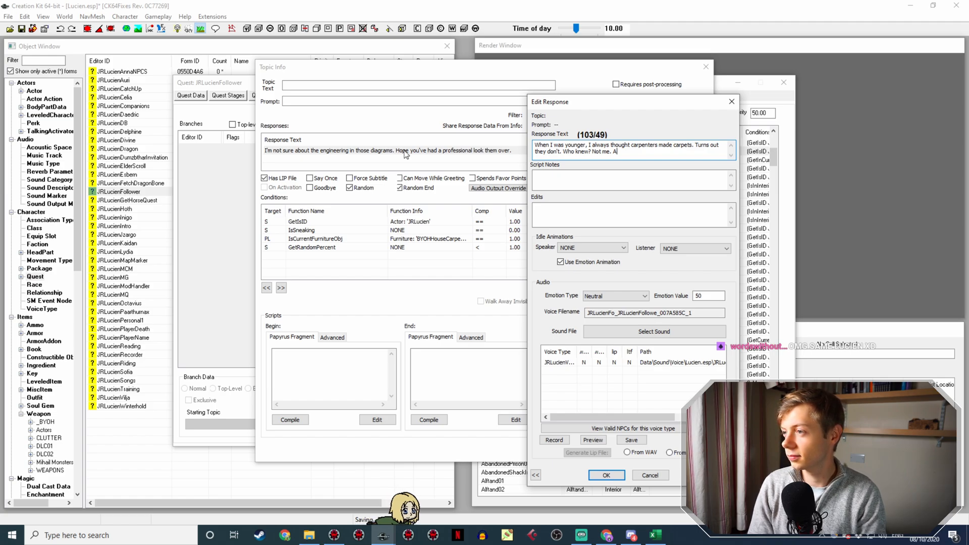
text(nyway)
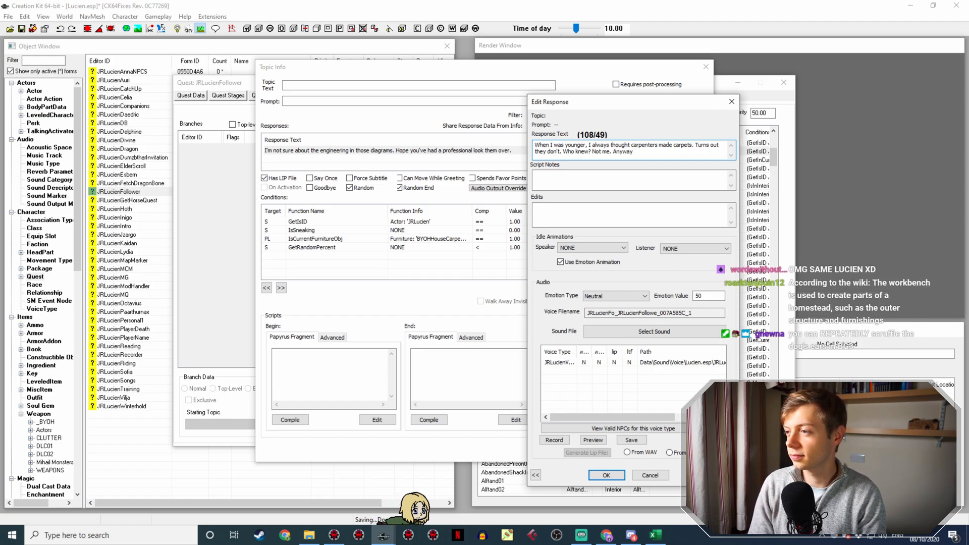
text(, ho)
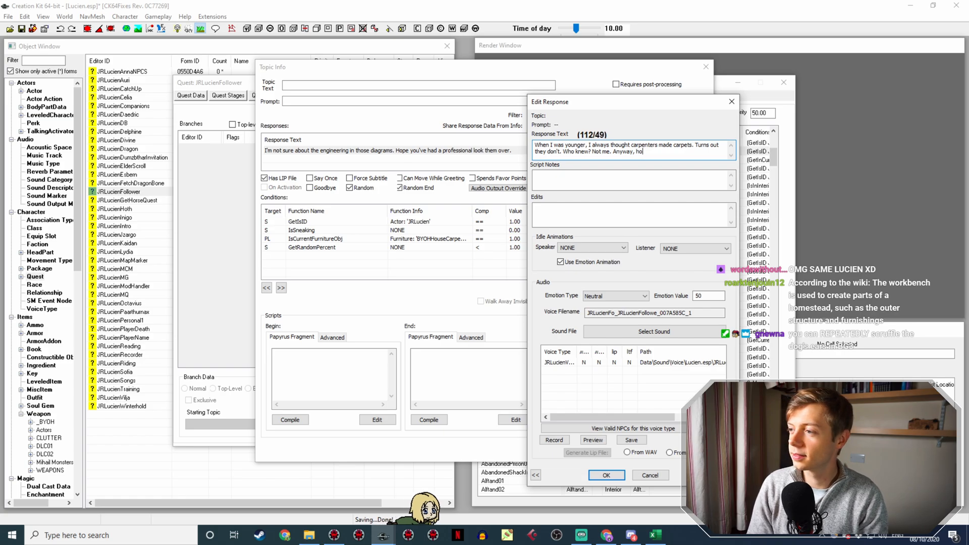
text(pe you make a nice)
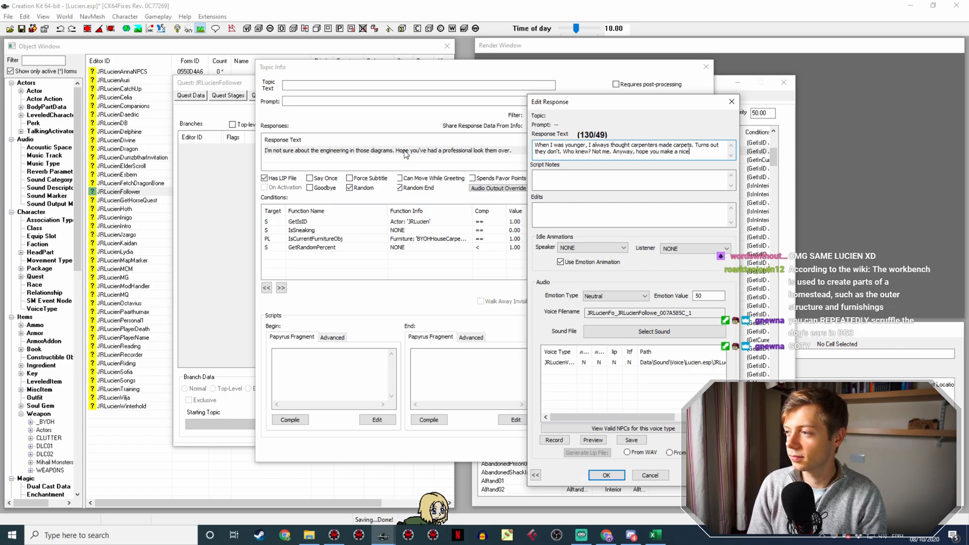
text( chair or something.)
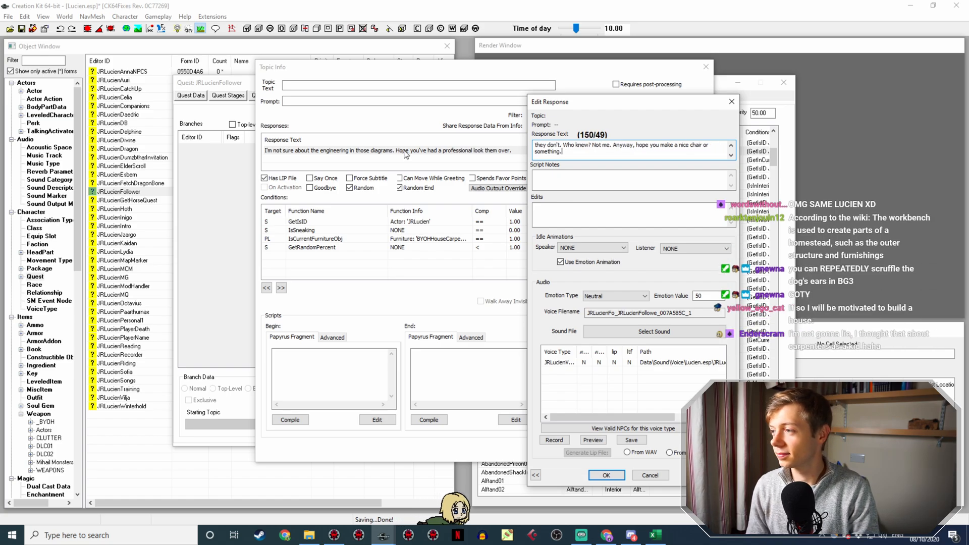
key(Return)
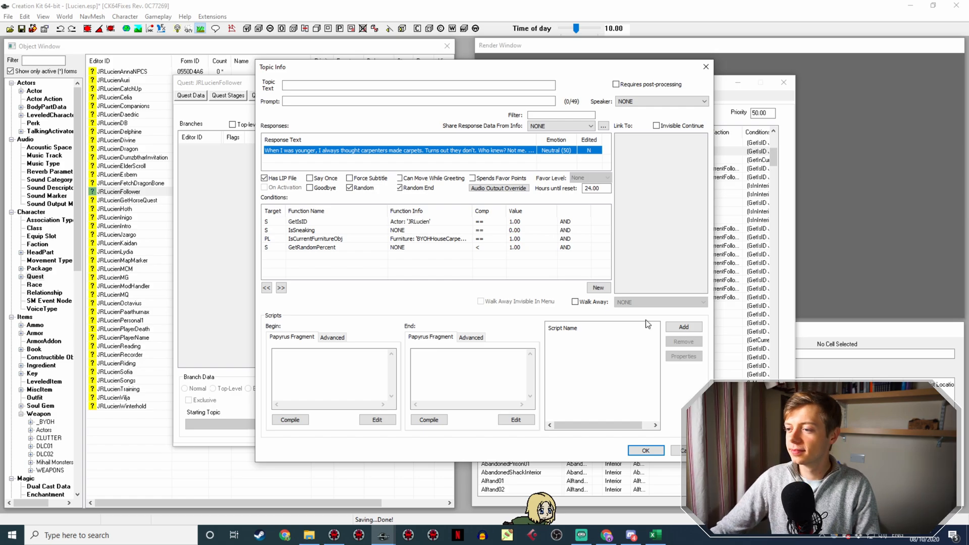
click(644, 449)
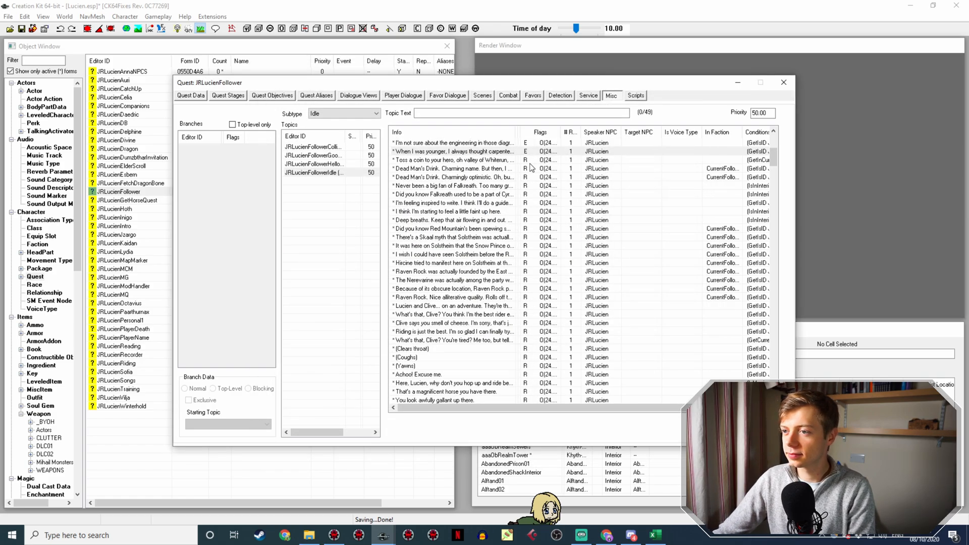
Duplicate the "When I was younger, I always thought carpenters made carpets..." idle line and open the copy's topic info.
scroll(530, 164, up, 1)
right_click(510, 178)
click(531, 194)
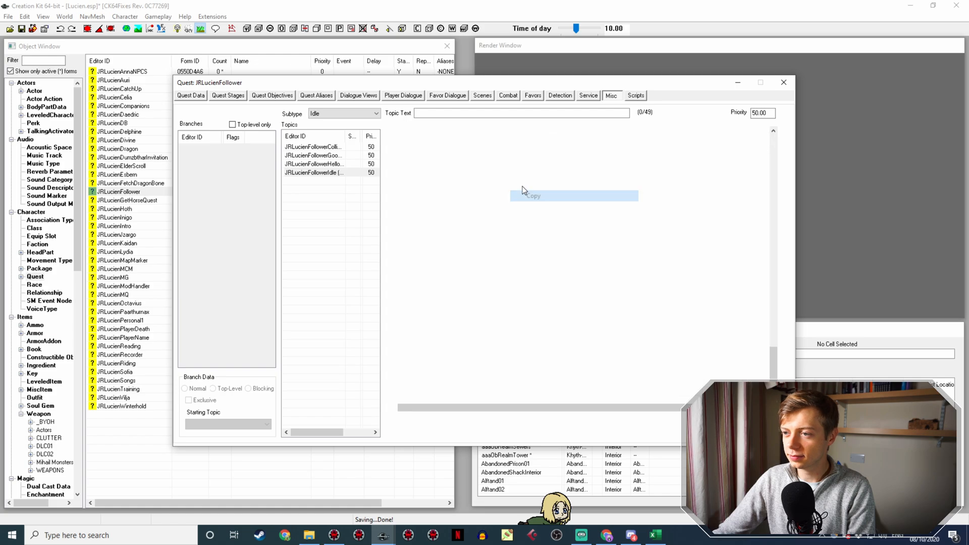
double_click(503, 152)
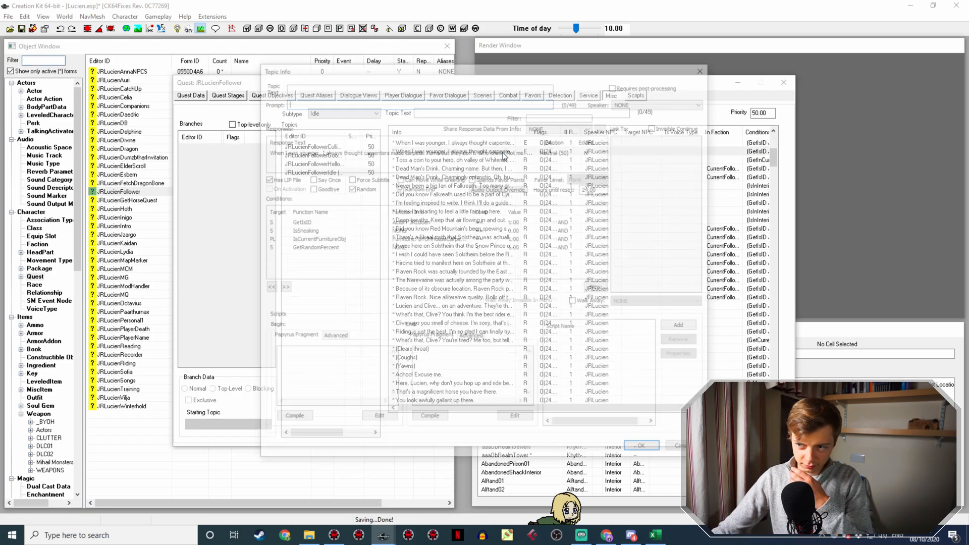
Replace the copied idle line's response text with "I took a woodwork module at university.".
double_click(503, 150)
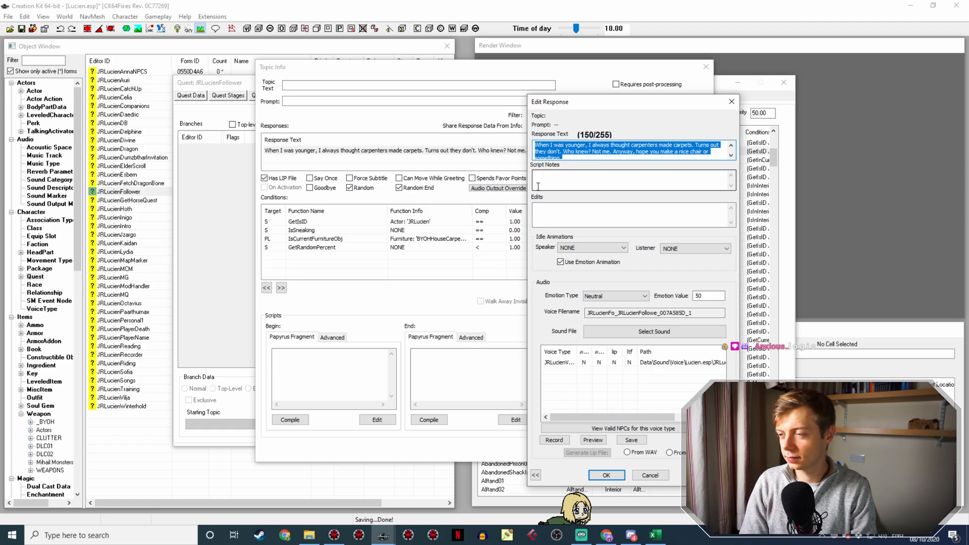
text(I)
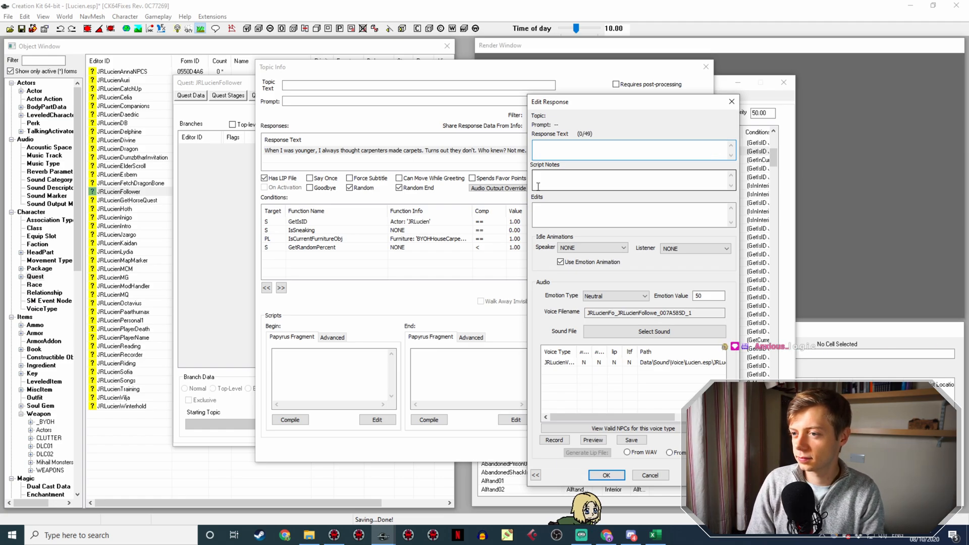
text(I took)
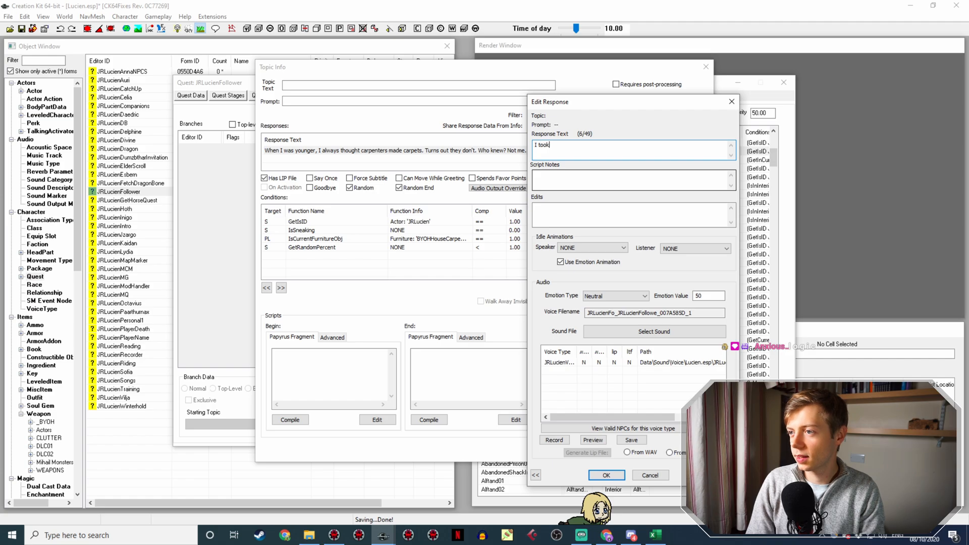
text( a woodwork )
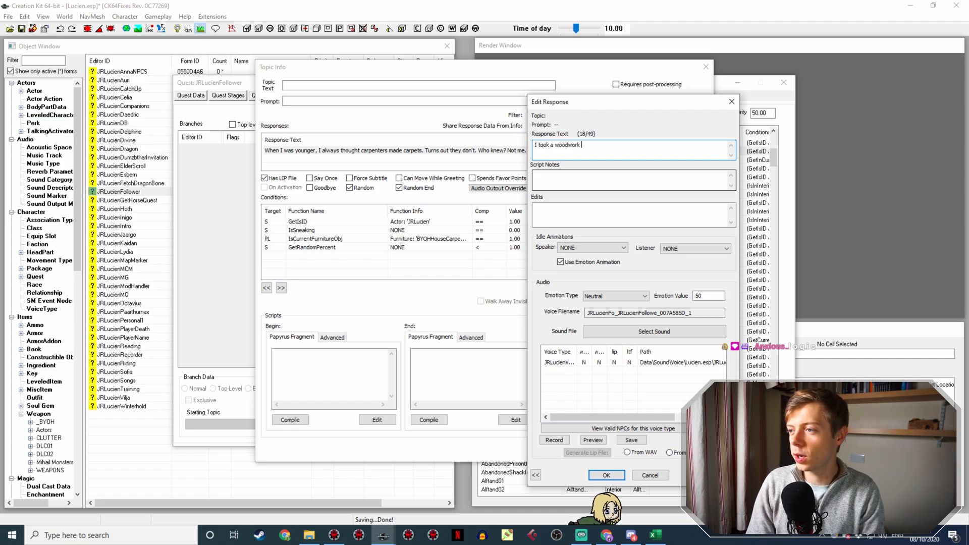
text(module at university.)
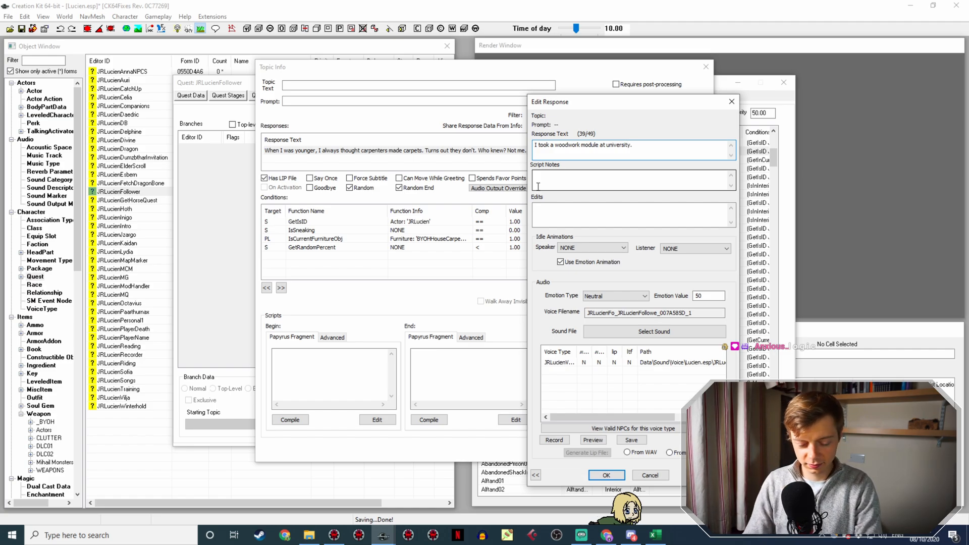
Continue the woodwork response text with "Shortly afterwards, a surgeon had to pull two nails out".
text( Short)
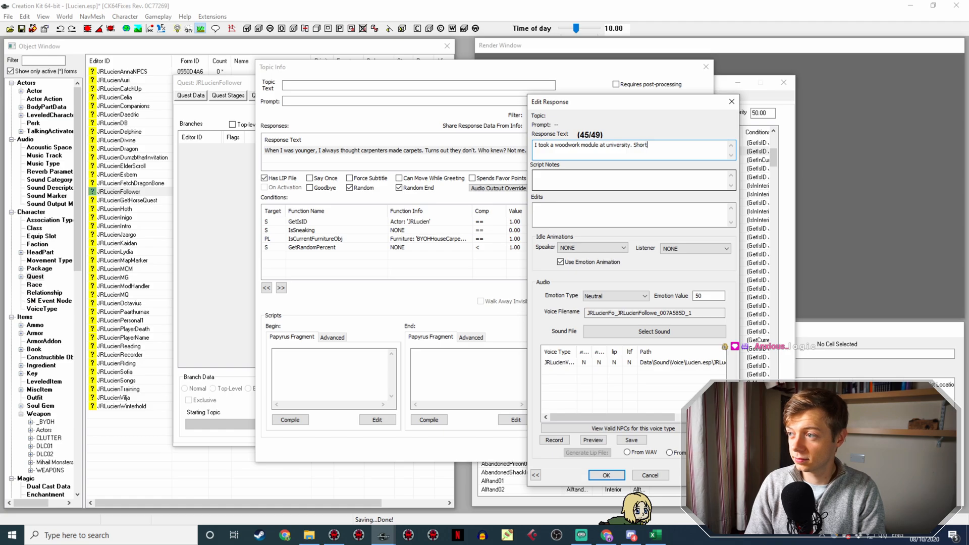
text(ly af)
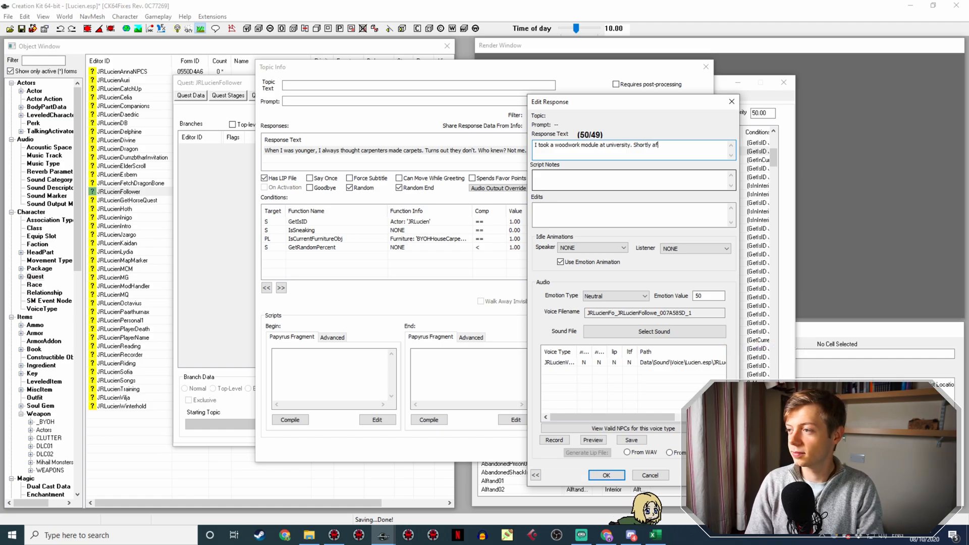
text(terwr)
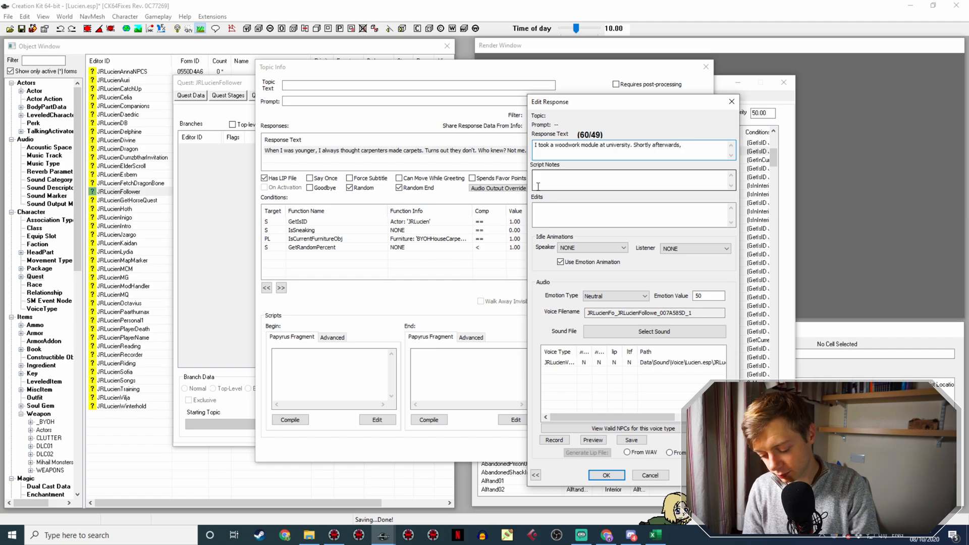
text(a )
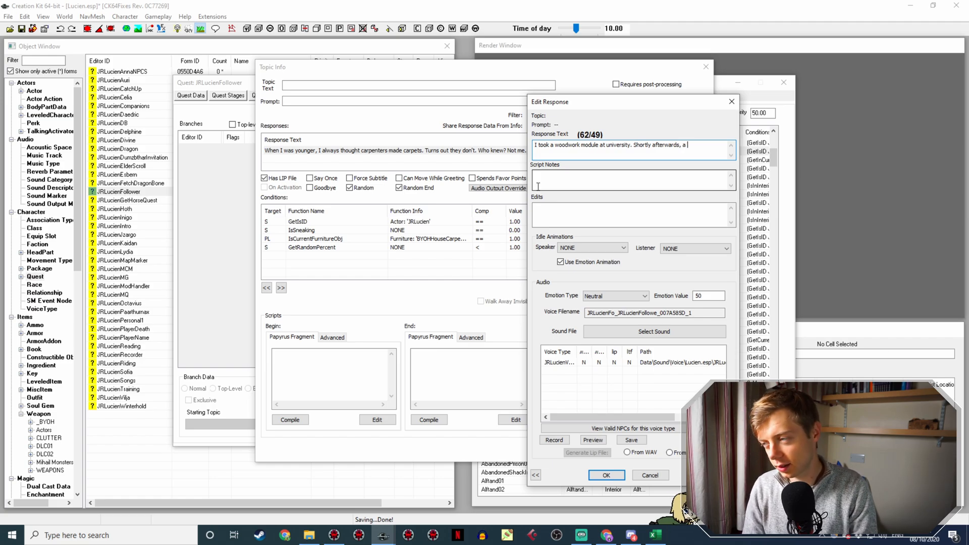
text(surgeon had to pu)
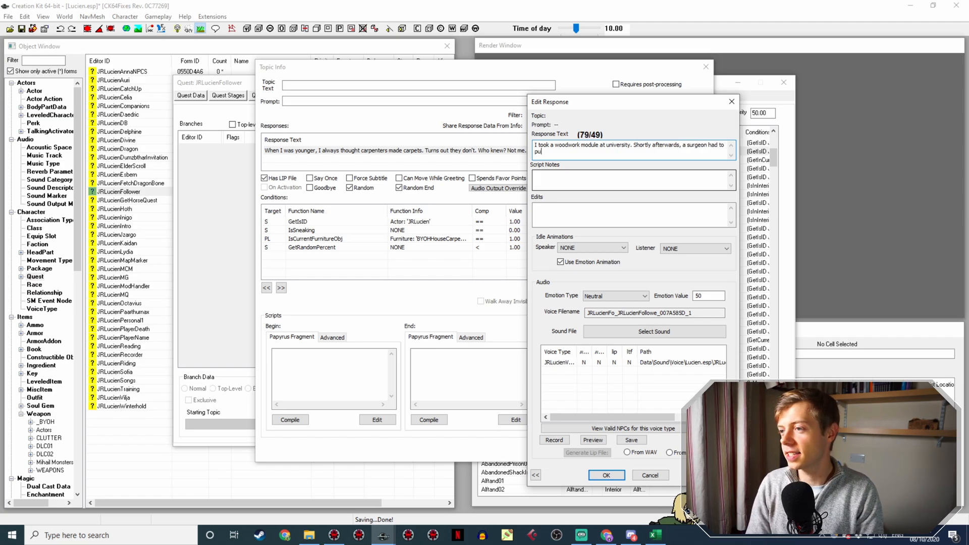
text(ll two nails out)
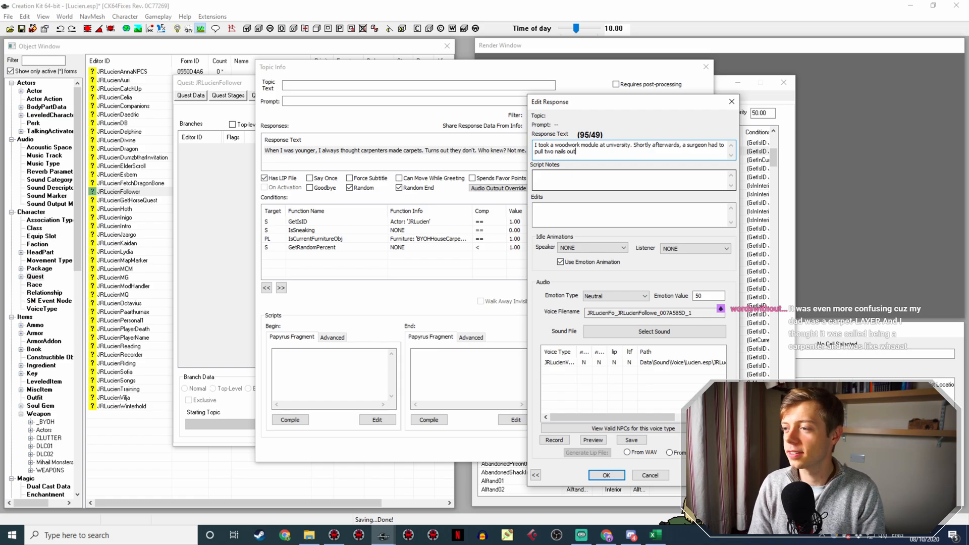
Finish the response text with "my hand. These facts may or may not be related." and accept both the response and the topic info.
text( my hand. These facts may or may not be related.)
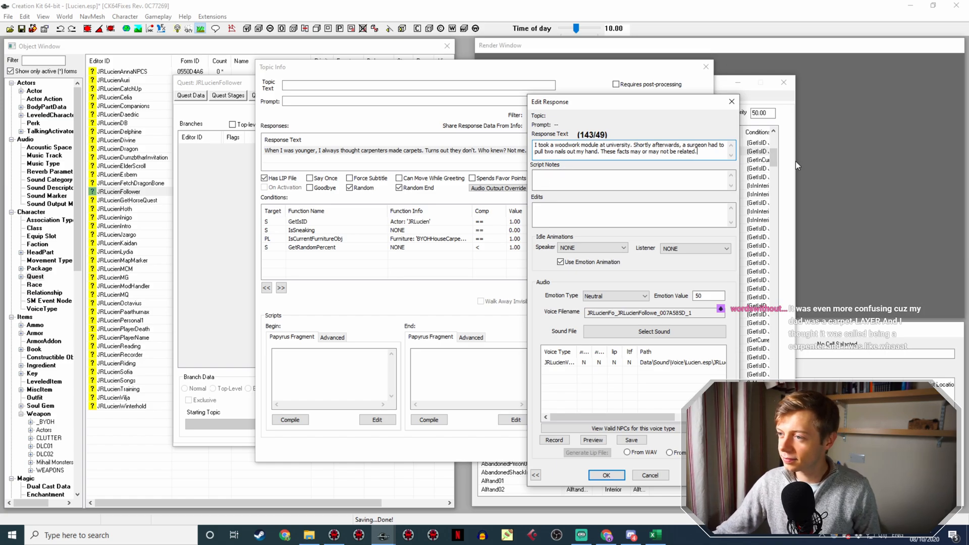
click(610, 474)
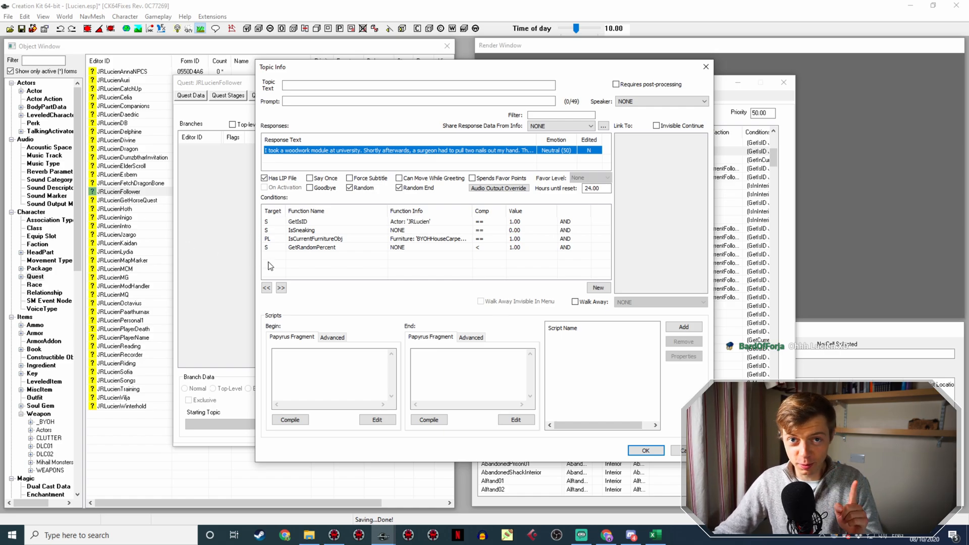
click(646, 451)
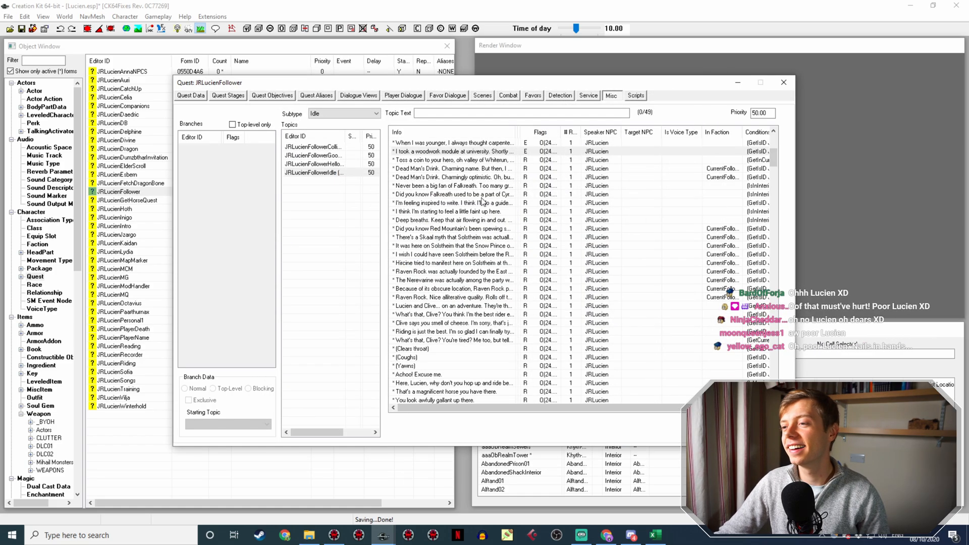
Duplicate the "I took a woodwork module at university..." idle line and open the copy's topic info.
right_click(497, 151)
click(515, 168)
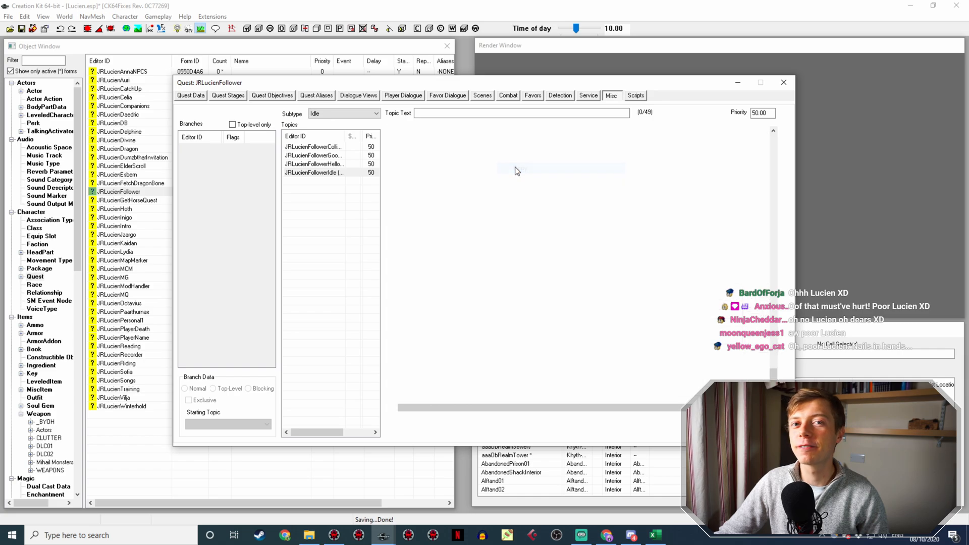
scroll(518, 186, up, 2)
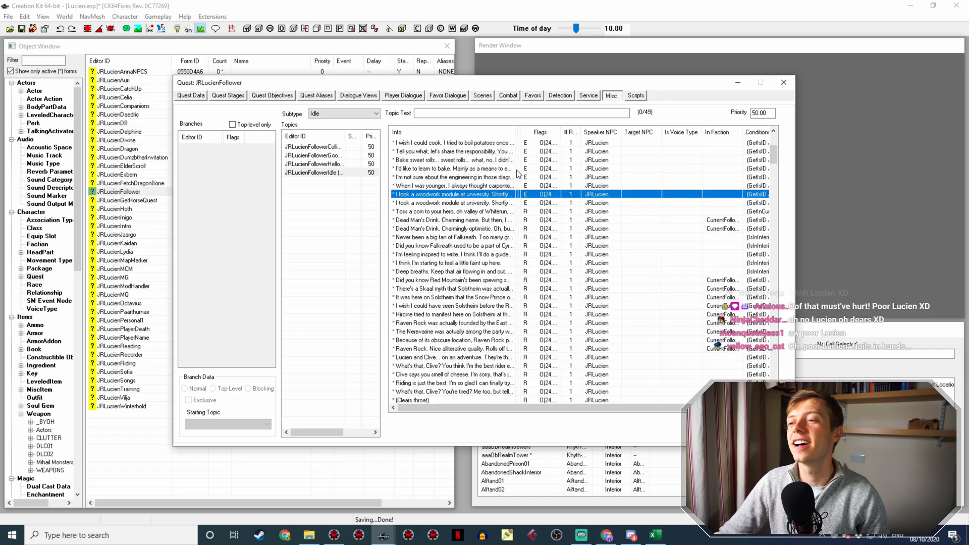
double_click(493, 195)
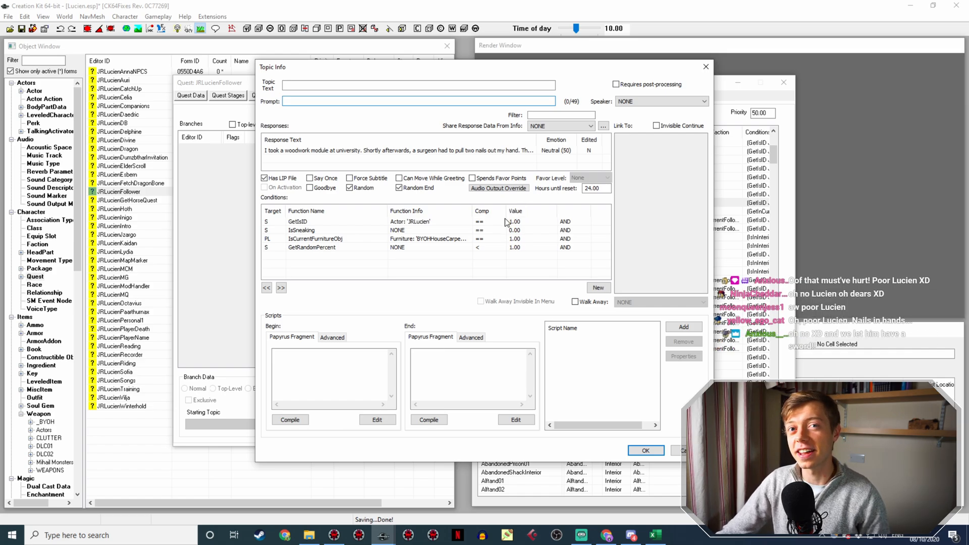
Check and accept the copy's response and topic info, and open the original woodwork line's response text.
double_click(346, 147)
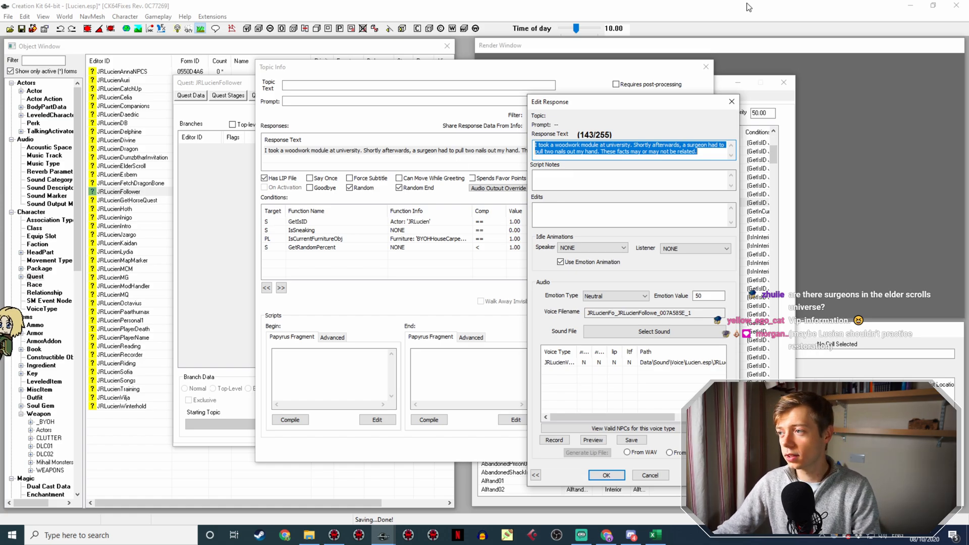
click(607, 475)
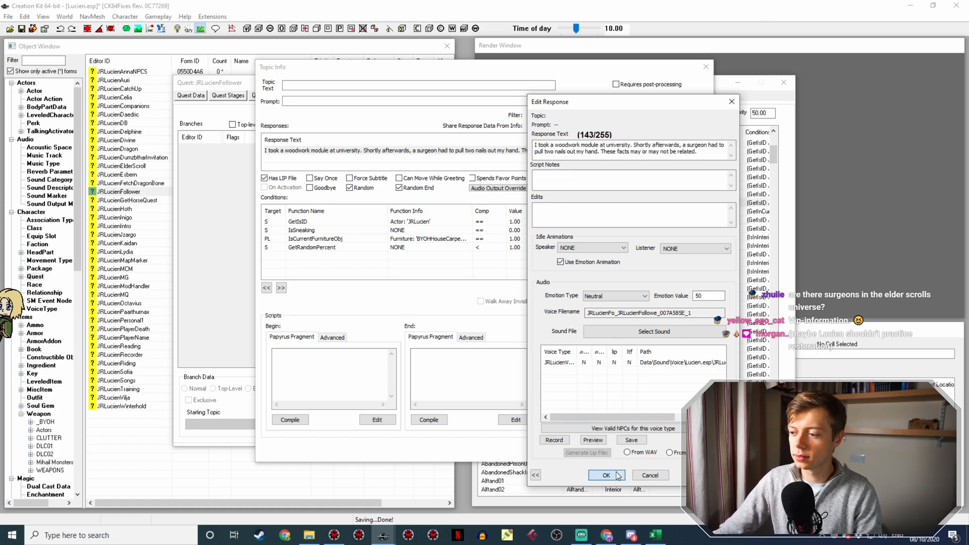
click(653, 446)
double_click(505, 194)
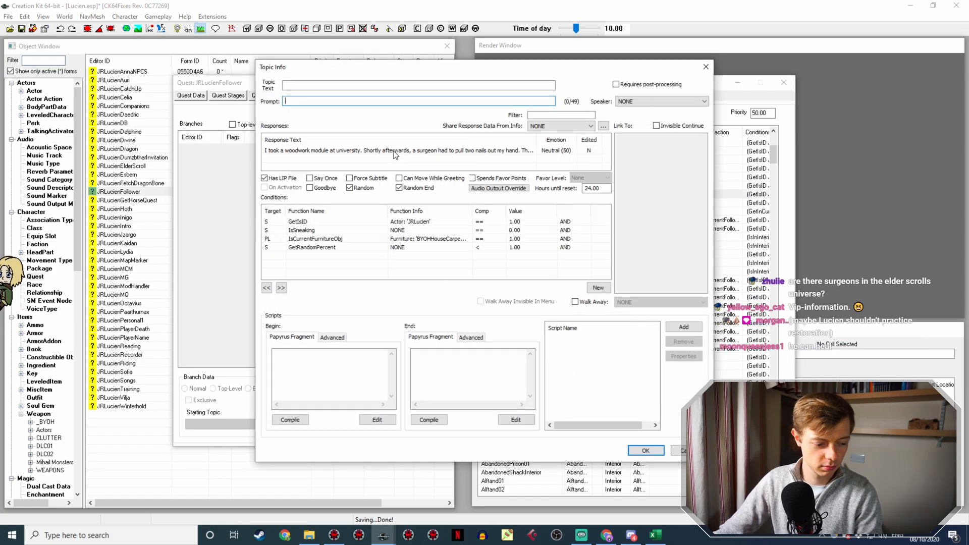
double_click(395, 150)
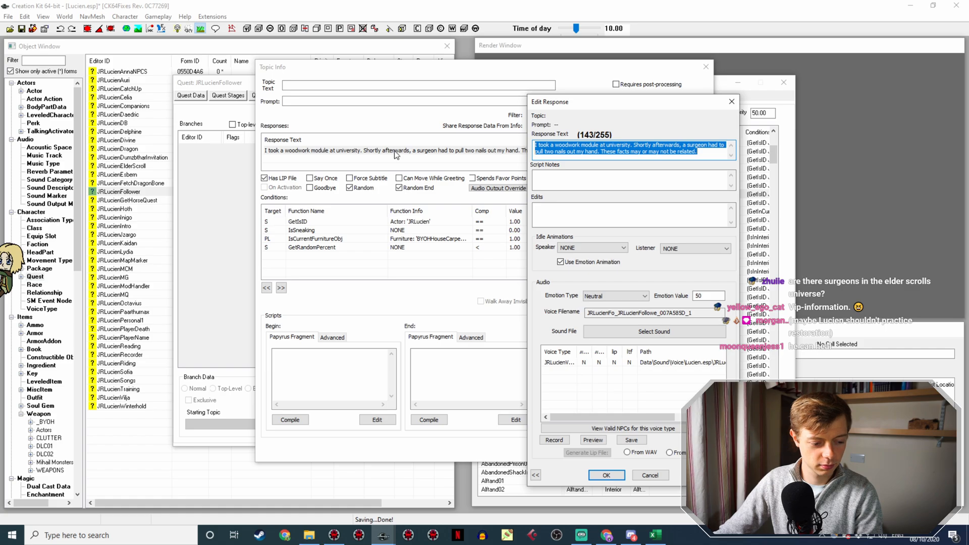
Switch to the web browser and open the UESP wiki's "Skyrim:Bone Wolf (creature)" page in a new tab.
click(604, 534)
click(619, 8)
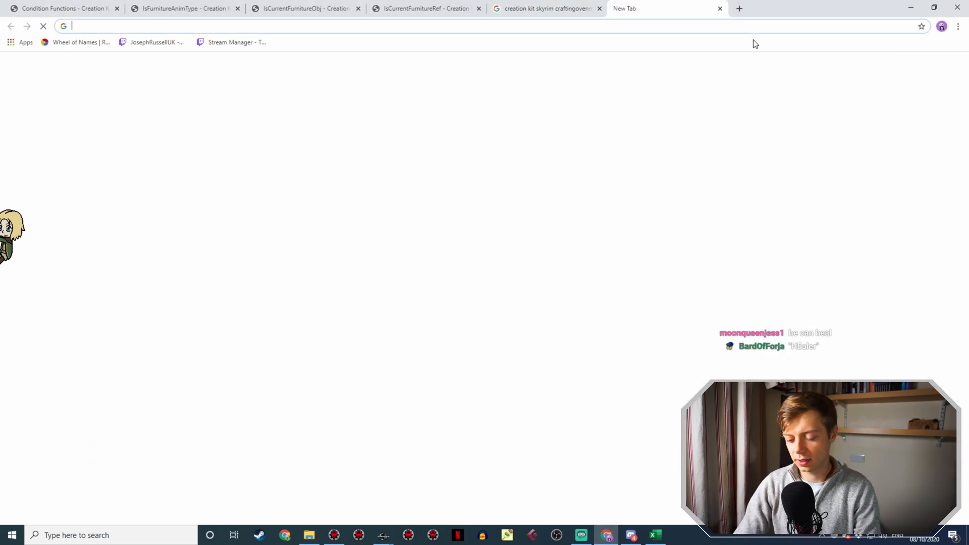
text(uesp)
key(Down)
key(Down)
key(Down)
key(Down)
key(Down)
key(Down)
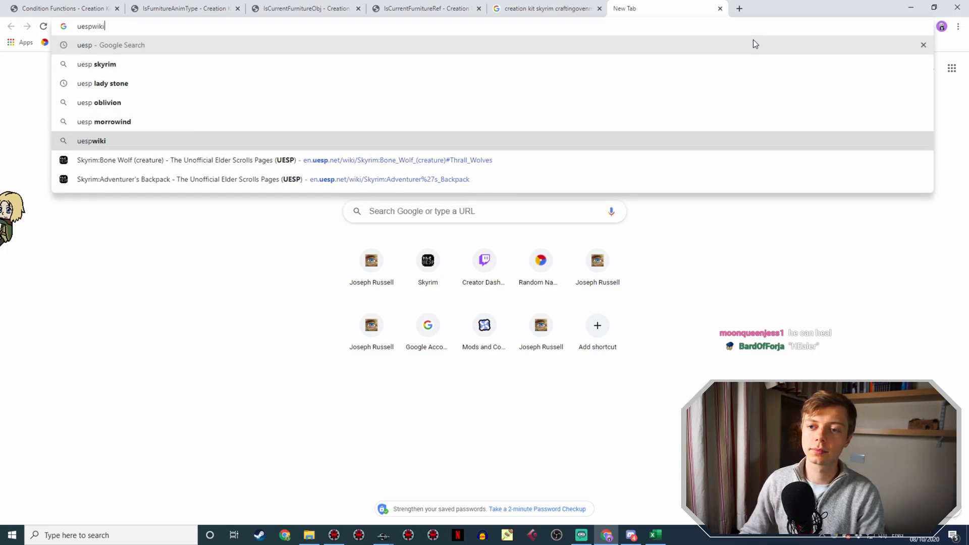
key(Return)
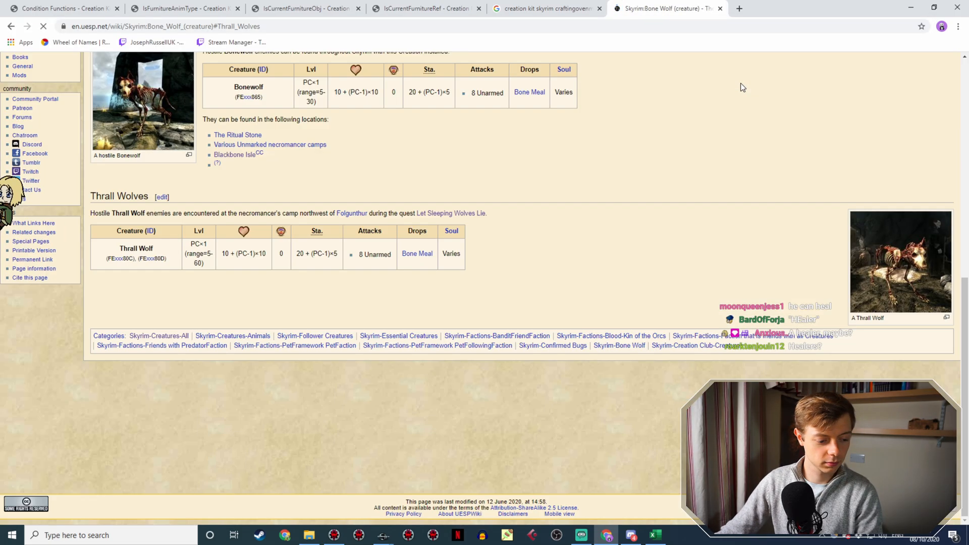
Search the UESP wiki for "surgeon" and look through the search results.
scroll(470, 156, up, 9)
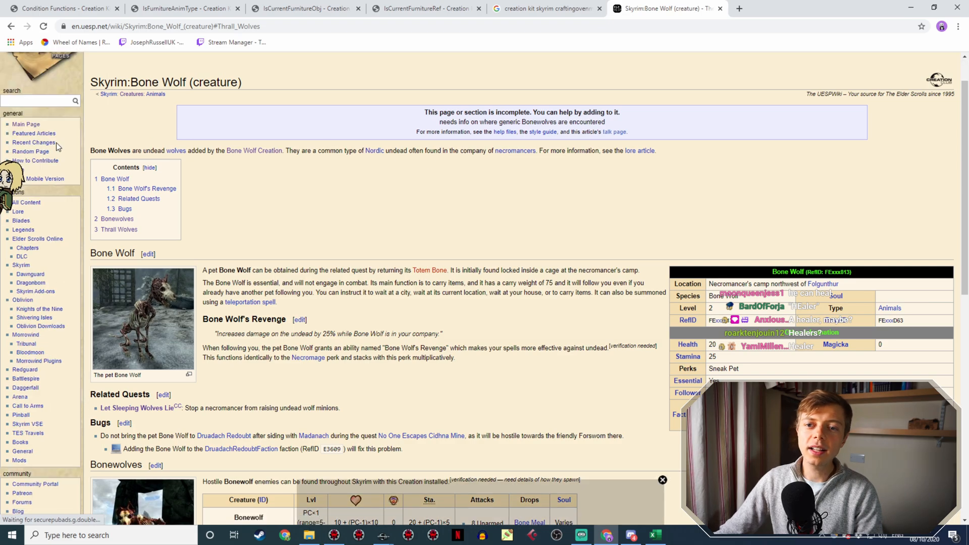
click(29, 100)
text(surgeon)
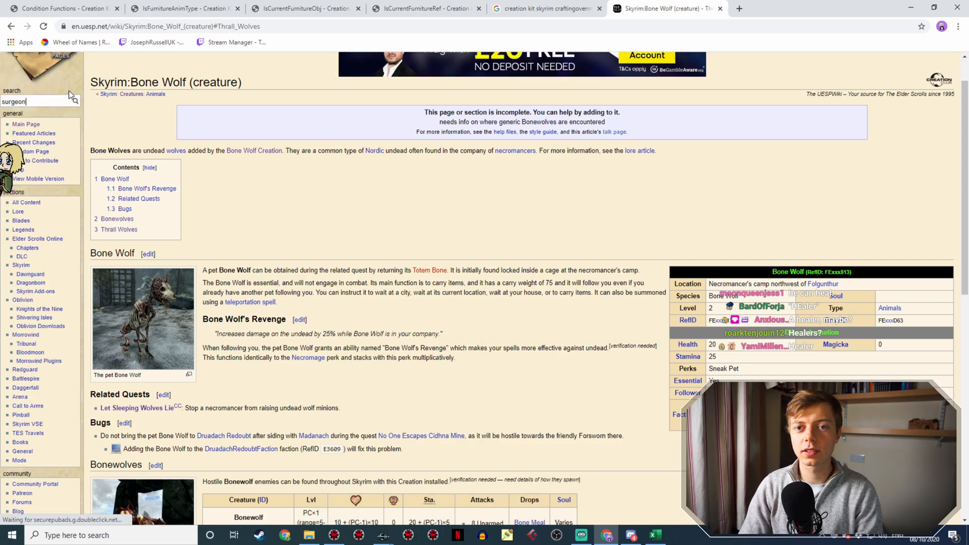
key(Return)
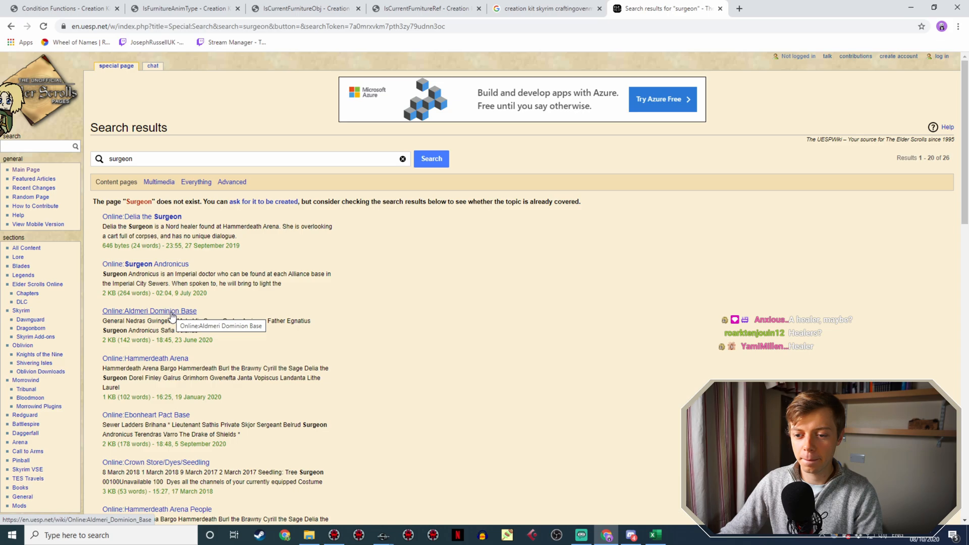
scroll(353, 309, down, 4)
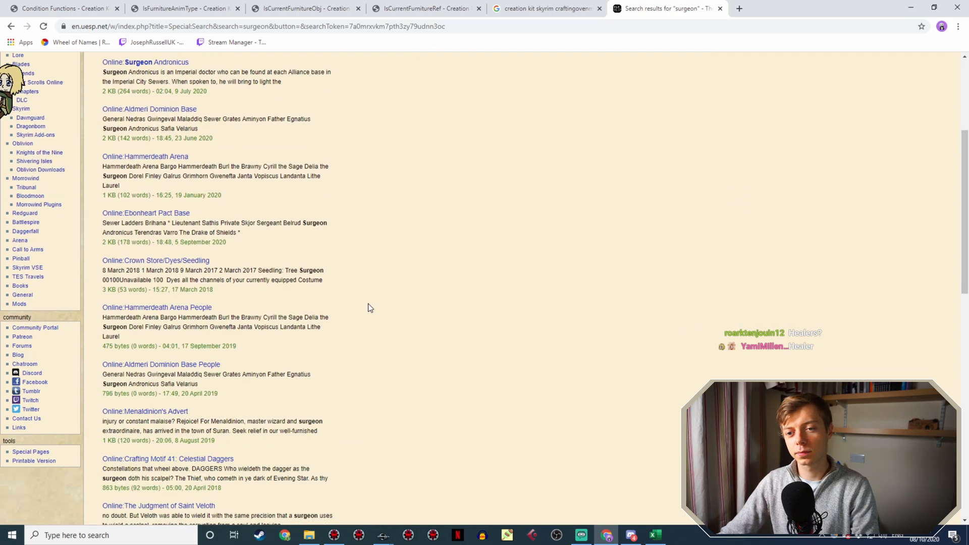
scroll(363, 309, up, 5)
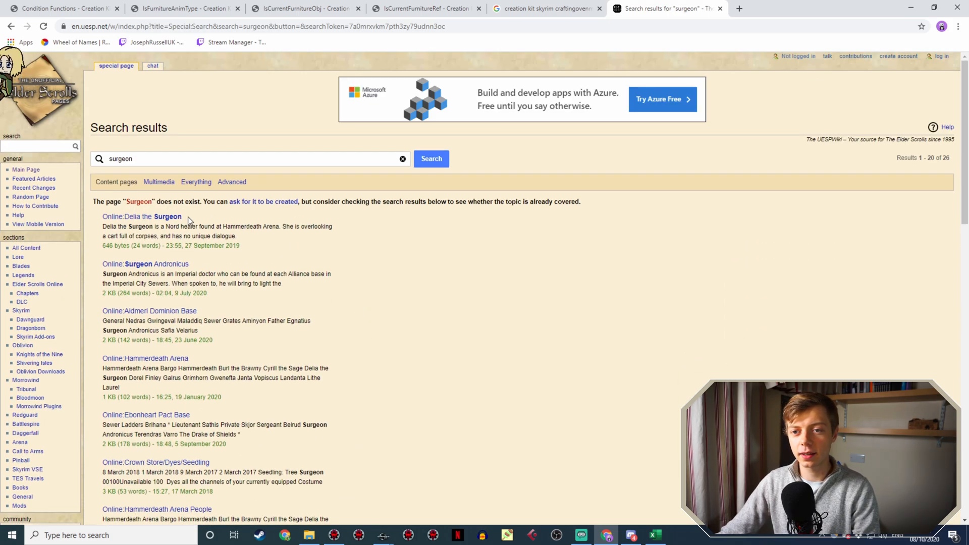
View the "Online:Delia the Surgeon" article and return to the search results.
click(151, 217)
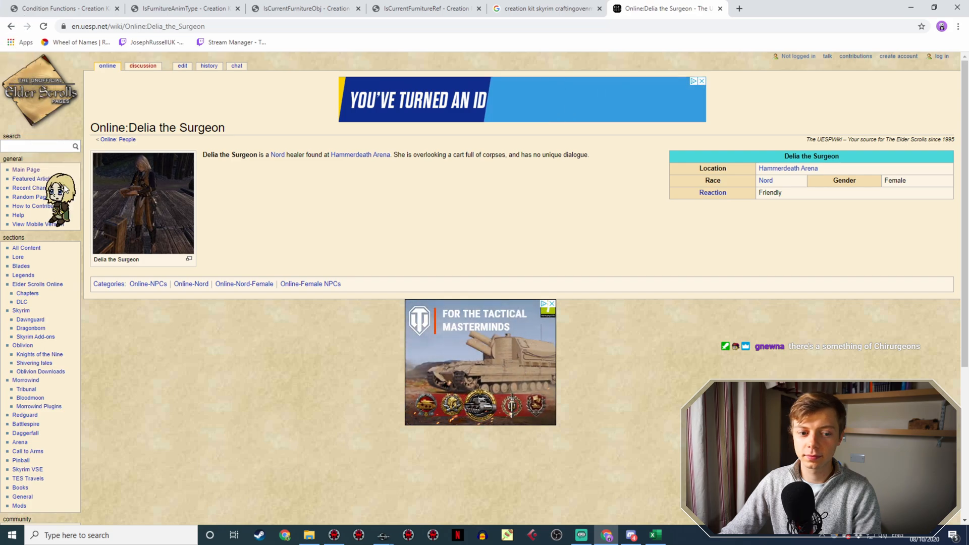
click(10, 26)
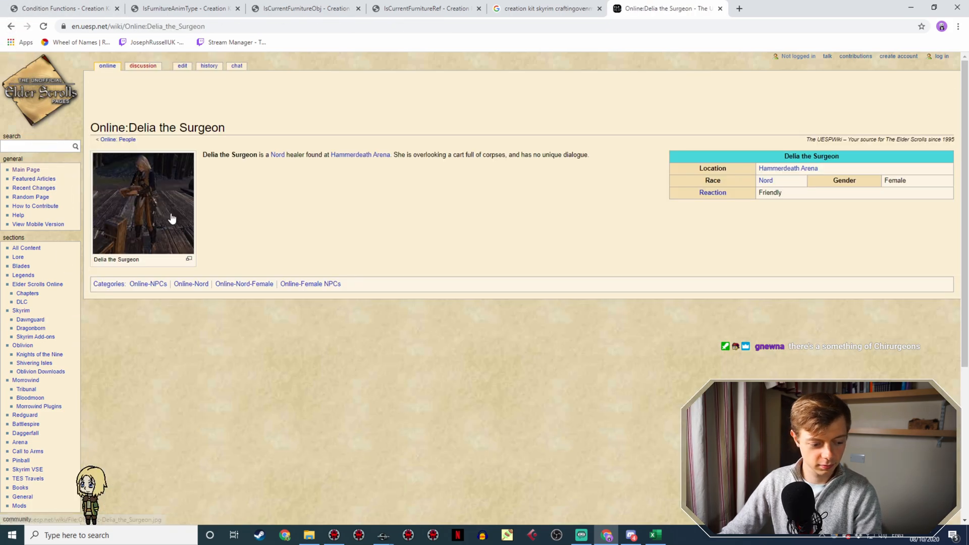
key(alt+Left)
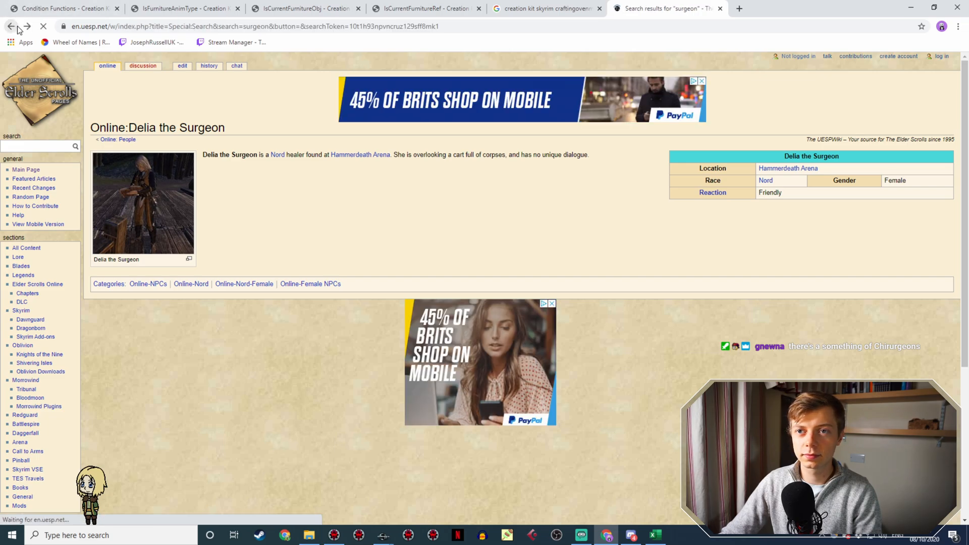
Open the "Online:Surgeon Andronicus" article and read its description and dialogue.
click(181, 262)
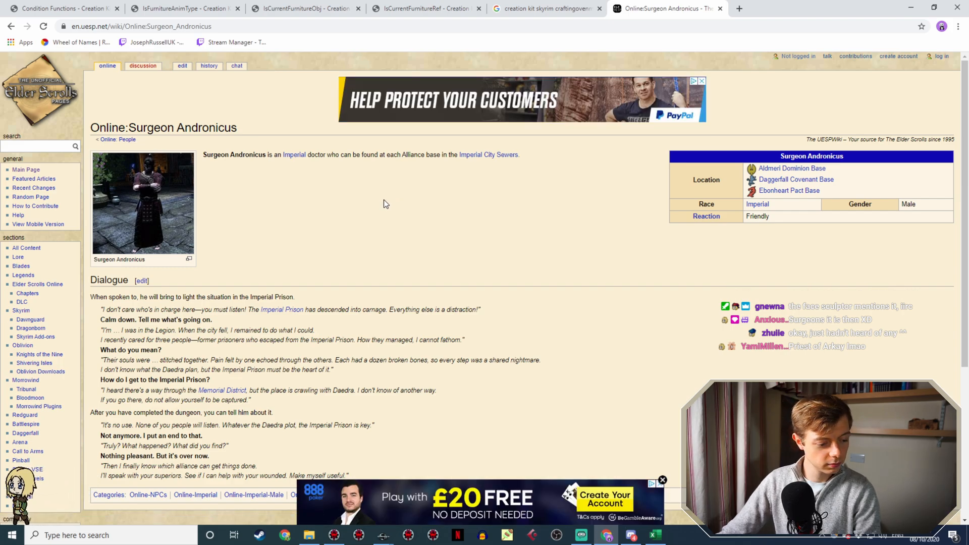
scroll(386, 202, down, 1)
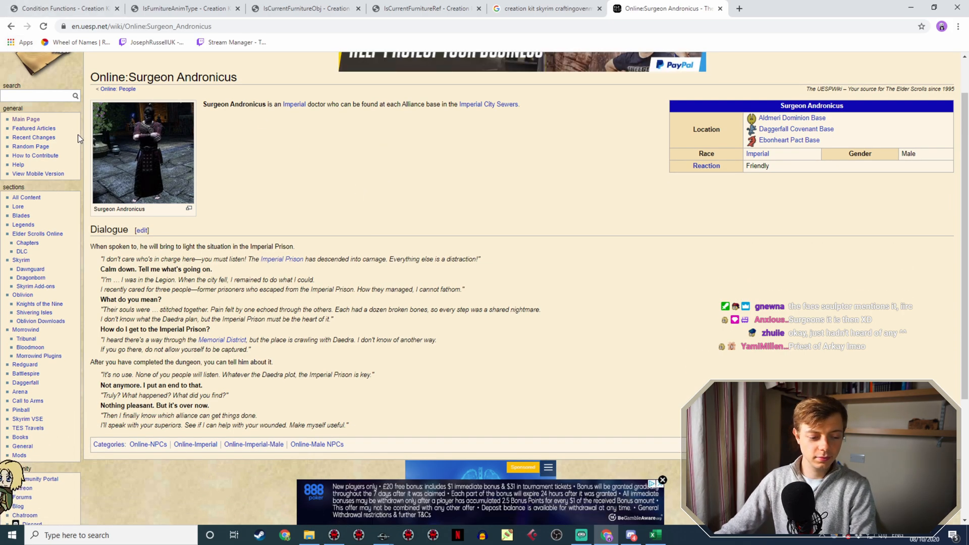
scroll(235, 230, up, 1)
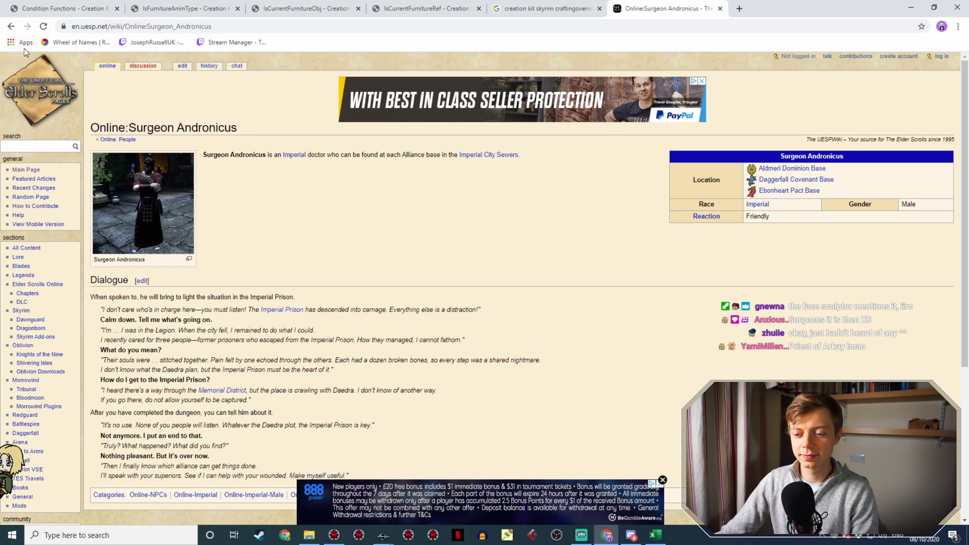
Switch to the Creation Kit and replace "surgeon" with "healer" in the first woodwork module response, keeping the change.
click(11, 27)
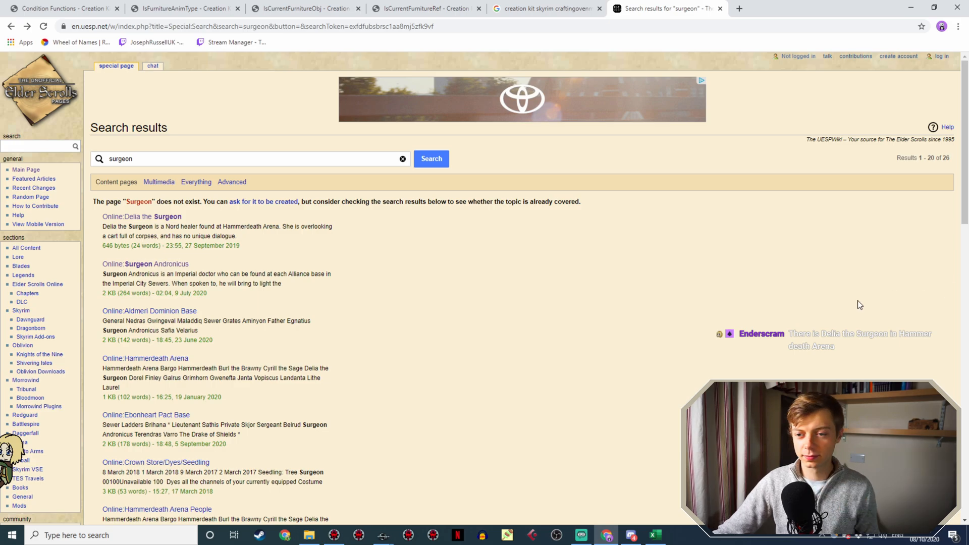
mouse_move(382, 536)
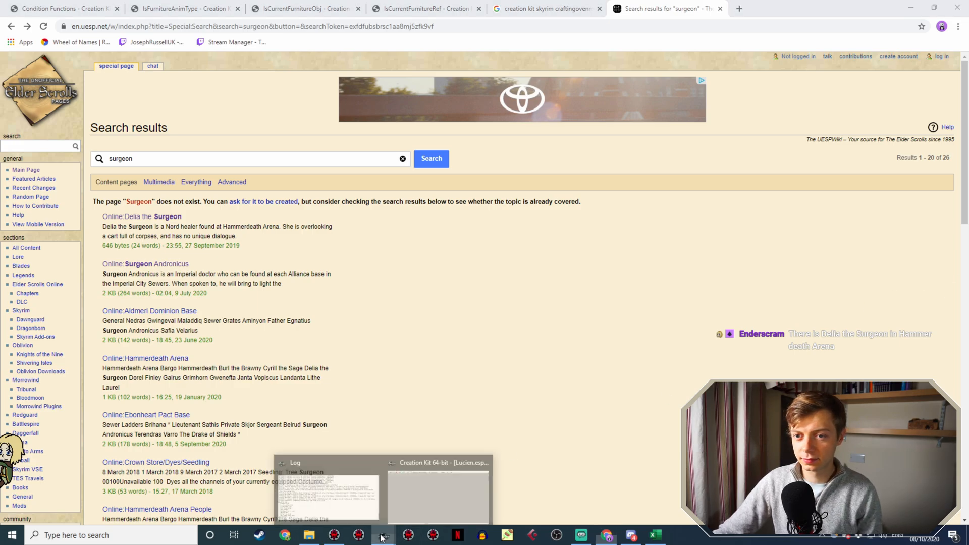
click(434, 488)
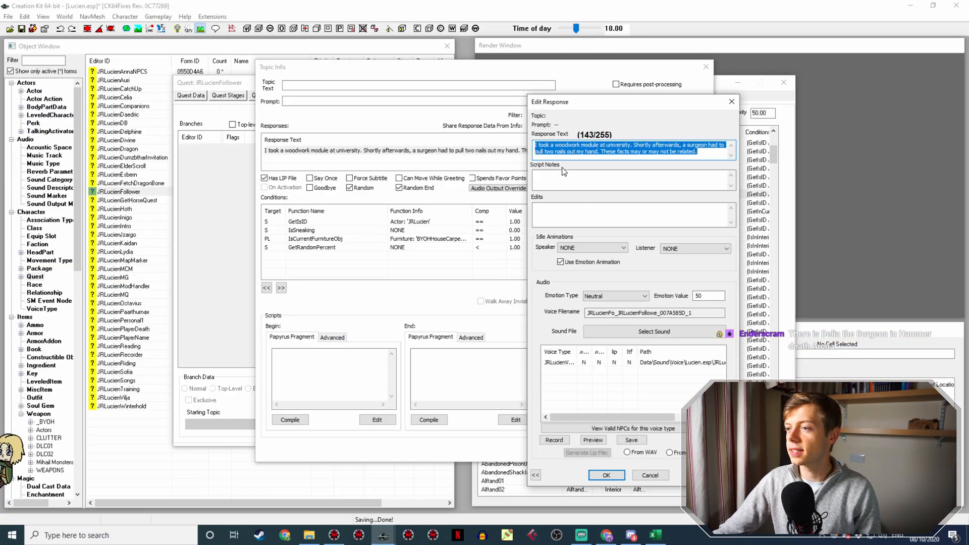
double_click(696, 145)
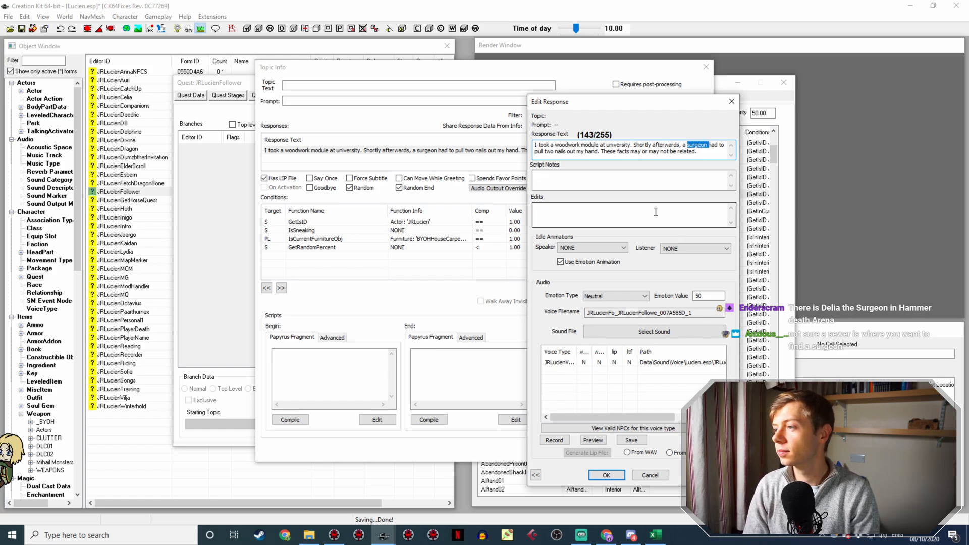
key(Delete)
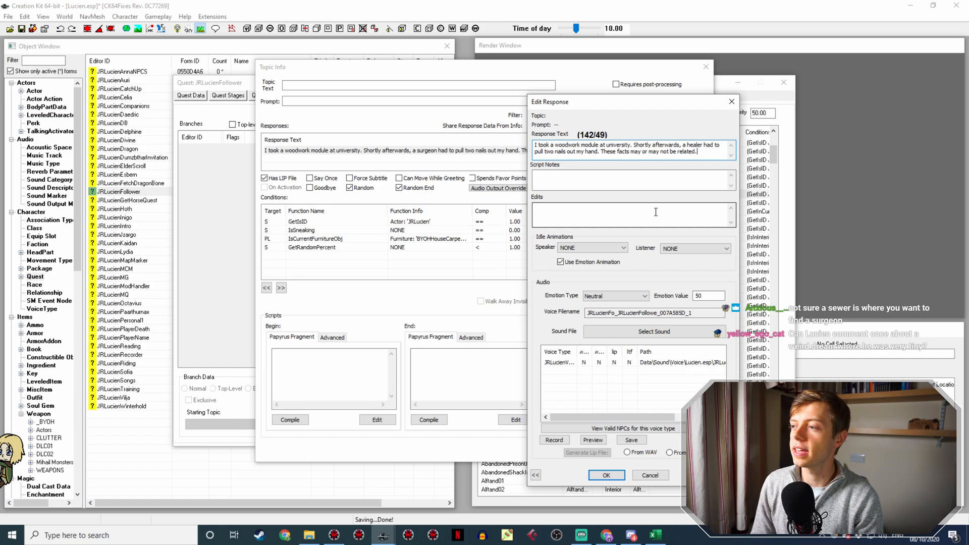
key(Return)
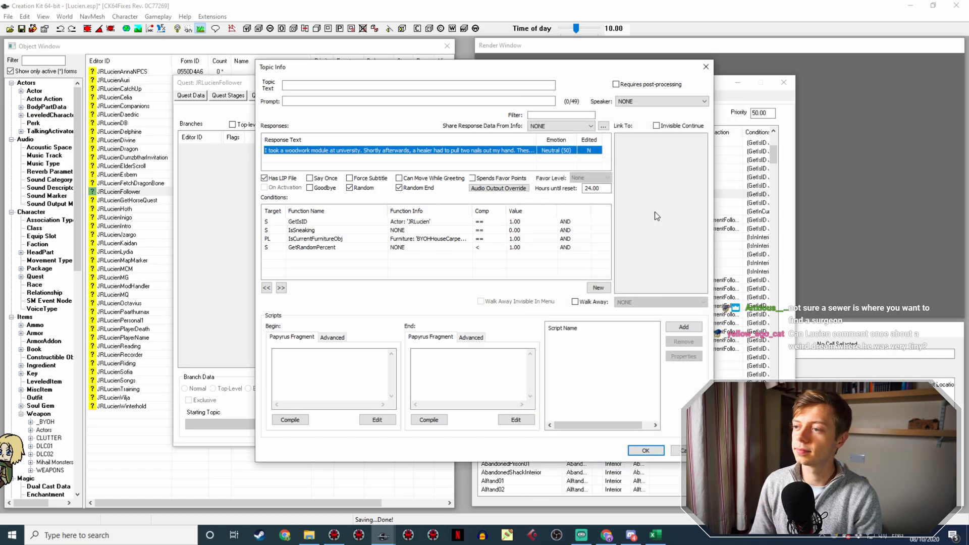
click(661, 453)
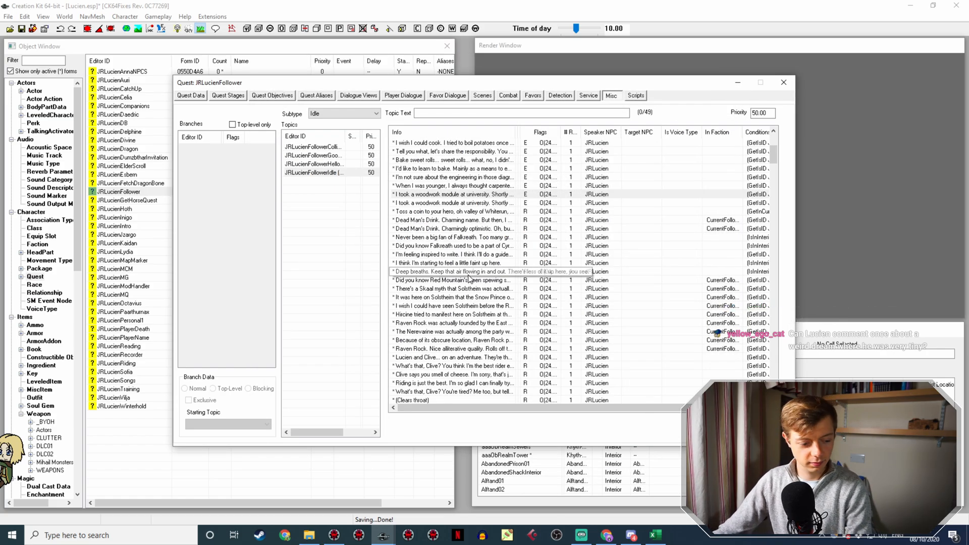
Change the duplicated woodwork line's response to "Hammer, nail, nail, hammer. Whack. Easy. What could possibly go wrong?".
double_click(464, 204)
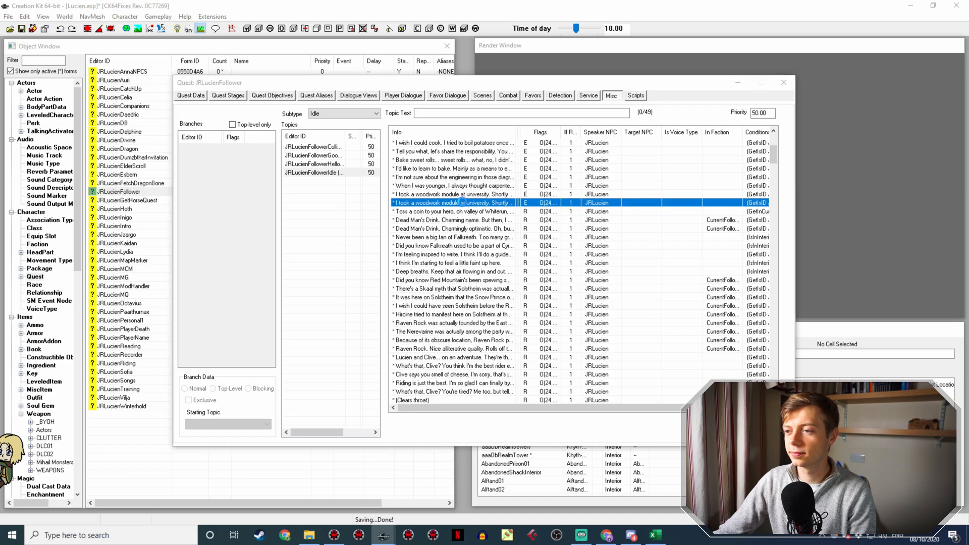
double_click(348, 151)
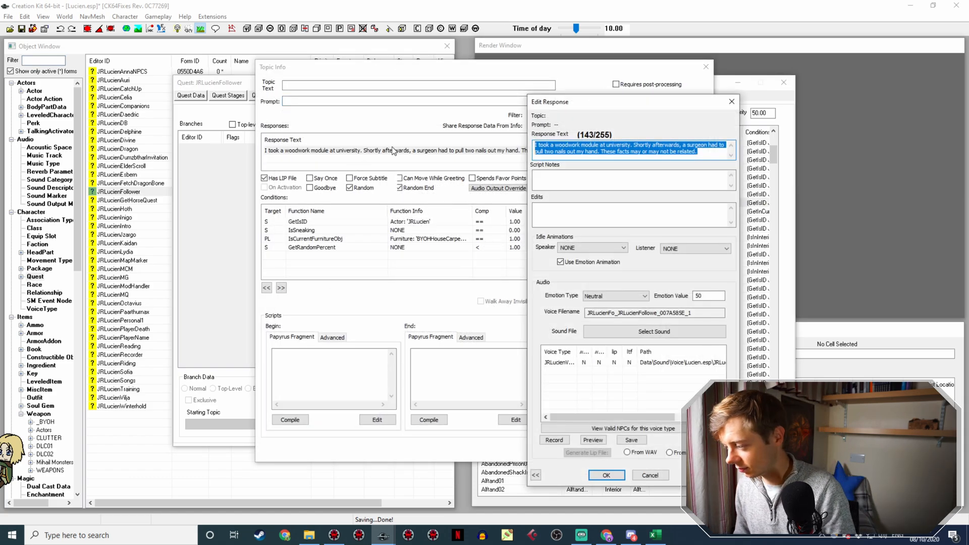
text(Hammer)
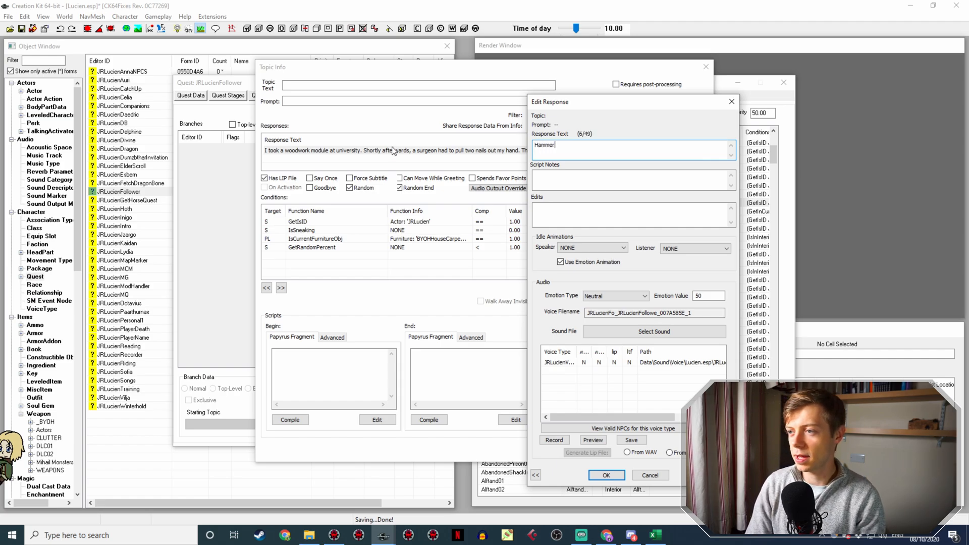
text(, nail, nail hamme)
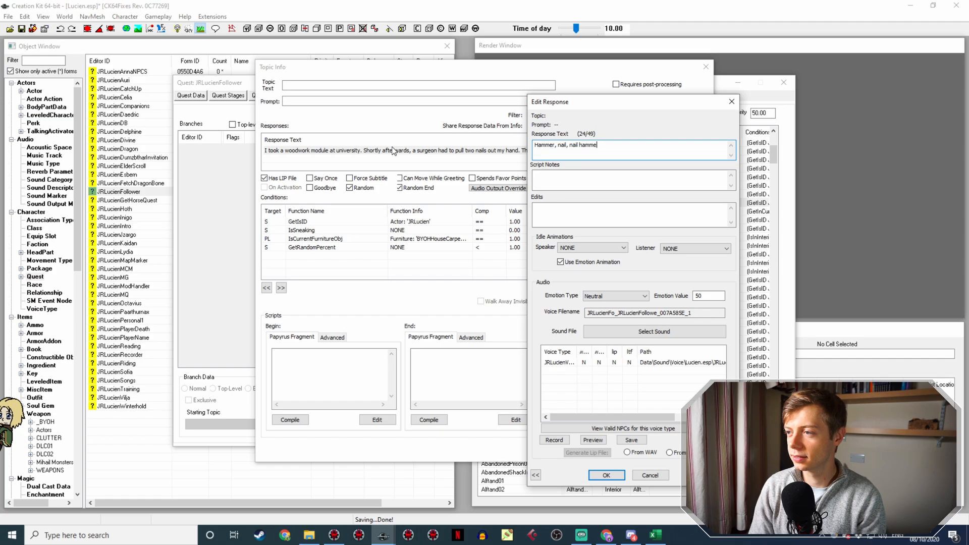
key(BackSpace)
key(BackSpace)
key(BackSpace)
key(BackSpace)
key(BackSpace)
key(BackSpace)
key(BackSpace)
text(, hammer. W)
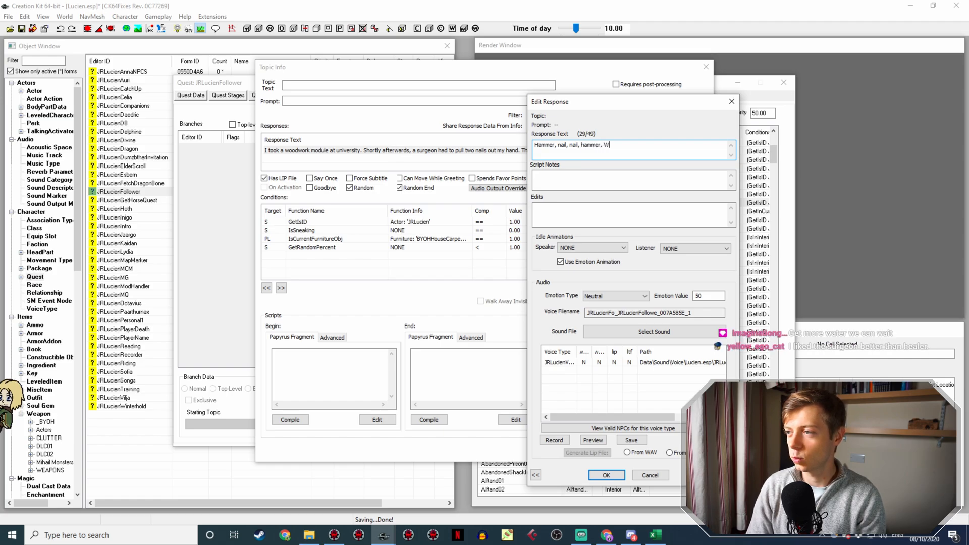
text(hack. Easy)
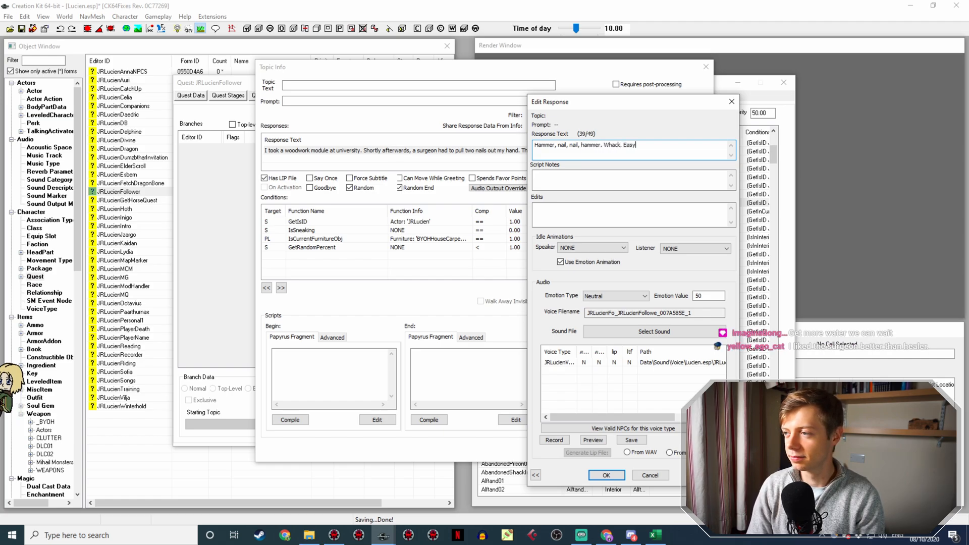
text(. What could poss)
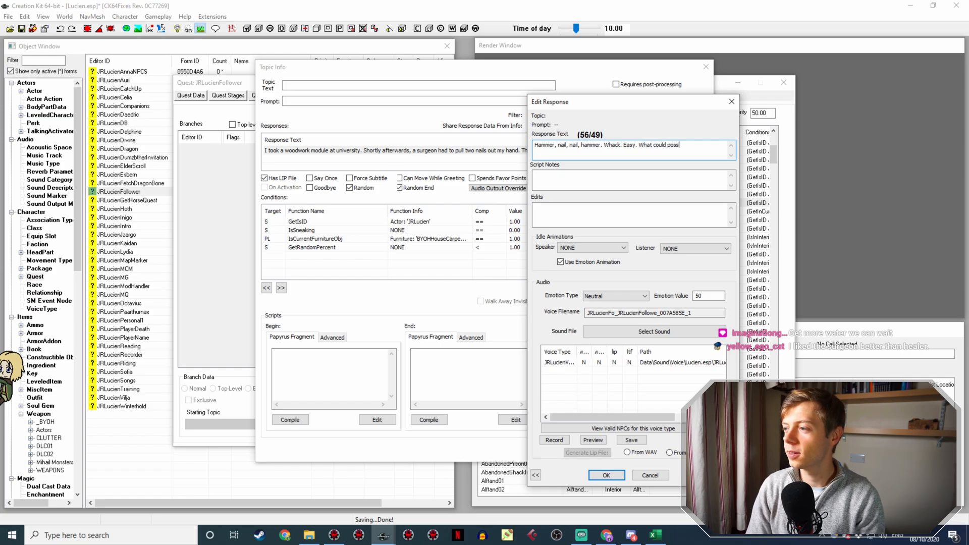
text(ibly go wrong?)
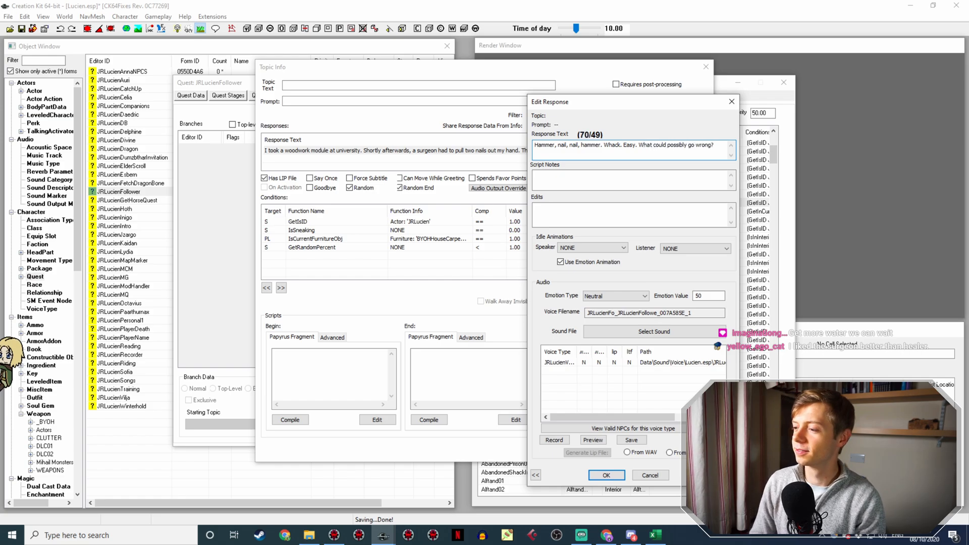
key(Return)
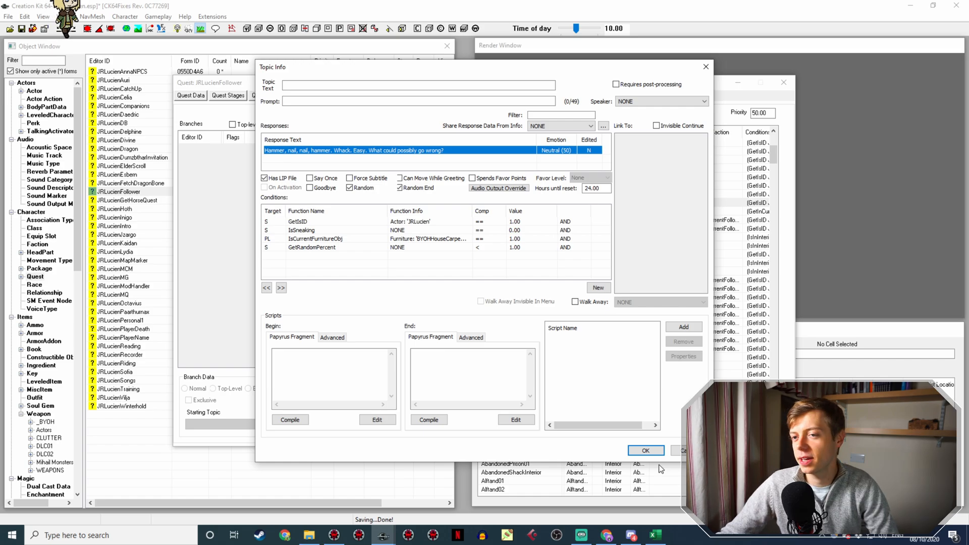
click(647, 451)
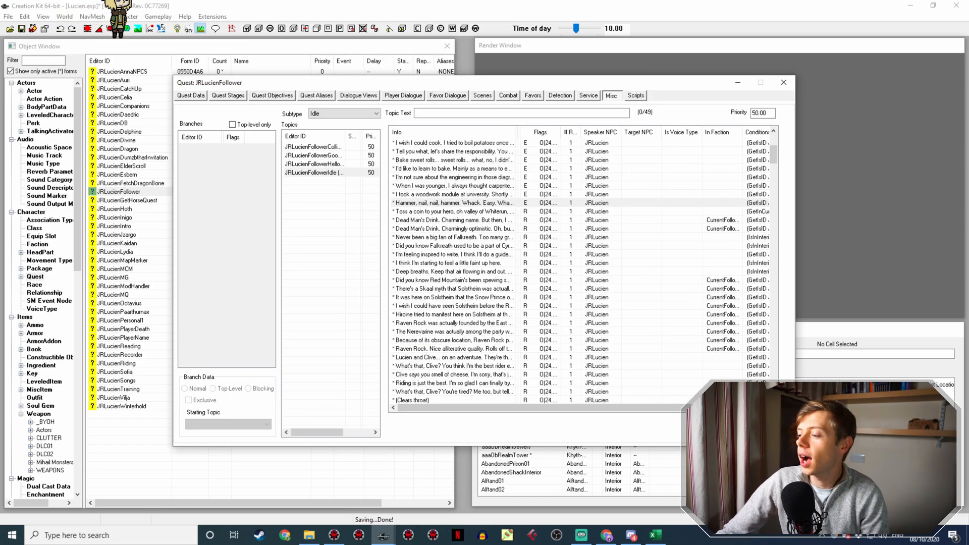
Close the quest, save the plugin, and reopen the JRLucienFollower quest at its Idle topic.
click(725, 430)
click(22, 29)
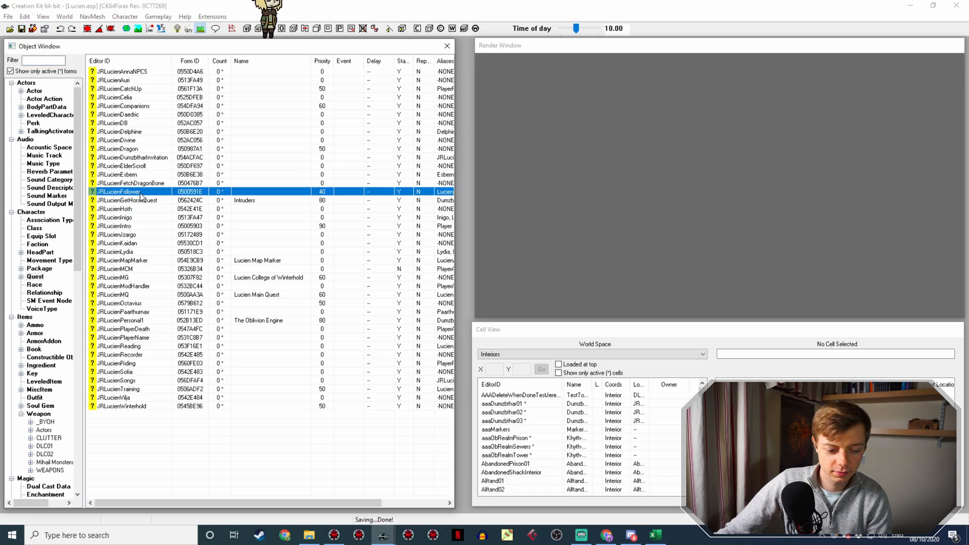
double_click(141, 194)
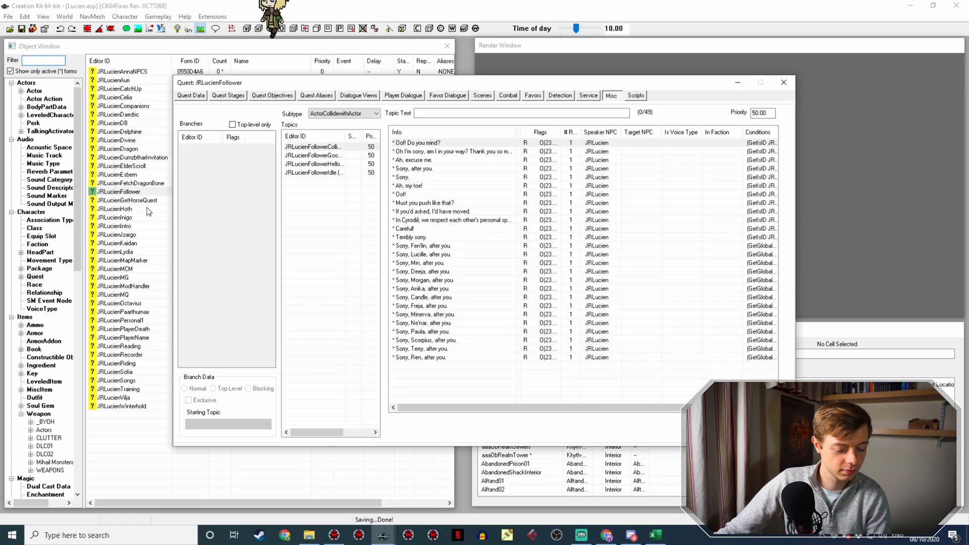
click(332, 172)
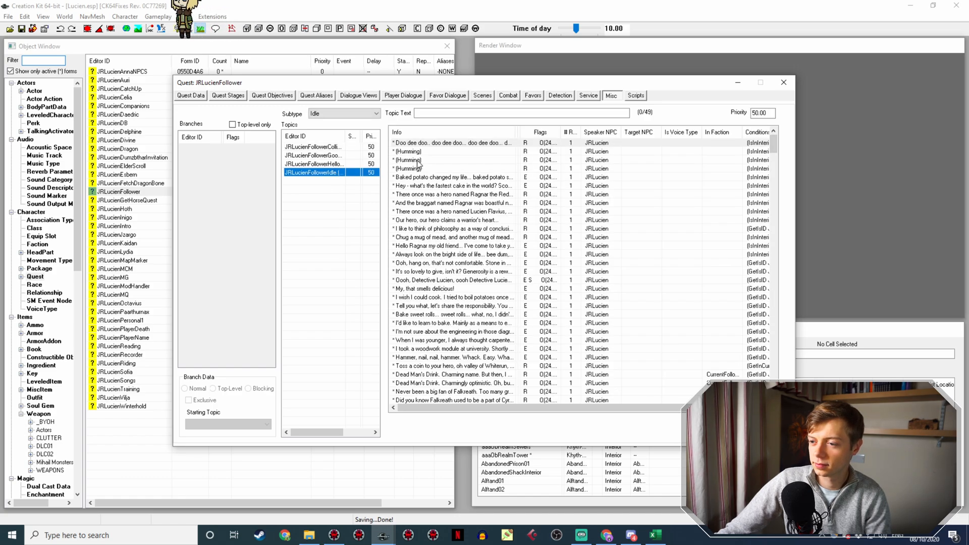
Duplicate the "Hammer, nail, nail, hammer" line in the Idle topic.
click(501, 359)
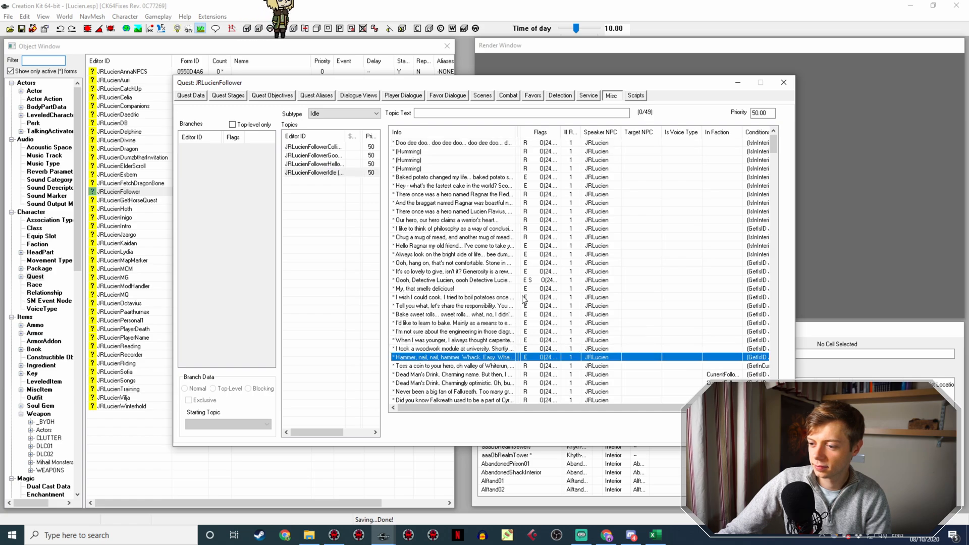
scroll(501, 353, down, 3)
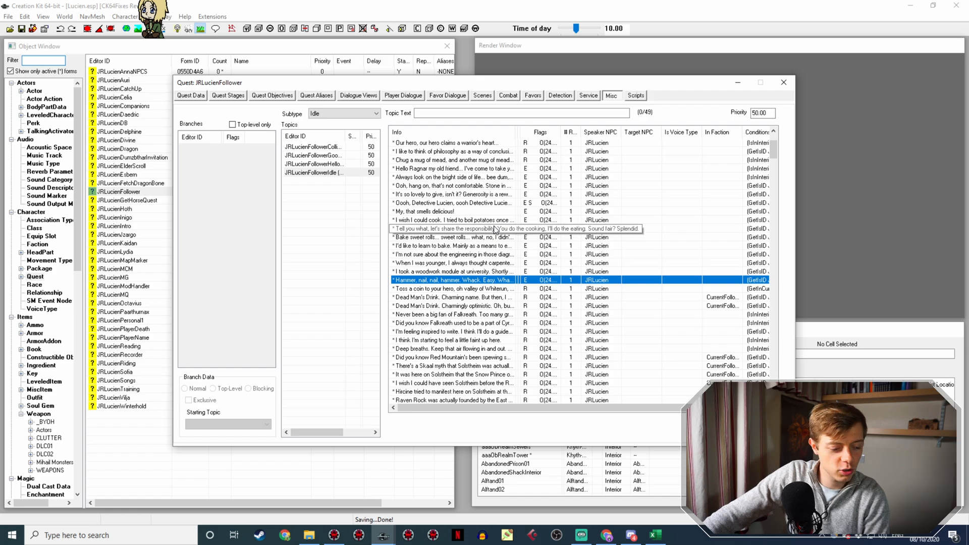
right_click(461, 284)
click(476, 300)
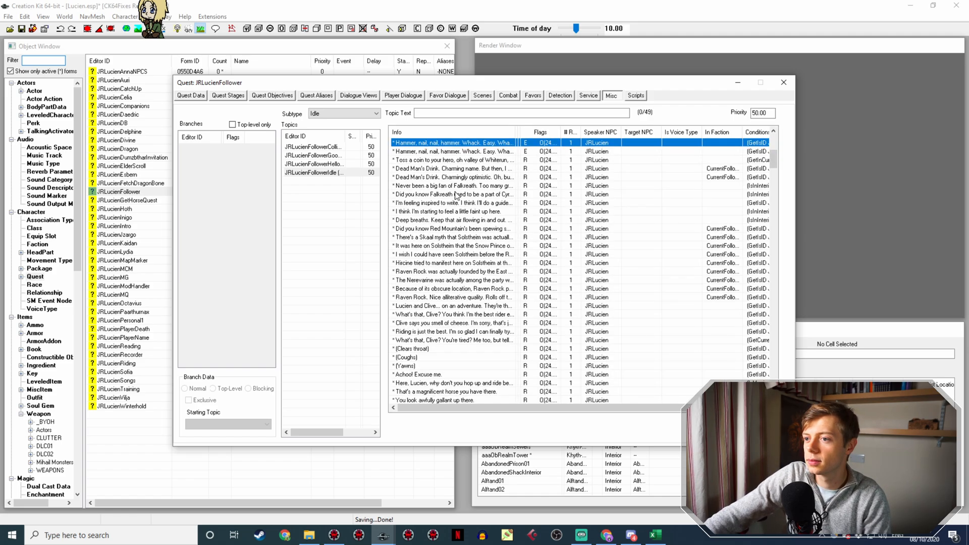
Set the furniture in the duplicated hammer line's IsCurrentFurnitureObj condition to CraftingAlchemyWorkbench.
double_click(467, 151)
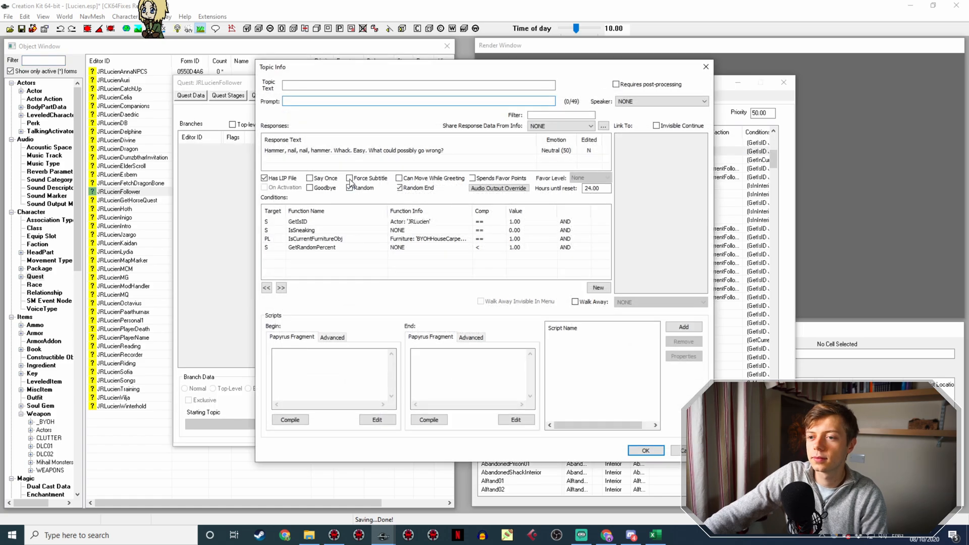
double_click(387, 239)
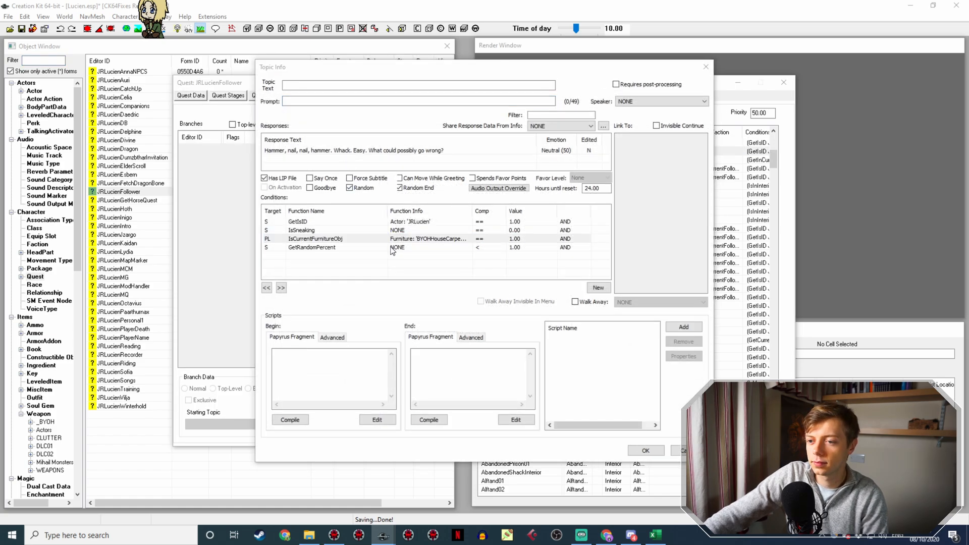
click(397, 277)
click(406, 310)
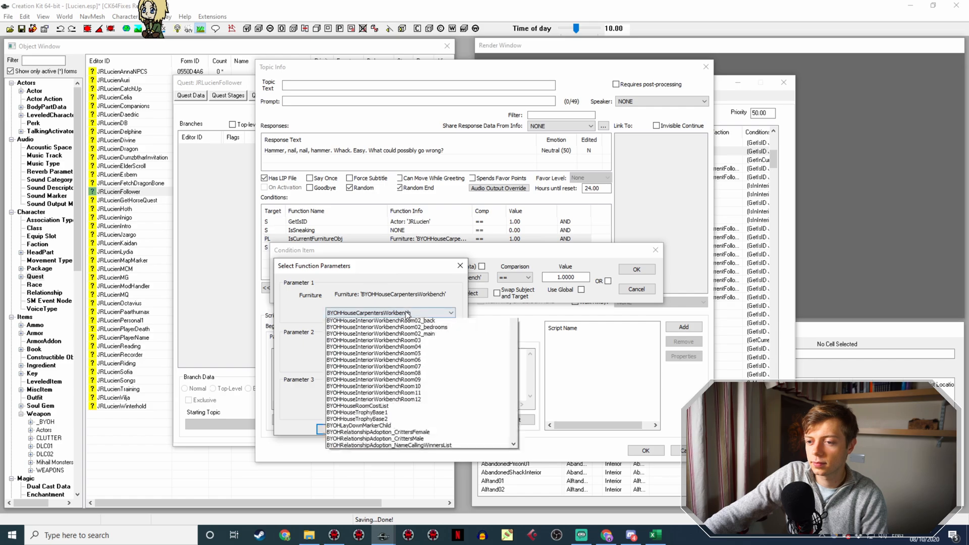
text(aaaLucCraftingBlacksmithAnvil)
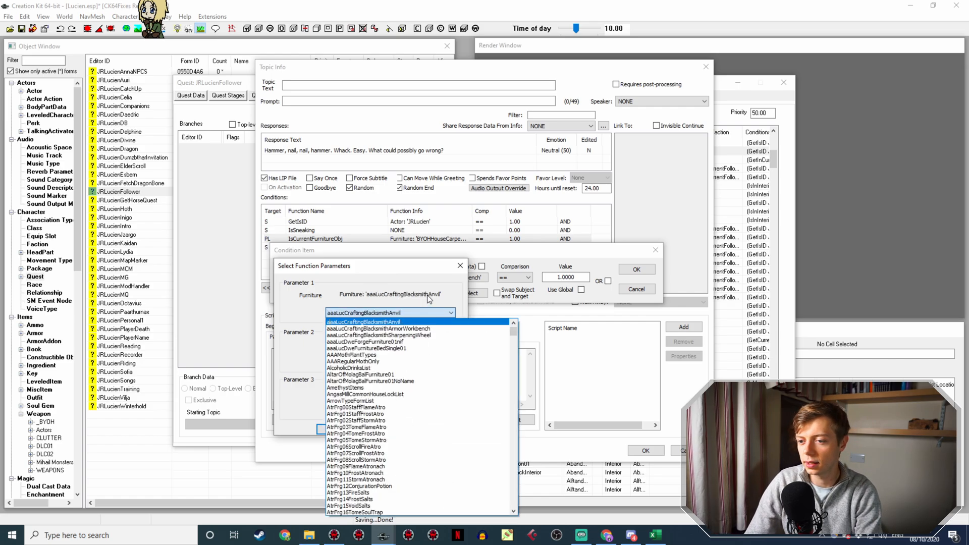
text(acra)
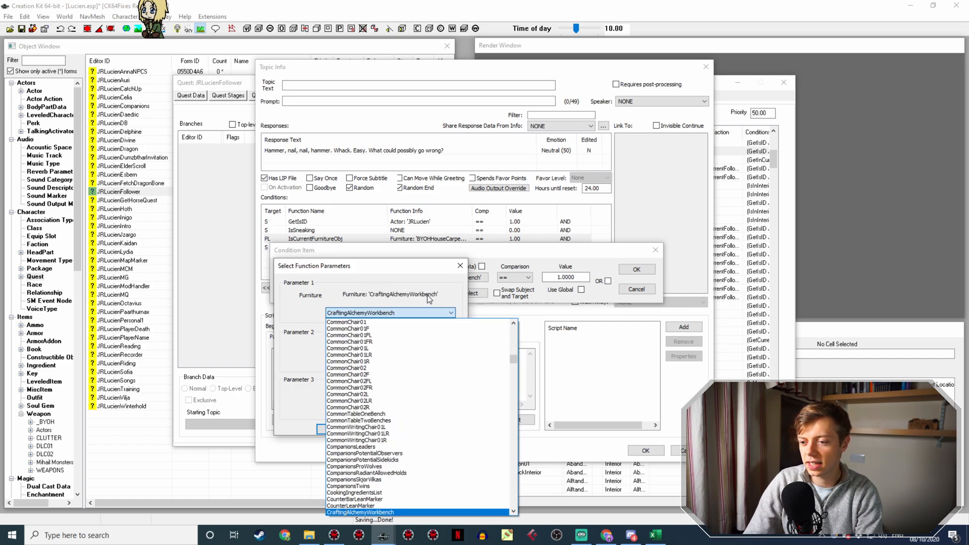
key(Return)
key(Return)
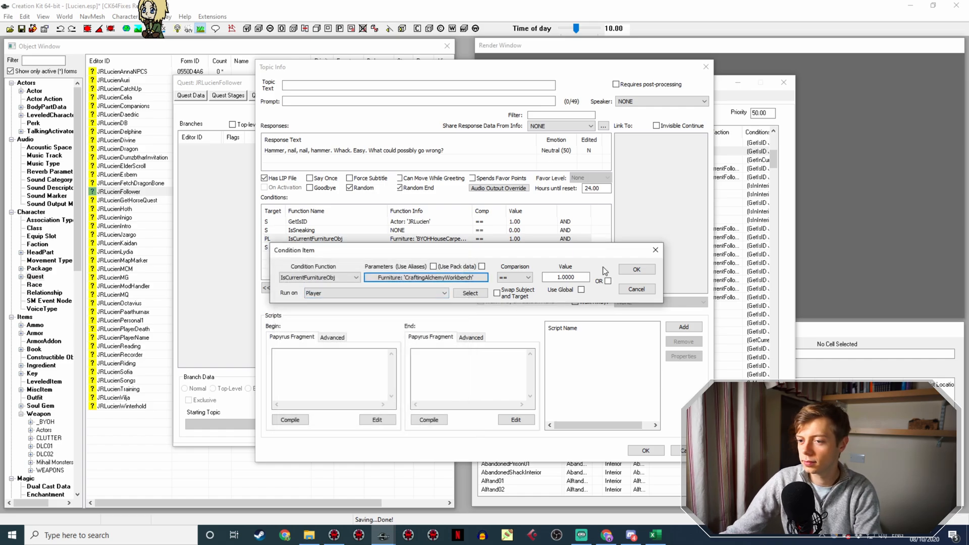
click(643, 272)
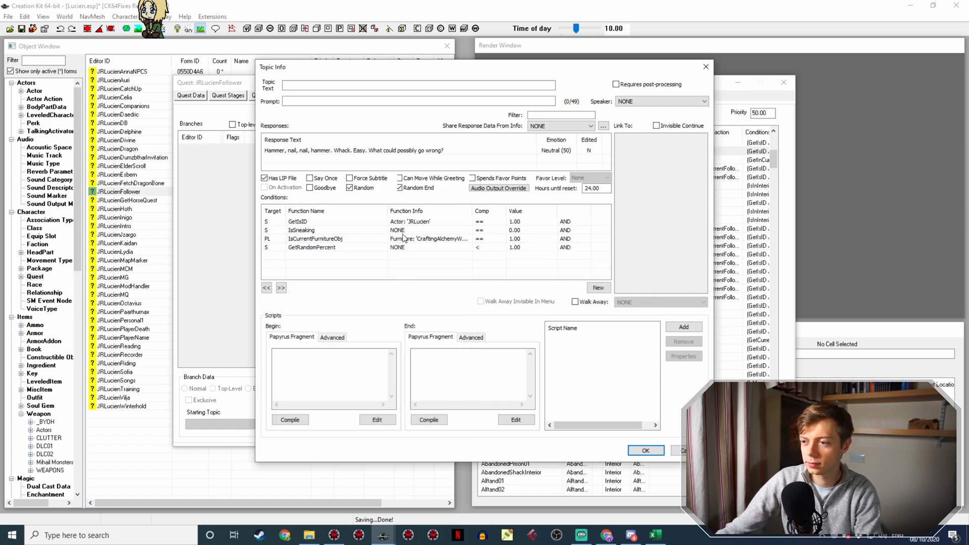
Change the duplicated line's response to "I've got some great ideas for potions... Idea one: a potion that gives you an extra arm. Handy, right?".
double_click(356, 151)
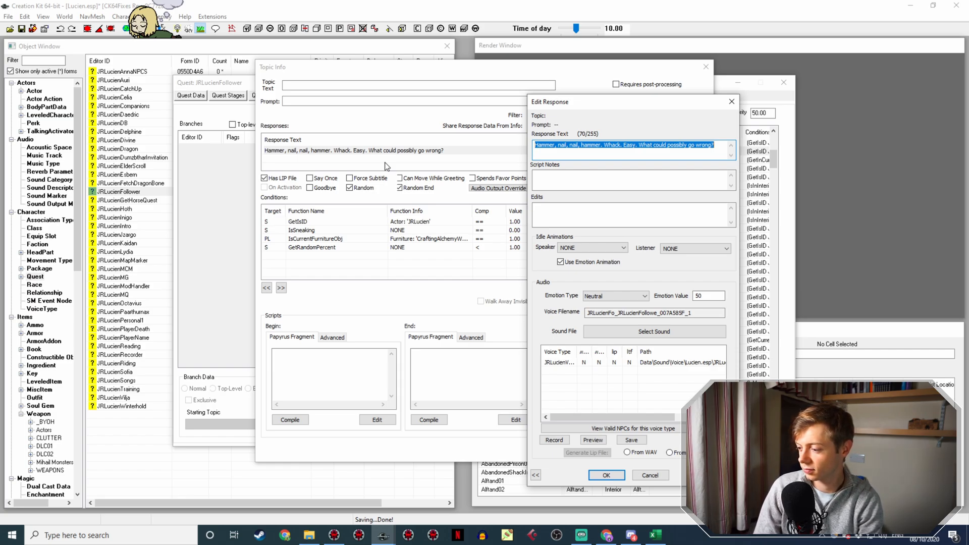
text(I')
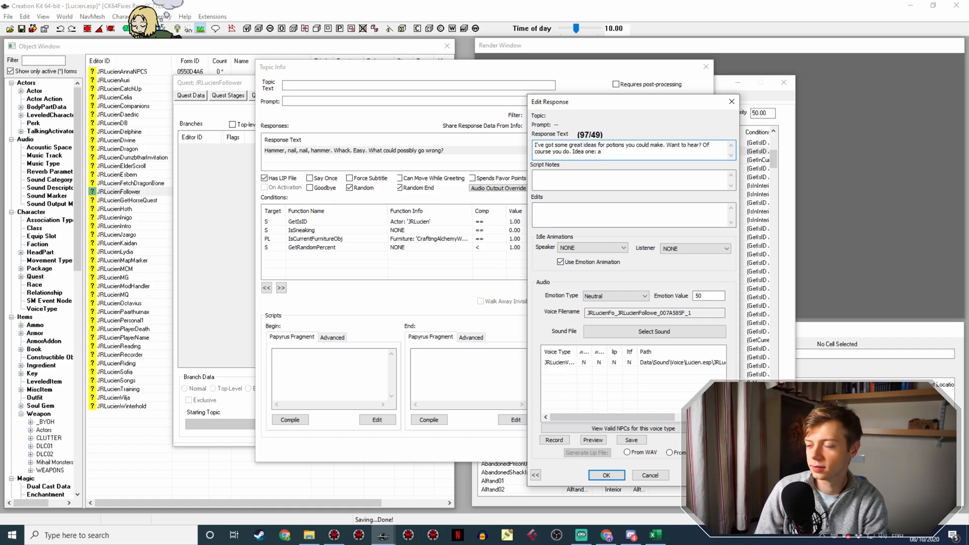
text(potion that gives you)
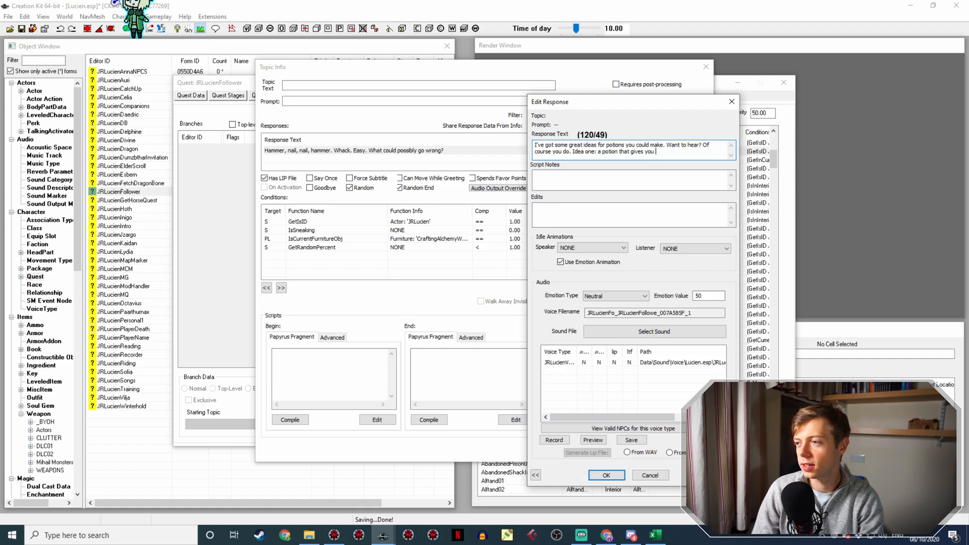
text(m.)
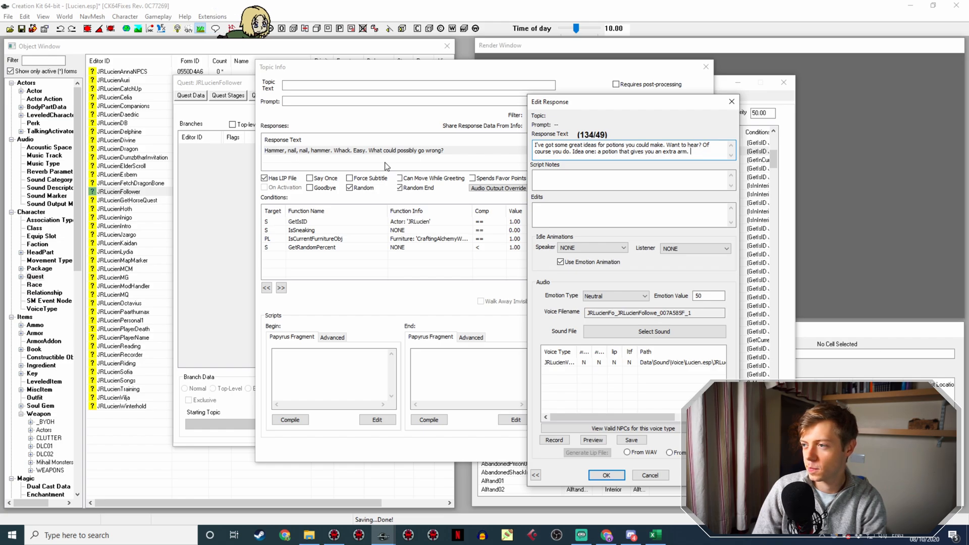
text(Handy, right?)
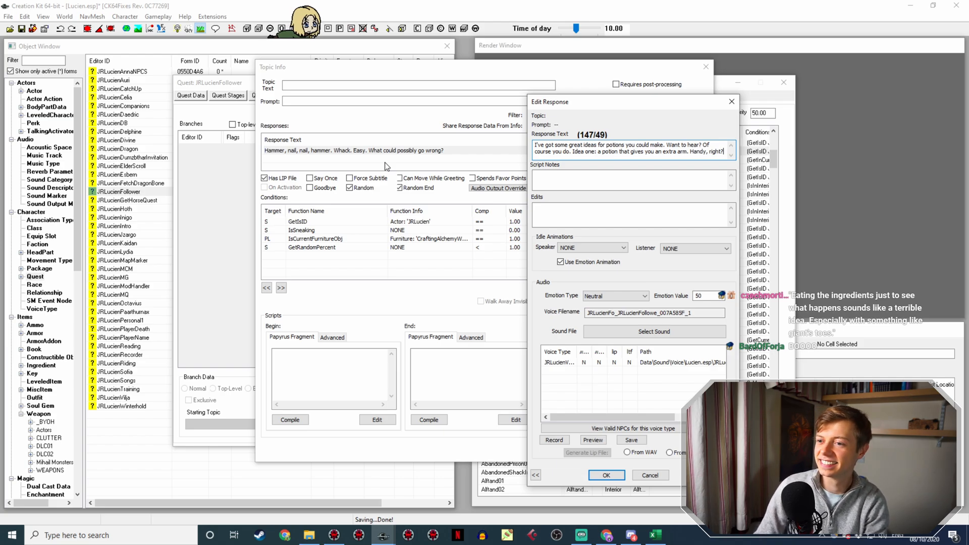
Set the potion response's emotion type to Happy, accept the line and save the plugin.
click(616, 296)
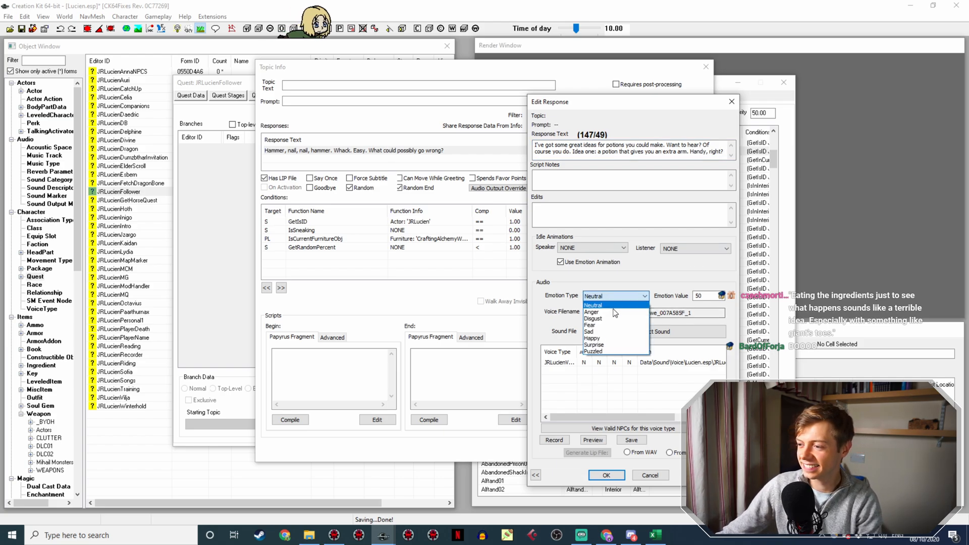
click(601, 338)
click(607, 474)
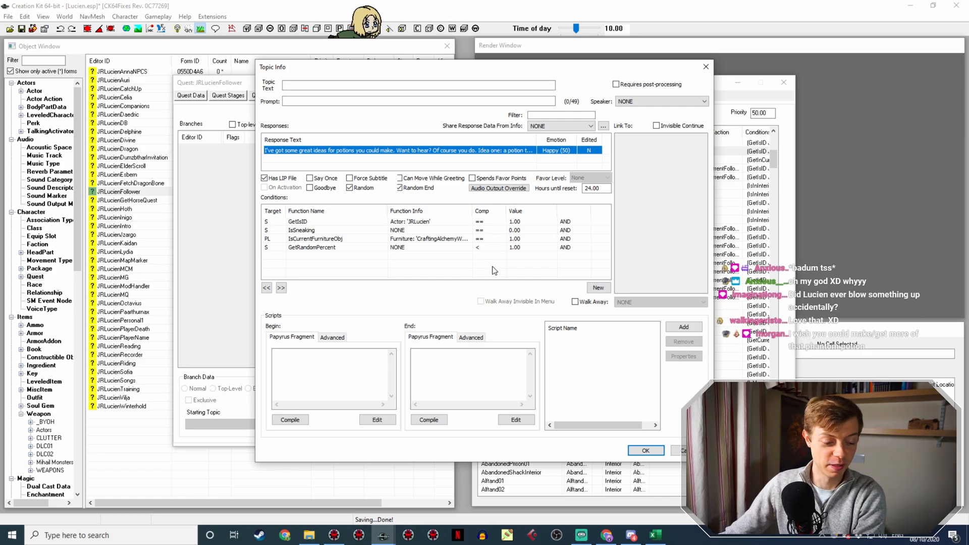
click(646, 451)
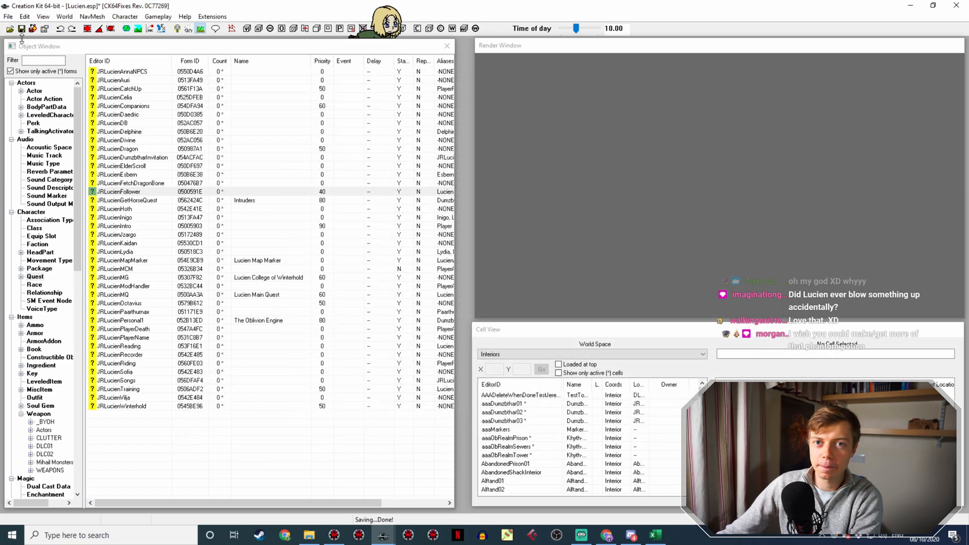
key(ctrl+s)
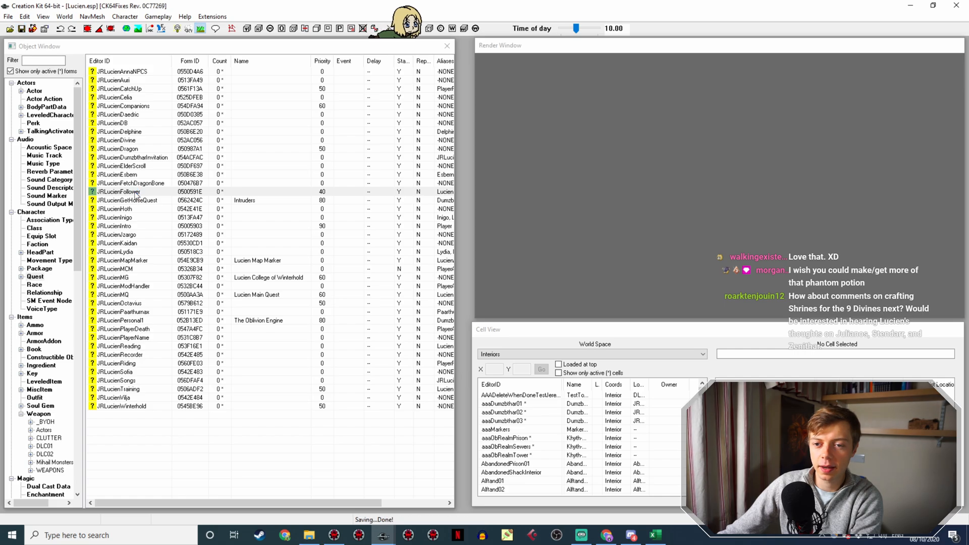
Create a new quest with the ID JRLucienPotionIdeas.
right_click(136, 425)
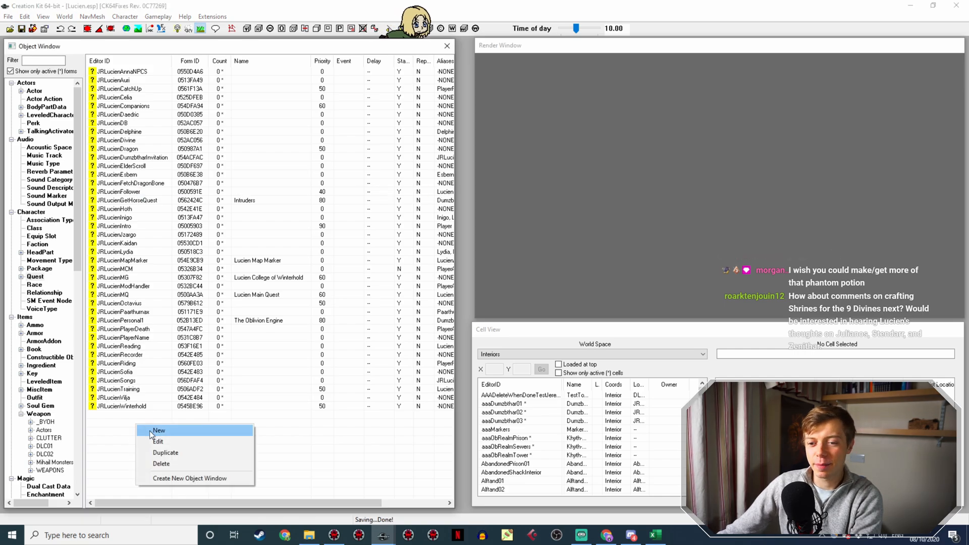
click(149, 431)
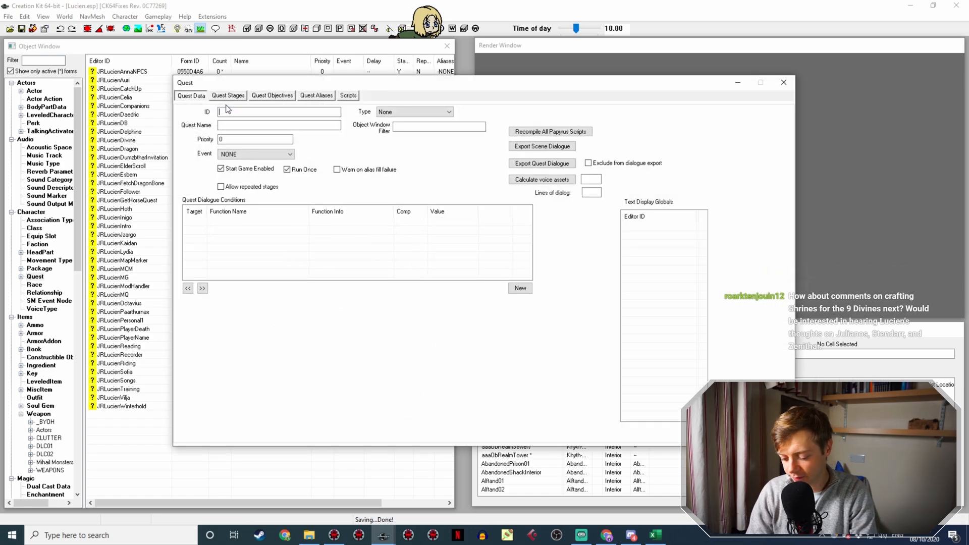
text(JRLu)
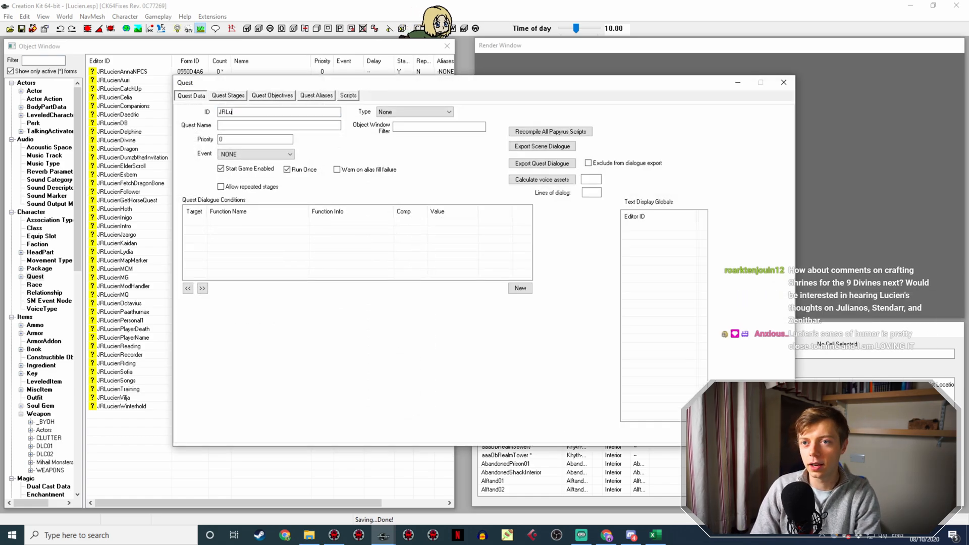
text(cienPotionIdeas)
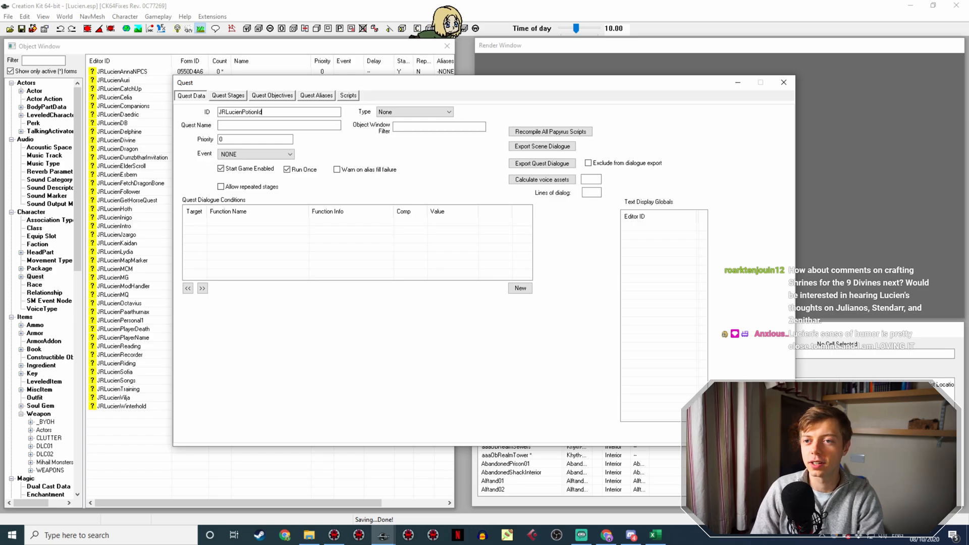
Add stages 0 and 10 to the new quest and accept it.
click(228, 96)
right_click(220, 140)
click(230, 146)
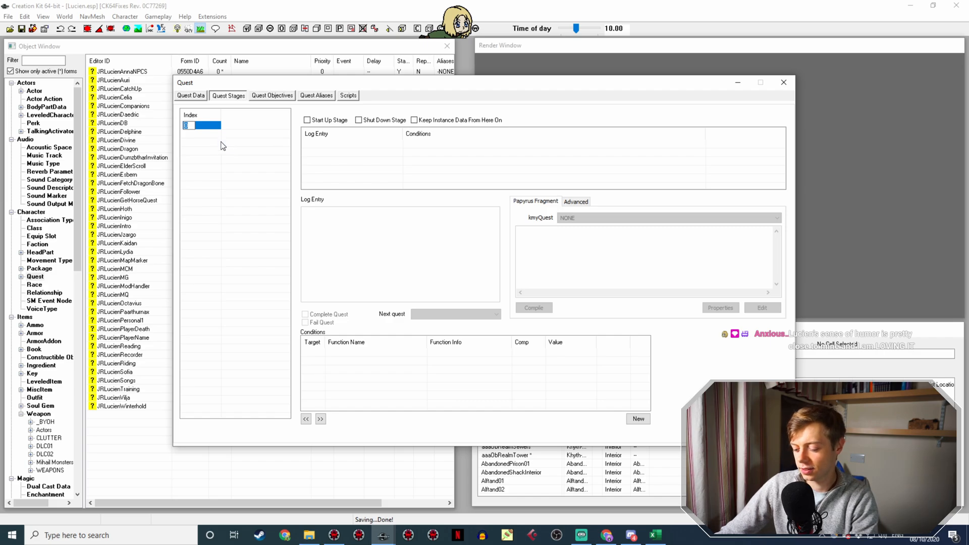
key(Return)
right_click(208, 135)
click(212, 141)
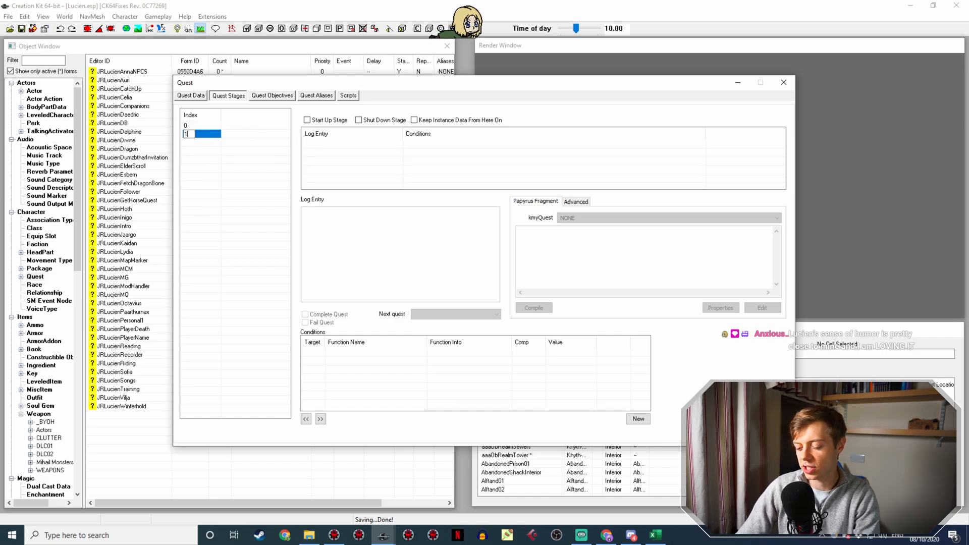
key(Return)
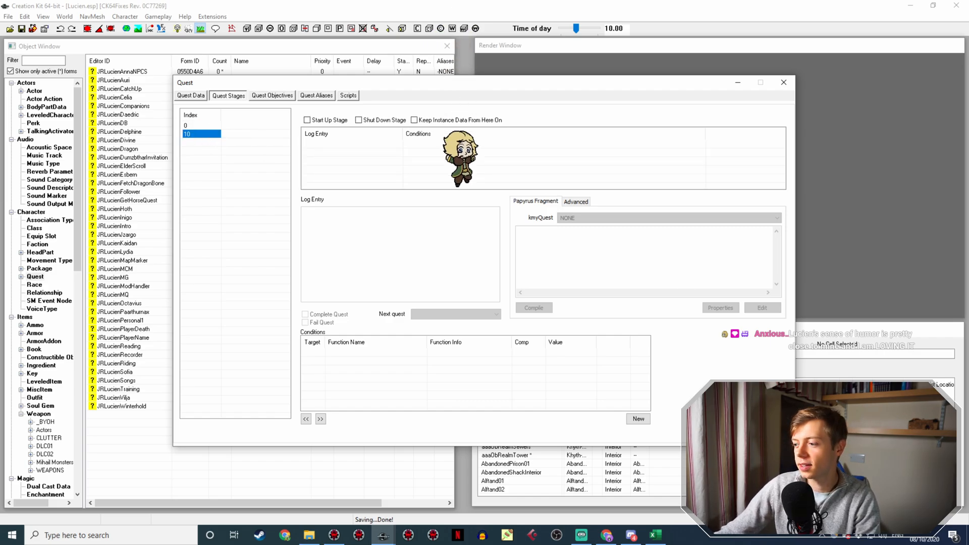
click(727, 433)
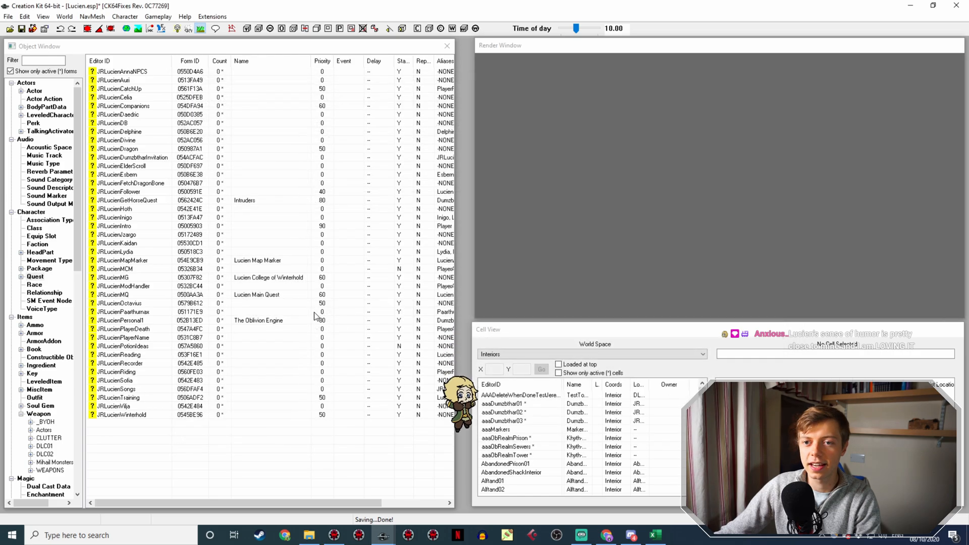
Reopen the potion ideas line in JRLucienFollower's Idle topic and set its GetRandomPercent condition value to 50.
double_click(126, 192)
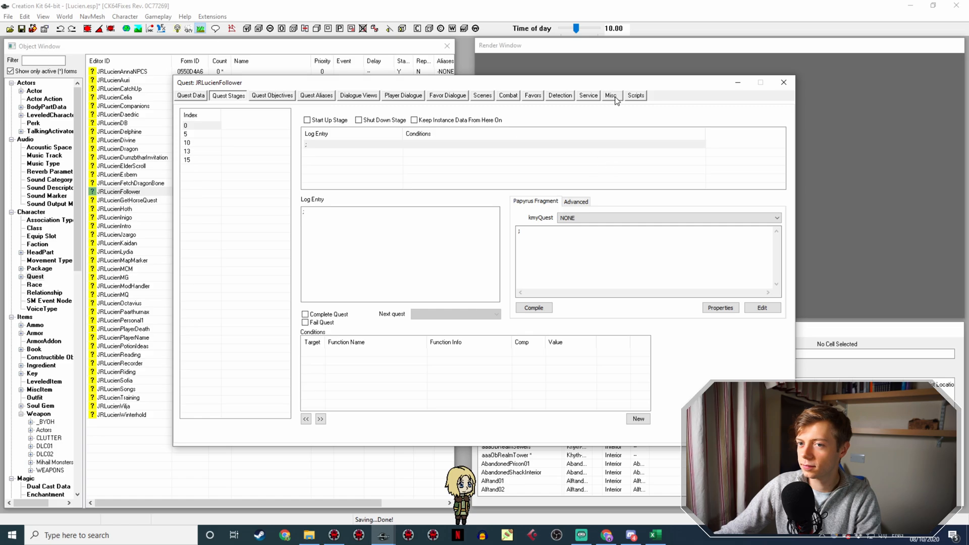
click(612, 96)
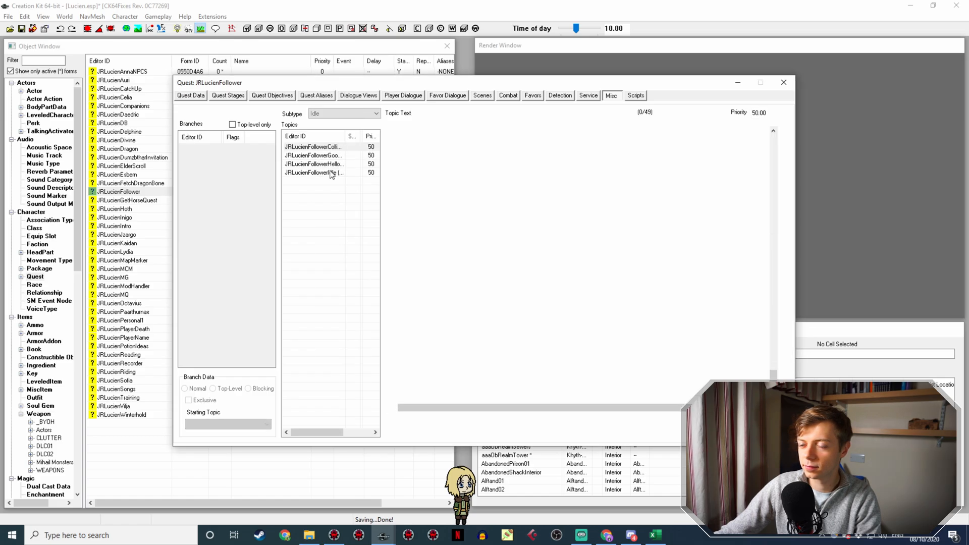
click(331, 173)
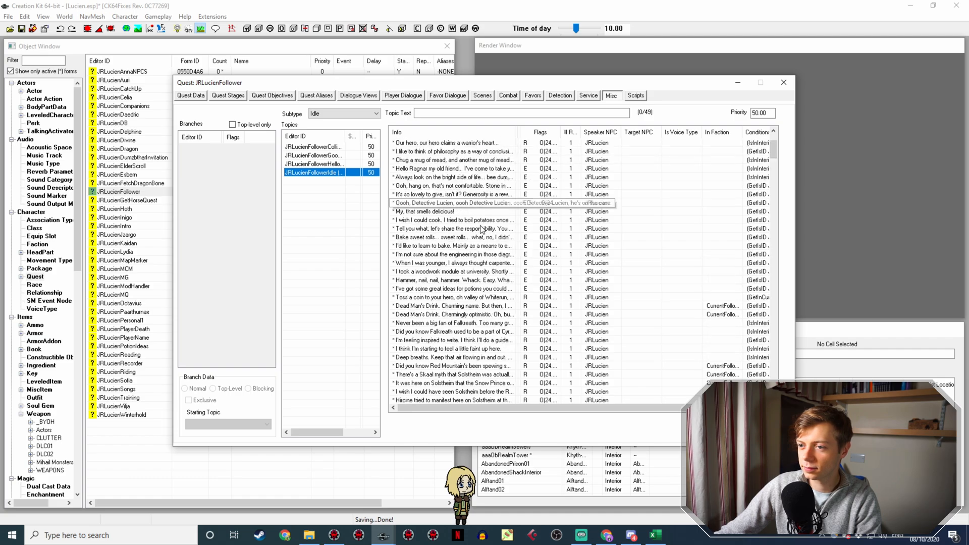
double_click(483, 288)
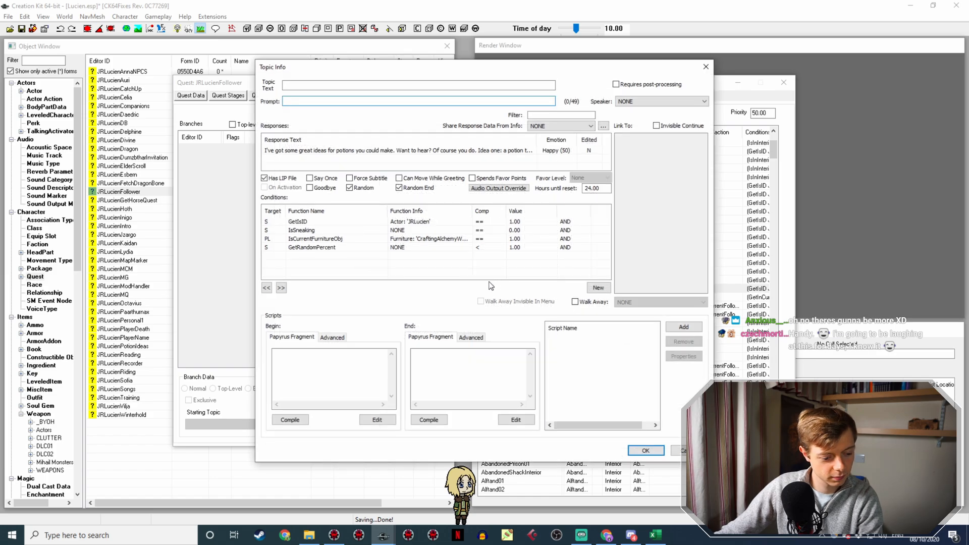
double_click(457, 248)
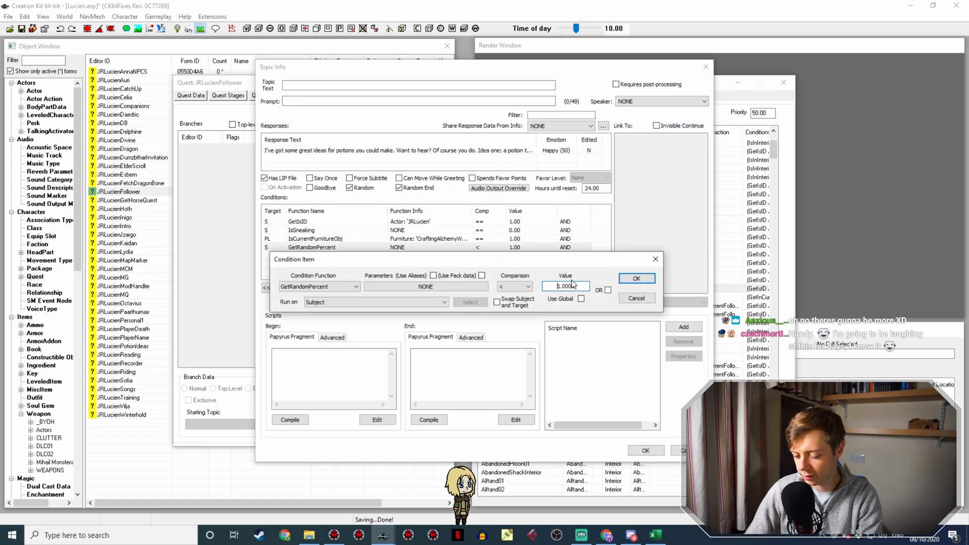
text(50)
key(Return)
click(439, 372)
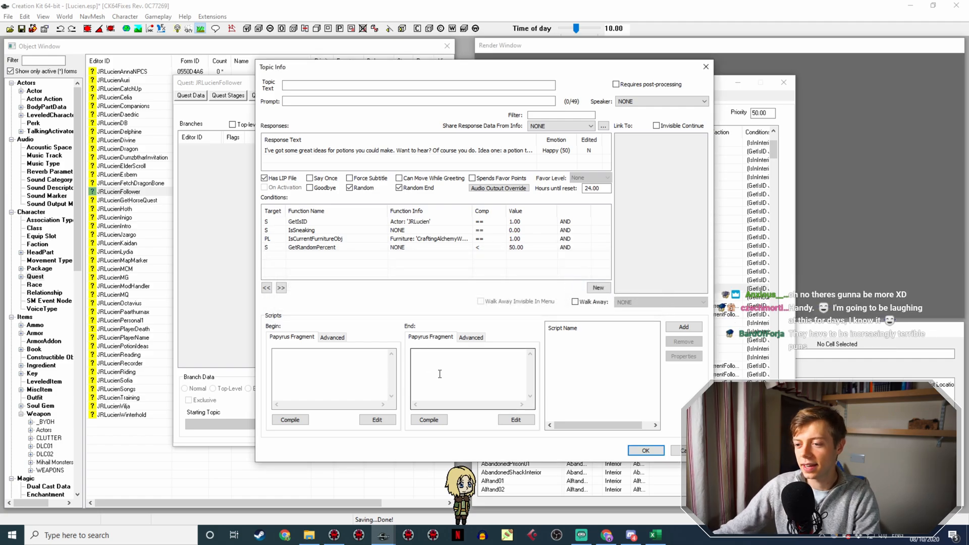
Start a new GetStage condition on the potion ideas line, using the quest JRLucienPotionIdeas as its parameter.
right_click(351, 267)
click(364, 272)
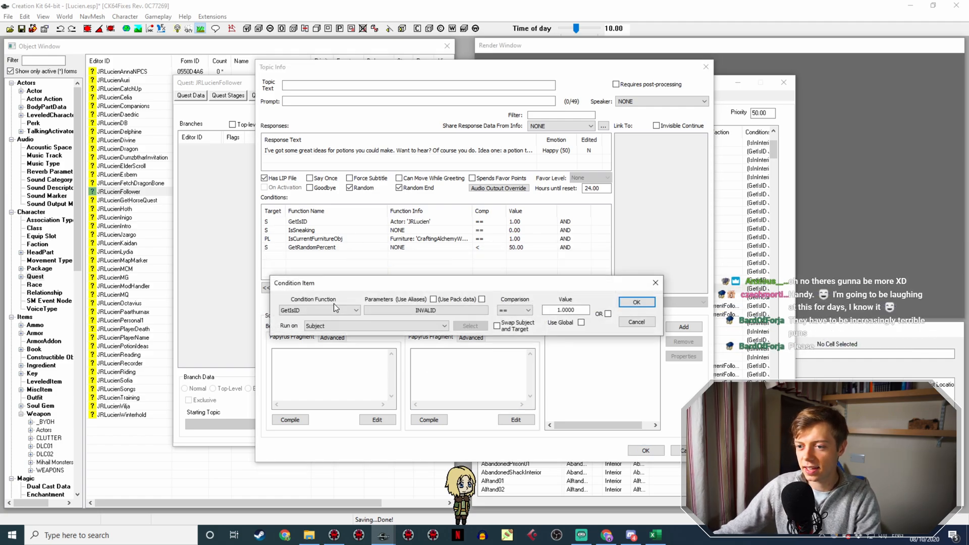
click(334, 310)
text(st)
click(394, 311)
click(394, 312)
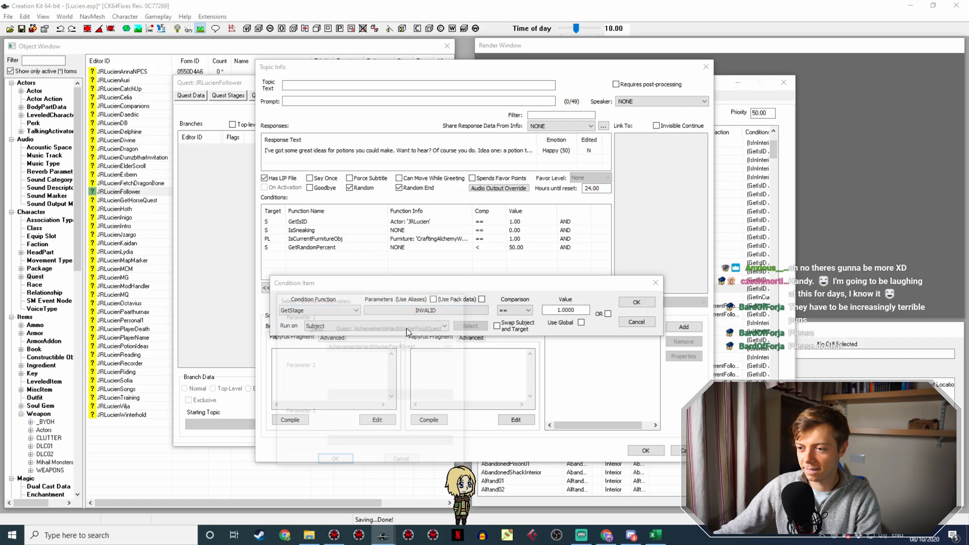
click(397, 346)
text(jrlucienpo)
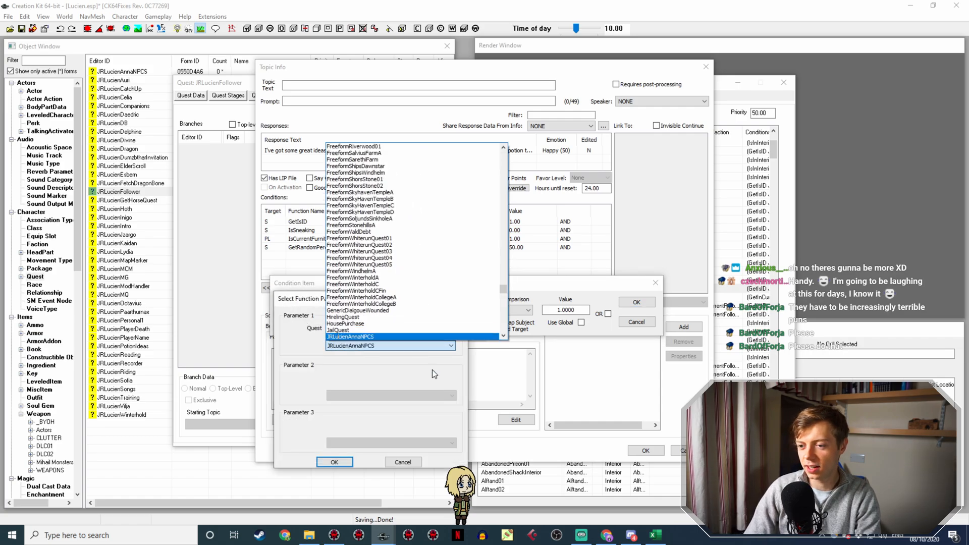
key(Return)
key(Return)
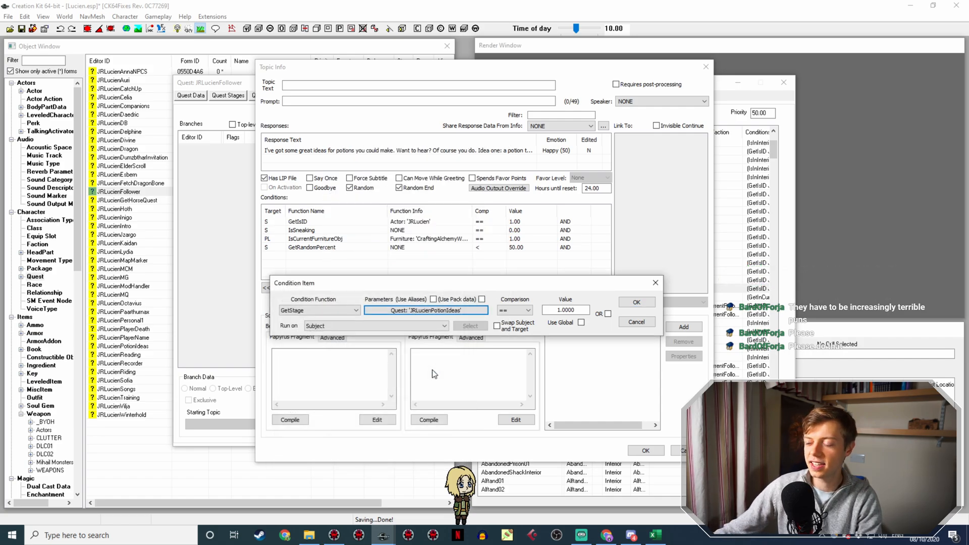
Make the GetStage condition require a stage less than 10 and place it directly below GetIsID.
click(516, 311)
click(512, 346)
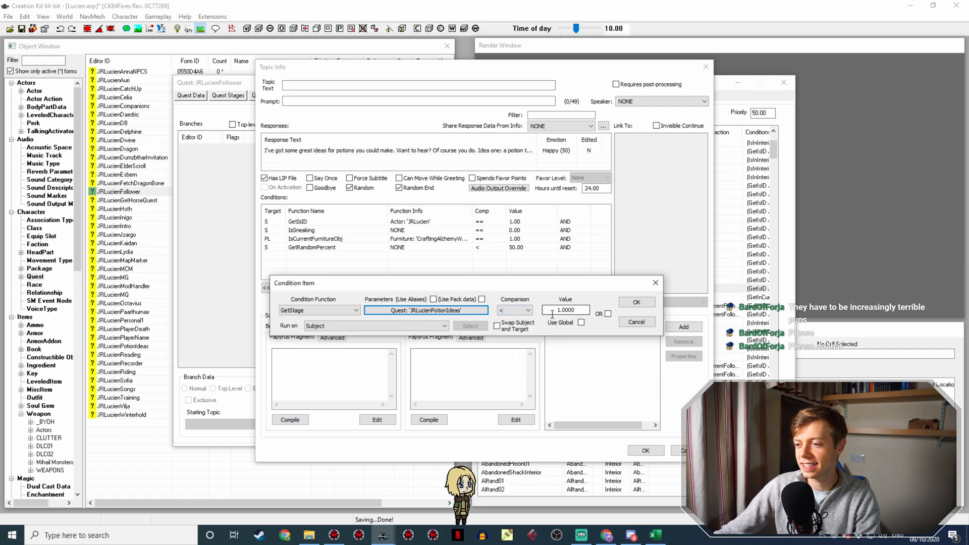
click(560, 312)
text(0)
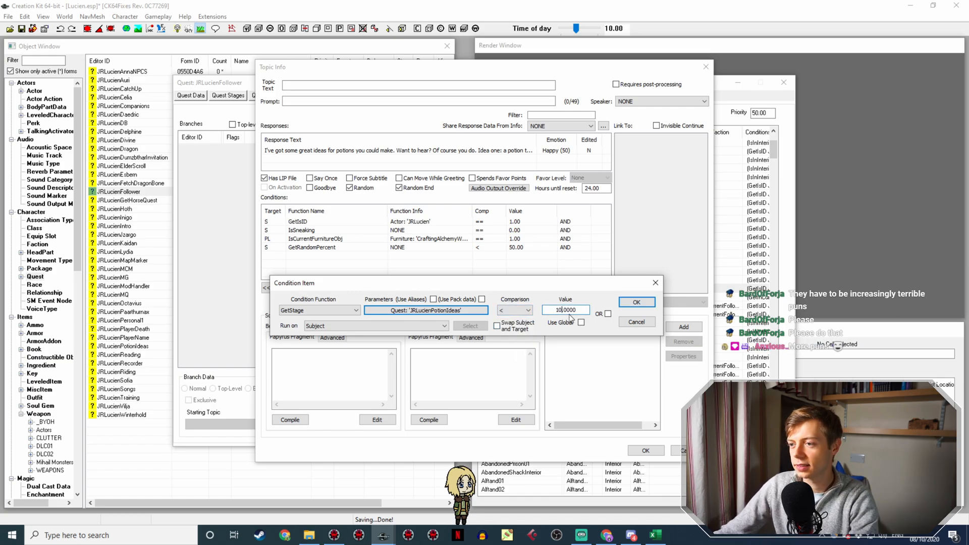
key(Return)
drag(368, 223, 385, 233)
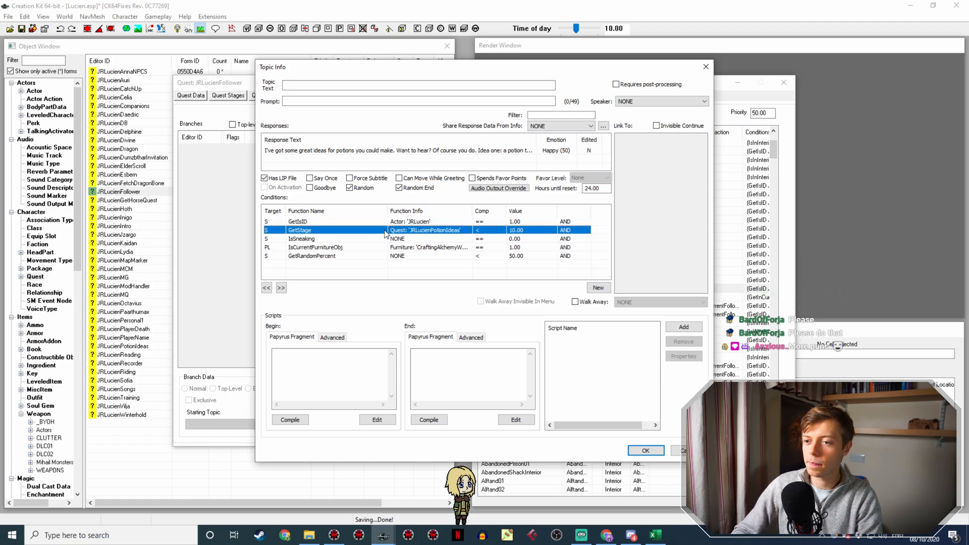
Add a placeholder ";" as the line's End Papyrus fragment, compile it and accept the line.
click(430, 369)
text(S)
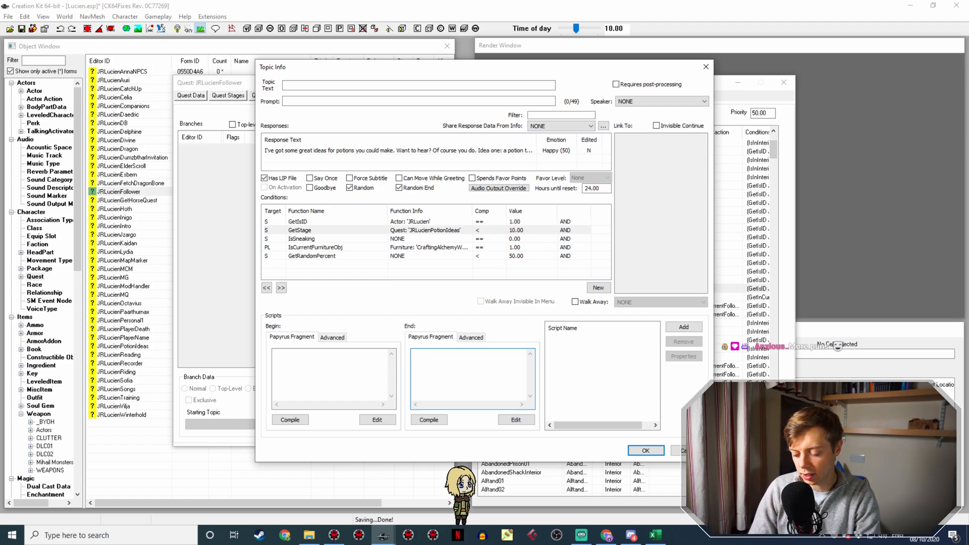
text(;)
click(435, 422)
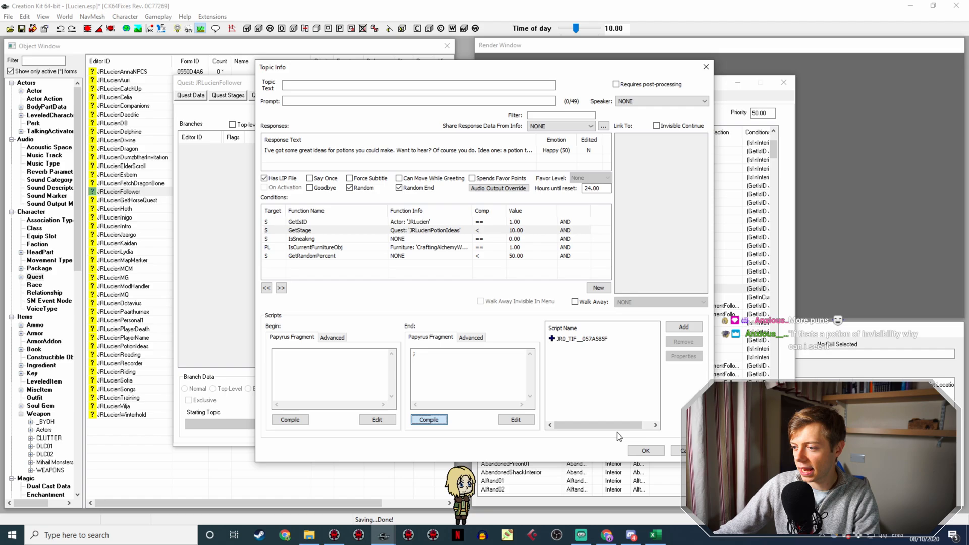
click(645, 451)
Reopen the potion ideas line and select its attached fragment script.
click(484, 290)
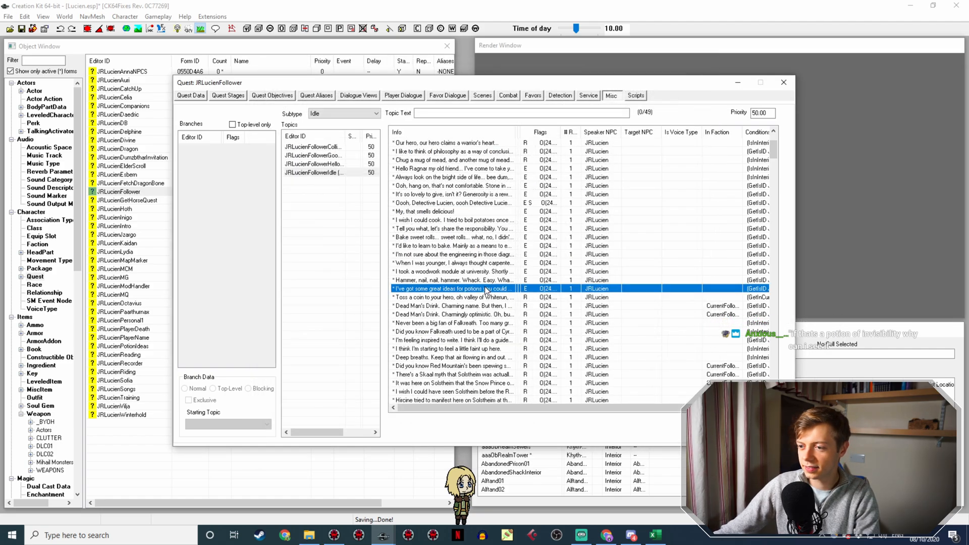
click(578, 337)
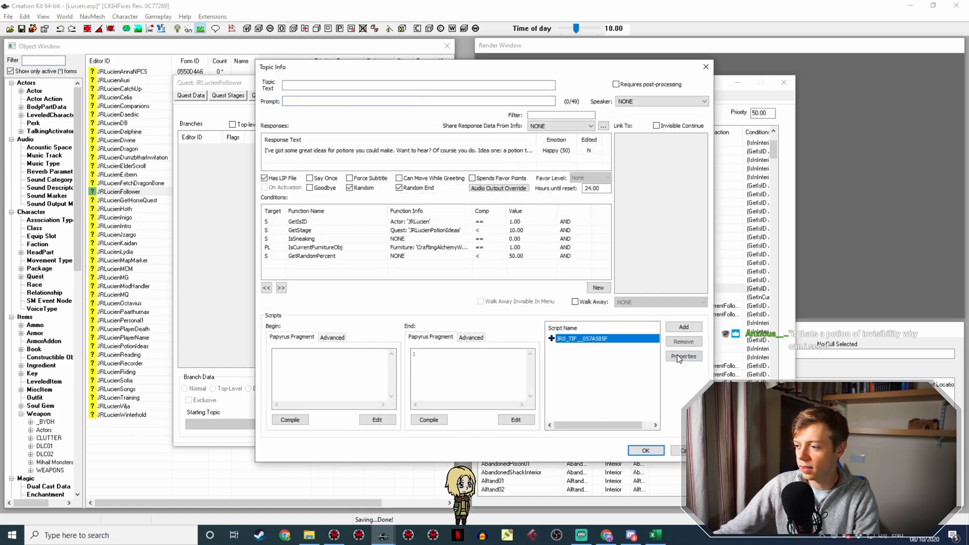
Add a Quest property named JRLucienPotionIdeas to the topic info's attached script.
click(677, 355)
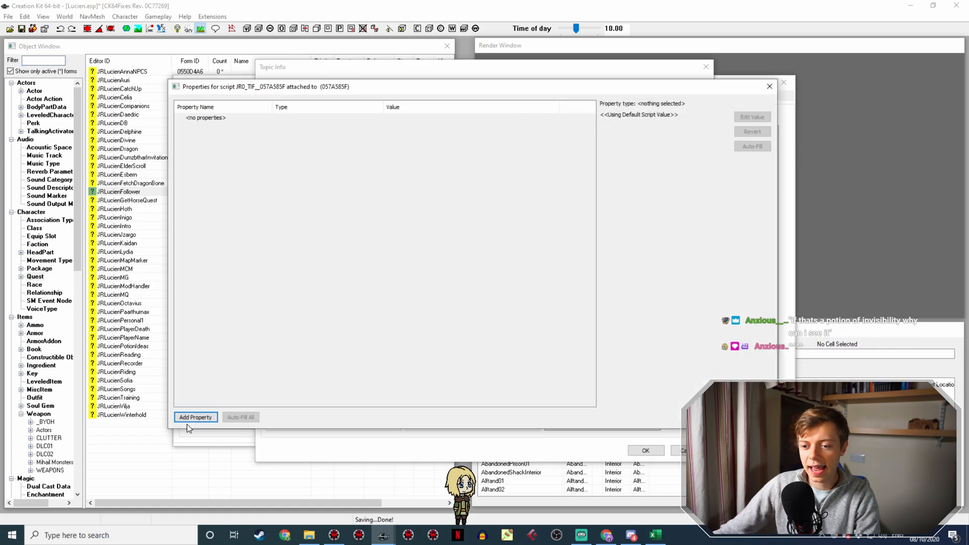
click(188, 419)
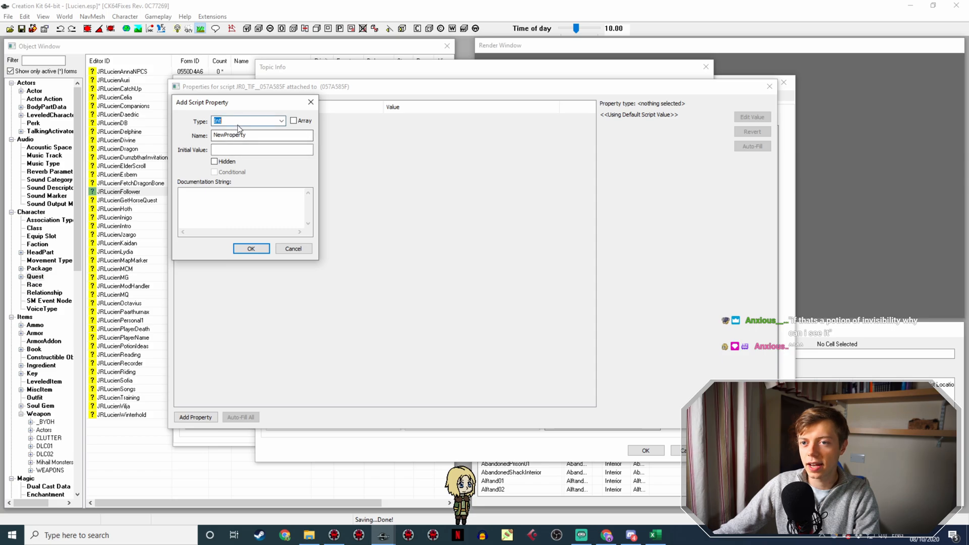
key(BackSpace)
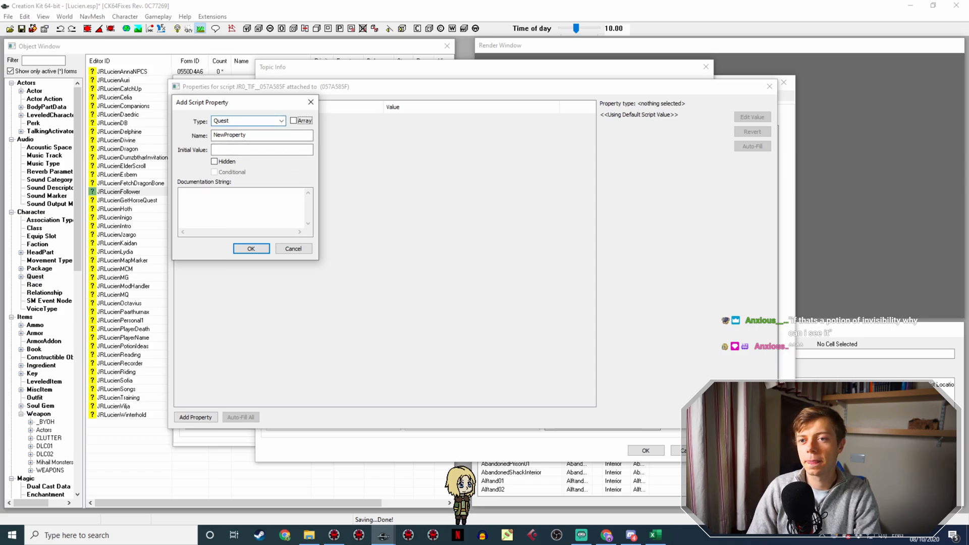
key(Tab)
text(JRL)
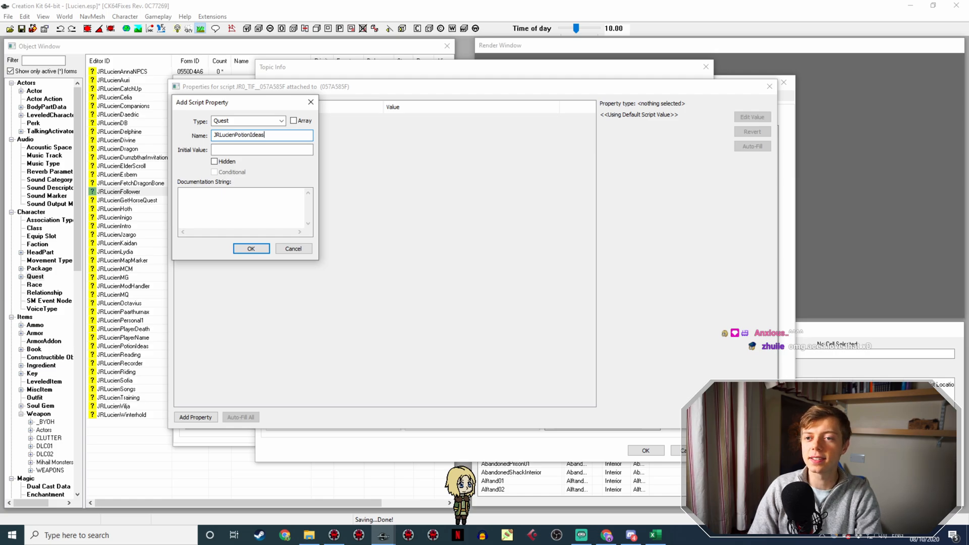
key(Return)
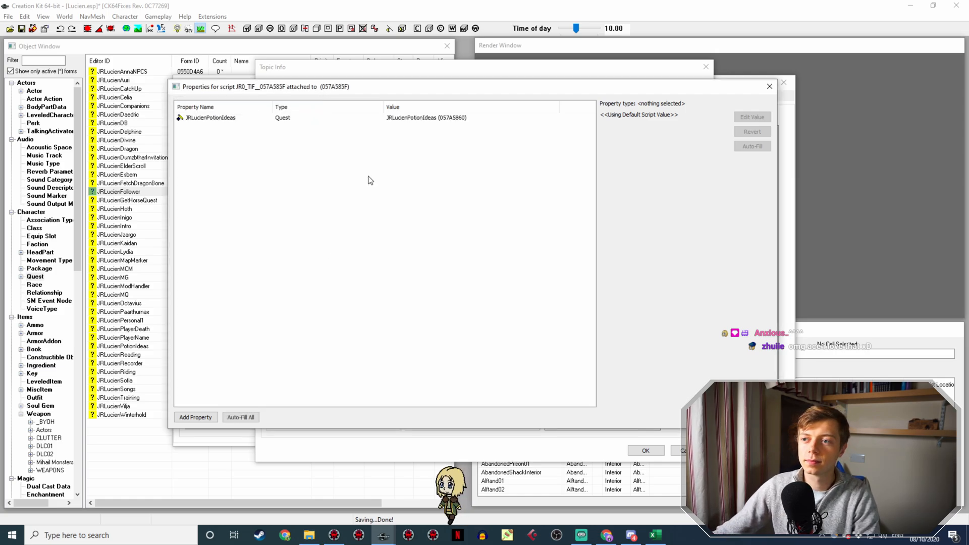
key(Return)
Replace the End Papyrus fragment with JRLucienPotionIdeas.SetStage(10), compile it and save the topic info.
click(519, 373)
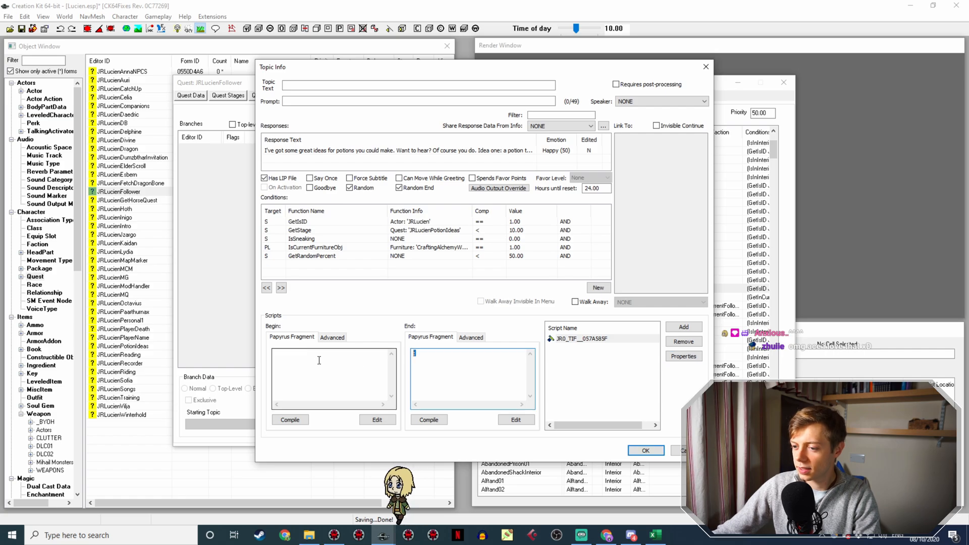
key(BackSpace)
text(JRLuc)
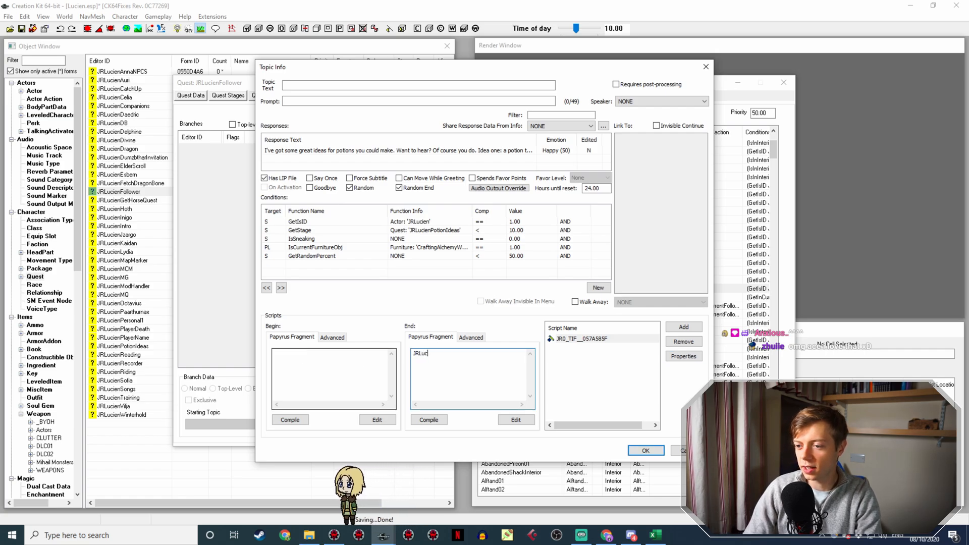
text(ienPotionIdeas)
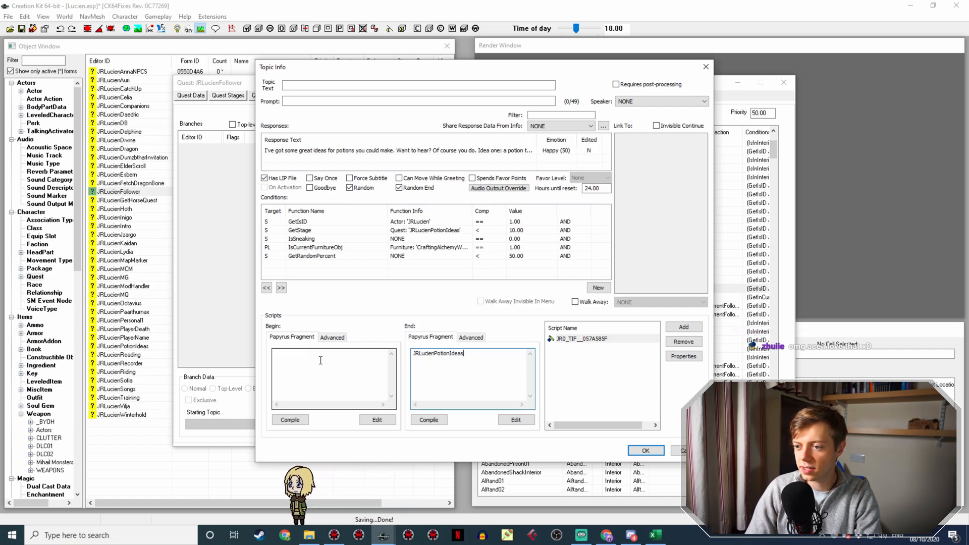
text(.SetStage(10))
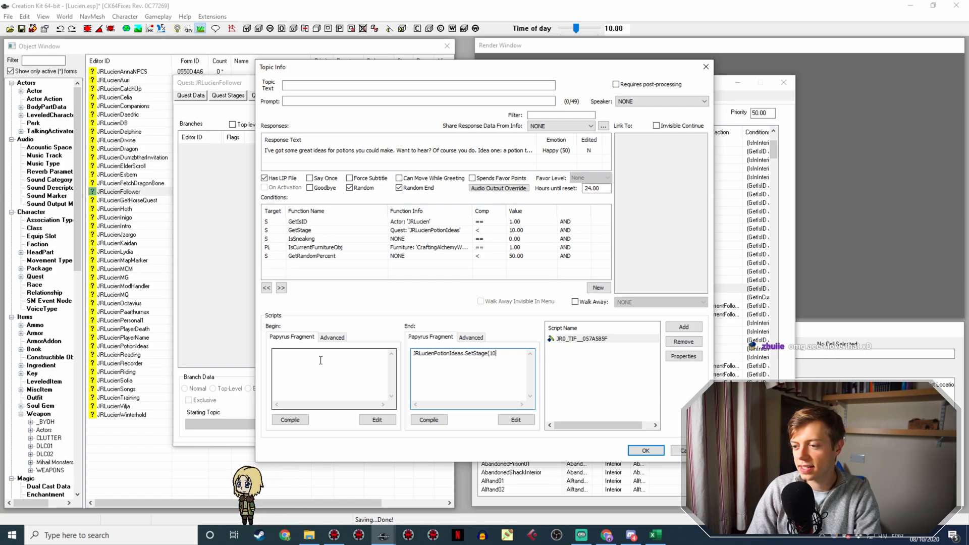
click(429, 420)
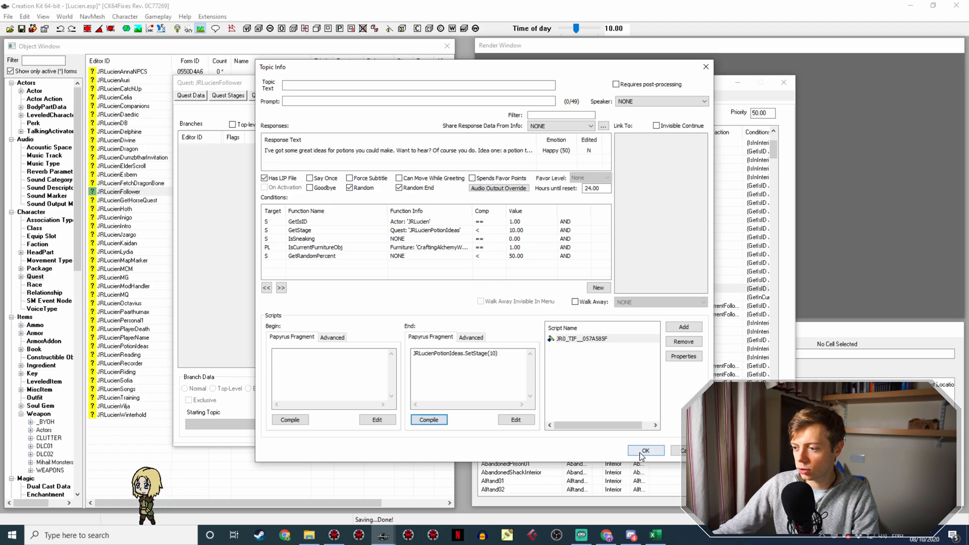
click(640, 453)
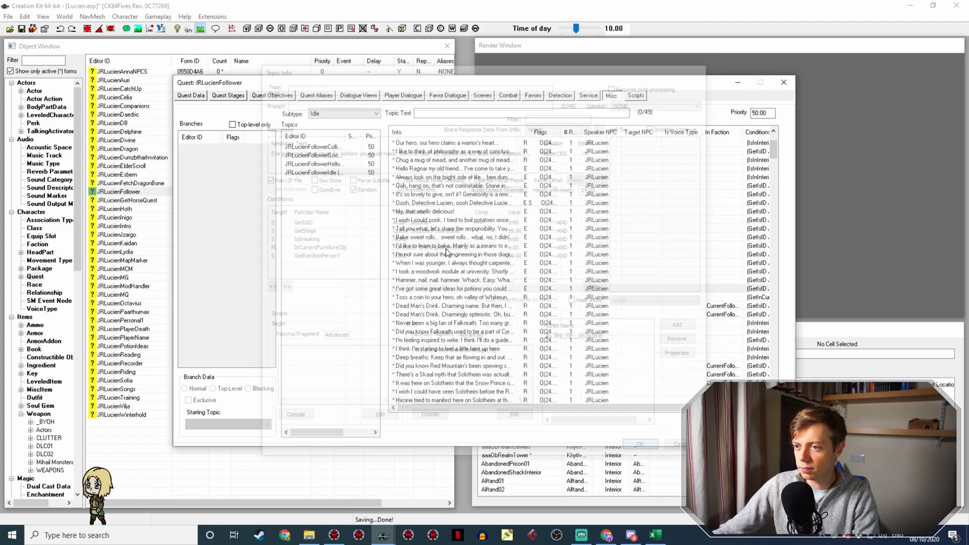
Duplicate the idle line beginning "I've got some great ideas for potions you could".
right_click(486, 289)
click(514, 308)
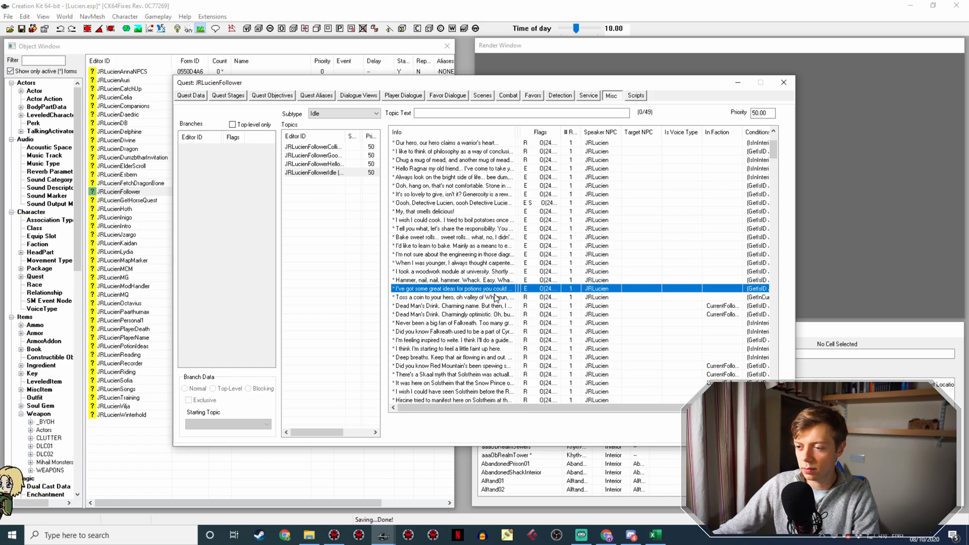
key(ctrl+v)
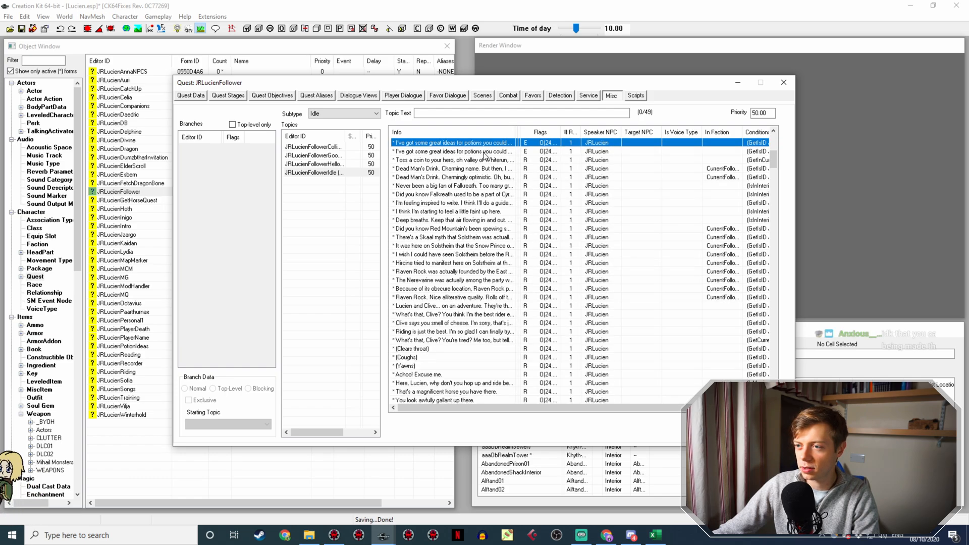
In the duplicated potion line, clear and compile the End fragment, and remove its attached script.
double_click(474, 151)
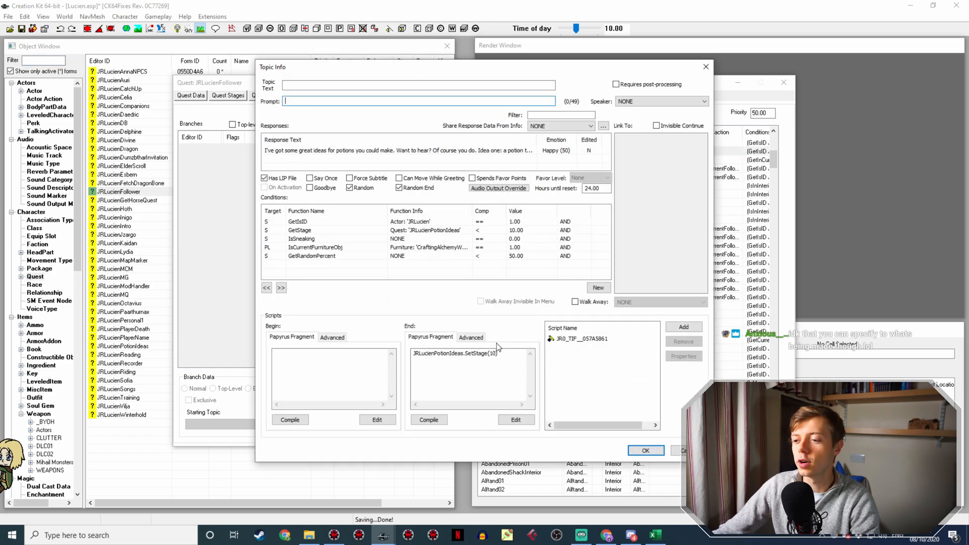
drag(497, 355, 348, 398)
key(BackSpace)
click(423, 422)
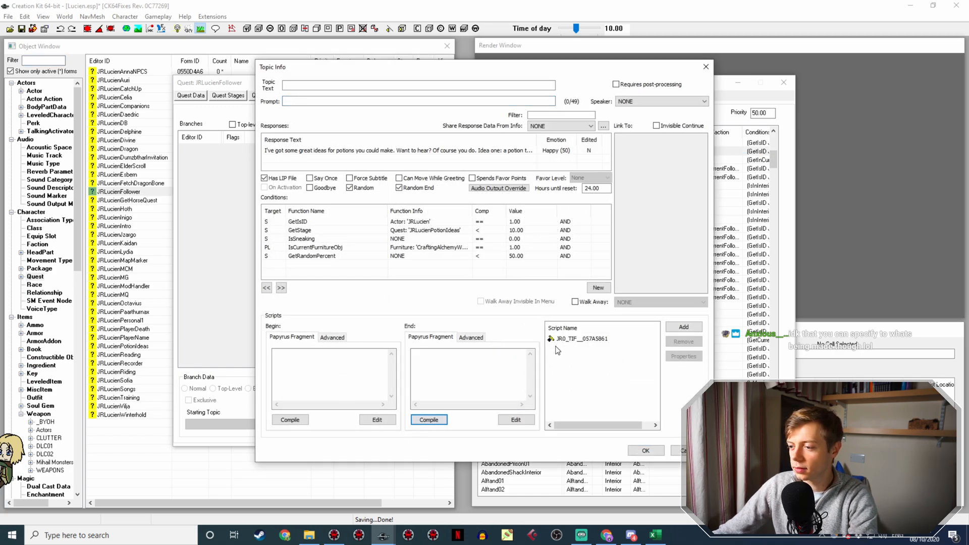
click(644, 340)
click(683, 342)
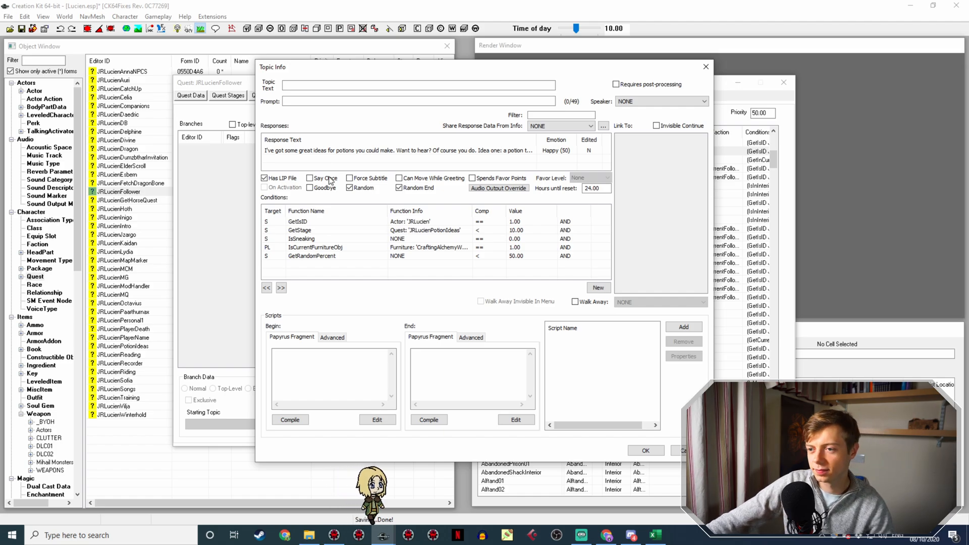
Set the comparison of the GetStage condition for JRLucienPotionIdeas to >=.
double_click(447, 231)
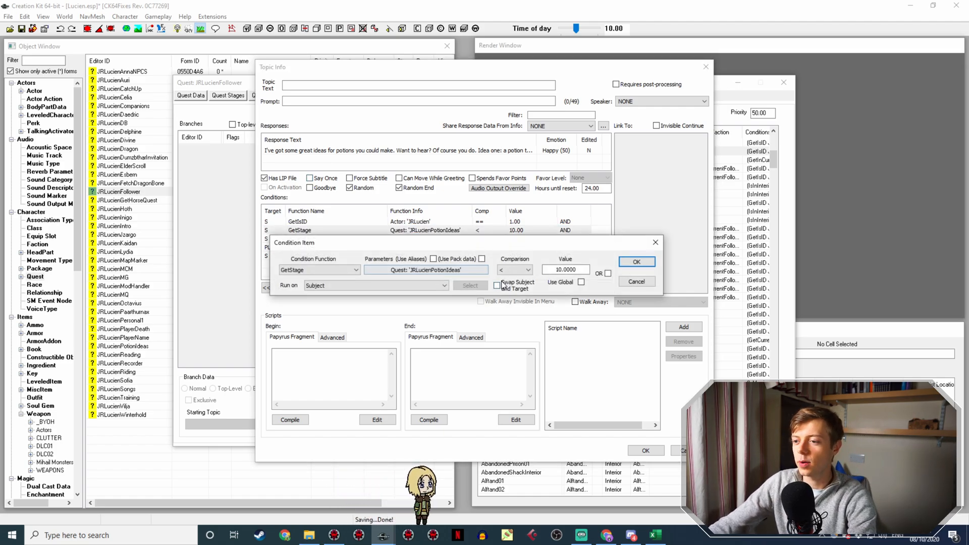
click(510, 271)
click(513, 302)
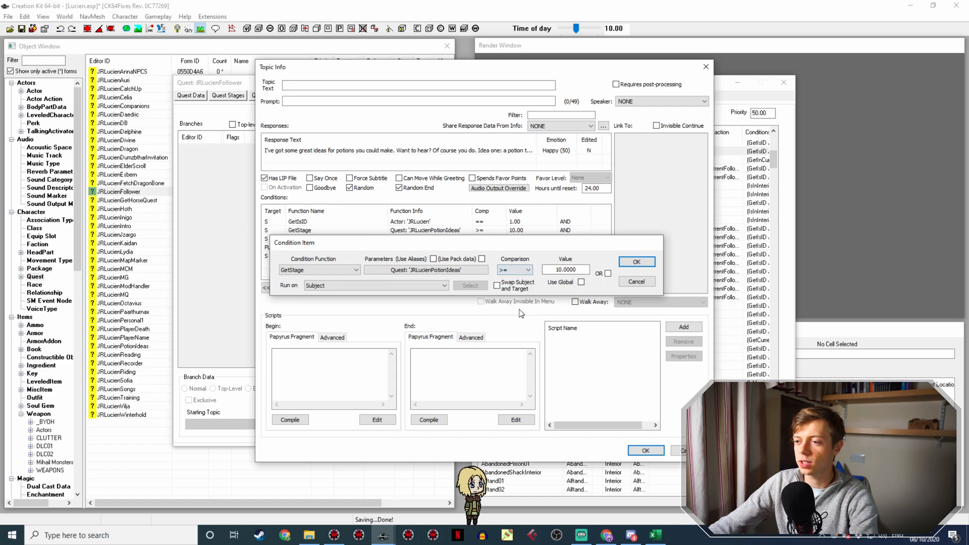
key(Return)
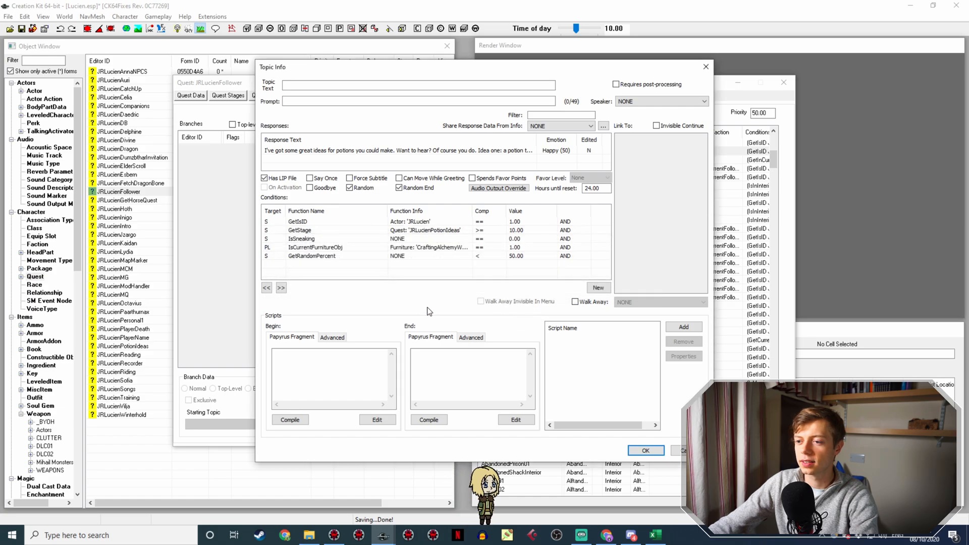
Set the GetRandomPercent condition's value to 5.
click(329, 255)
double_click(331, 253)
click(563, 293)
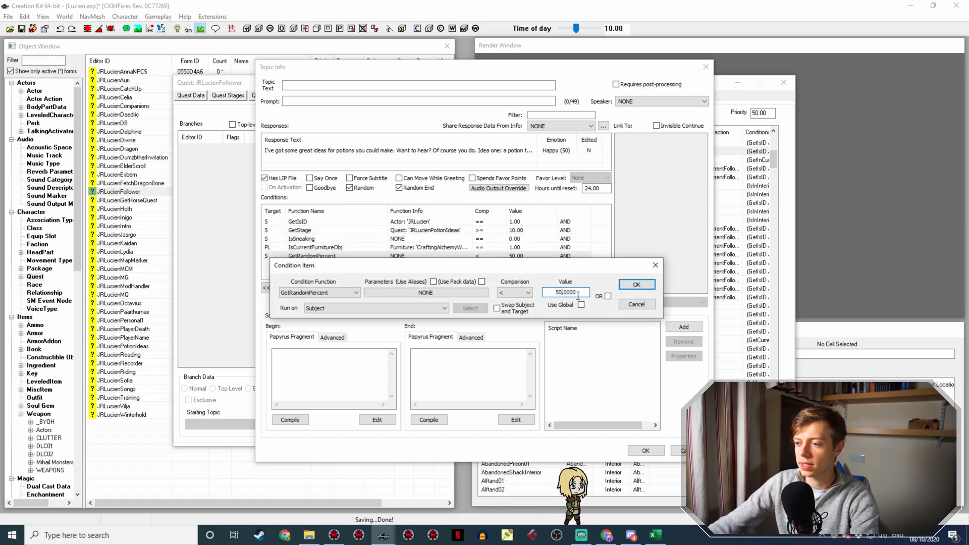
key(BackSpace)
key(Return)
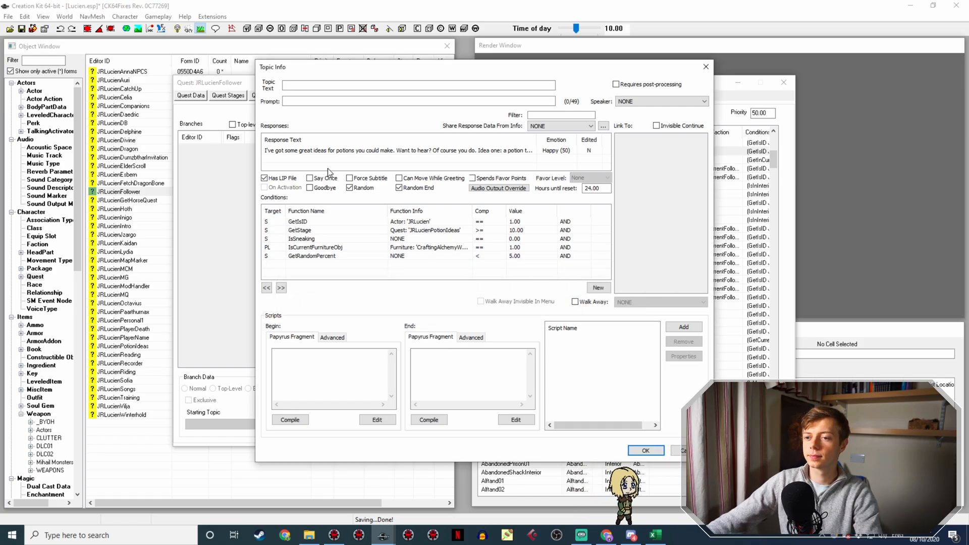
Set the response text to "Okay, here's another ideas: a potion that makes cheese... no, actually that's it. It makes cheese. Yes? Yes. Let's do that.".
double_click(329, 151)
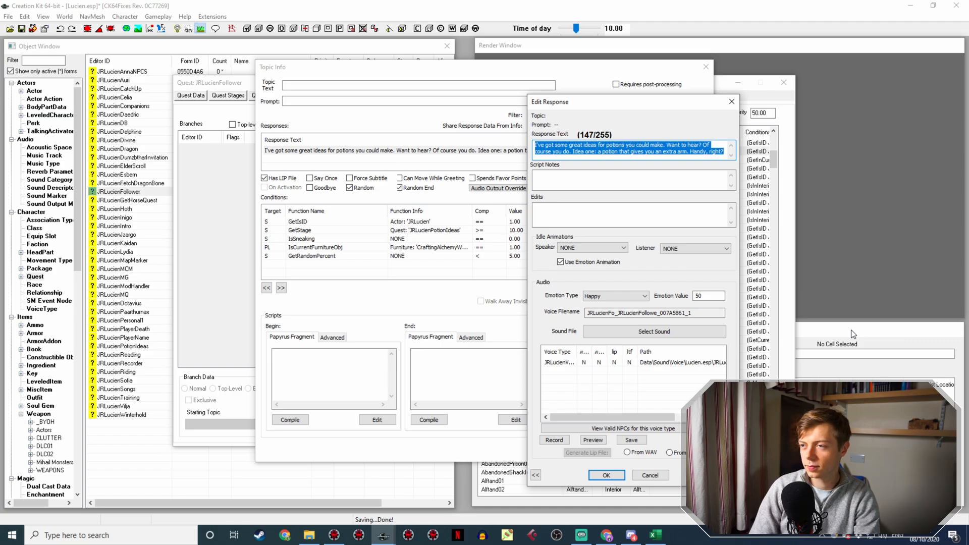
text(Oka)
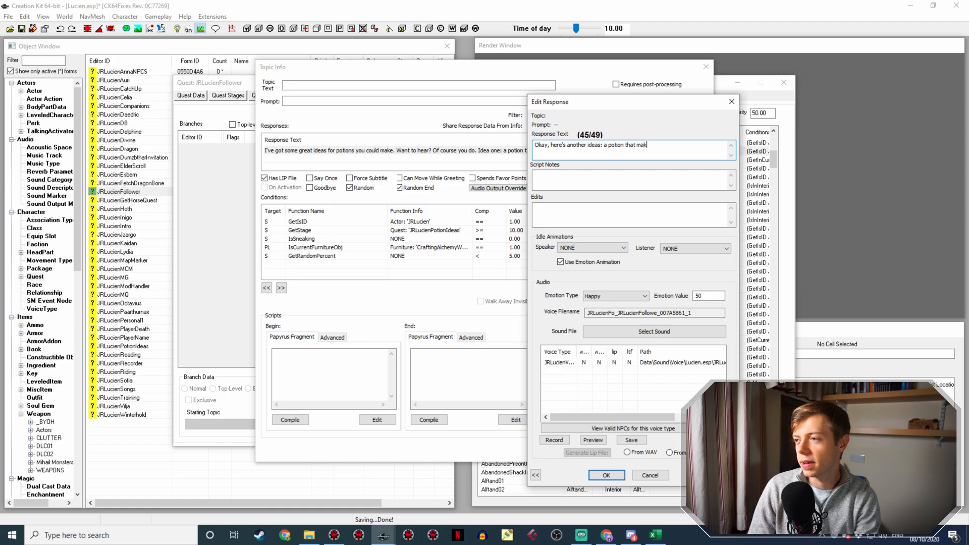
text(che)
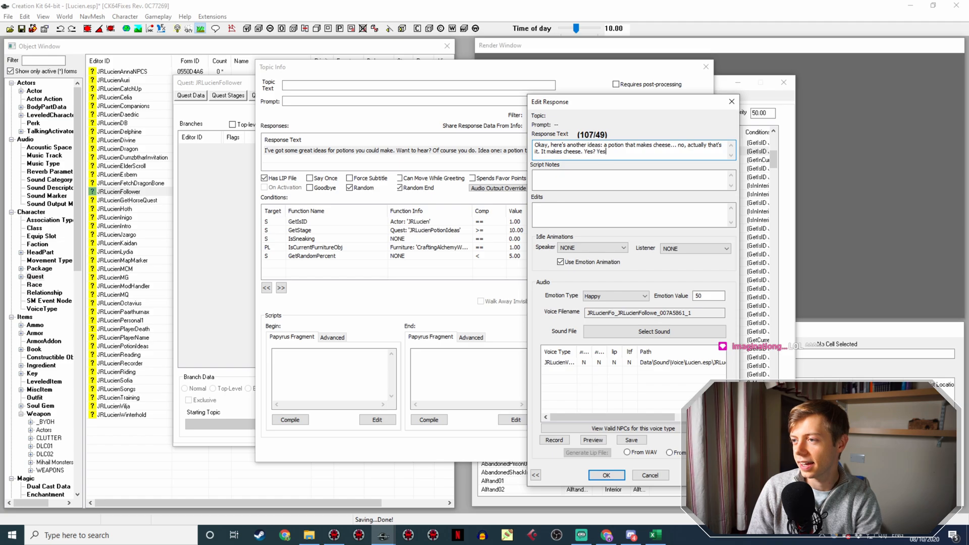
text(ets)
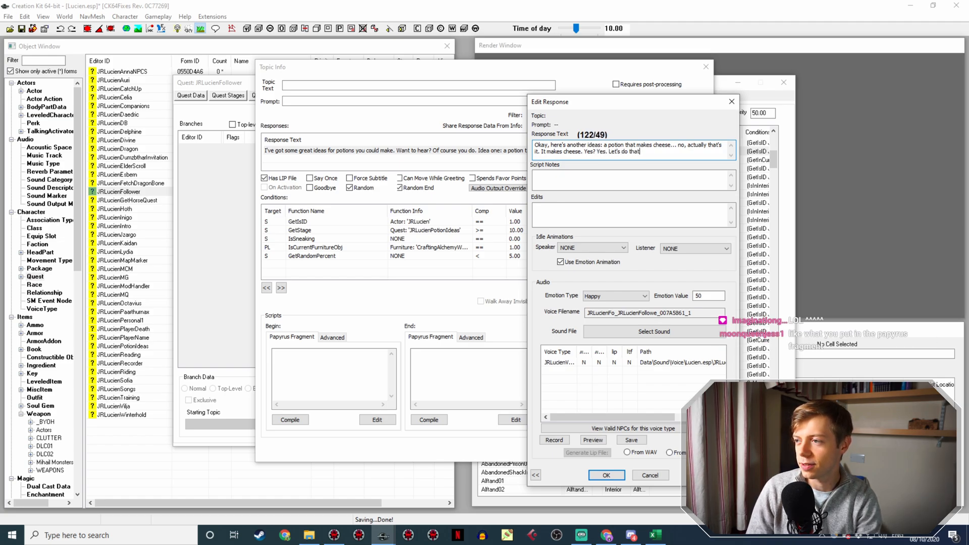
key(Return)
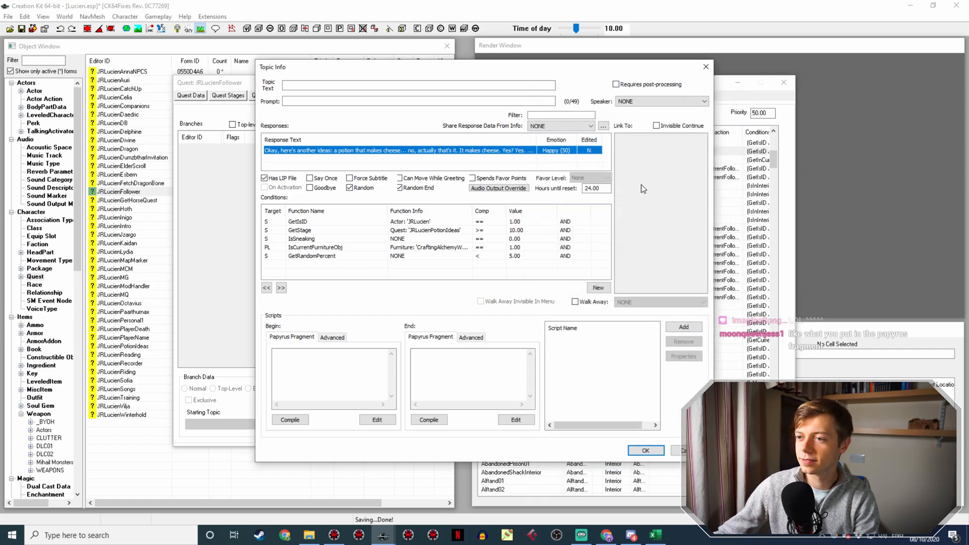
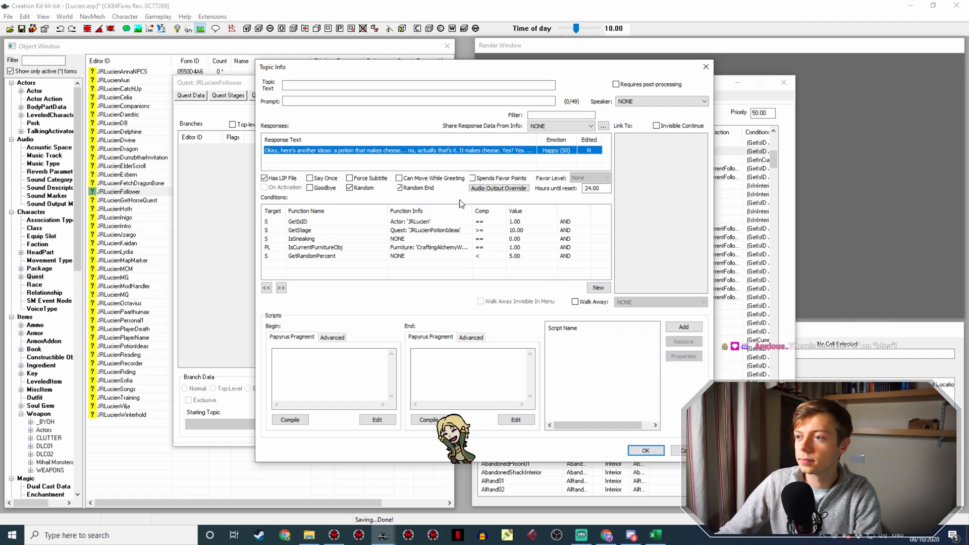
Correct "ideas" to "idea" in the cheese potion response and save the topic info.
double_click(475, 153)
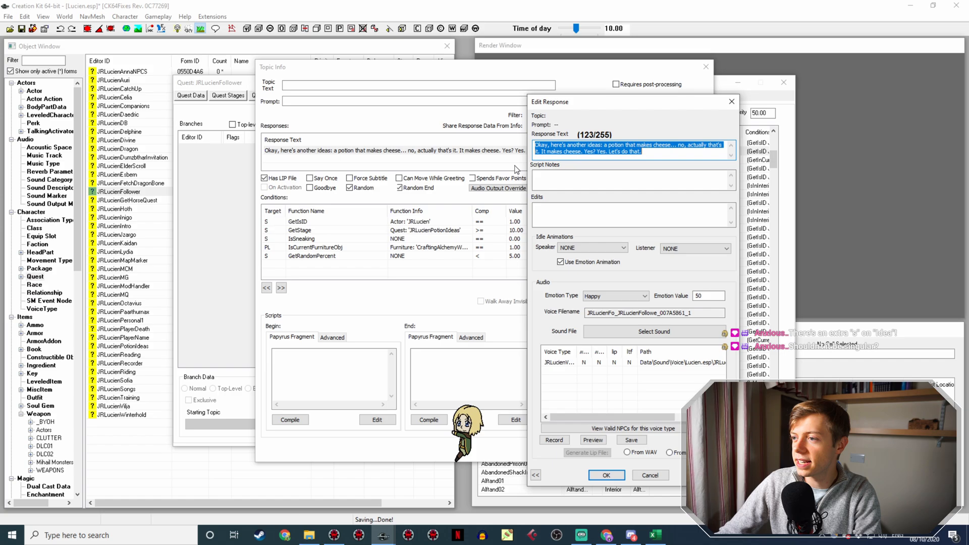
click(598, 144)
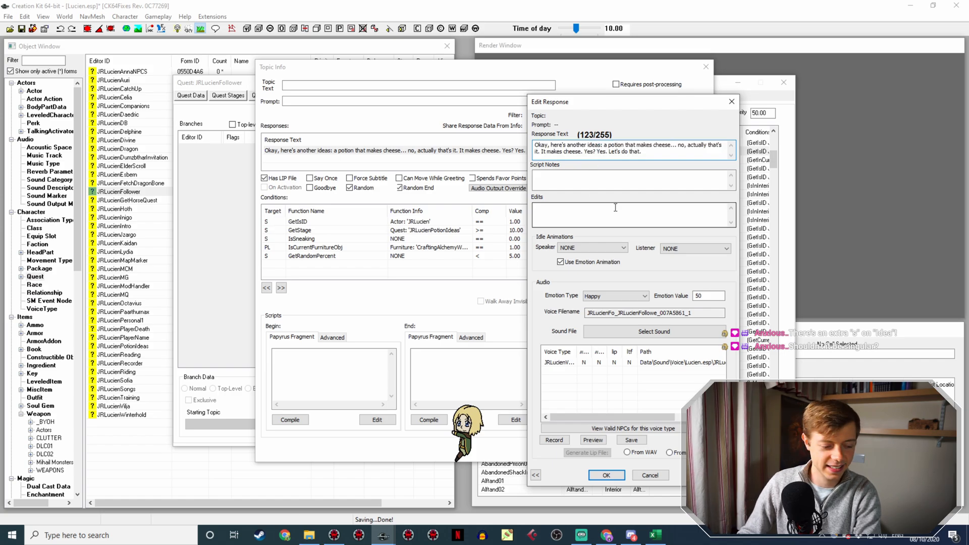
key(BackSpace)
key(Return)
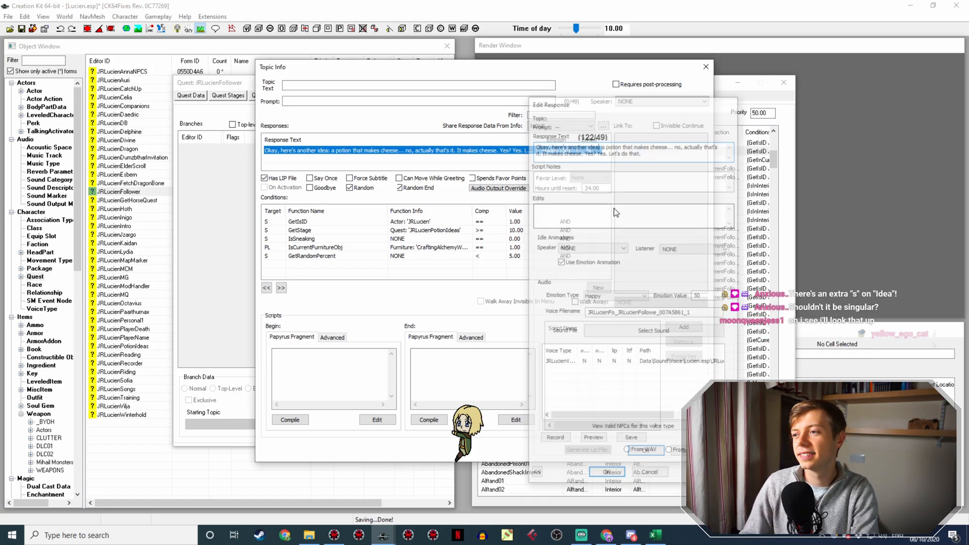
click(639, 451)
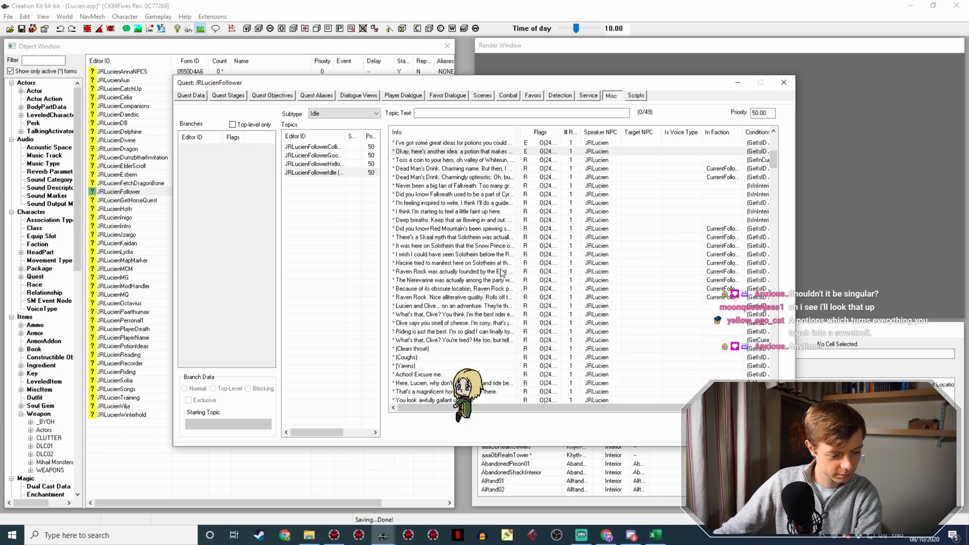
Duplicate the idle line beginning "Okay, here's another idea: a potion that makes".
scroll(502, 273, up, 1)
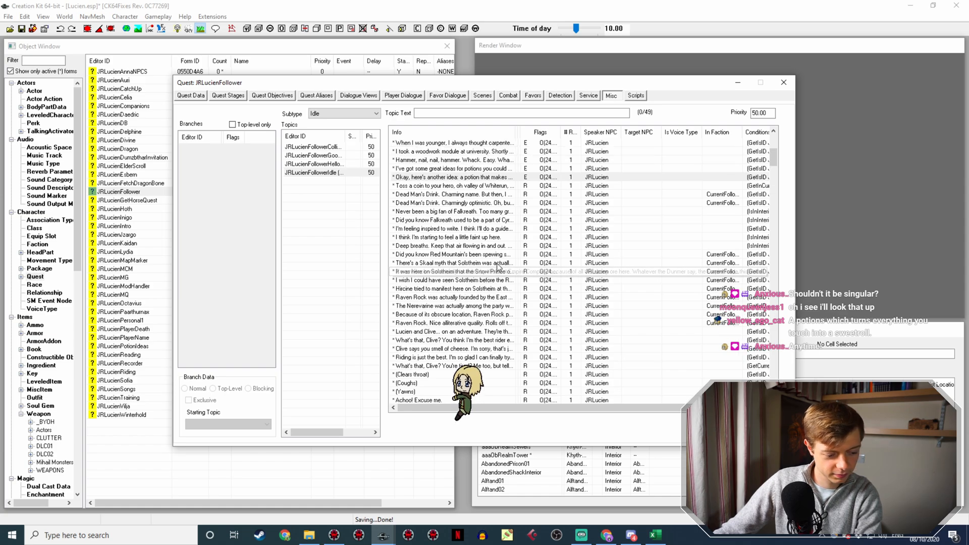
right_click(484, 178)
click(517, 191)
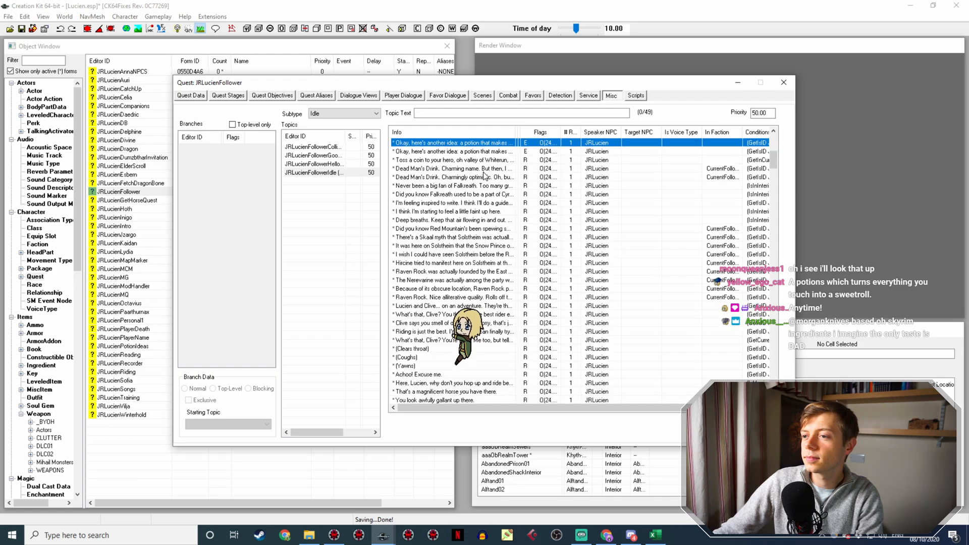
Replace the duplicated line's response text with "How about this one: a potion that turns you into a happy cat.".
double_click(492, 153)
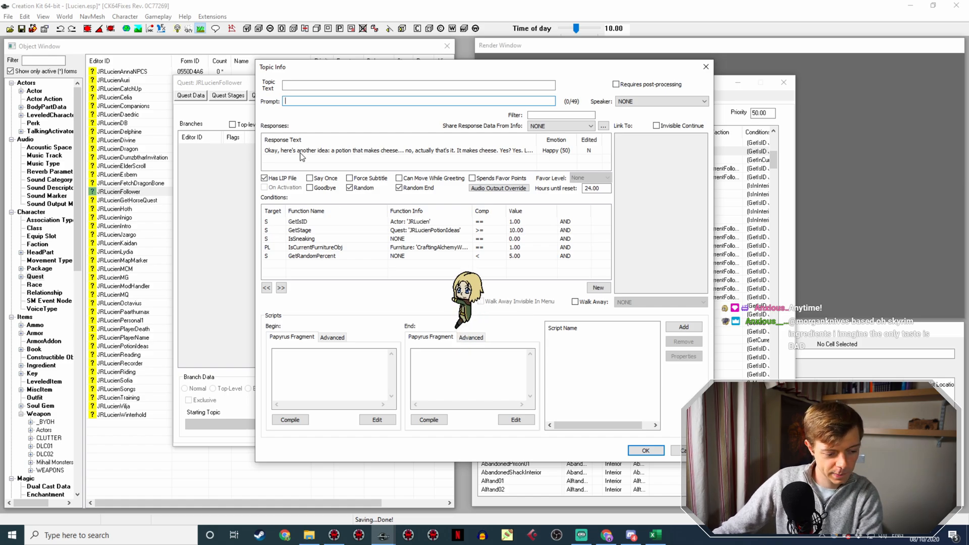
double_click(309, 151)
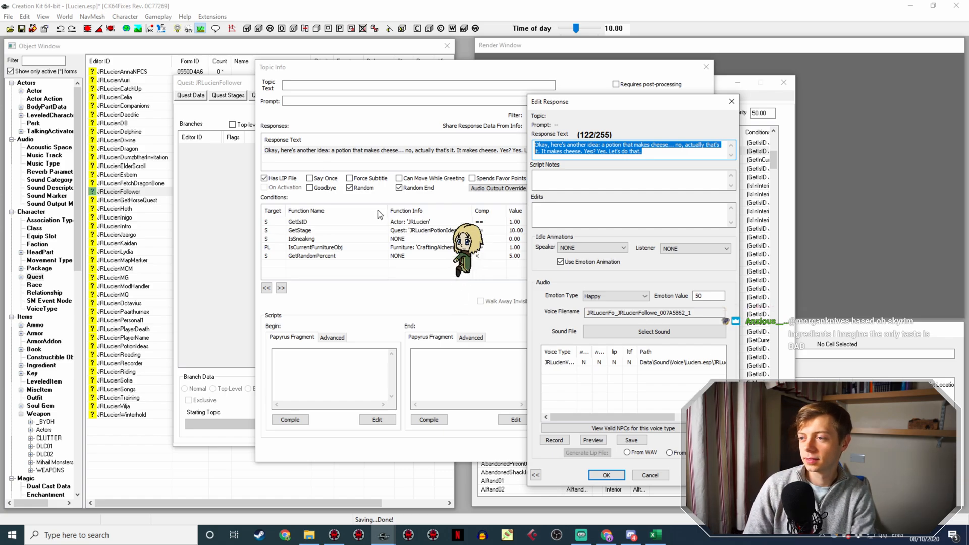
key(Delete)
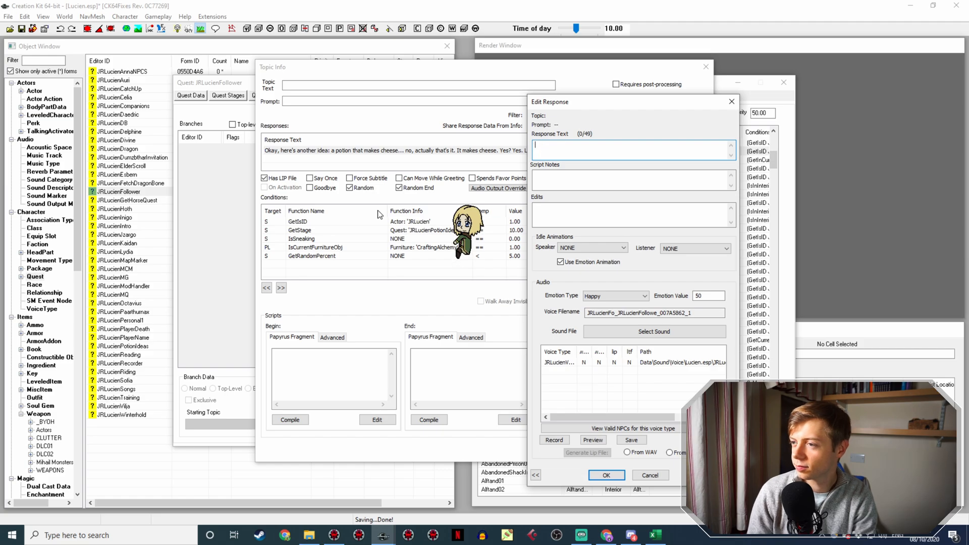
text(How about t)
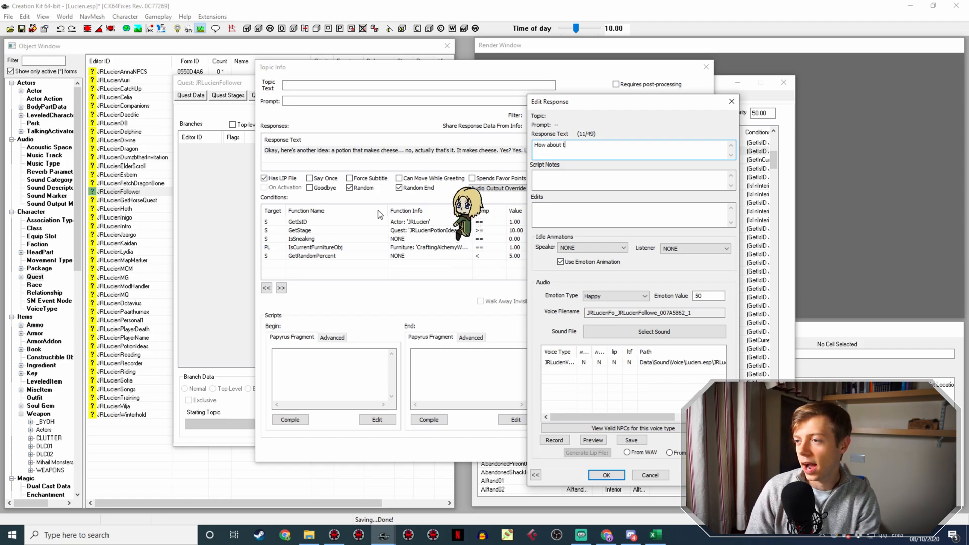
text(his one: A)
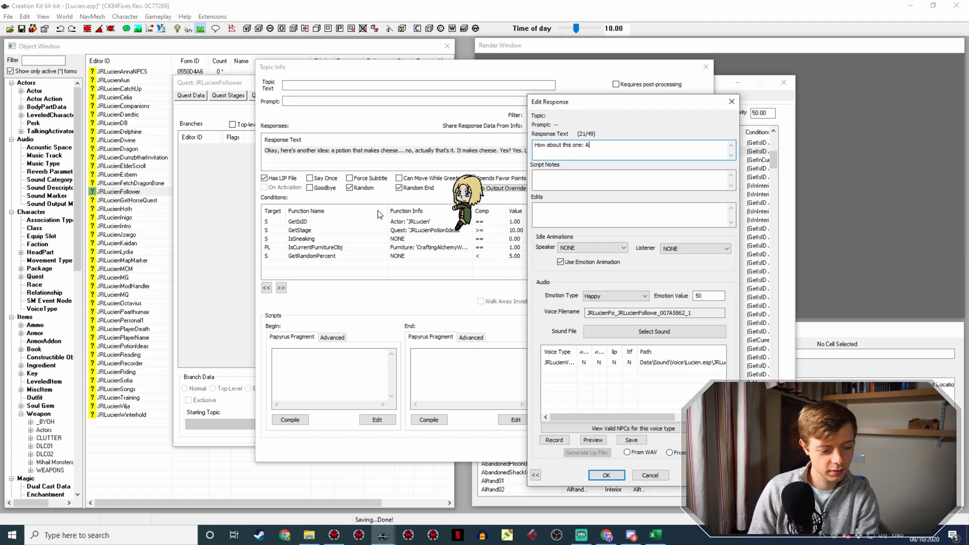
key(BackSpace)
key(BackSpace)
text(a p)
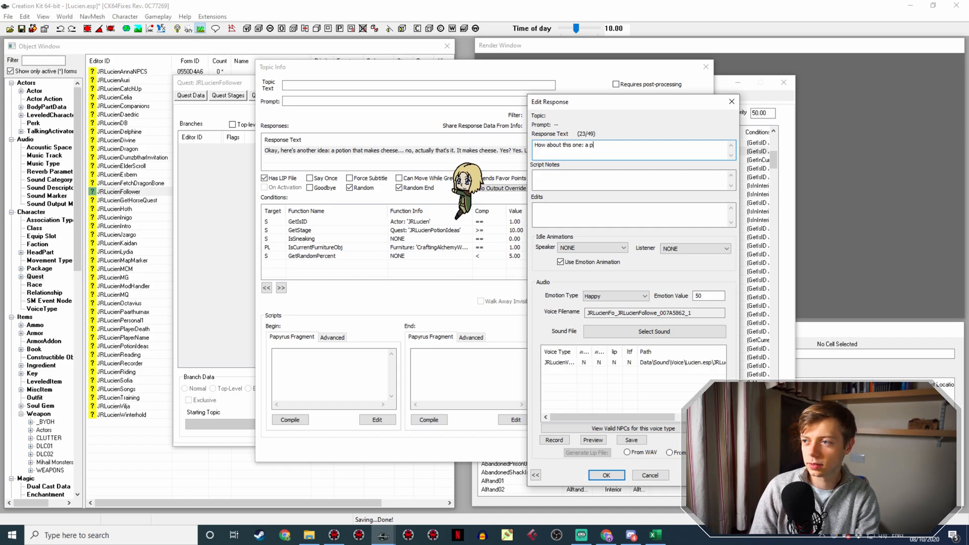
text(otion th)
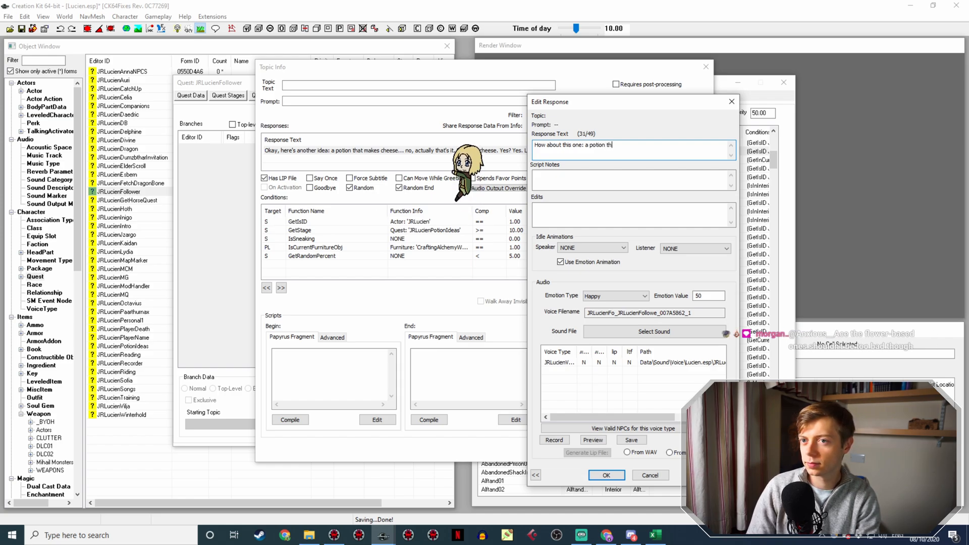
text(at)
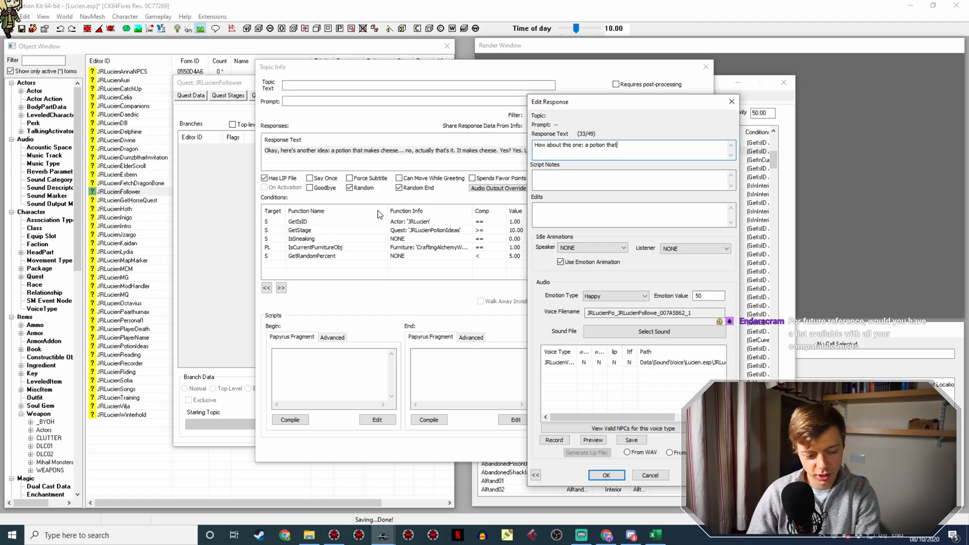
text(turns you )
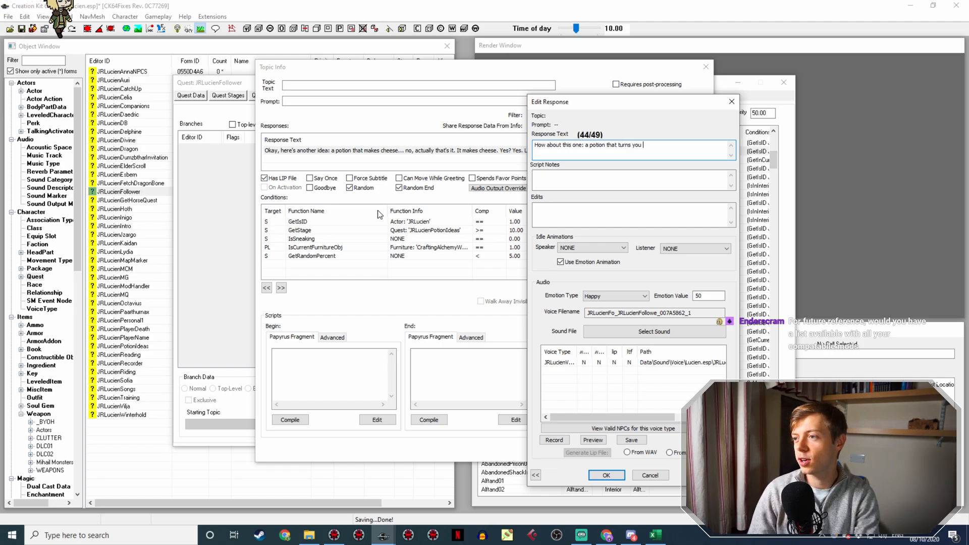
text(into a happy ca)
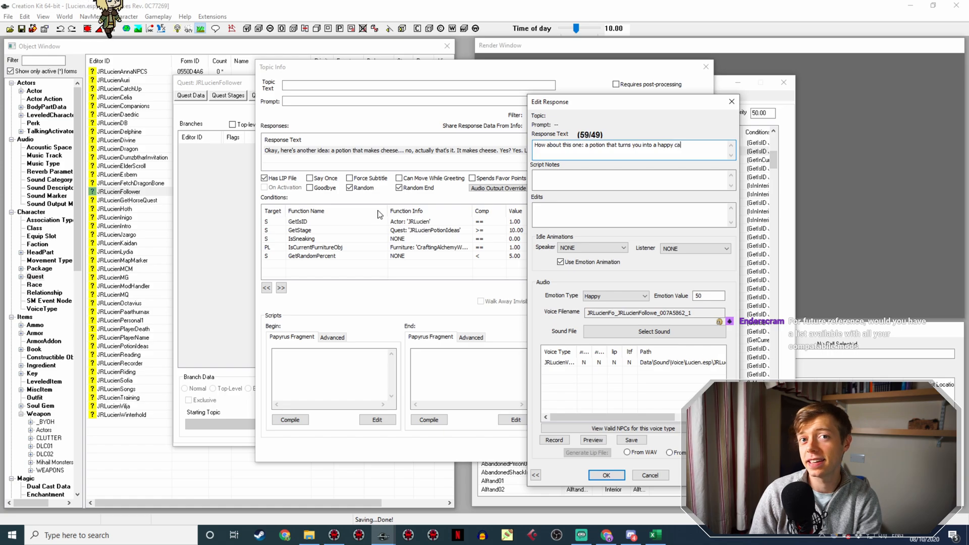
text(t. We c)
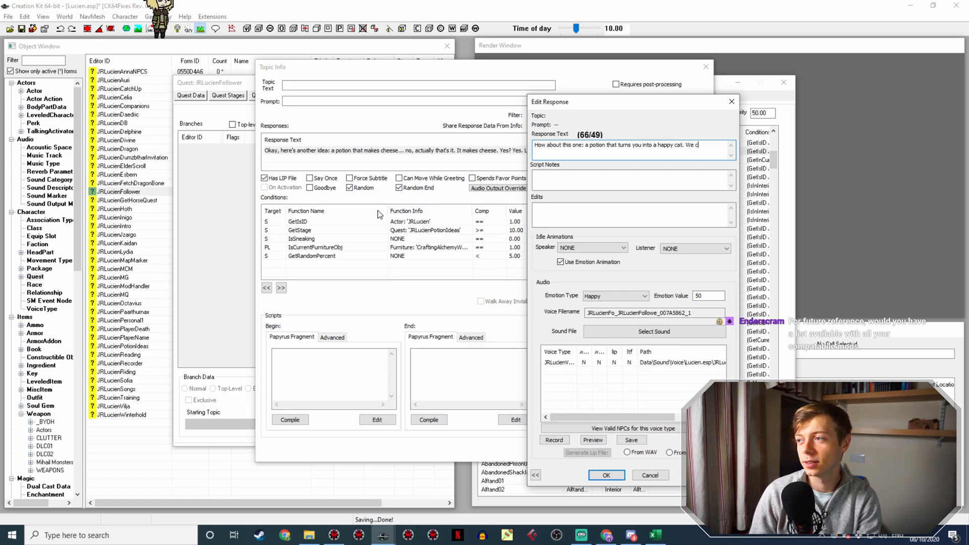
Finish the happy cat response with "We could call it... Feline Good." and save the topic info.
text(ould call it... fe)
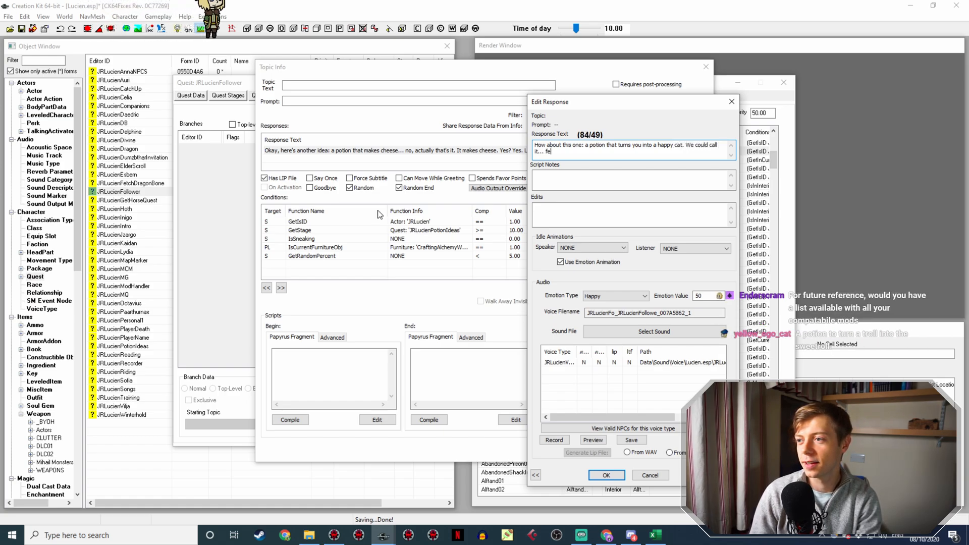
key(BackSpace)
key(BackSpace)
text(Feline)
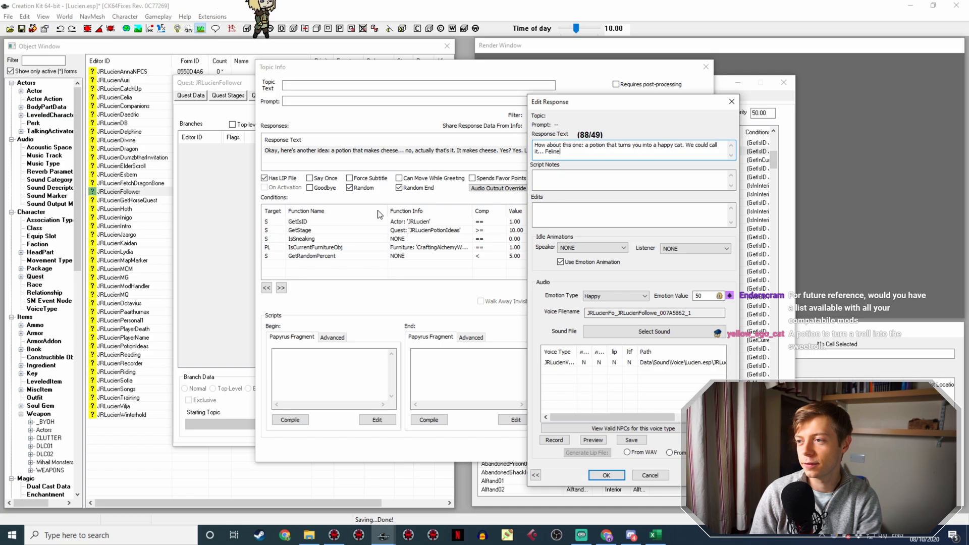
text( Good.)
key(Return)
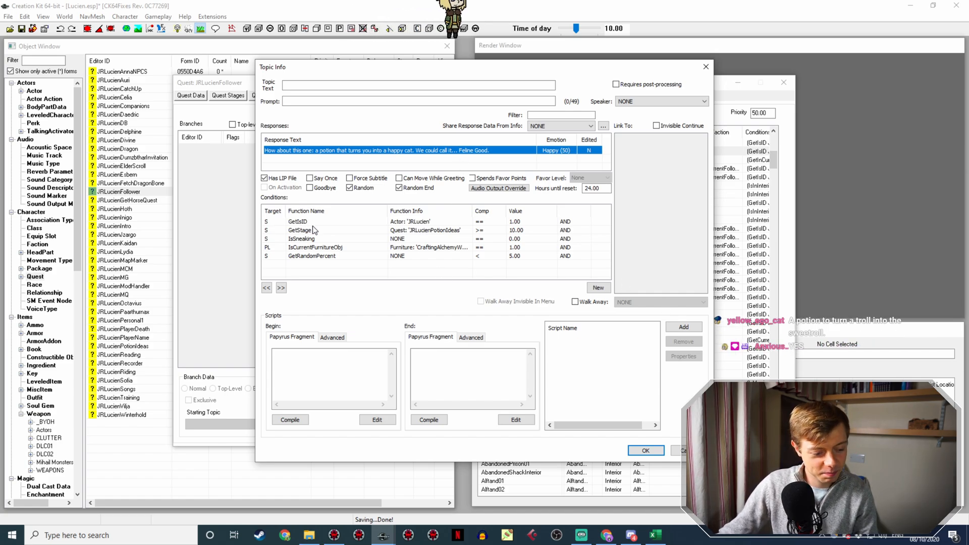
click(643, 451)
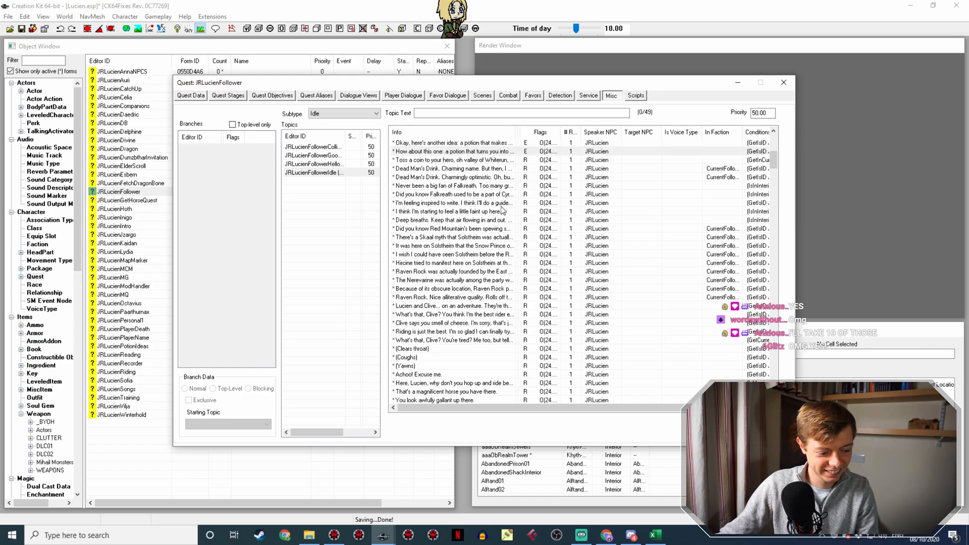
Duplicate the idle line beginning "How about this one: a potion that turns you into".
scroll(505, 233, up, 2)
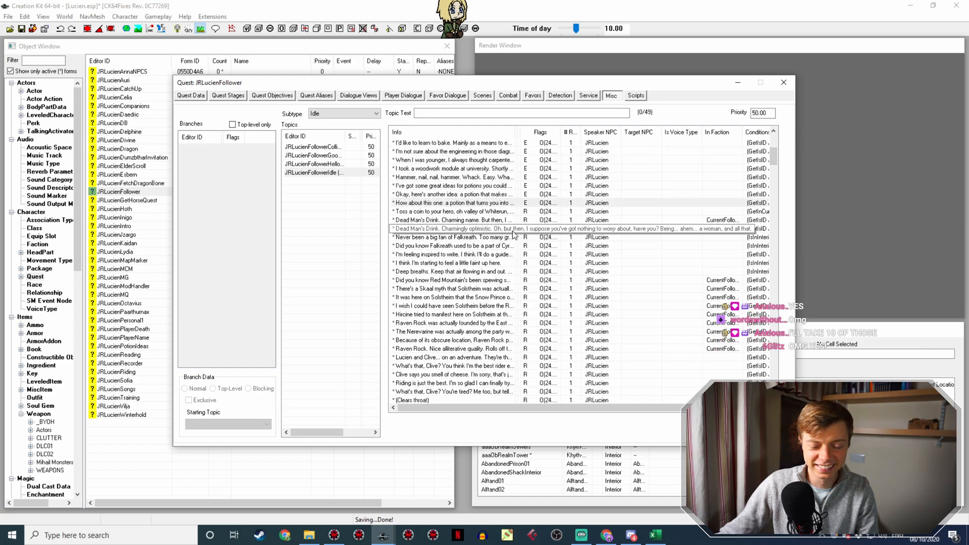
right_click(484, 204)
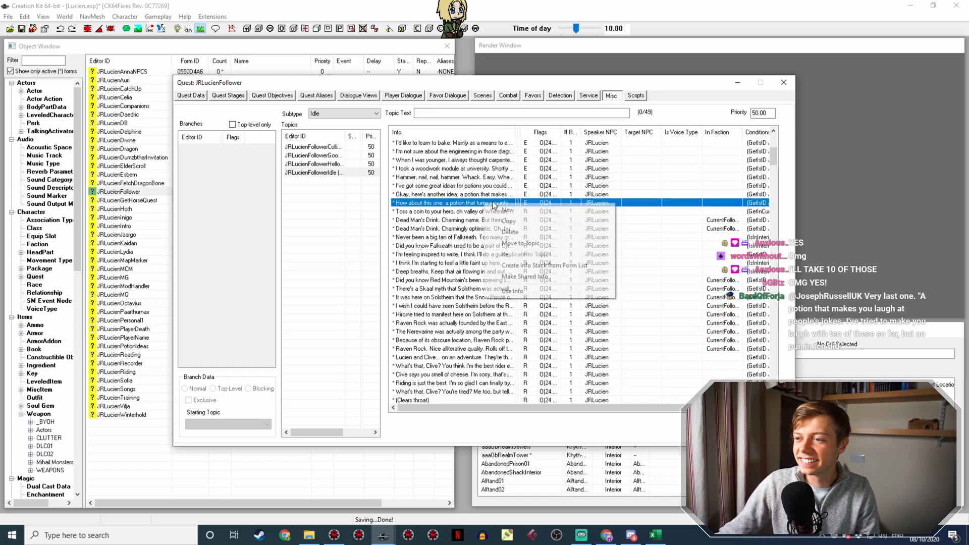
click(520, 219)
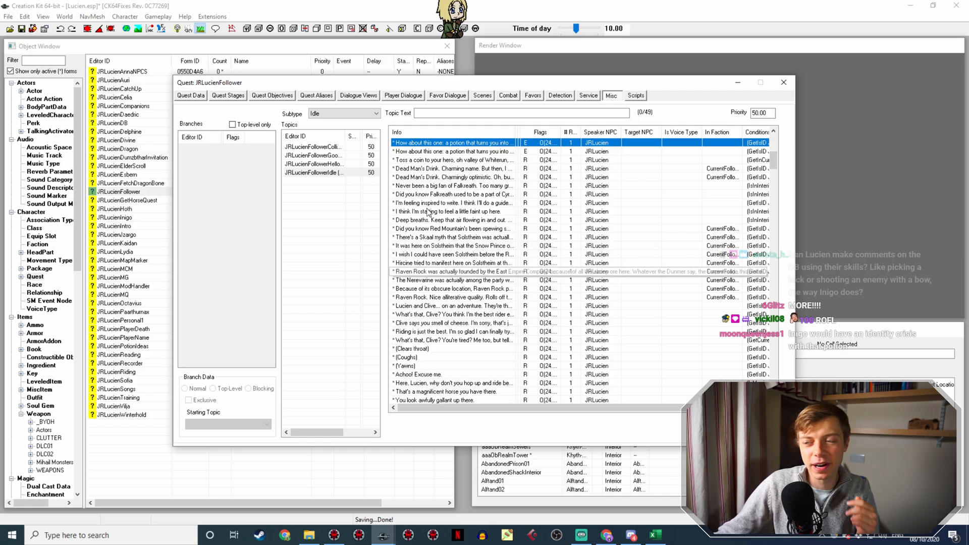
Replace the new duplicate's response text with "How about a potion that makes you laugh at people's jokes.".
scroll(428, 212, up, 2)
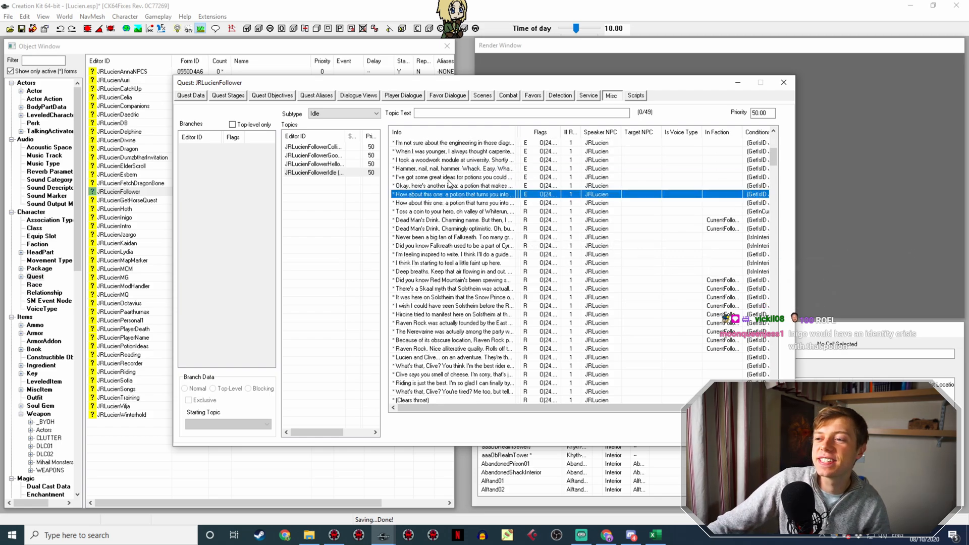
double_click(458, 203)
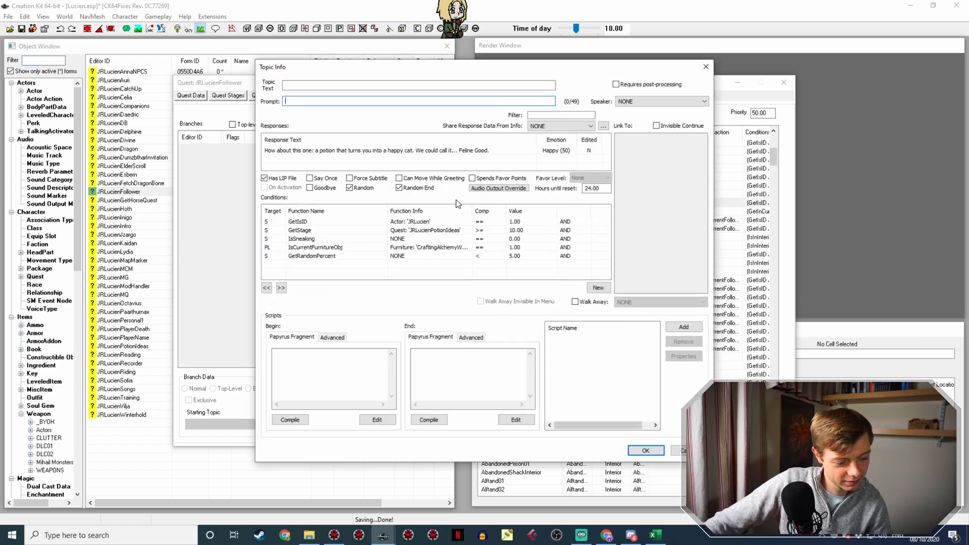
double_click(479, 151)
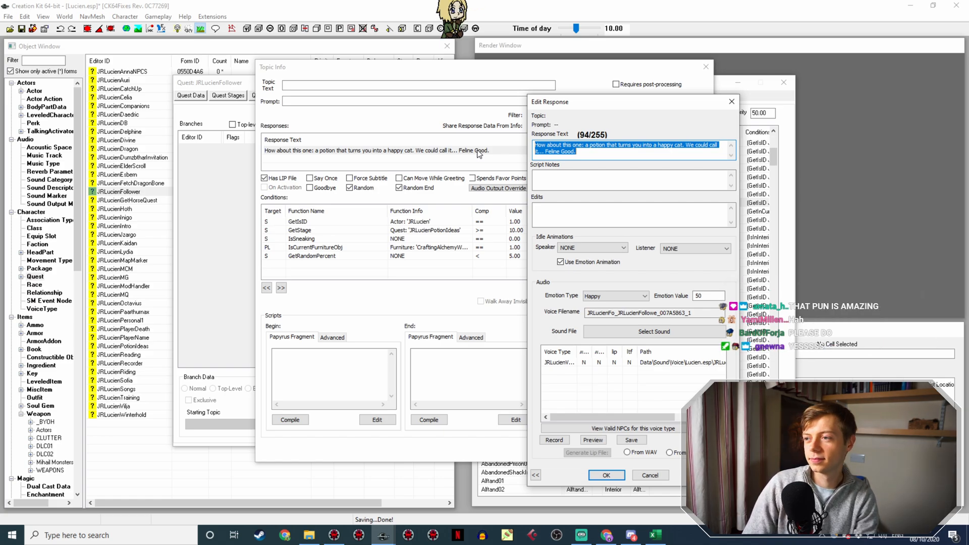
text(How about)
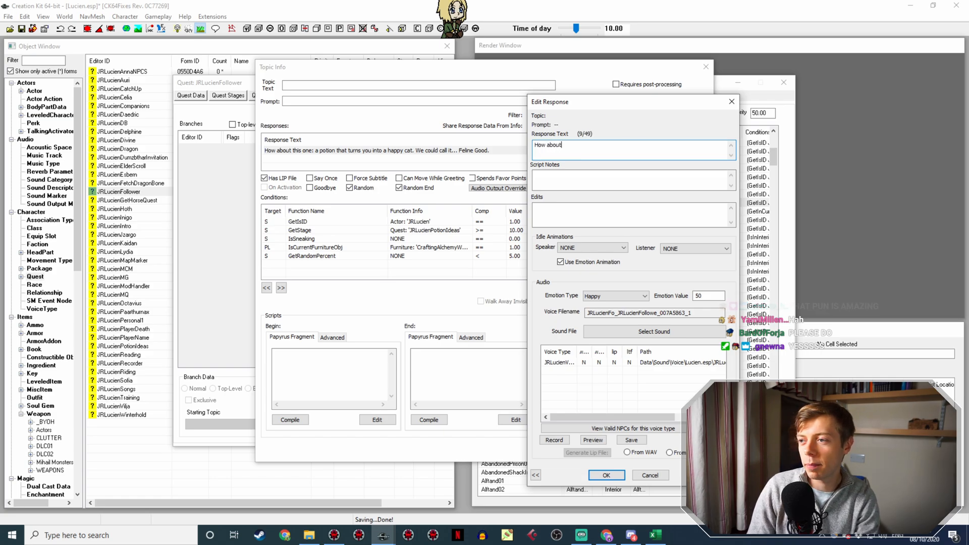
text( a potion that mak)
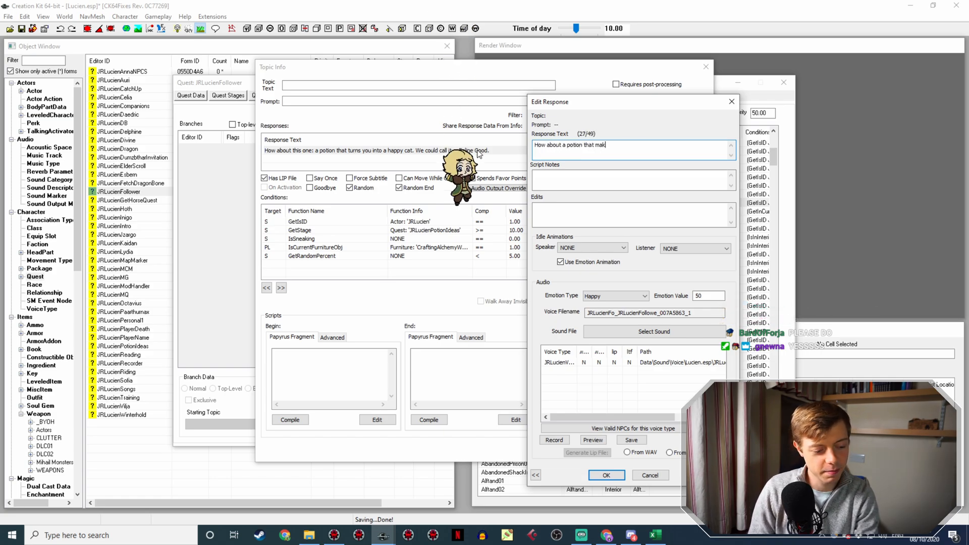
text(es you laugh at people)
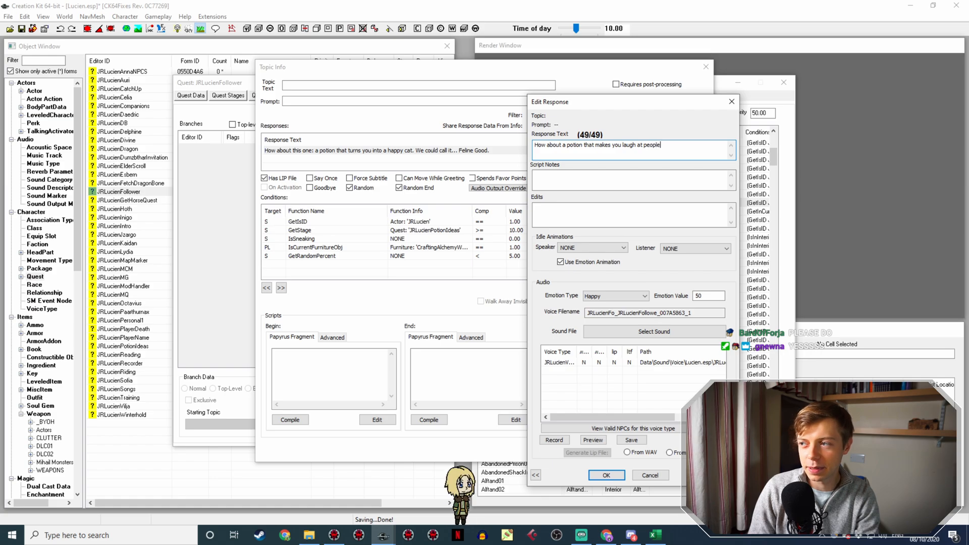
text('s jokes.)
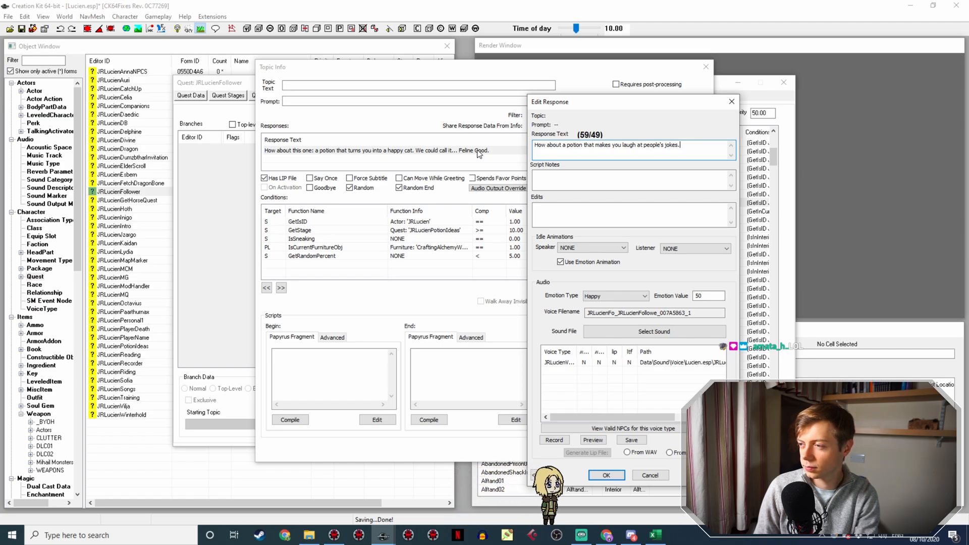
Replace "laugh at" with "appreciate" in the response about people's jokes.
key(Left)
key(Left)
key(Left)
key(Left)
key(Left)
key(Left)
key(Left)
key(Left)
key(Left)
key(Left)
key(Left)
key(Left)
key(Left)
key(Left)
key(Left)
key(Left)
key(Left)
key(Left)
key(Left)
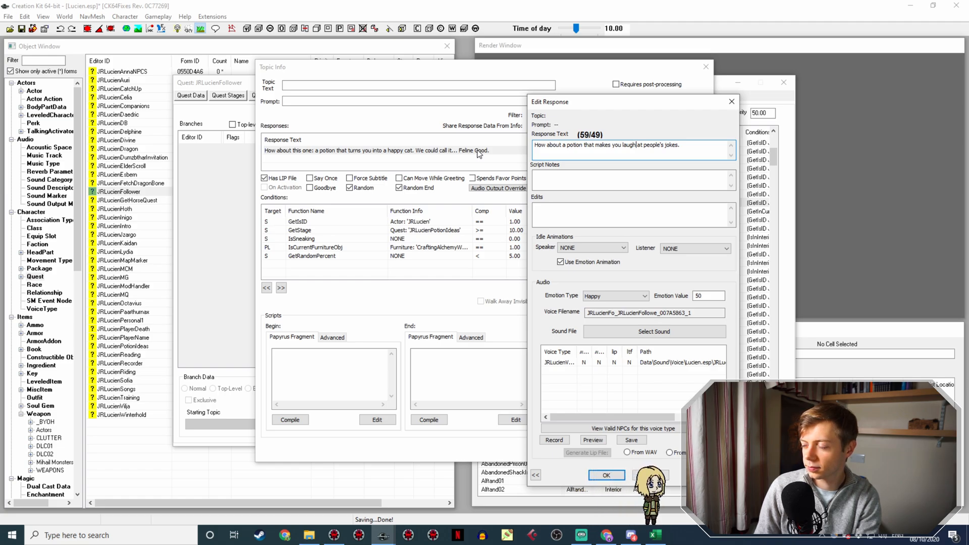
key(shift+Left)
key(shift+Left)
key(shift+Left)
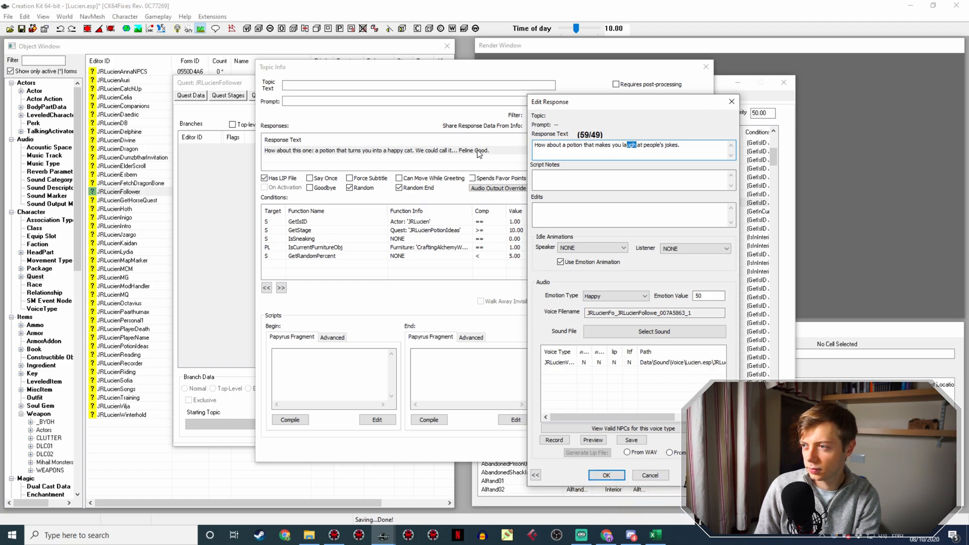
key(shift+Left)
key(shift+Left)
key(Right)
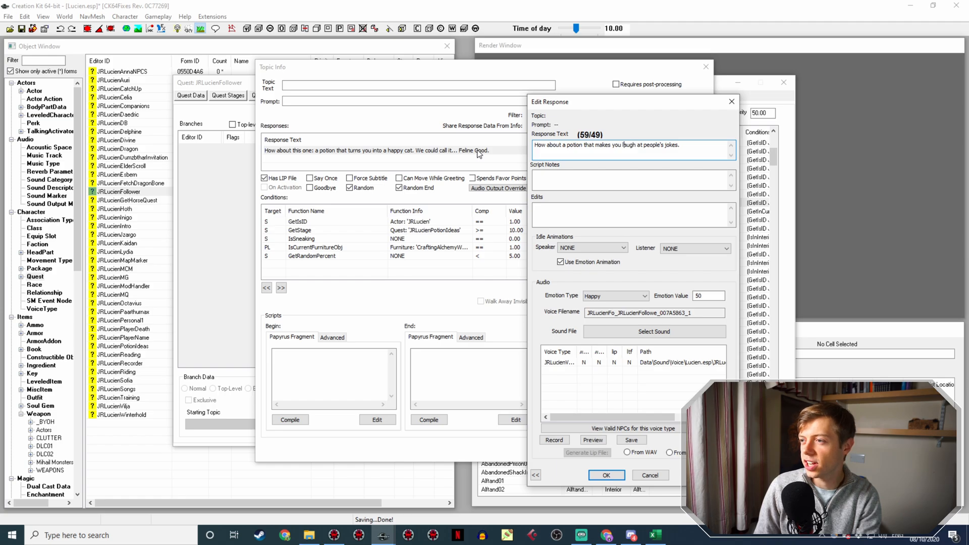
key(shift+Right)
key(shift+Right)
key(shift+Right)
key(shift+Right)
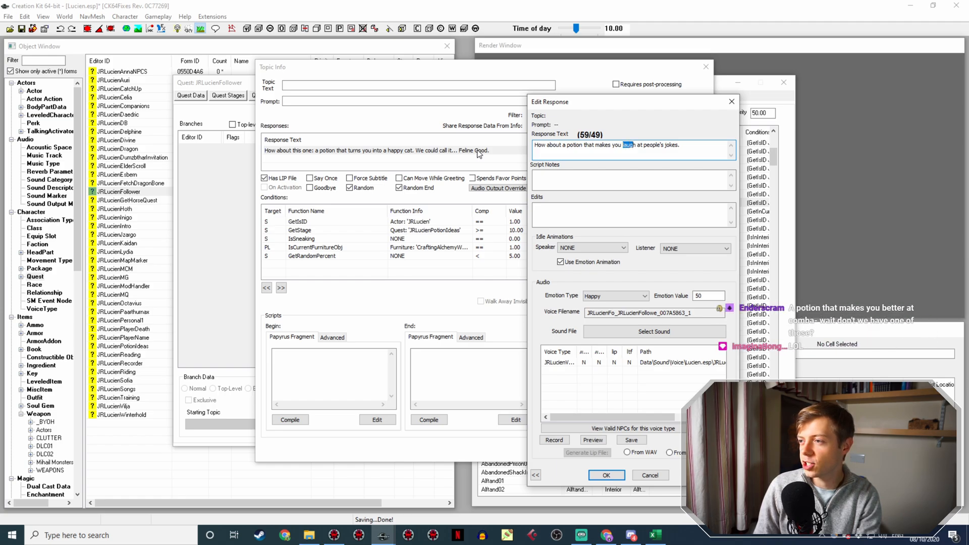
key(shift+Right)
key(shift+Right)
text(appreciate people)
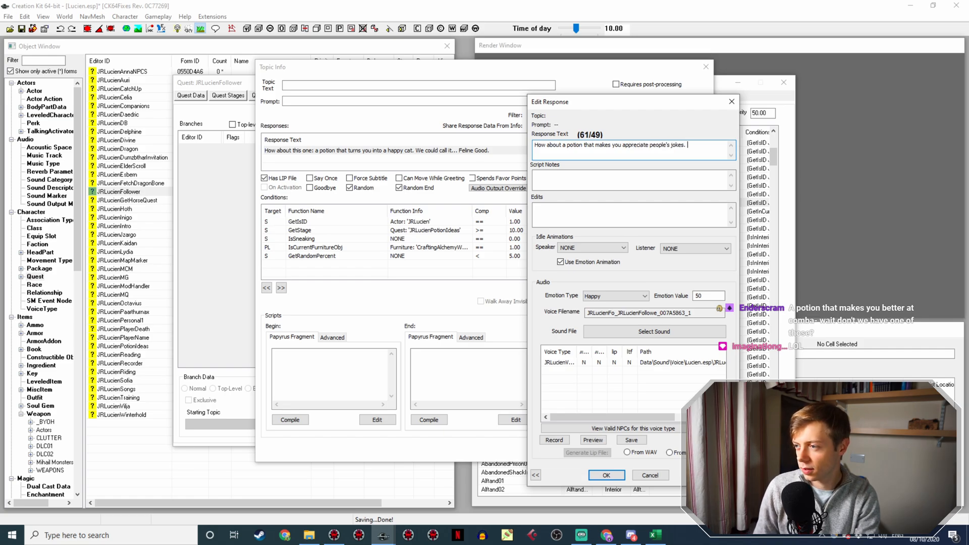
Finish the jokes response with "I've tried to make you laugh with ten of these so far, but no pun in ten did." and save it.
text('s jokes. I've tried to tma)
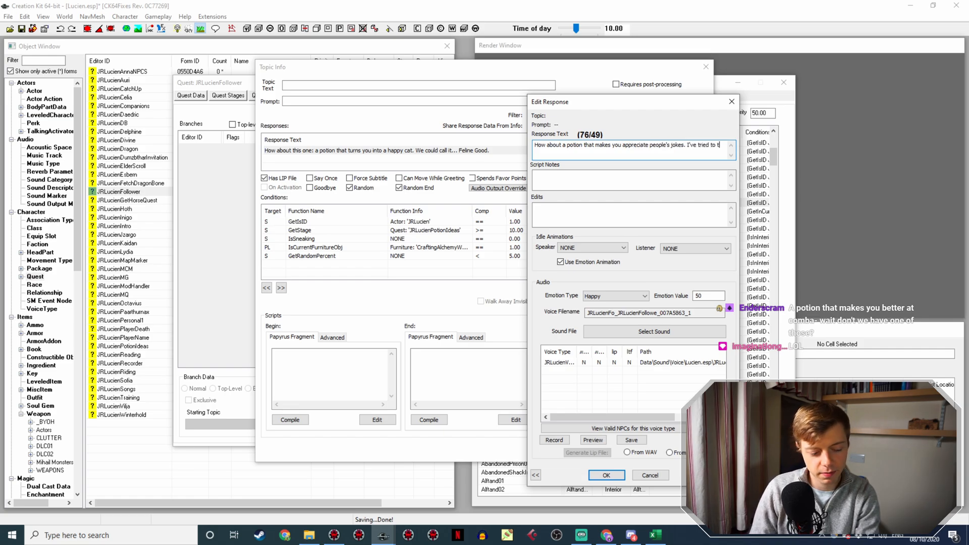
key(BackSpace)
key(BackSpace)
key(BackSpace)
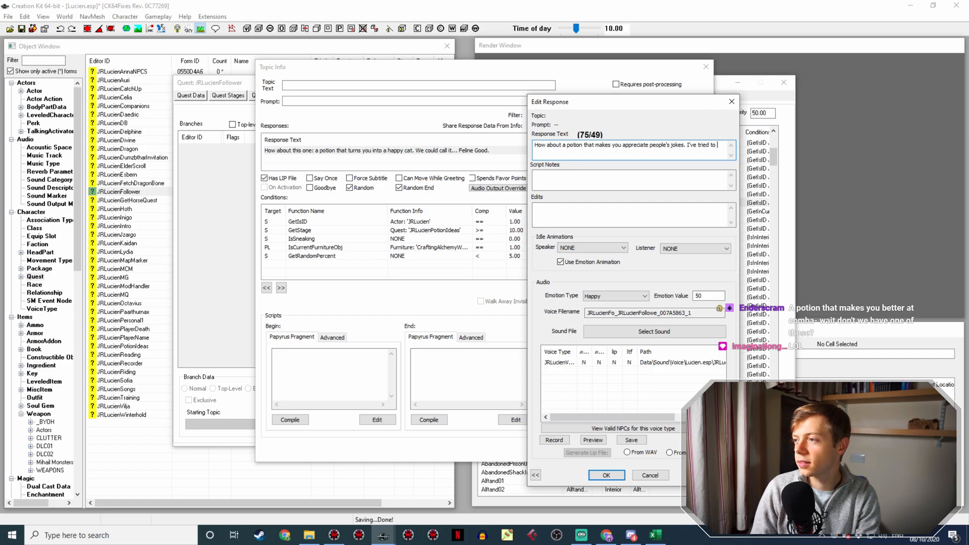
text(make you laugh wi)
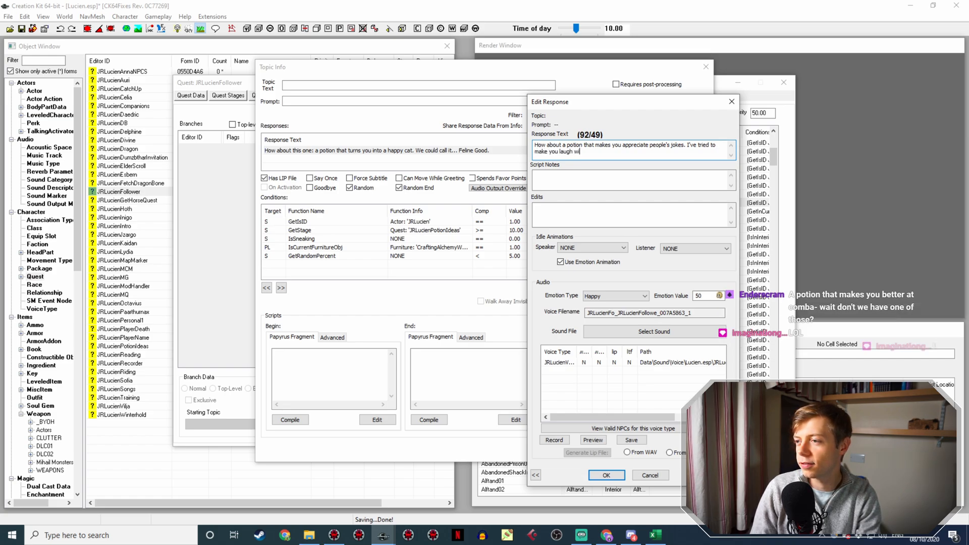
text(th ten o)
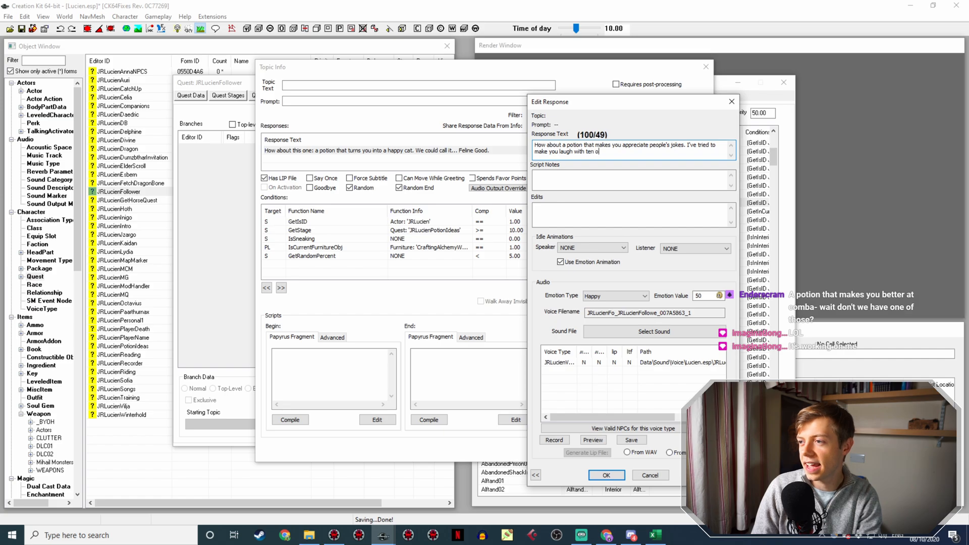
text(f thes)
text(e so )
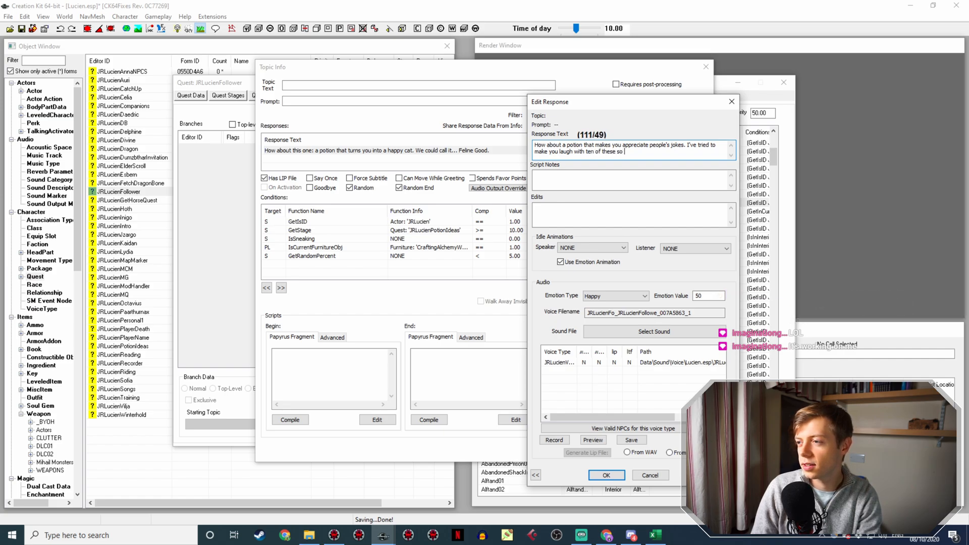
text(far, but)
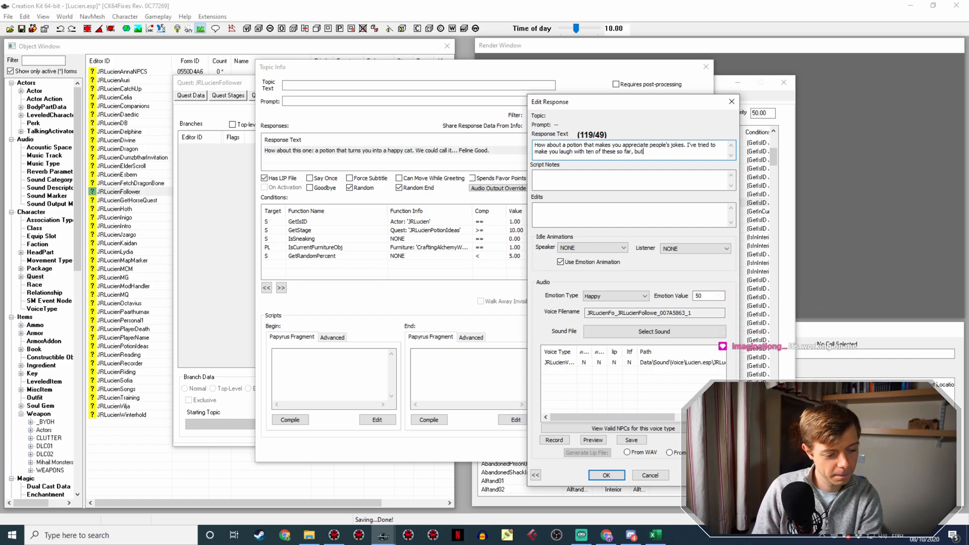
text( no pun in ten did.)
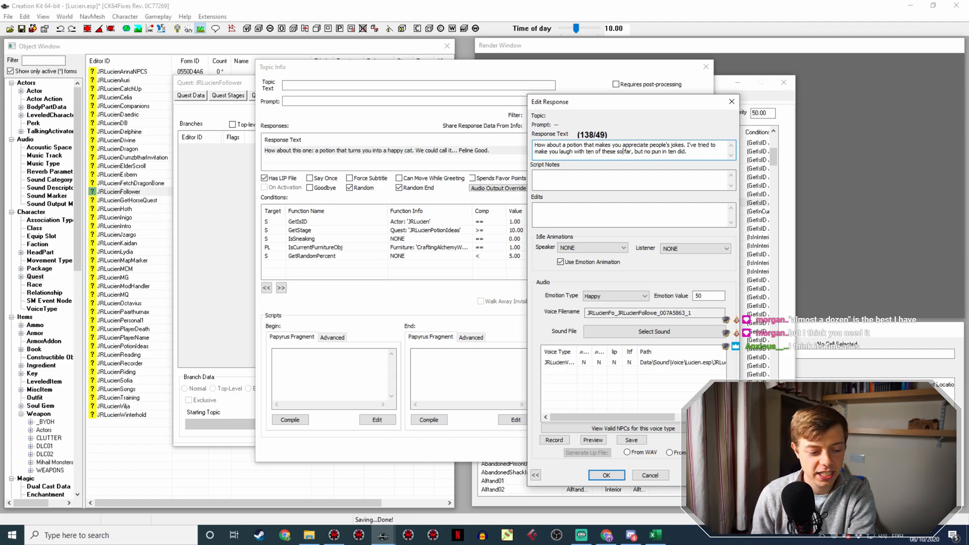
key(Return)
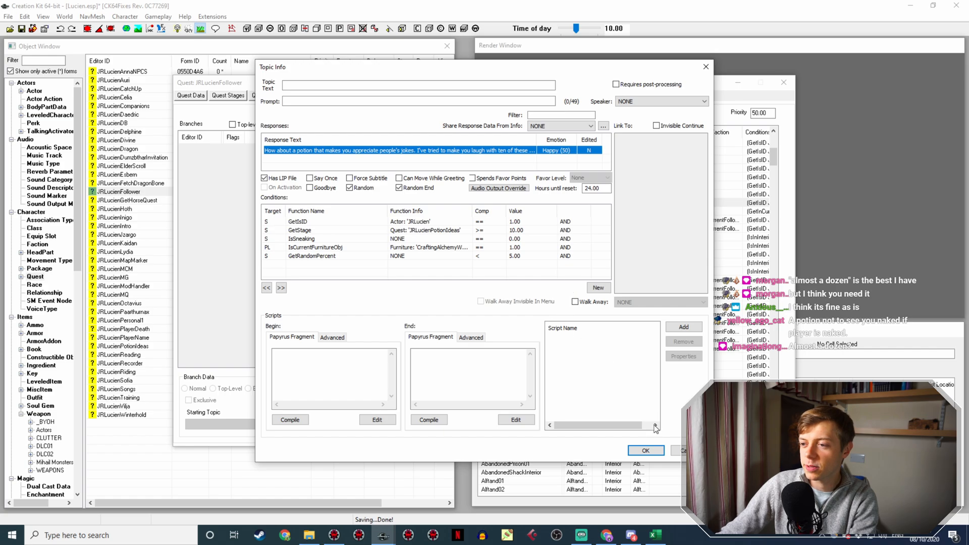
click(637, 449)
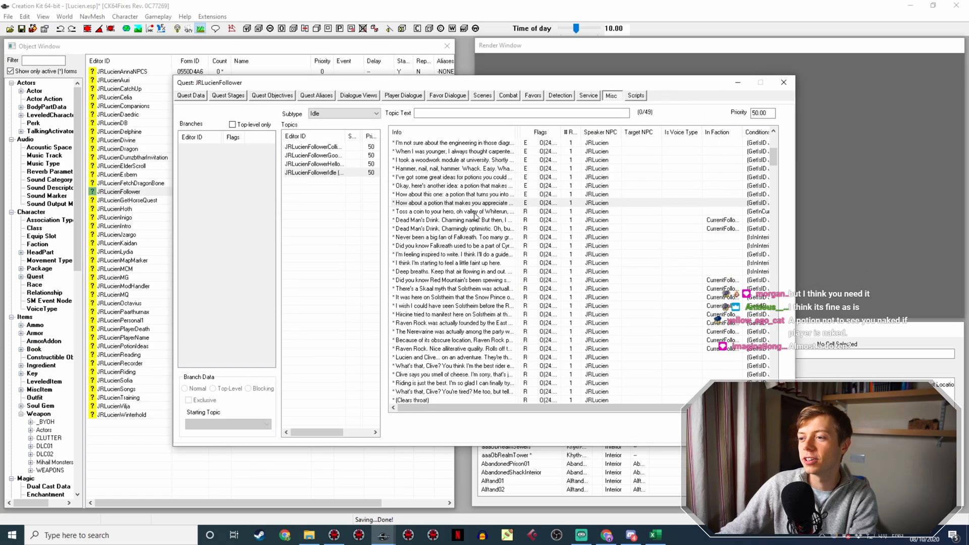
Duplicate the idle line about a potion that makes you appreciate people's jokes and open the copy for editing.
right_click(462, 202)
click(497, 221)
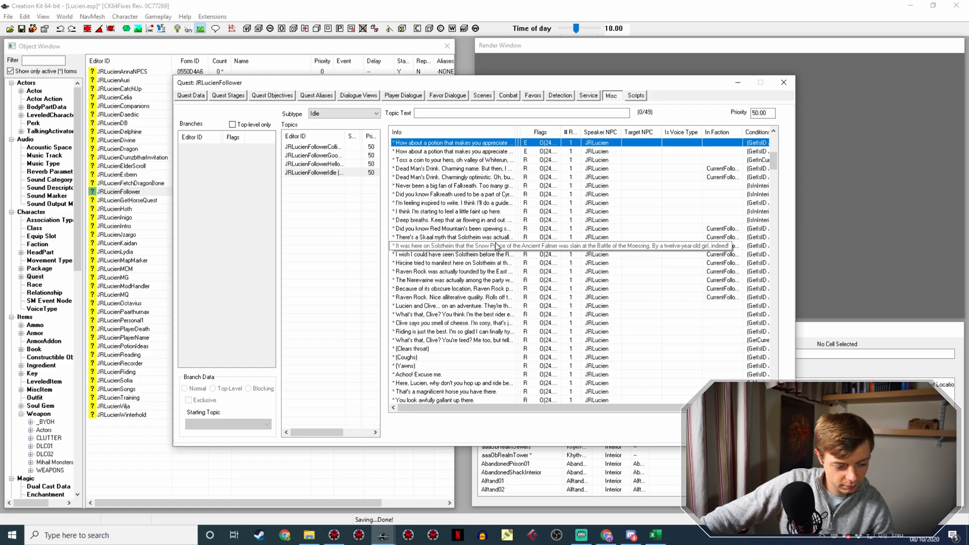
double_click(482, 151)
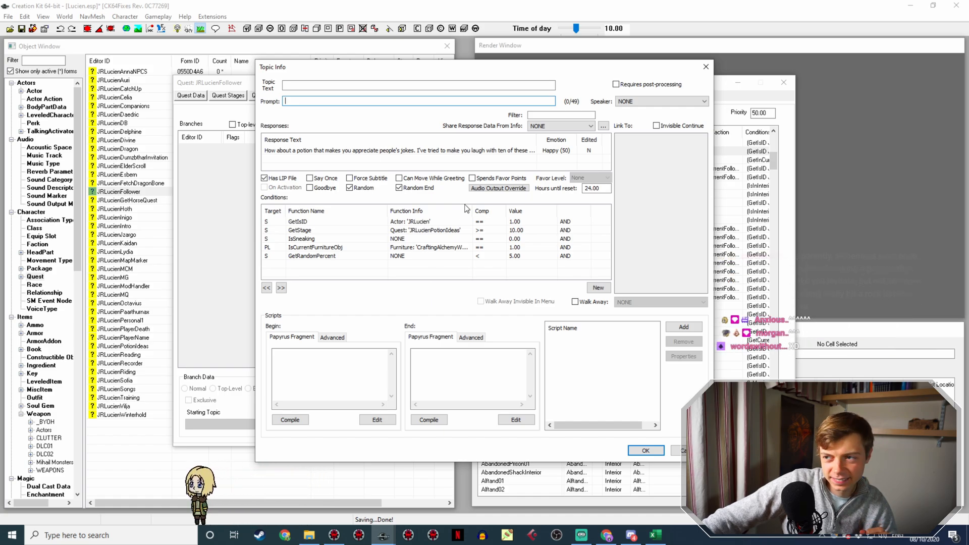
Set the response to "I once knew an alchemist who could levitate, but it wore off after a while. He really hit rock bottom then." and save it.
double_click(419, 150)
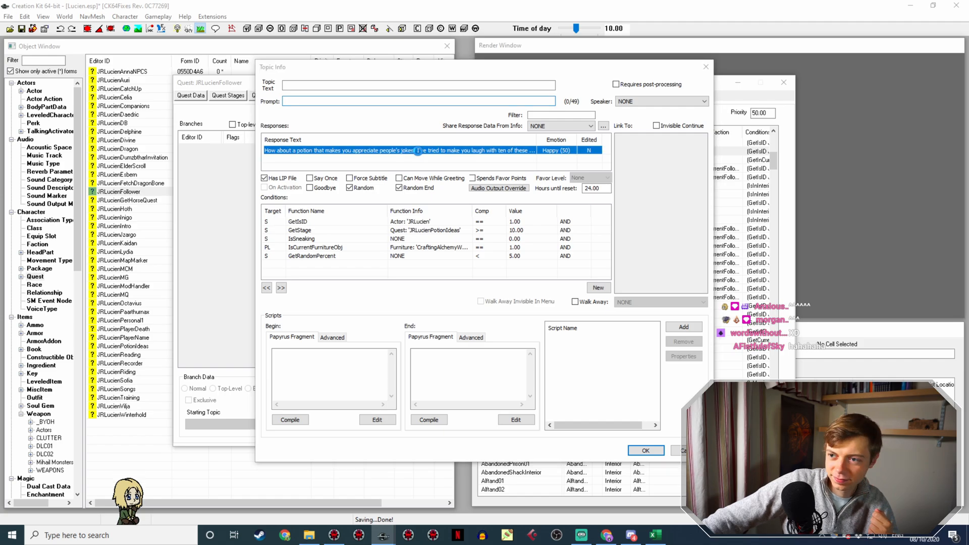
text(I once knew an alchemi)
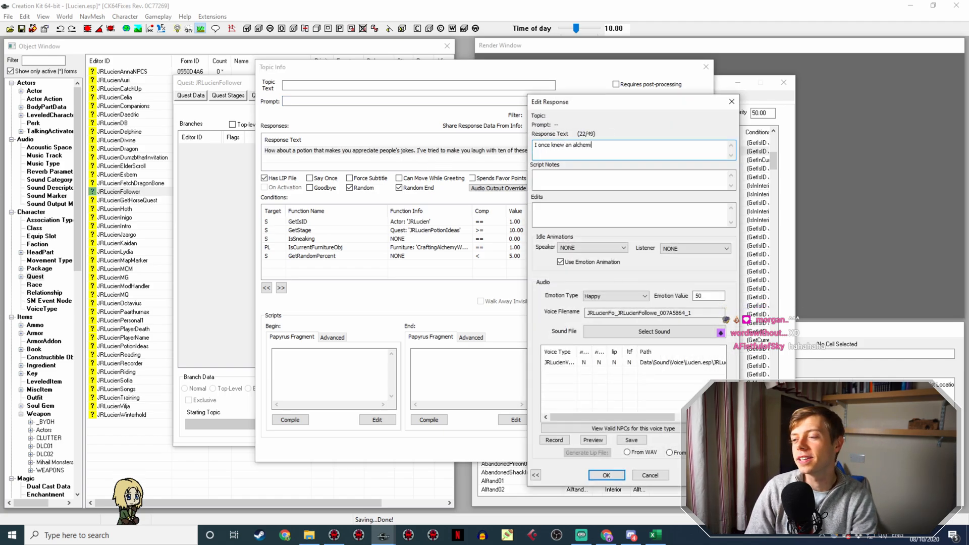
text(st)
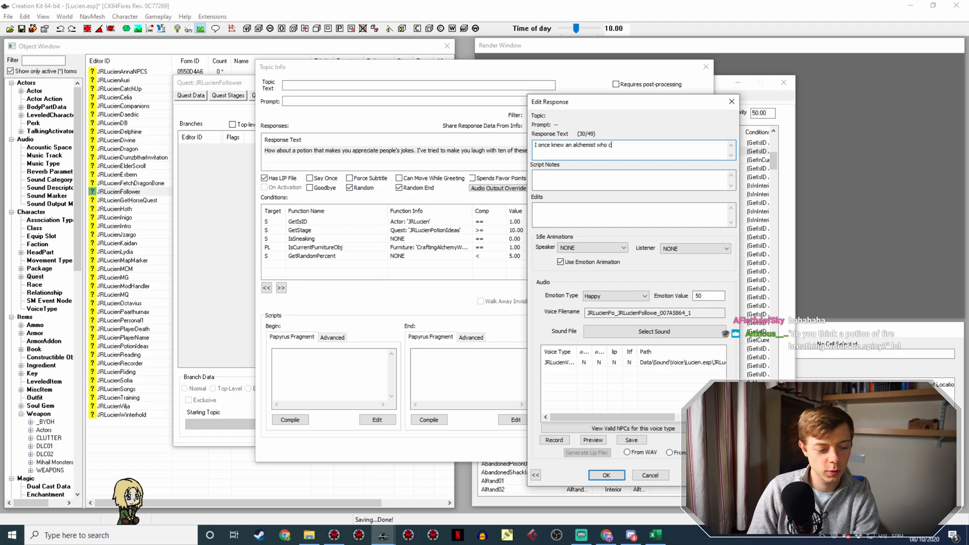
text(who could levitate, but it wore off after a while. He really hit rock bottom then.)
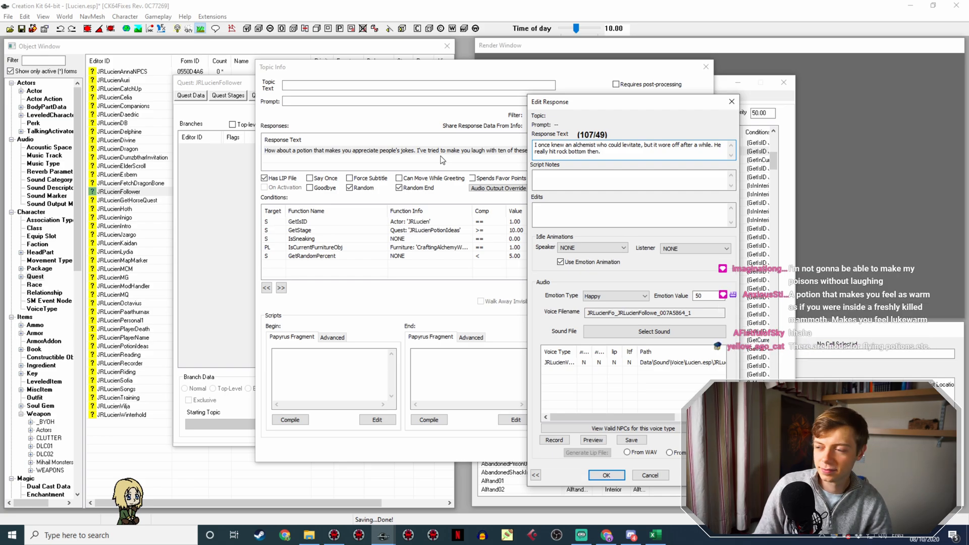
key(Return)
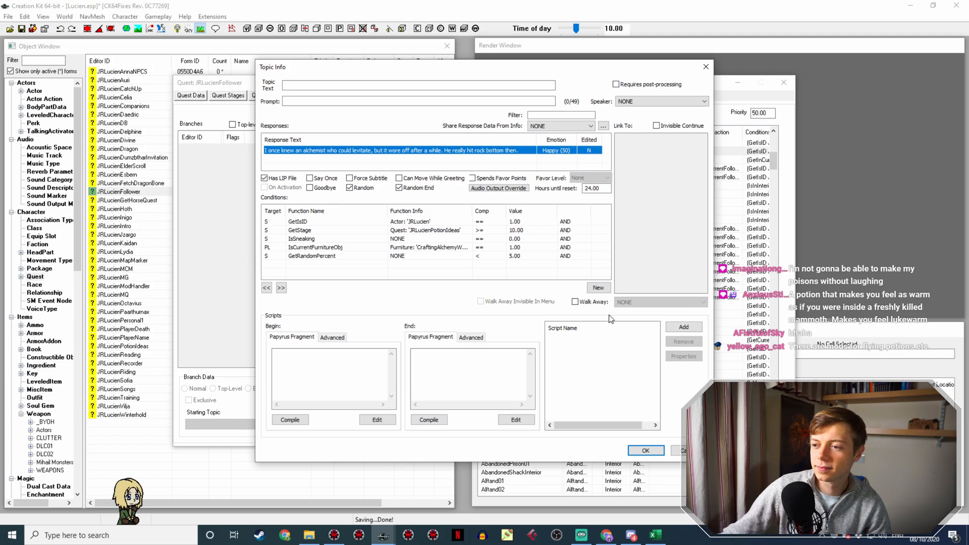
click(636, 451)
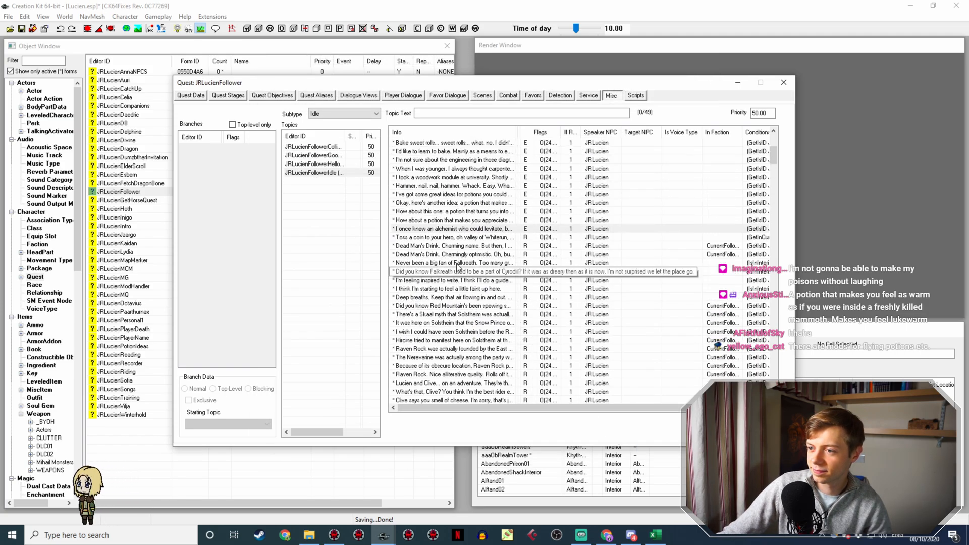
Duplicate the idle line about the levitating alchemist and open the copy for editing.
right_click(465, 231)
click(488, 251)
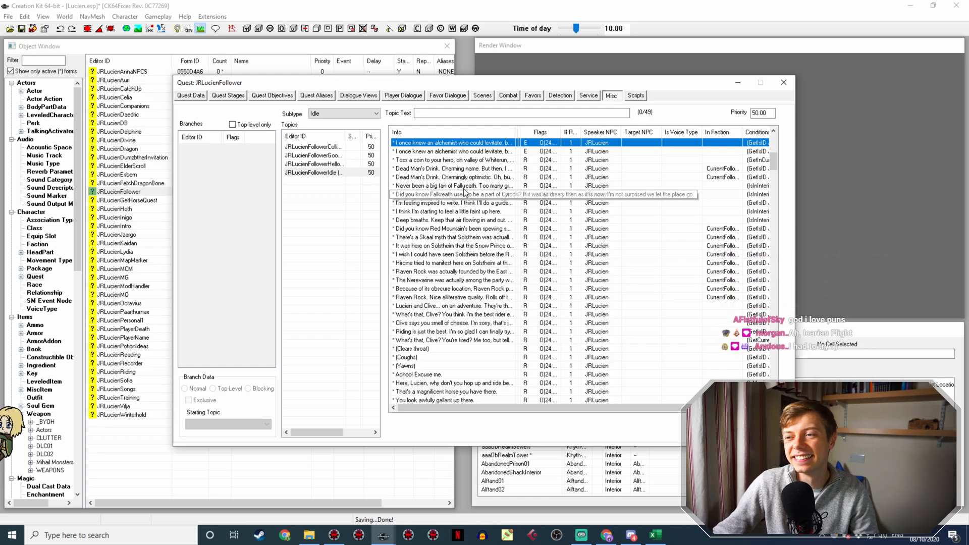
scroll(465, 193, up, 3)
double_click(492, 229)
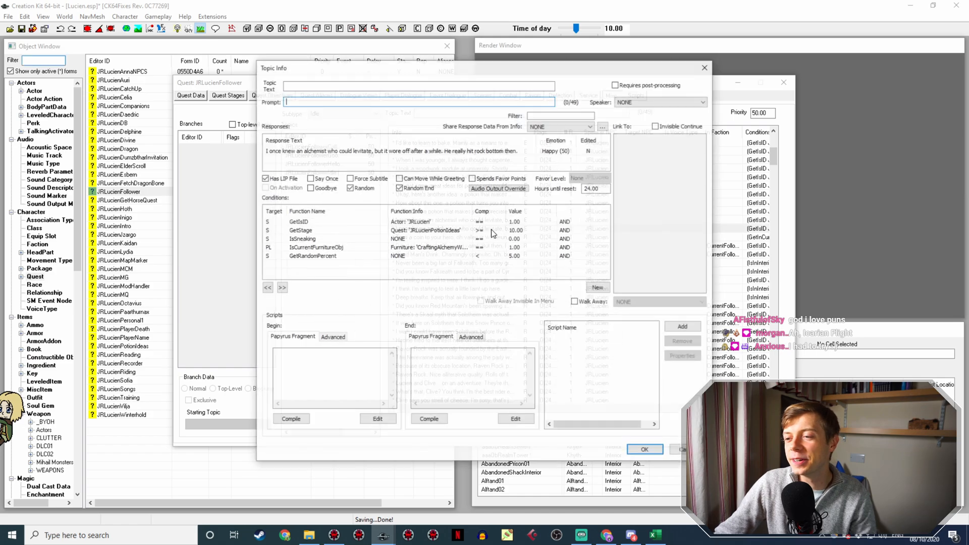
Replace the copy's response with "I once tried to make a potion to make me tiny, but it went wrong and turned me into a giant instead.".
double_click(434, 150)
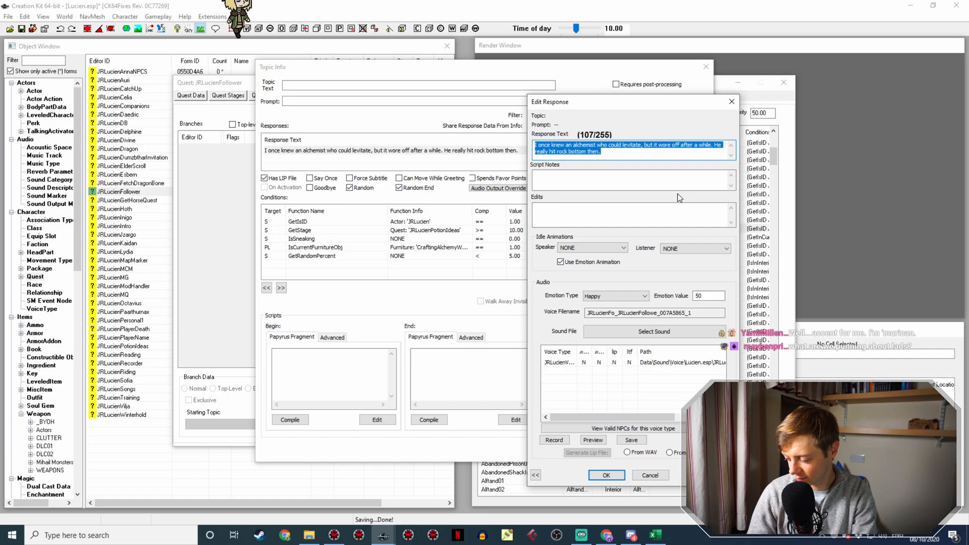
text(I)
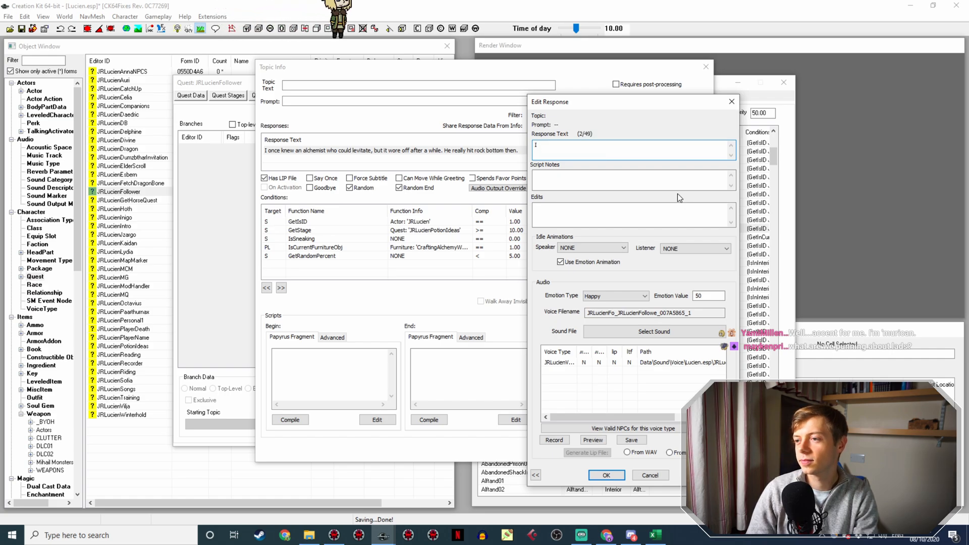
text( once tr)
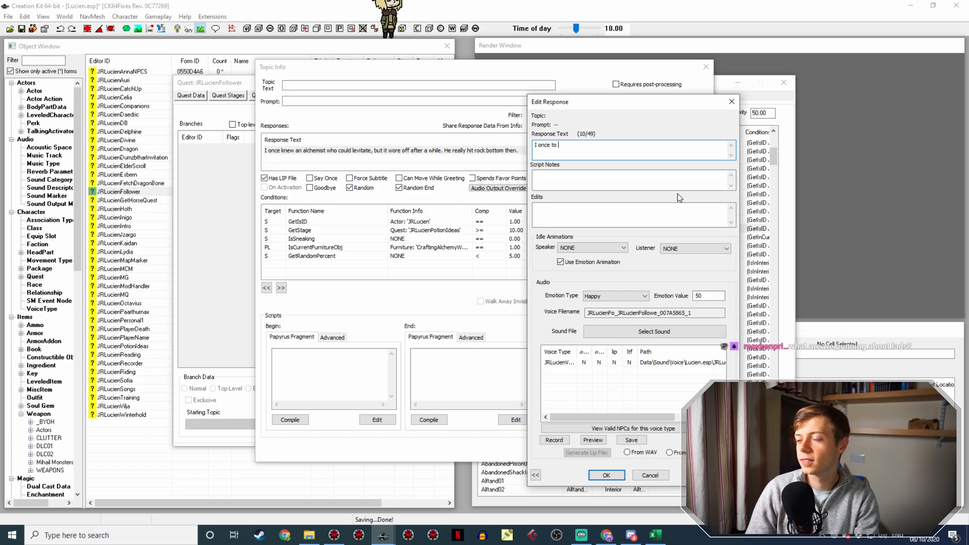
text(ied to )
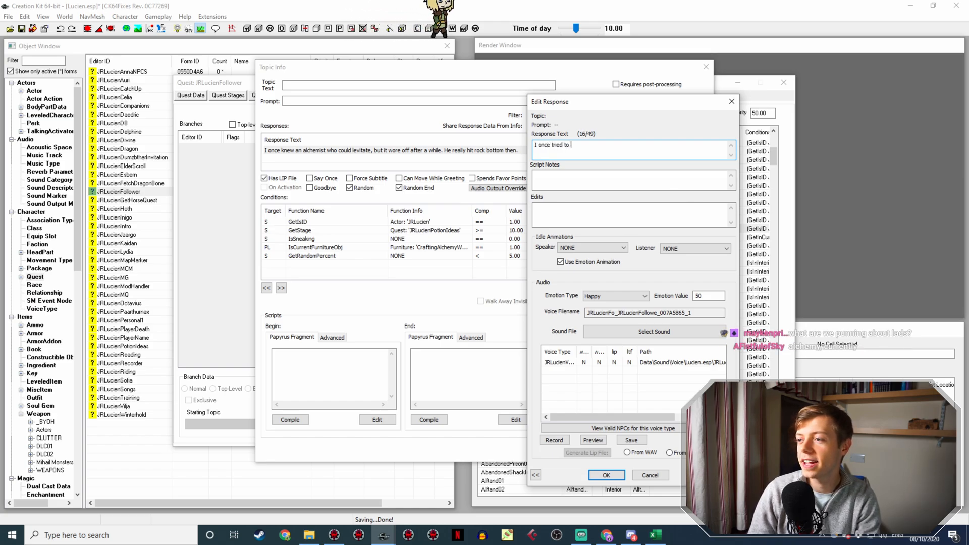
text(make a potion to make a potion to)
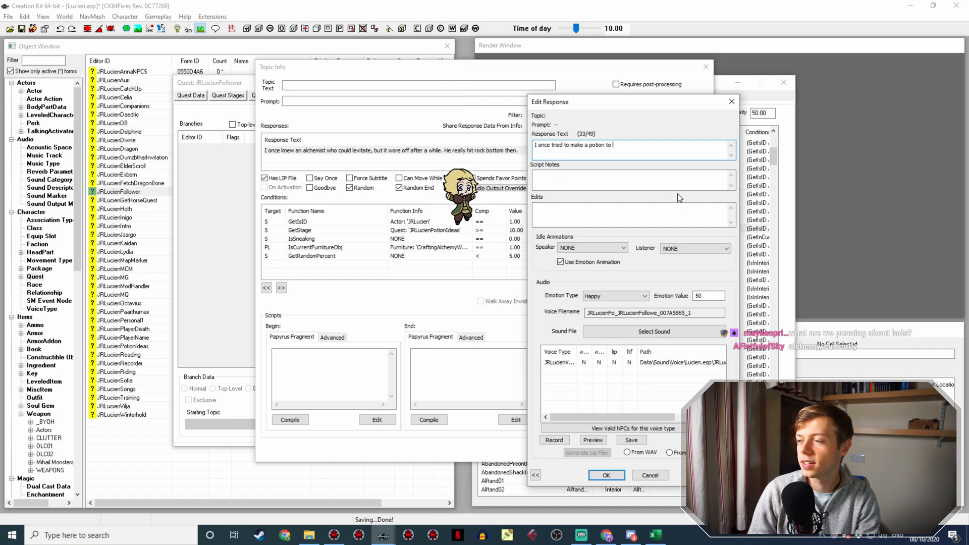
text(make me tiny, but)
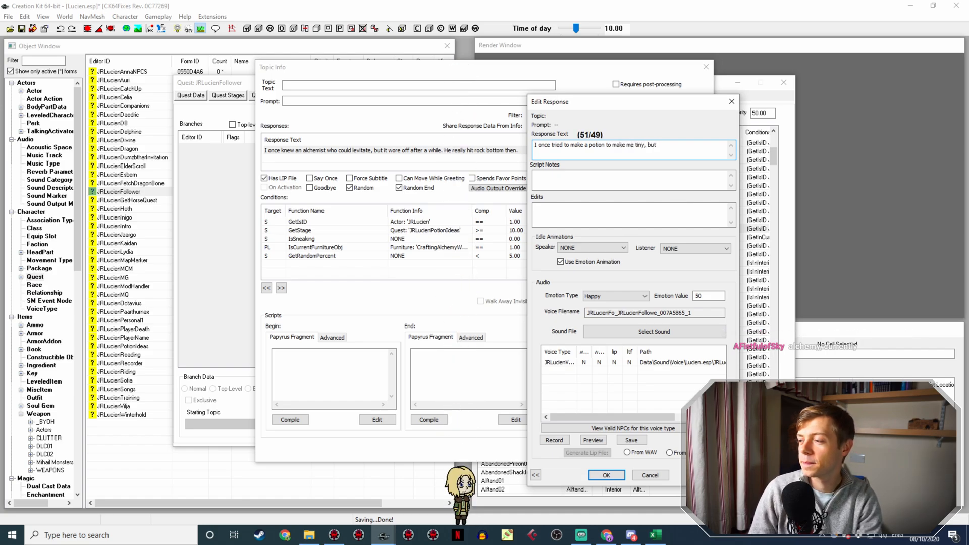
text( it went wer)
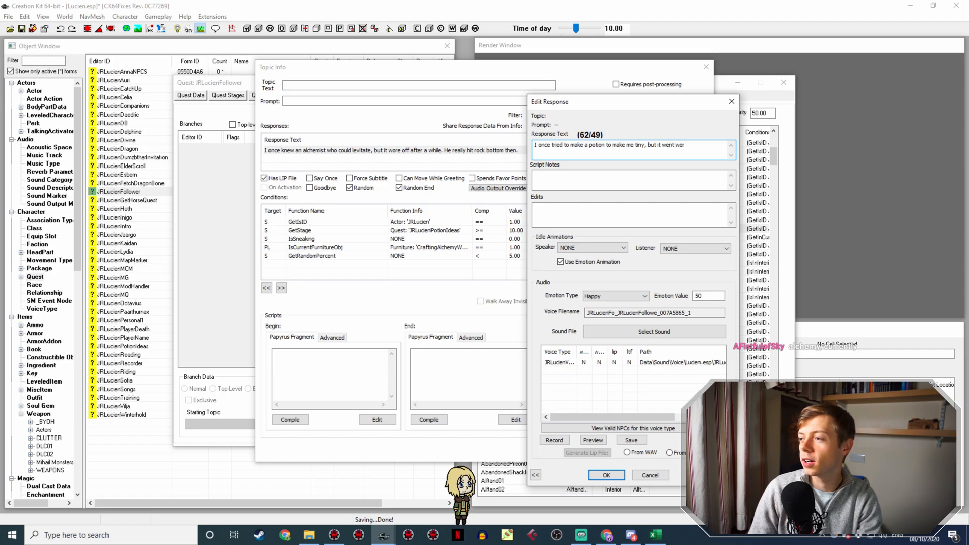
key(BackSpace)
key(BackSpace)
text(rong and turned)
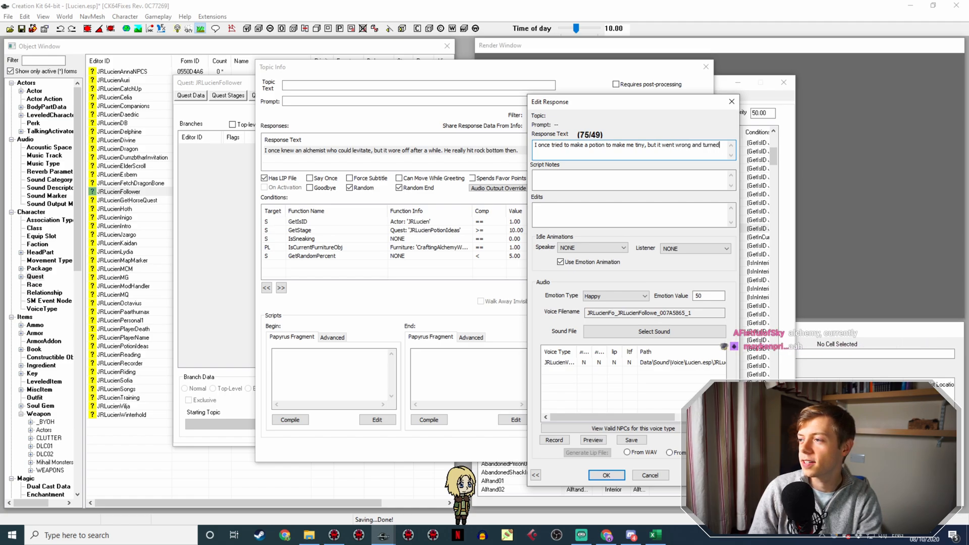
text( me into a )
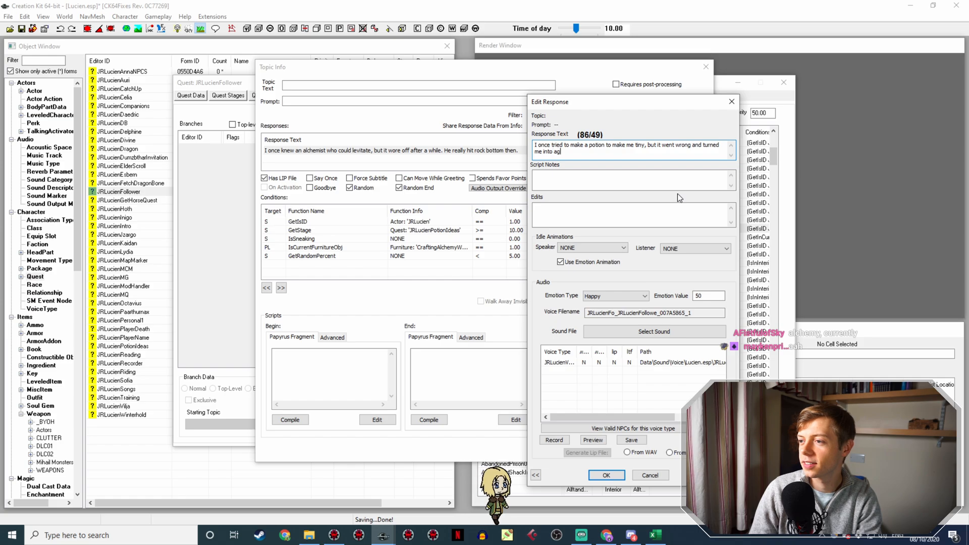
text(giant instead. )
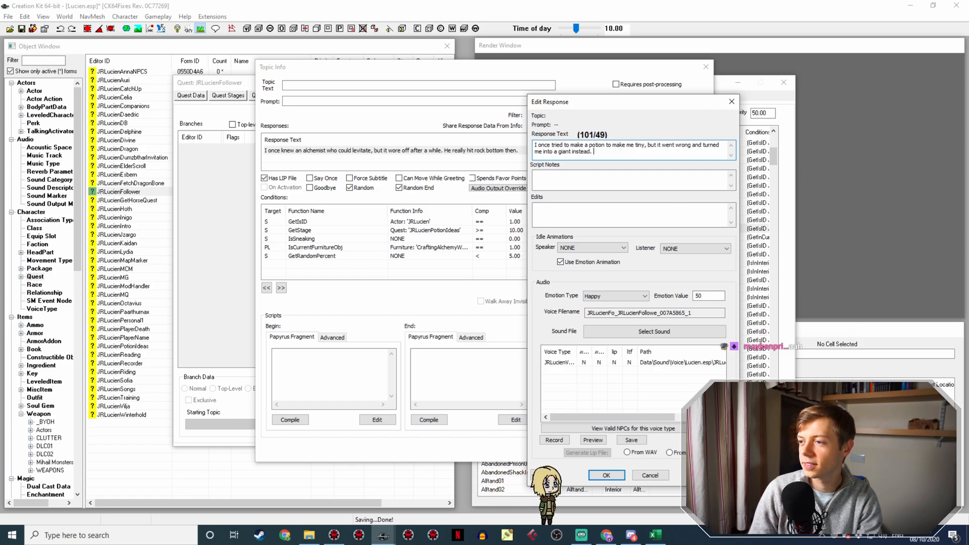
Finish the giant potion response with "That was a big mistake." and save the topic info.
text(That was a big mistake.)
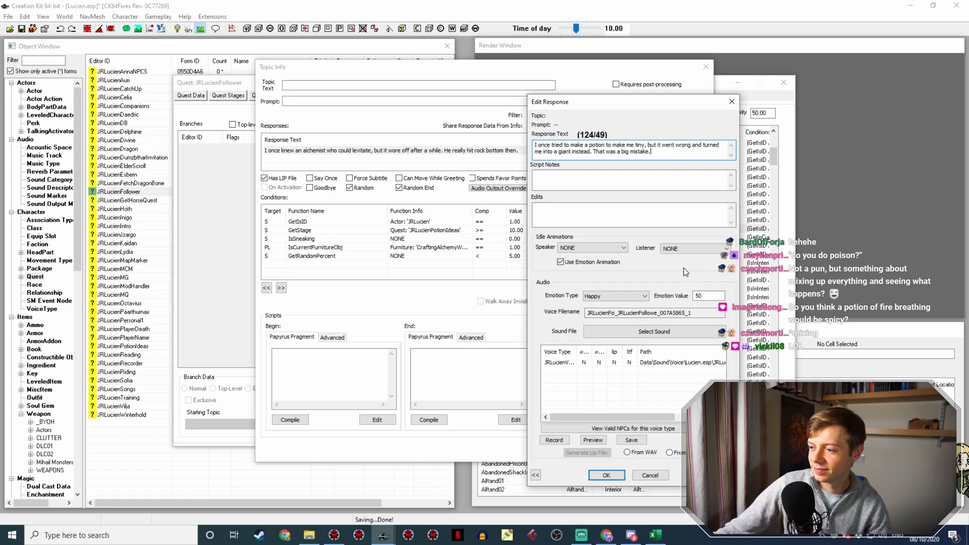
click(606, 475)
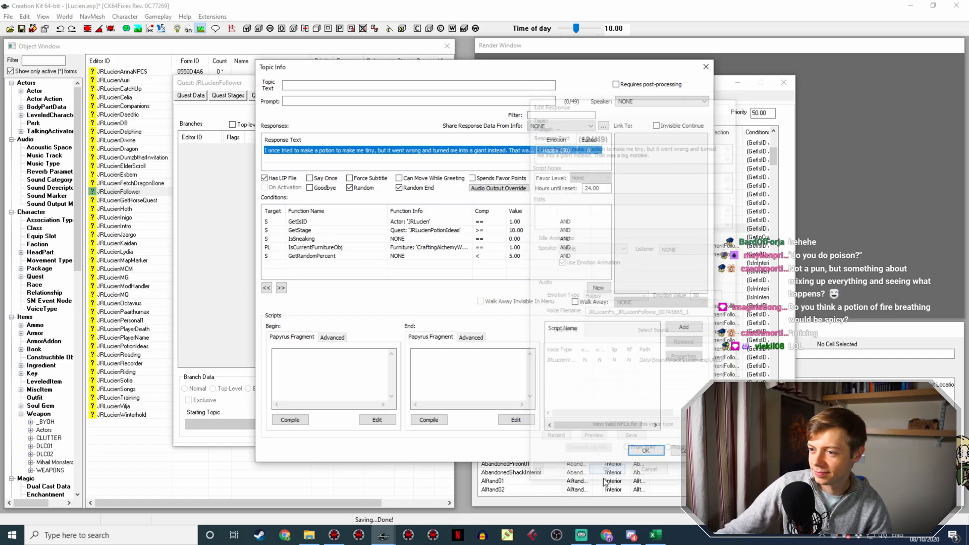
click(647, 450)
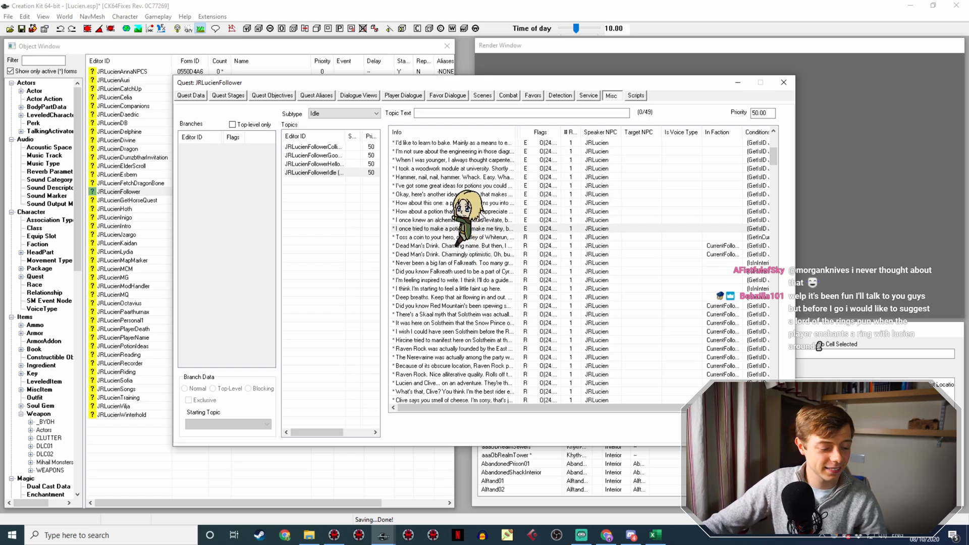
Duplicate the idle line beginning "I once tried to make a potion to make me tiny".
right_click(507, 232)
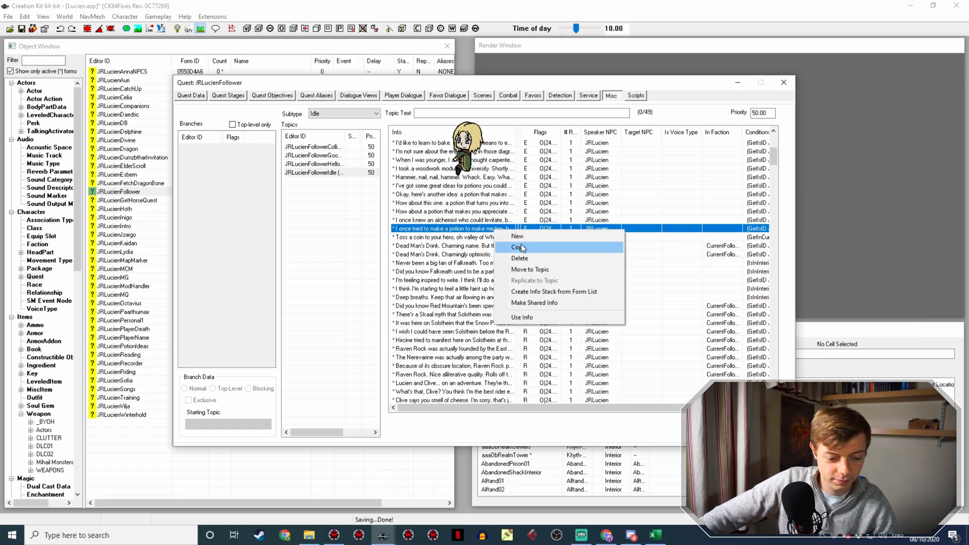
click(521, 247)
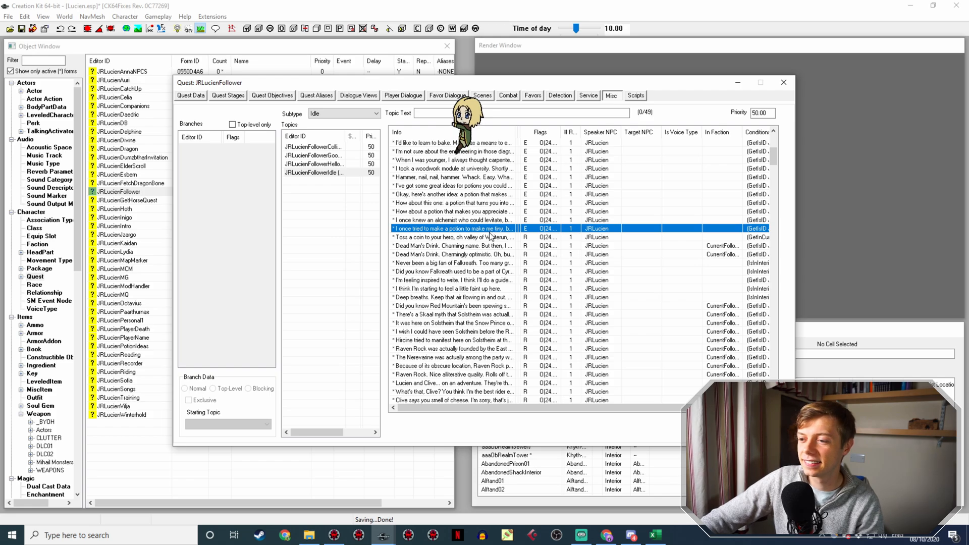
key(ctrl+v)
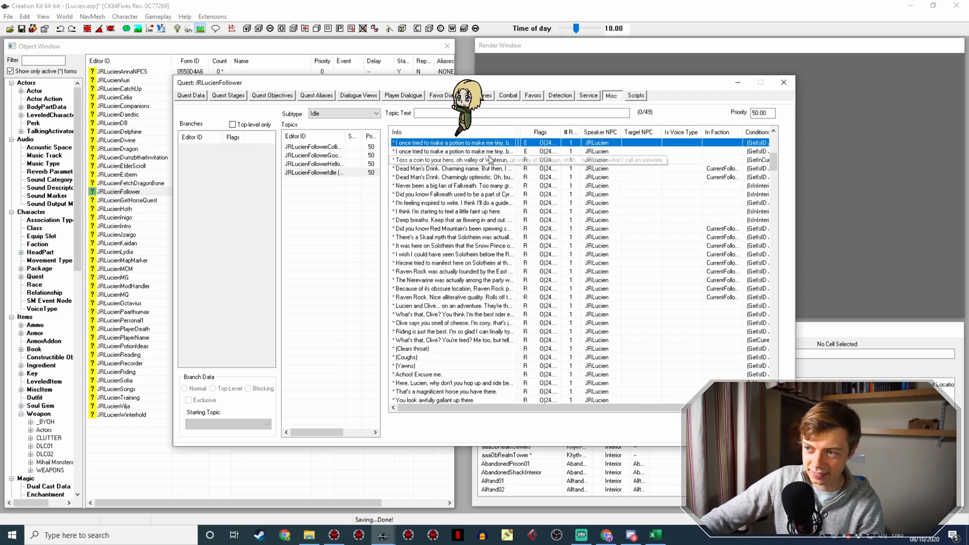
Open the duplicated idle line and replace its response with "Gosh, you're enchanting. No, I mean... that's literally what you're doing".
double_click(401, 151)
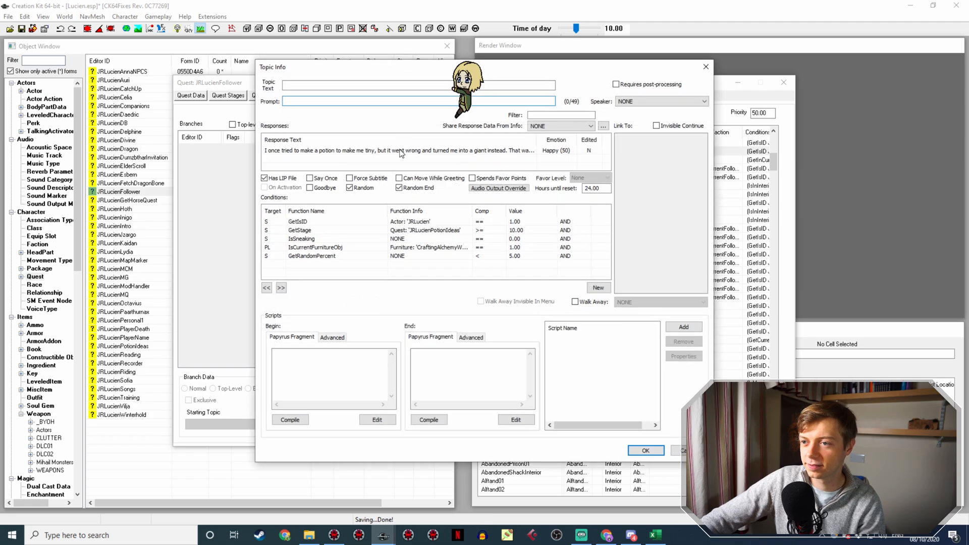
double_click(401, 152)
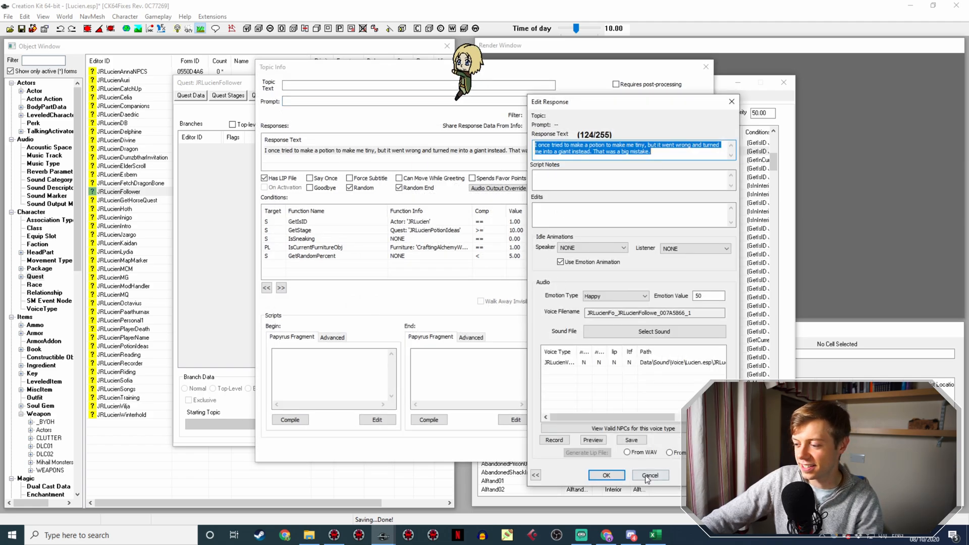
text(Gos)
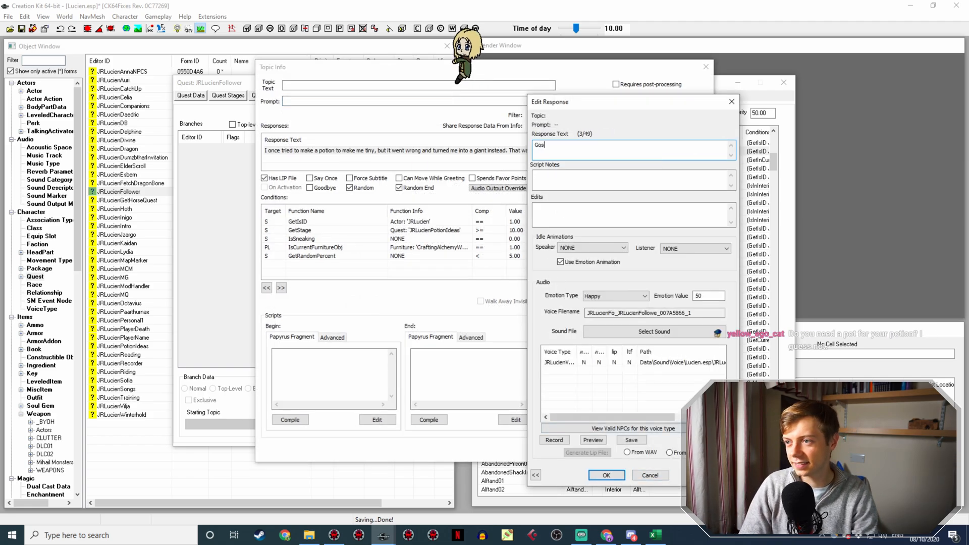
text(h, you're encha)
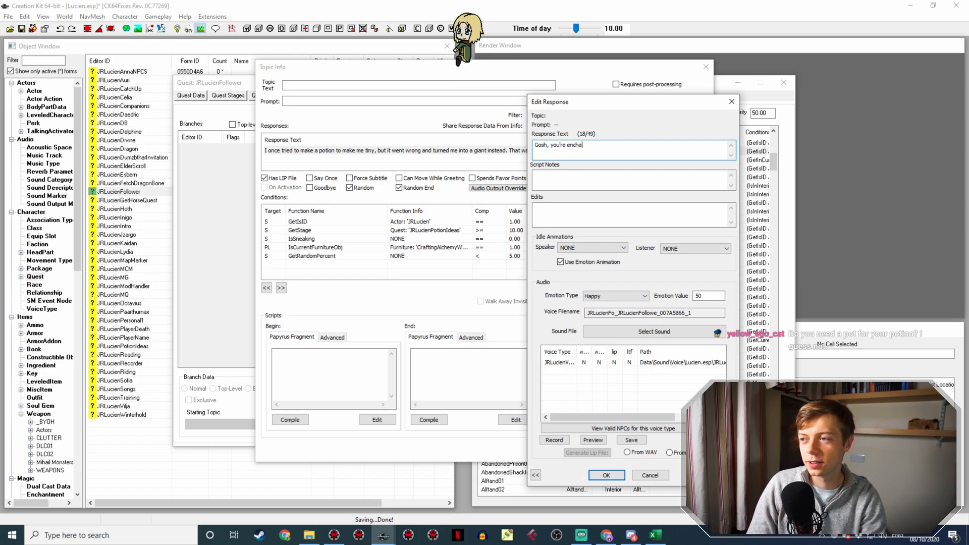
text(tn)
text(nting. )
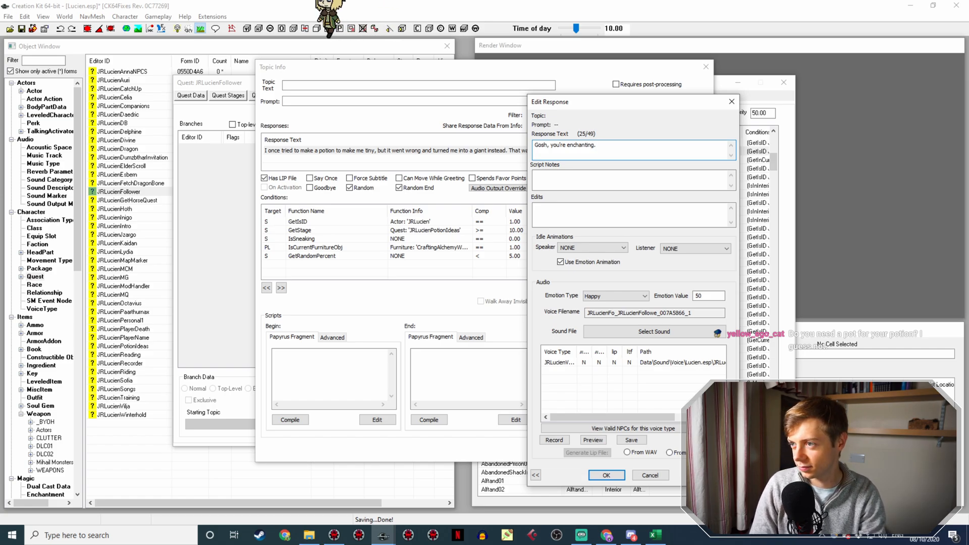
text(N)
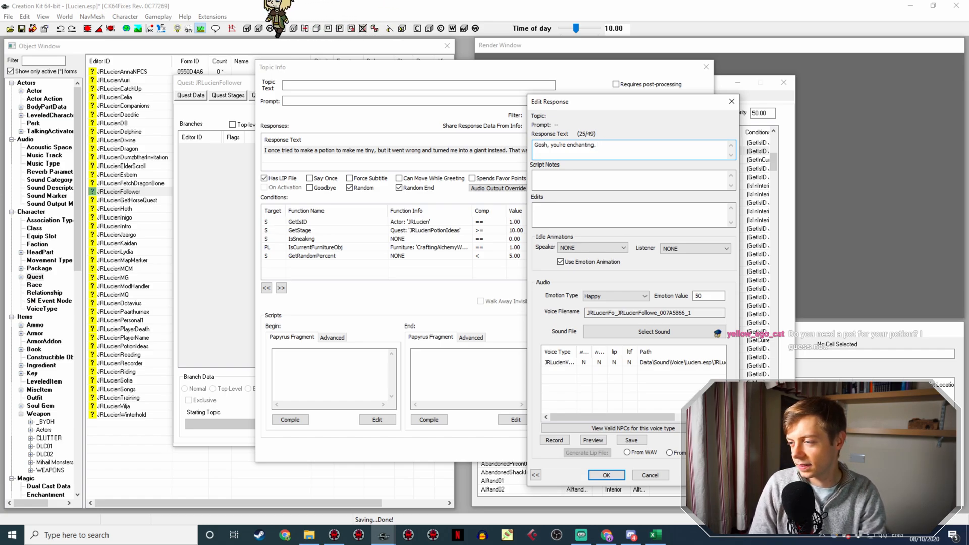
text(o, I )
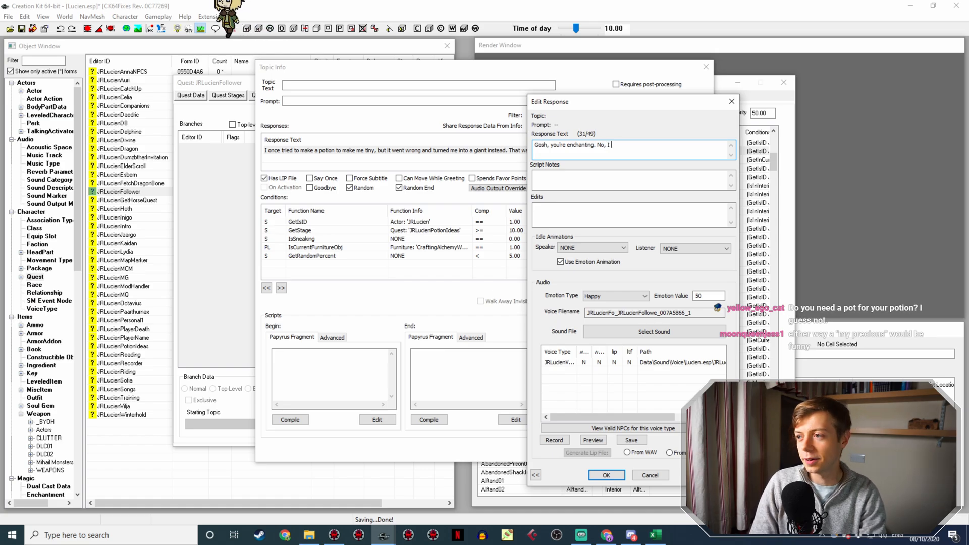
text(mean... t)
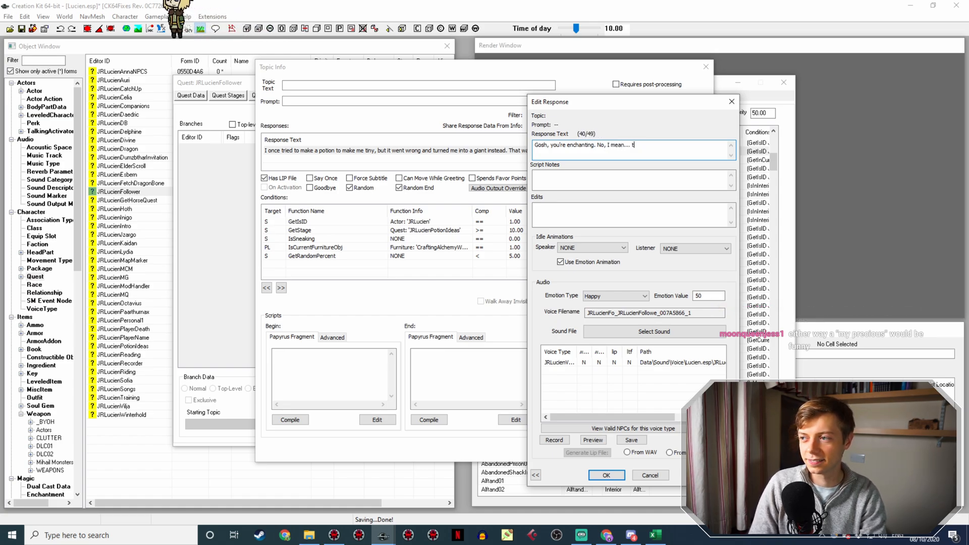
text(hat's literally what )
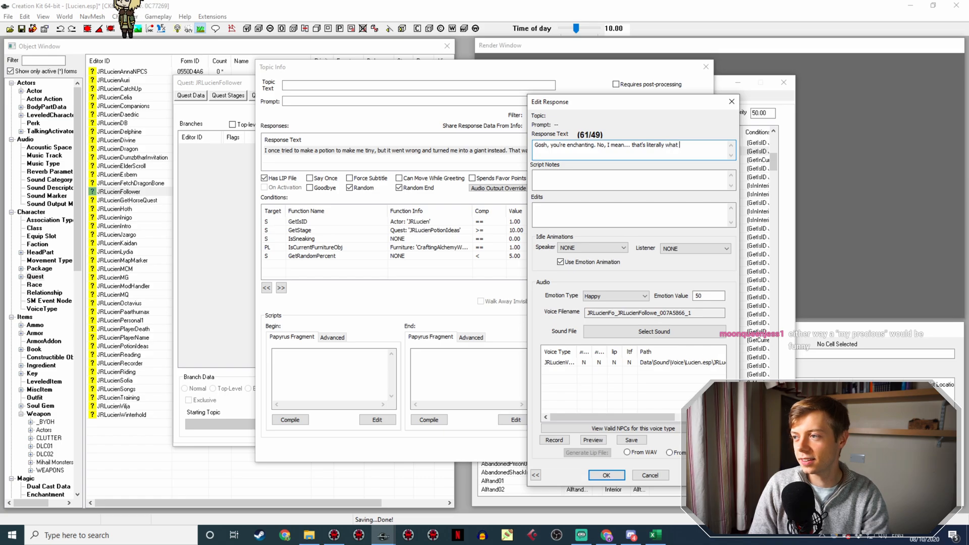
text(you're doing)
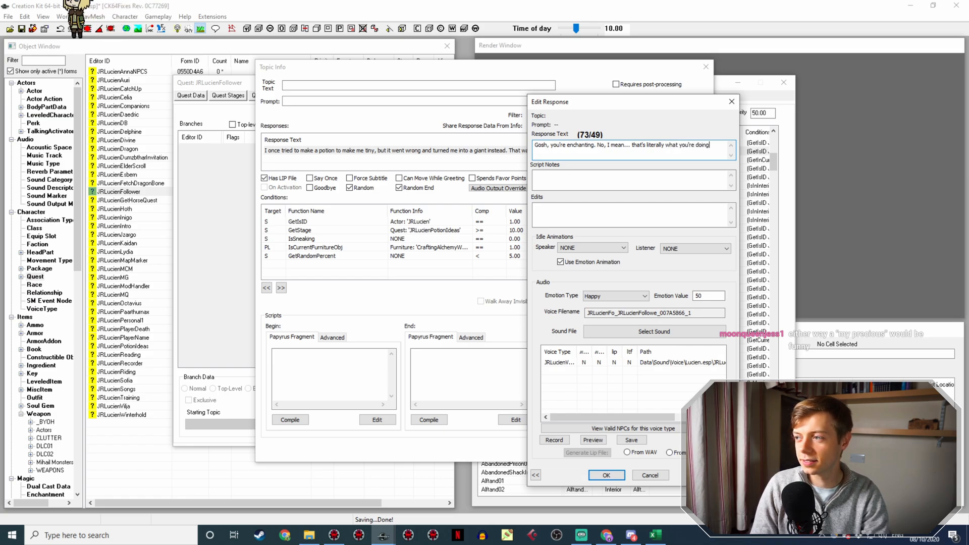
Continue the response with ". Not that you're not enchanting, but I mean... or rather I meant to say... ahem. Never mind.".
text(. Not that)
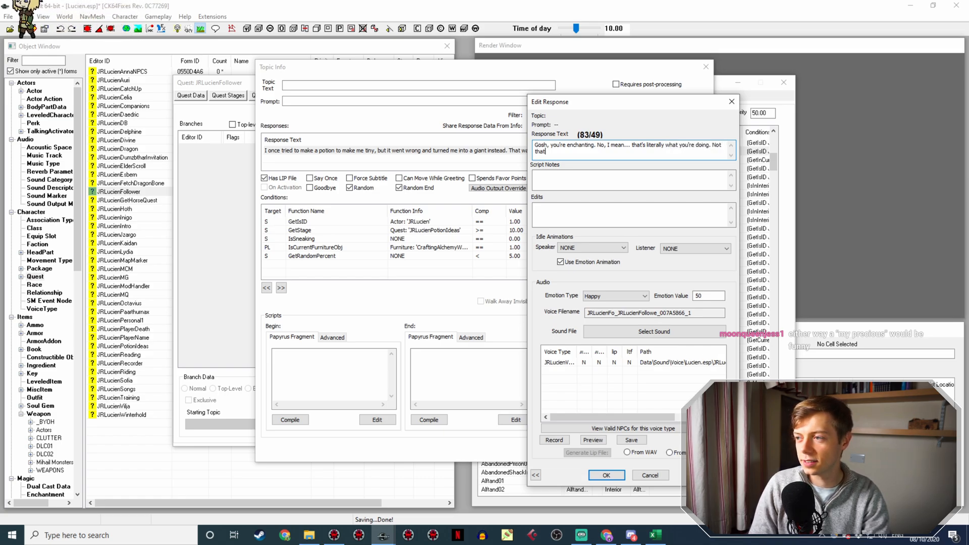
text( you're not)
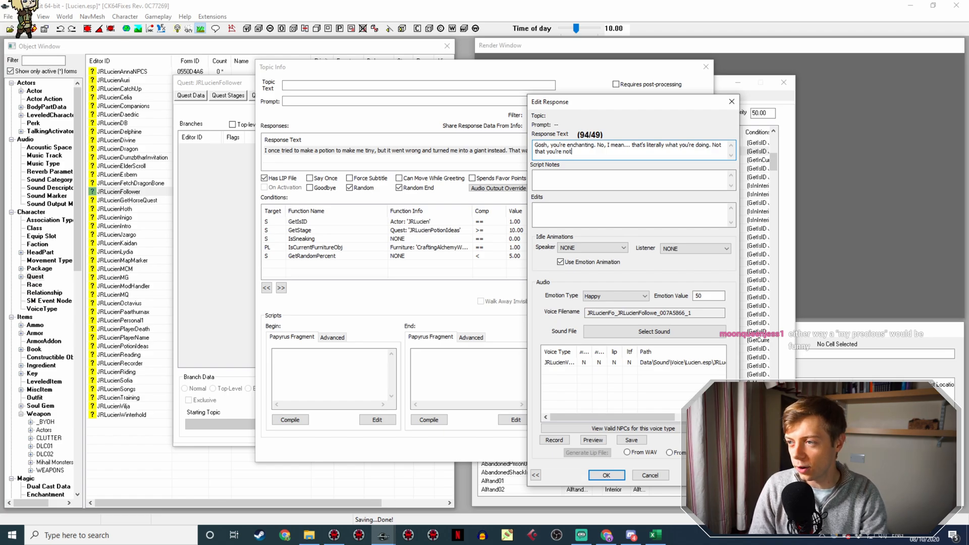
text( enchanting)
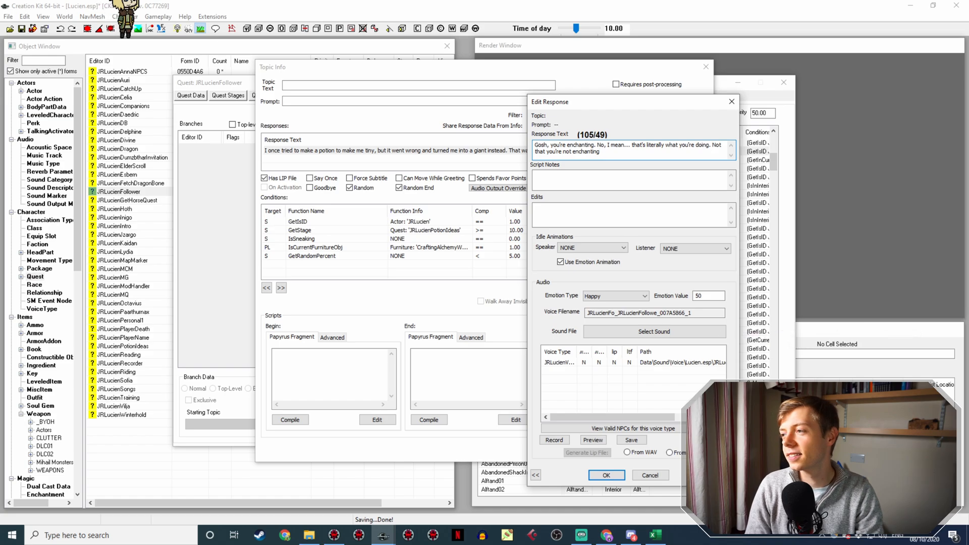
text(, but I mean,)
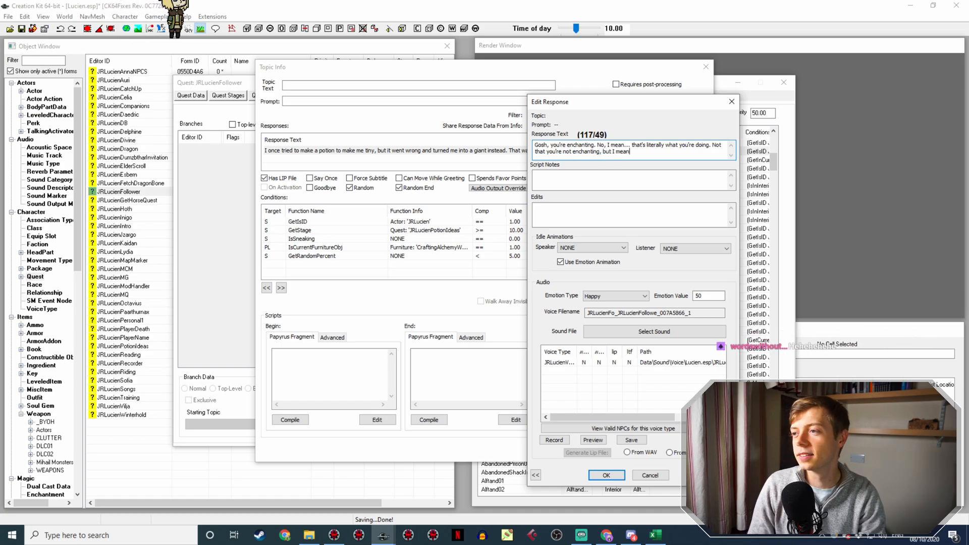
key(BackSpace)
key(BackSpace)
text(... )
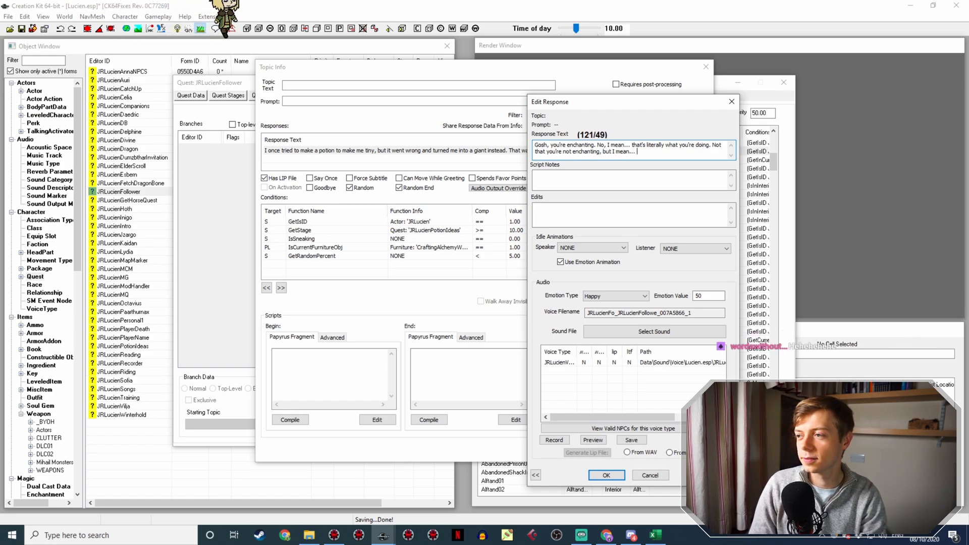
text(or rather I meant)
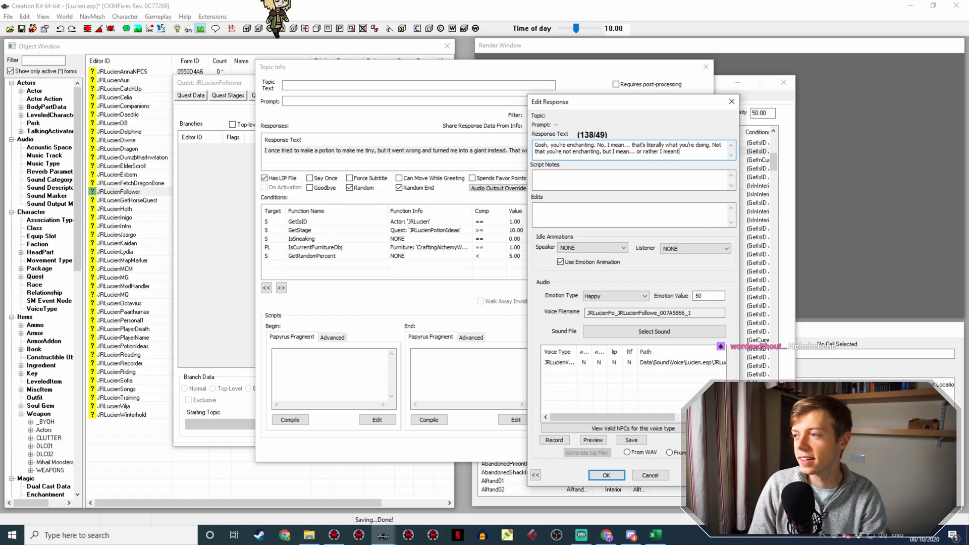
text( to say... ah)
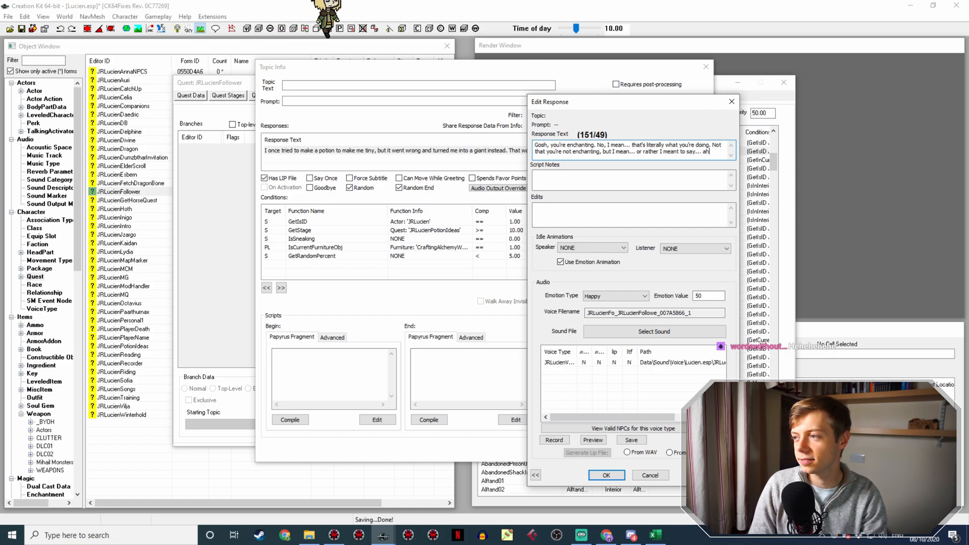
text(em. Never mind.)
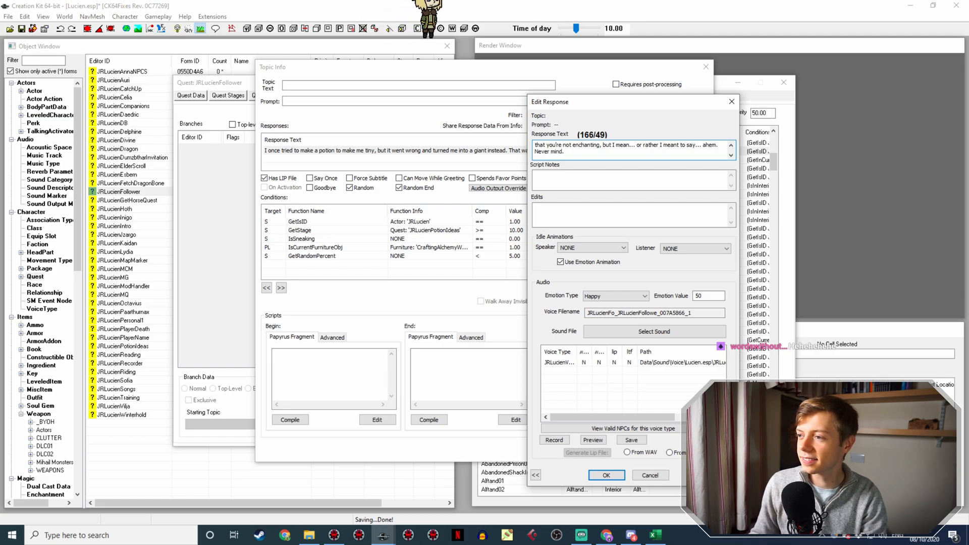
Reword the end of the response to "but I meant to say... that is... ahem. Never mind.".
scroll(660, 145, up, 1)
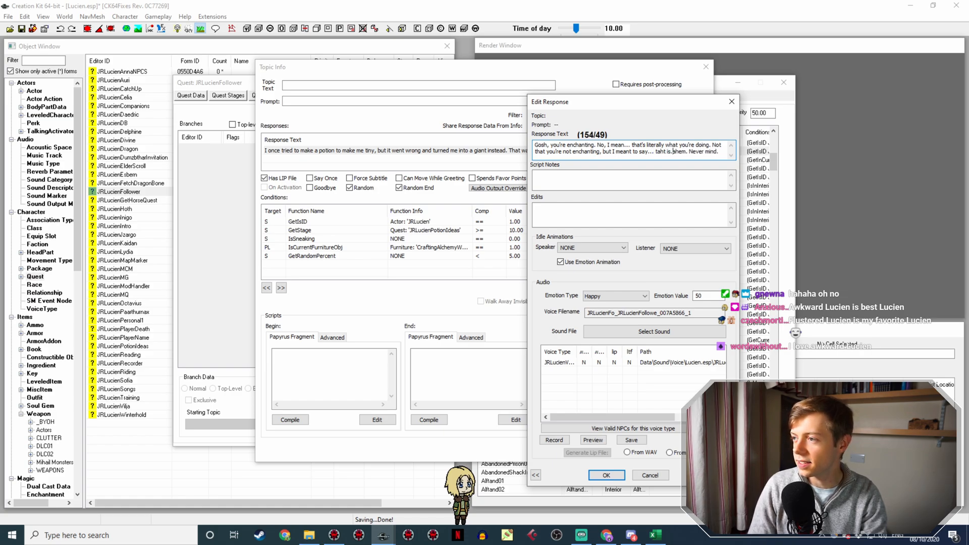
text(..)
key(Up)
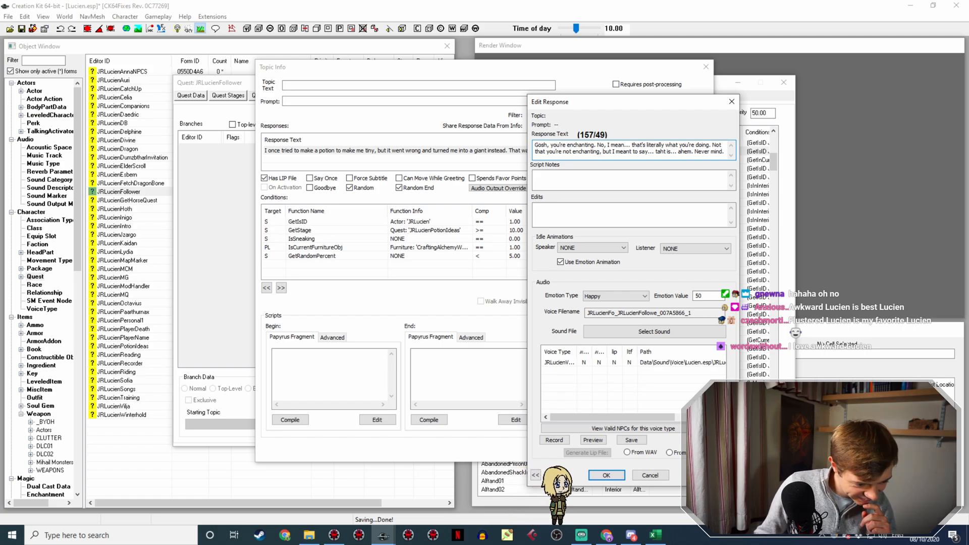
click(721, 145)
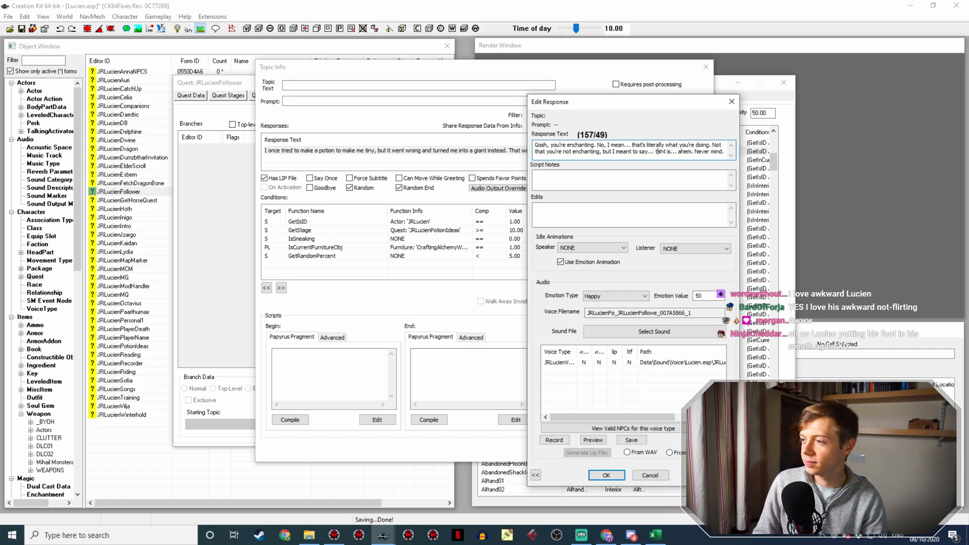
text(t)
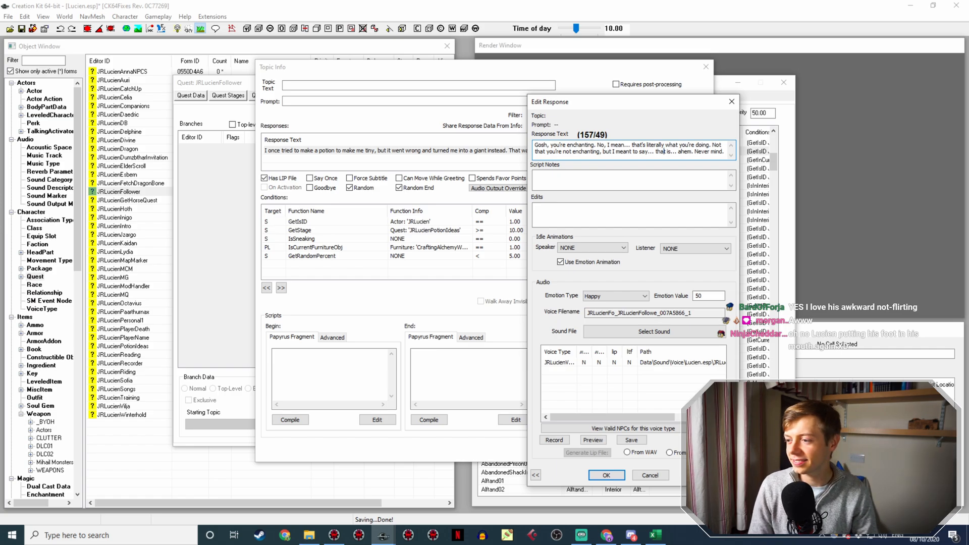
Set the emotion type of the enchanting response to Neutral and save the response.
click(614, 296)
click(613, 306)
click(608, 476)
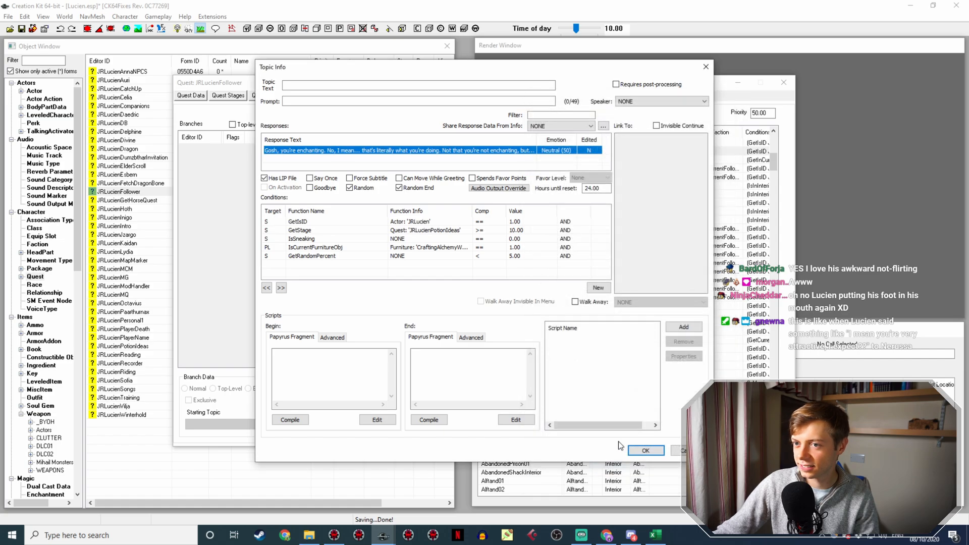
Delete the GetStage condition and set the IsCurrentFurnitureObj condition's furniture to CraftingEnchantingWorkbench.
click(454, 230)
key(Delete)
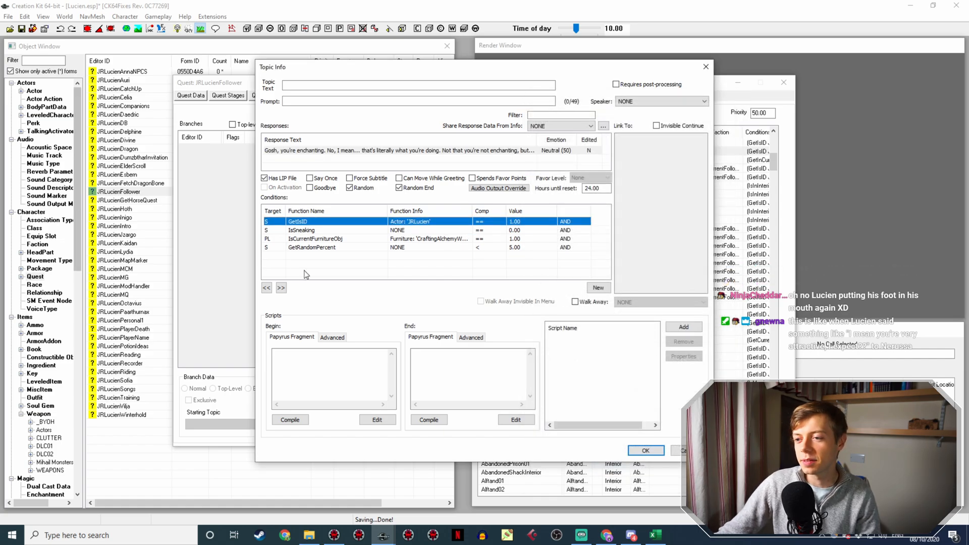
double_click(438, 239)
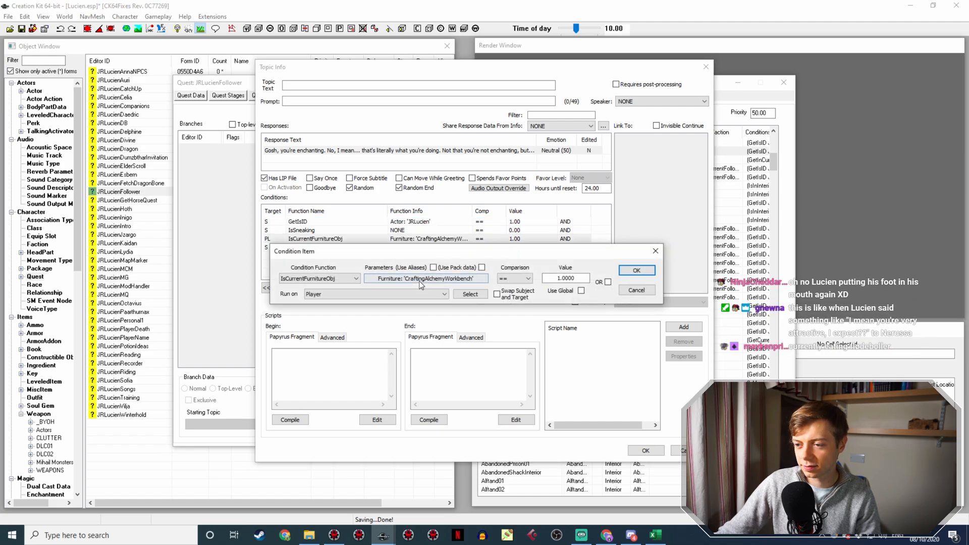
click(421, 279)
click(413, 312)
scroll(419, 343, up, 2)
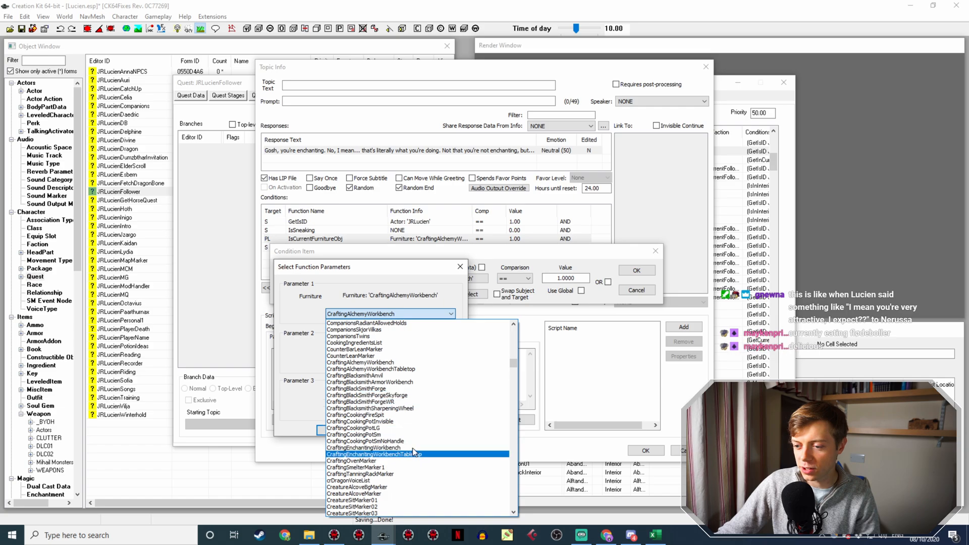
click(383, 448)
click(334, 429)
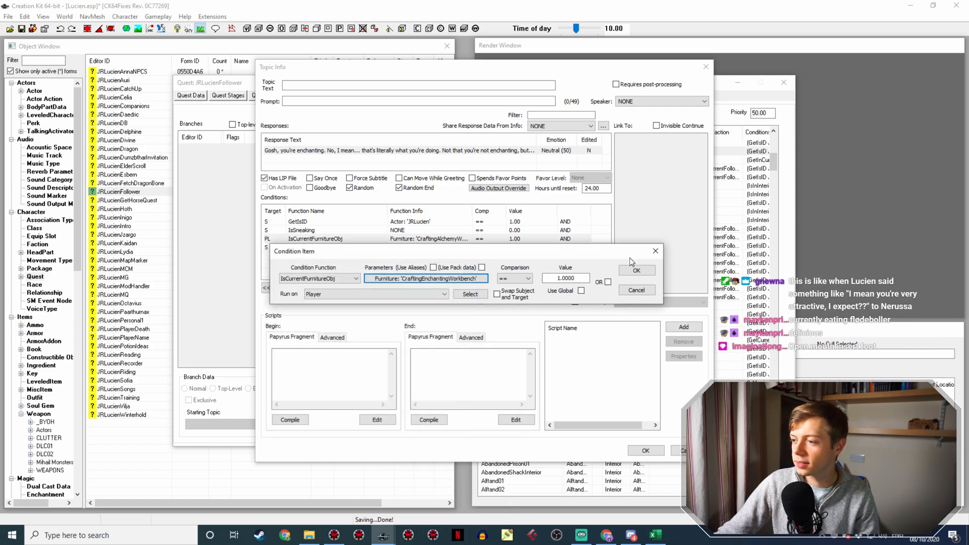
click(635, 271)
Duplicate the IsCurrentFurnitureObj condition and join the first of the two with OR.
right_click(535, 238)
click(560, 248)
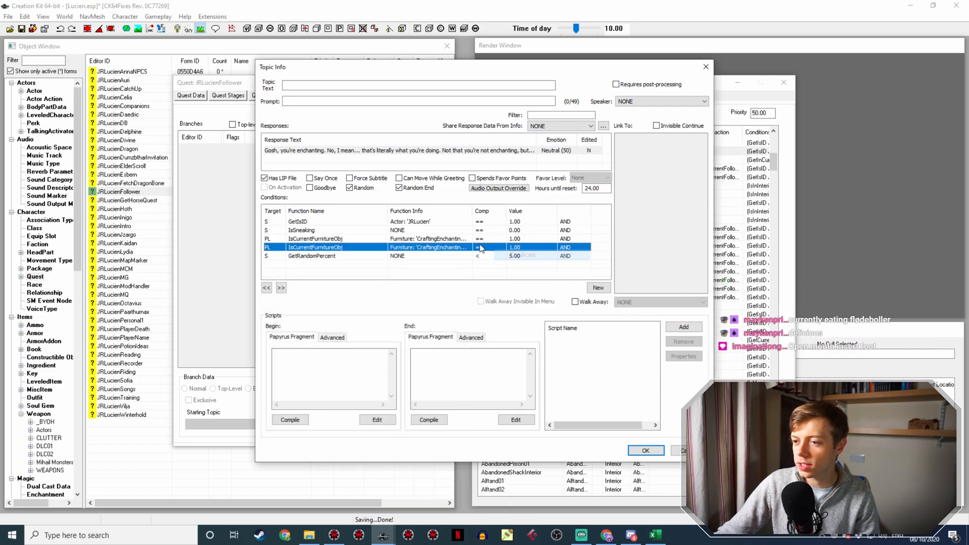
double_click(518, 246)
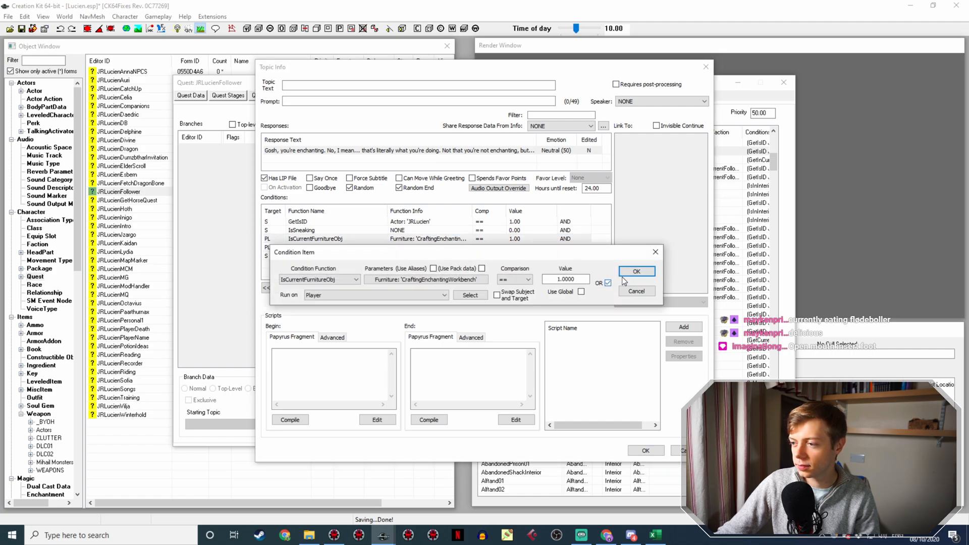
click(636, 271)
Set the furniture of the second IsCurrentFurnitureObj condition to CraftingEnchantingWorkbenchTabletop.
double_click(532, 247)
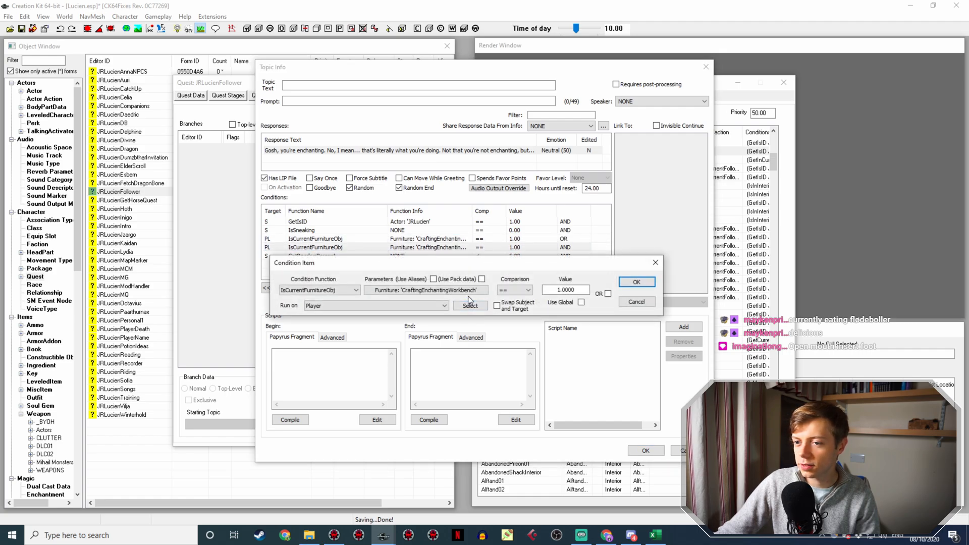
click(470, 305)
click(432, 325)
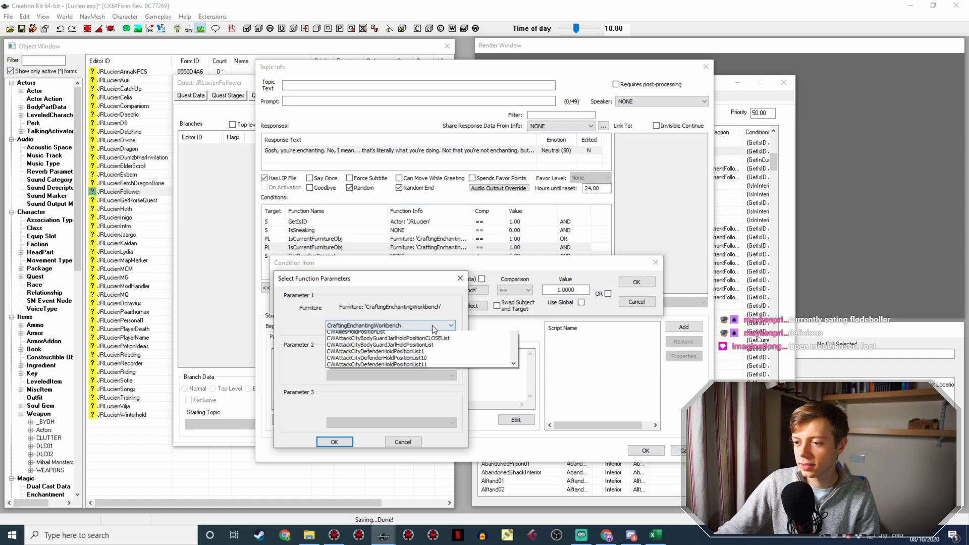
click(421, 364)
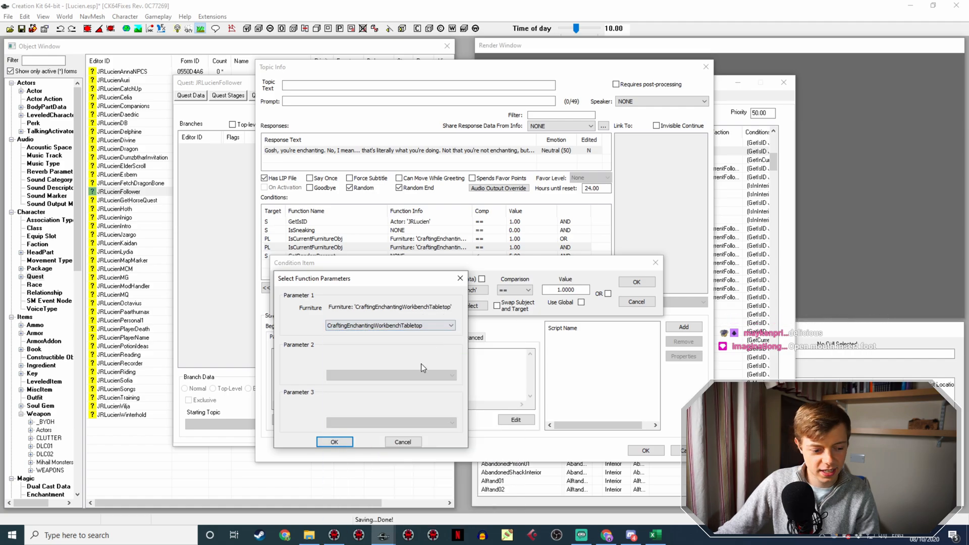
click(334, 441)
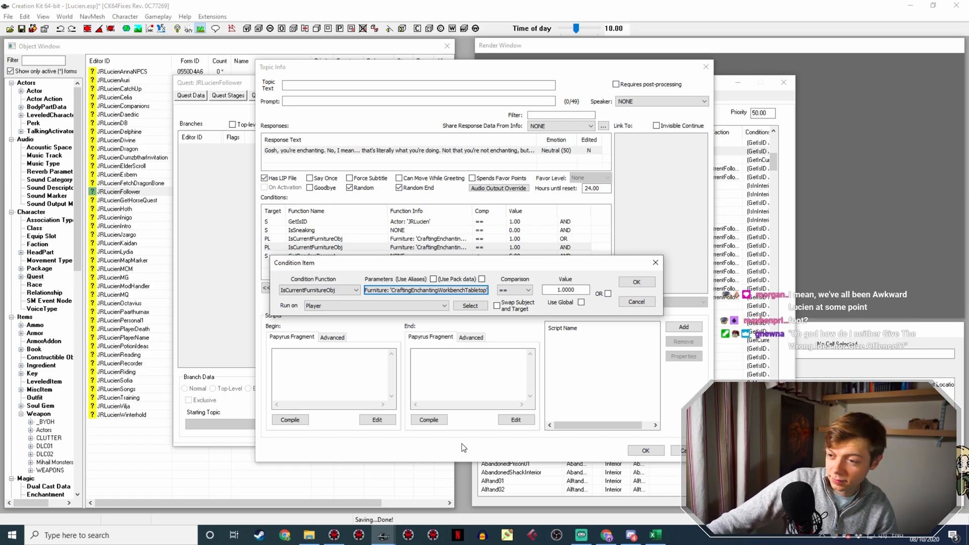
click(647, 282)
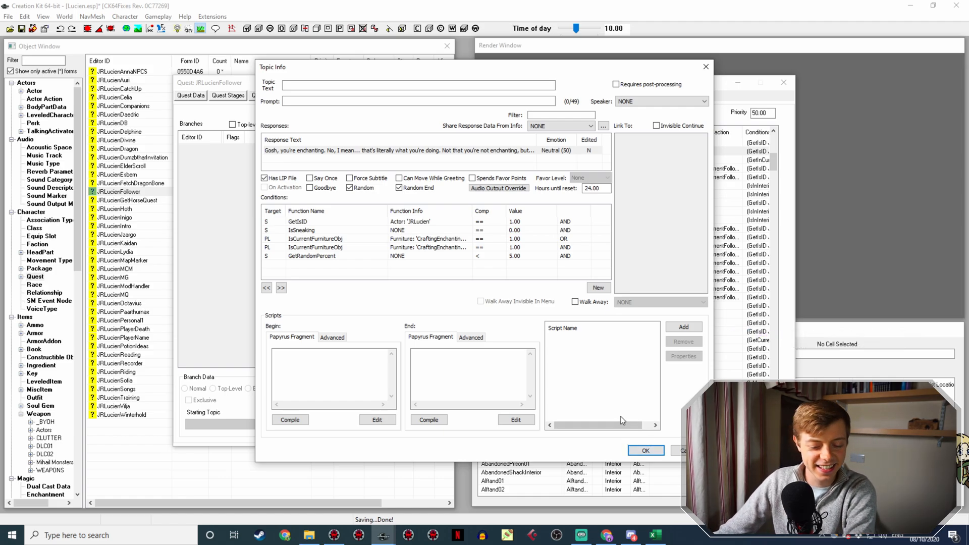
Set the enchanting line's GetRandomPercent condition to less than 1 and save the topic info.
double_click(467, 257)
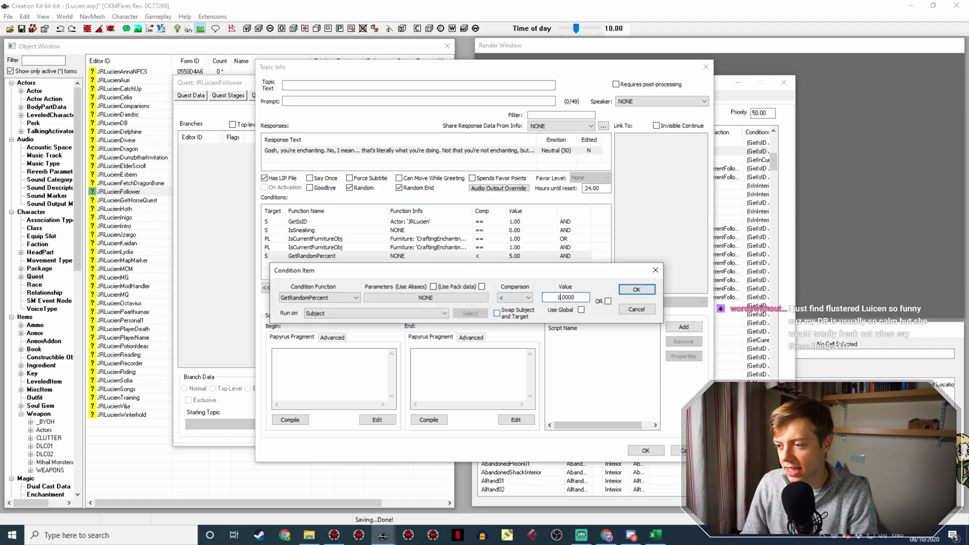
key(Return)
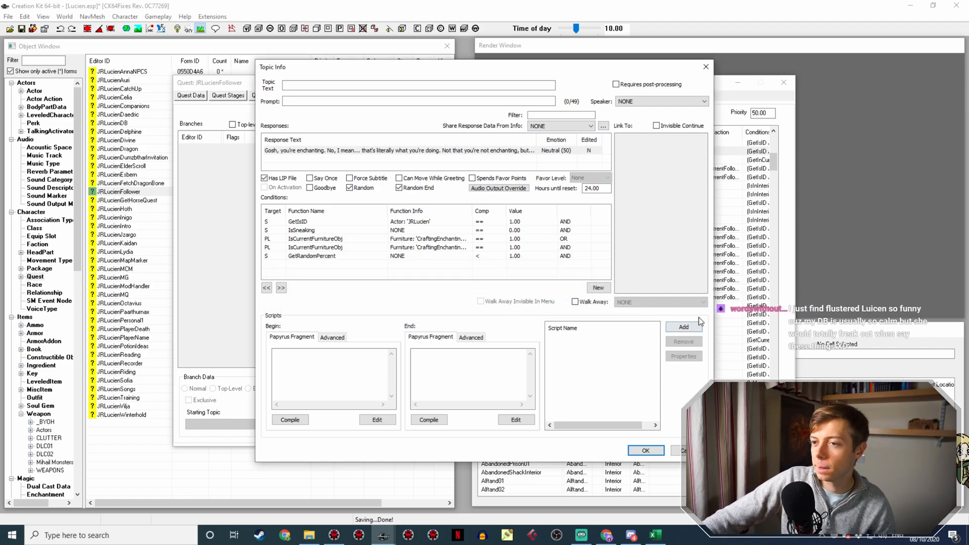
click(659, 452)
Duplicate the idle line about trying to make a potion to become tiny.
scroll(576, 279, up, 3)
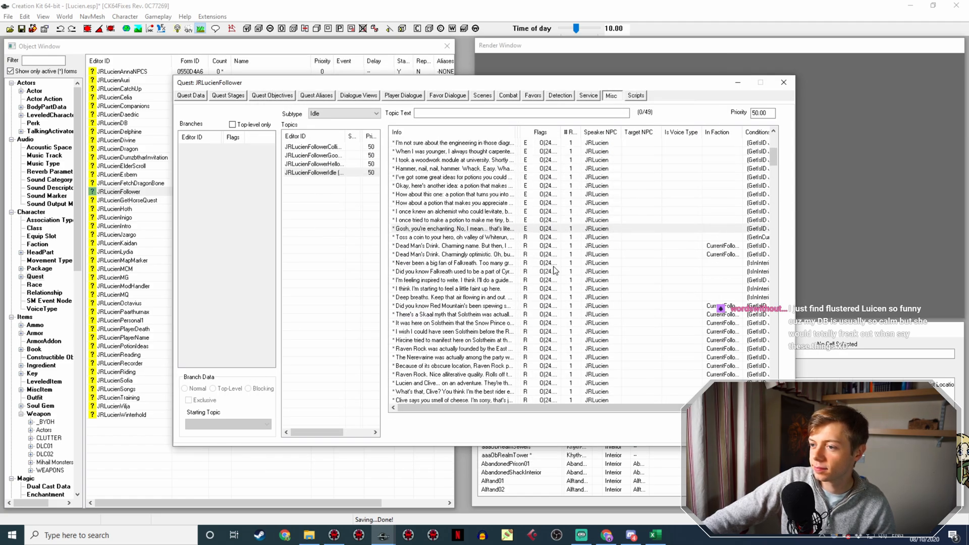
click(502, 222)
scroll(505, 224, up, 1)
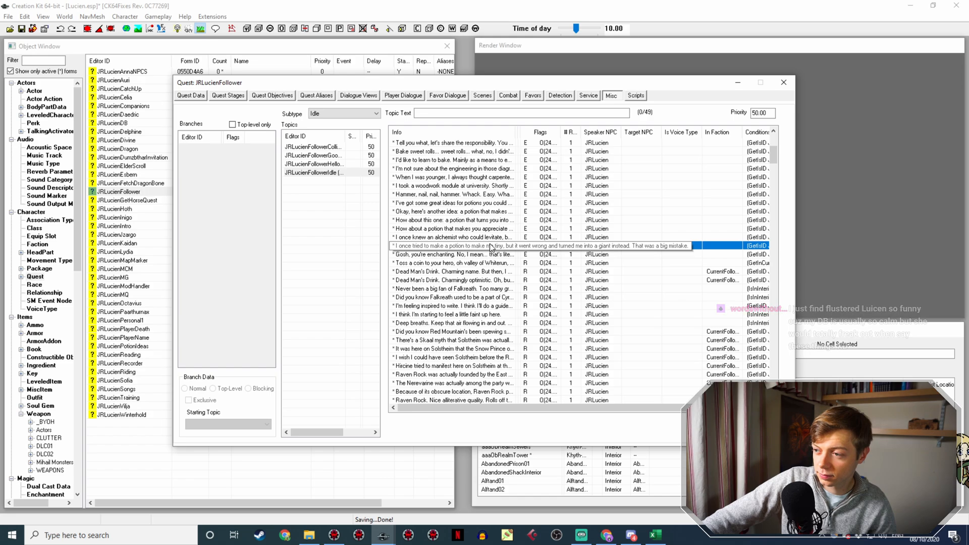
right_click(490, 246)
click(506, 260)
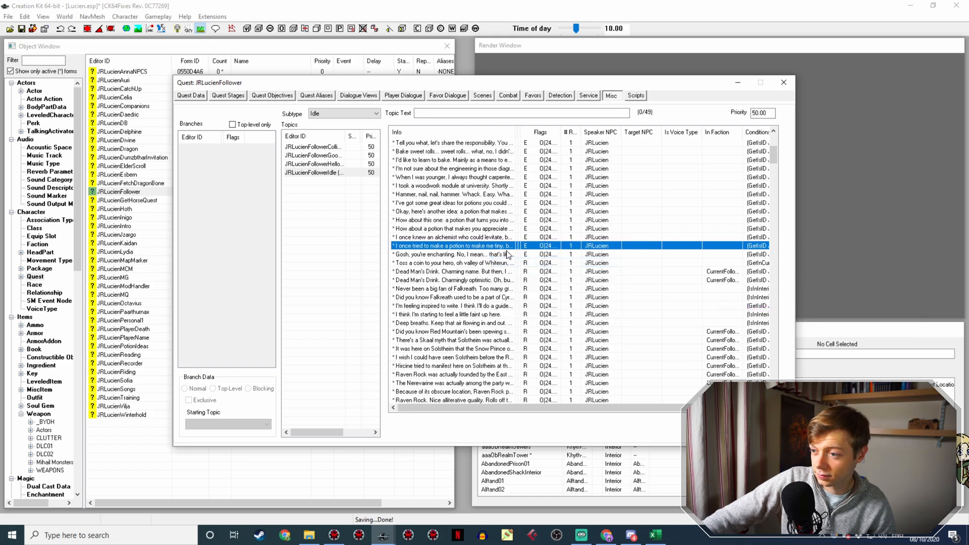
key(ctrl+v)
click(482, 153)
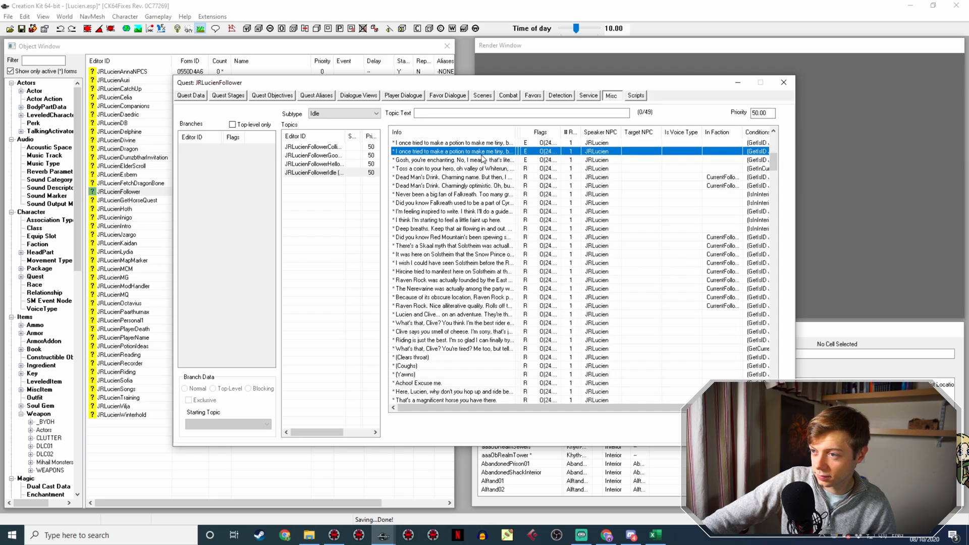
Replace the duplicate's response with "I once had the notion to make a potion in the ocean. There was an explosion, and gosh, what a commotion.".
double_click(475, 151)
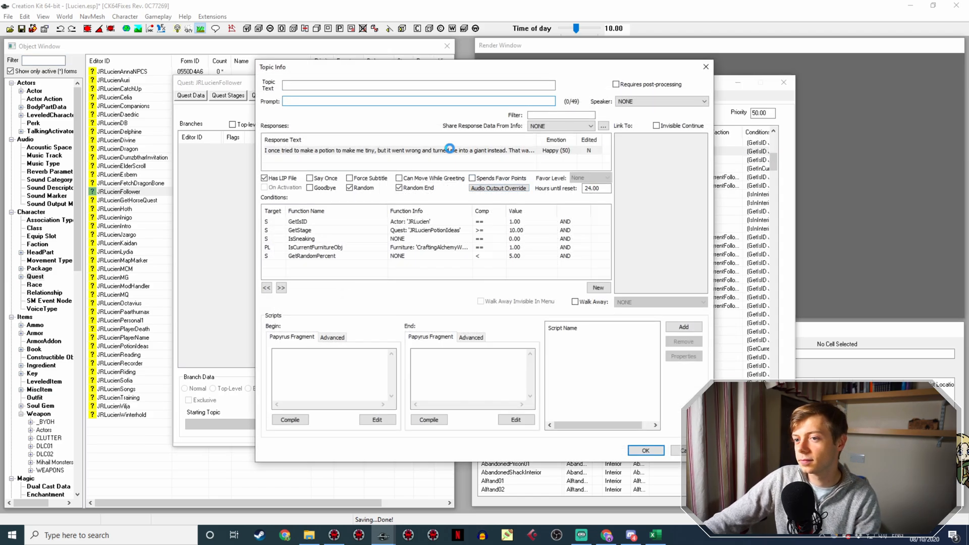
double_click(399, 150)
text(I on)
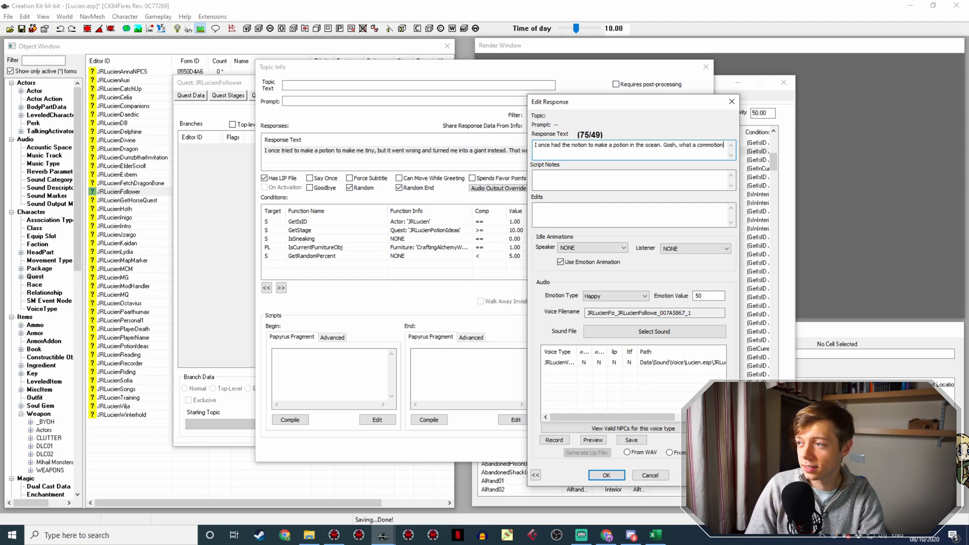
text(.)
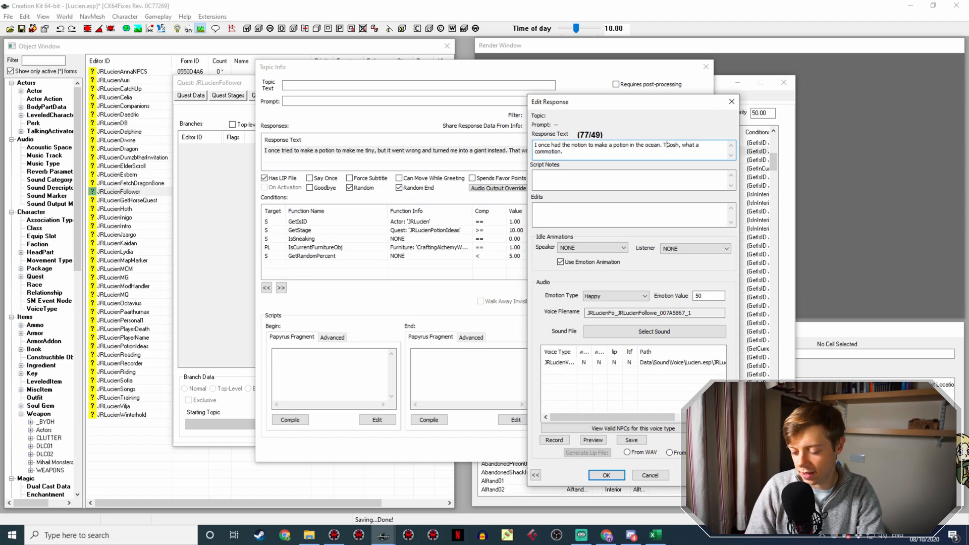
text(here was an explosio)
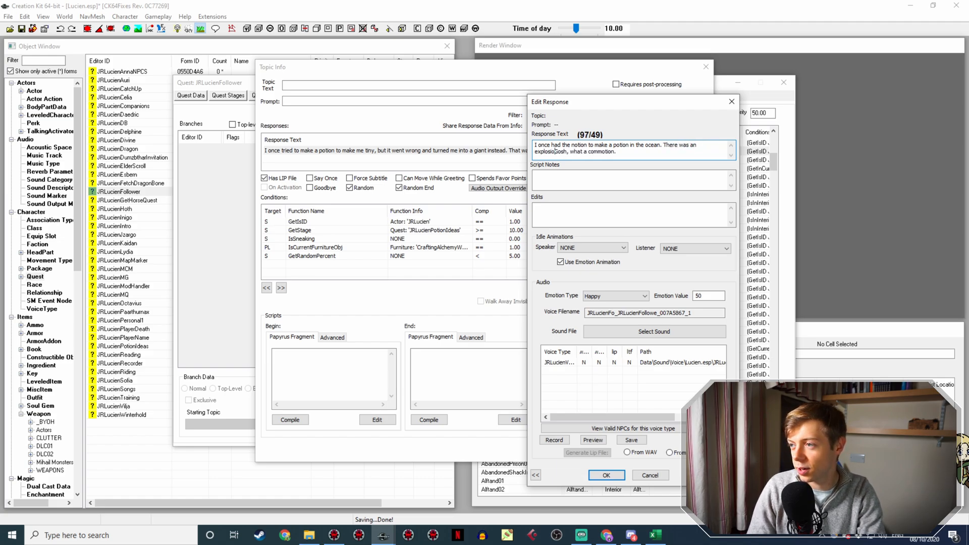
text(n, and)
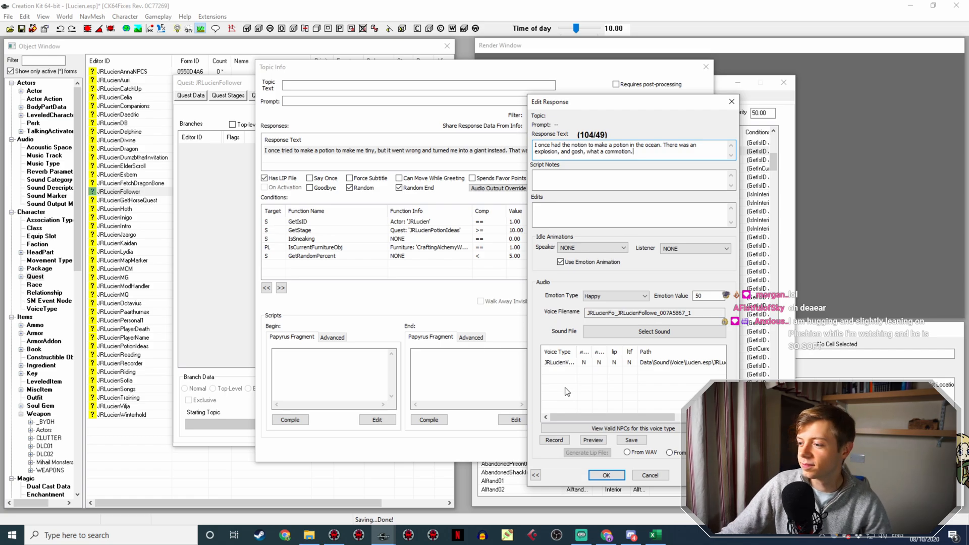
click(606, 475)
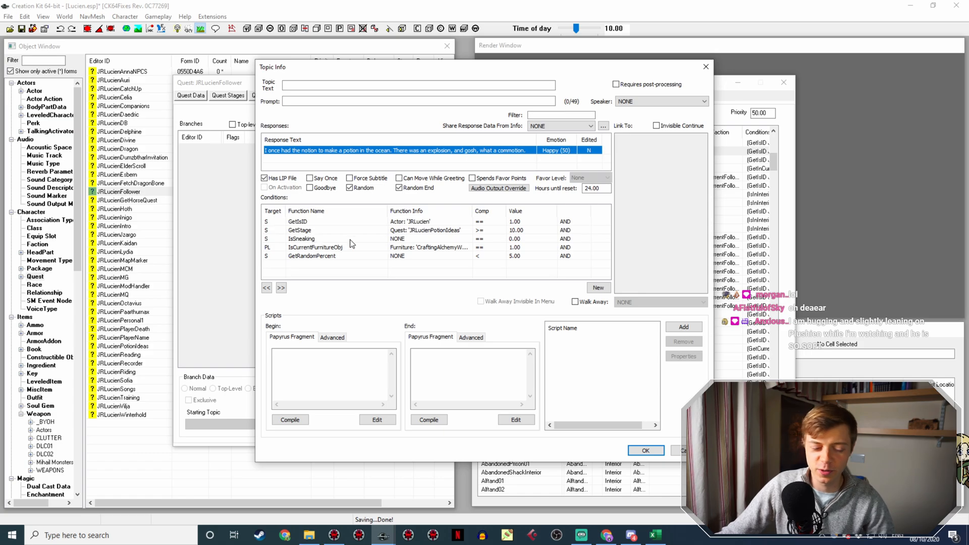
Set the ocean potion line's GetRandomPercent condition to less than 1 and save the topic info.
click(364, 230)
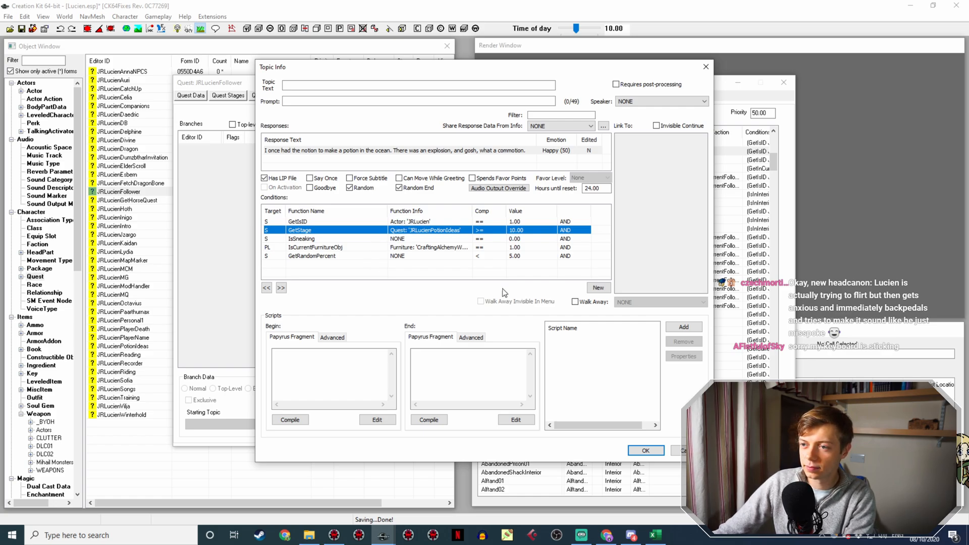
double_click(499, 256)
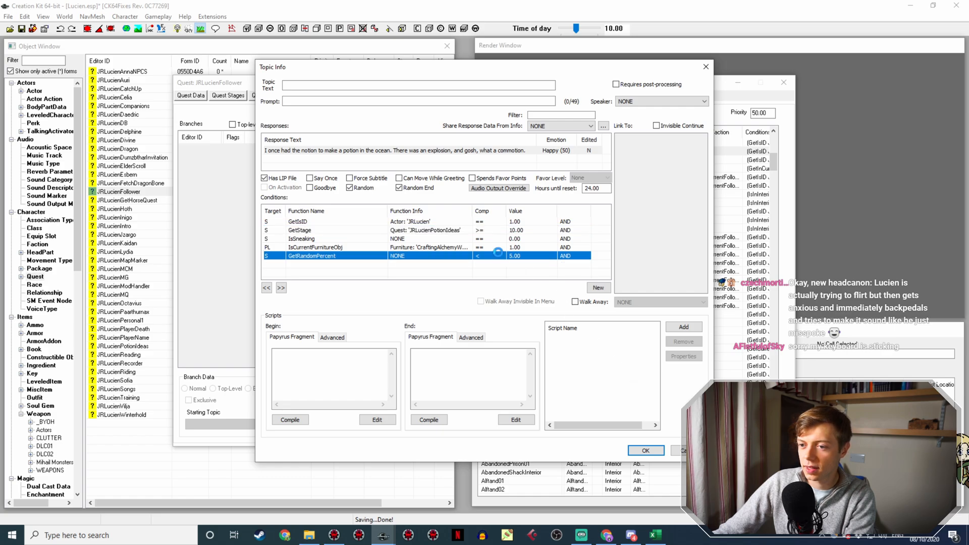
text(1)
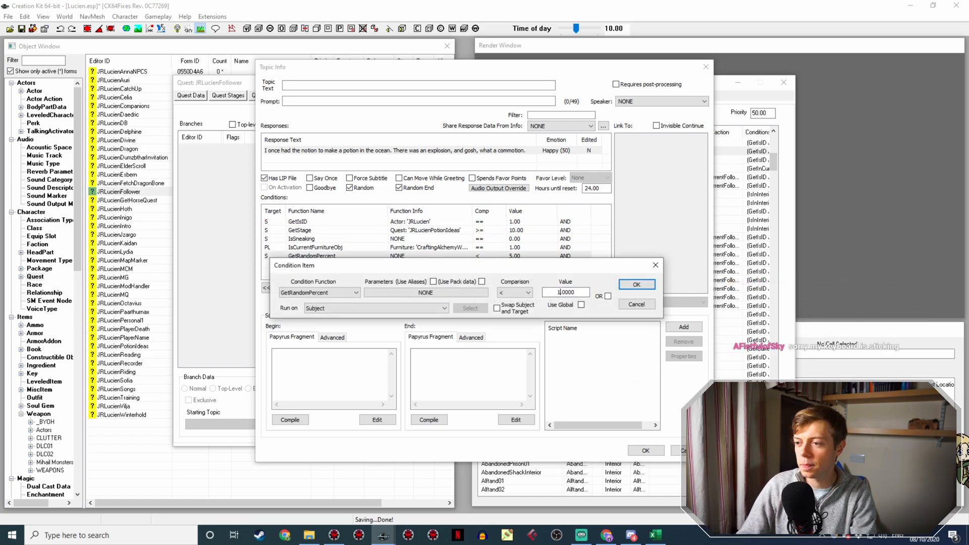
key(Return)
click(656, 452)
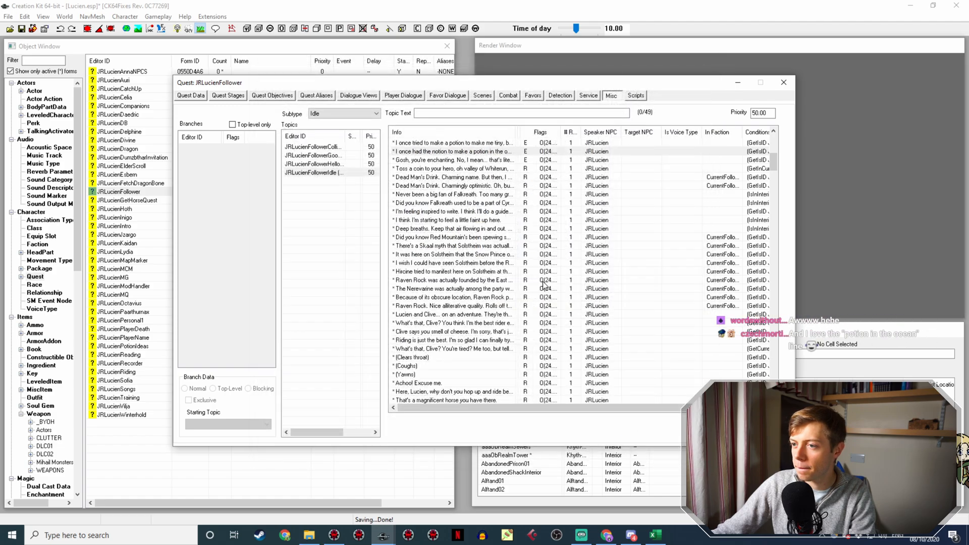
Set the GetRandomPercent condition of the line about the potion to make Lucien tiny to less than 1 and save it.
double_click(469, 144)
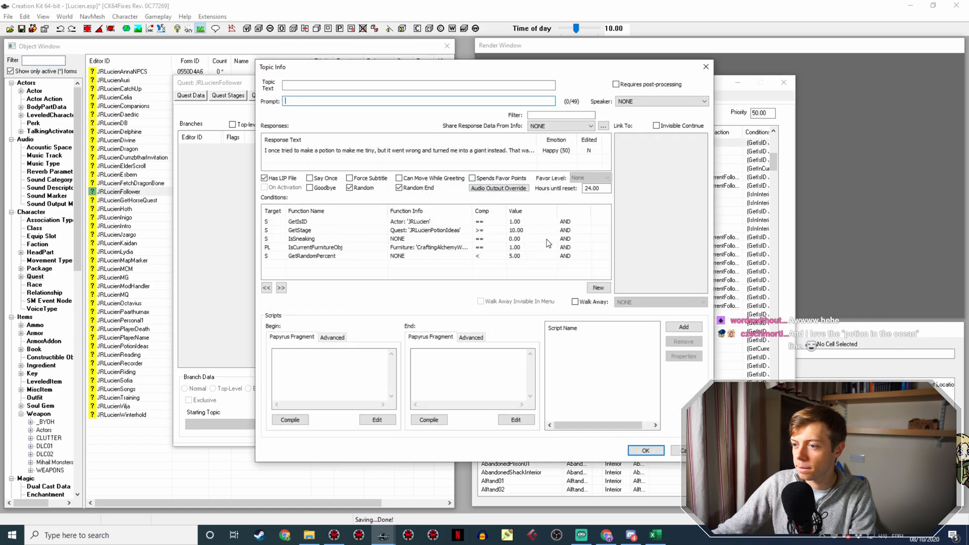
double_click(523, 255)
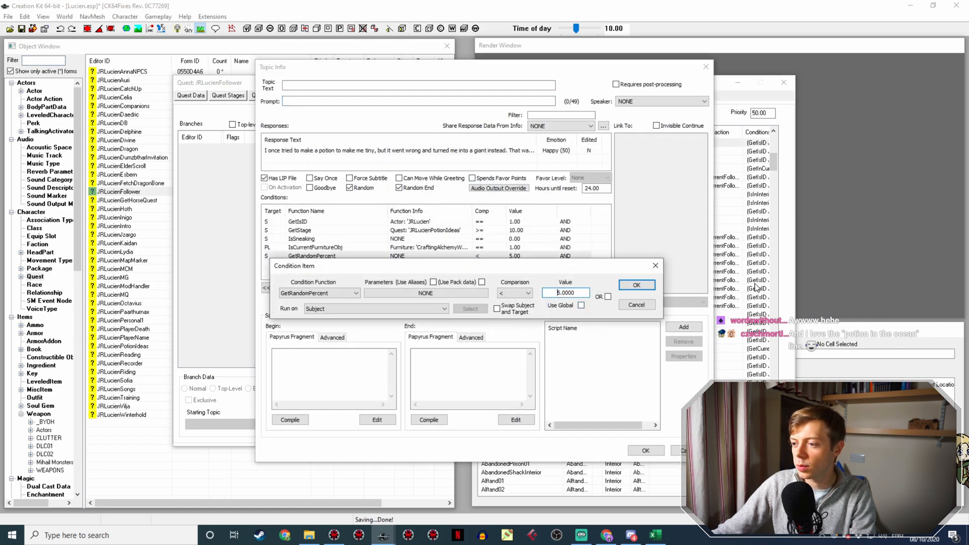
click(636, 285)
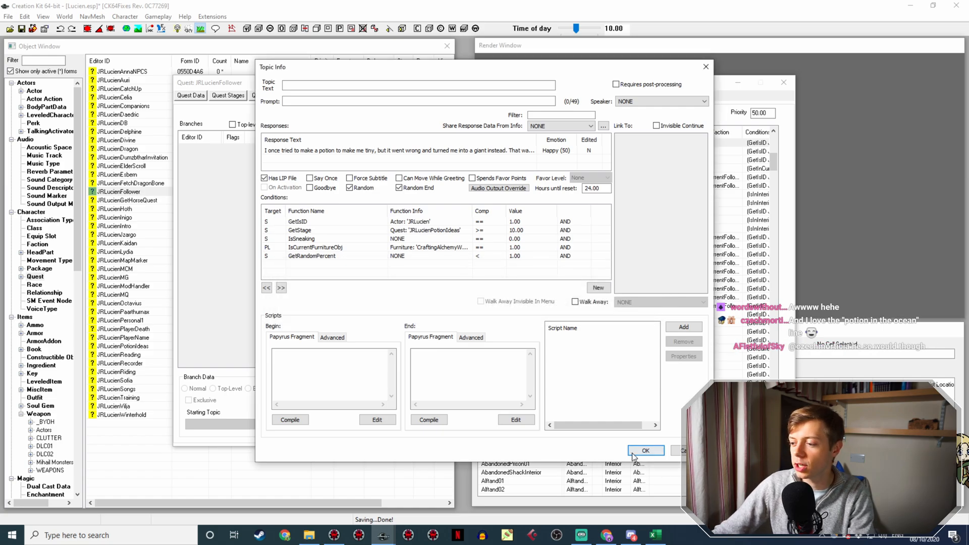
click(645, 450)
Set the GetRandomPercent condition of the levitating alchemist line to less than 1 and save it.
double_click(462, 187)
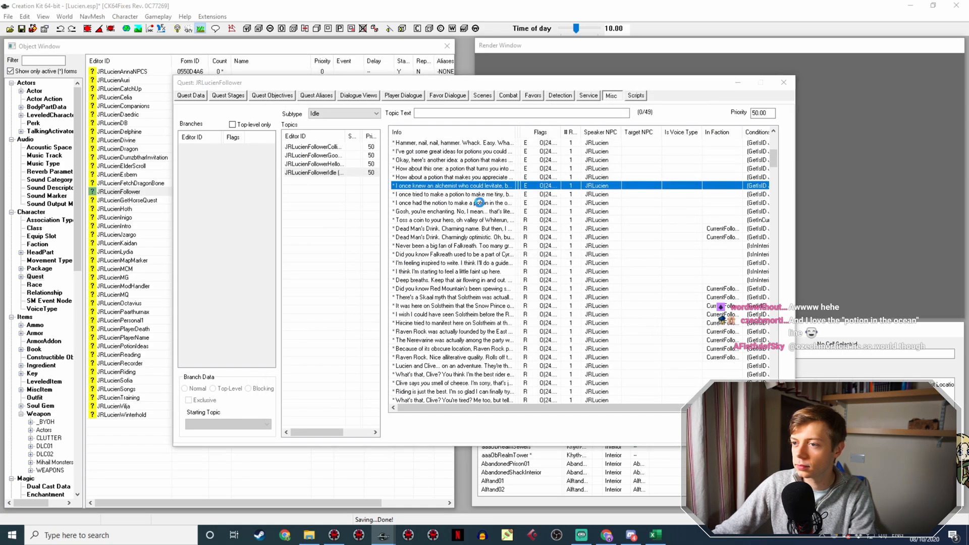
double_click(515, 256)
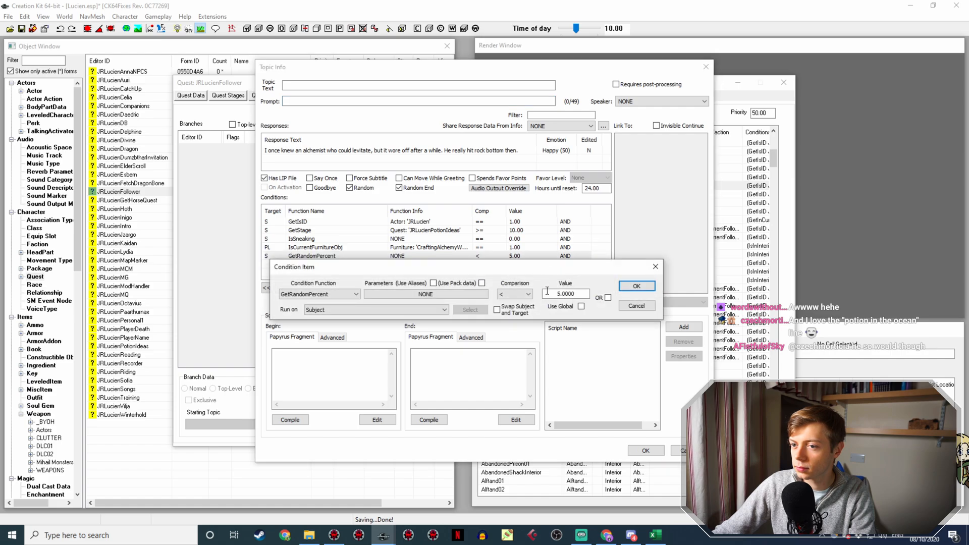
click(549, 294)
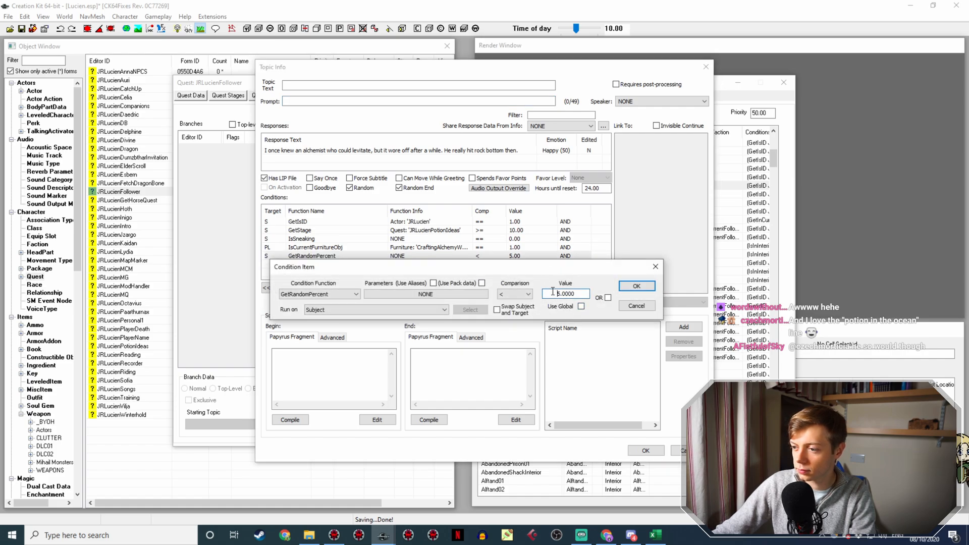
key(Delete)
text(1)
key(Return)
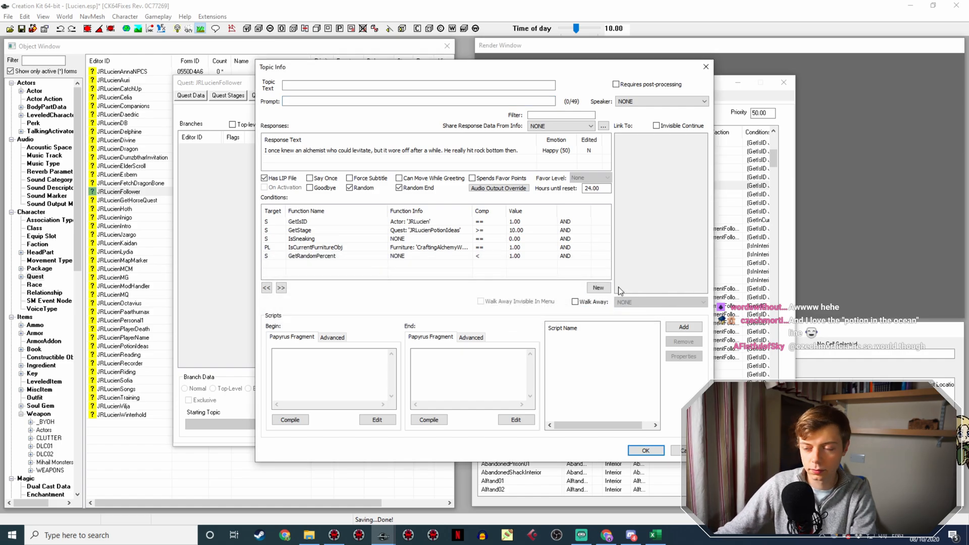
click(646, 451)
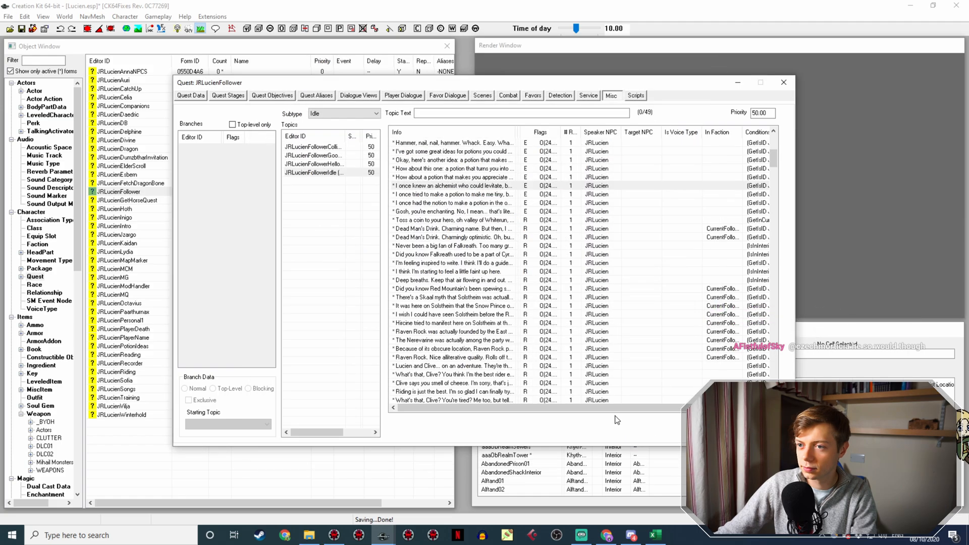
Set the GetRandomPercent condition of the line about a potion for appreciating people's jokes to less than 1 and save it.
double_click(473, 177)
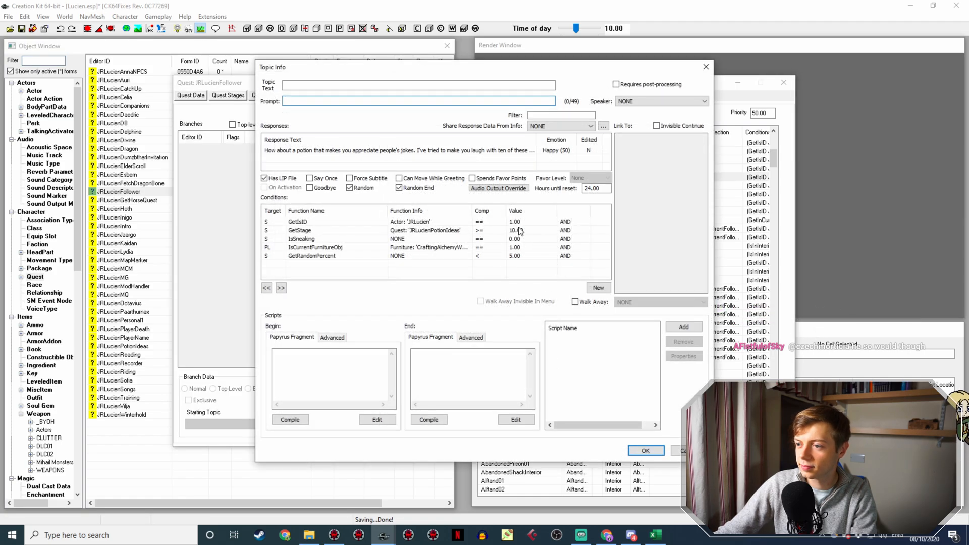
double_click(516, 255)
click(553, 297)
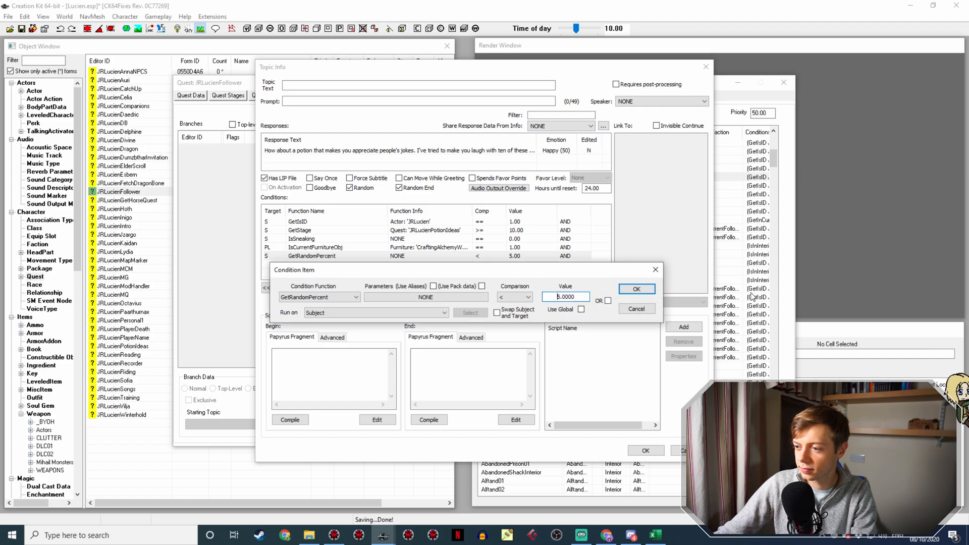
key(Delete)
key(Return)
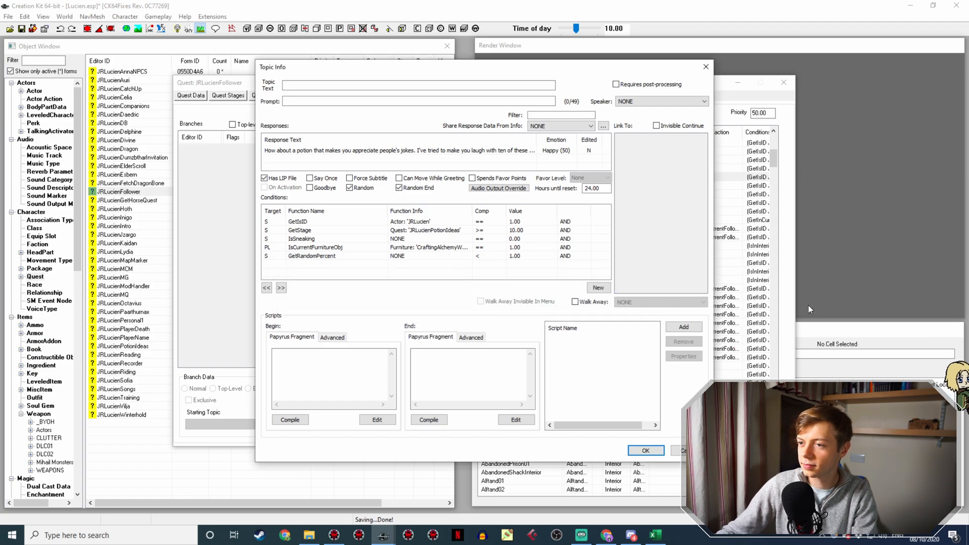
click(646, 450)
Set the GetRandomPercent condition of the happy cat "Feline Good" potion line to less than 1 and save it.
double_click(479, 168)
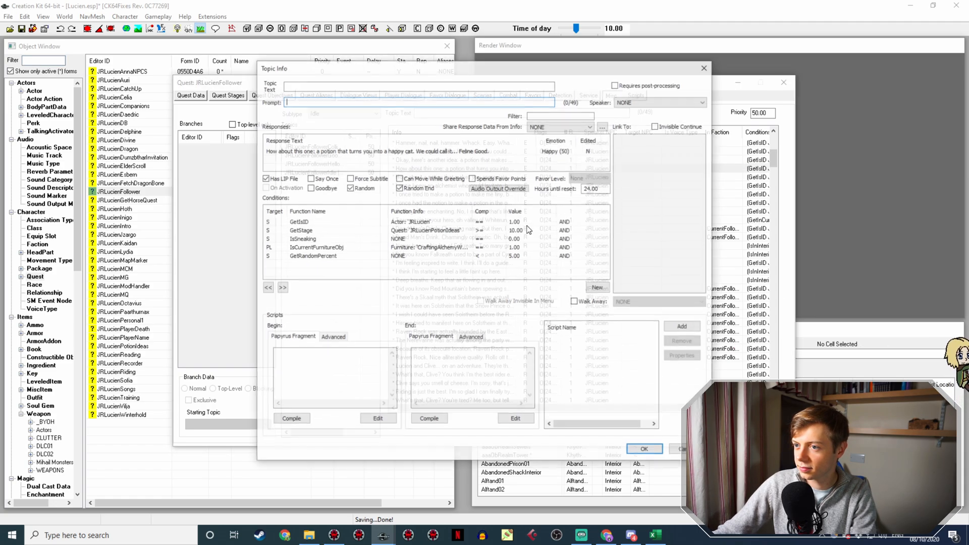
double_click(517, 256)
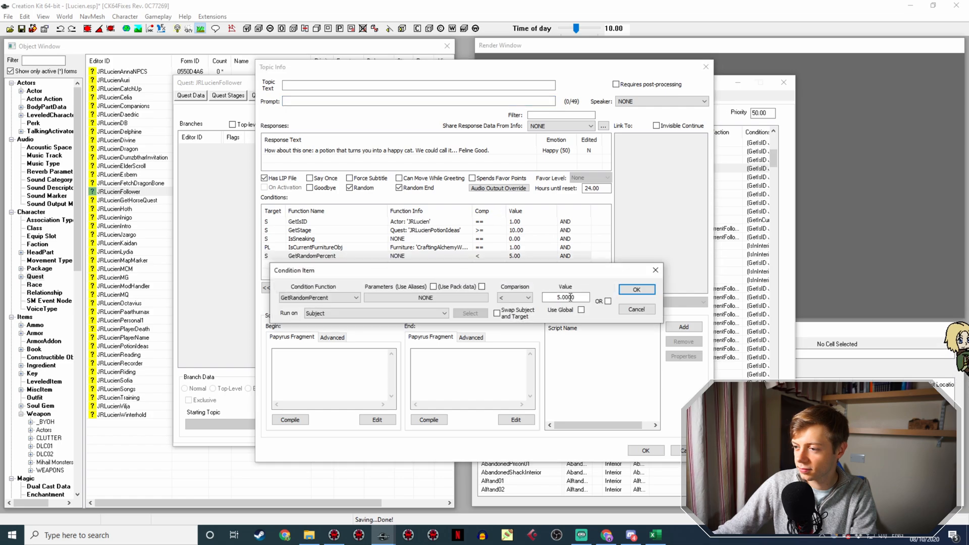
key(Delete)
text(1)
key(Return)
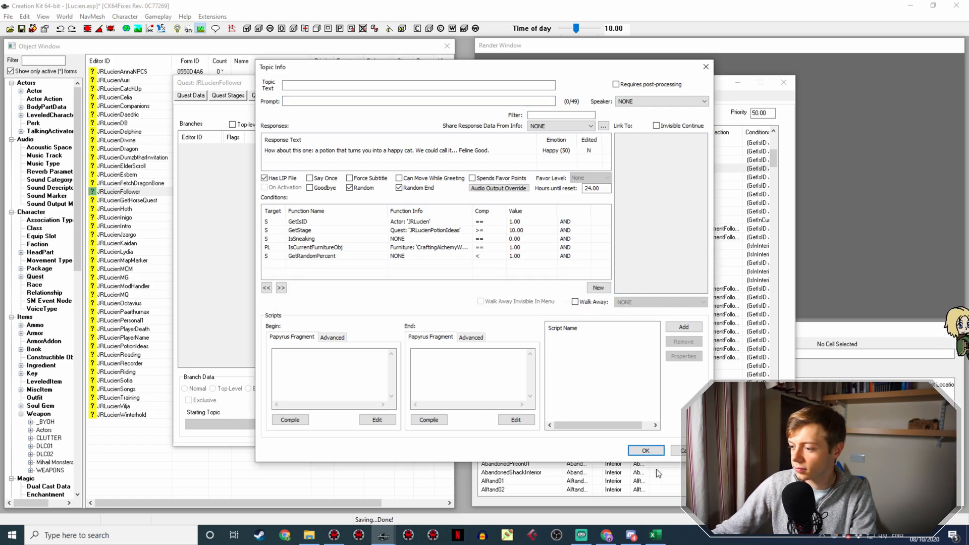
click(646, 451)
Set the GetRandomPercent condition of the cheese-making potion line to less than 1 and save it.
scroll(555, 247, up, 2)
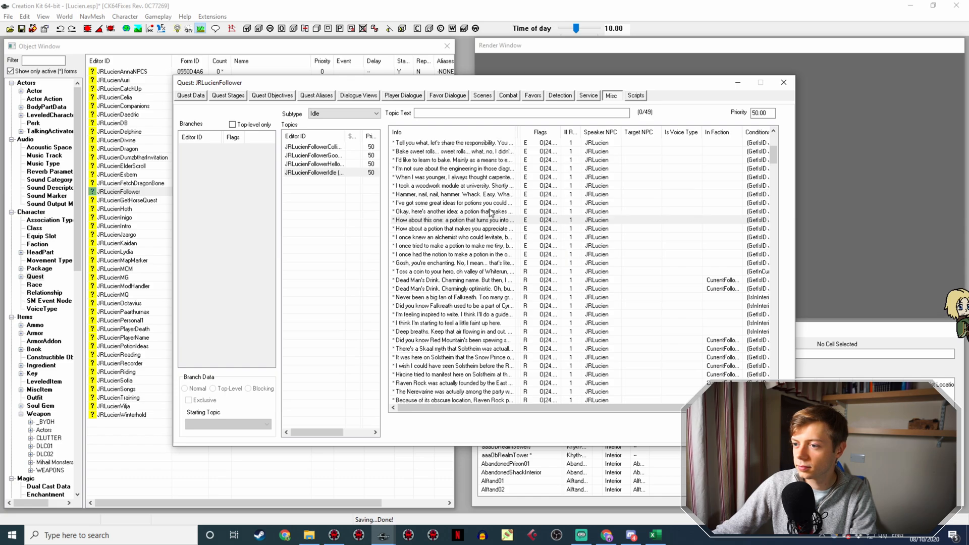
double_click(489, 212)
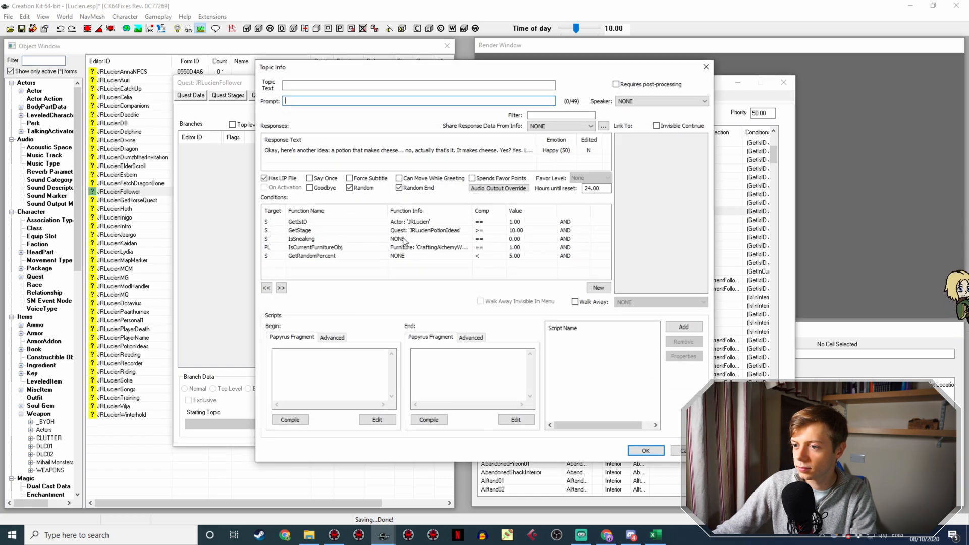
double_click(480, 256)
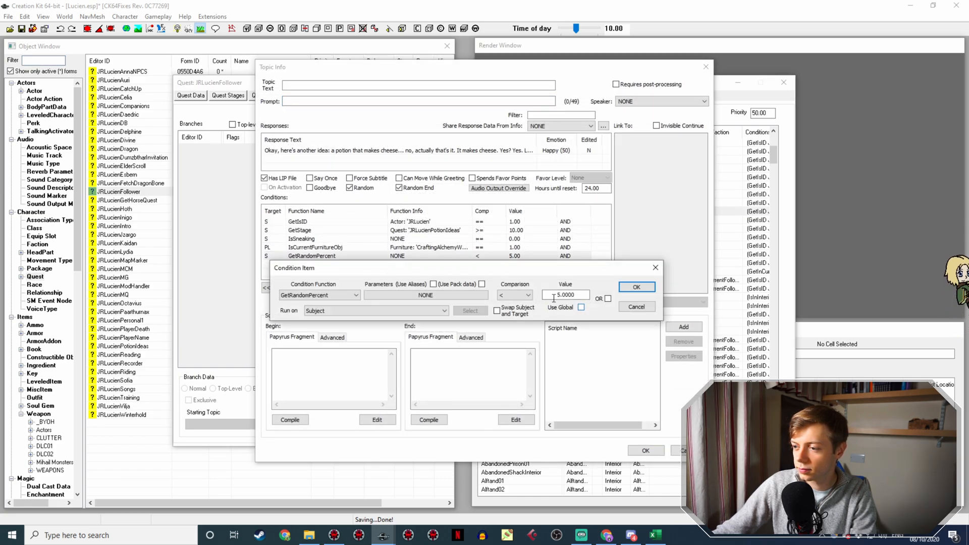
key(Delete)
text(1)
key(Return)
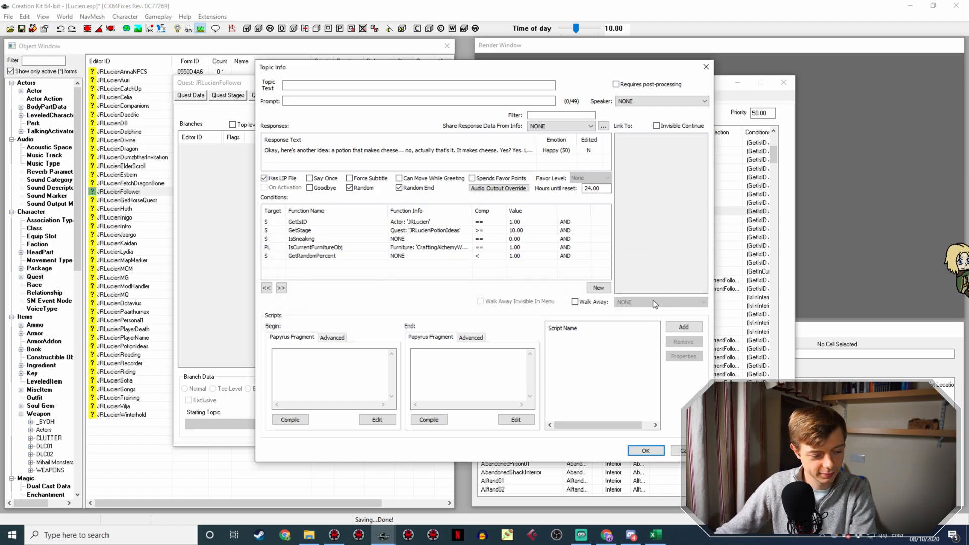
click(645, 450)
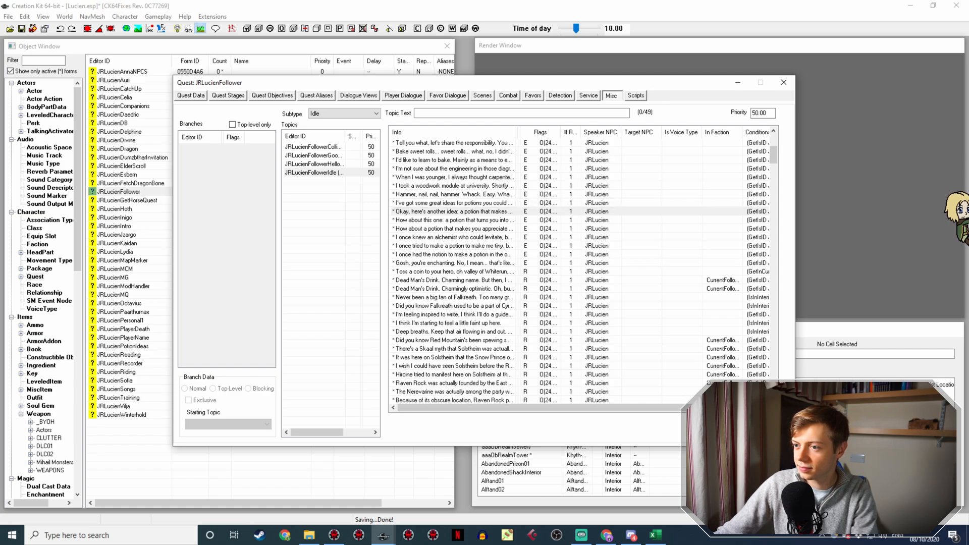
Close the quest and save the plugin, then reopen JRLucienFollower and show the lines of its idle topic.
key(Escape)
key(ctrl+s)
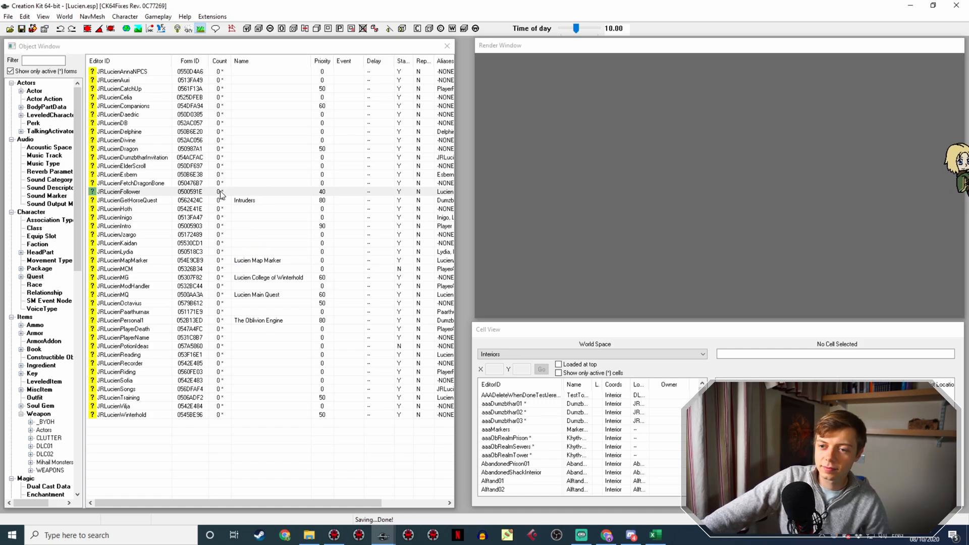
click(260, 193)
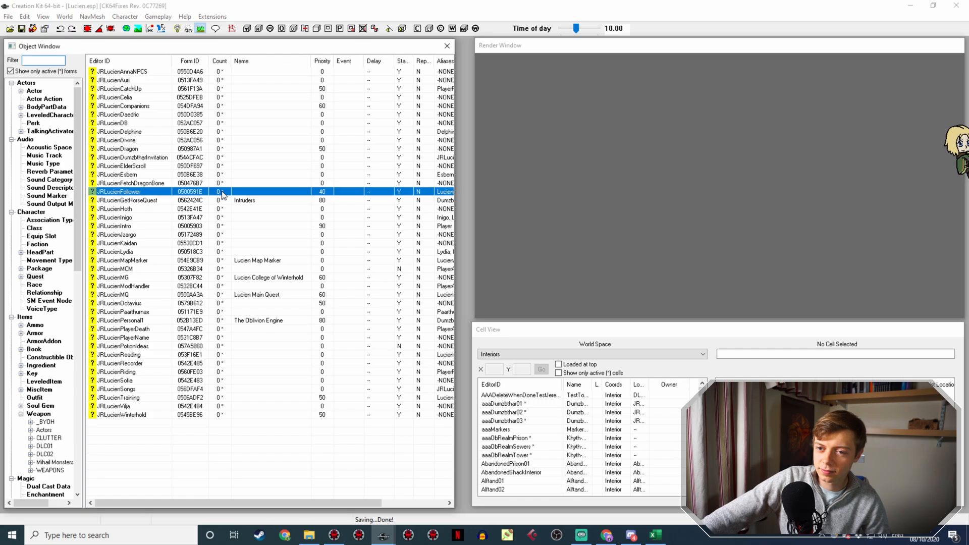
double_click(260, 194)
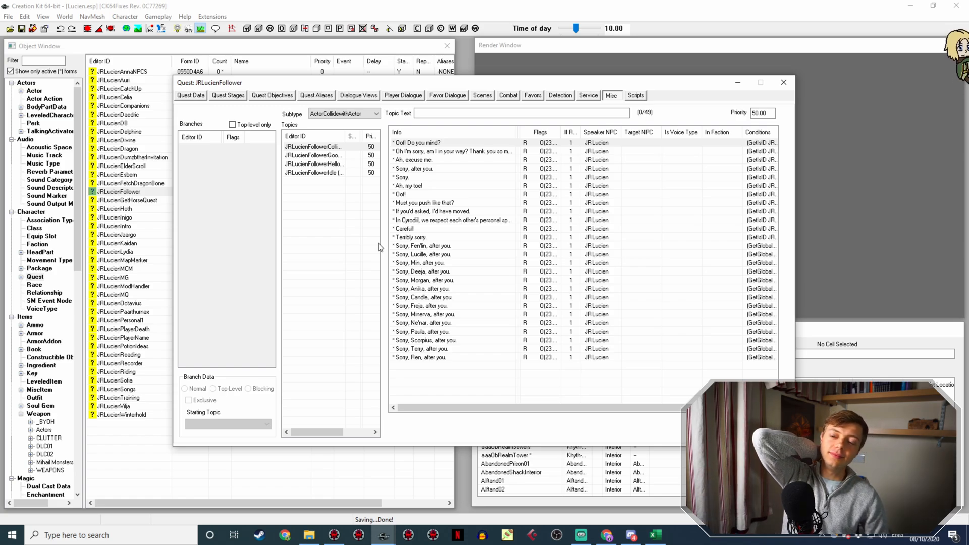
click(313, 172)
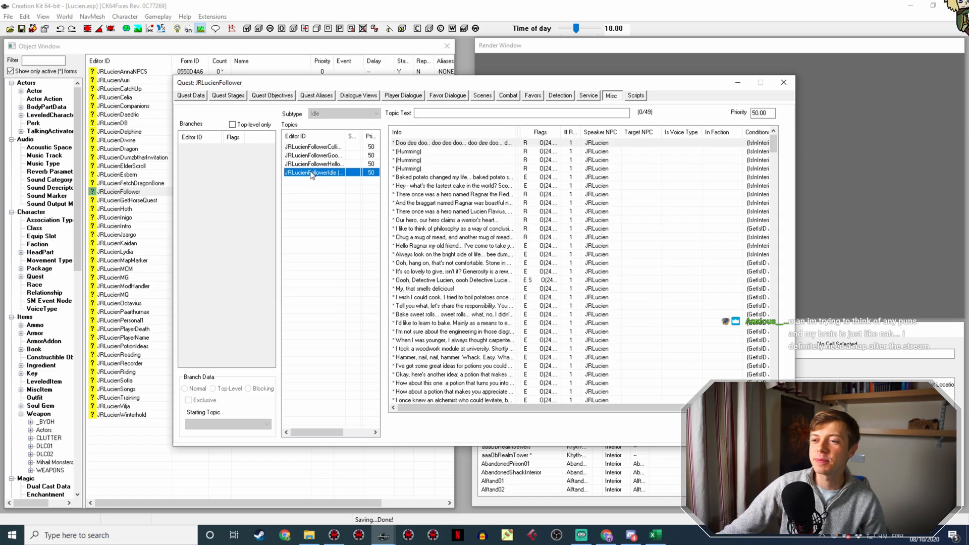
Duplicate the idle line beginning "Gosh, you're enchanting" within the idle topic.
scroll(538, 182, down, 10)
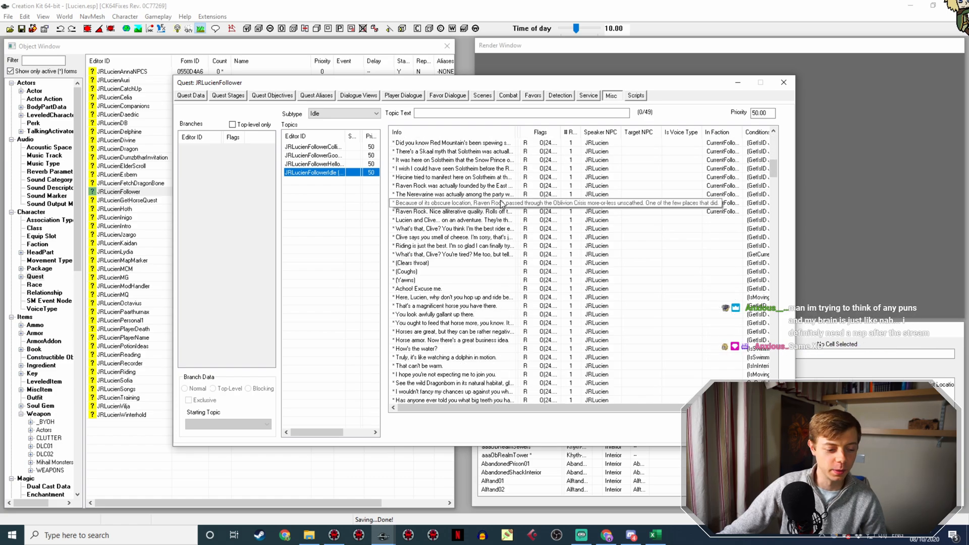
scroll(502, 197, down, 15)
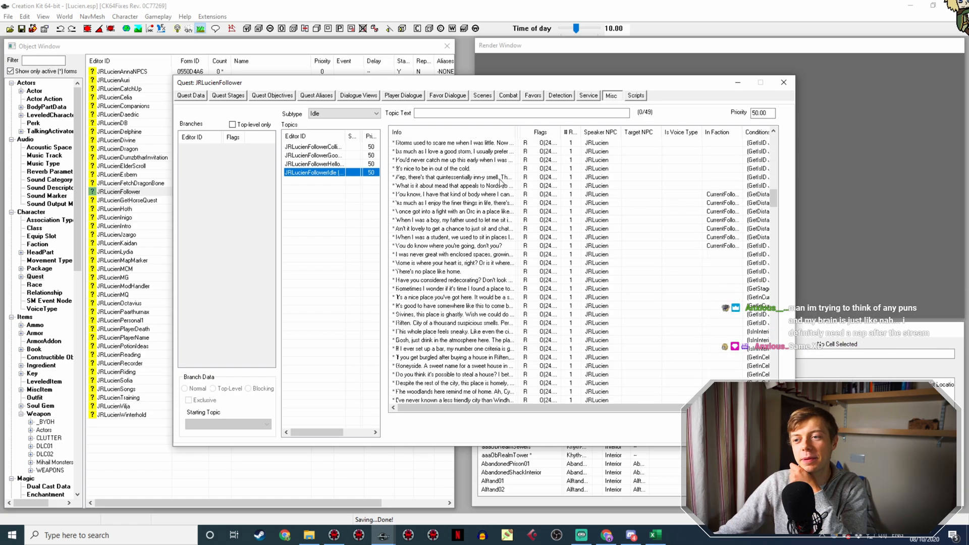
scroll(505, 177, down, 12)
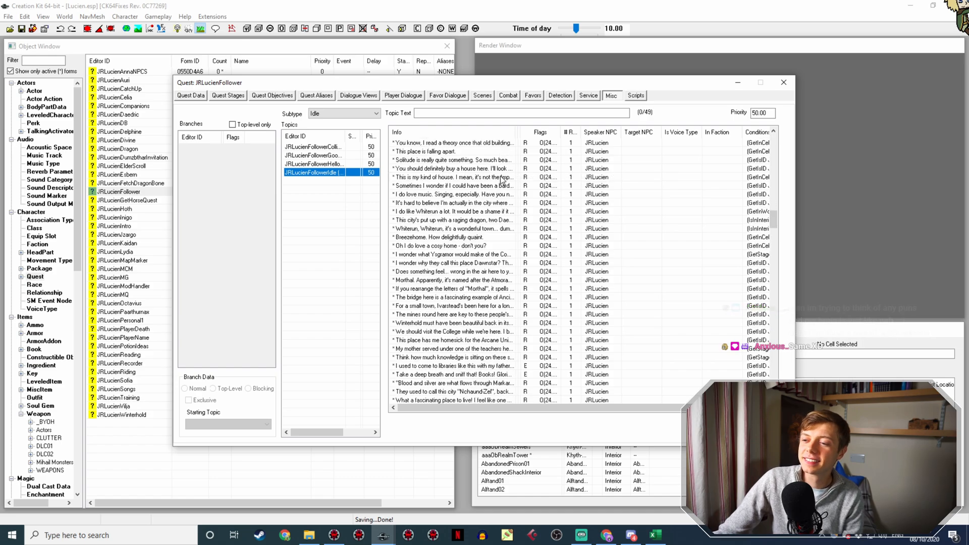
scroll(505, 178, down, 12)
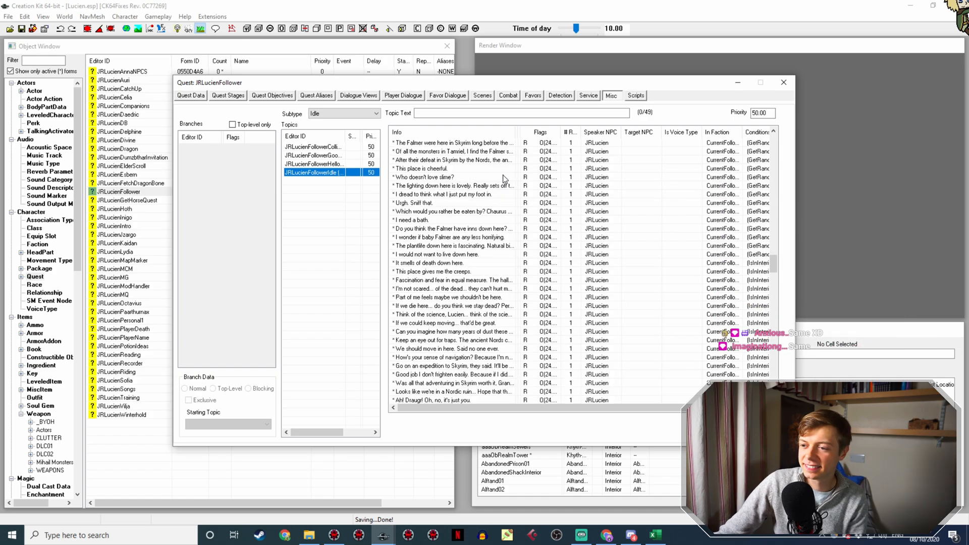
scroll(505, 178, up, 12)
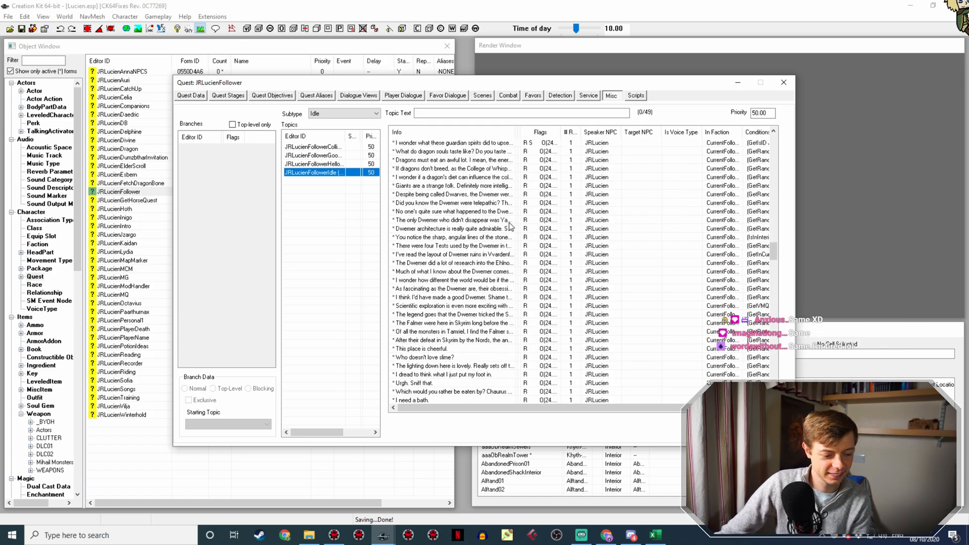
scroll(509, 225, up, 12)
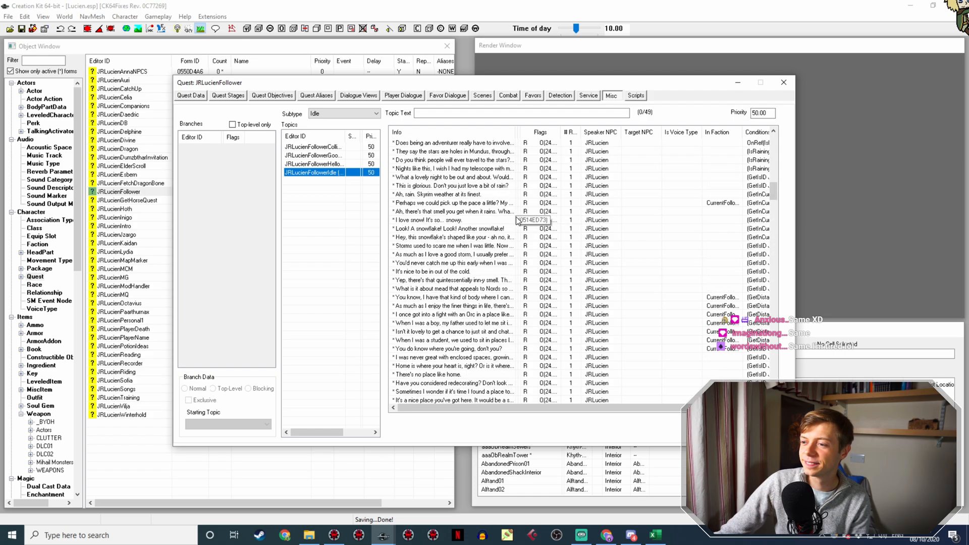
scroll(515, 219, up, 10)
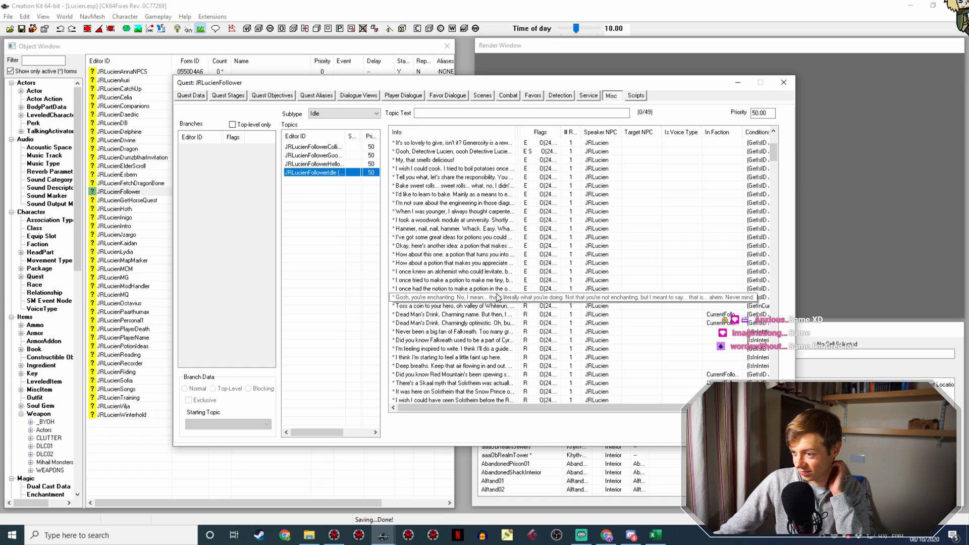
click(495, 297)
right_click(475, 297)
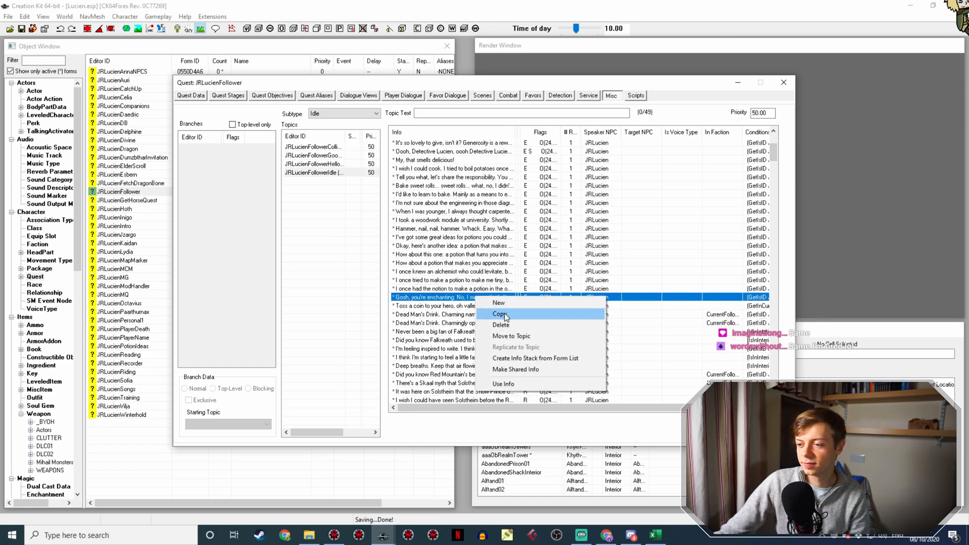
click(504, 315)
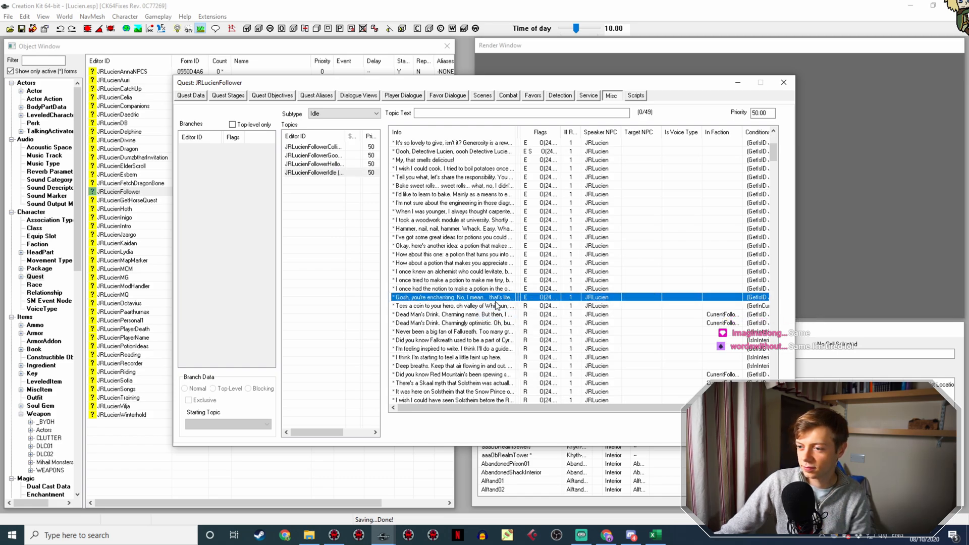
key(ctrl+v)
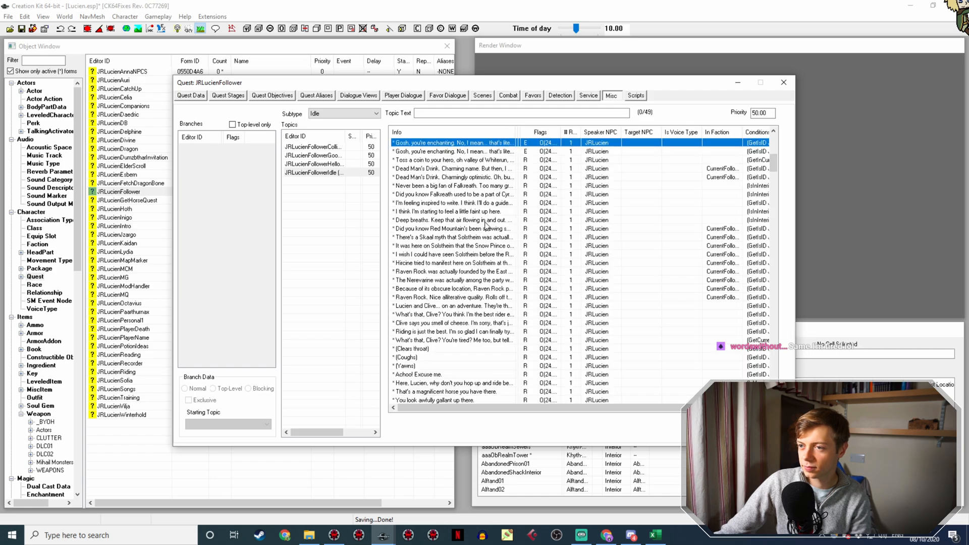
Replace the duplicated enchanting line's response text with "How about you enchant a ring to turn you invisible".
click(498, 203)
double_click(498, 203)
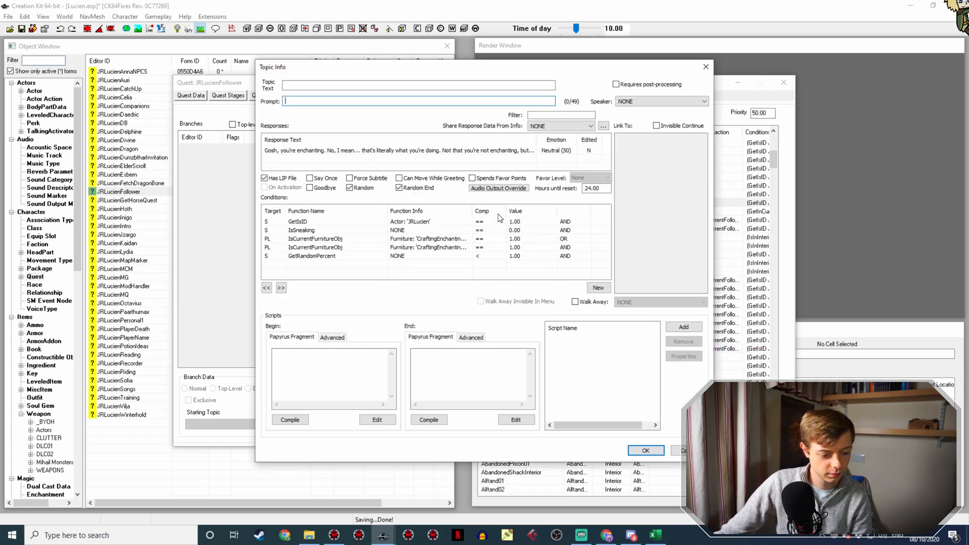
double_click(329, 151)
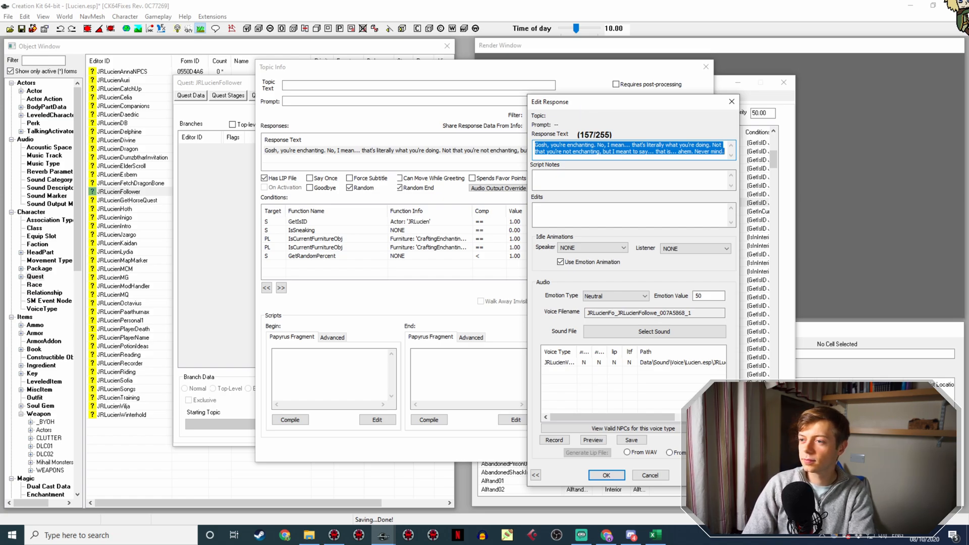
text(How about you)
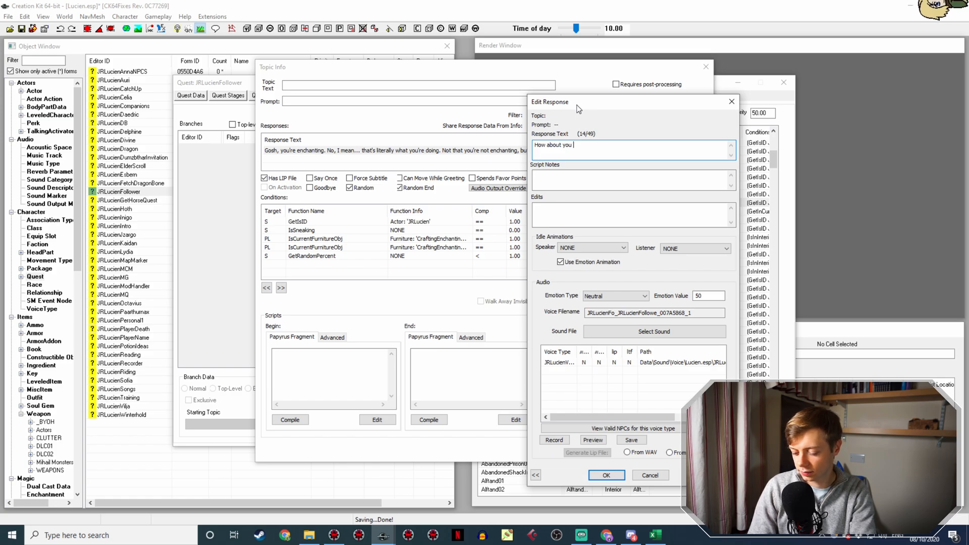
text(enchant a ri)
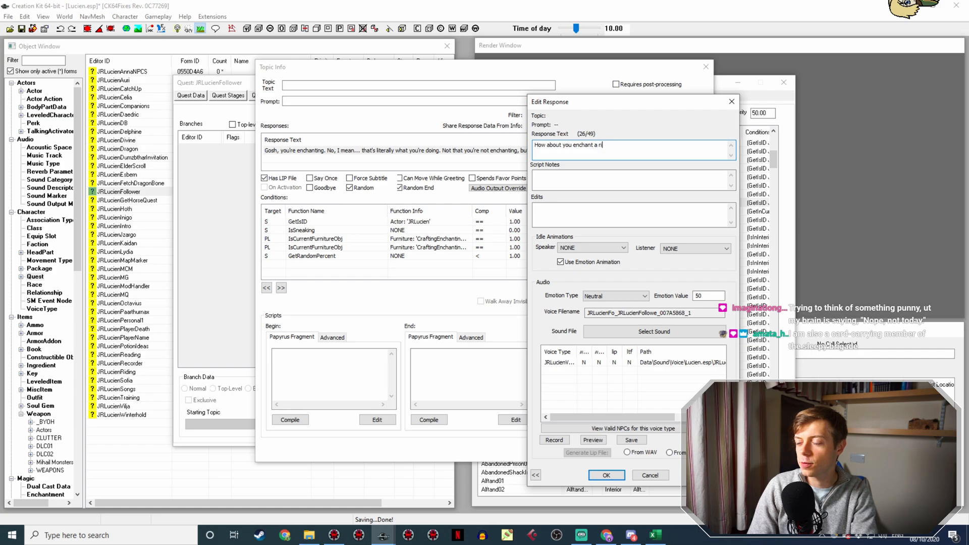
text(ng to turn)
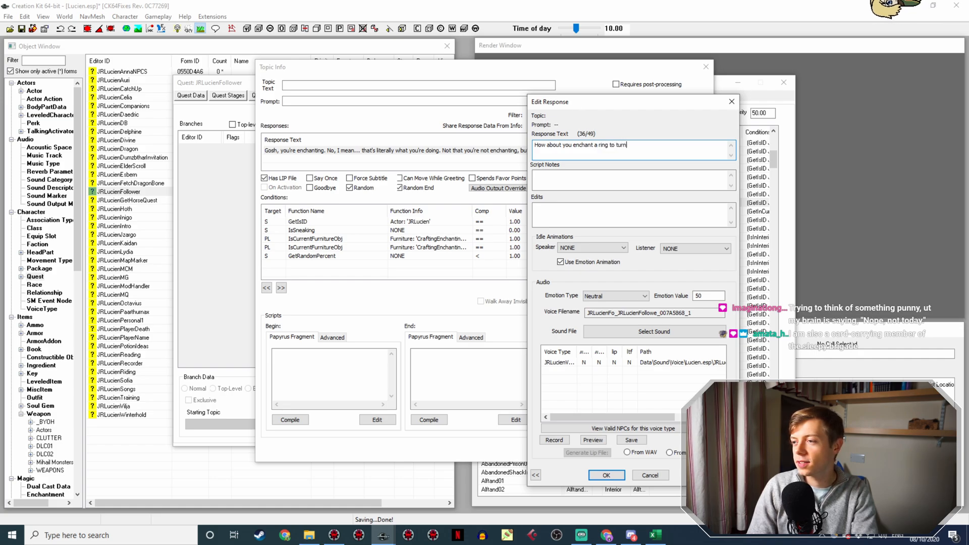
text( you invisbl)
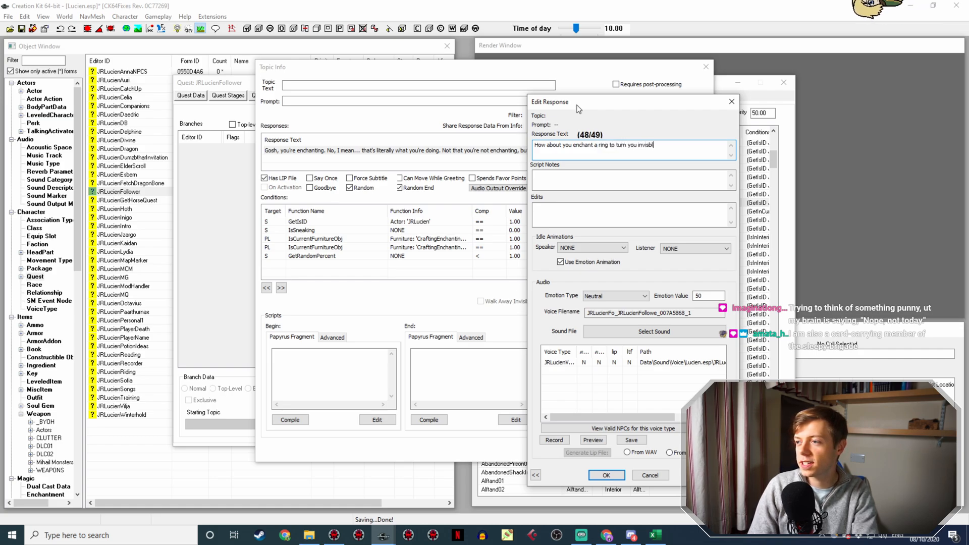
key(BackSpace)
key(BackSpace)
text(ible)
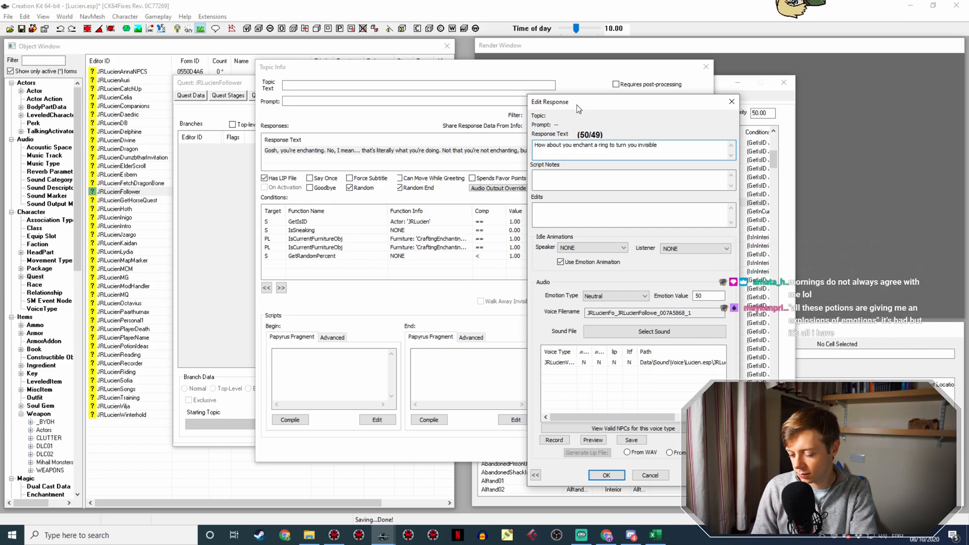
Insert "make you live forever and, oh I don't know," before "turn", append "? Now wouldn't that be precious." and save the line.
text(ke you live for eve)
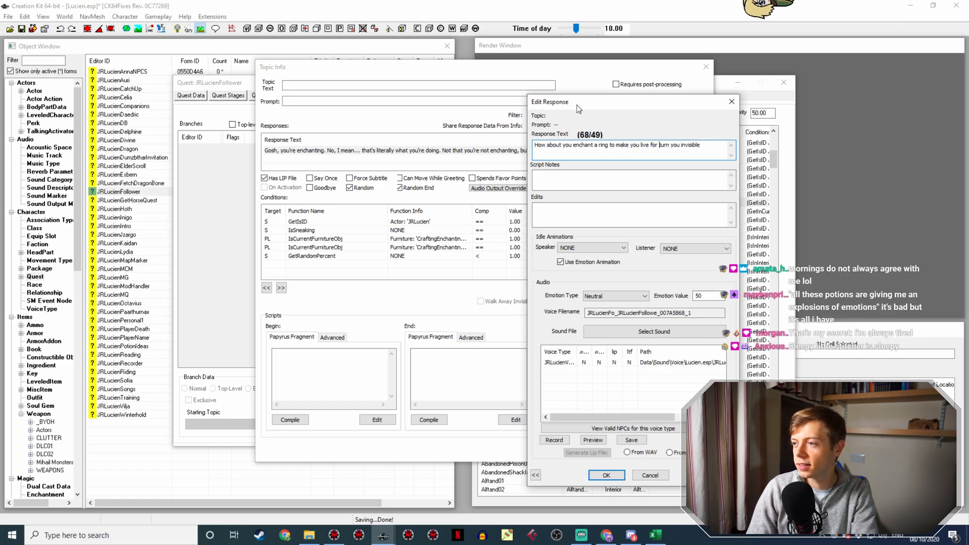
key(BackSpace)
text(ever and, oh I don't k)
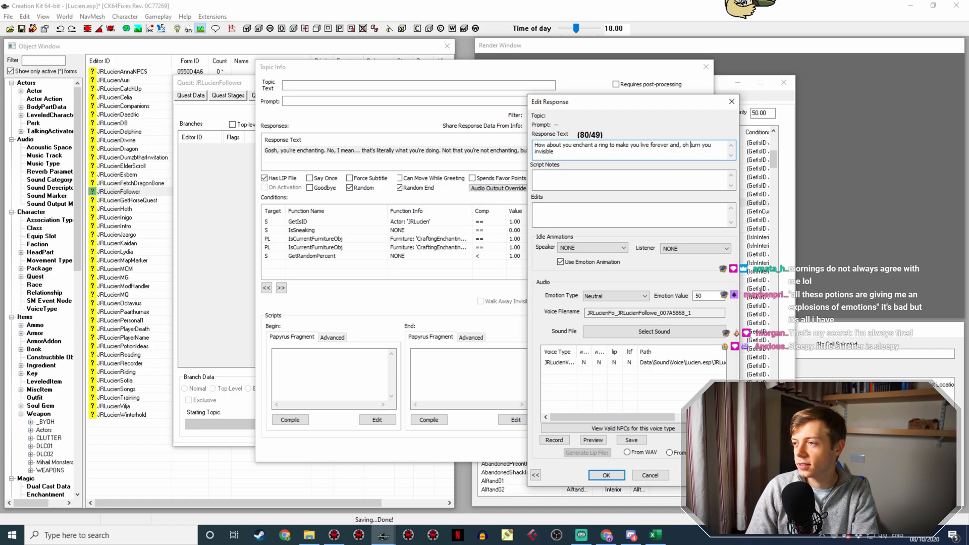
text(now,)
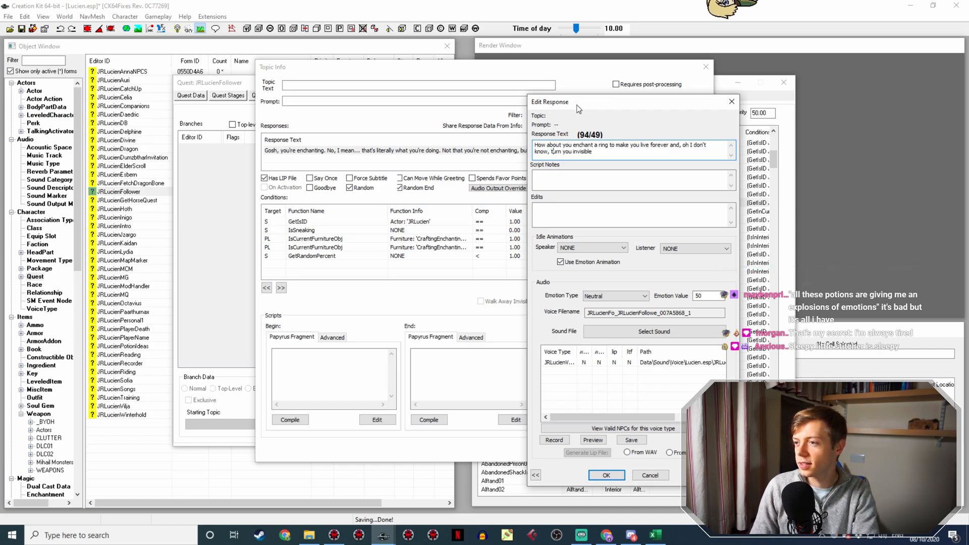
key(End)
text(? )
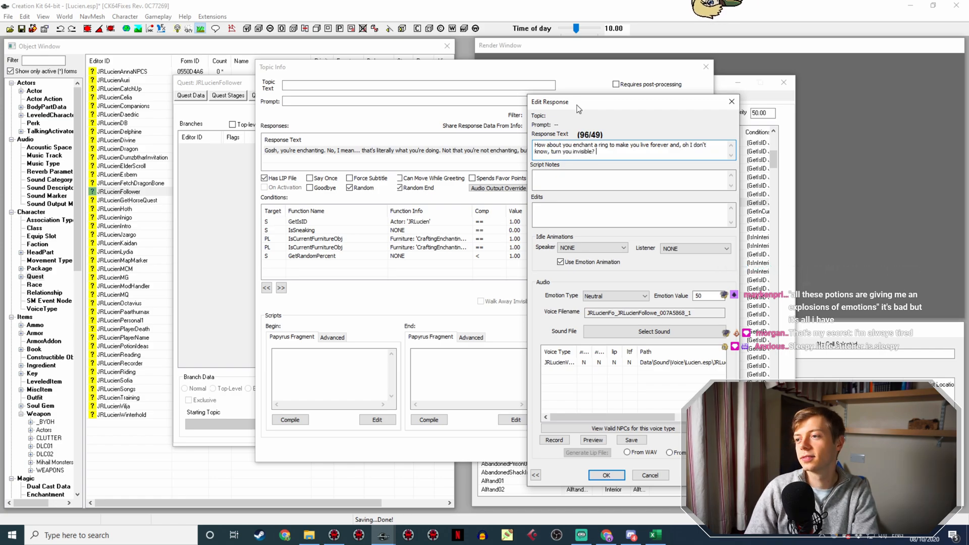
text(Now wouldn't th)
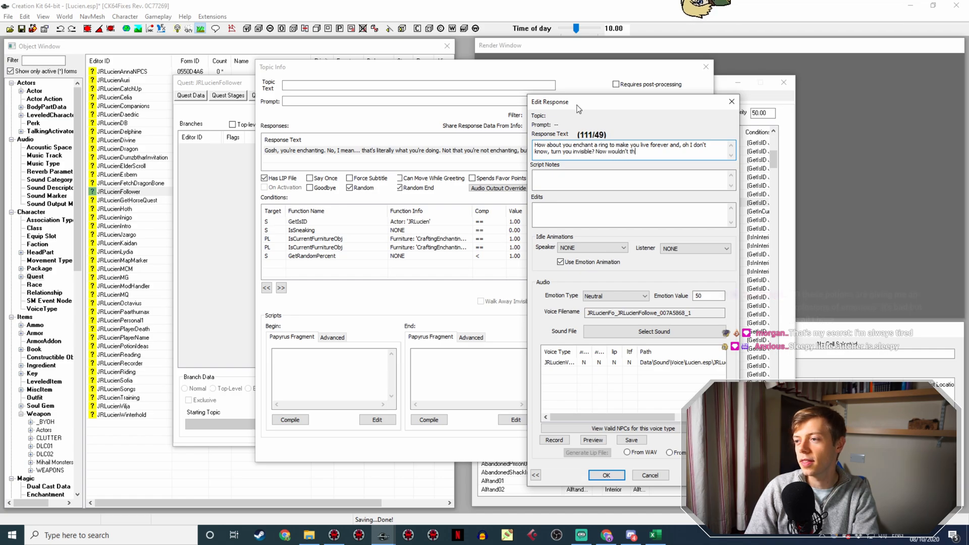
text(at be precious.)
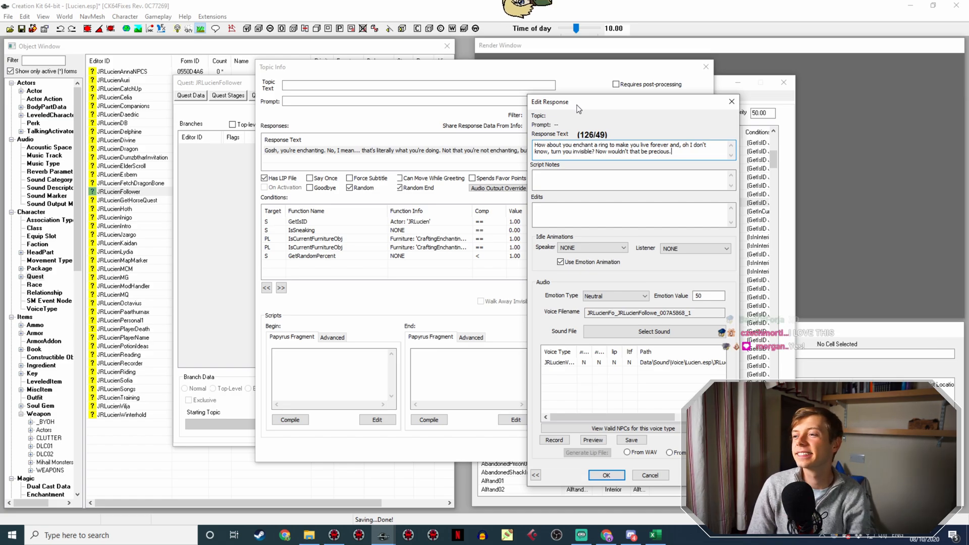
key(Return)
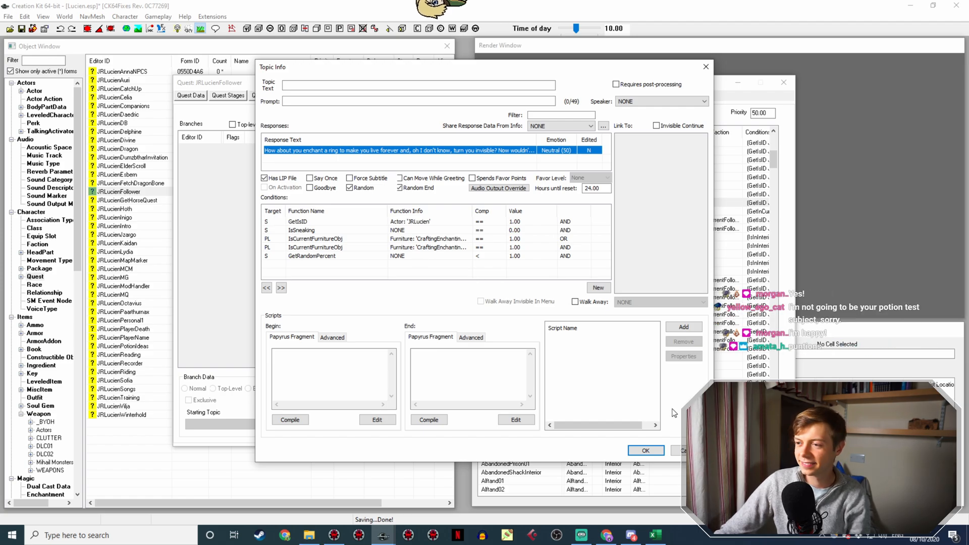
click(646, 450)
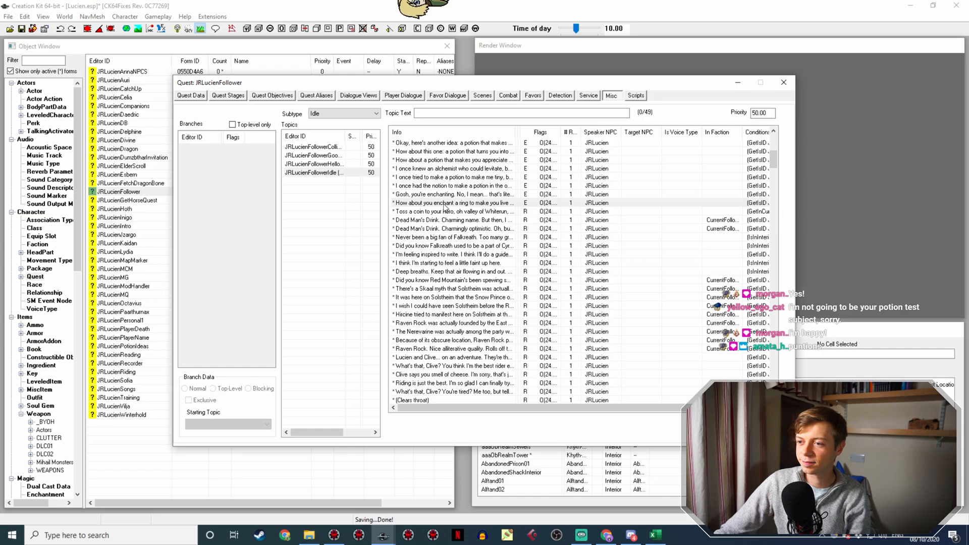
right_click(444, 205)
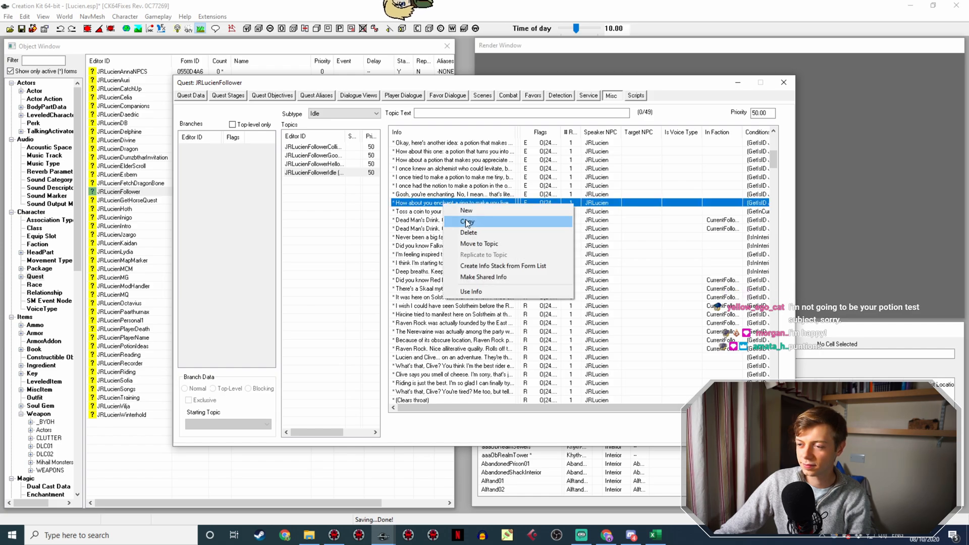
click(465, 222)
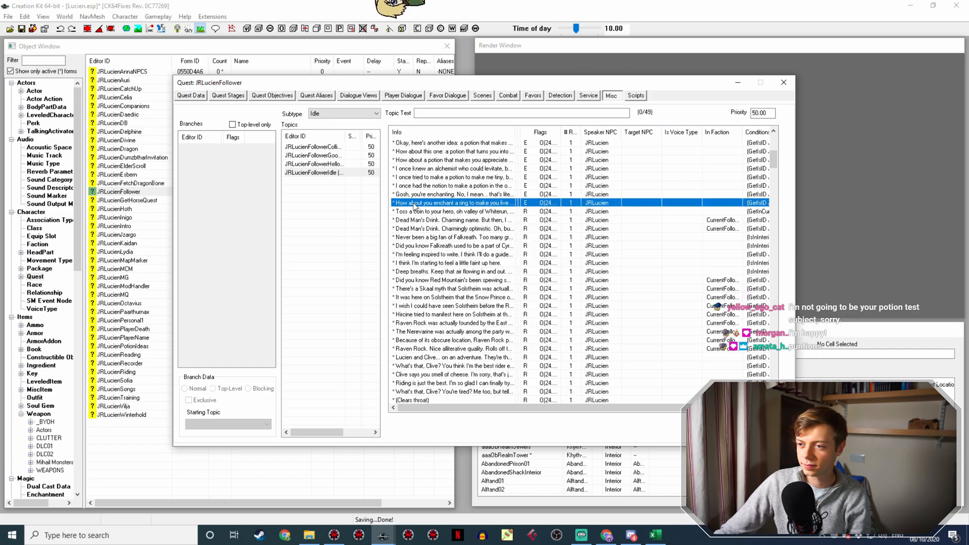
scroll(454, 227, up, 2)
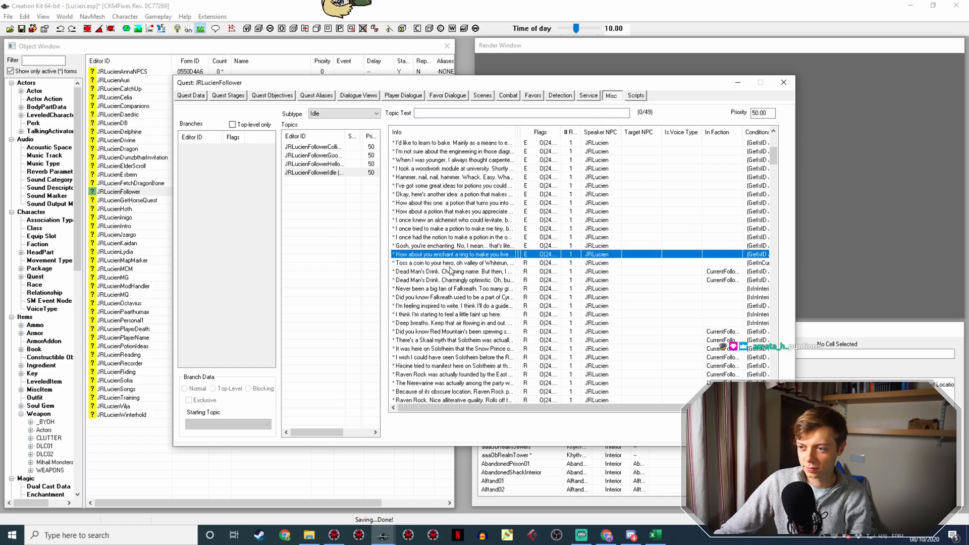
right_click(466, 255)
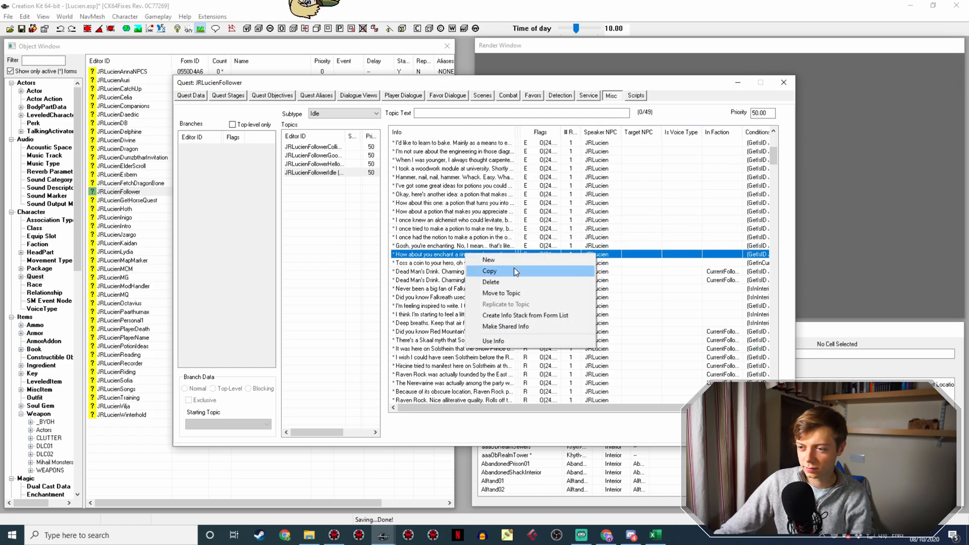
click(445, 246)
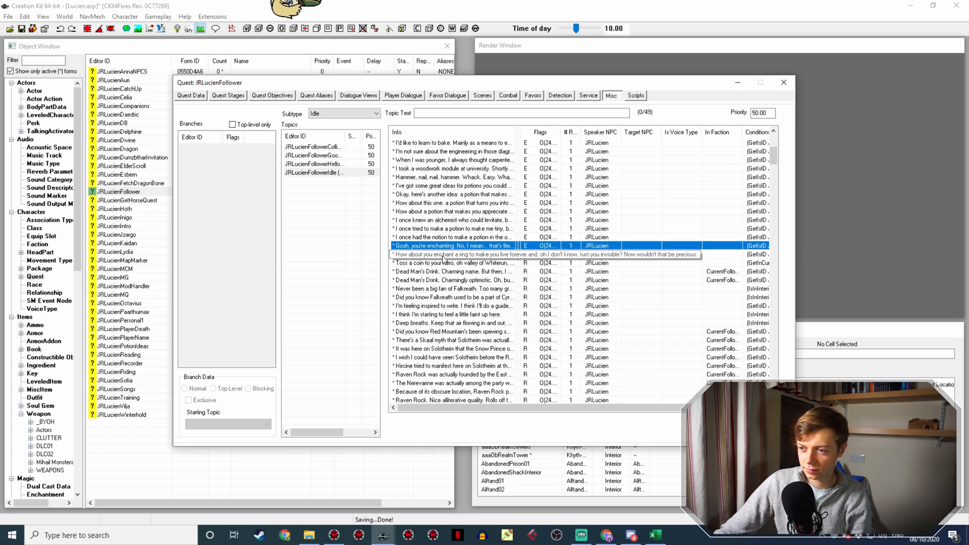
scroll(452, 232, up, 2)
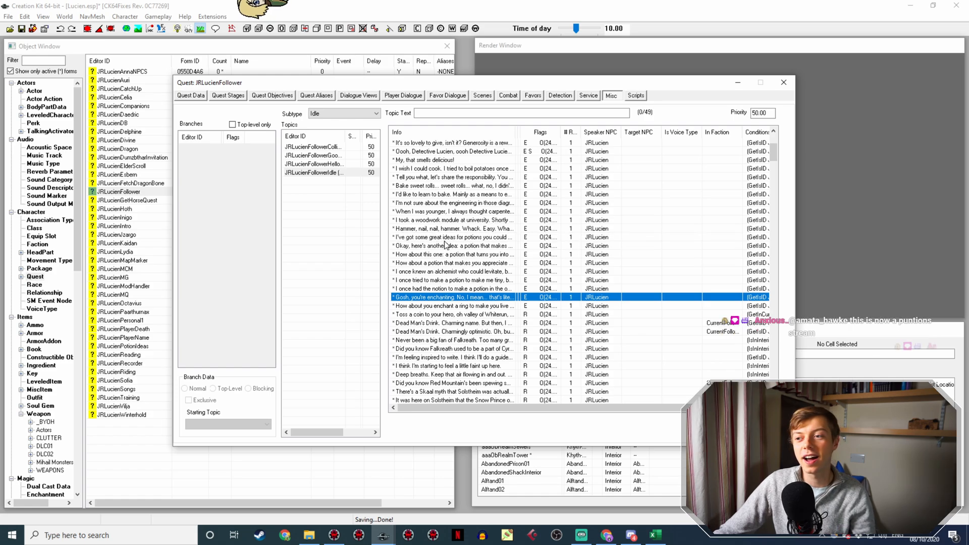
click(468, 291)
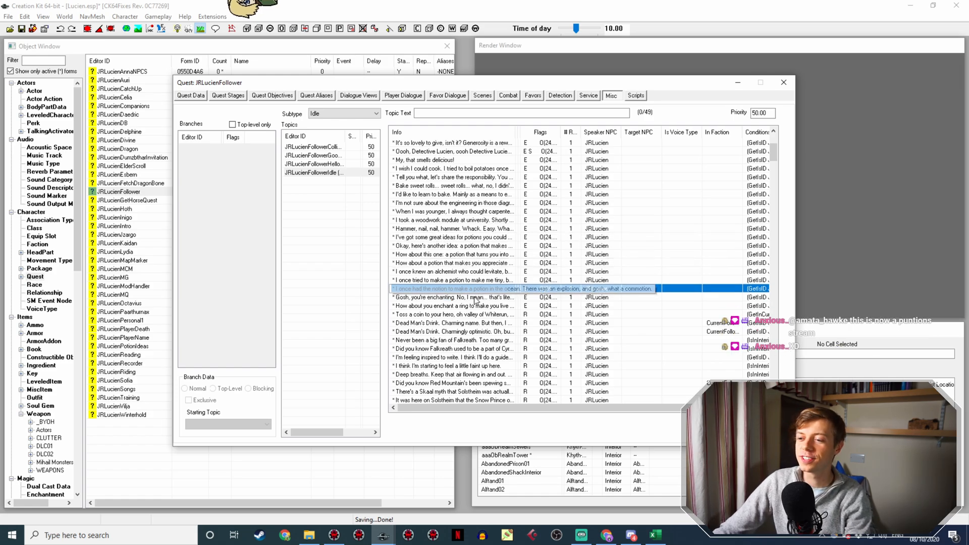
Duplicate the idle line beginning "Gosh, you're enchanting" and move the copy below the line beginning "How about you enchant a ring".
click(474, 298)
right_click(474, 296)
click(495, 311)
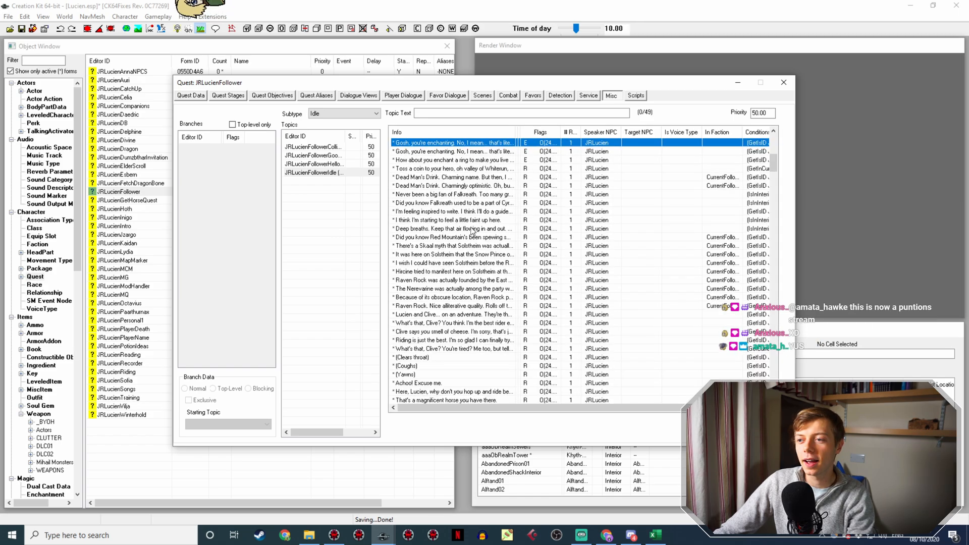
click(477, 153)
key(Right)
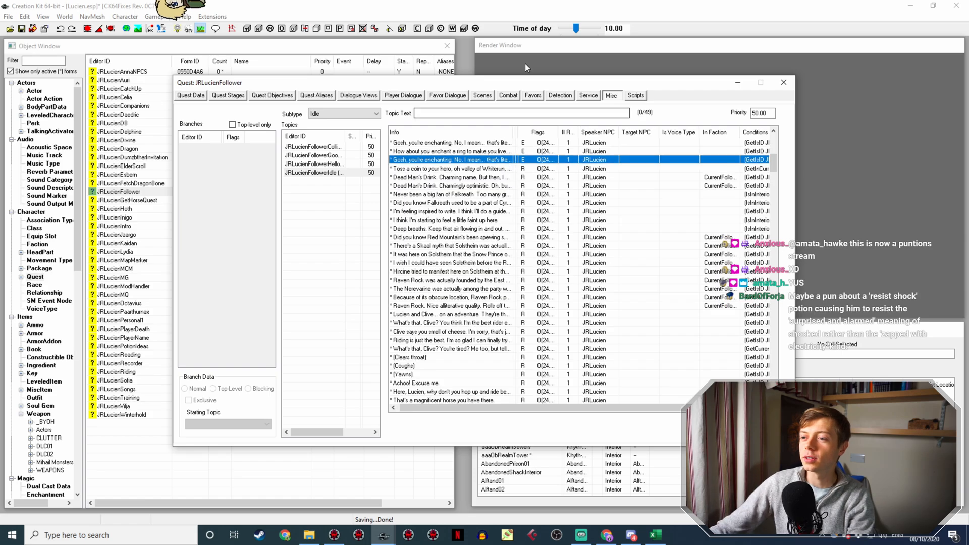
Open the moved copy and delete one of its two IsCurrentFurnitureObj conditions for the enchanting workbenches.
double_click(429, 160)
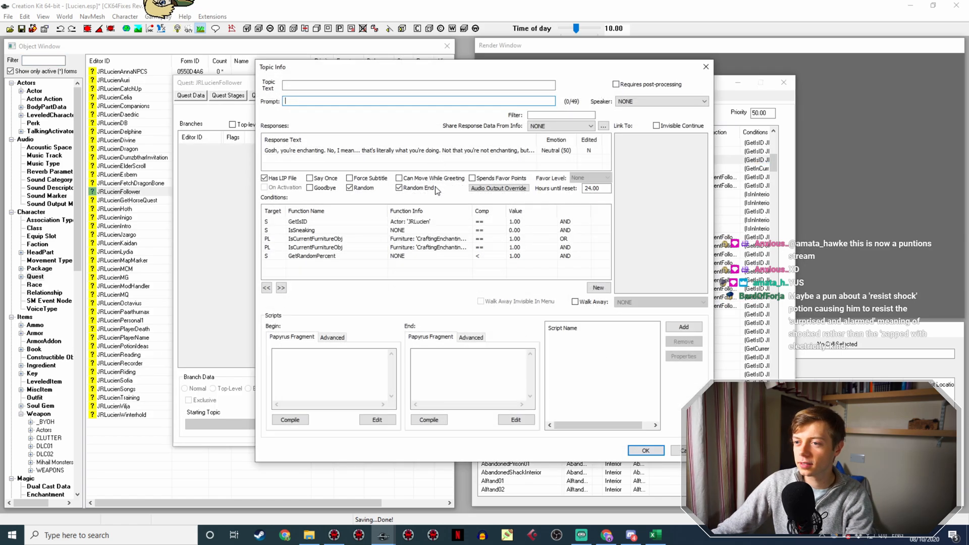
click(436, 240)
click(437, 247)
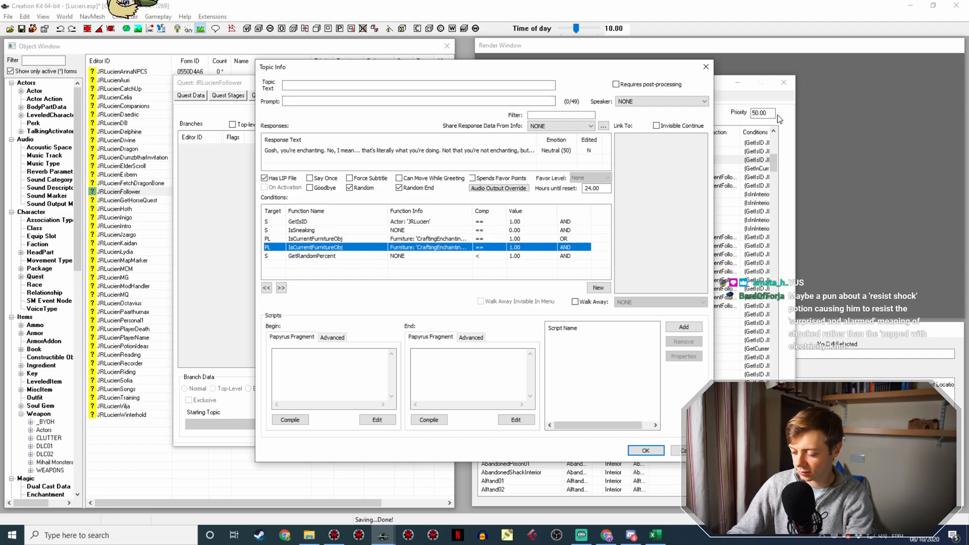
key(Delete)
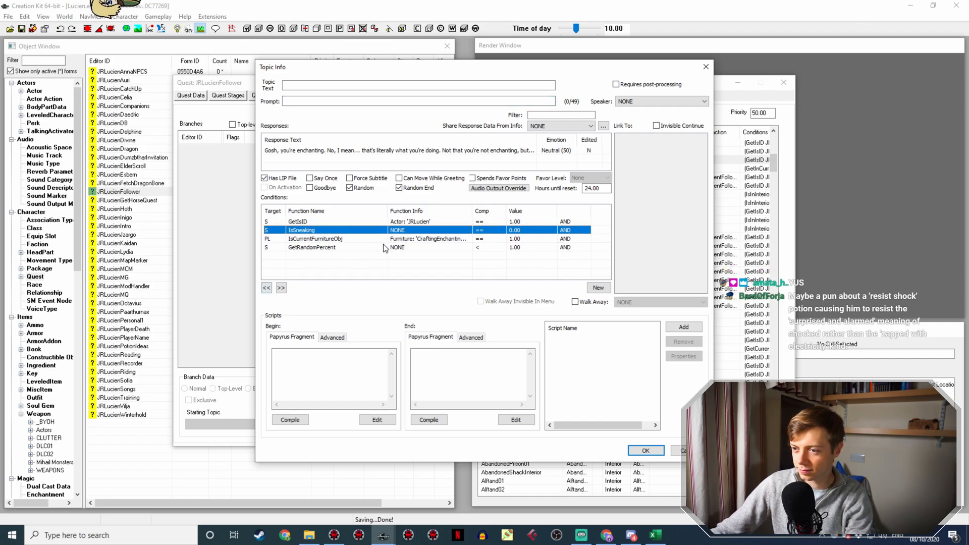
Set the remaining IsCurrentFurnitureObj condition's furniture to CraftingBlacksmithSharpeningWheel.
double_click(424, 238)
click(427, 279)
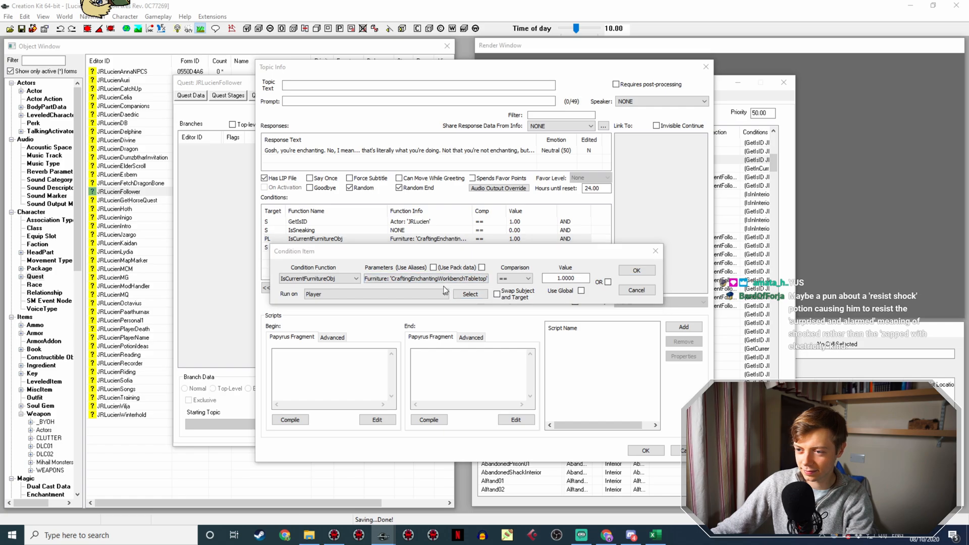
click(427, 314)
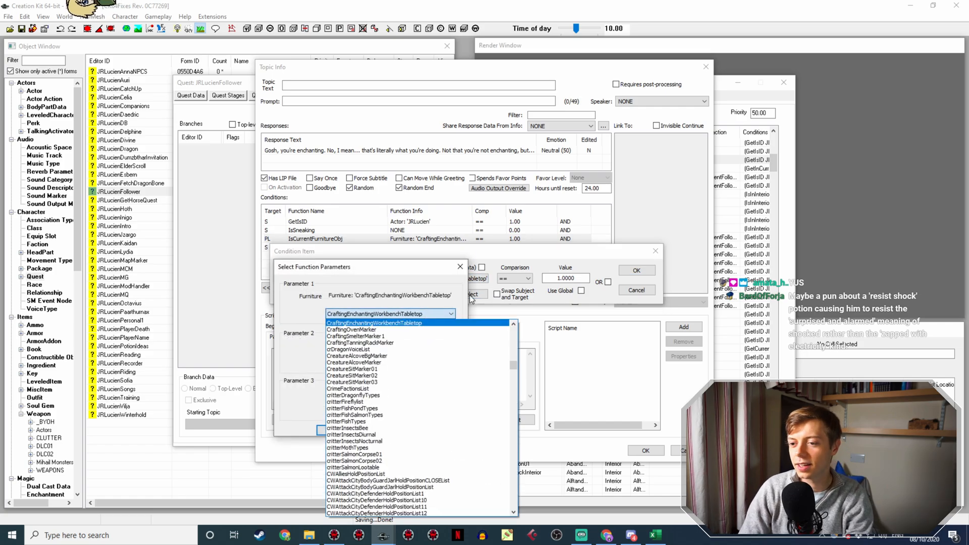
key(Down)
key(Up)
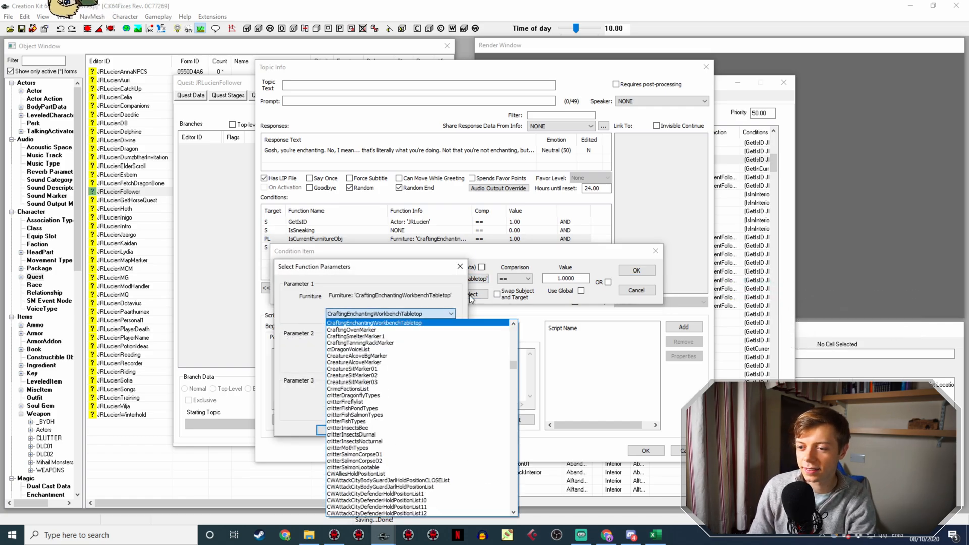
key(Up)
key(Up)
key(Up)
key(Up)
key(Up)
key(Up)
key(Up)
key(Up)
key(Up)
key(Up)
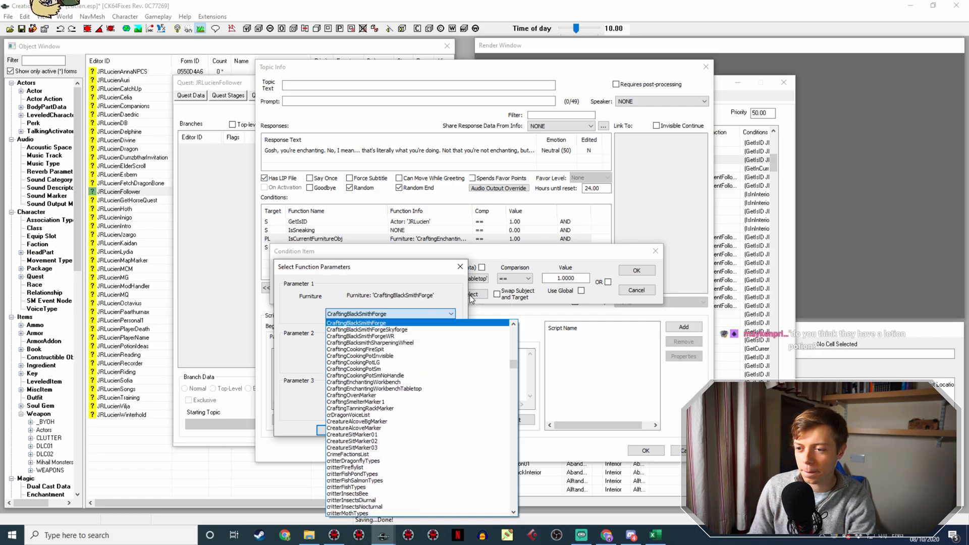
key(Down)
key(Down)
key(Down)
key(Return)
key(Return)
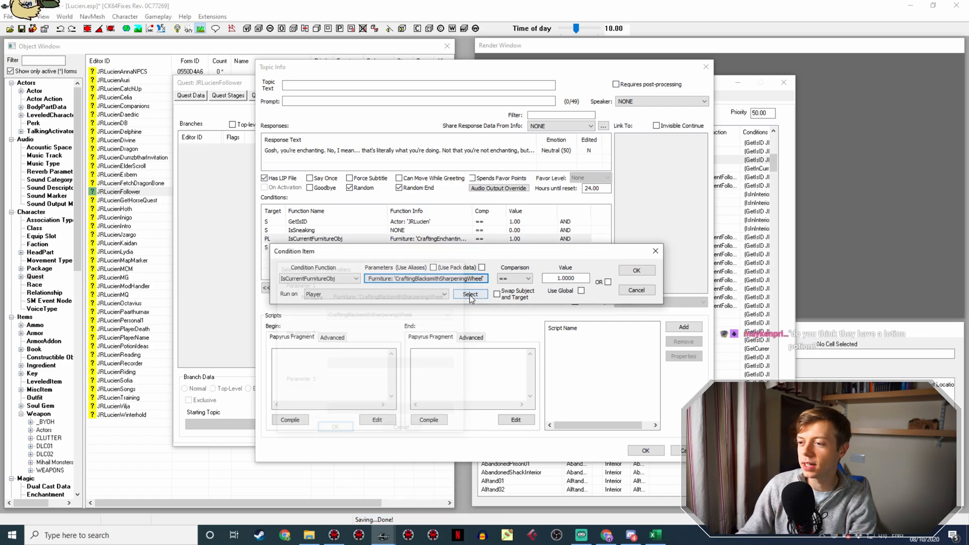
click(636, 270)
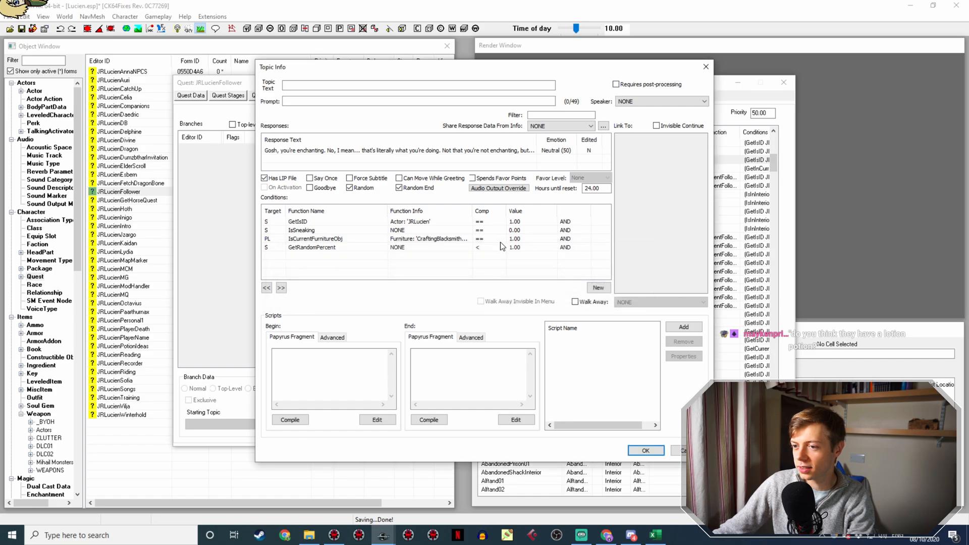
Set the response to "I always wondered if you could sharpen your nails on one of those. But then, I'm not one to point fingers." and save.
double_click(371, 152)
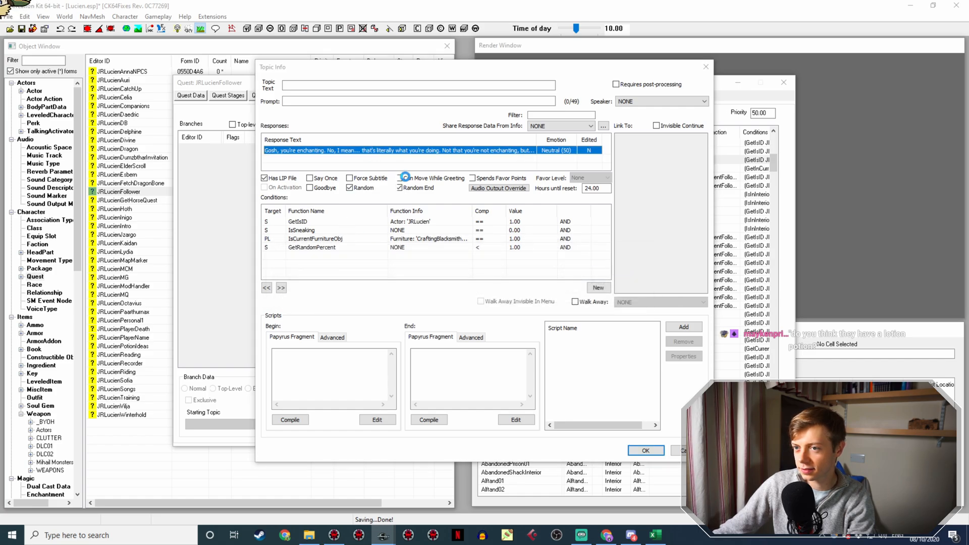
text(I alw)
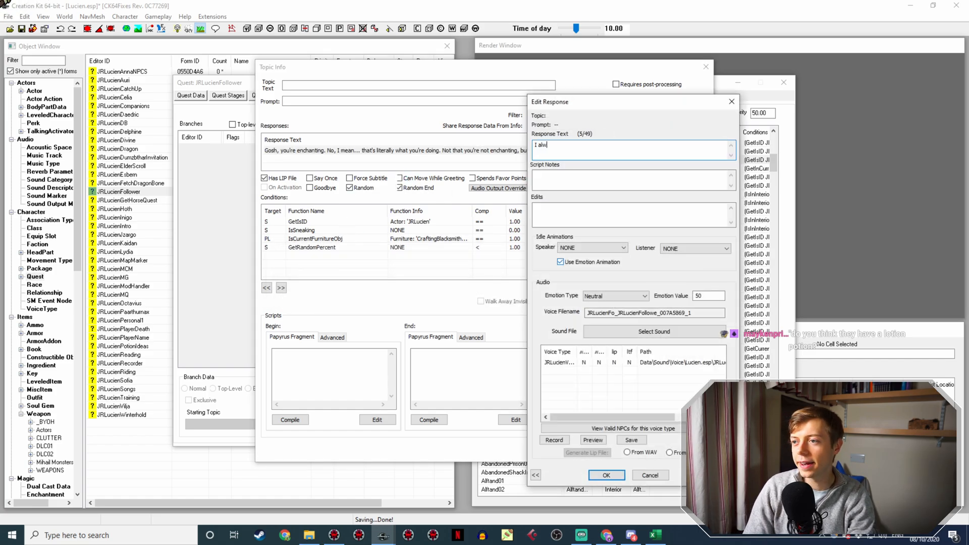
text(ays wondered if you coul)
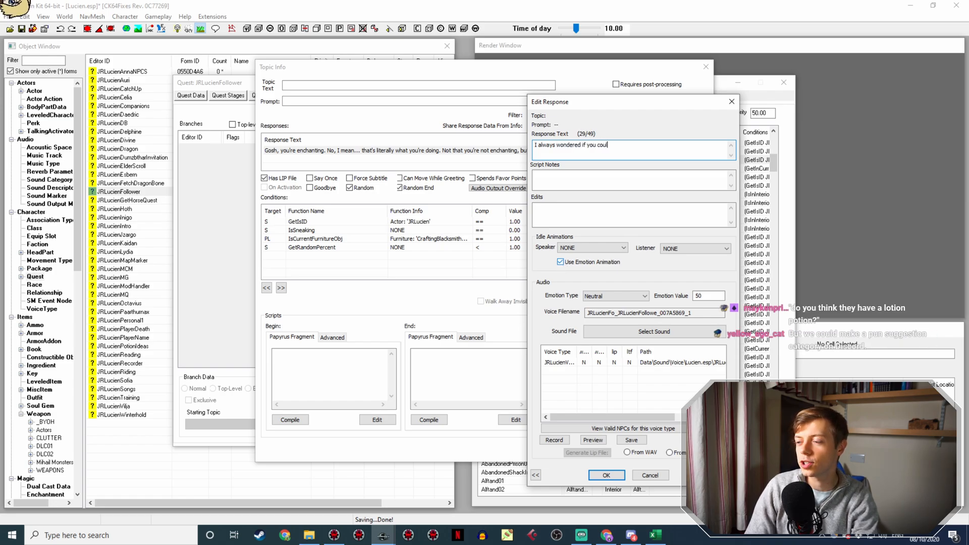
text(d sharpen )
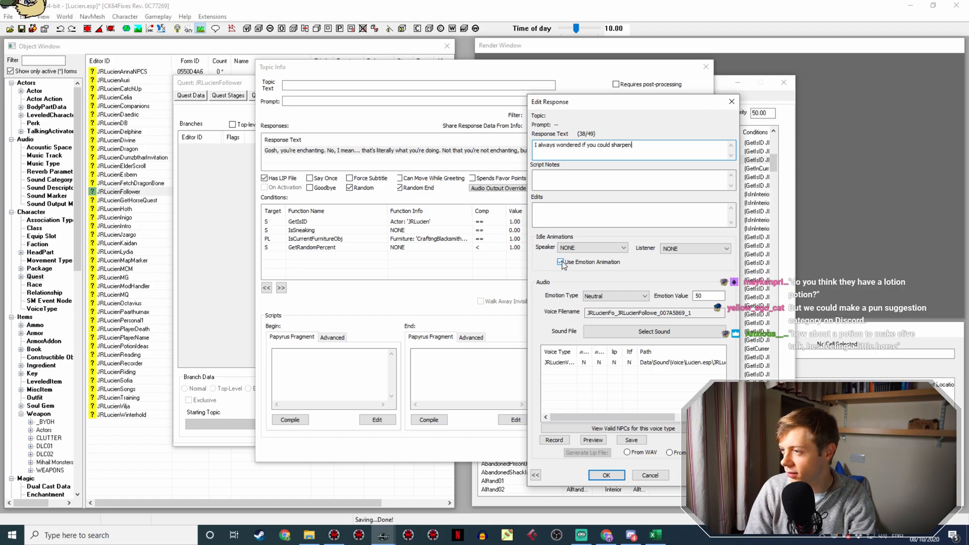
text(y)
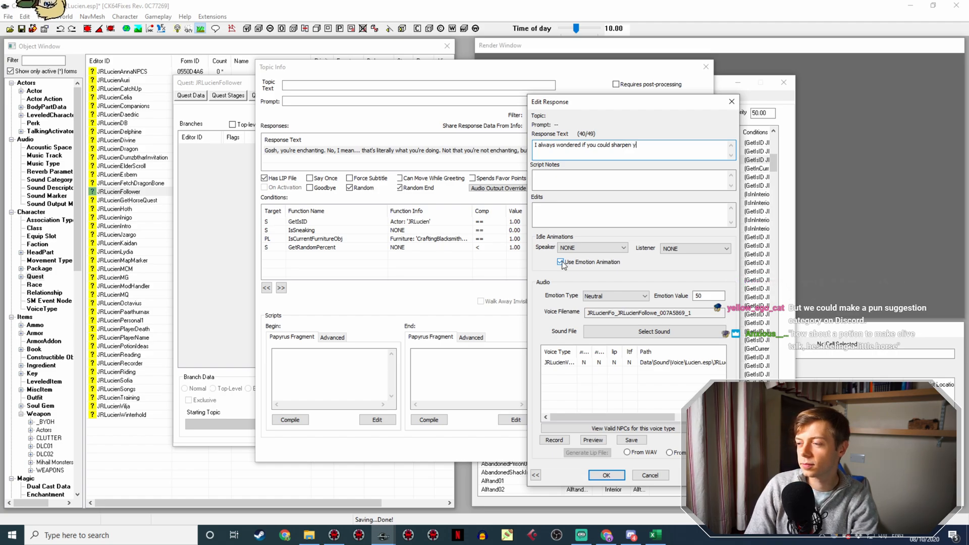
text(our)
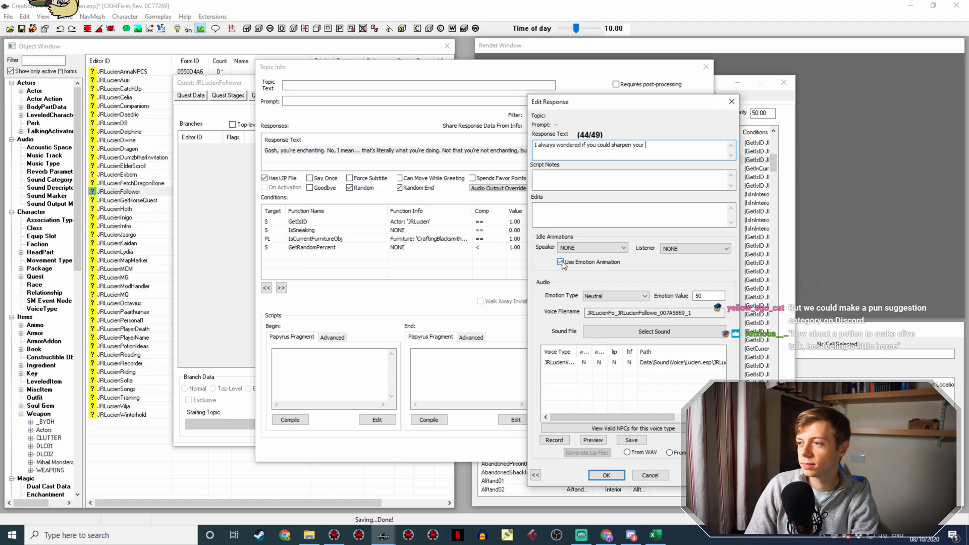
text( nails)
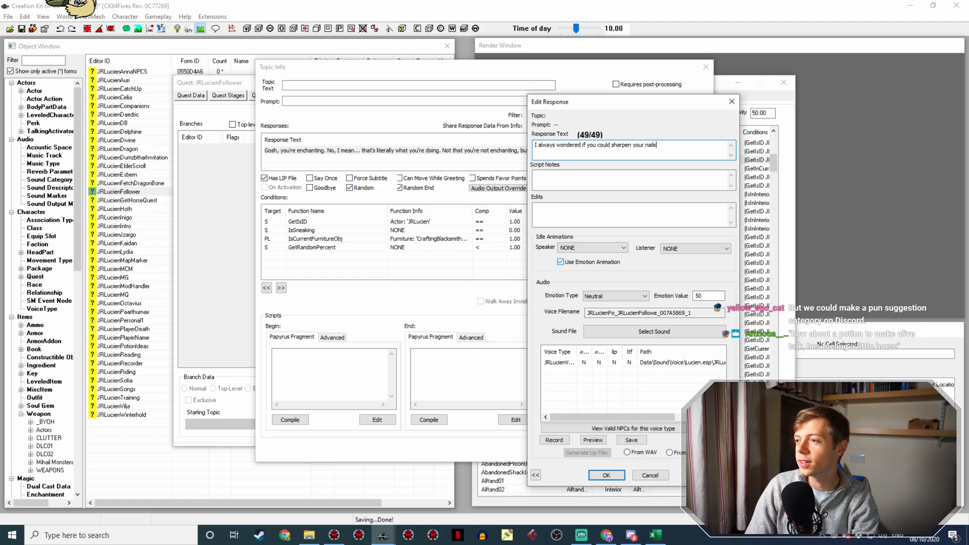
text( on one of those. B)
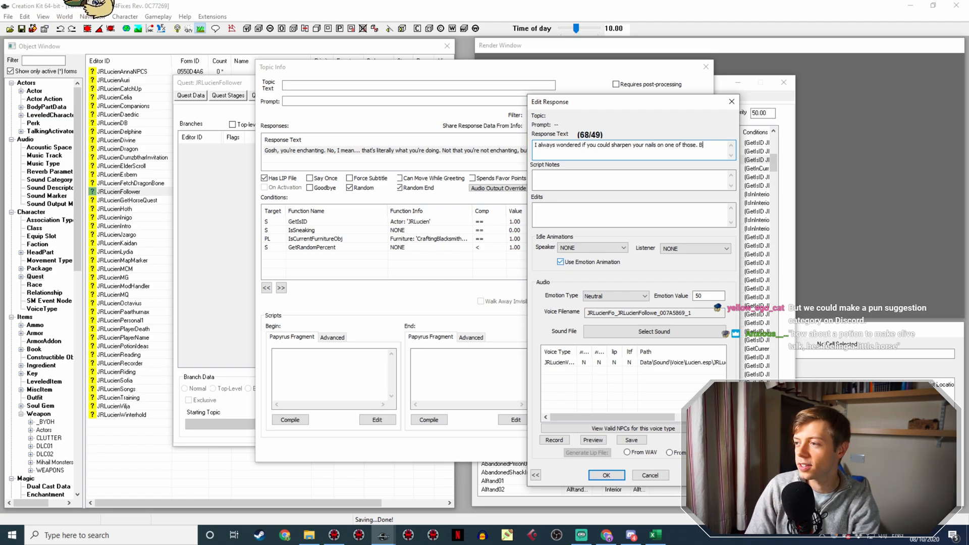
text(ut then, I'm not on)
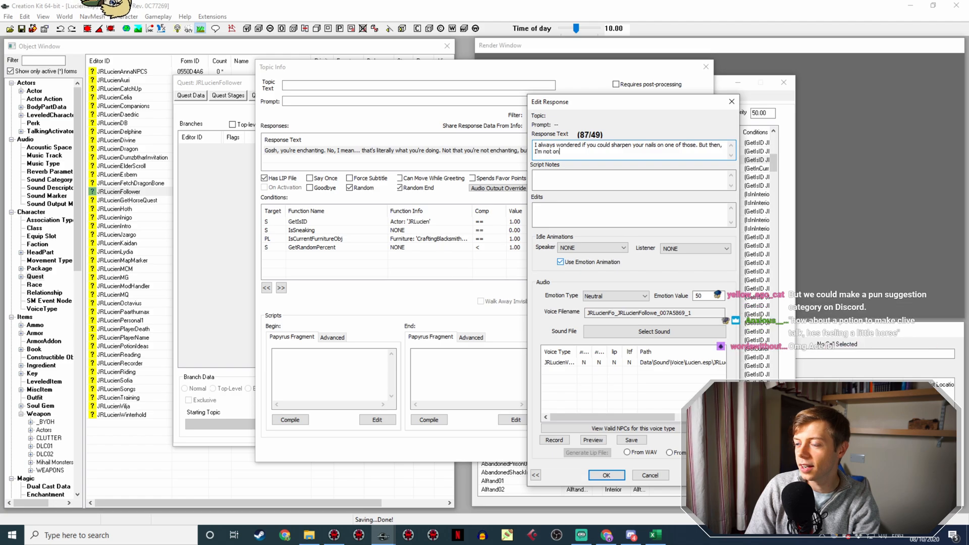
text(e to point fingers.)
key(Return)
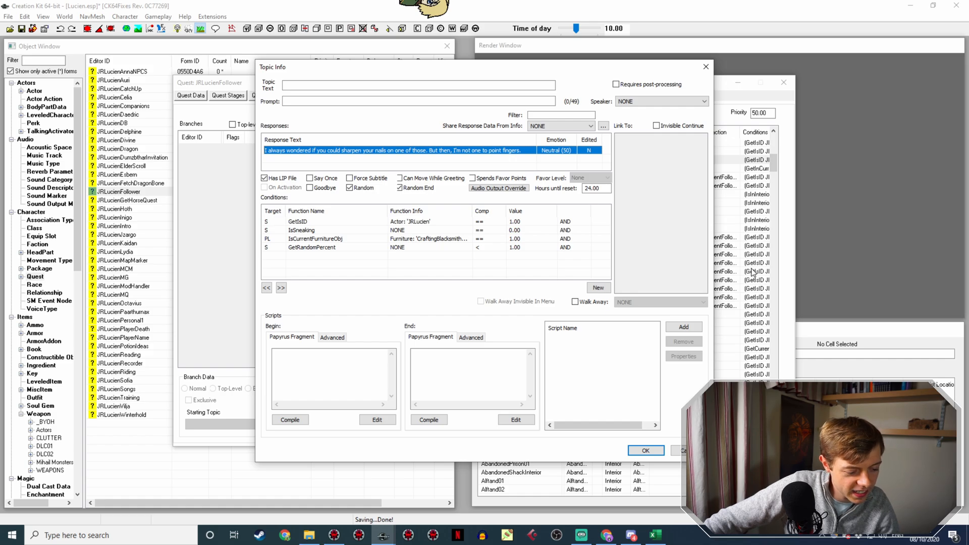
click(647, 450)
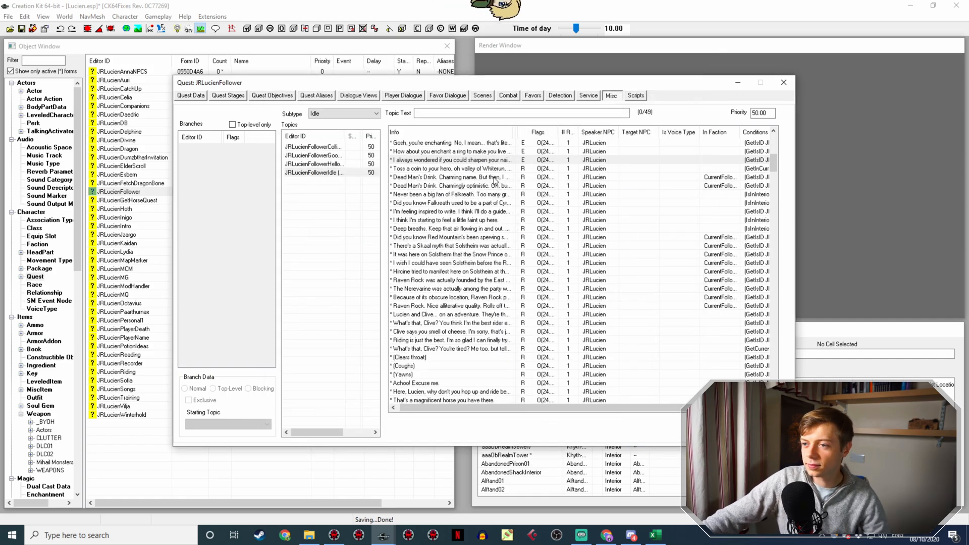
Duplicate the idle line beginning "I once had the notion to make a potion" and open the copy.
scroll(492, 181, up, 1)
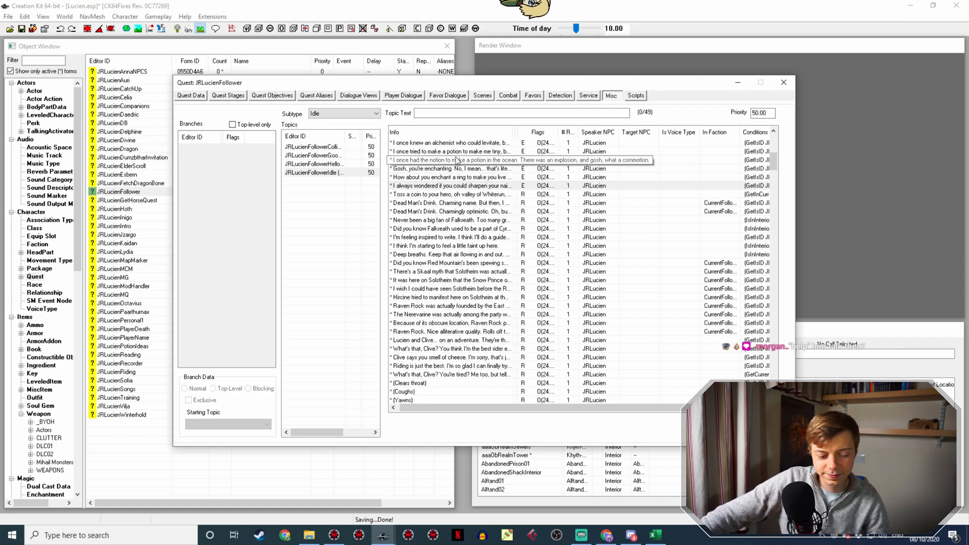
scroll(492, 174, up, 2)
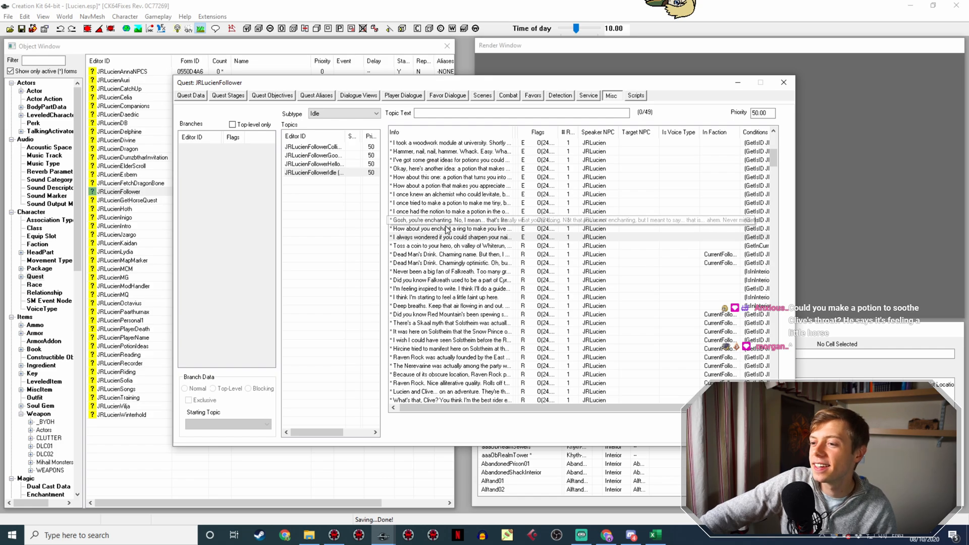
click(468, 212)
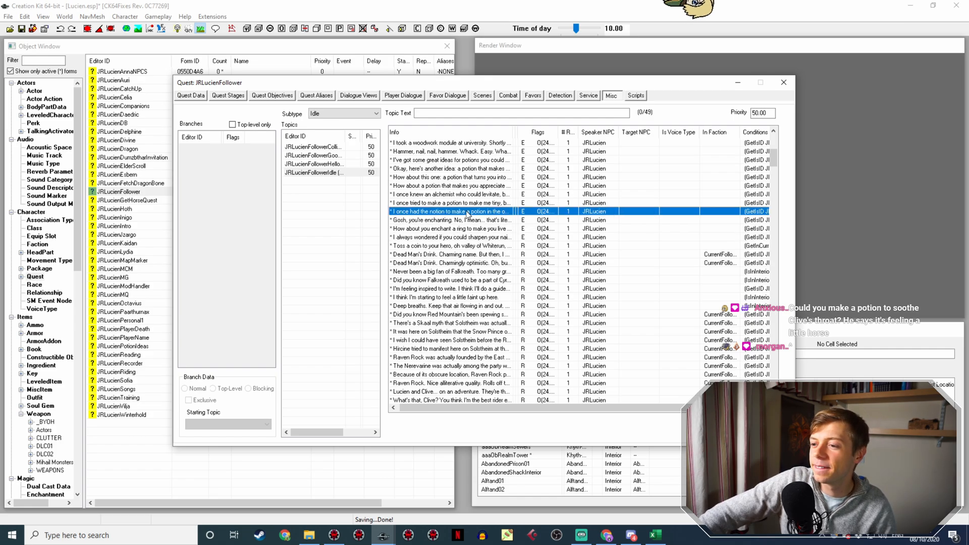
right_click(468, 211)
click(492, 227)
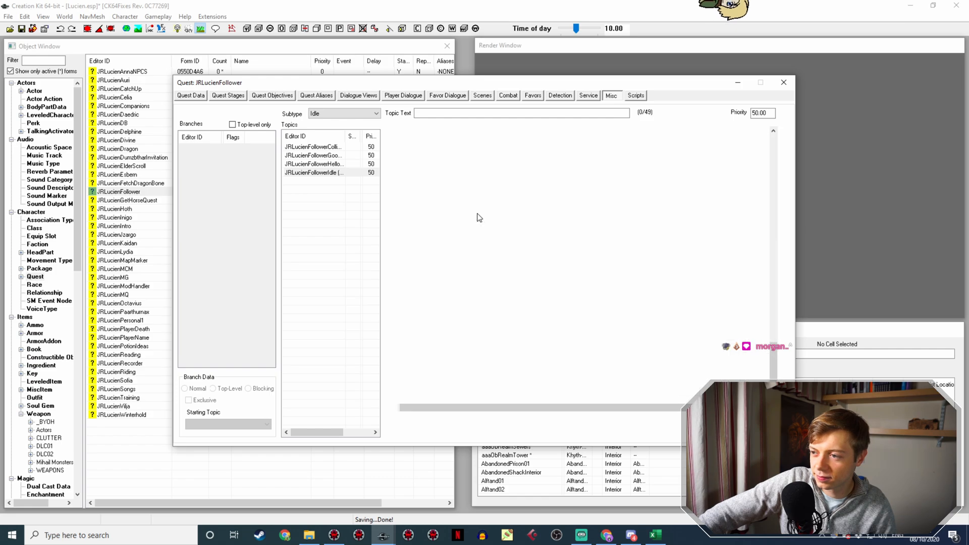
click(495, 150)
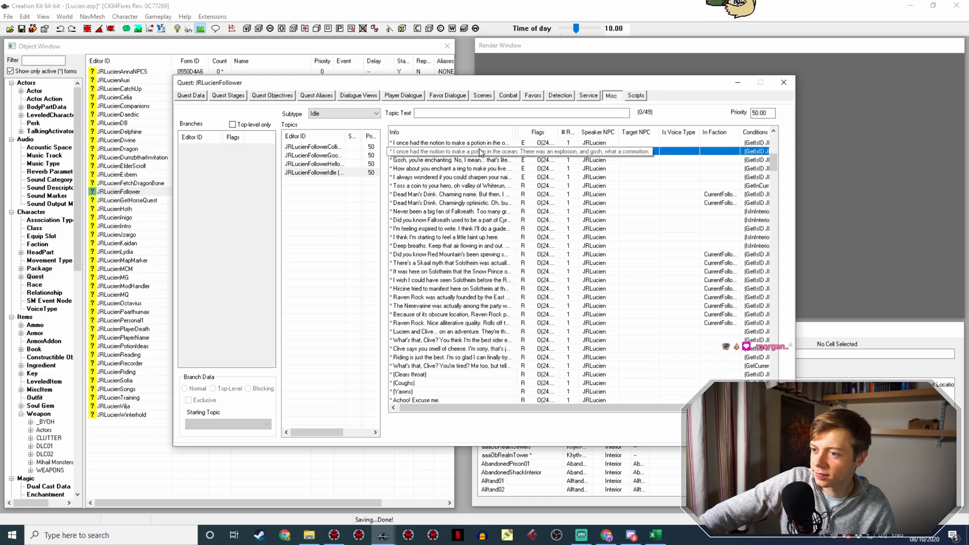
double_click(495, 151)
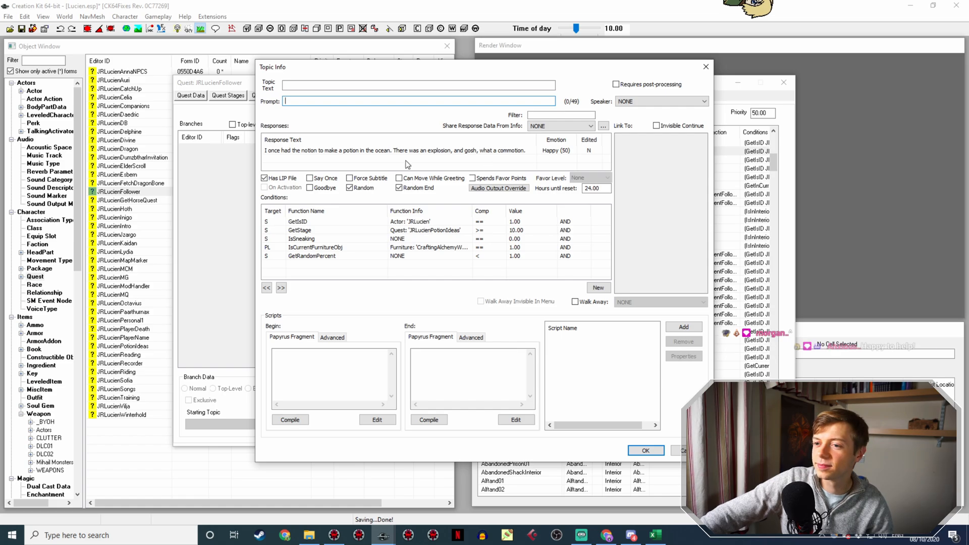
Set the copied line's response text to "Could you make a potion to soothe Clive's throat? He's feeling a little horse.".
double_click(489, 151)
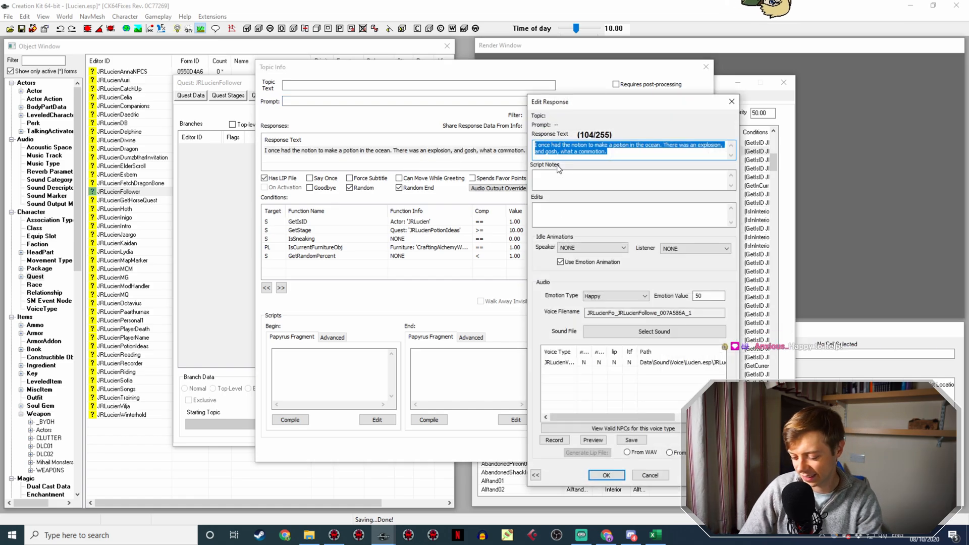
text(Could you make a p)
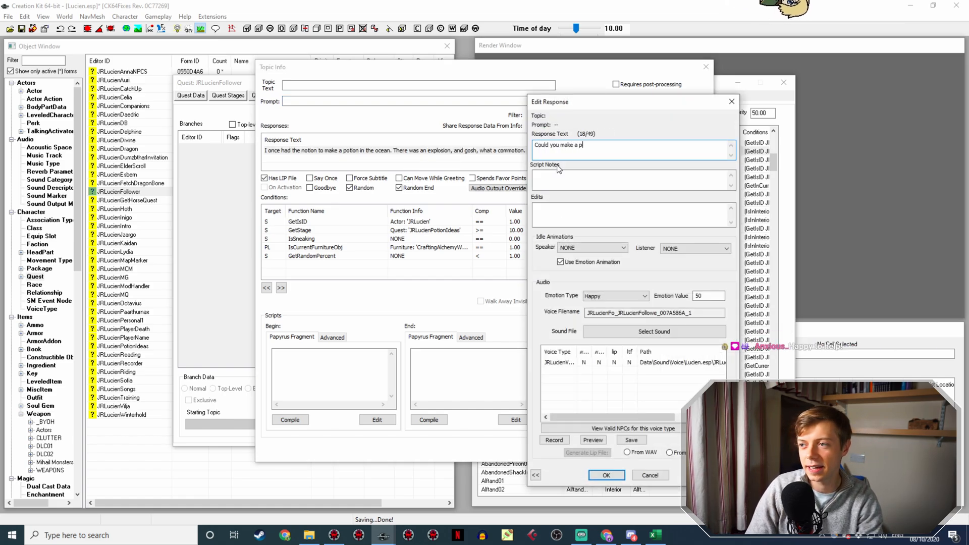
text(otion to soothe )
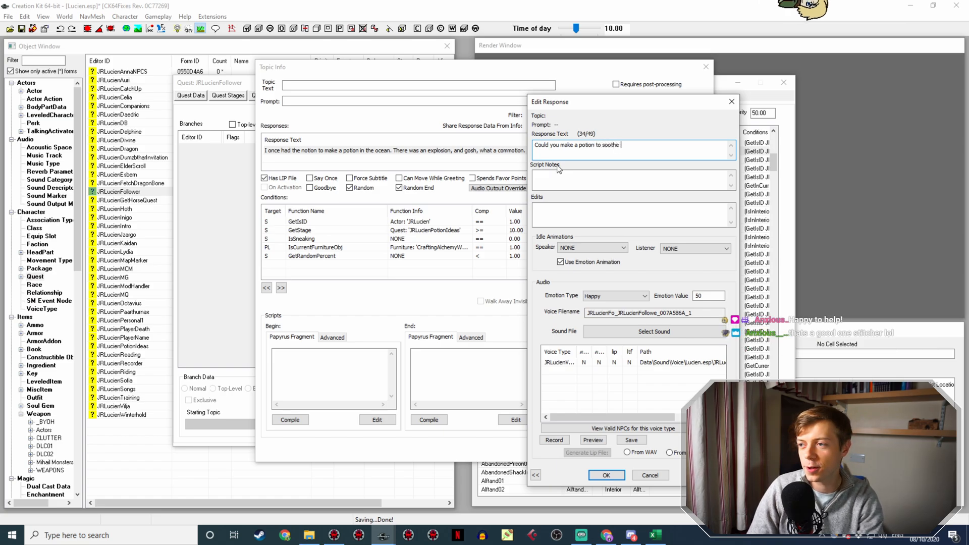
text(Clive's throat. H)
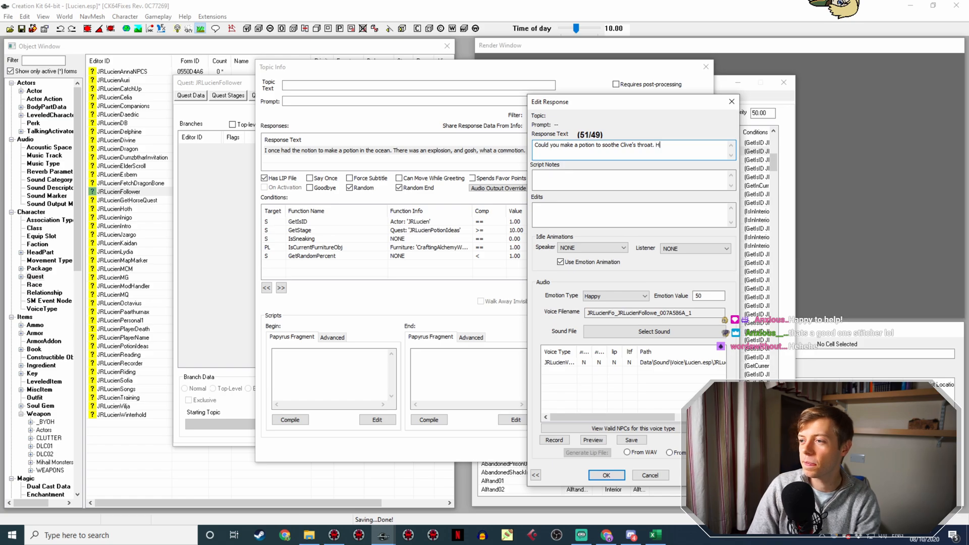
key(BackSpace)
key(BackSpace)
key(BackSpace)
text(? He's )
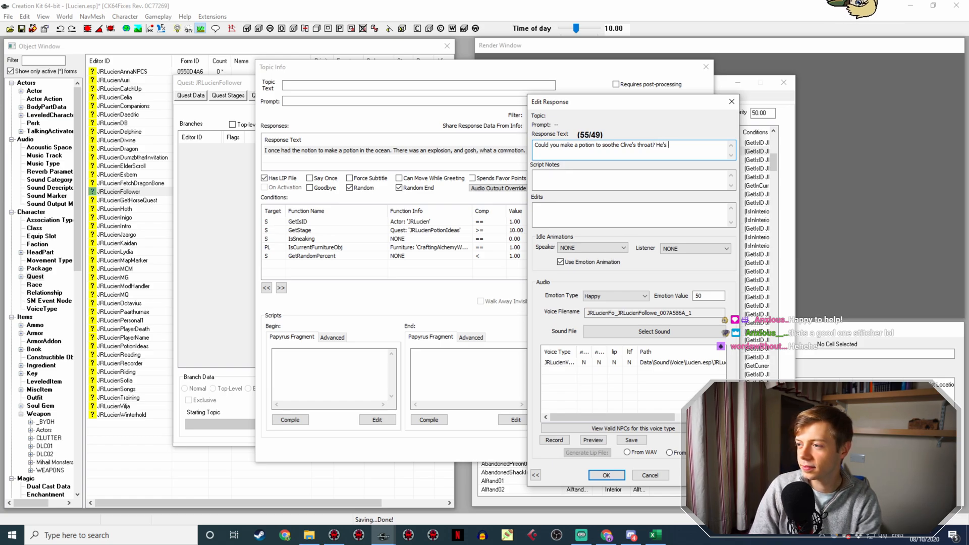
text(feeling a little a h)
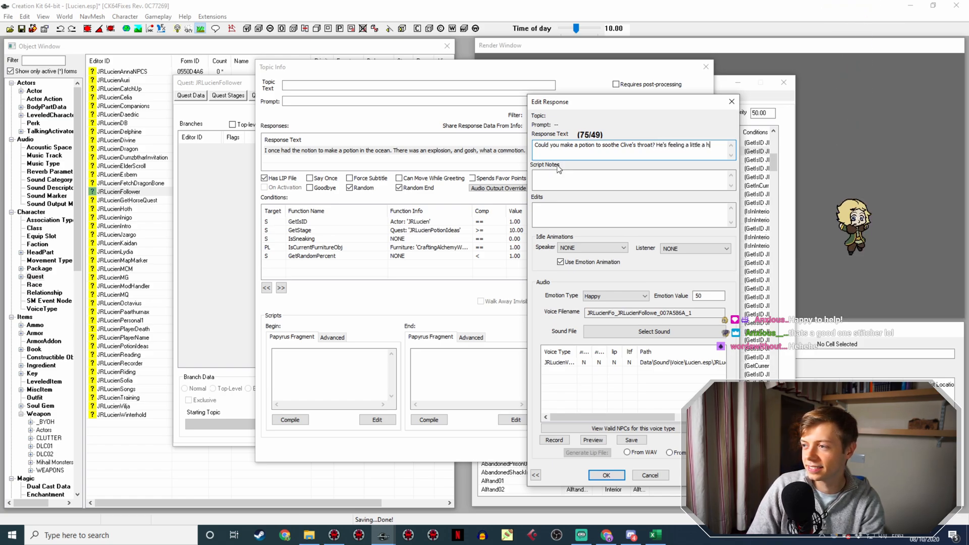
key(BackSpace)
key(BackSpace)
key(BackSpace)
text(horse.)
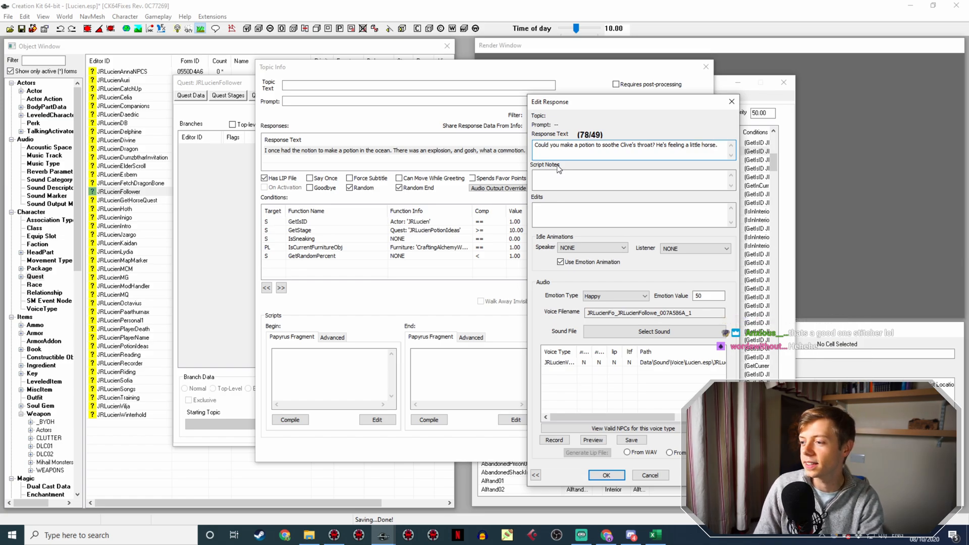
key(Return)
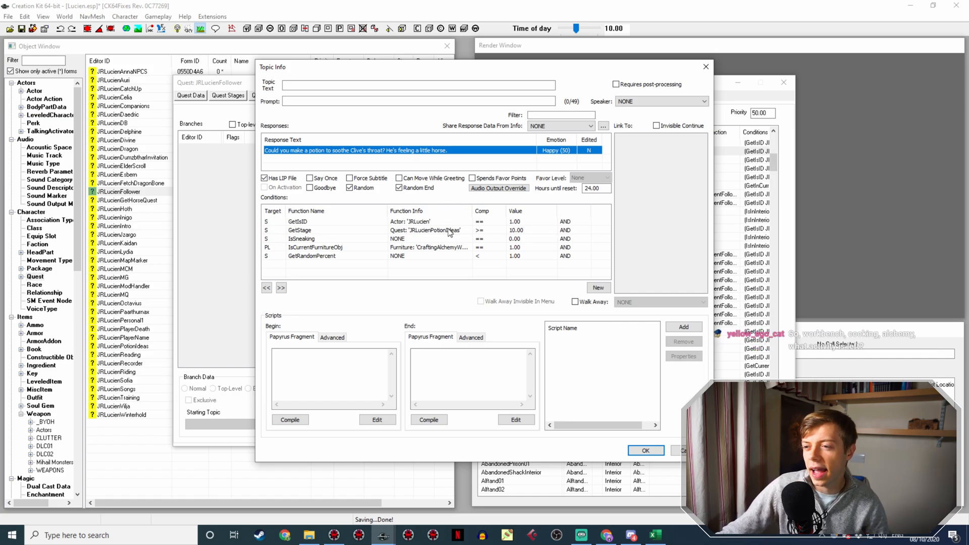
Start a new condition for the line, using the GetGlobalValue function.
click(359, 231)
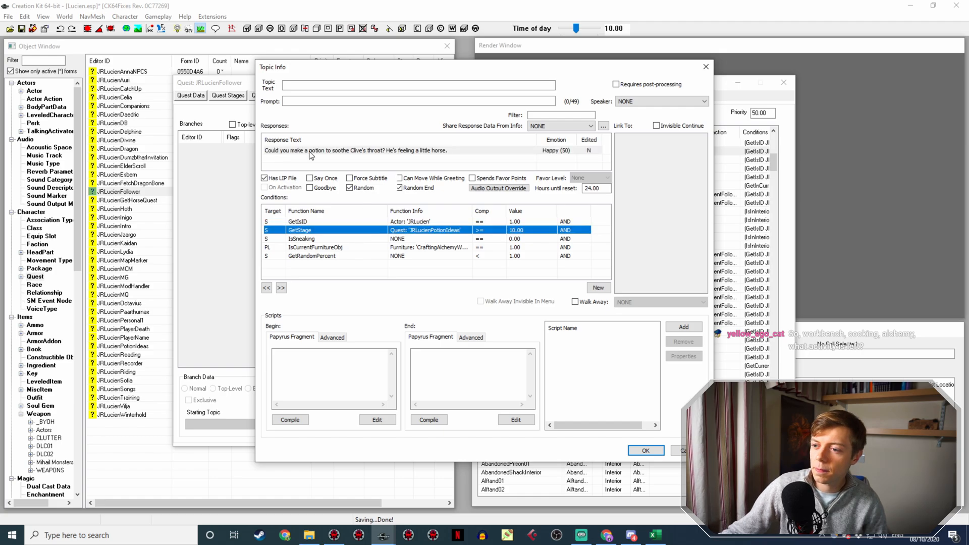
key(Down)
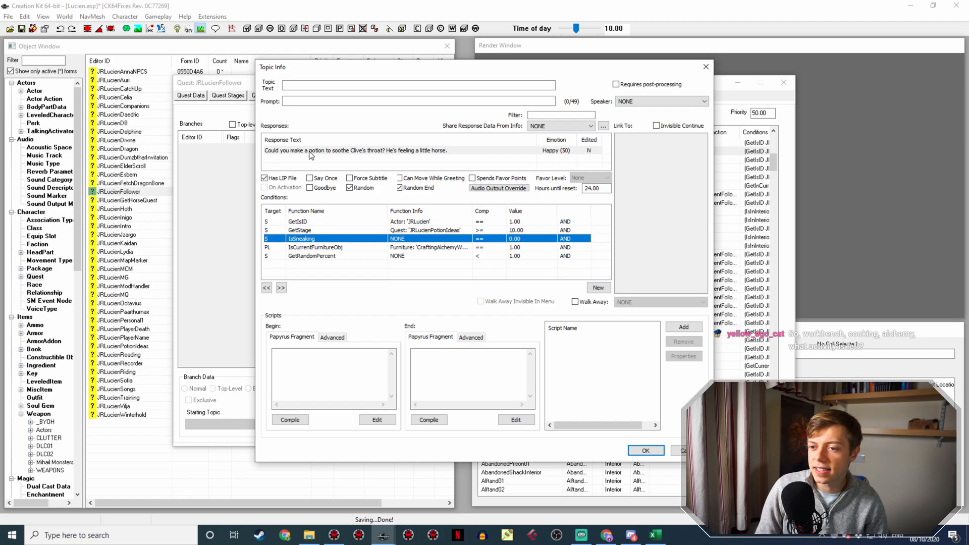
key(Down)
key(Down)
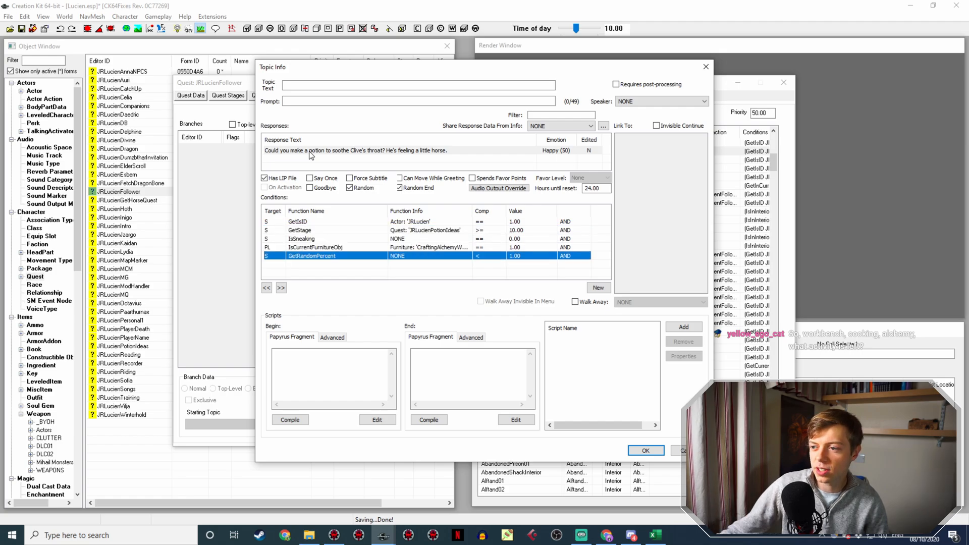
right_click(393, 273)
click(407, 278)
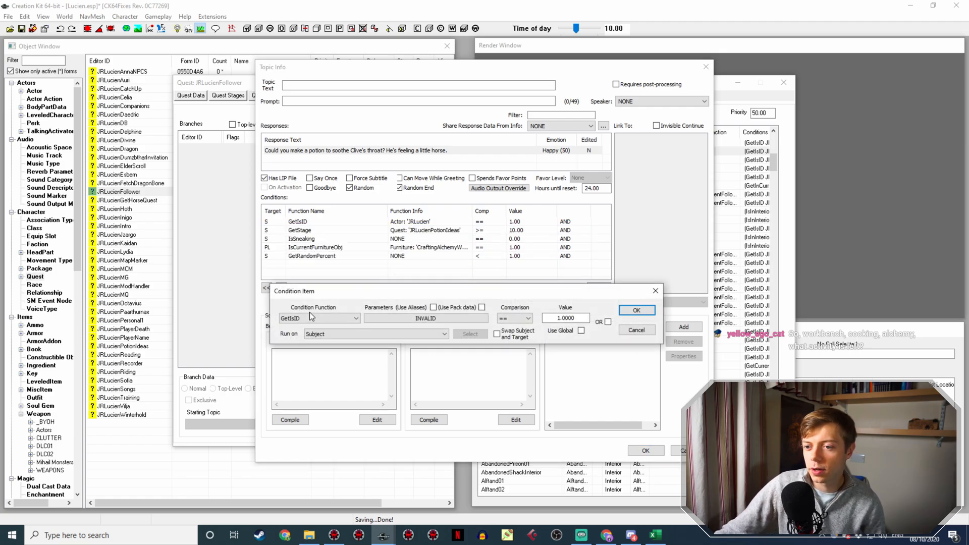
text(getglobal)
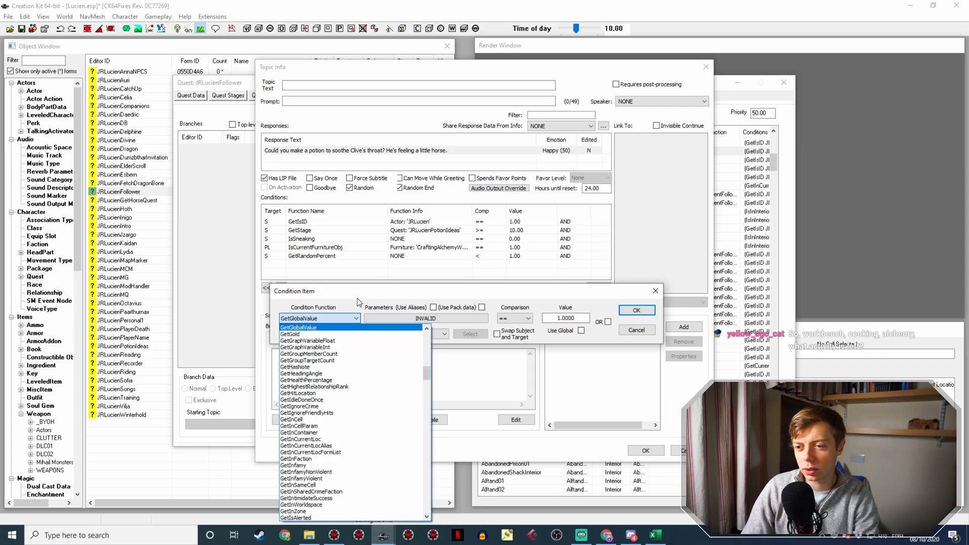
key(Return)
Set the new condition's global to JRLucienHorseFollow and save it with the comparison == 1.
click(396, 318)
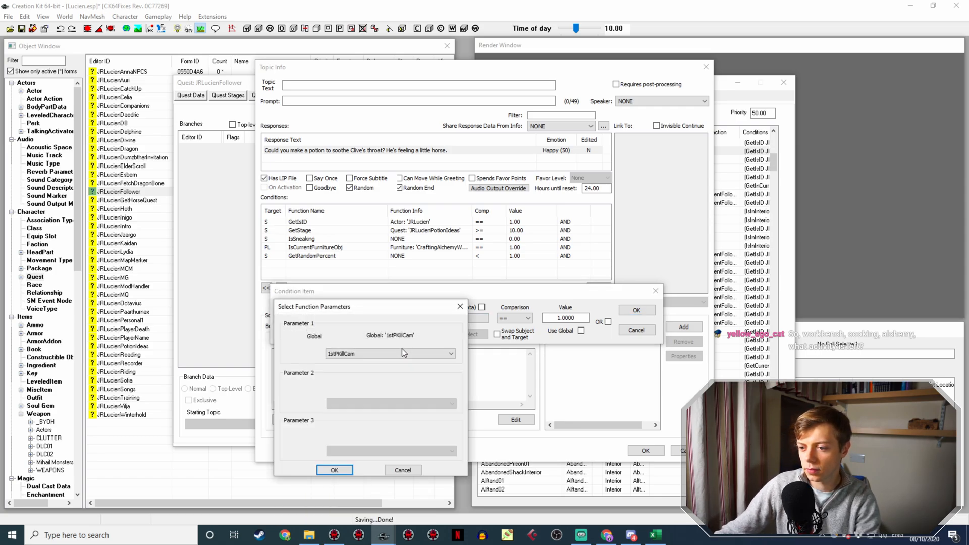
click(402, 353)
text(rlucienc)
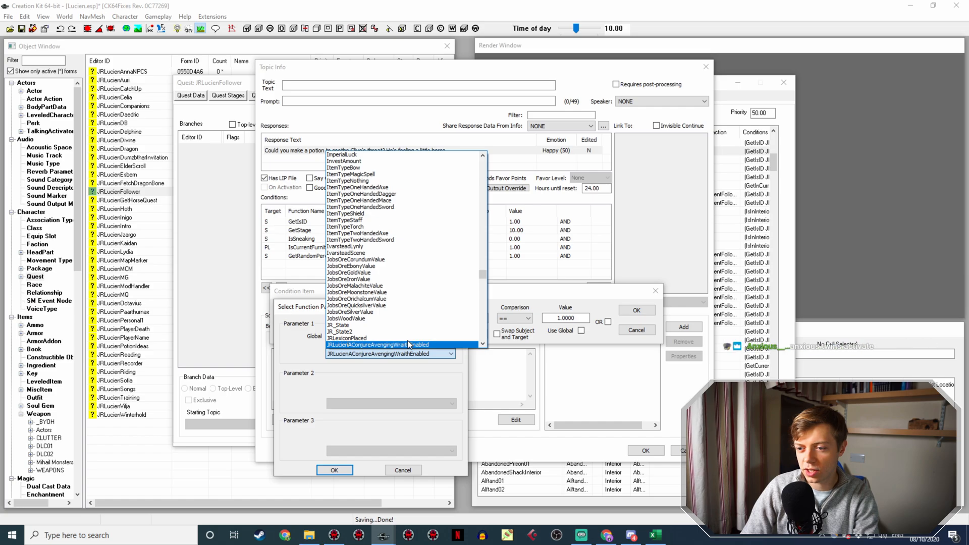
text(ho)
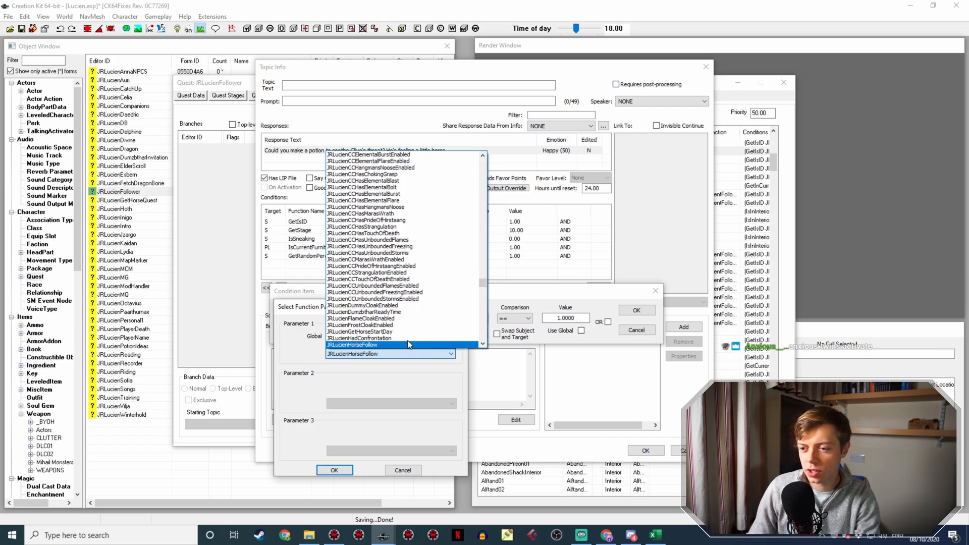
key(Down)
key(Up)
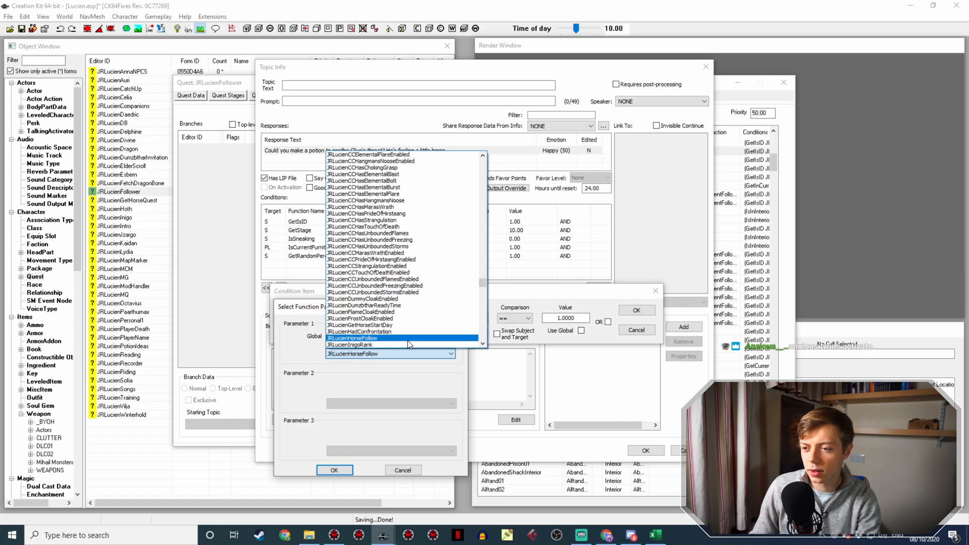
key(Down)
key(Down)
key(Down)
key(Down)
key(Up)
key(Up)
key(Up)
key(Up)
key(Up)
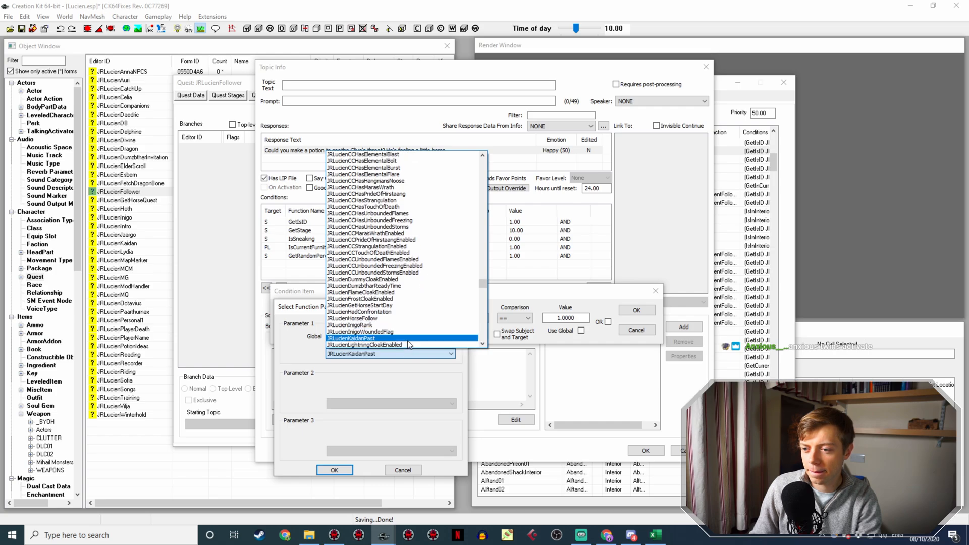
key(Down)
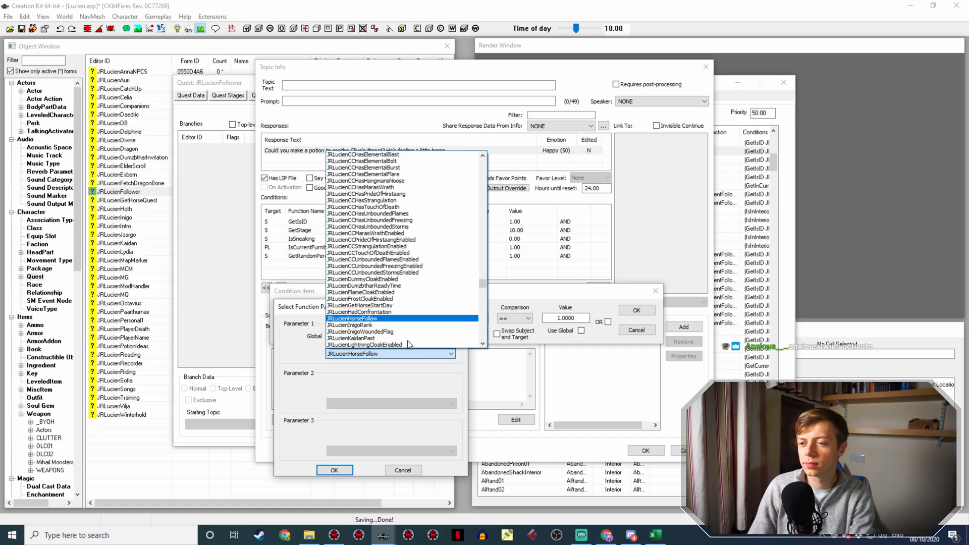
key(Return)
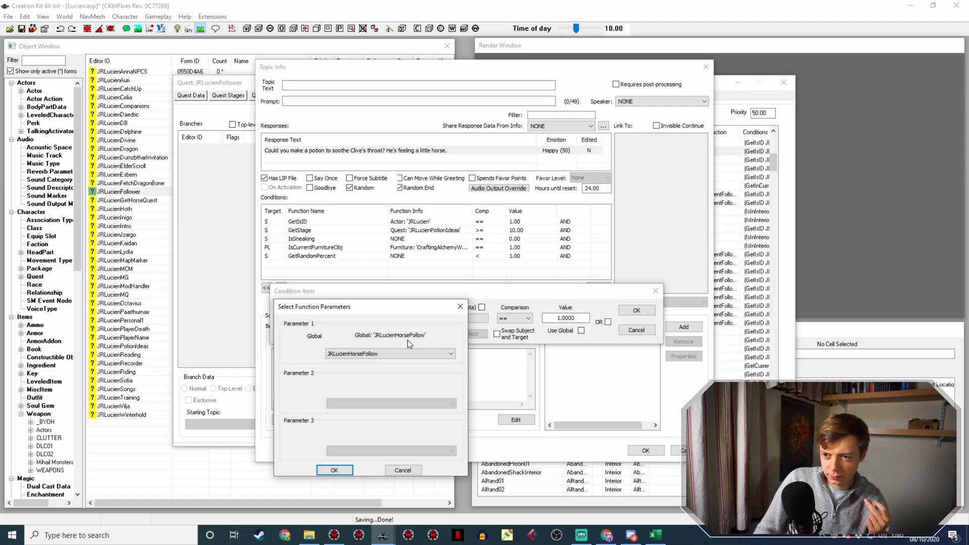
click(335, 470)
click(653, 313)
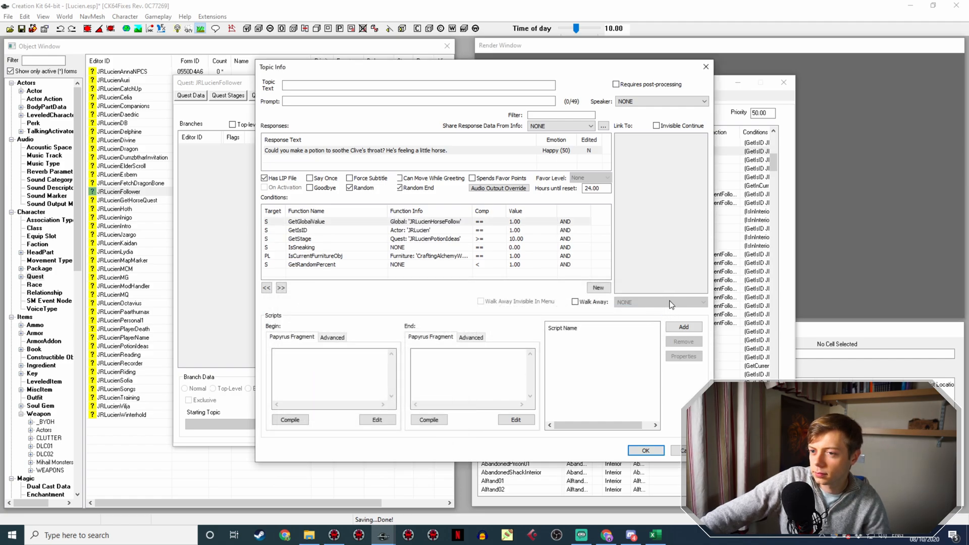
Move the JRLucienHorseFollow condition down to just above GetRandomPercent.
click(466, 223)
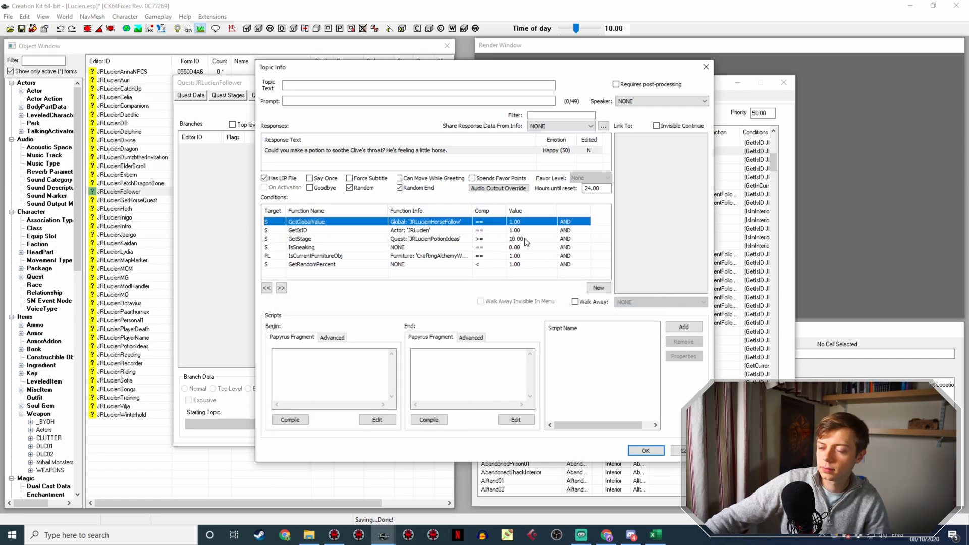
key(Right)
key(Right)
key(Right)
key(Right)
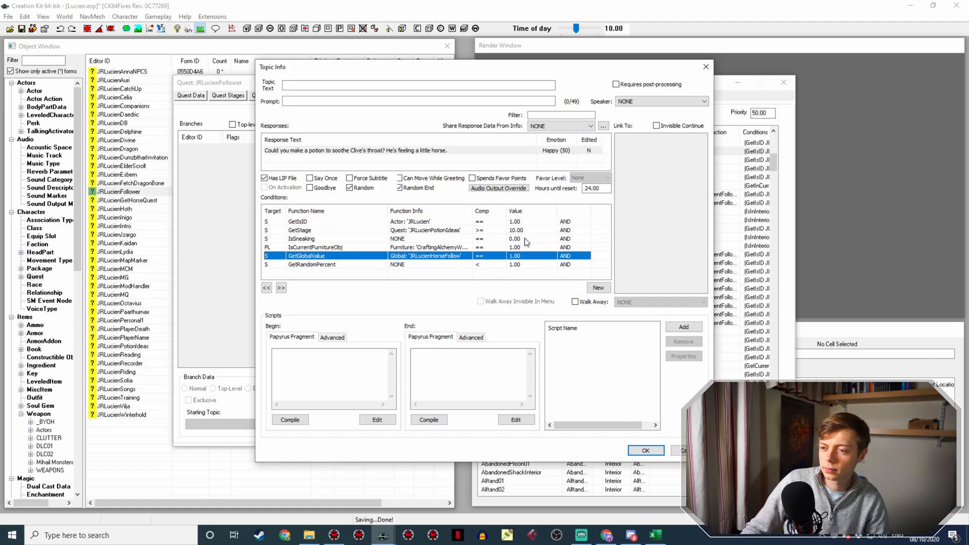
Edit the JRLucienHorseFollow condition, keeping its global, and combine it with the following condition using OR.
double_click(468, 252)
click(428, 295)
click(391, 328)
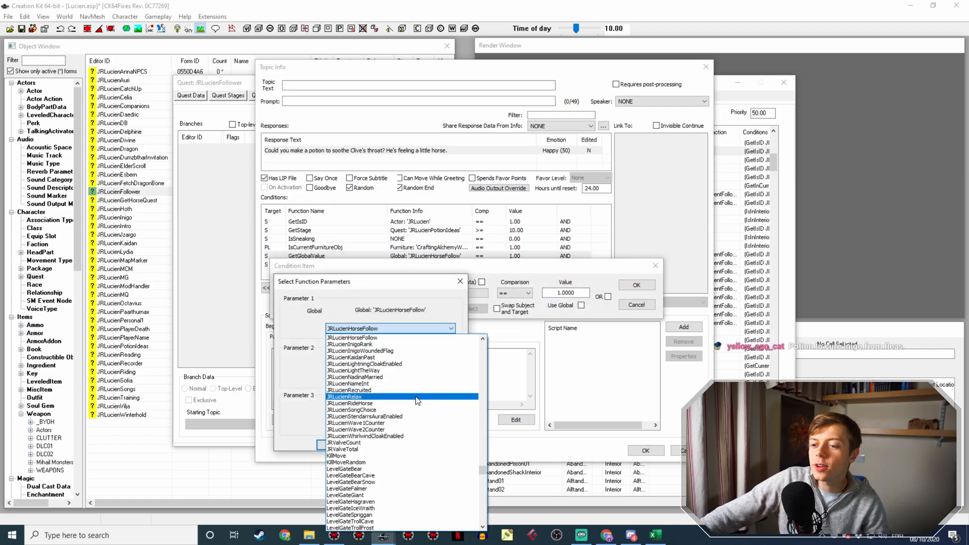
click(406, 300)
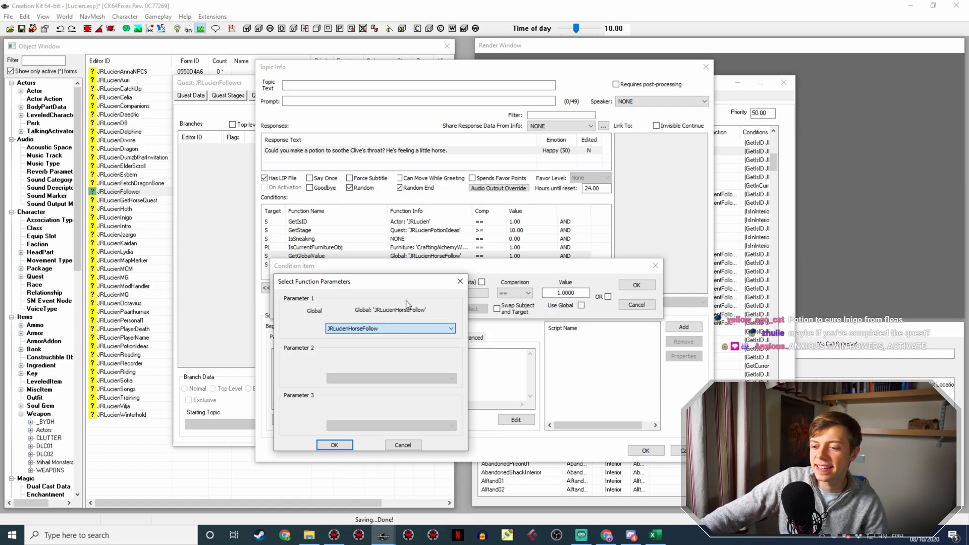
click(334, 444)
click(608, 297)
click(636, 286)
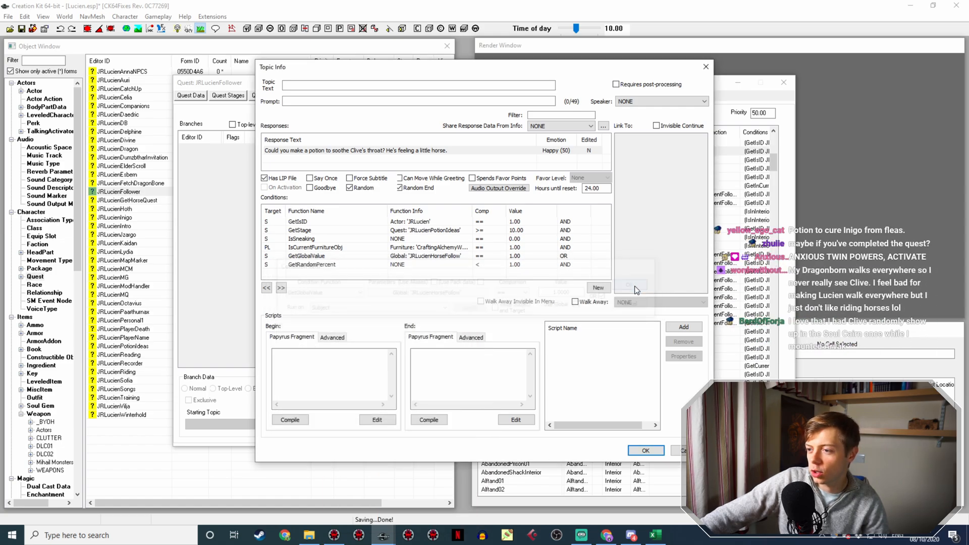
Duplicate the JRLucienHorseFollow condition and change the copy to check the JRLucienRideHorse global with its OR option off.
right_click(528, 256)
click(562, 268)
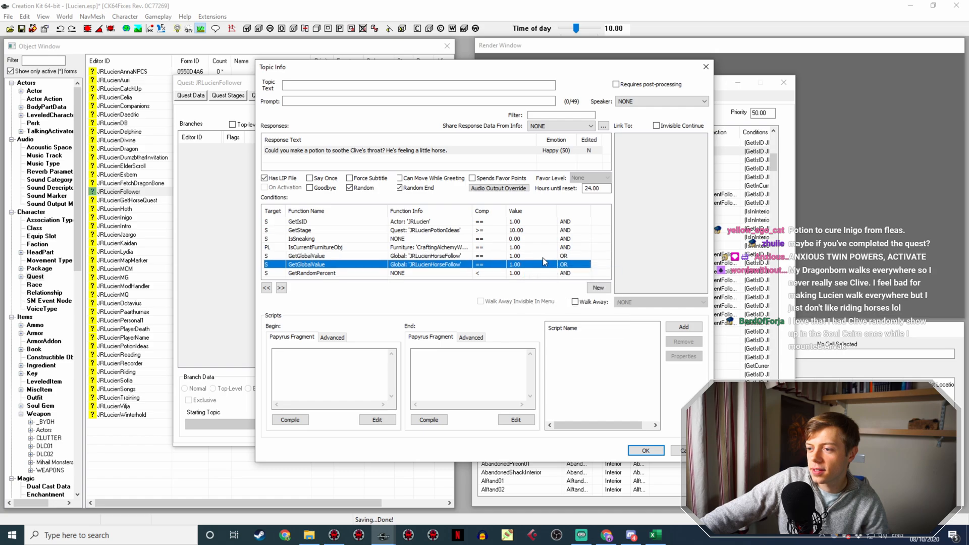
double_click(537, 263)
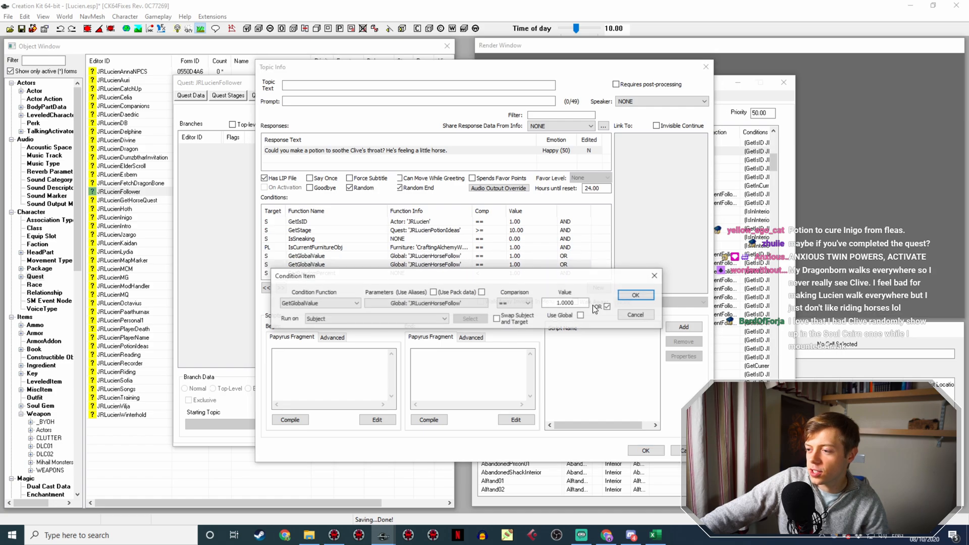
click(474, 304)
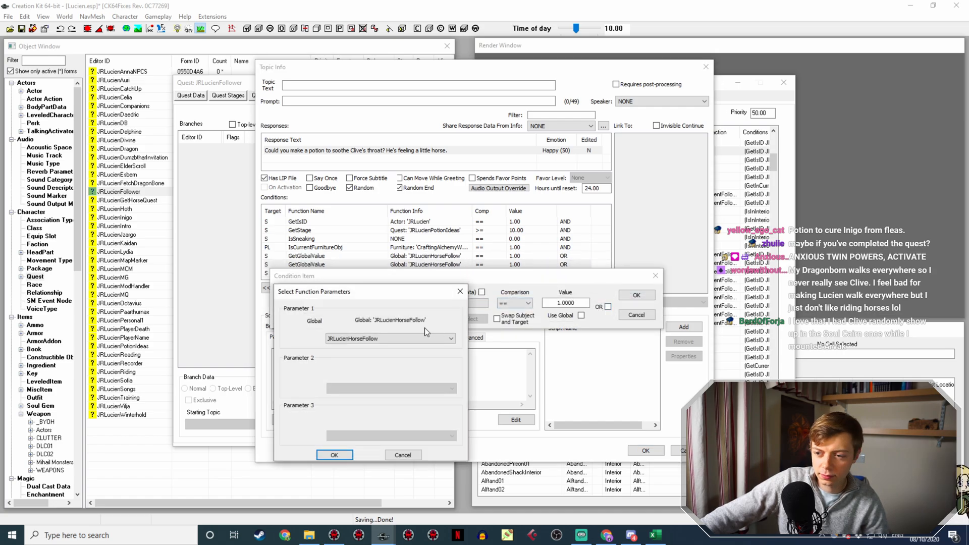
click(426, 339)
text(JRLu)
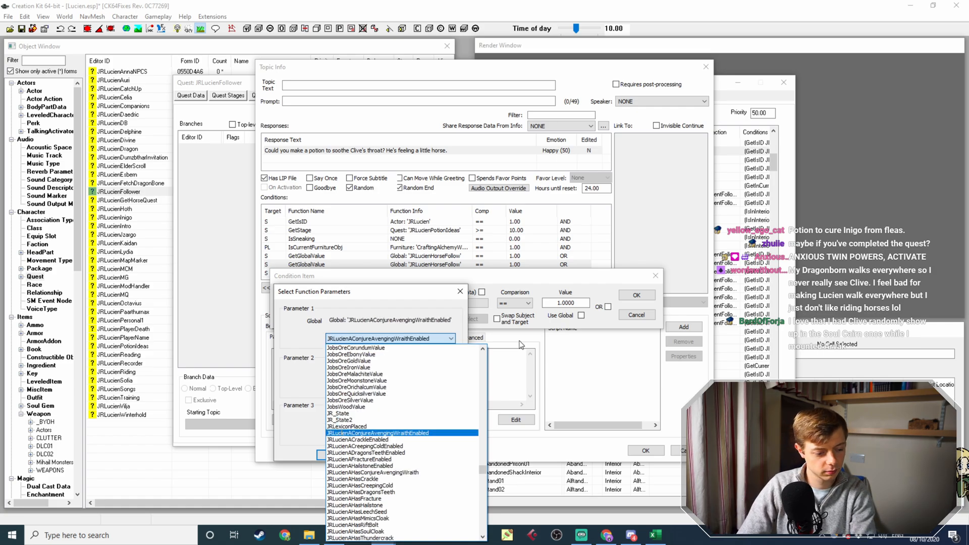
text(cienRideHorse)
key(Return)
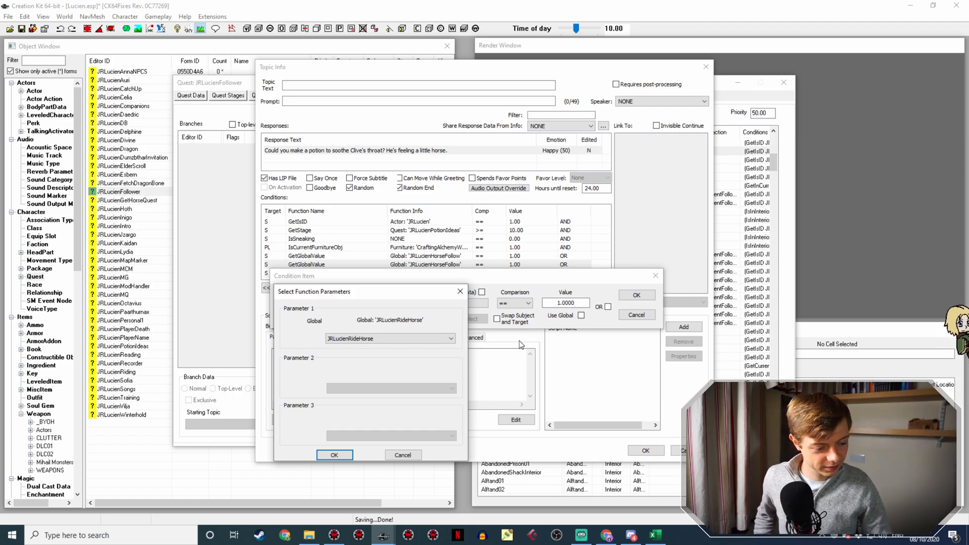
click(334, 455)
click(633, 295)
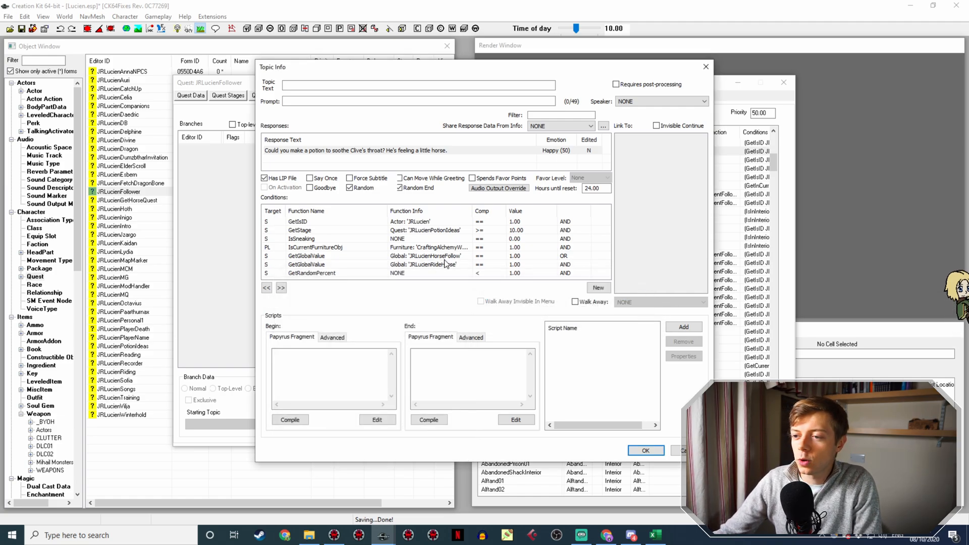
Review the two horse conditions and save the idle line about Clive's throat.
click(429, 256)
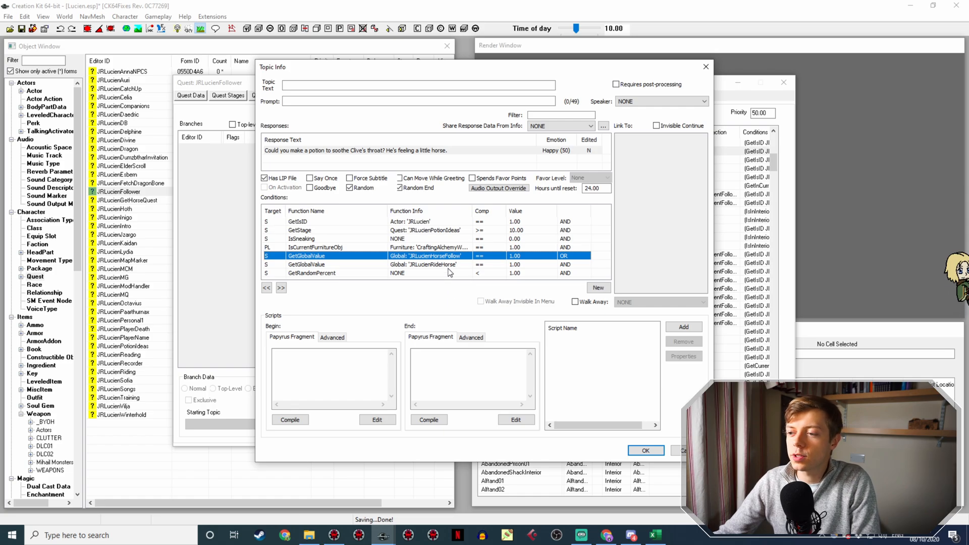
click(457, 264)
click(463, 259)
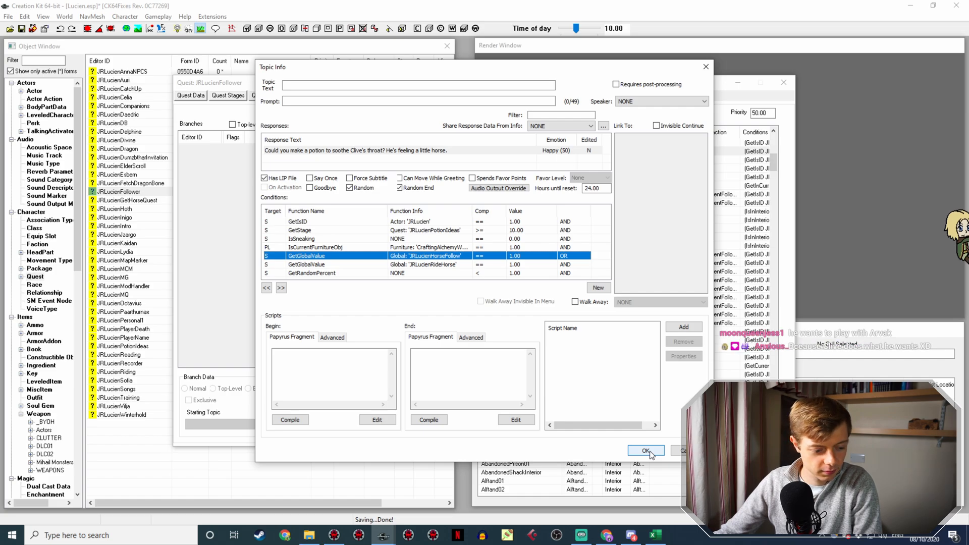
click(649, 452)
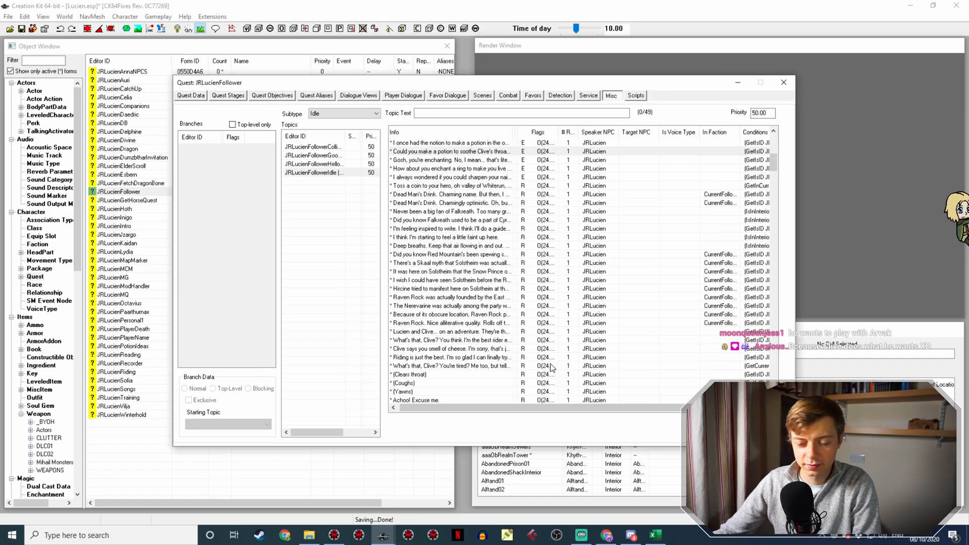
Save the plugin and reopen the JRLucienFollower quest at its Idle topic, JRLucienFollowerIdle.
click(716, 433)
click(23, 28)
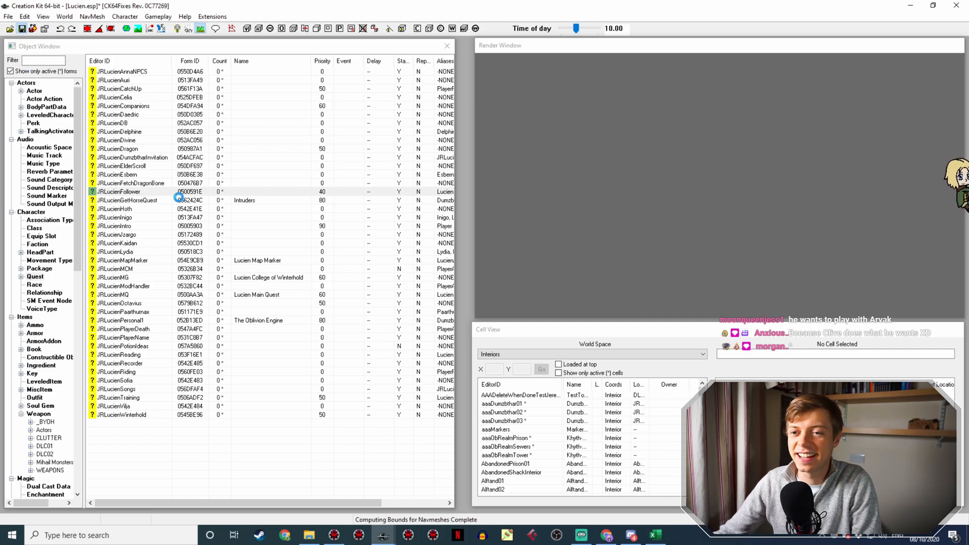
double_click(140, 195)
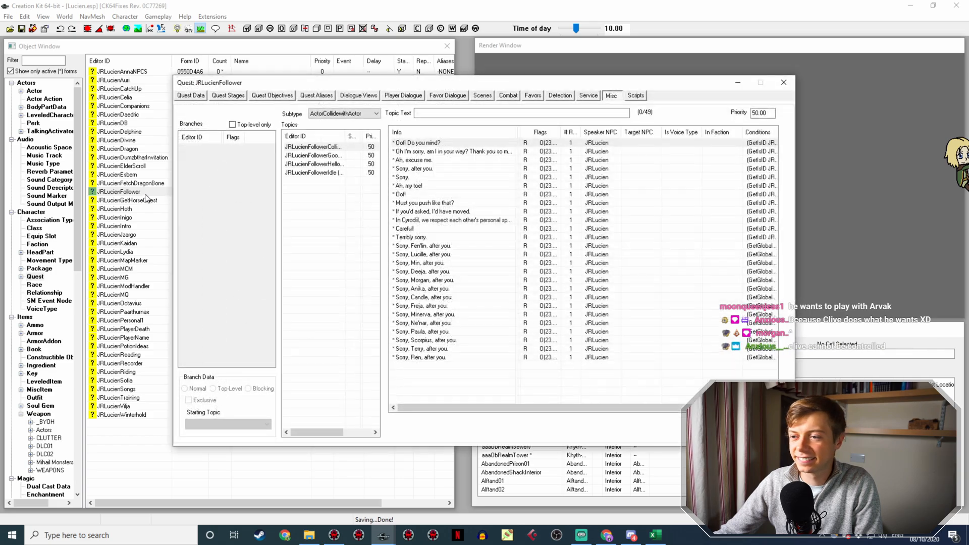
click(334, 173)
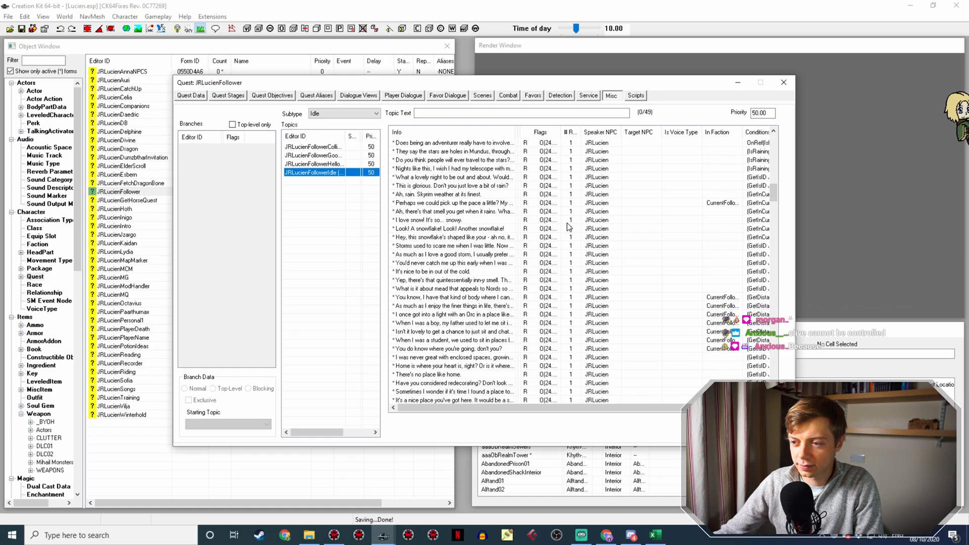
Duplicate the idle line about enchanting a ring to make you live forever.
scroll(568, 227, down, 20)
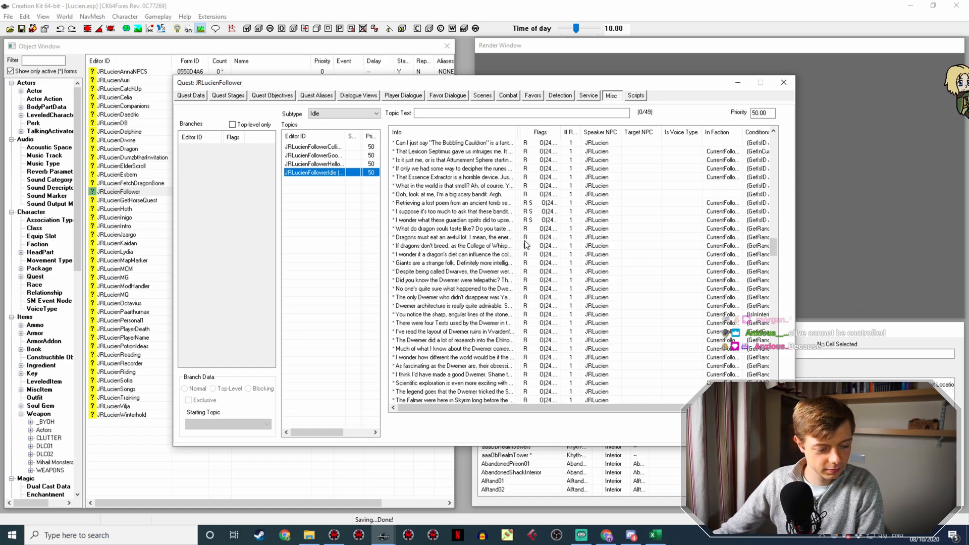
scroll(522, 244, down, 4)
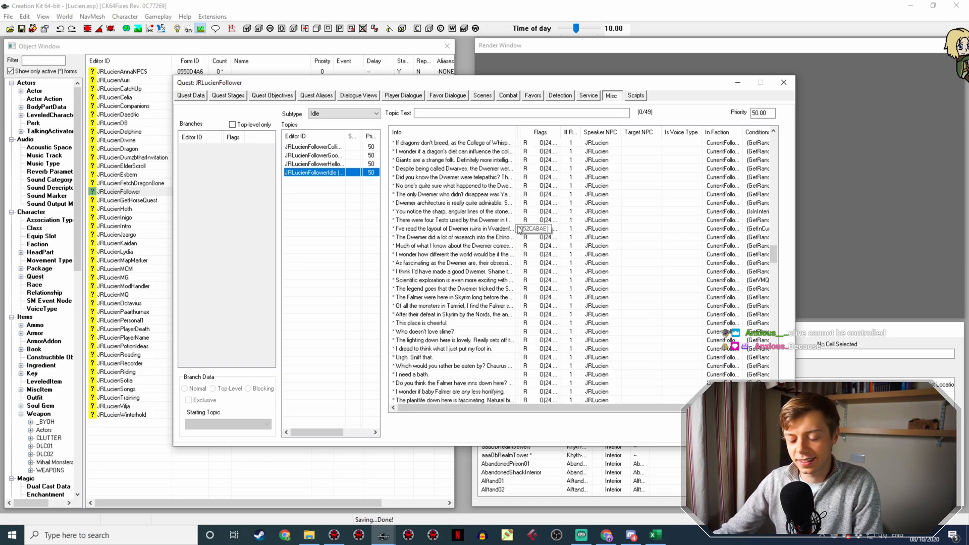
scroll(510, 228, up, 20)
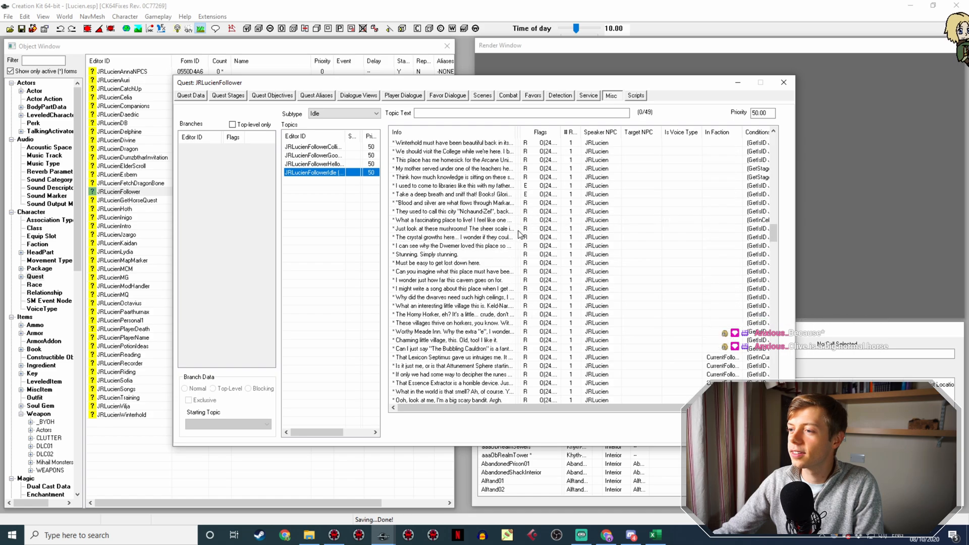
scroll(525, 235, up, 15)
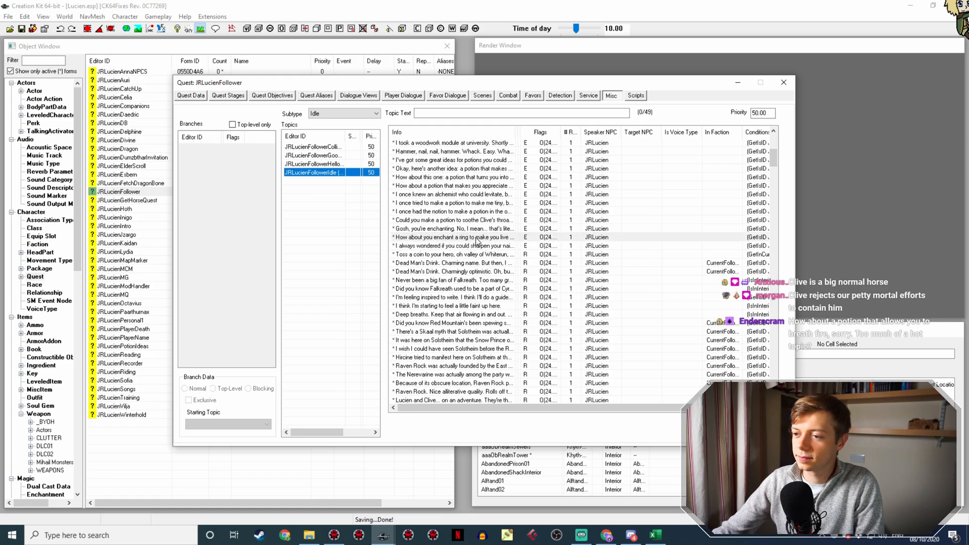
click(492, 238)
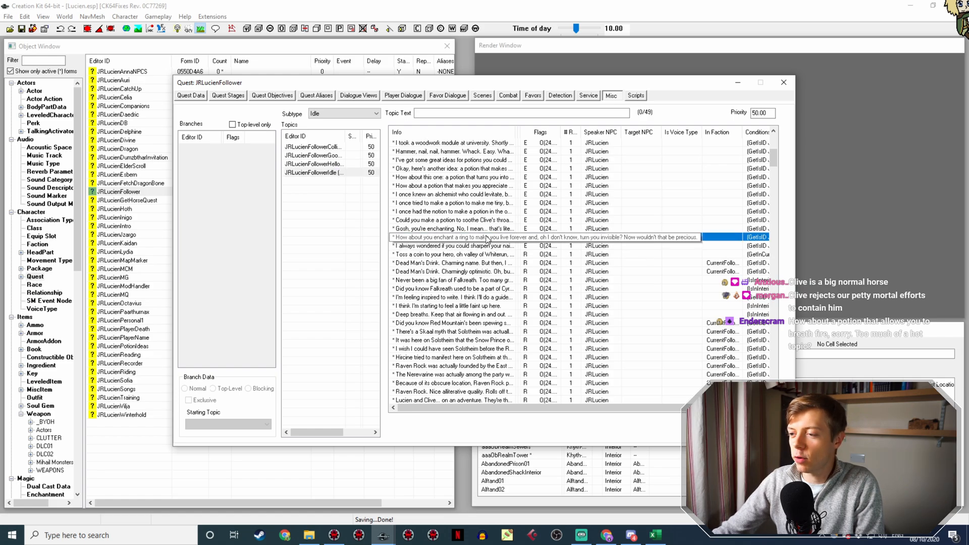
right_click(487, 238)
click(509, 252)
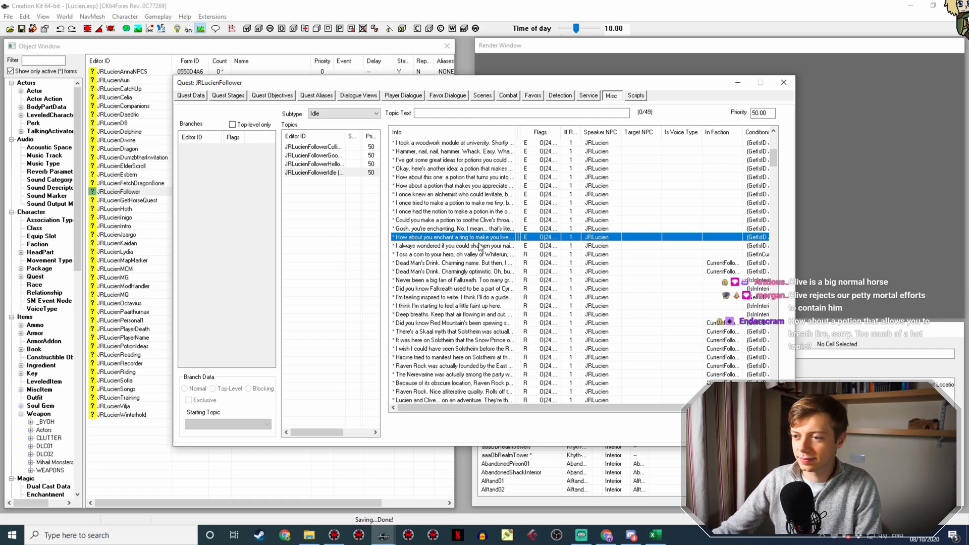
Change the duplicated ring line's response text to "Ah, enchantment. Enchantment? Enchantment.".
double_click(504, 152)
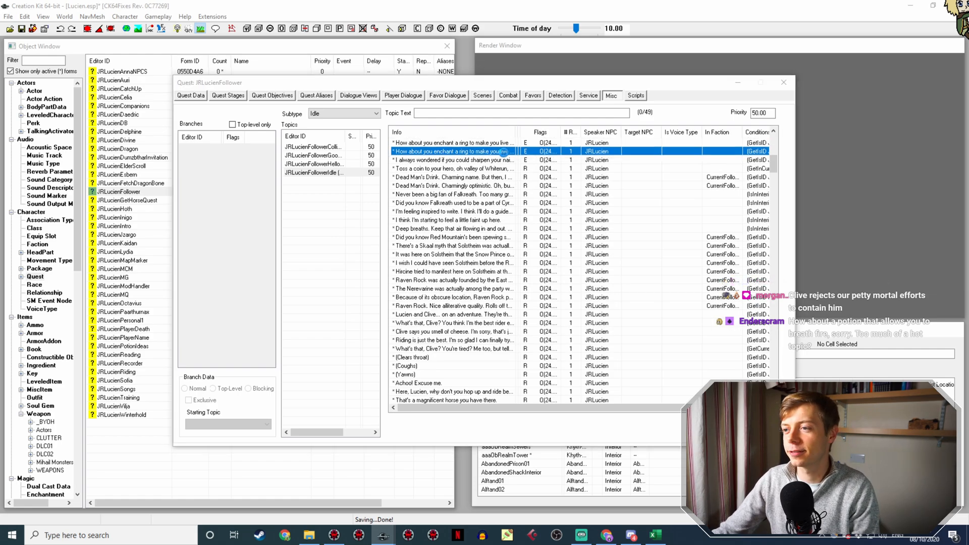
double_click(504, 152)
text(Enchantment? Enchantment.)
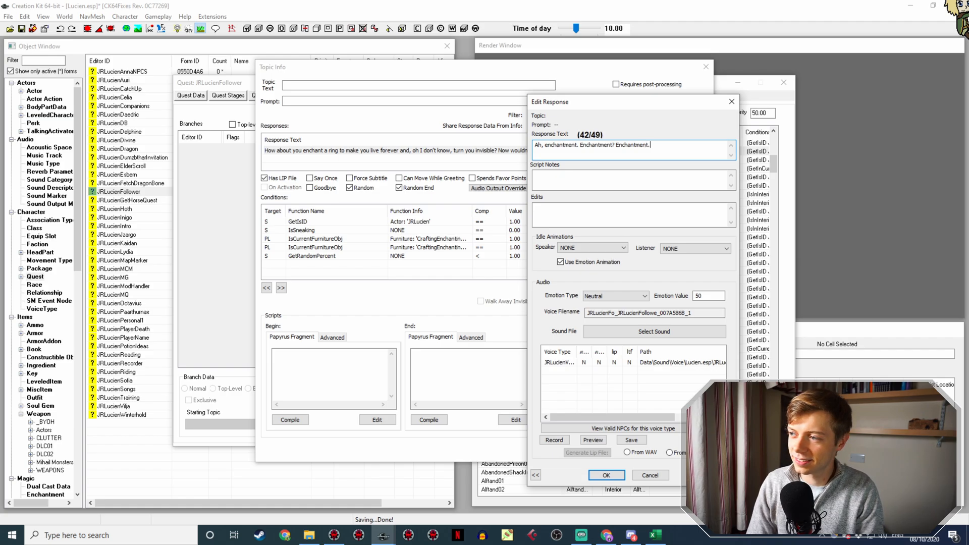
key(Return)
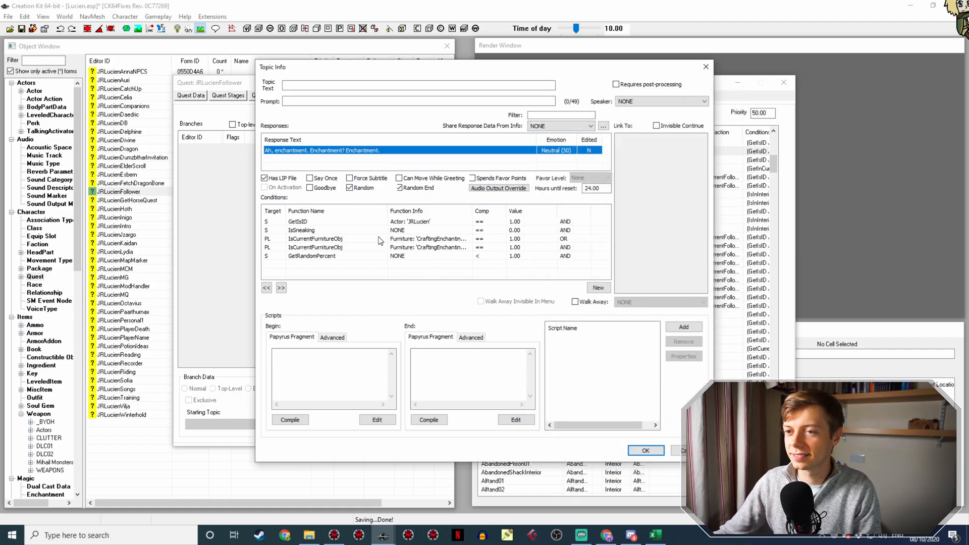
Duplicate the GetRandomPercent condition, set the copy's value to 50, and save the enchantment line.
right_click(405, 258)
click(427, 274)
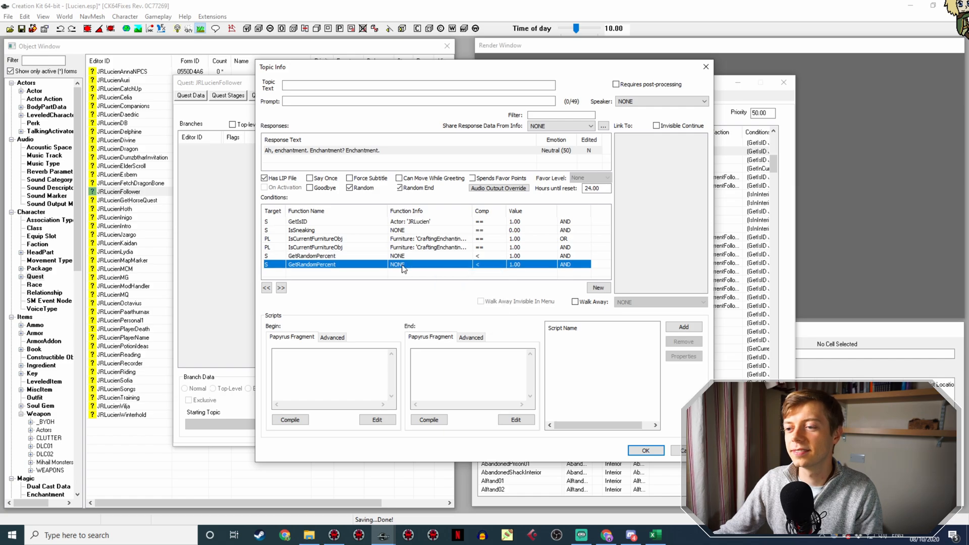
double_click(428, 265)
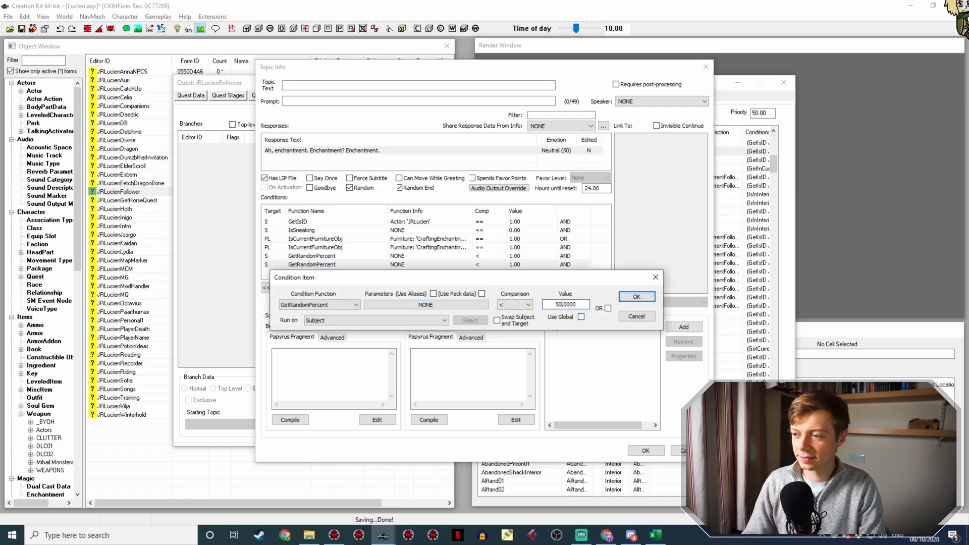
text(50)
key(Return)
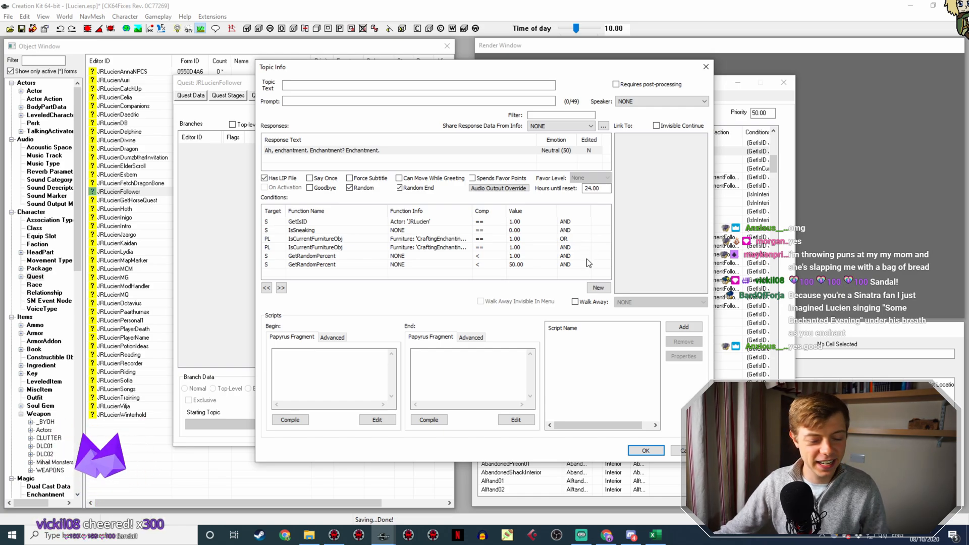
click(655, 449)
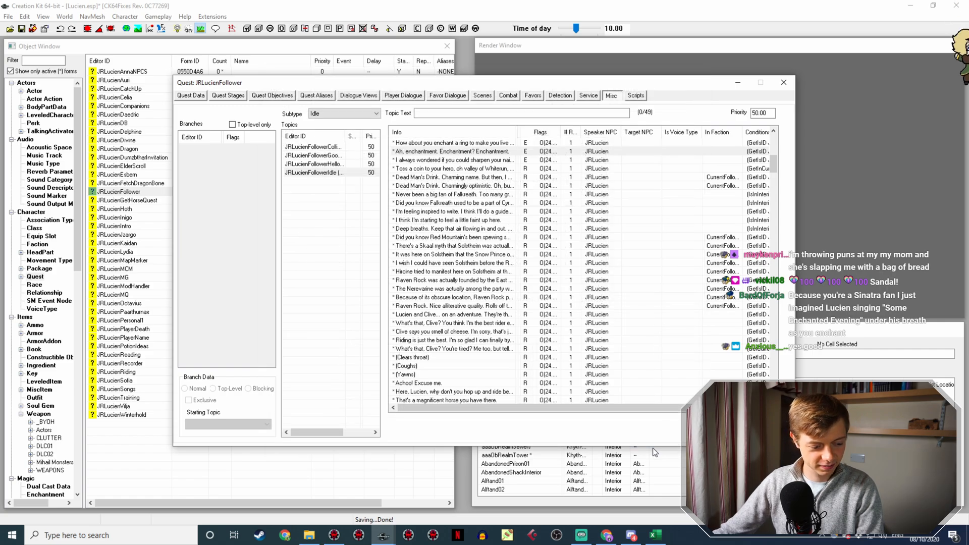
Make another copy of the ring-enchanting idle line and open its response text for editing.
scroll(505, 227, up, 2)
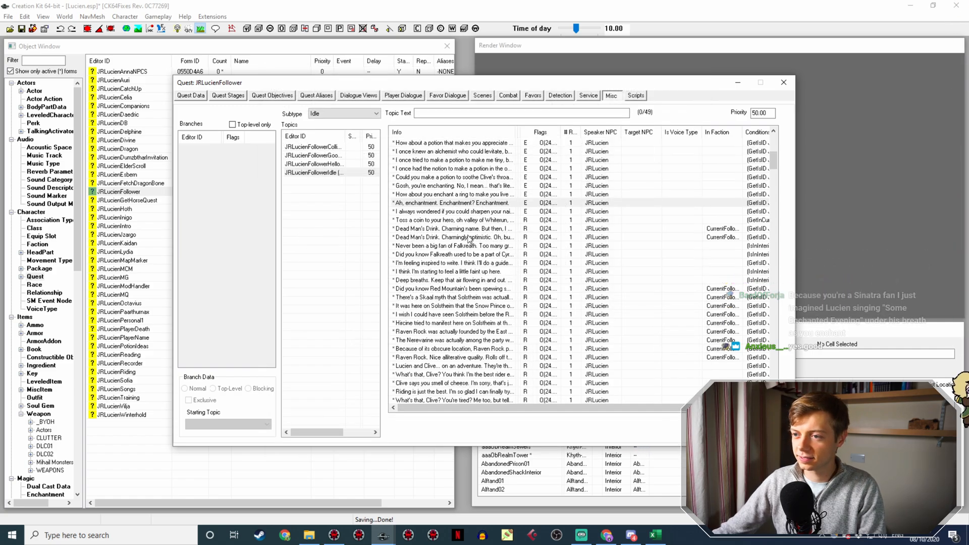
right_click(500, 196)
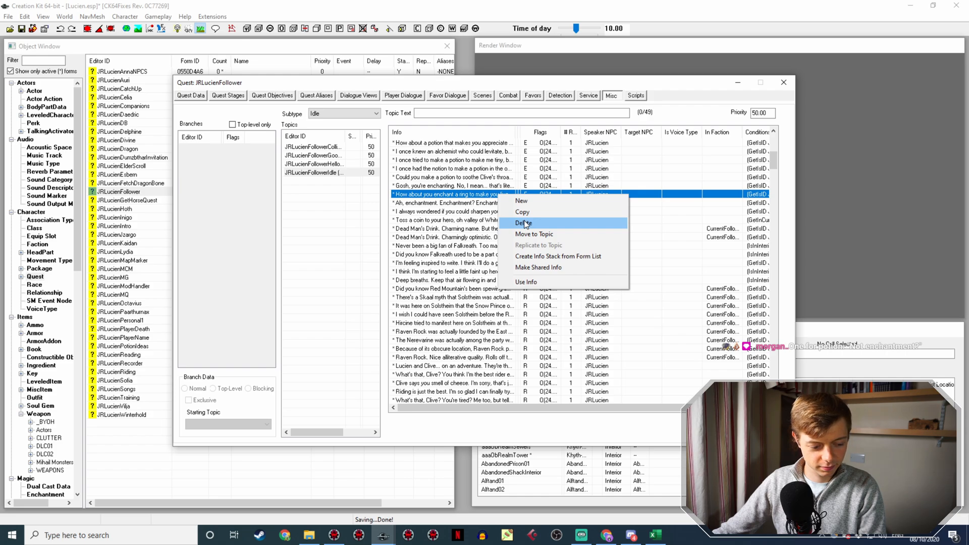
click(534, 215)
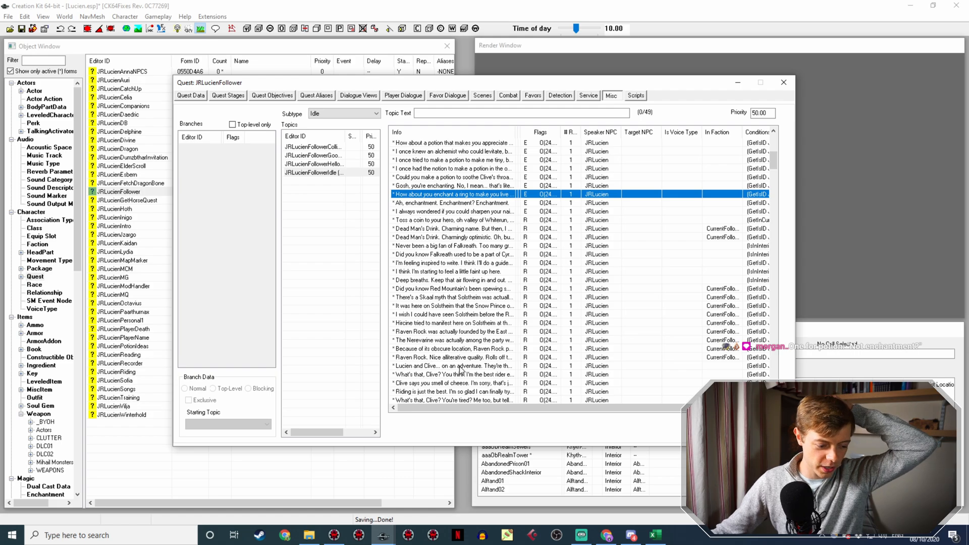
key(ctrl+v)
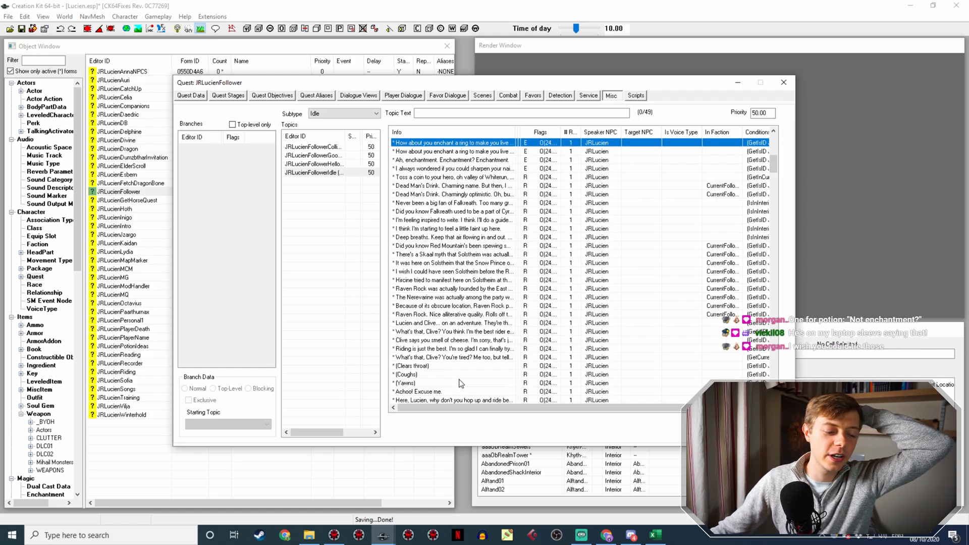
scroll(469, 283, up, 2)
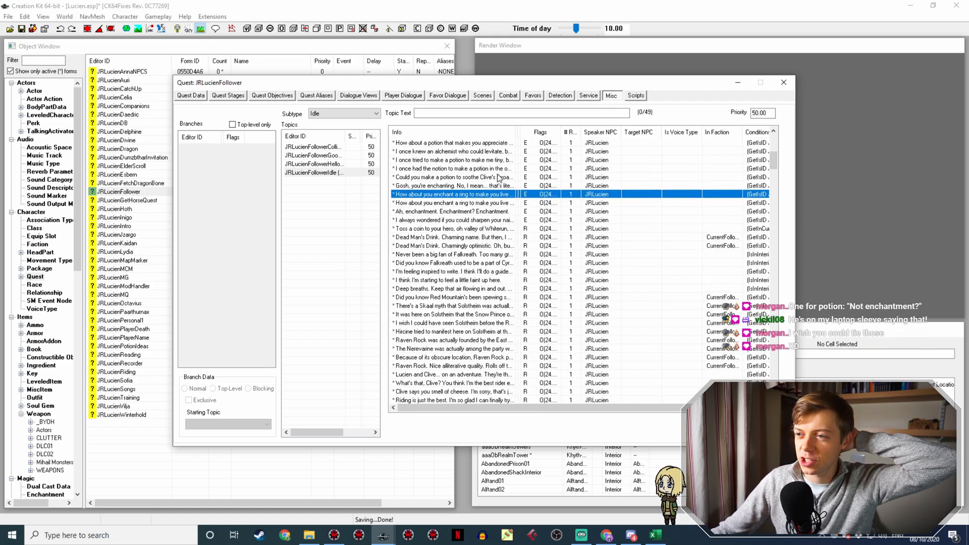
double_click(508, 204)
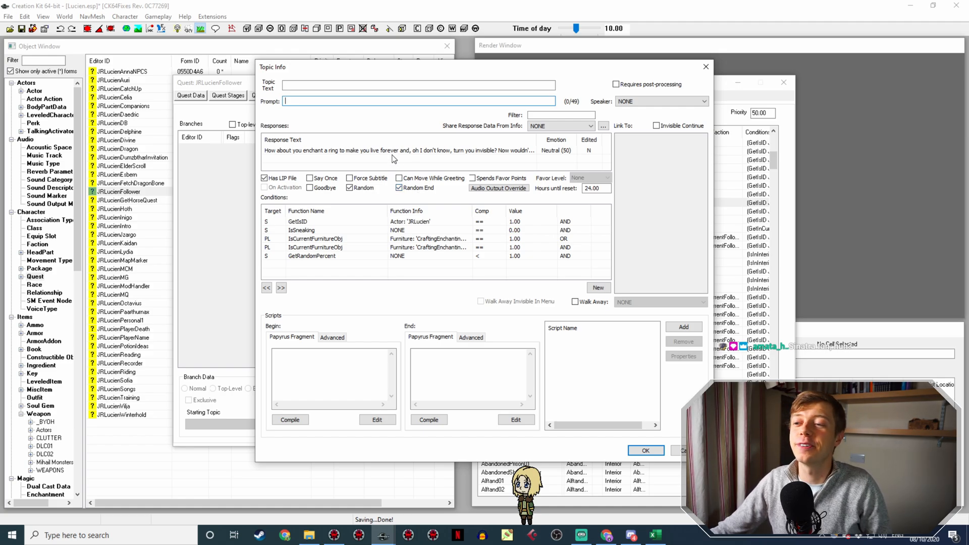
double_click(407, 151)
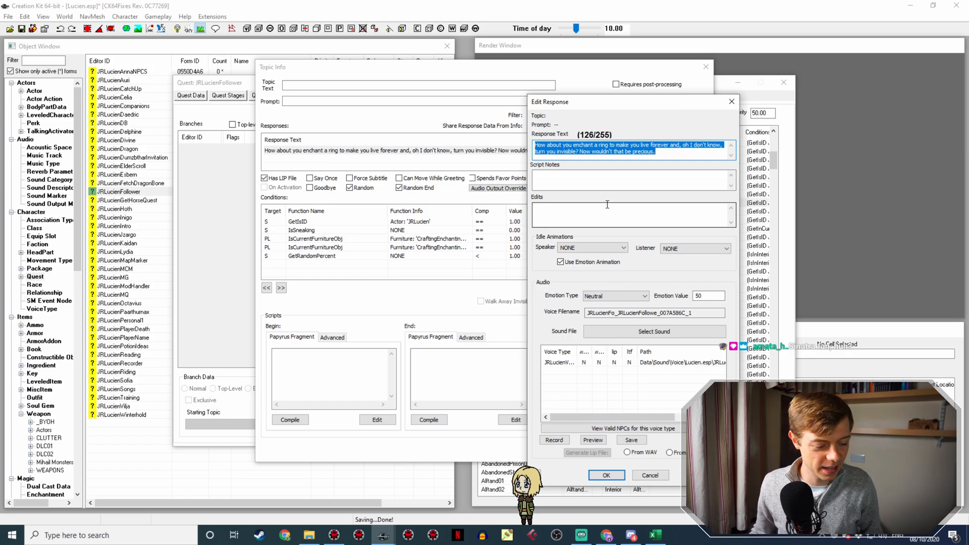
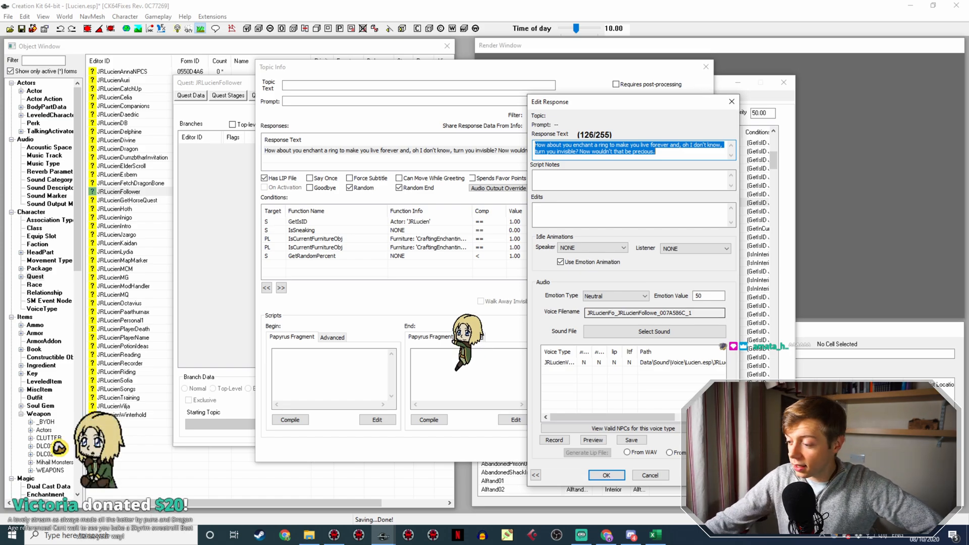
click(585, 537)
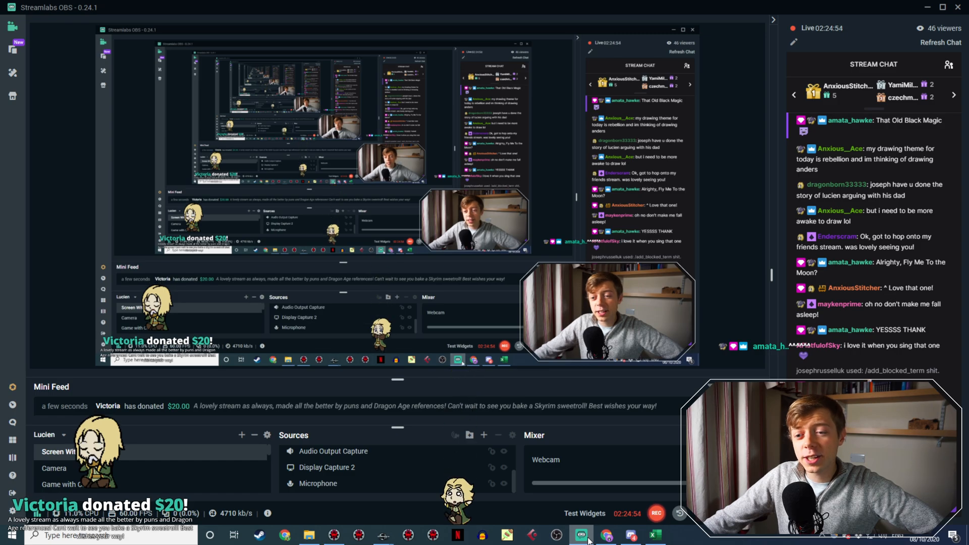
click(589, 539)
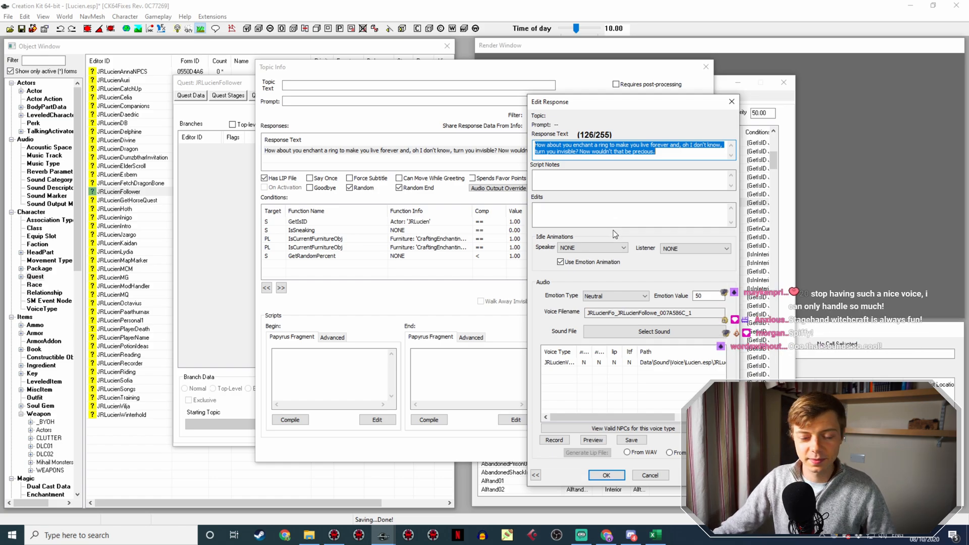
Replace the copied ring line's response text with "Fun how you're fueling your enchantments with the souls of the dead.".
click(674, 151)
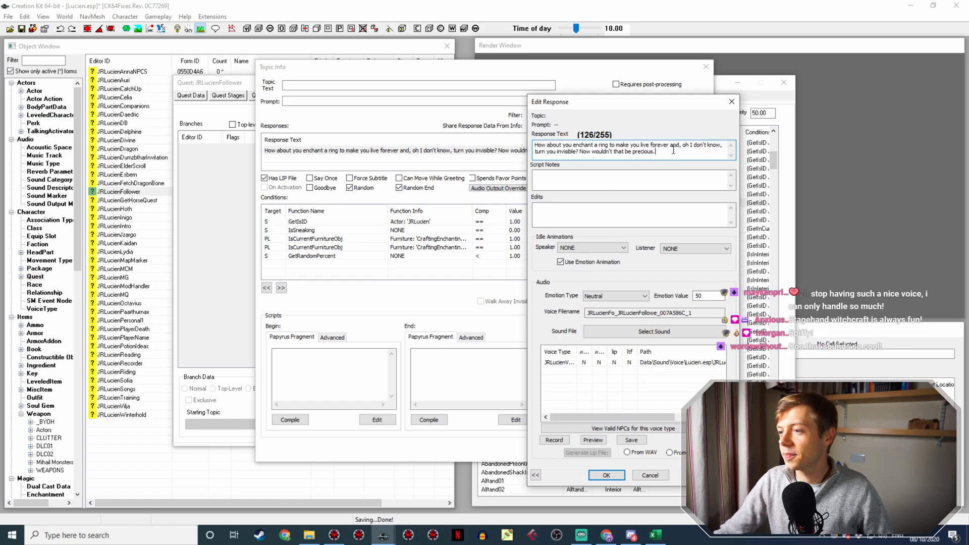
drag(670, 155, 492, 129)
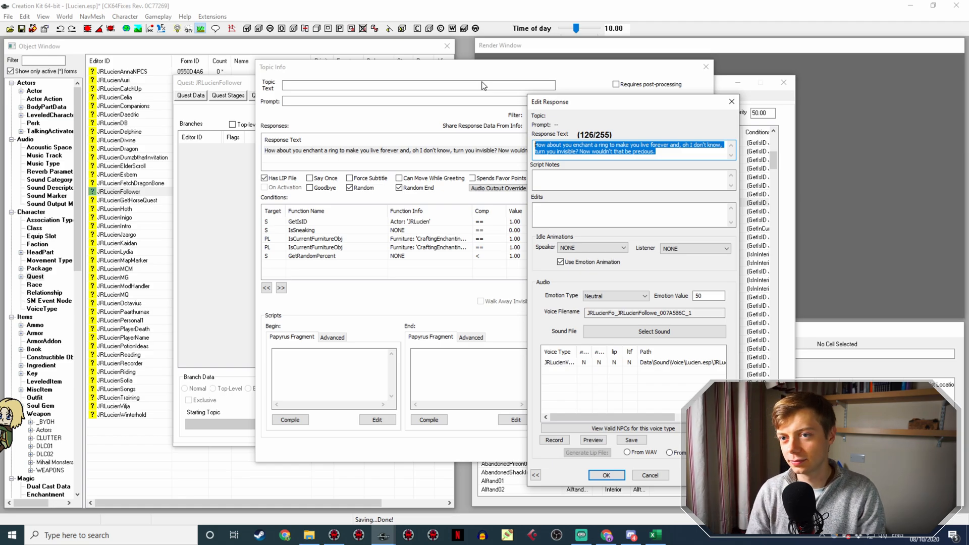
text(F)
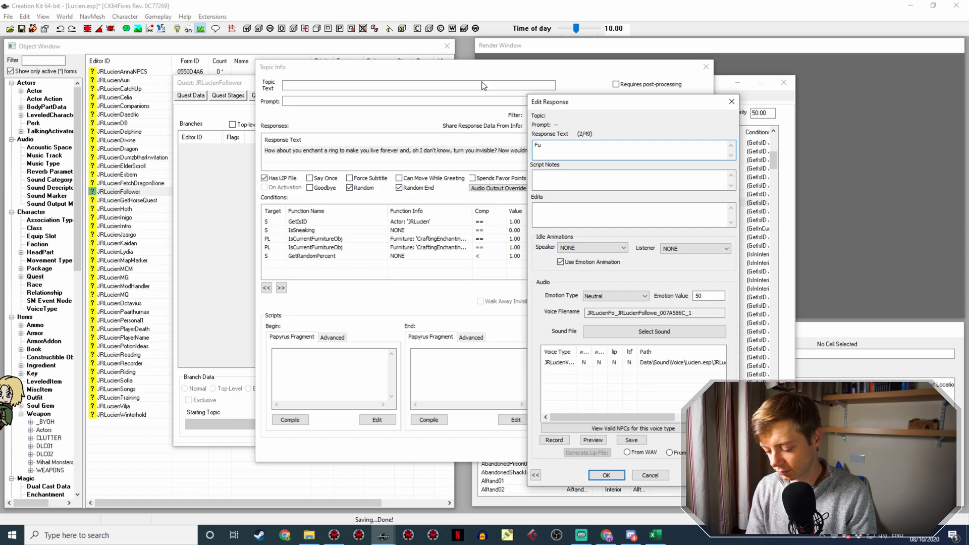
text(un)
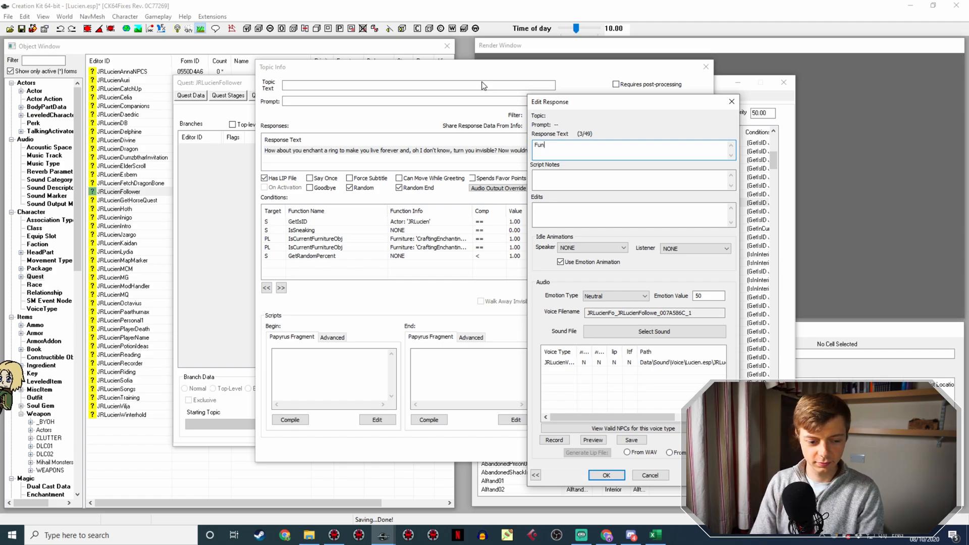
text( how y)
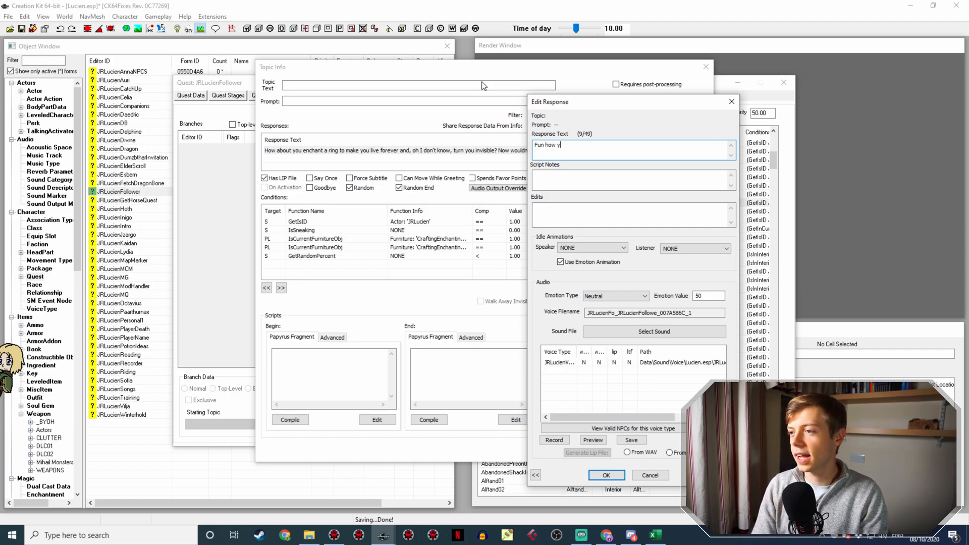
text(tou're fue)
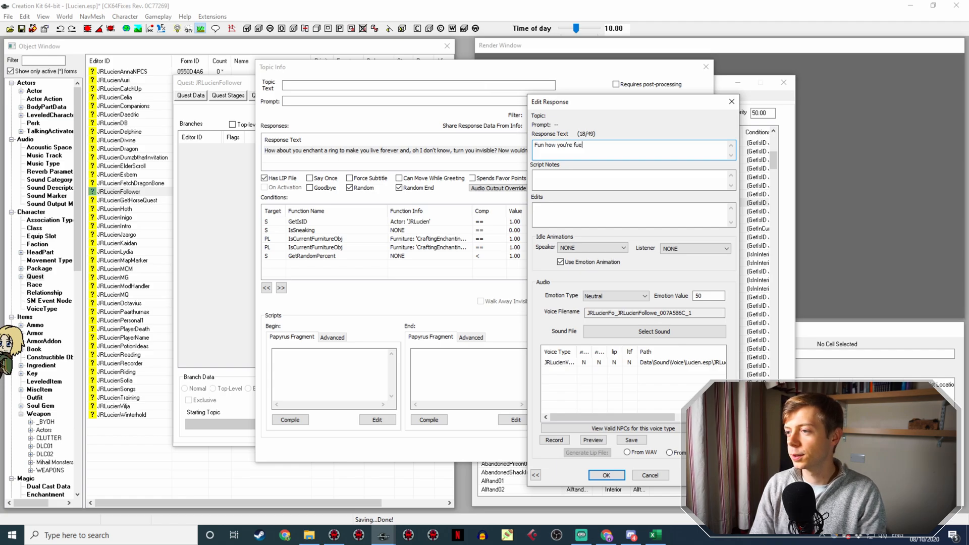
text(ling your encha)
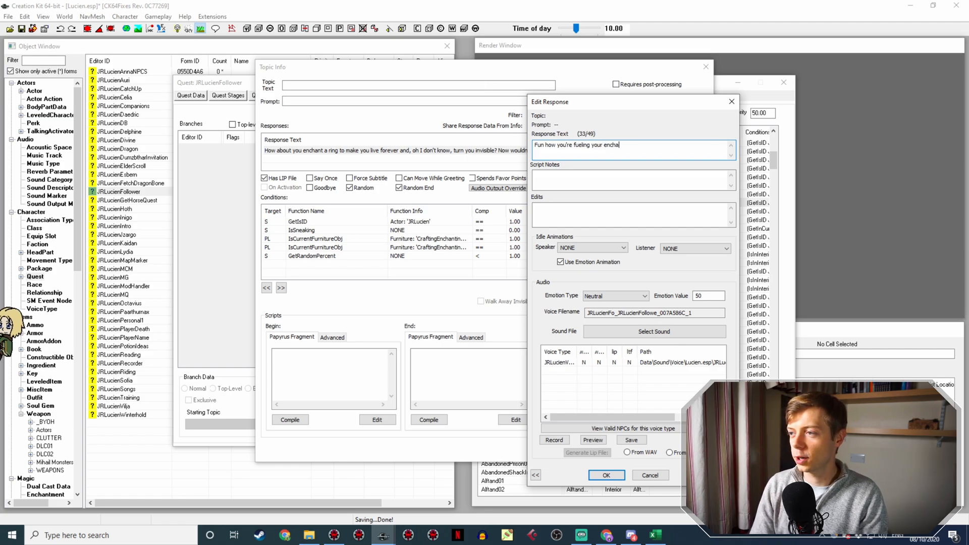
text(ntments with the )
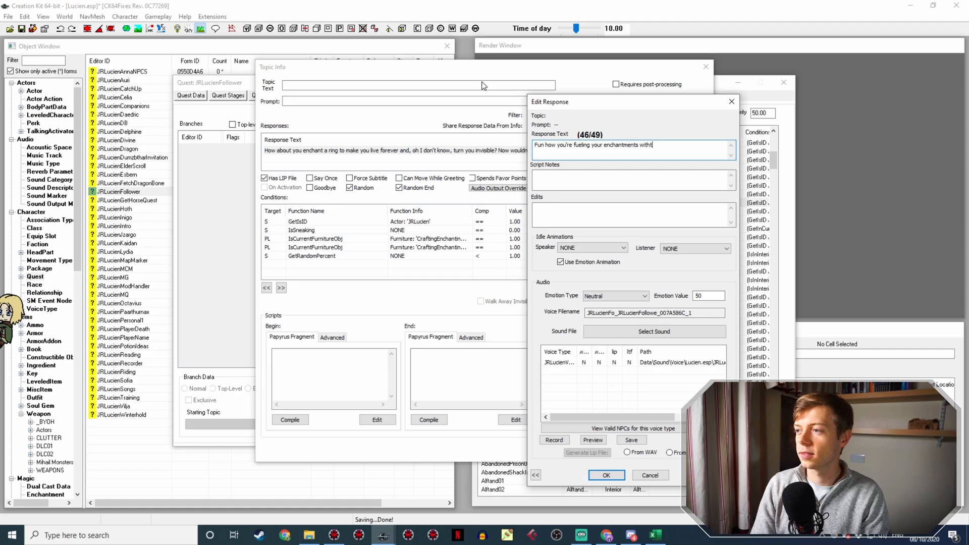
text(sould of the d)
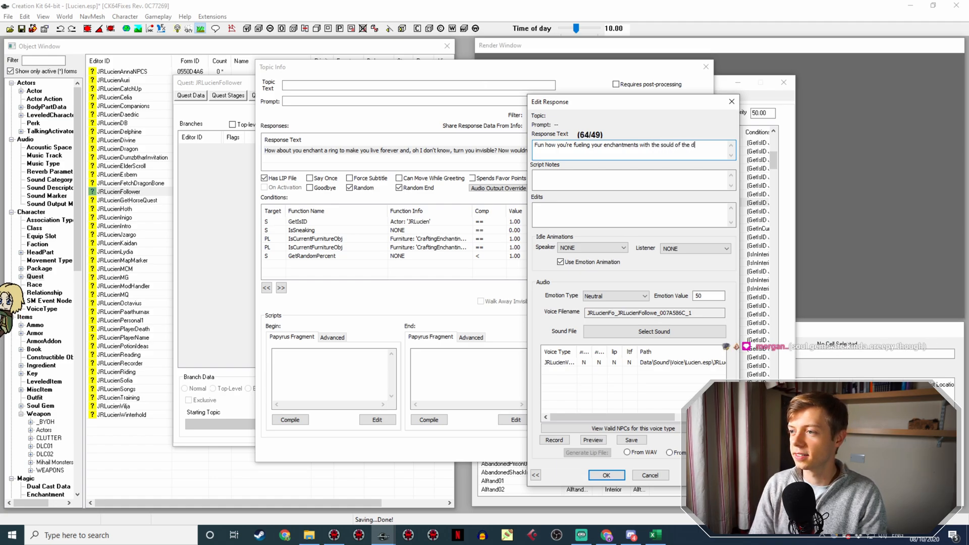
text(ead.)
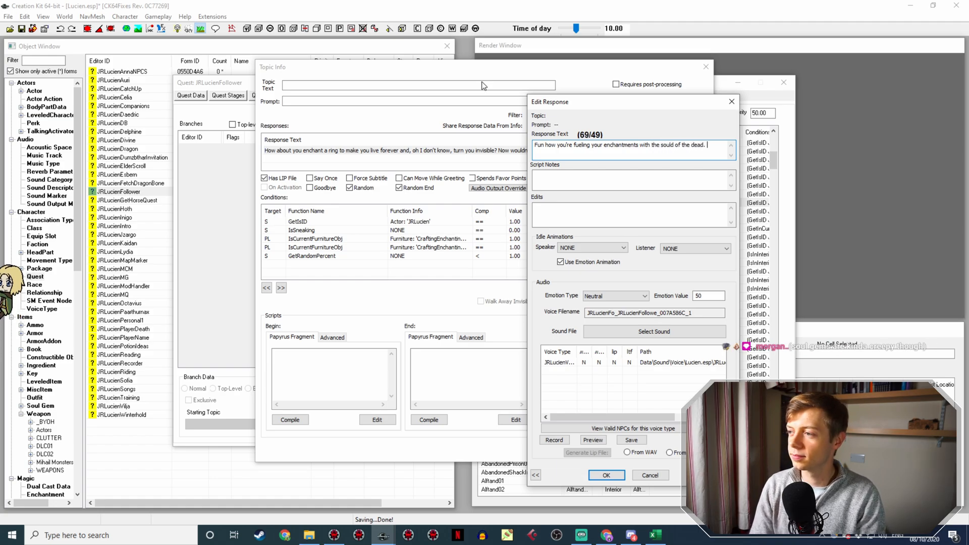
key(BackSpace)
text(s)
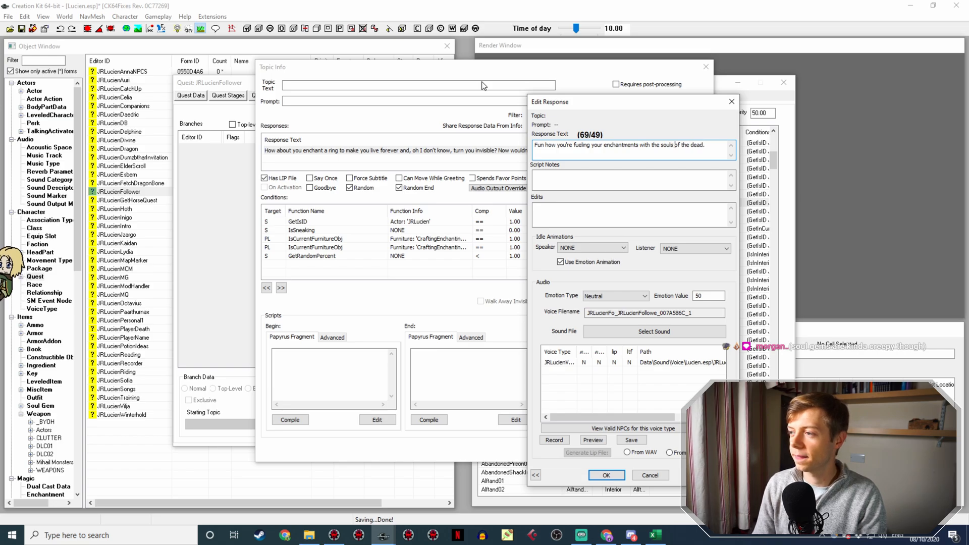
key(End)
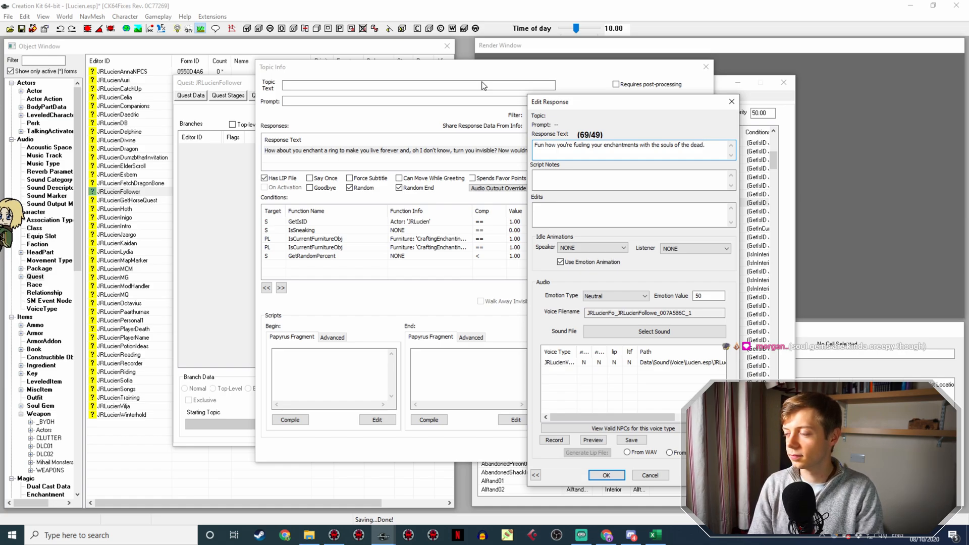
Append "Oh, don't mind me, just thinking out loud." to the response text and save the idle line.
text(h, don')
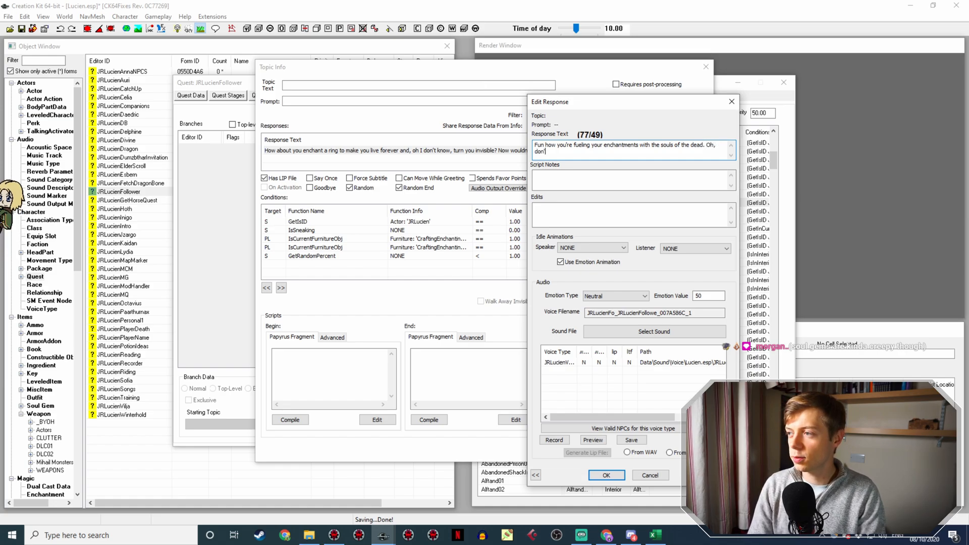
text(t mind me, just thinking out loud.)
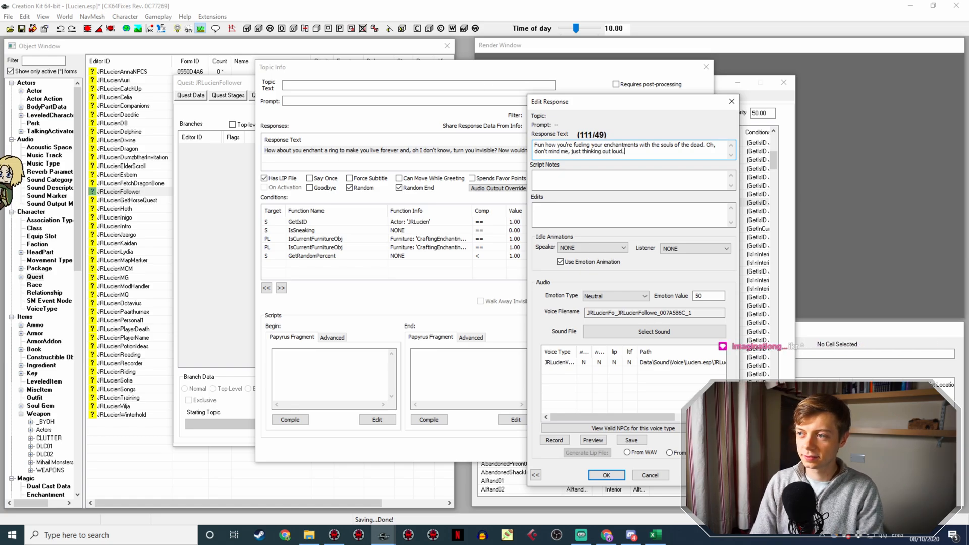
key(Return)
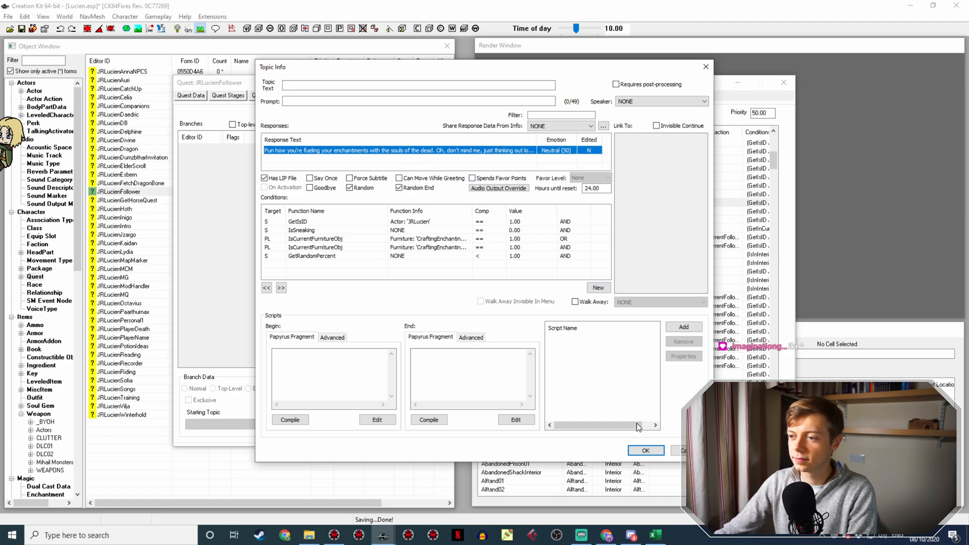
click(646, 450)
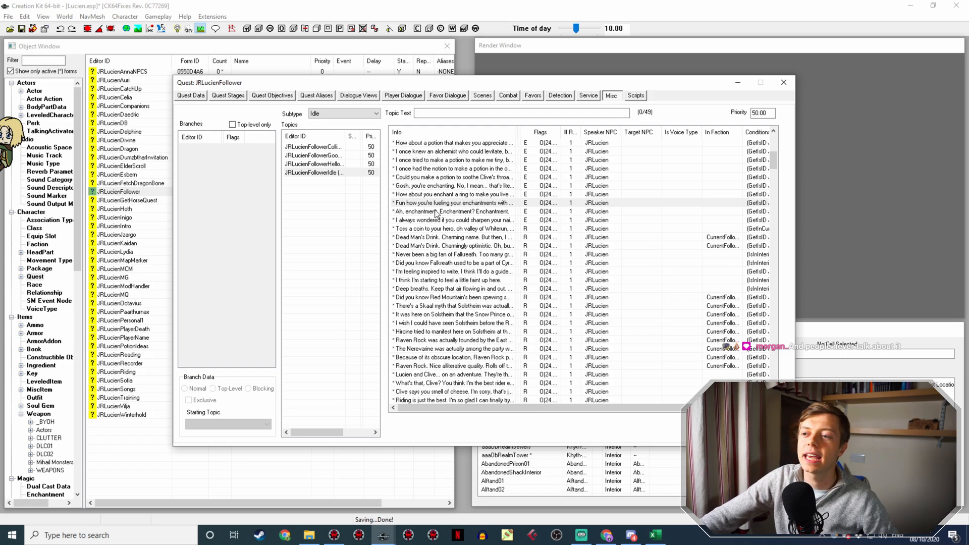
Duplicate the idle line about the souls of the dead and open one copy's response text for editing.
right_click(480, 207)
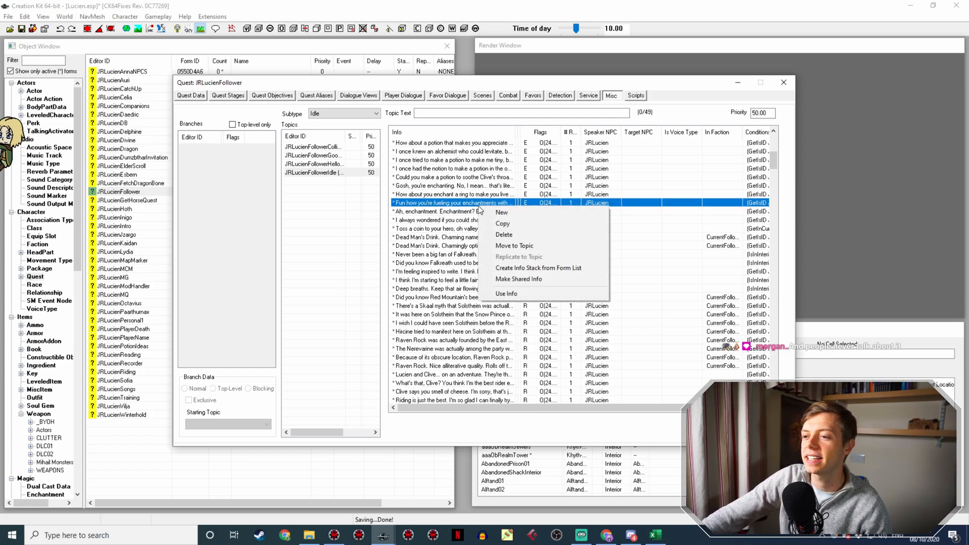
click(505, 223)
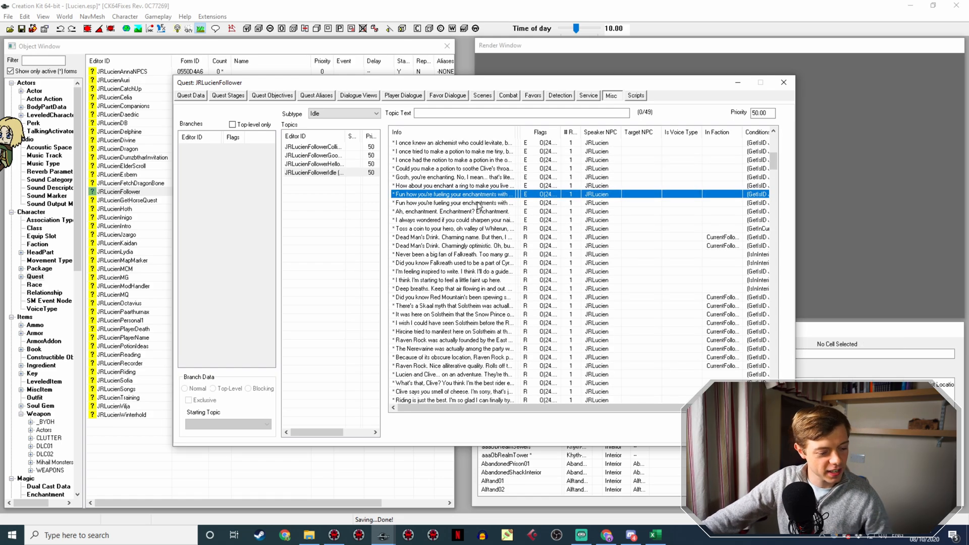
double_click(460, 203)
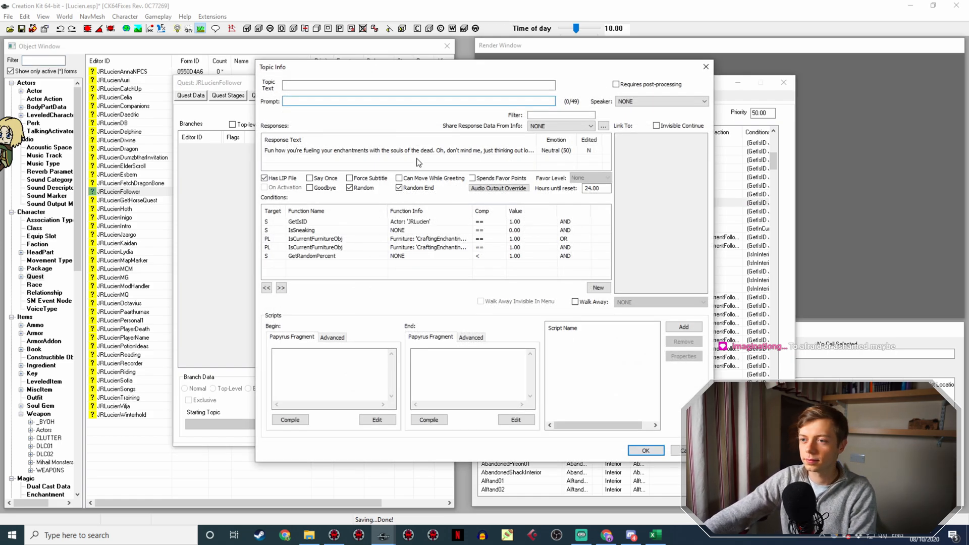
click(442, 151)
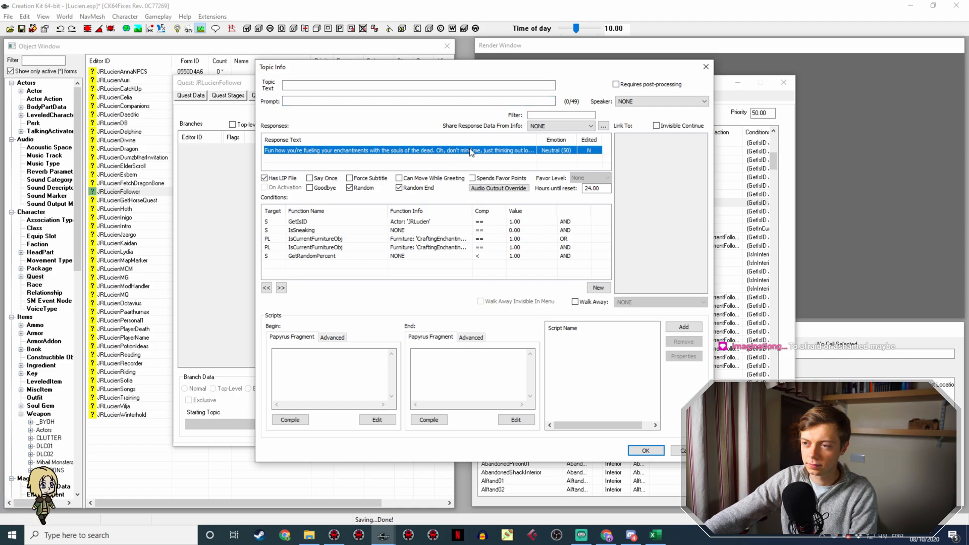
double_click(408, 151)
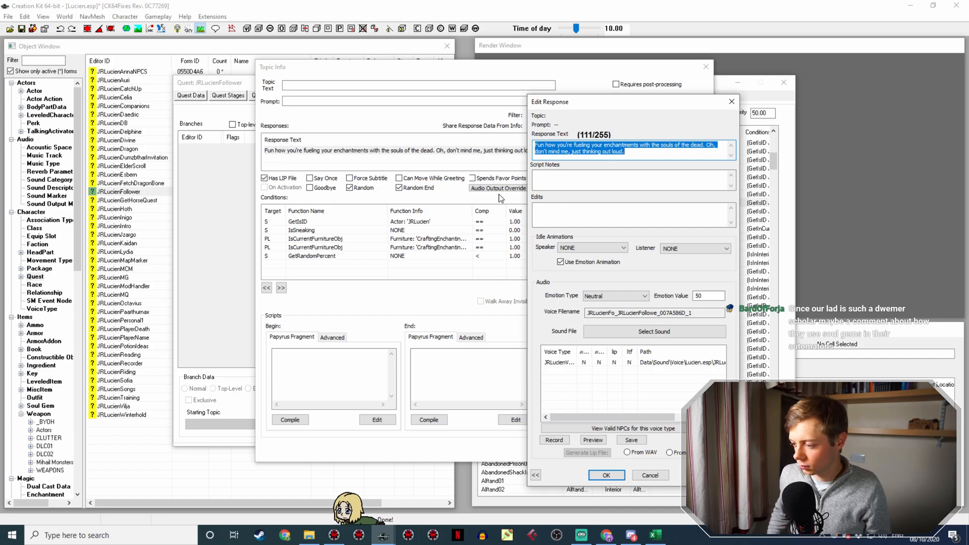
Replace the copy's response text with the opening "I wonder if the enchantment process is akin to that used".
text(I )
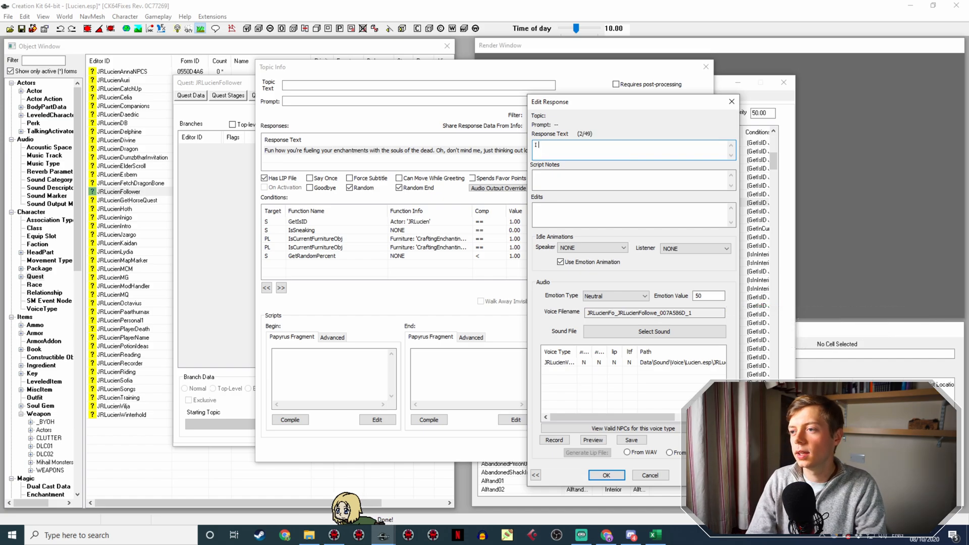
text(wonder if the e)
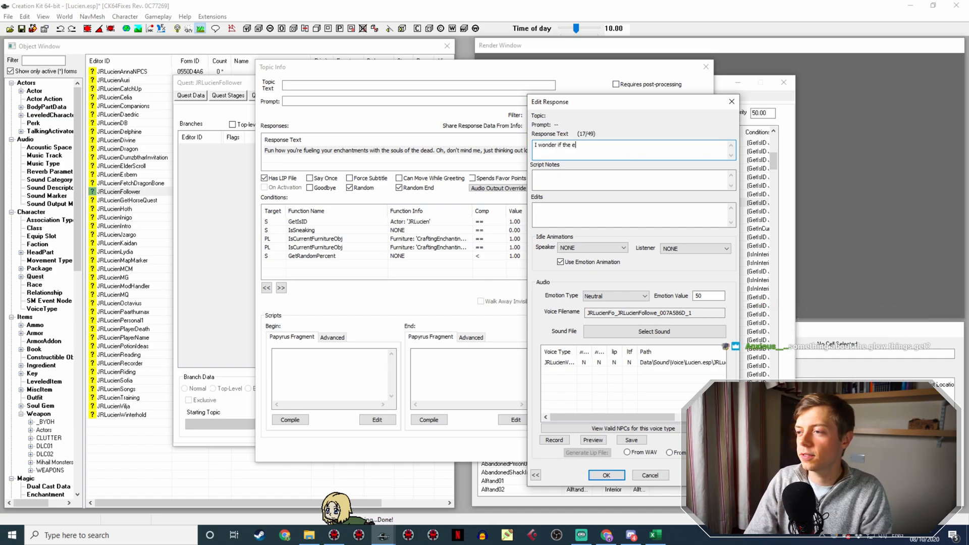
text(nchantment proc)
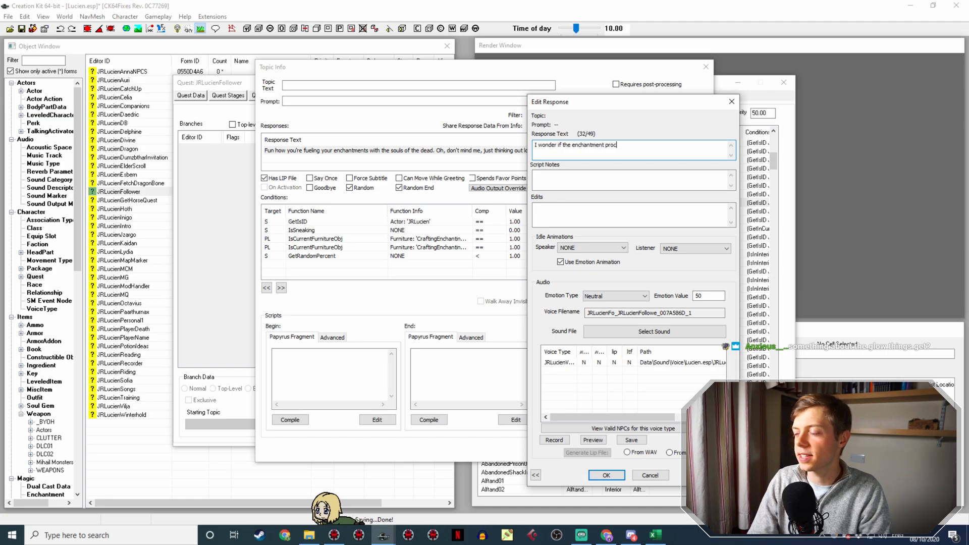
text(ess is a)
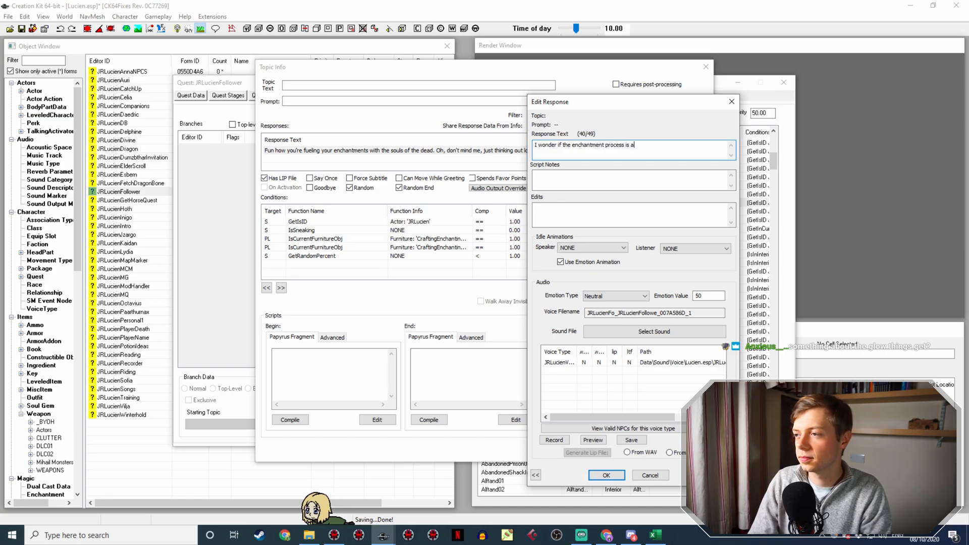
text(kin )
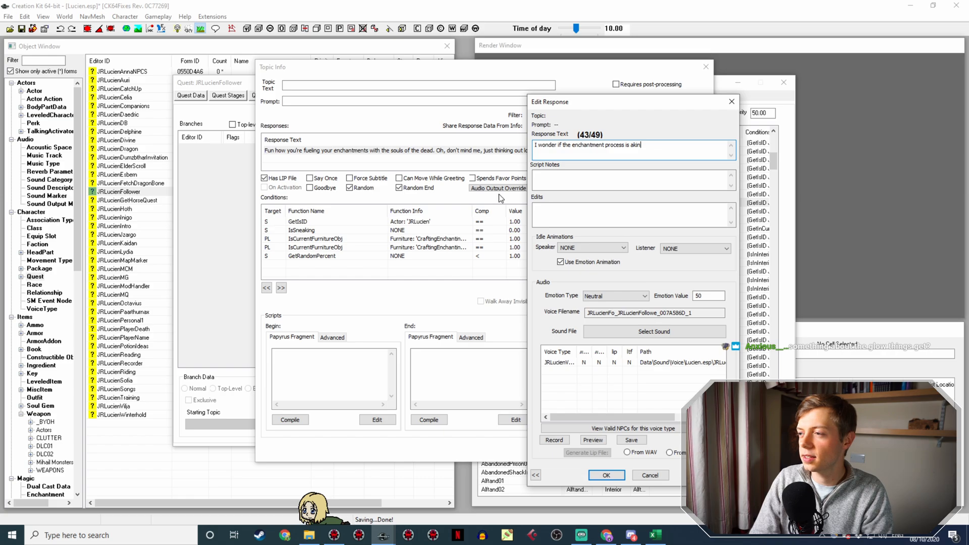
text(to)
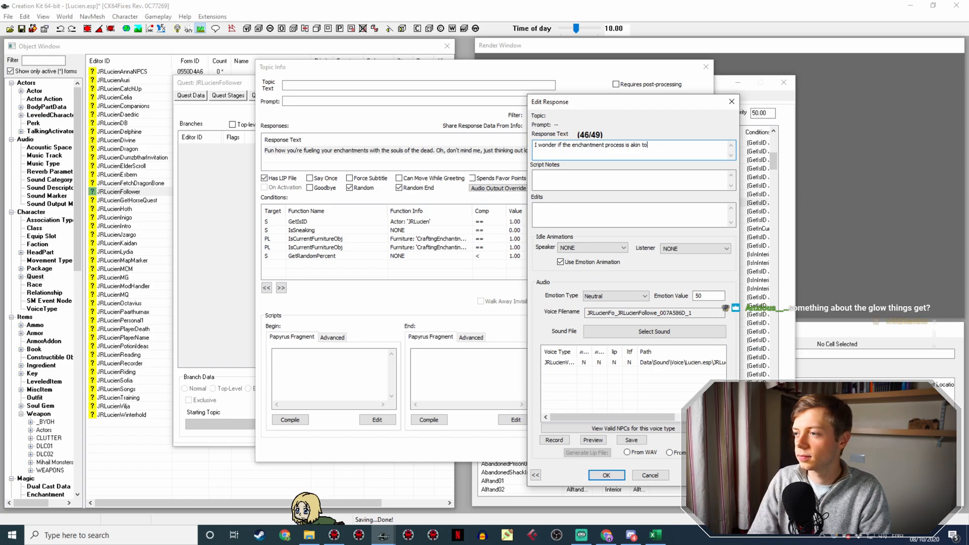
key(BackSpace)
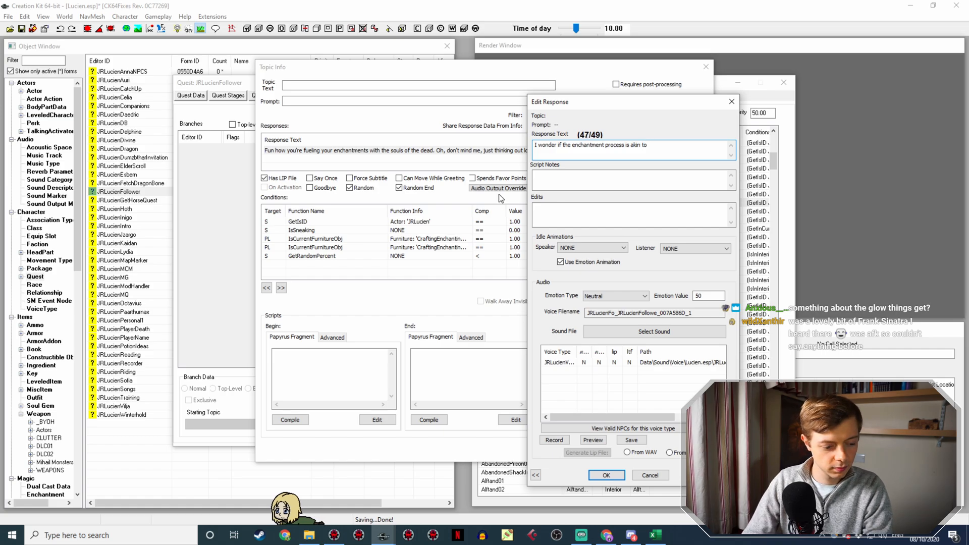
text(that used)
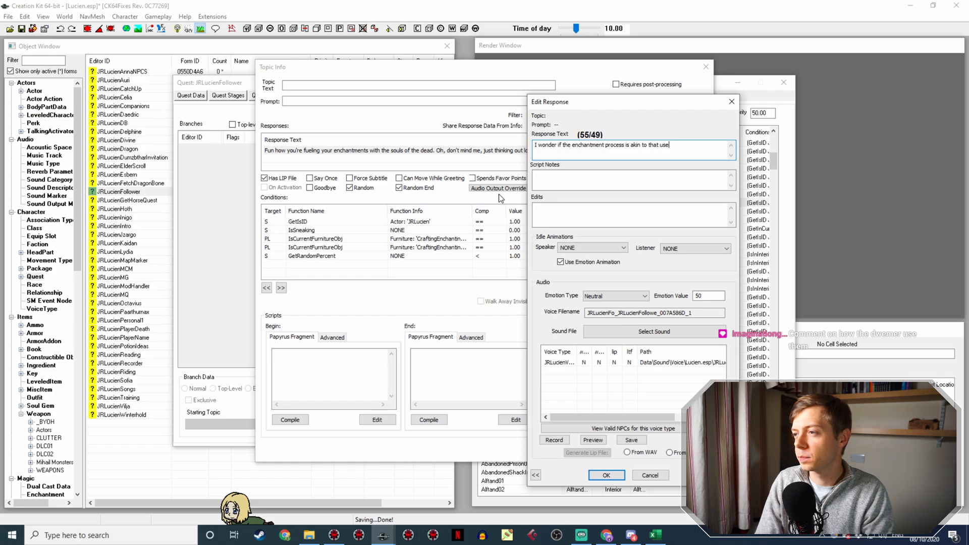
Reword the response text to "I wonder if the enchantment process was used by the Dwemer in powering their automatons.".
key(BackSpace)
key(BackSpace)
key(BackSpace)
key(BackSpace)
key(BackSpace)
key(BackSpace)
key(BackSpace)
key(BackSpace)
key(BackSpace)
key(BackSpace)
key(BackSpace)
key(BackSpace)
key(BackSpace)
key(BackSpace)
key(BackSpace)
key(BackSpace)
key(BackSpace)
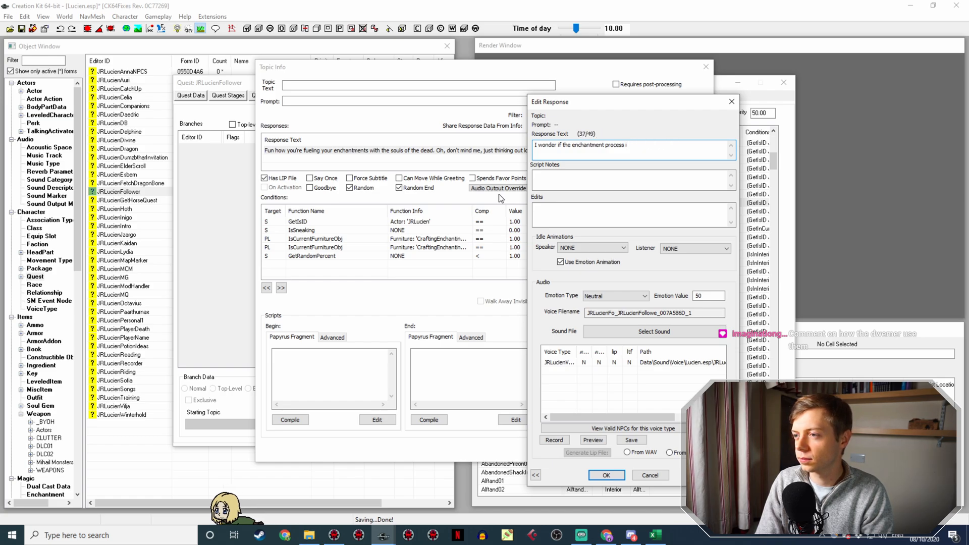
key(BackSpace)
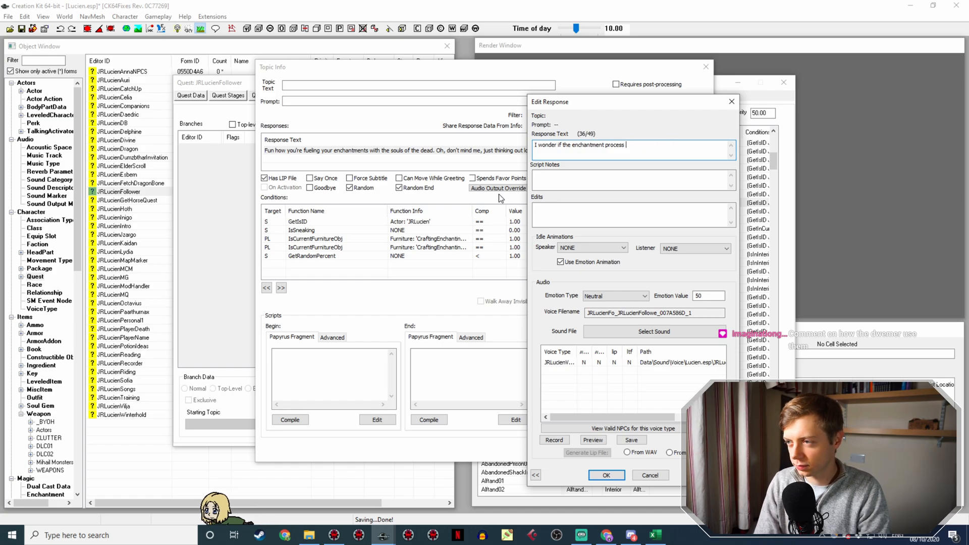
text(was used by the Dw)
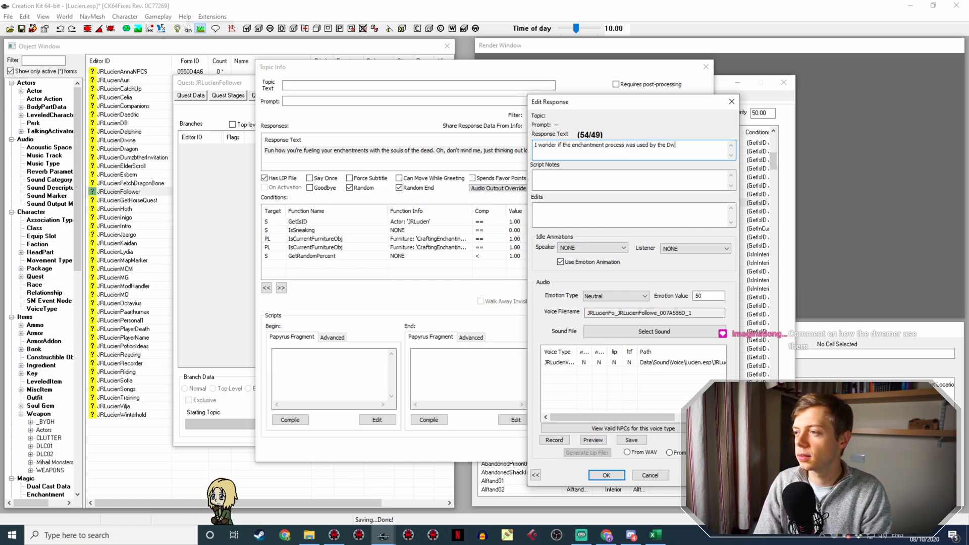
text( in powering their automatons.)
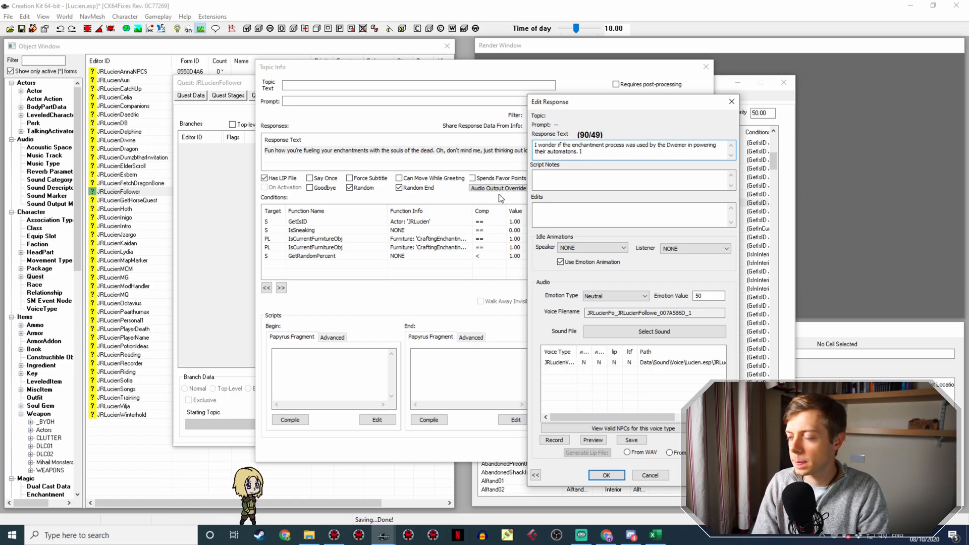
text(I)
key(BackSpace)
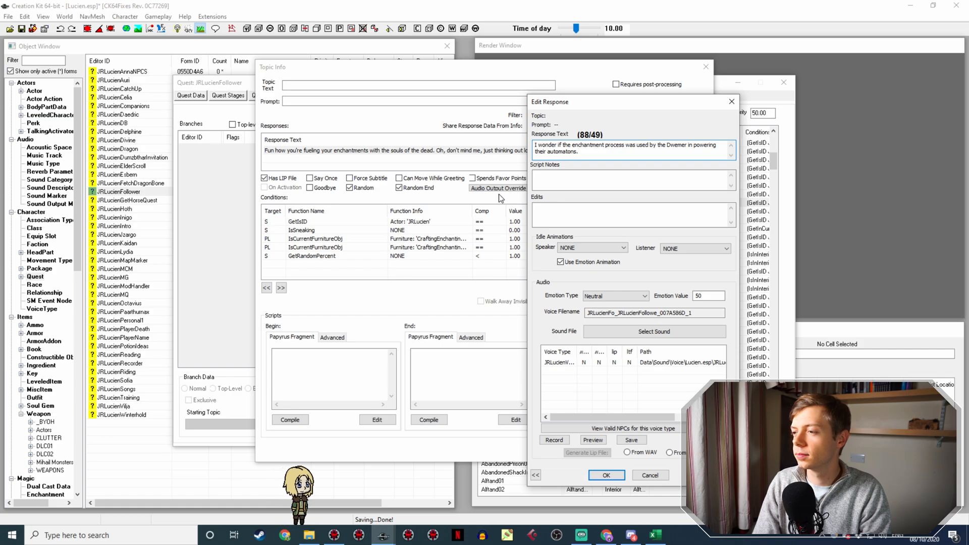
Insert "- or something similar -" after "enchantment process" in the response text.
key(Up)
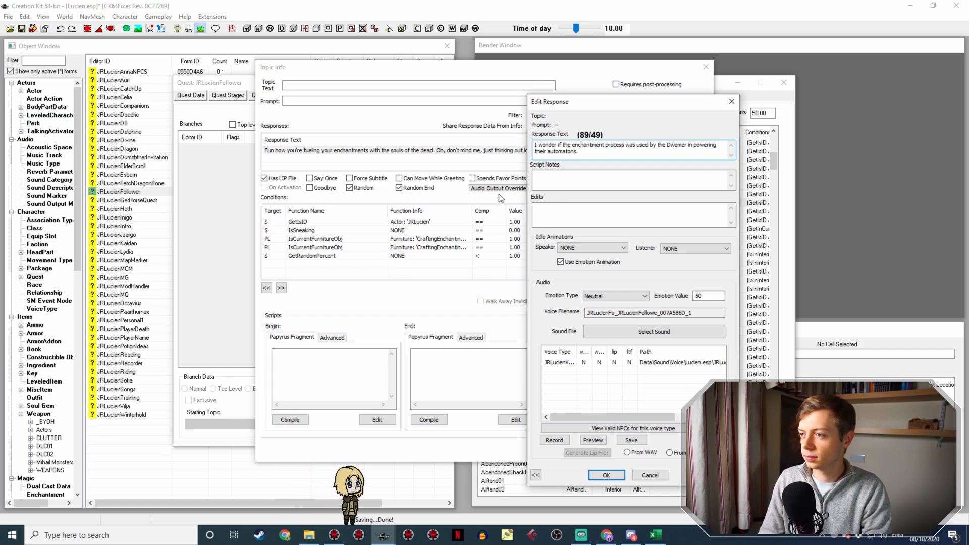
key(ctrl+Right)
key(ctrl+Right)
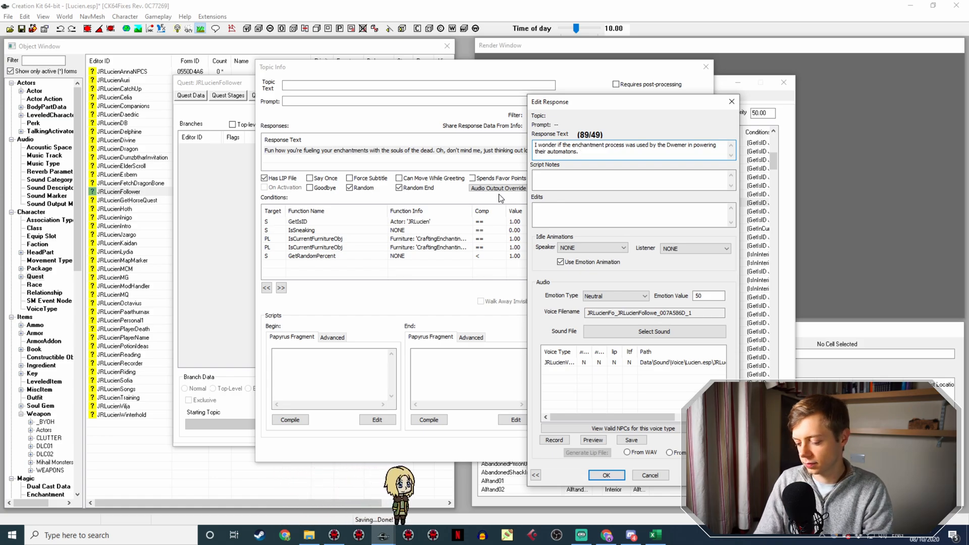
text(- or something similar )
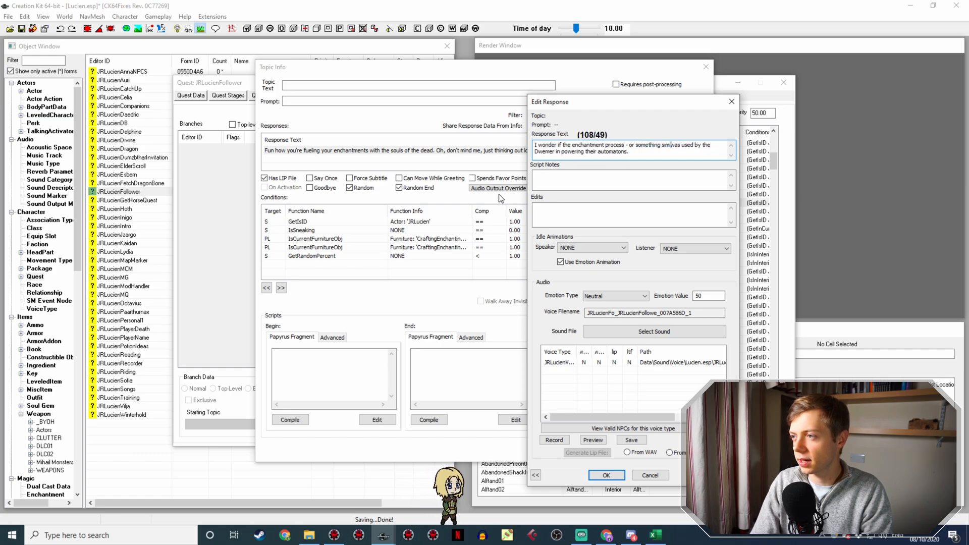
text(-)
Append a sentence beginning "It would explain the soul gems" to the response text and save the idle line.
key(Down)
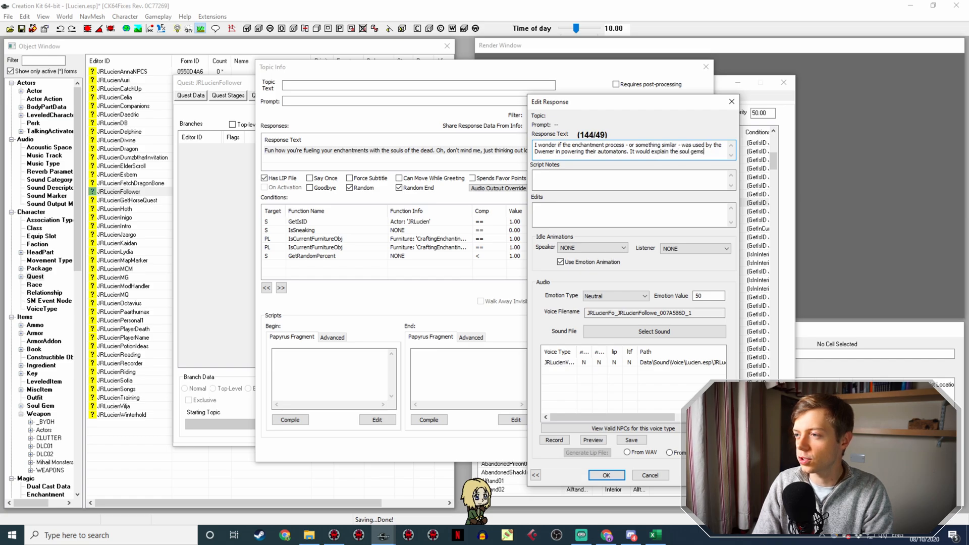
key(Return)
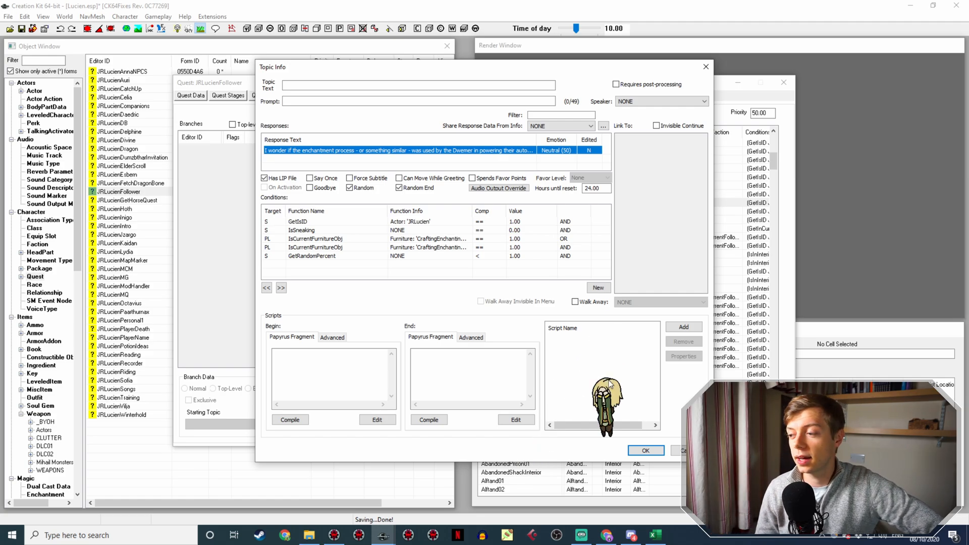
drag(608, 381, 588, 364)
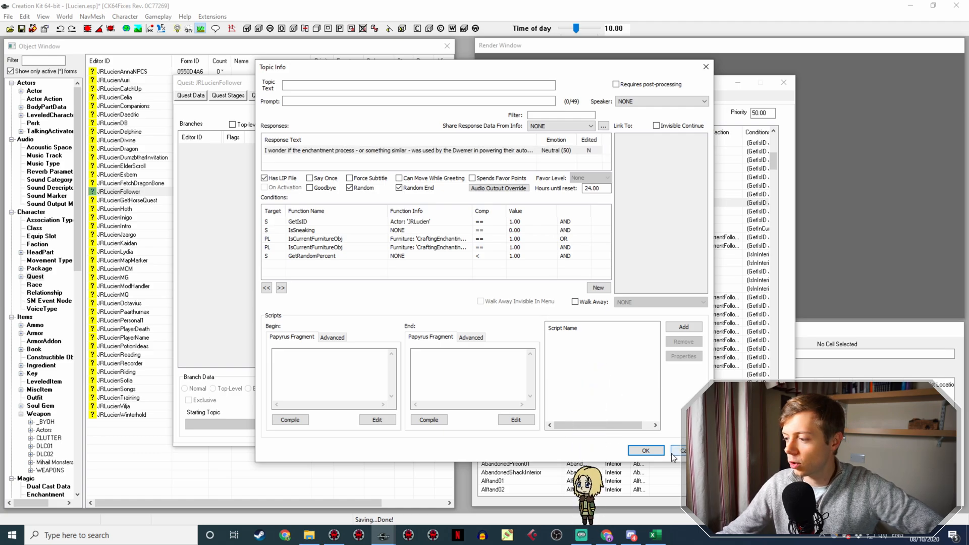
click(646, 451)
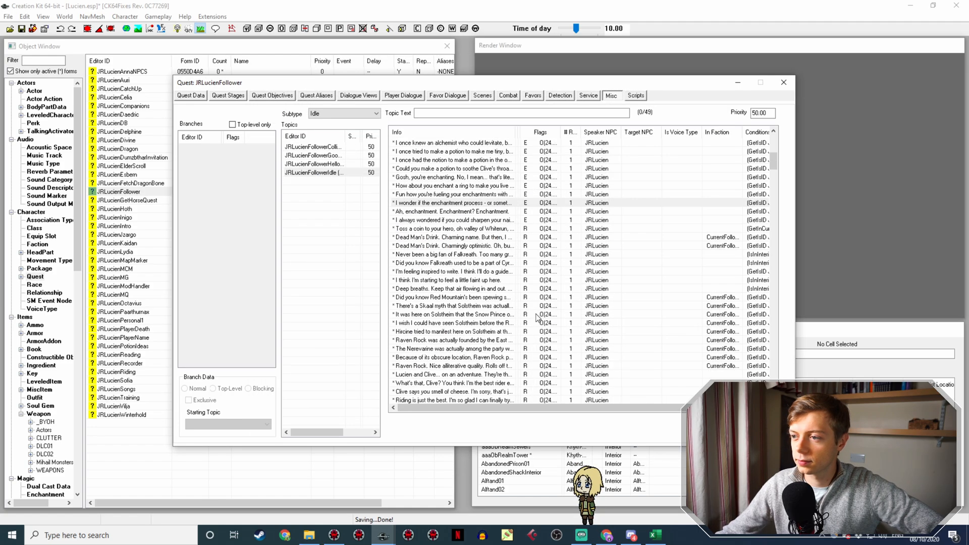
Close the JRLucienFollower quest and save the Lucien.esp plugin.
scroll(533, 318, up, 1)
scroll(533, 318, up, 1)
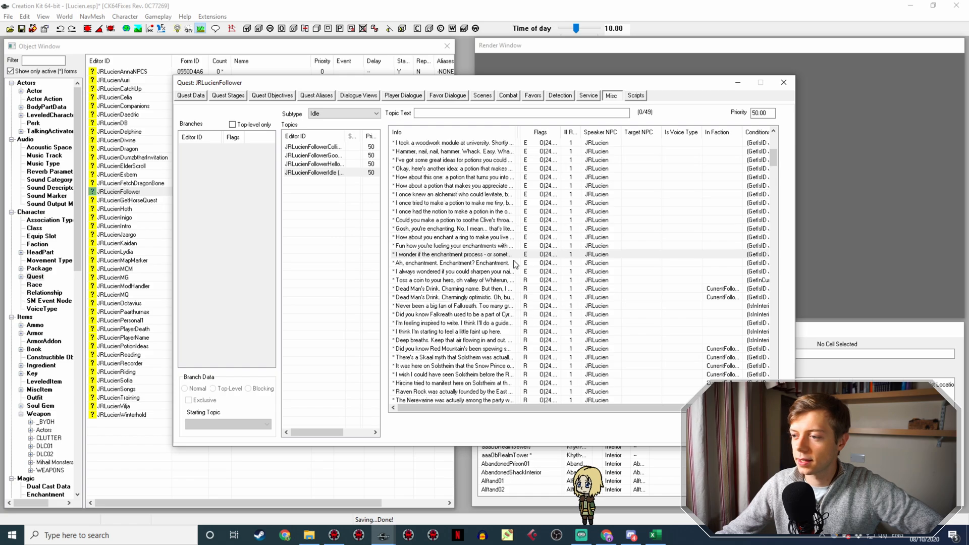
key(Escape)
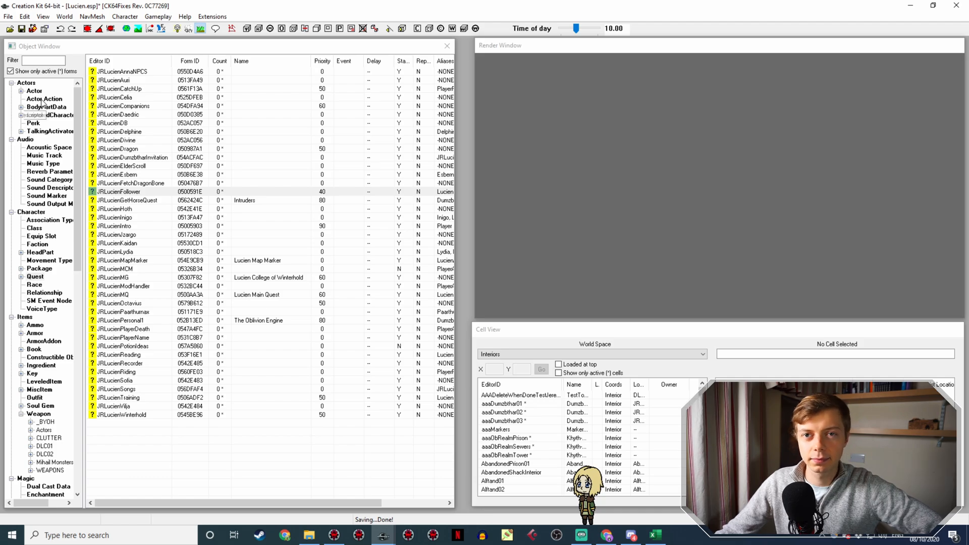
click(22, 31)
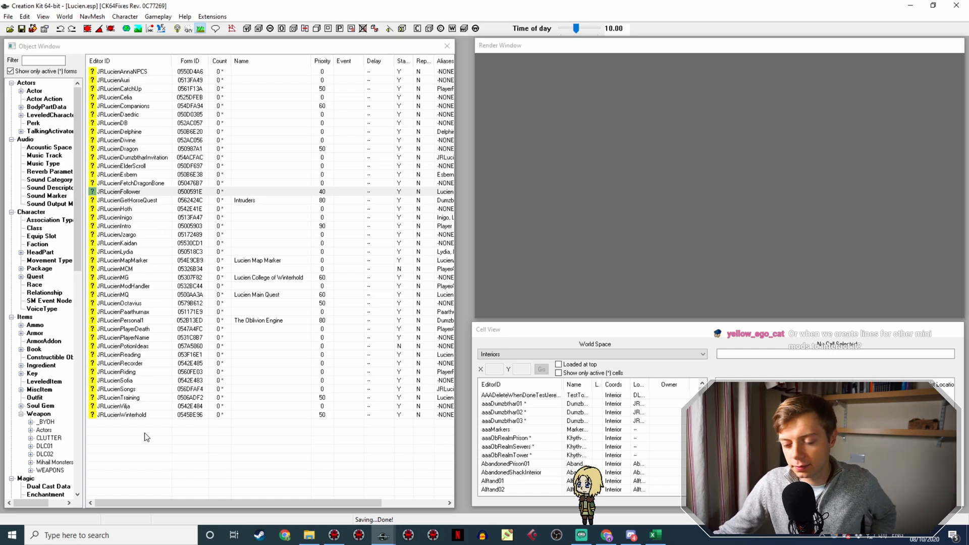
Switch to Streamlabs OBS and change the live stream to the Camera scene.
click(585, 534)
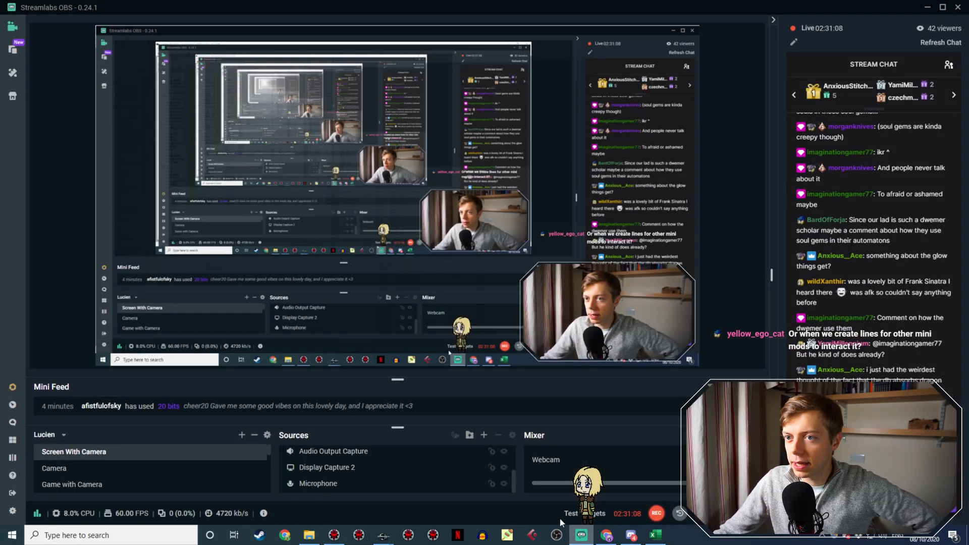
click(88, 474)
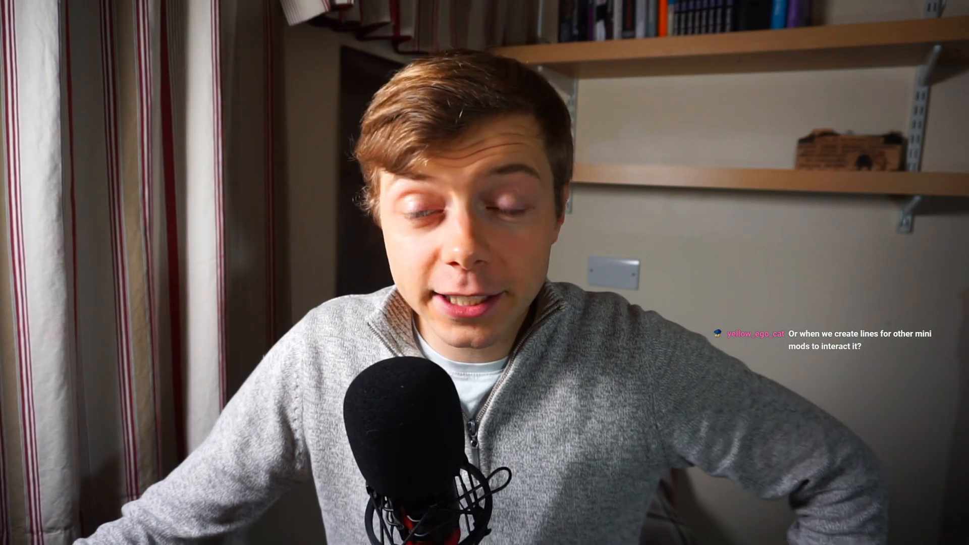